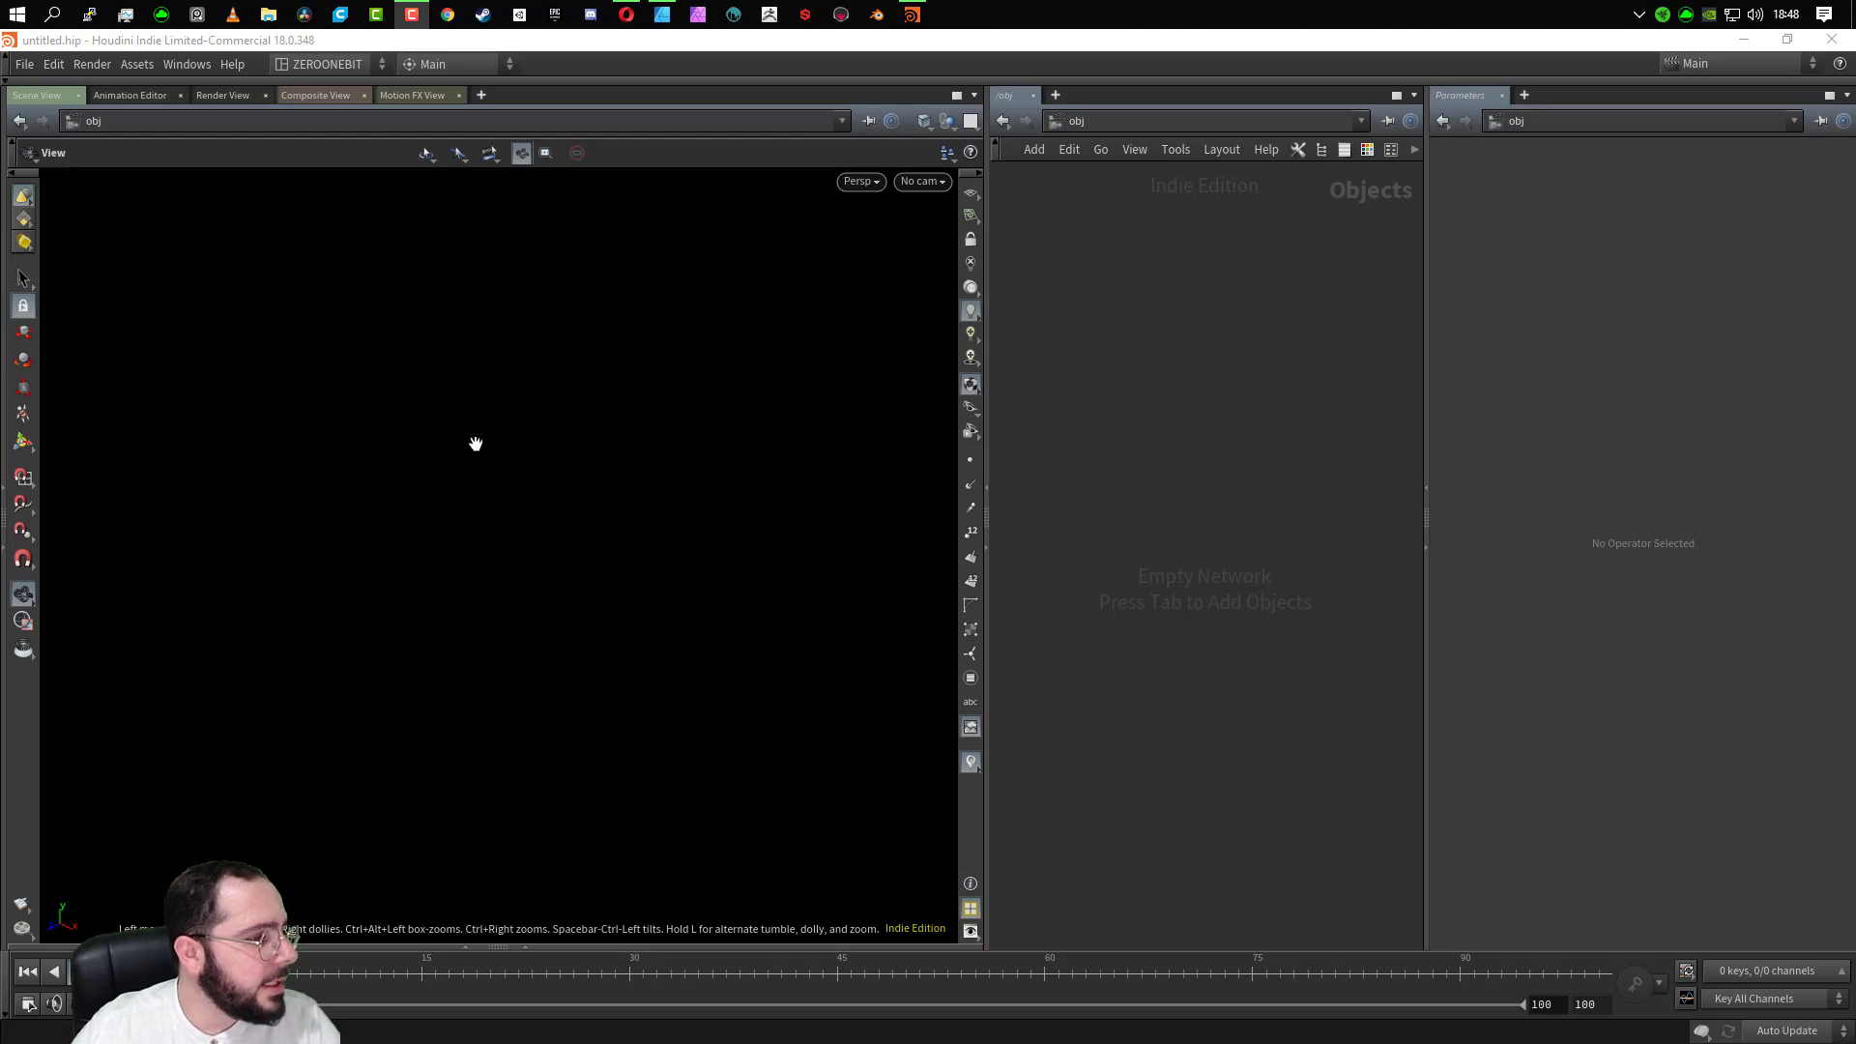
Open the viewport display options and switch the background color scheme to Light
click(971, 932)
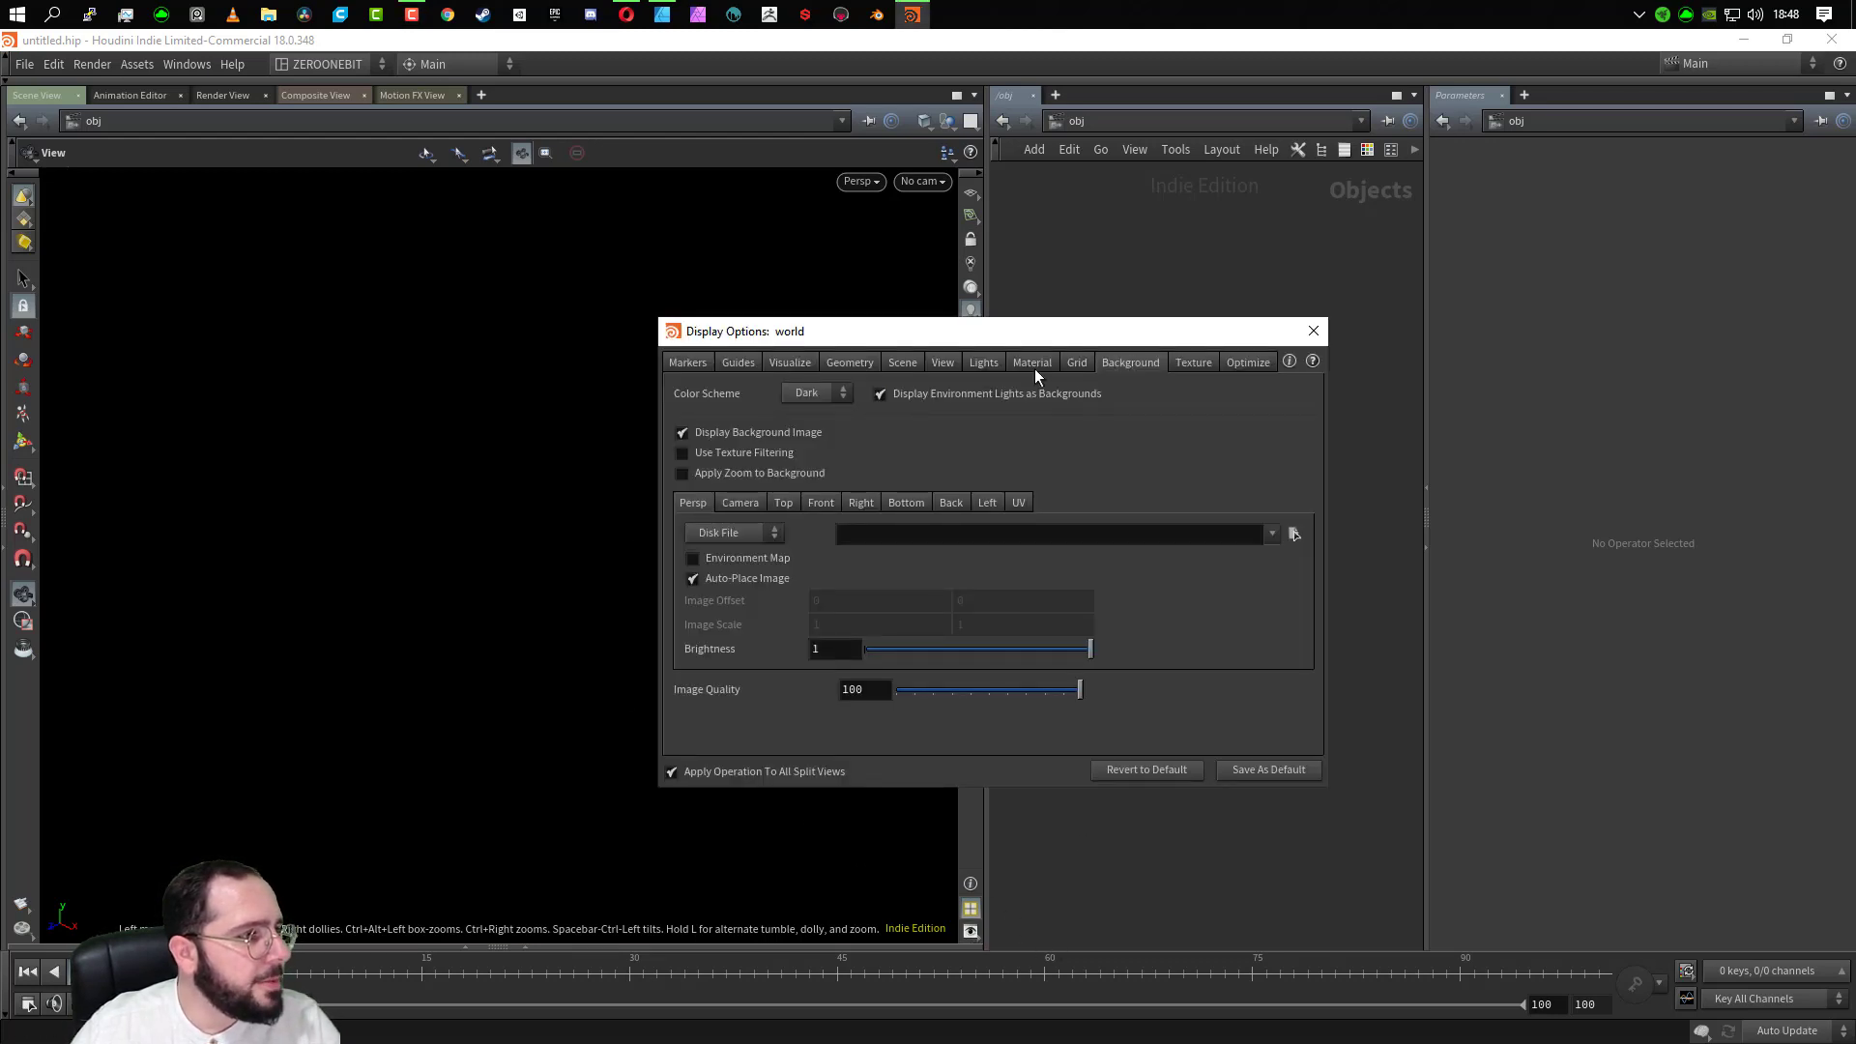
click(820, 393)
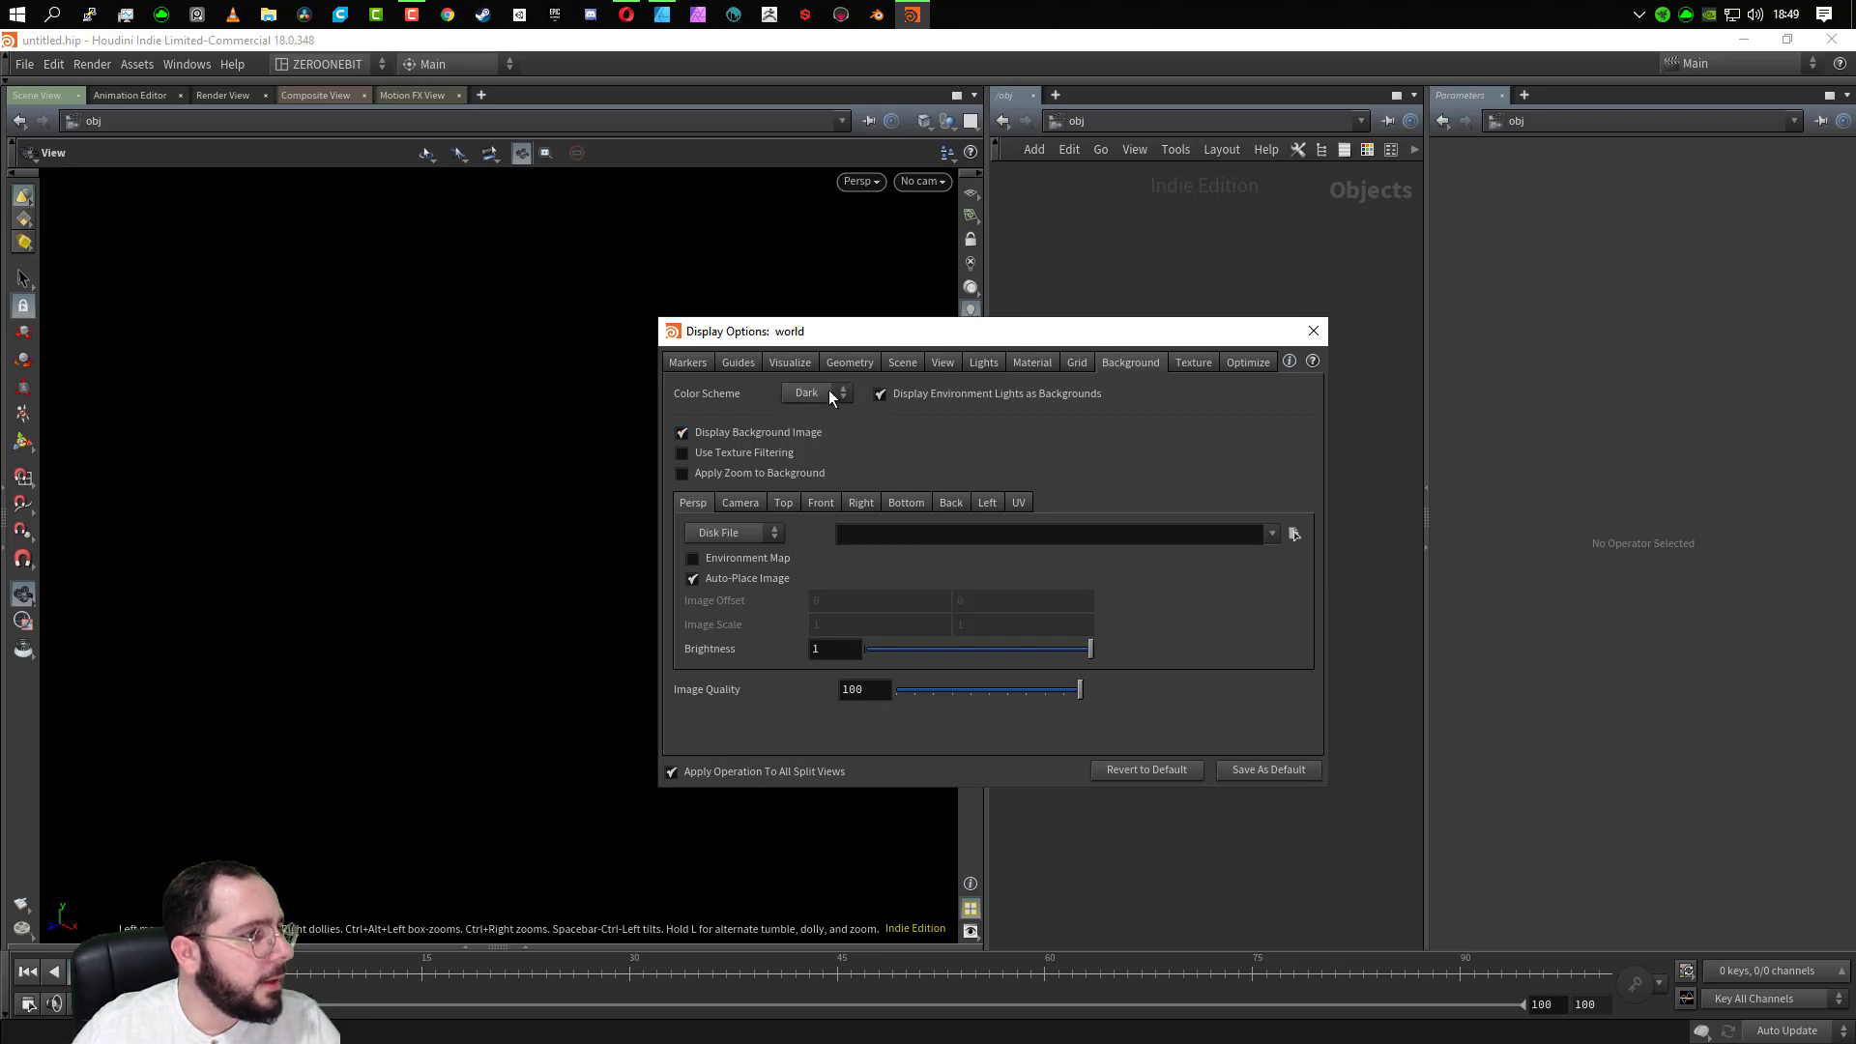
click(828, 390)
click(820, 390)
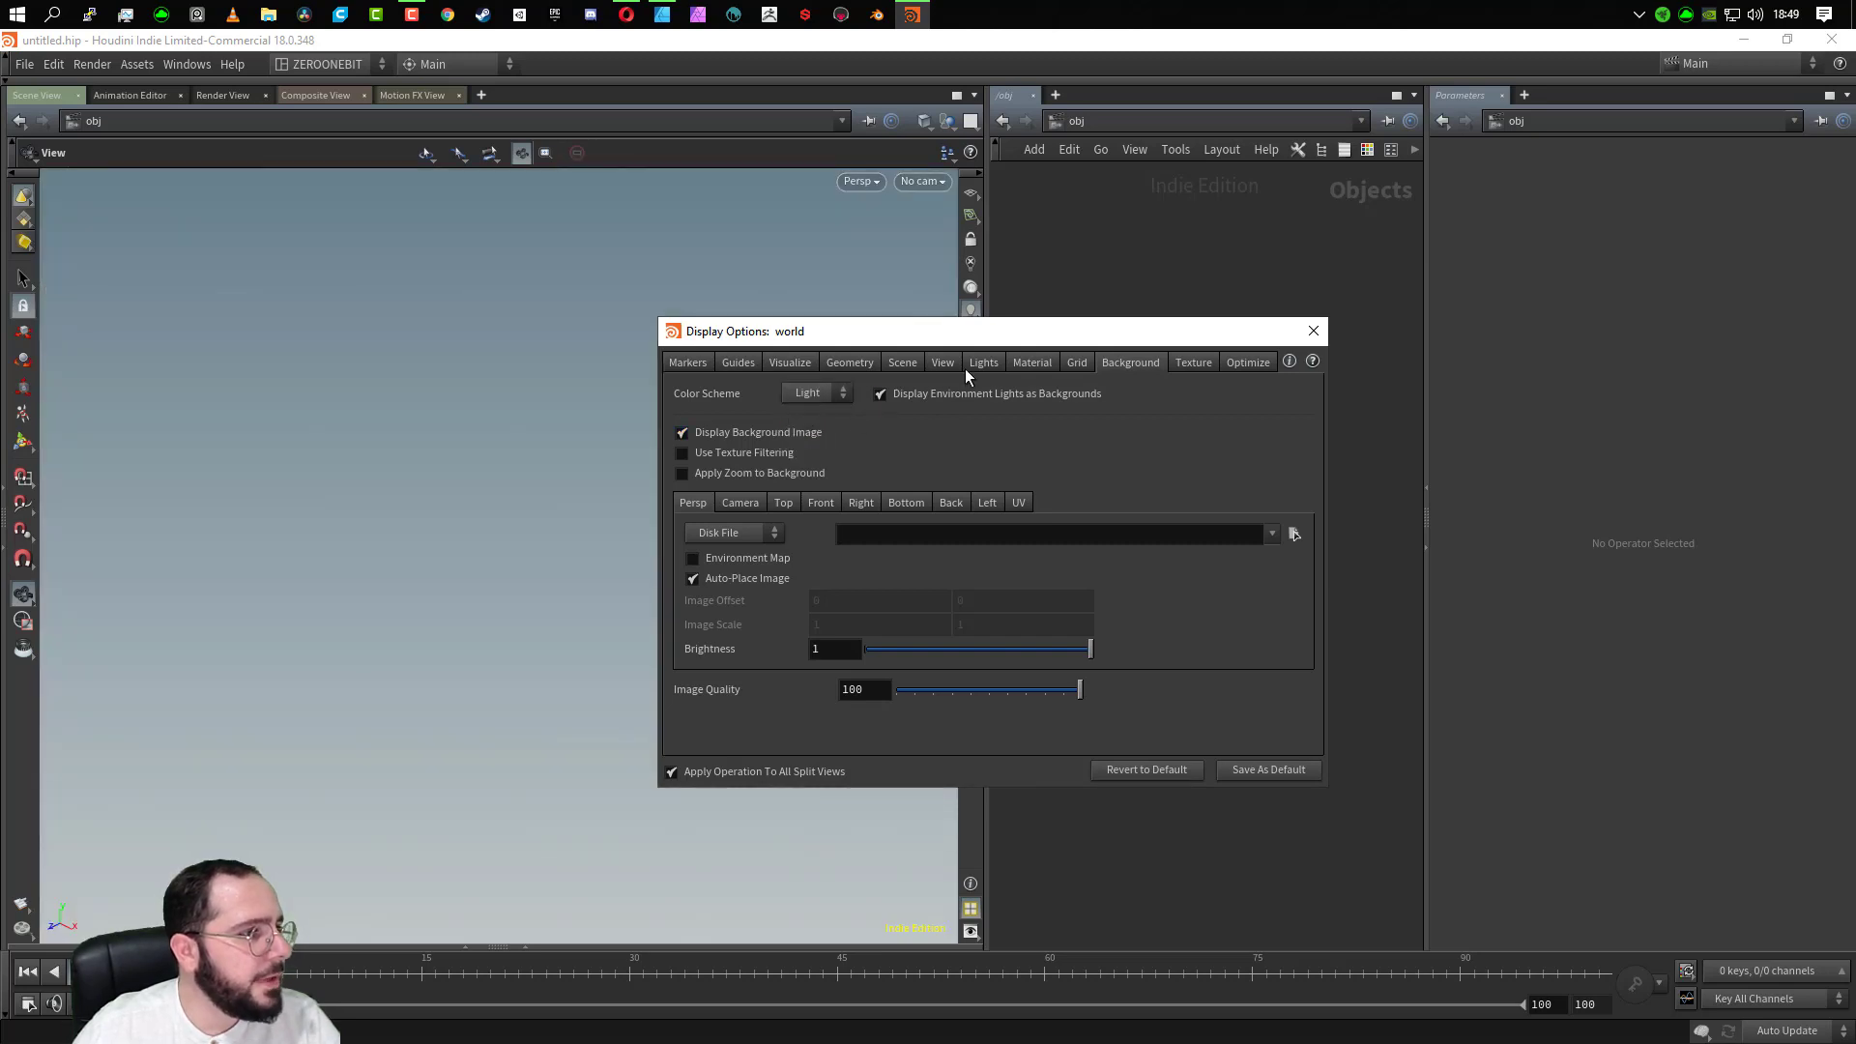
Turn the ortho grid display on and back off in the display options
click(1077, 362)
click(691, 409)
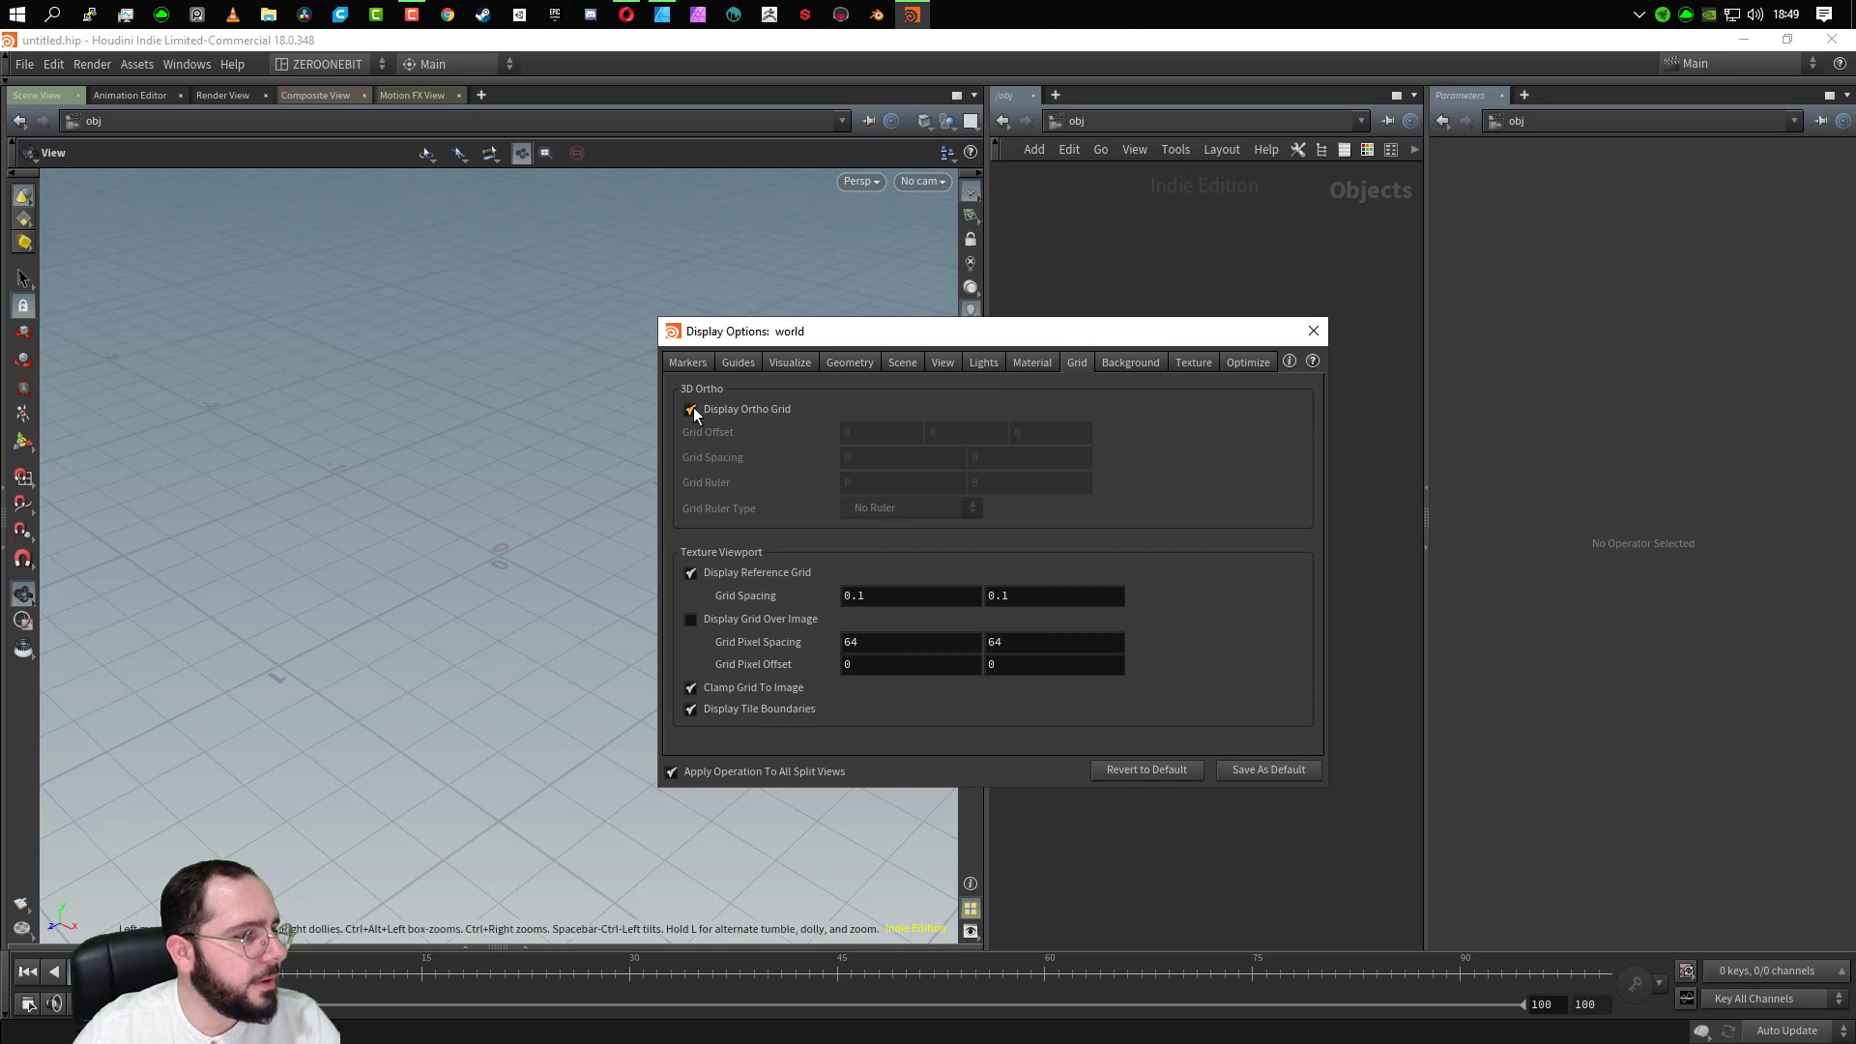
click(793, 407)
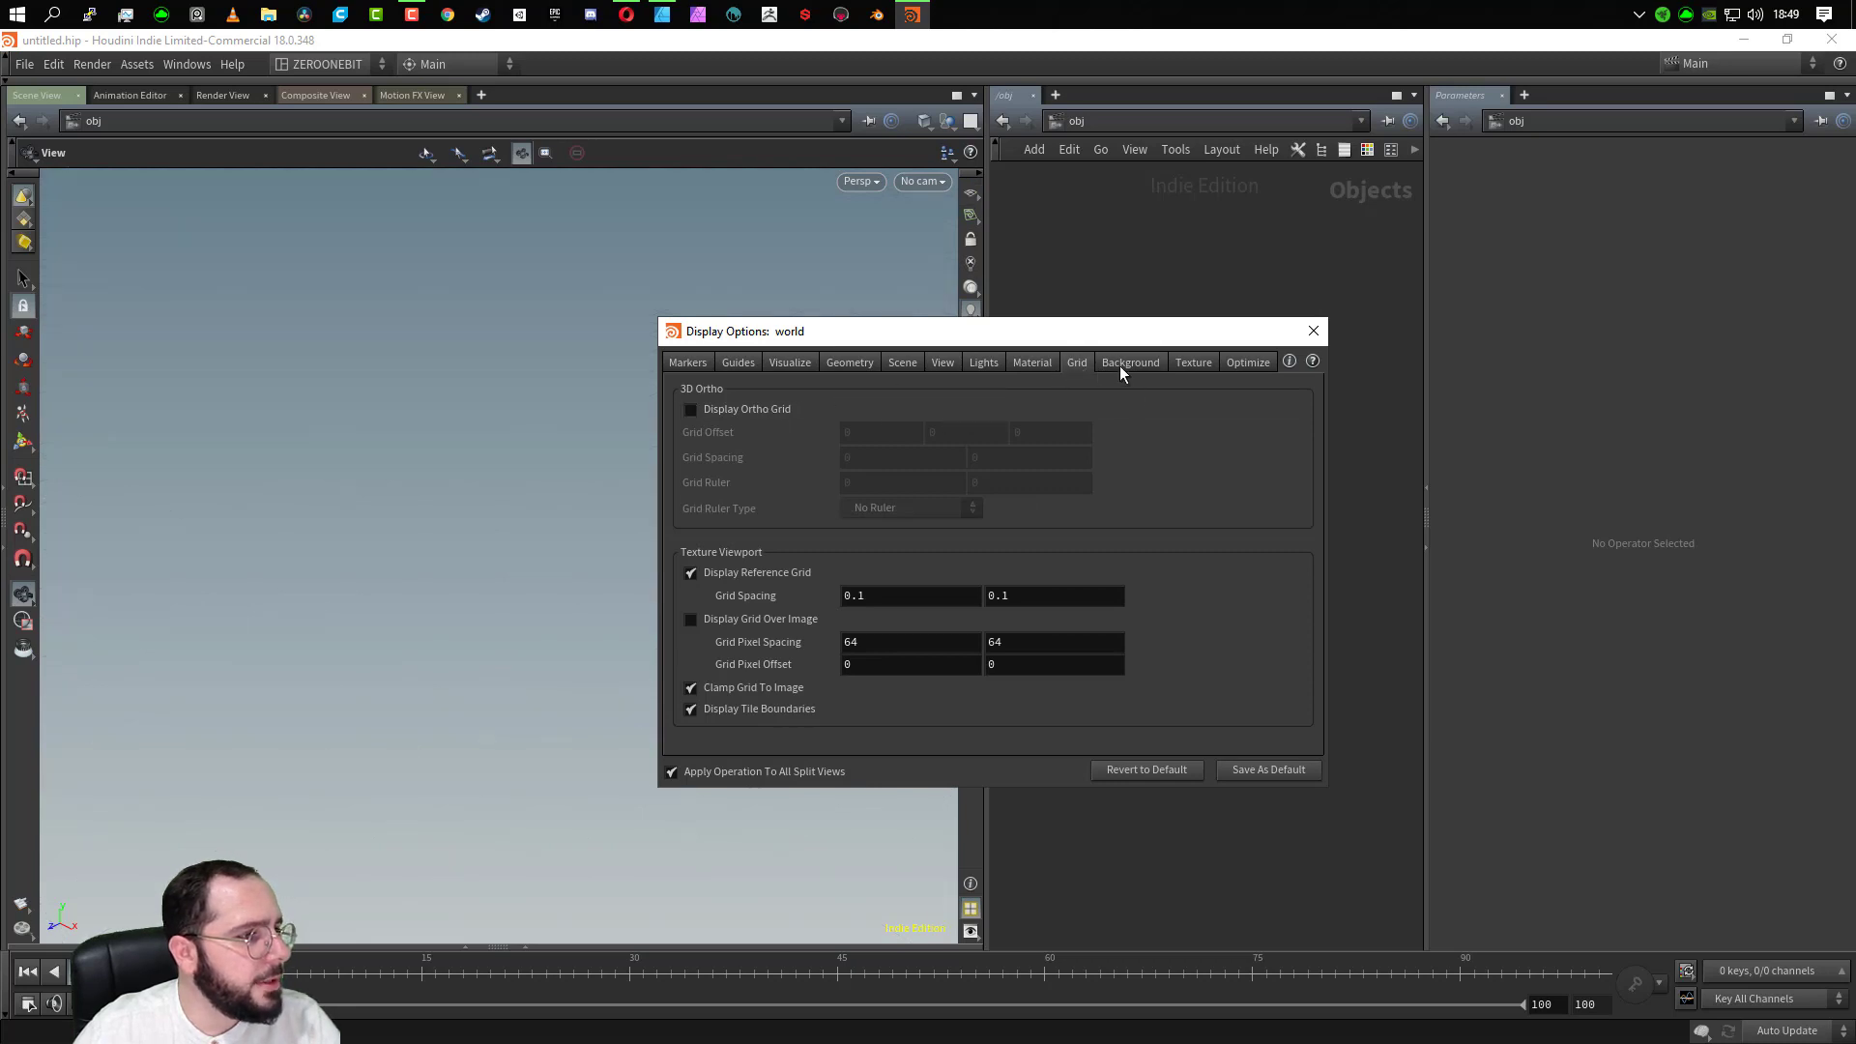
Set the viewport background color scheme to Dark, save the display options as default, and close them
click(1124, 365)
click(803, 432)
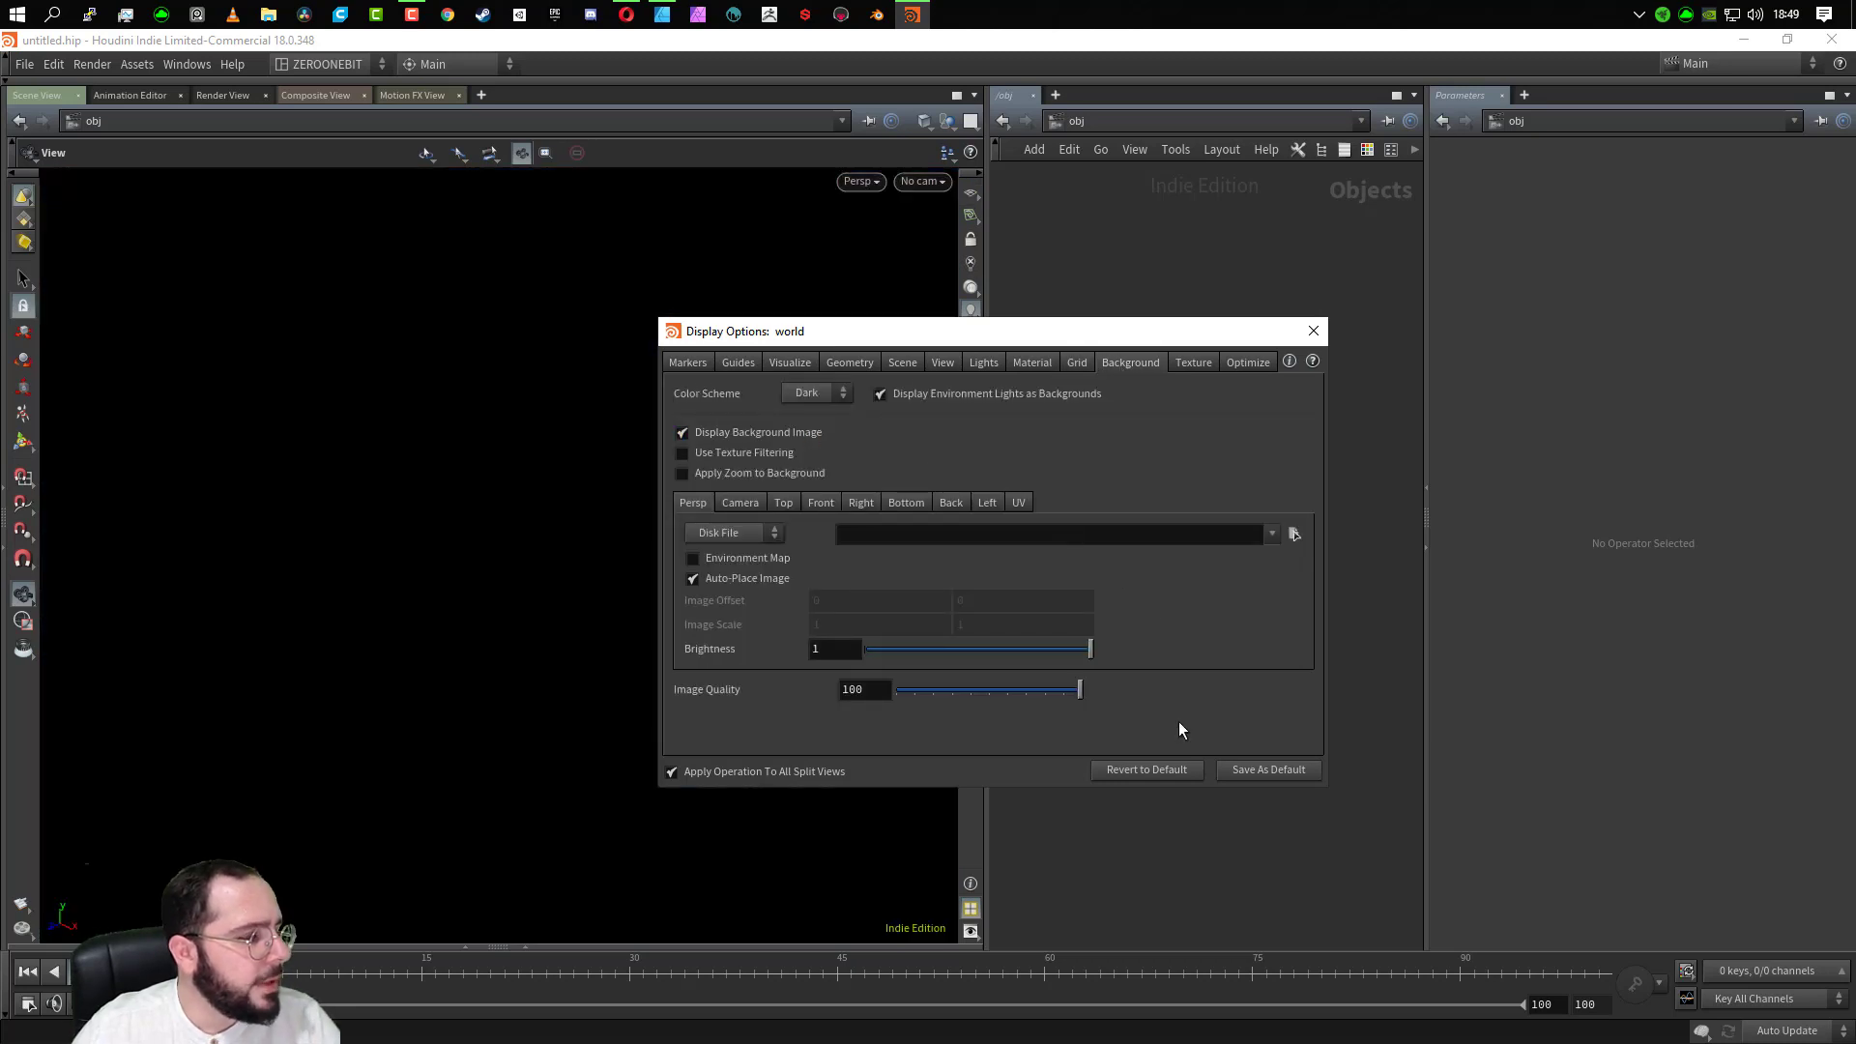
click(1267, 769)
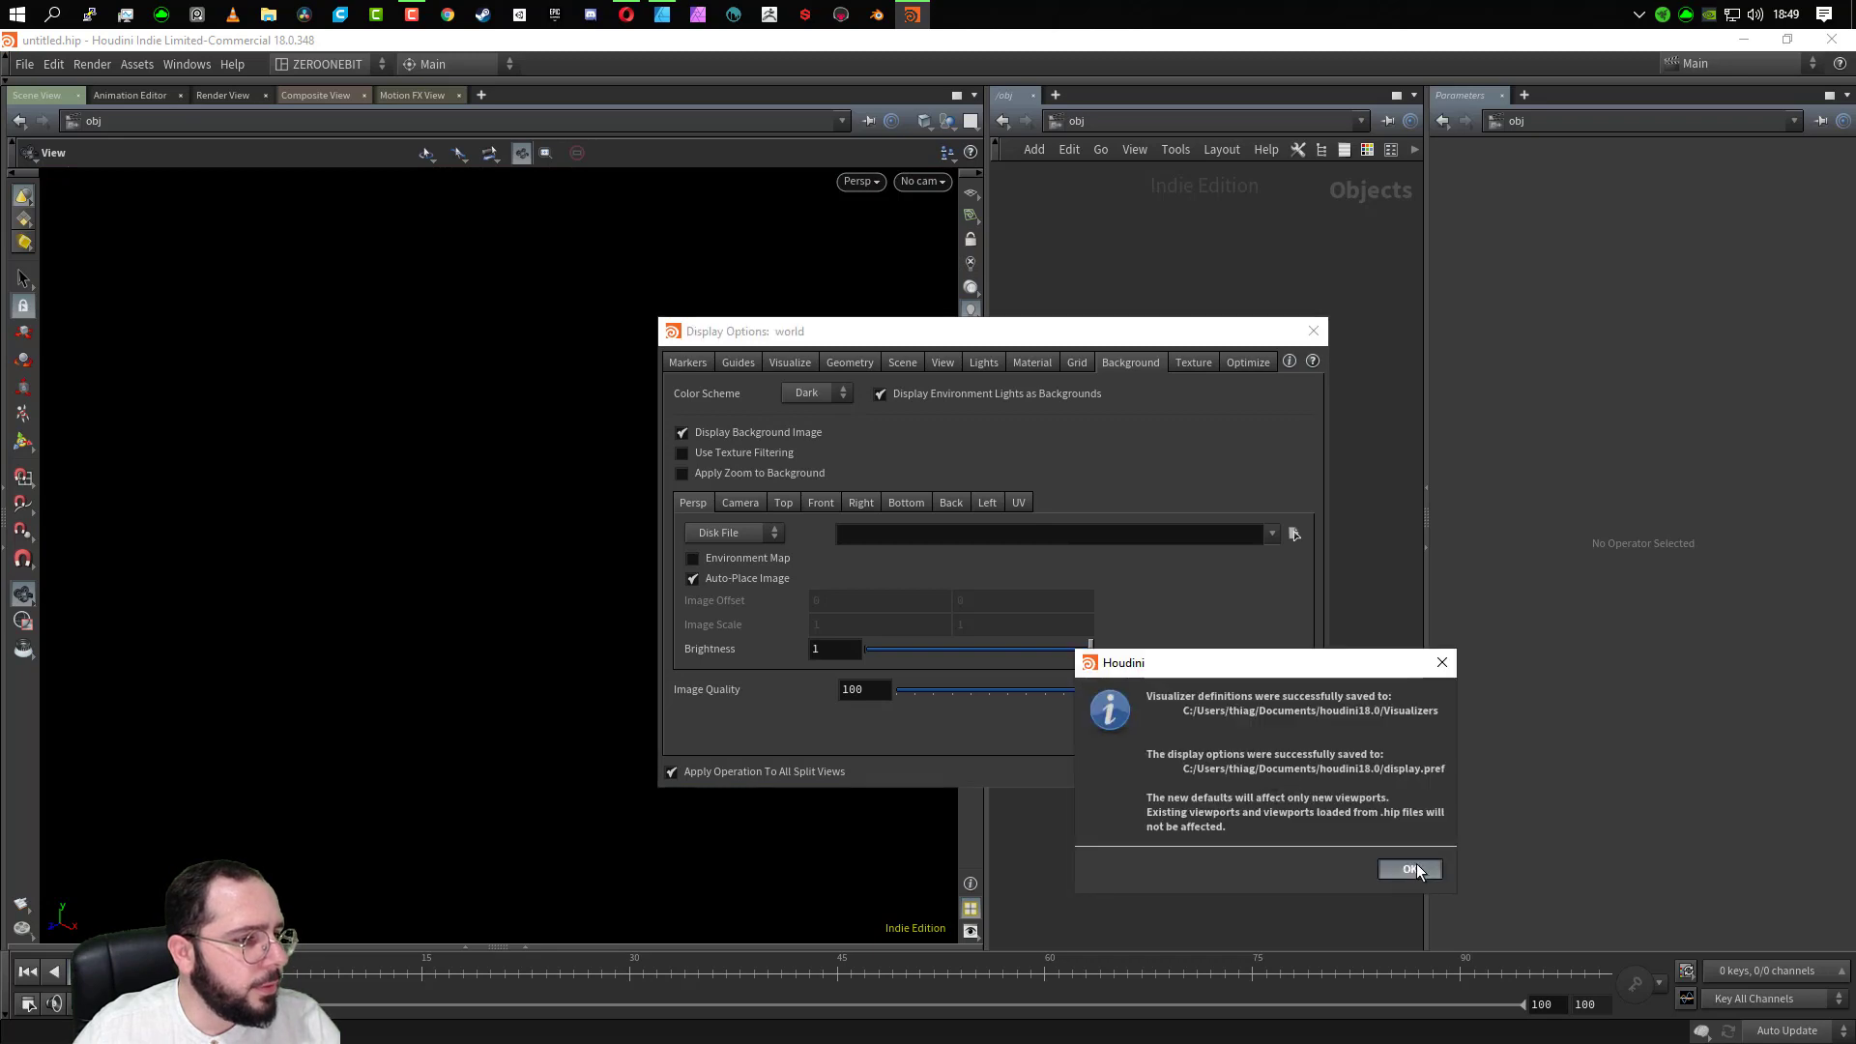
click(1412, 870)
click(1313, 331)
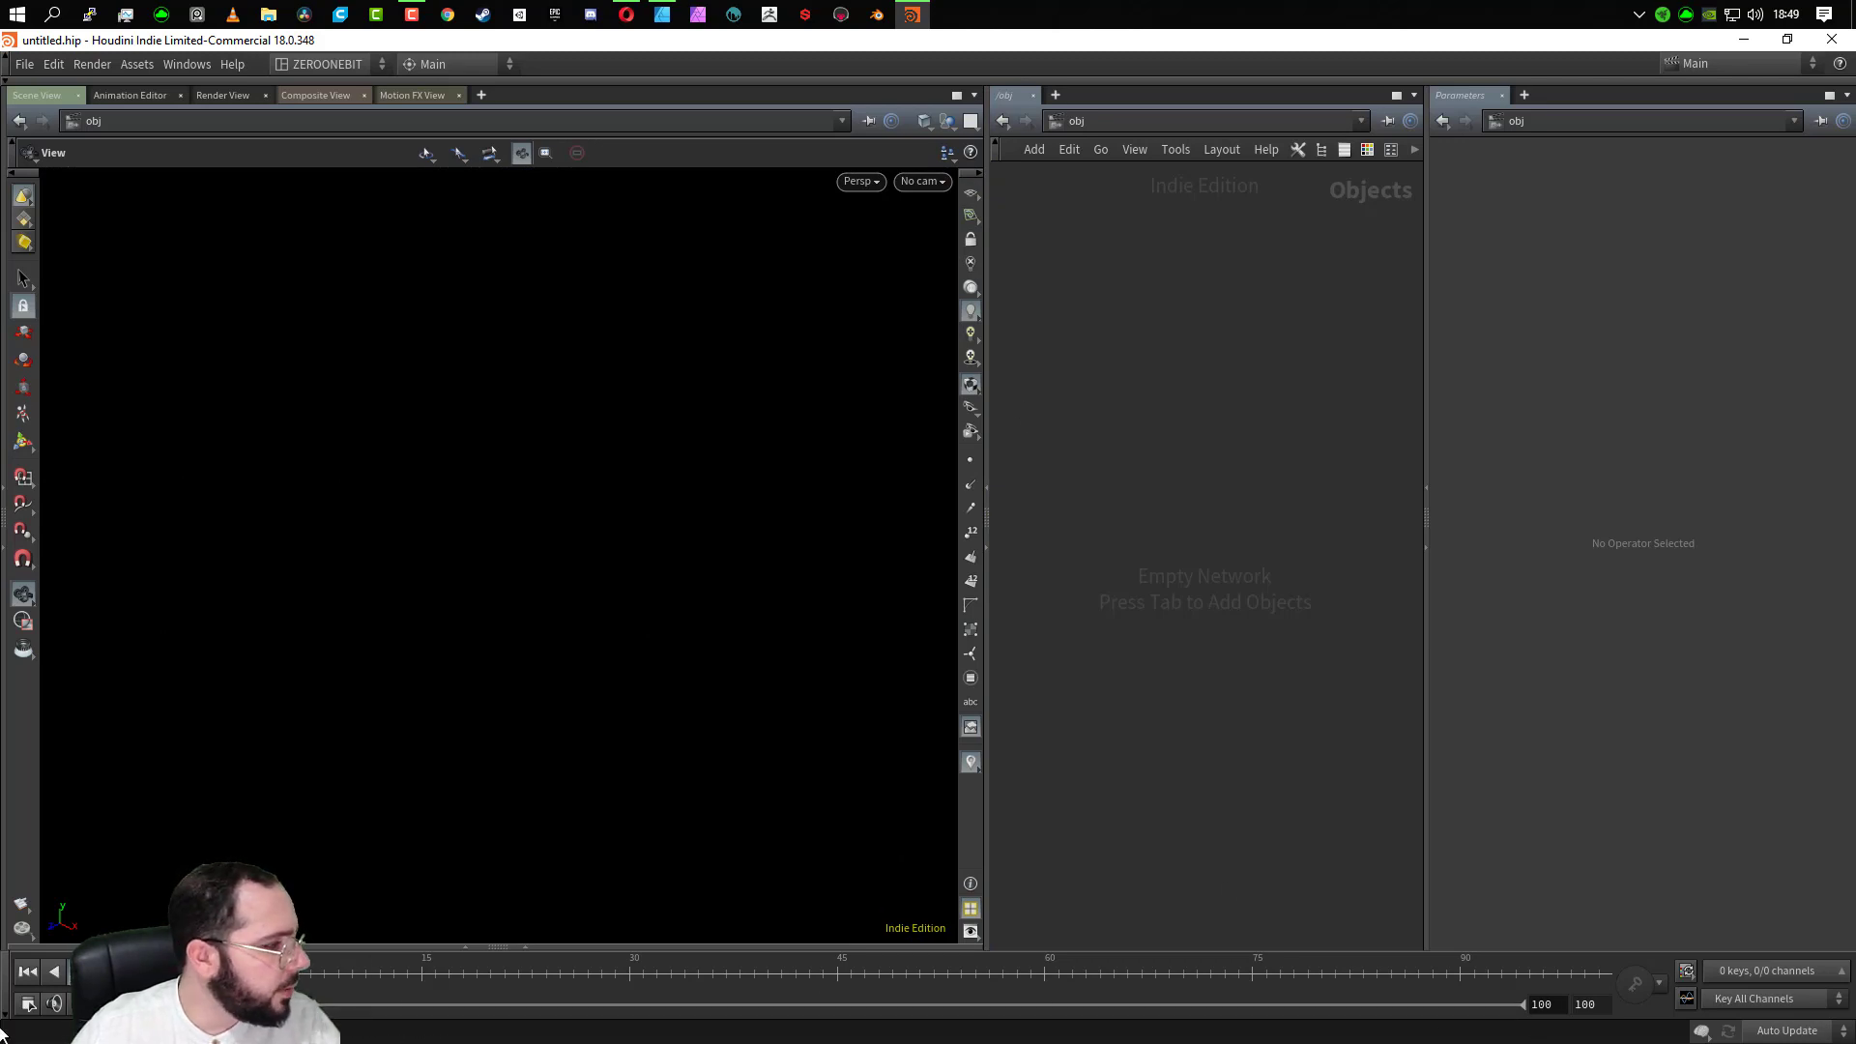
Set the global animation options to 10 FPS with end frame 100, and return the timeline to the first frame
click(28, 1004)
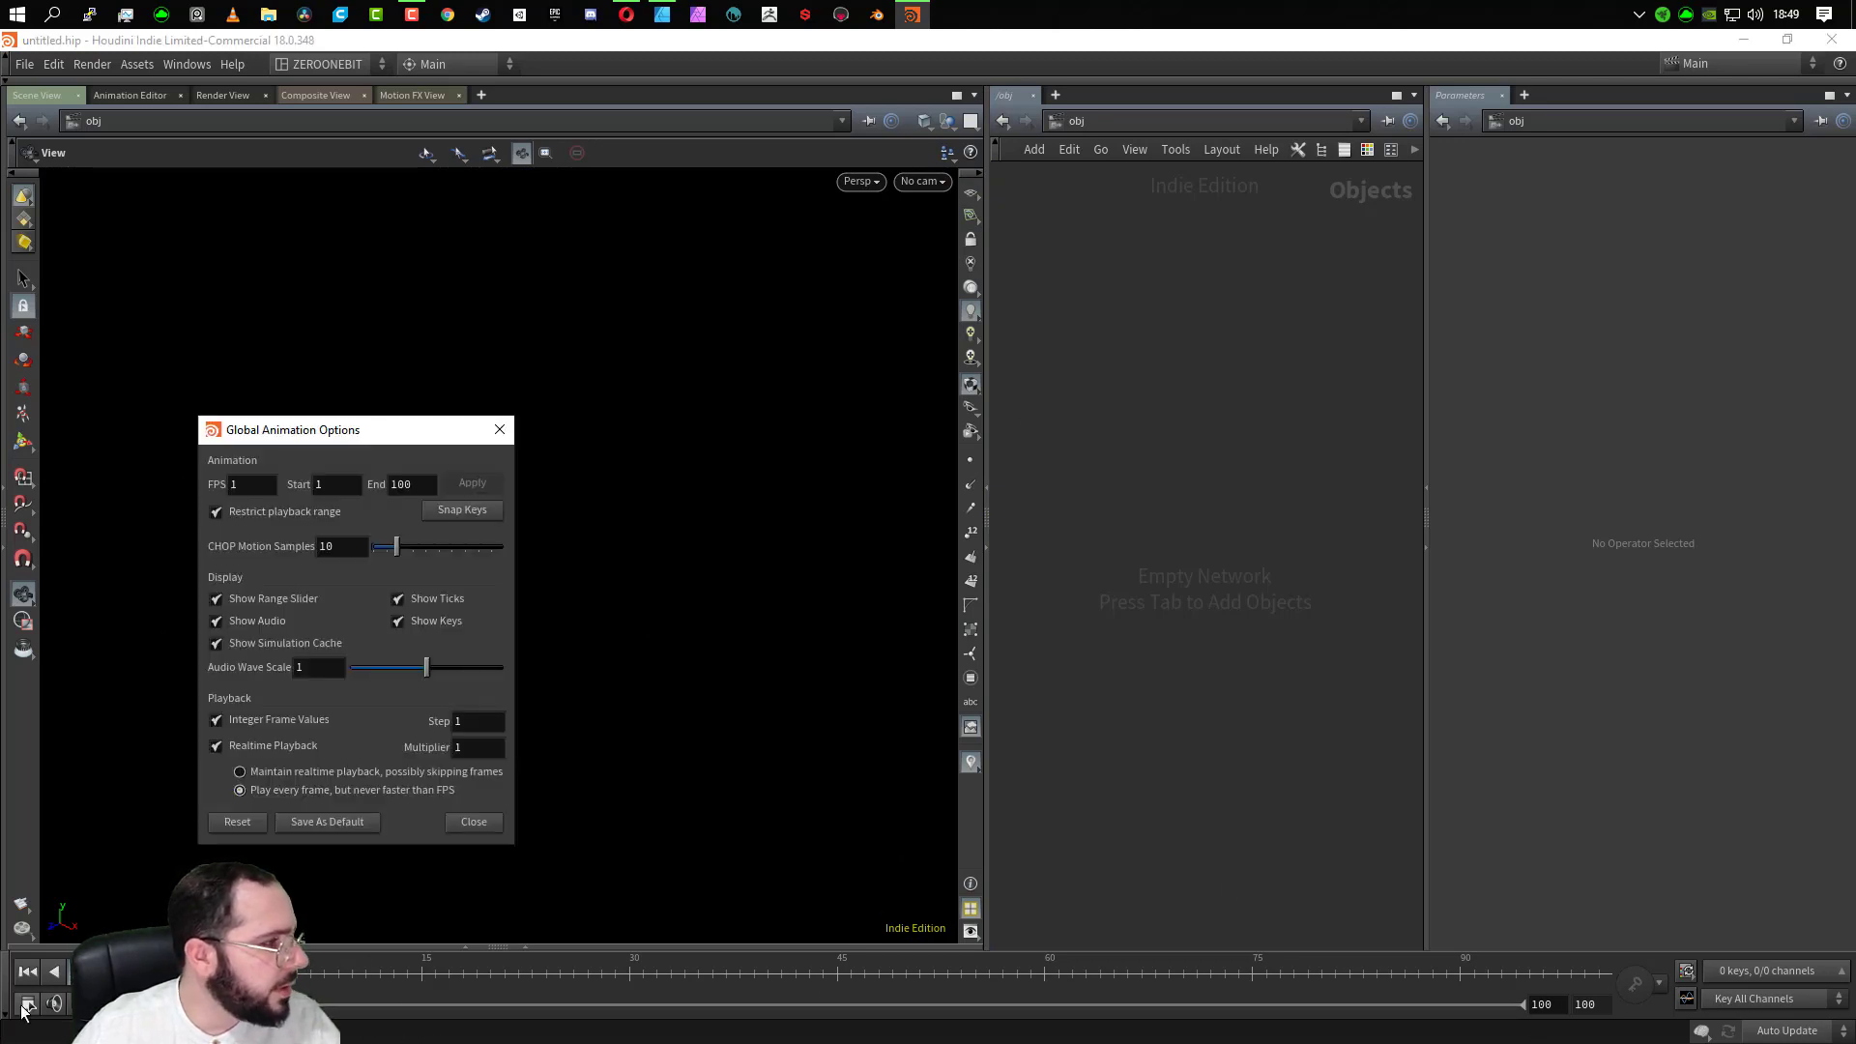
click(258, 485)
text(0)
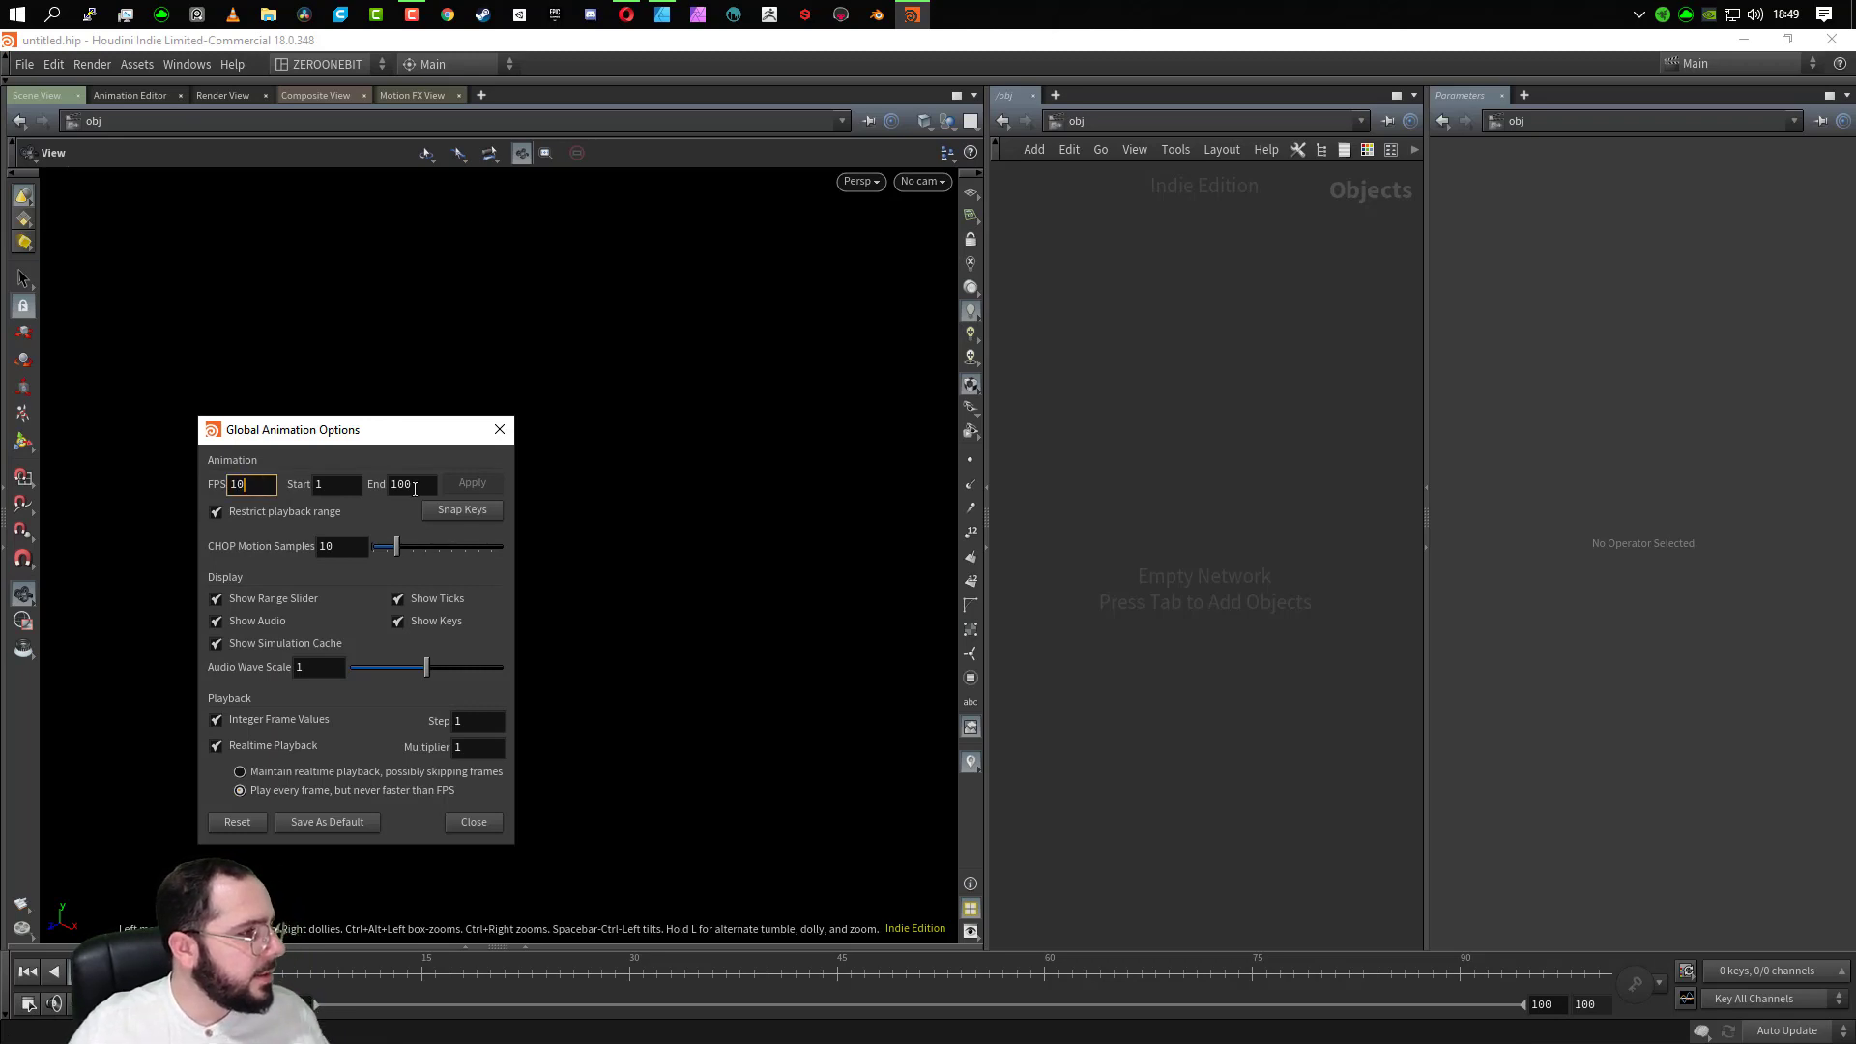
click(420, 485)
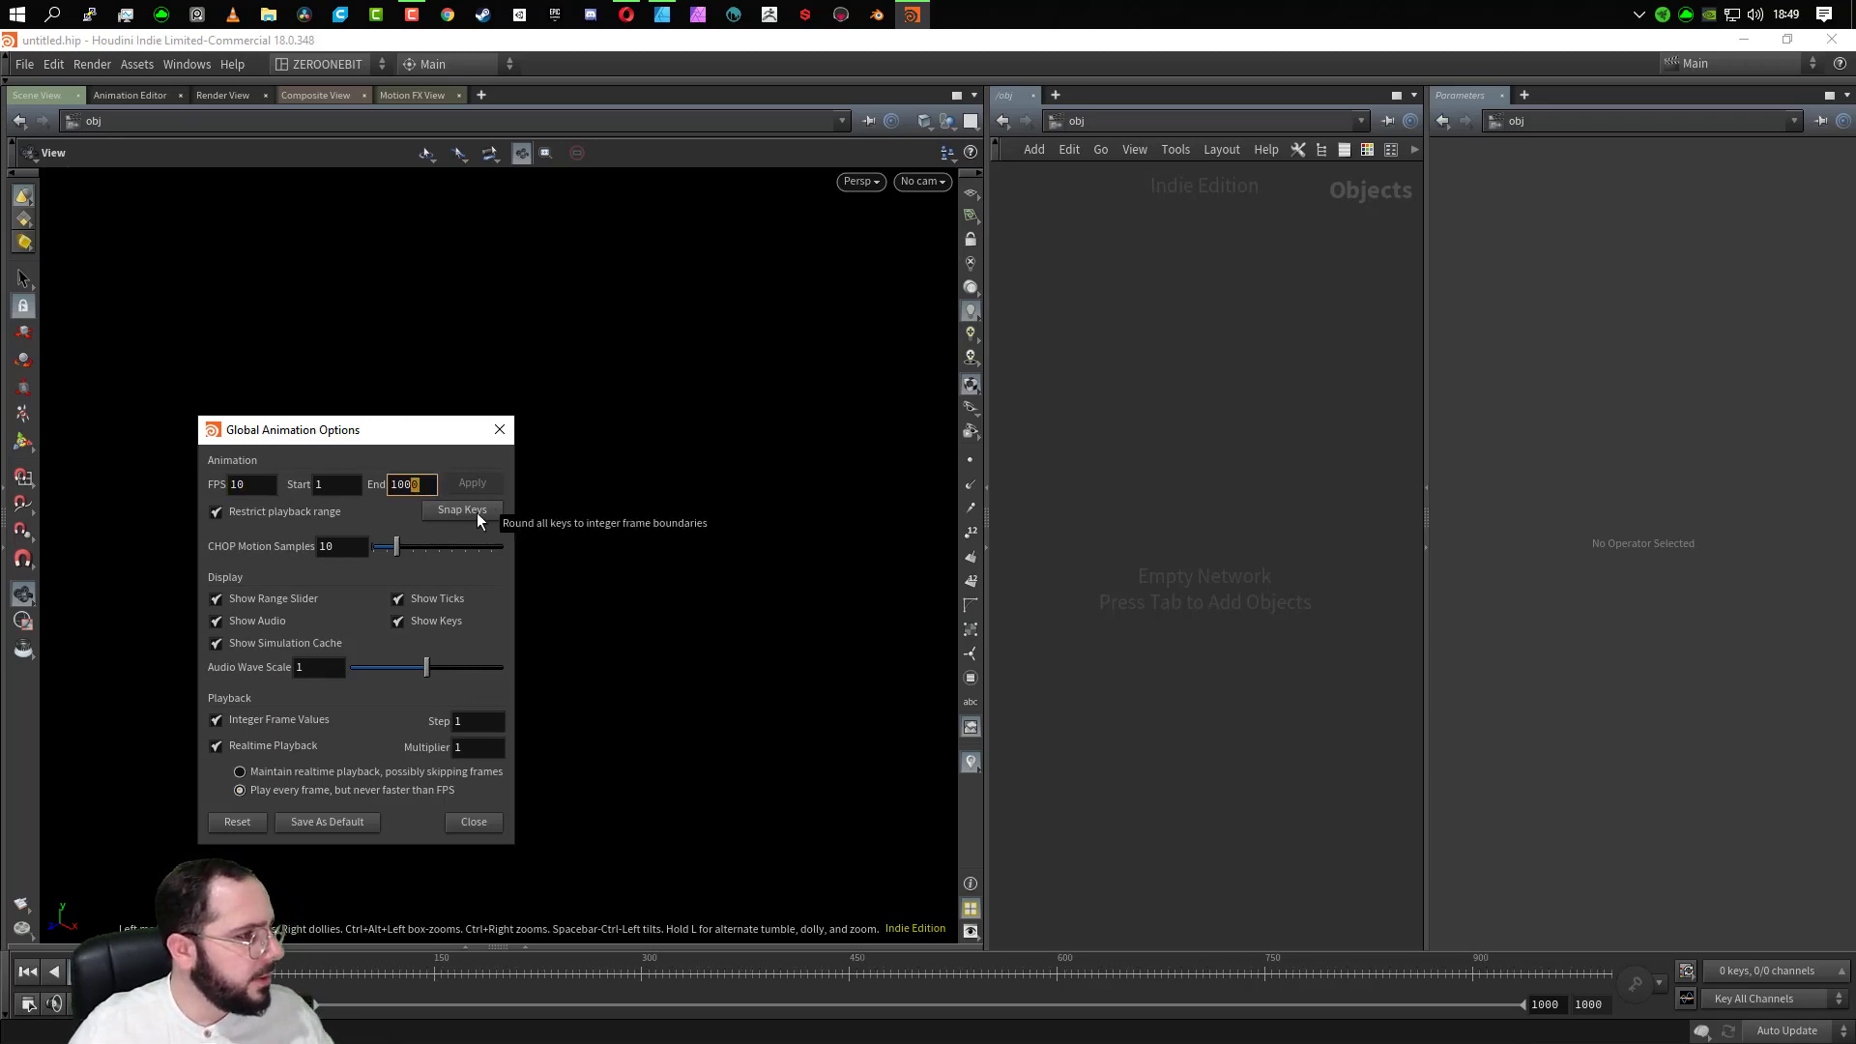
key(BackSpace)
key(Return)
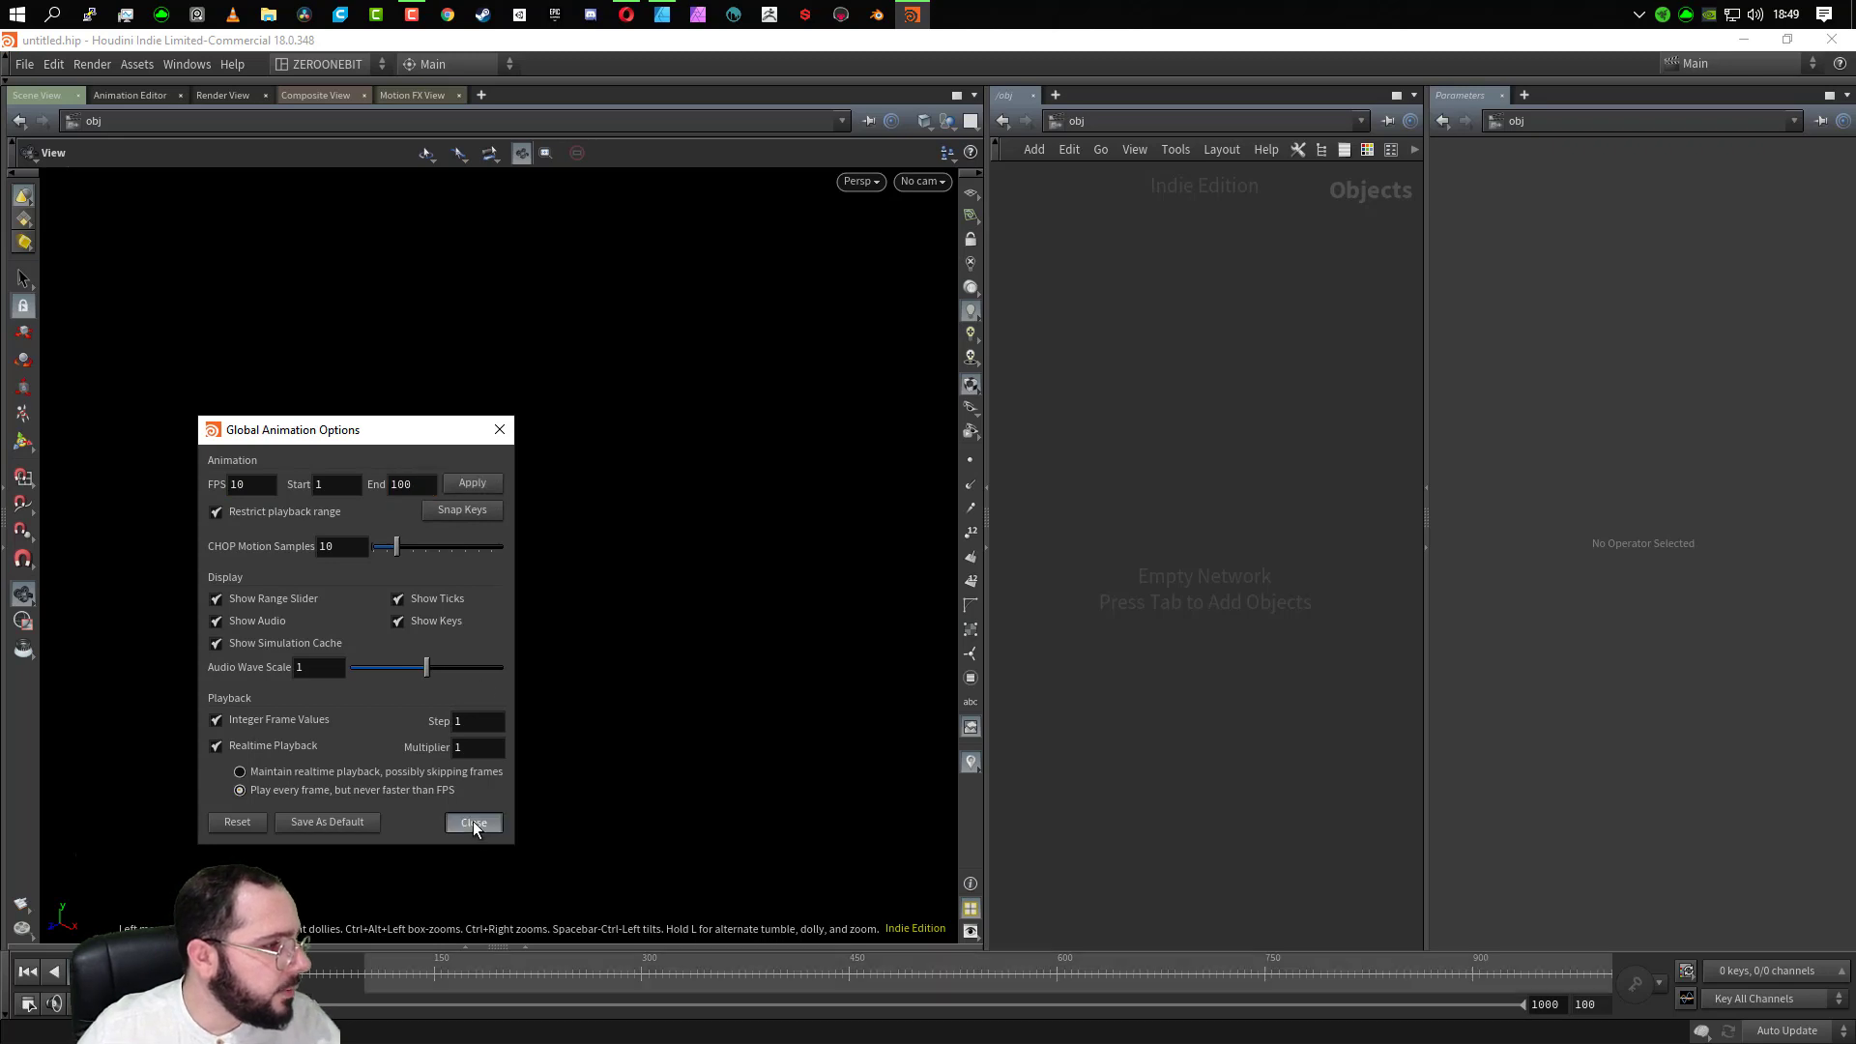
click(475, 824)
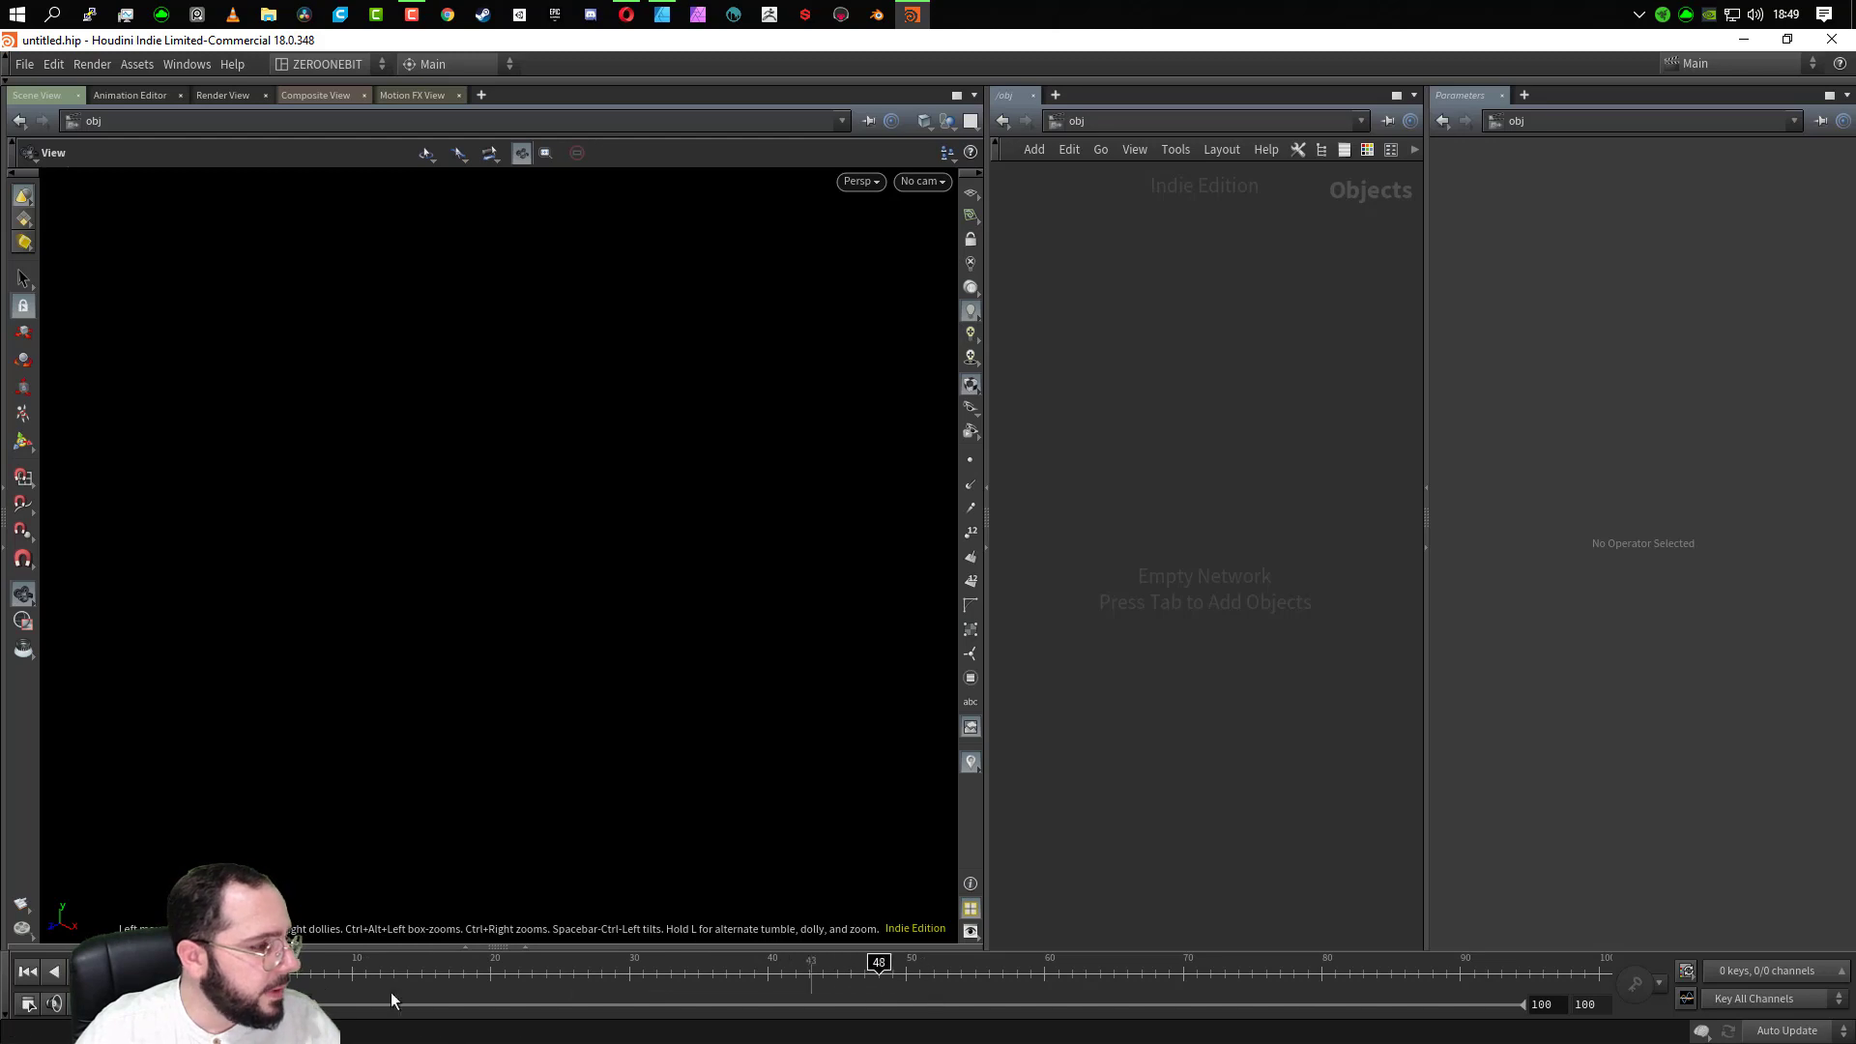
click(26, 973)
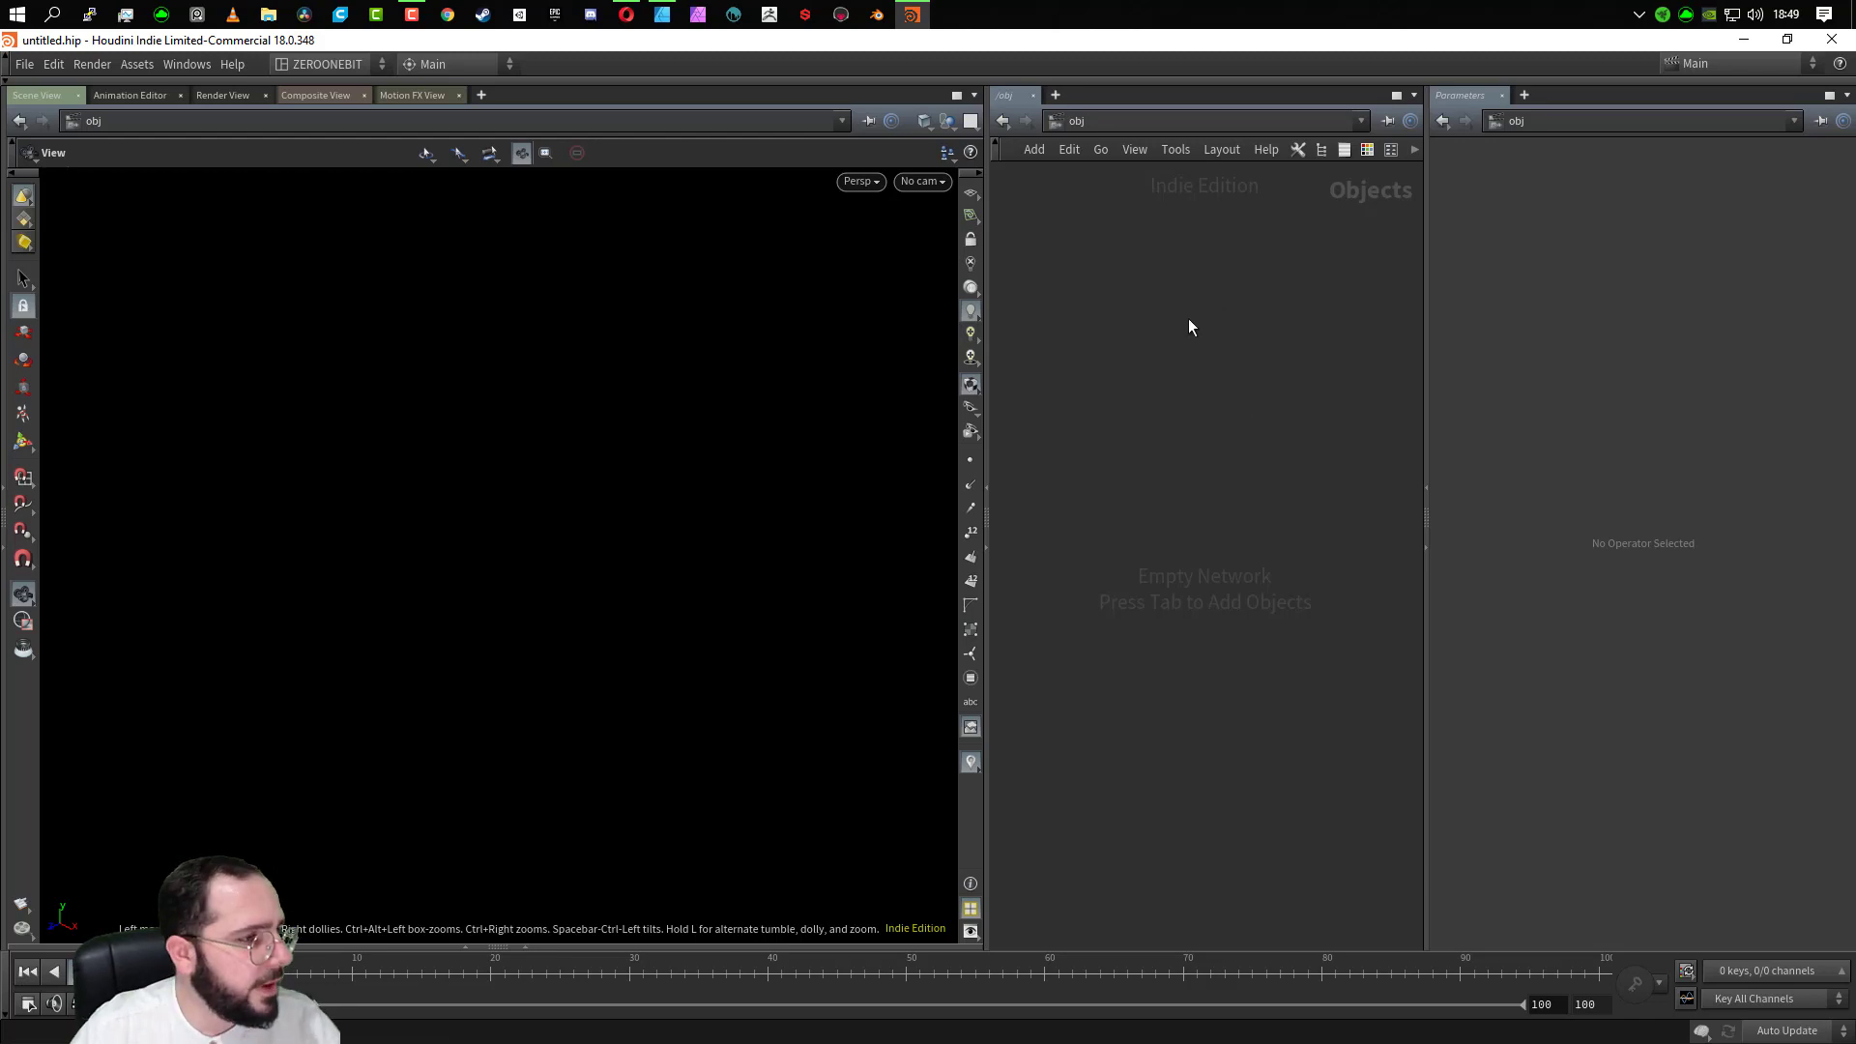
Add a Sphere geometry object to the empty object network
key(Tab)
text(sphere)
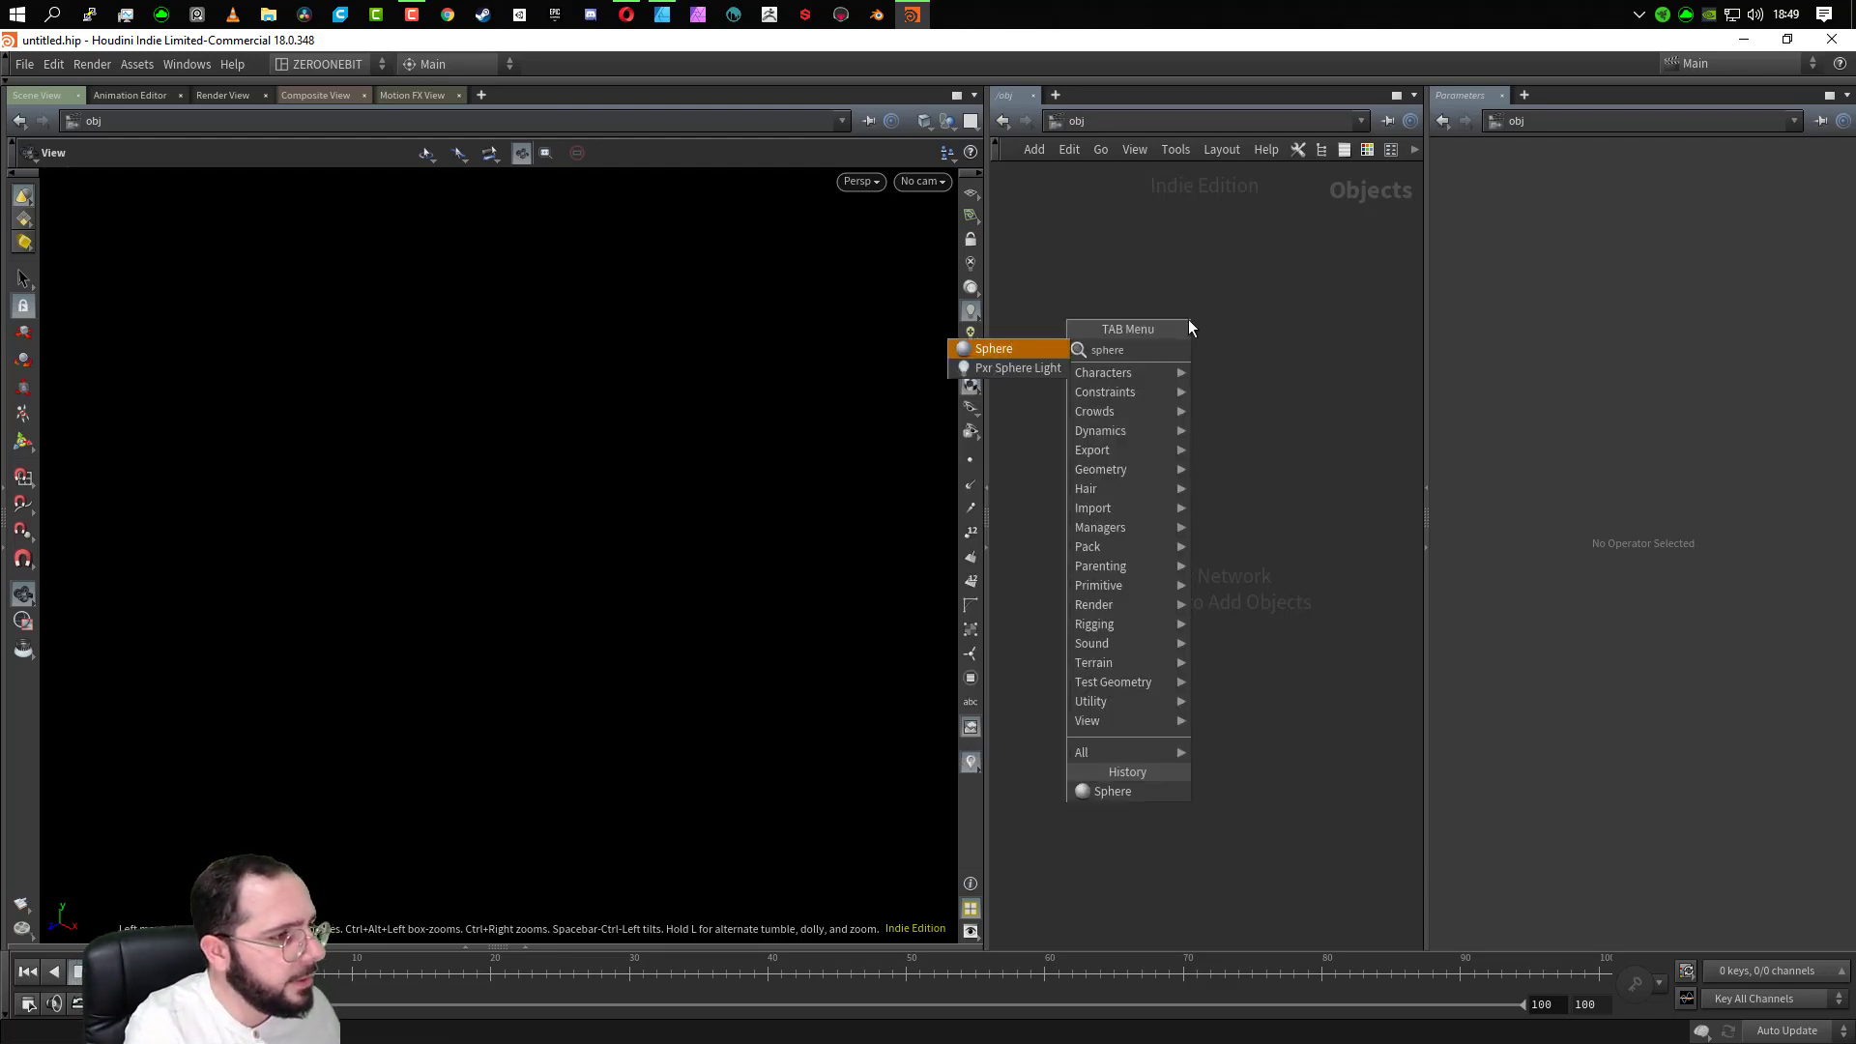
key(Return)
click(1220, 311)
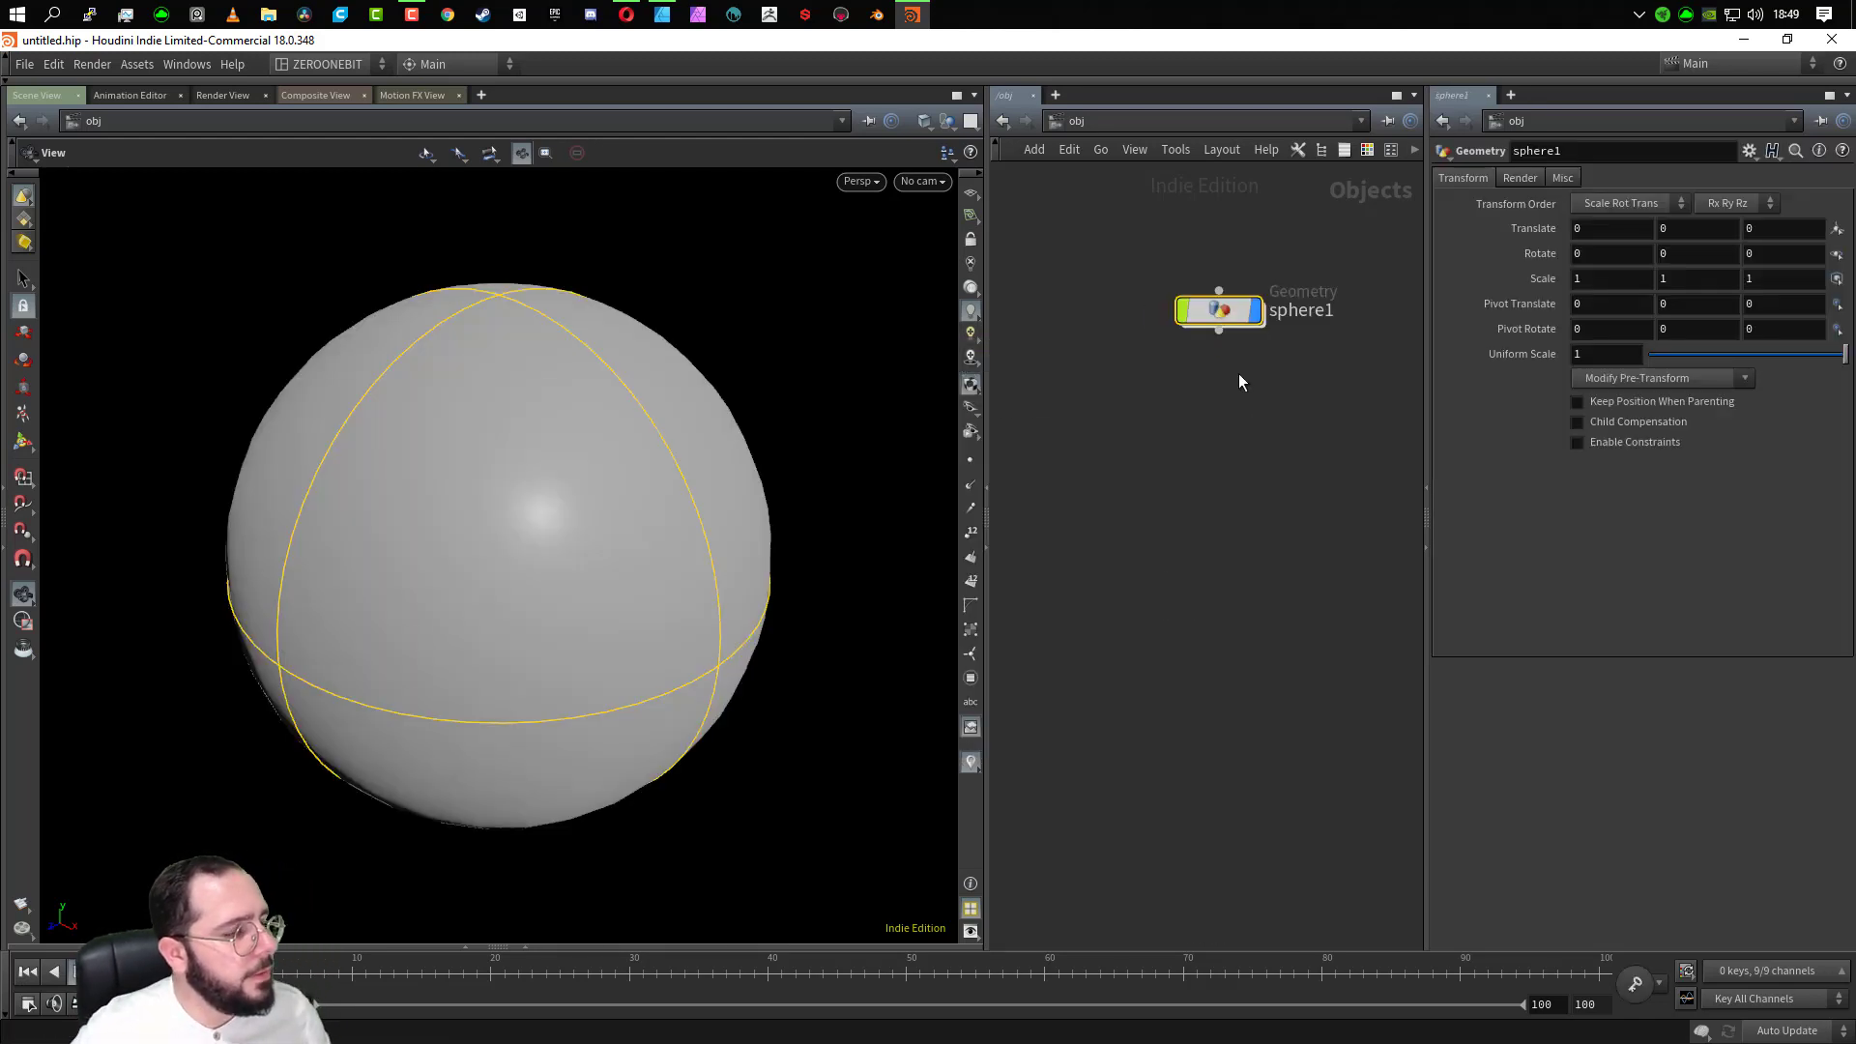
Go inside the sphere object and set the sphere's primitive type to Polygon with a frequency of 1
double_click(1232, 306)
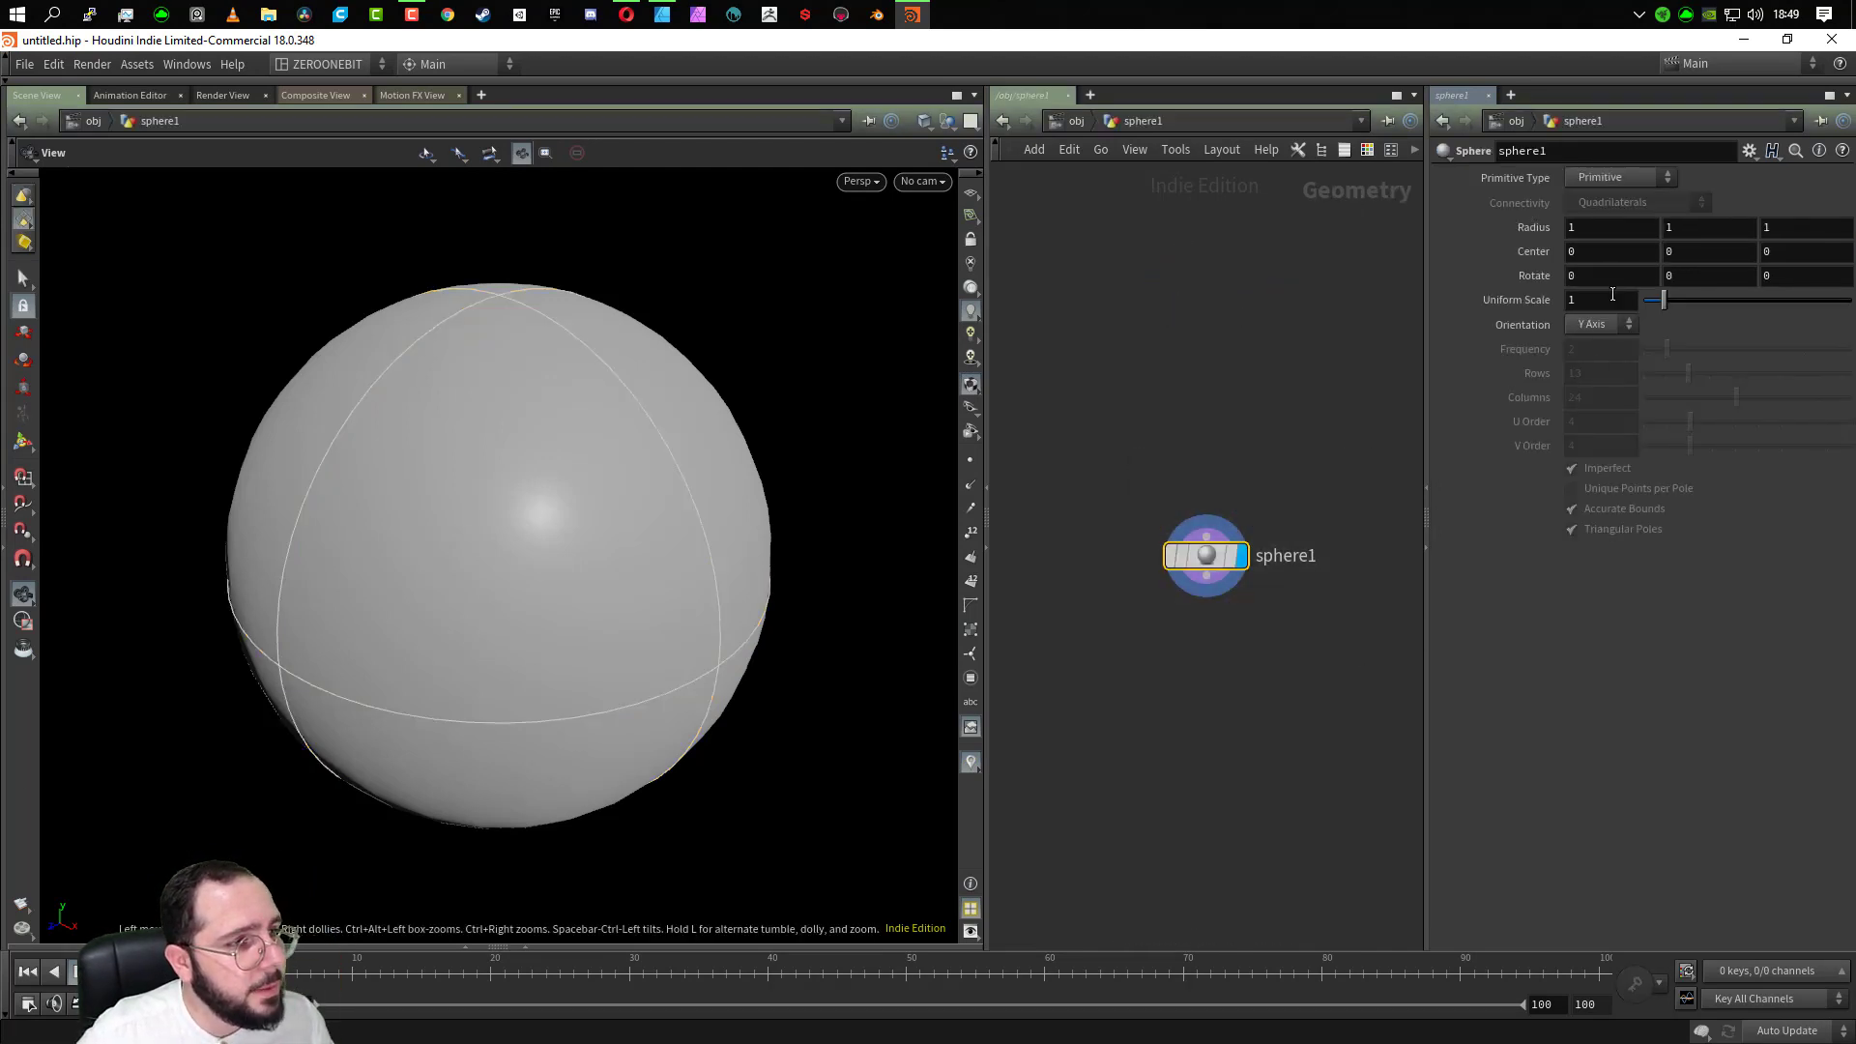
click(1620, 184)
click(1609, 219)
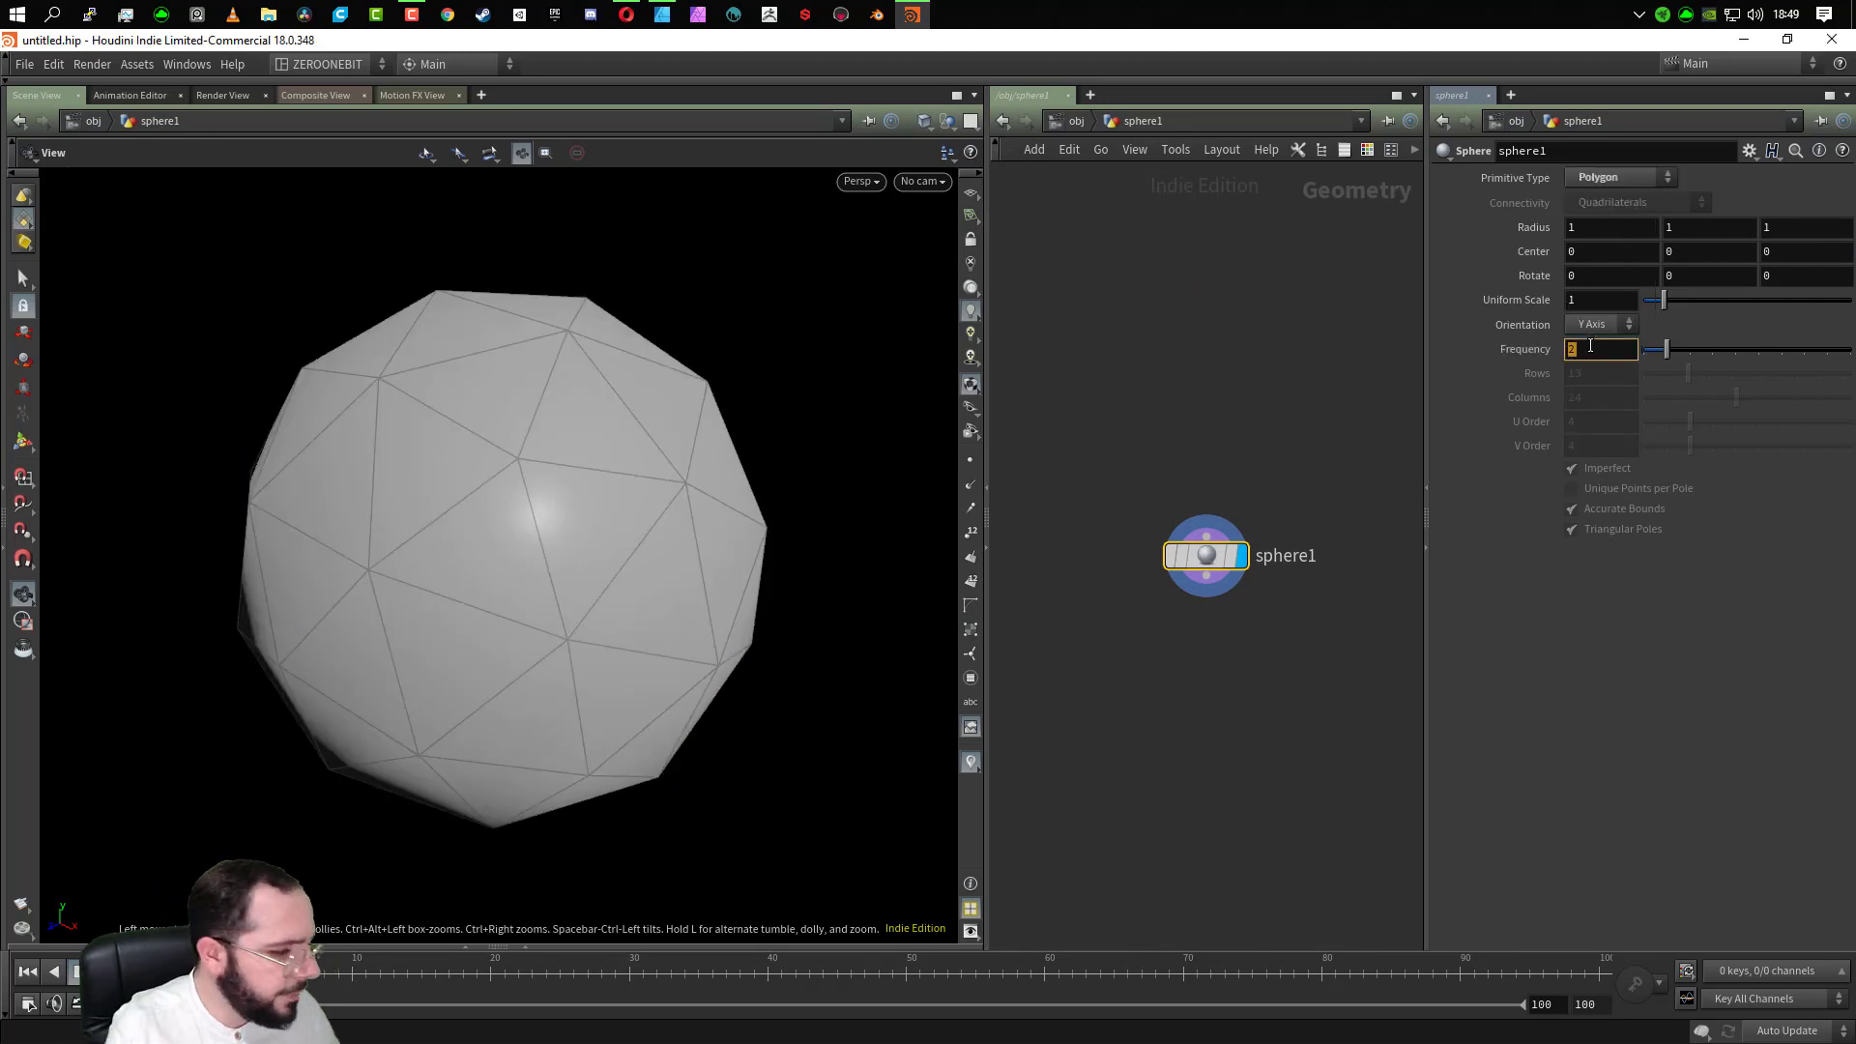
text(1)
key(Return)
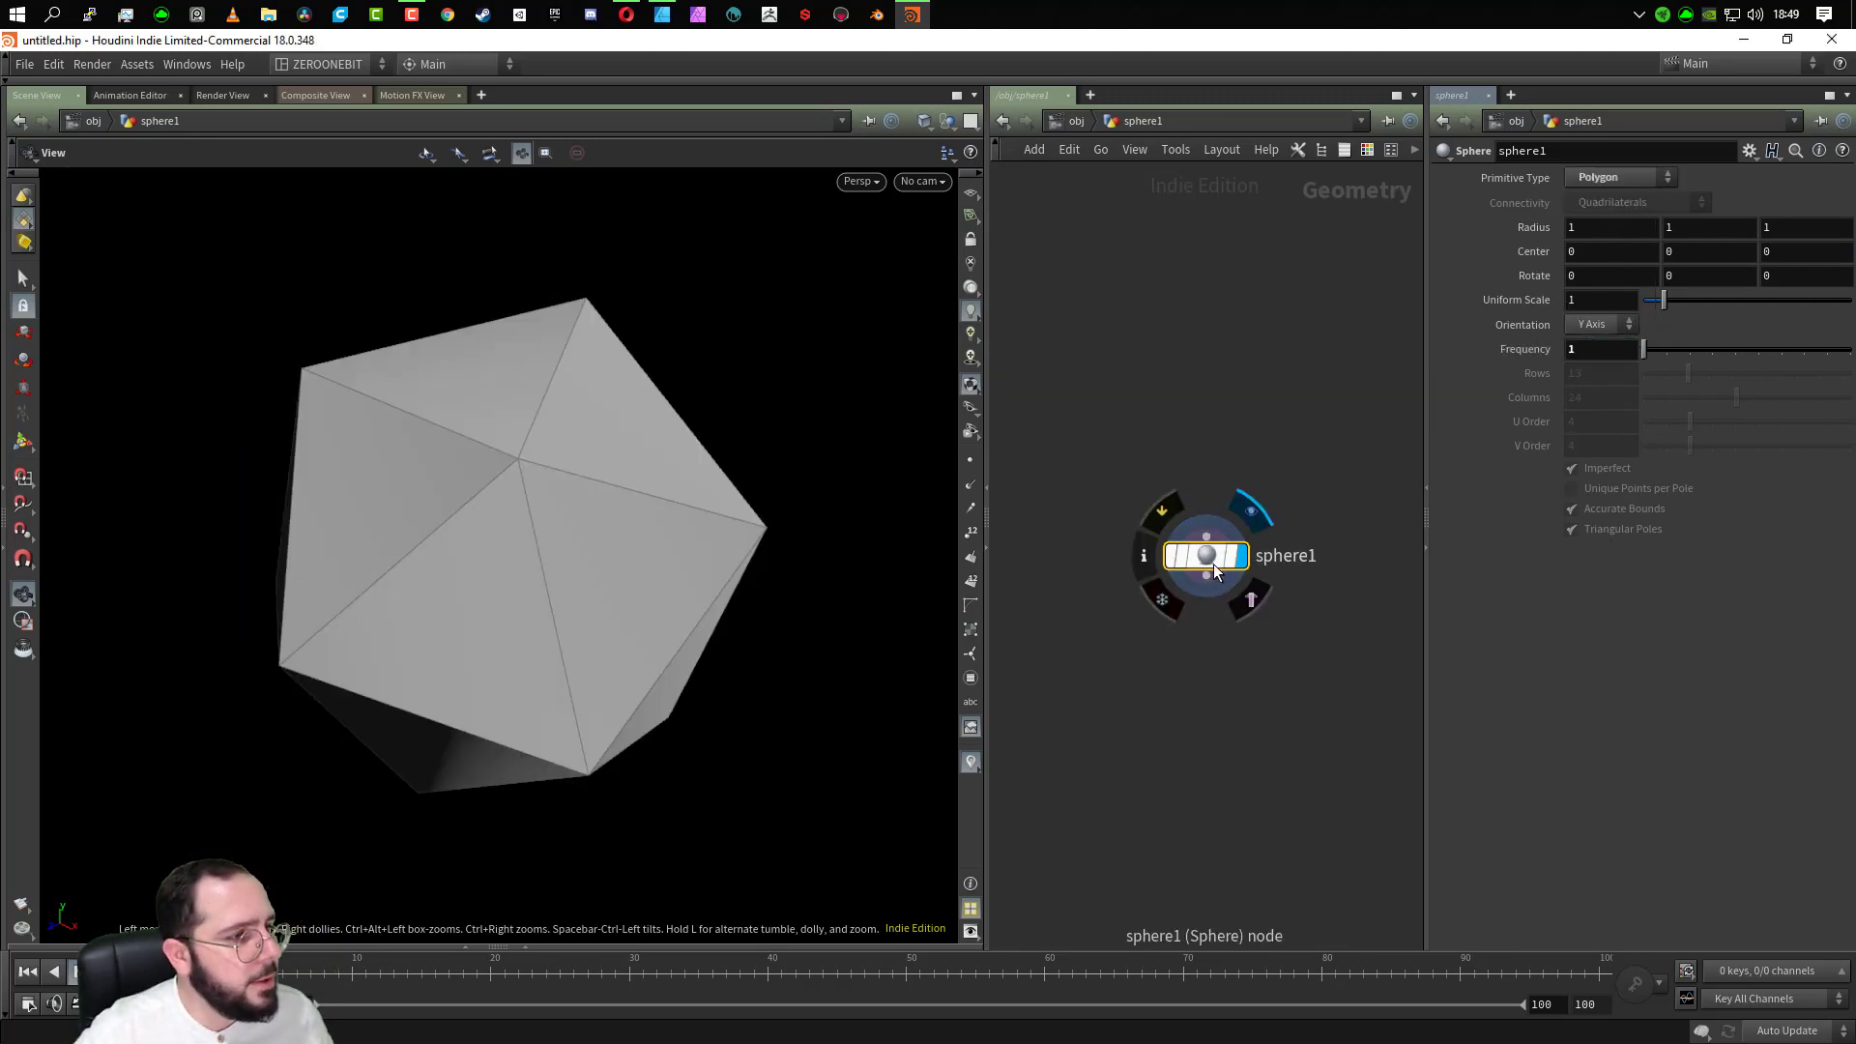
Add a PolyWire node below the sphere node, connect the sphere's output to it, and display the PolyWire result
drag(1214, 565, 1210, 280)
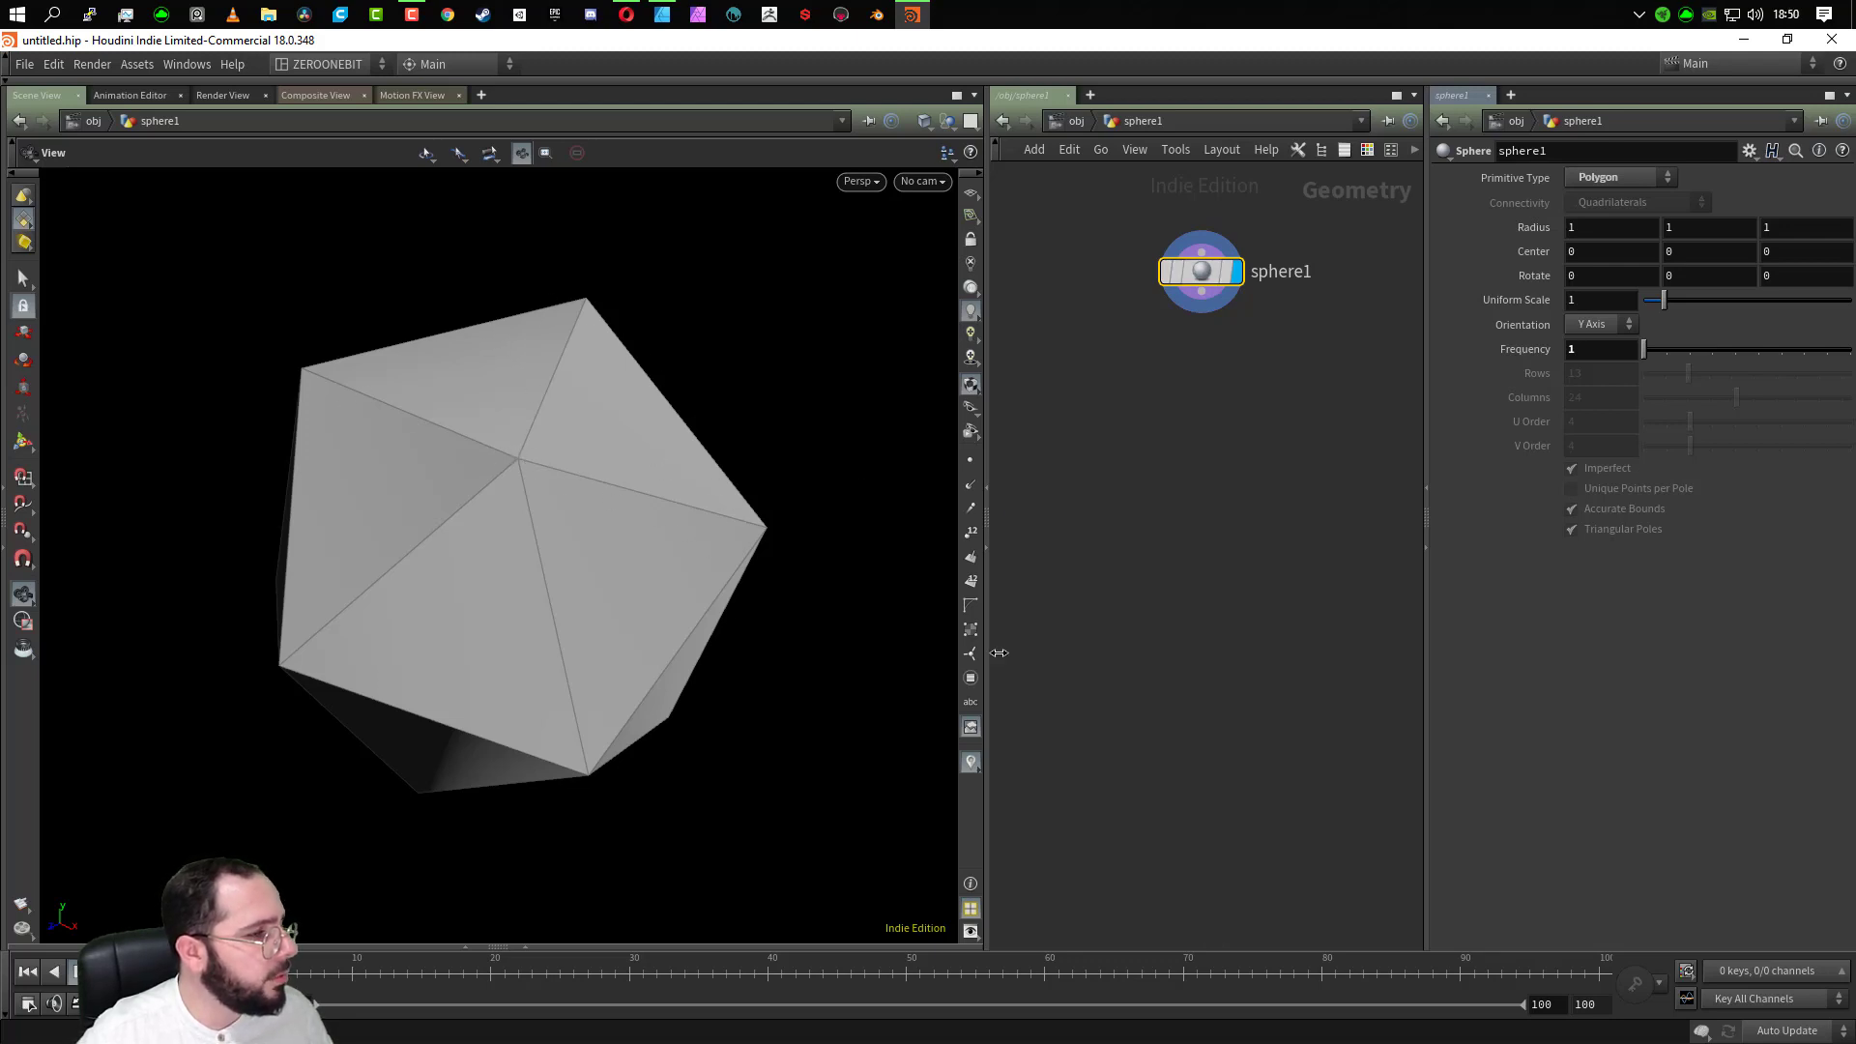
key(Tab)
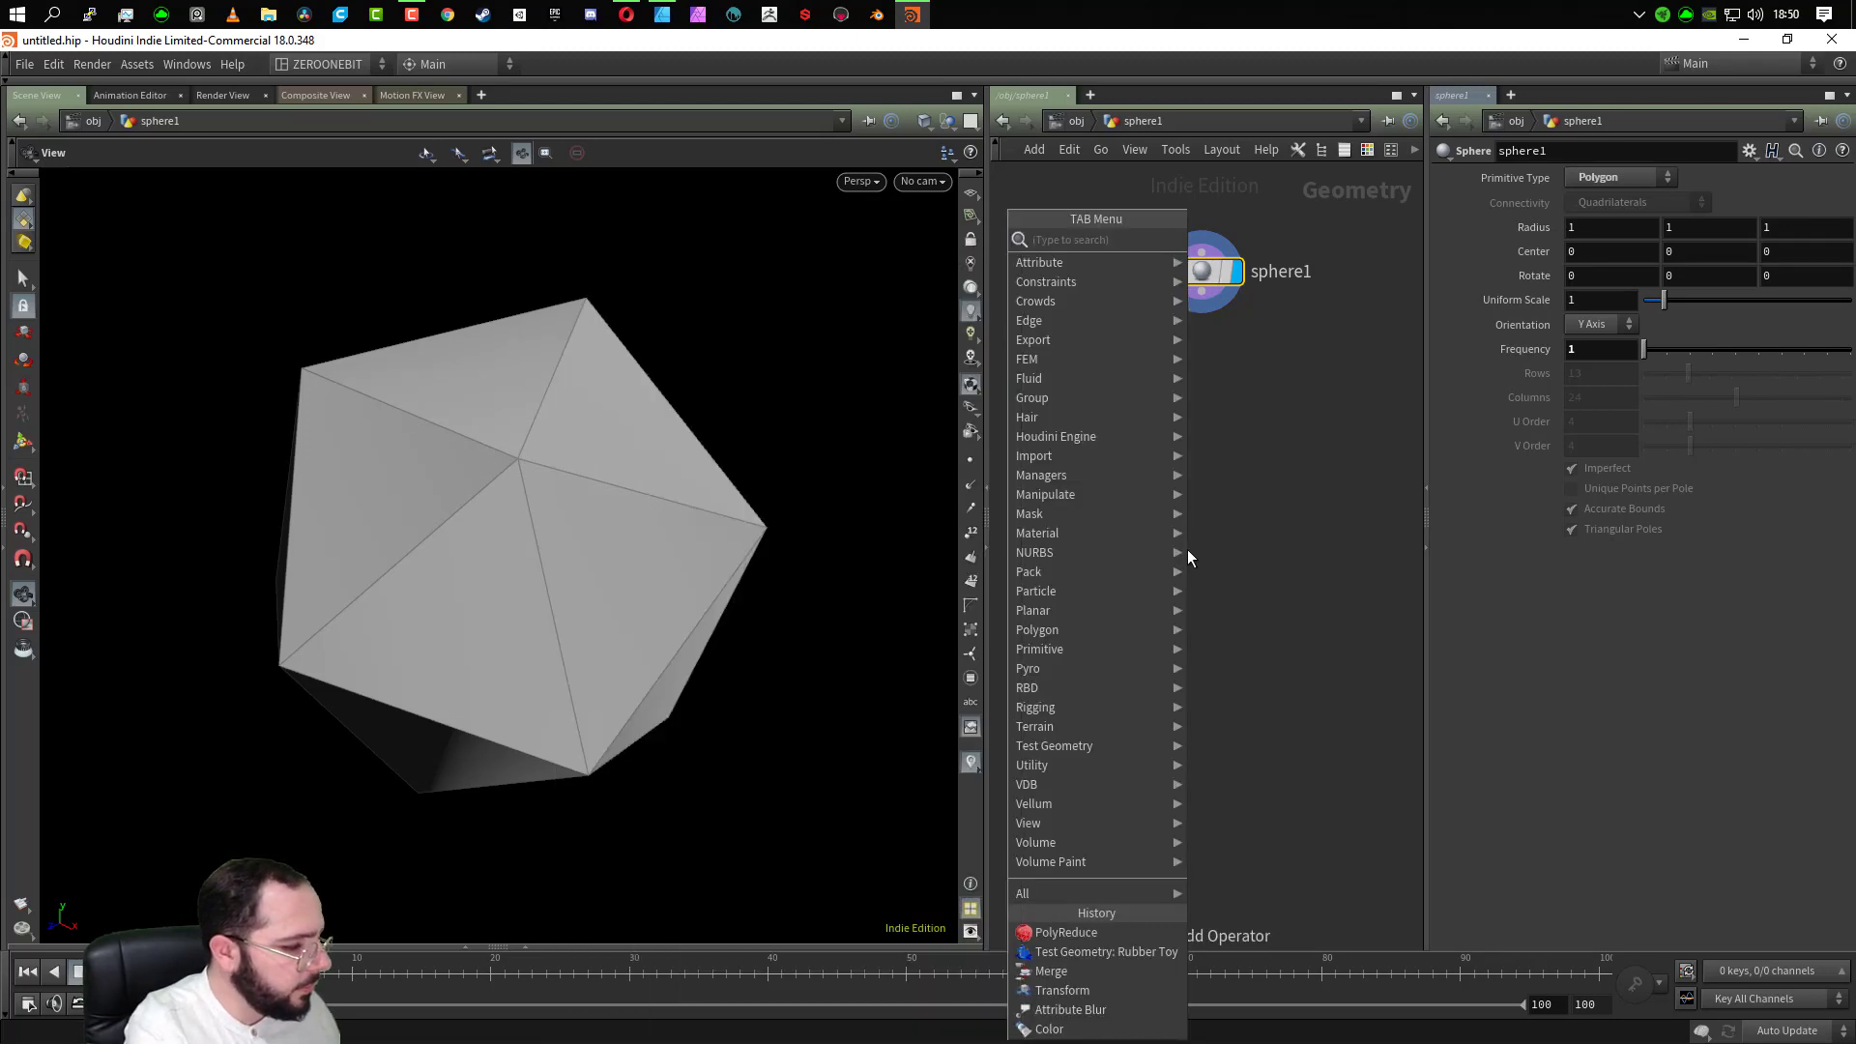
text(wire)
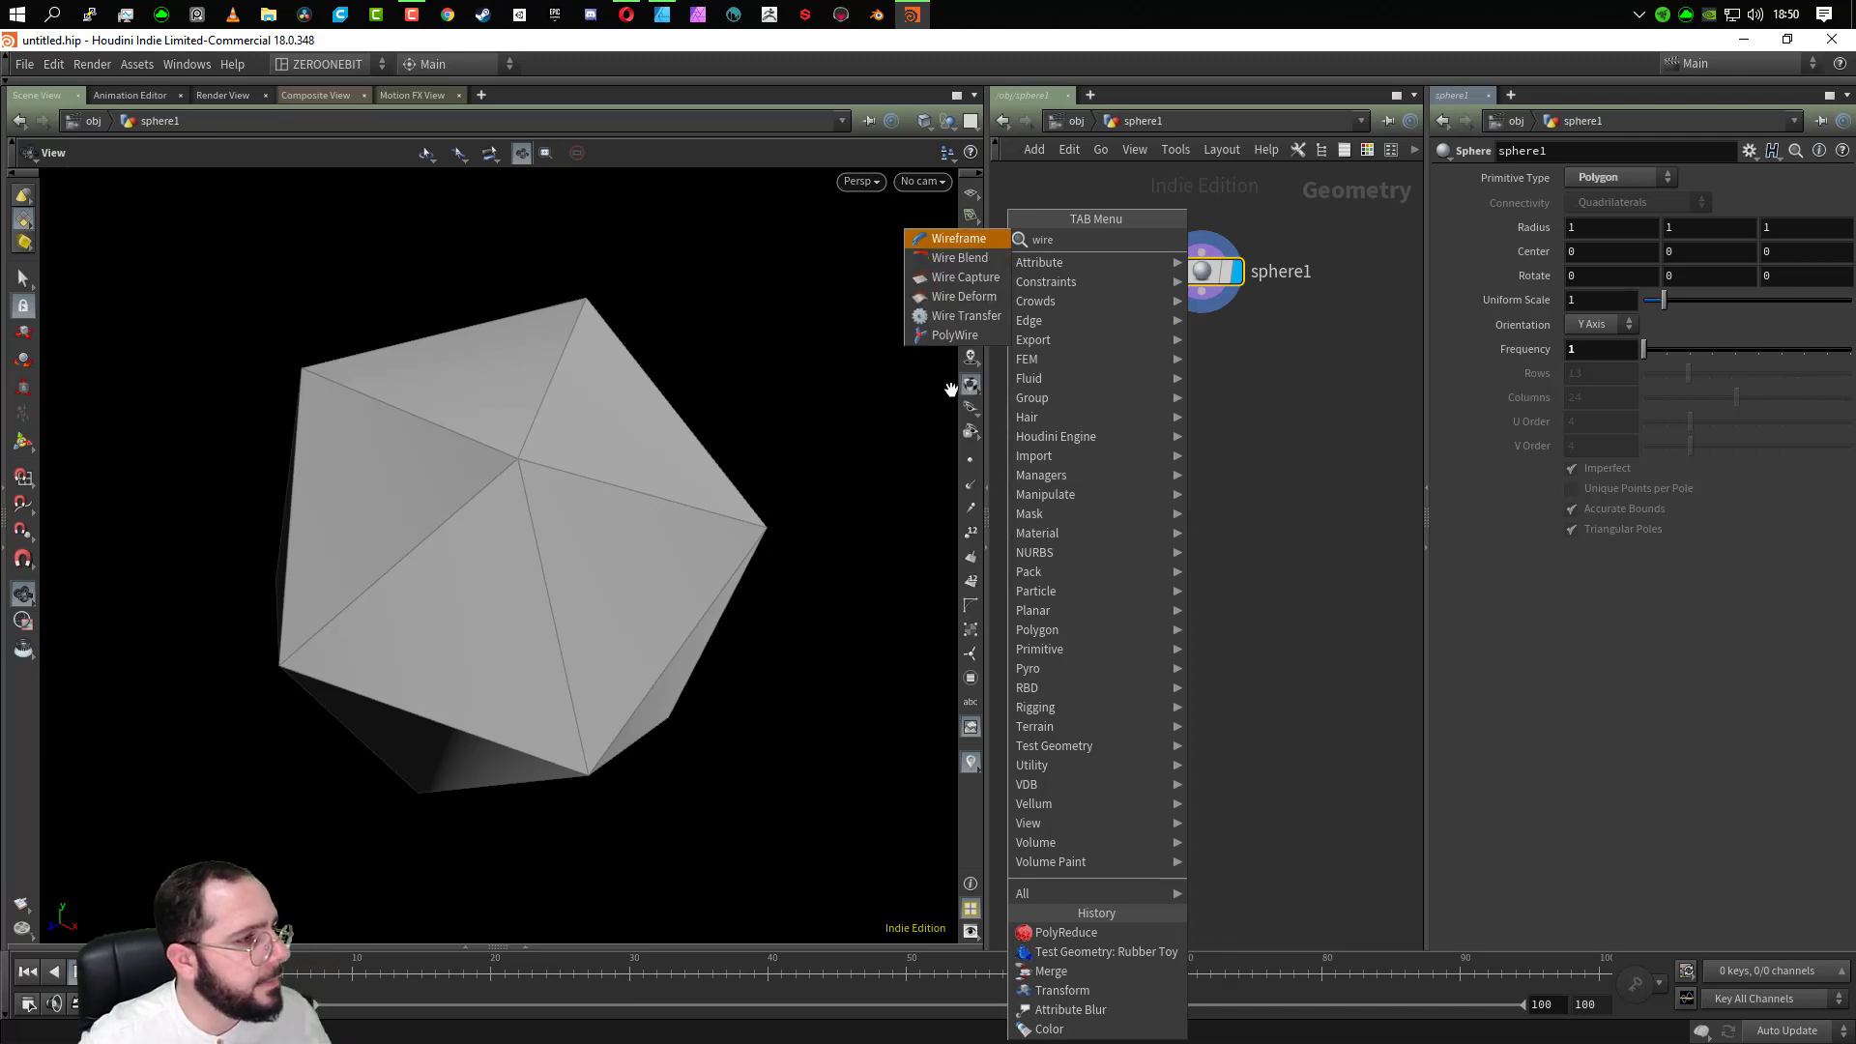
click(955, 334)
click(1200, 418)
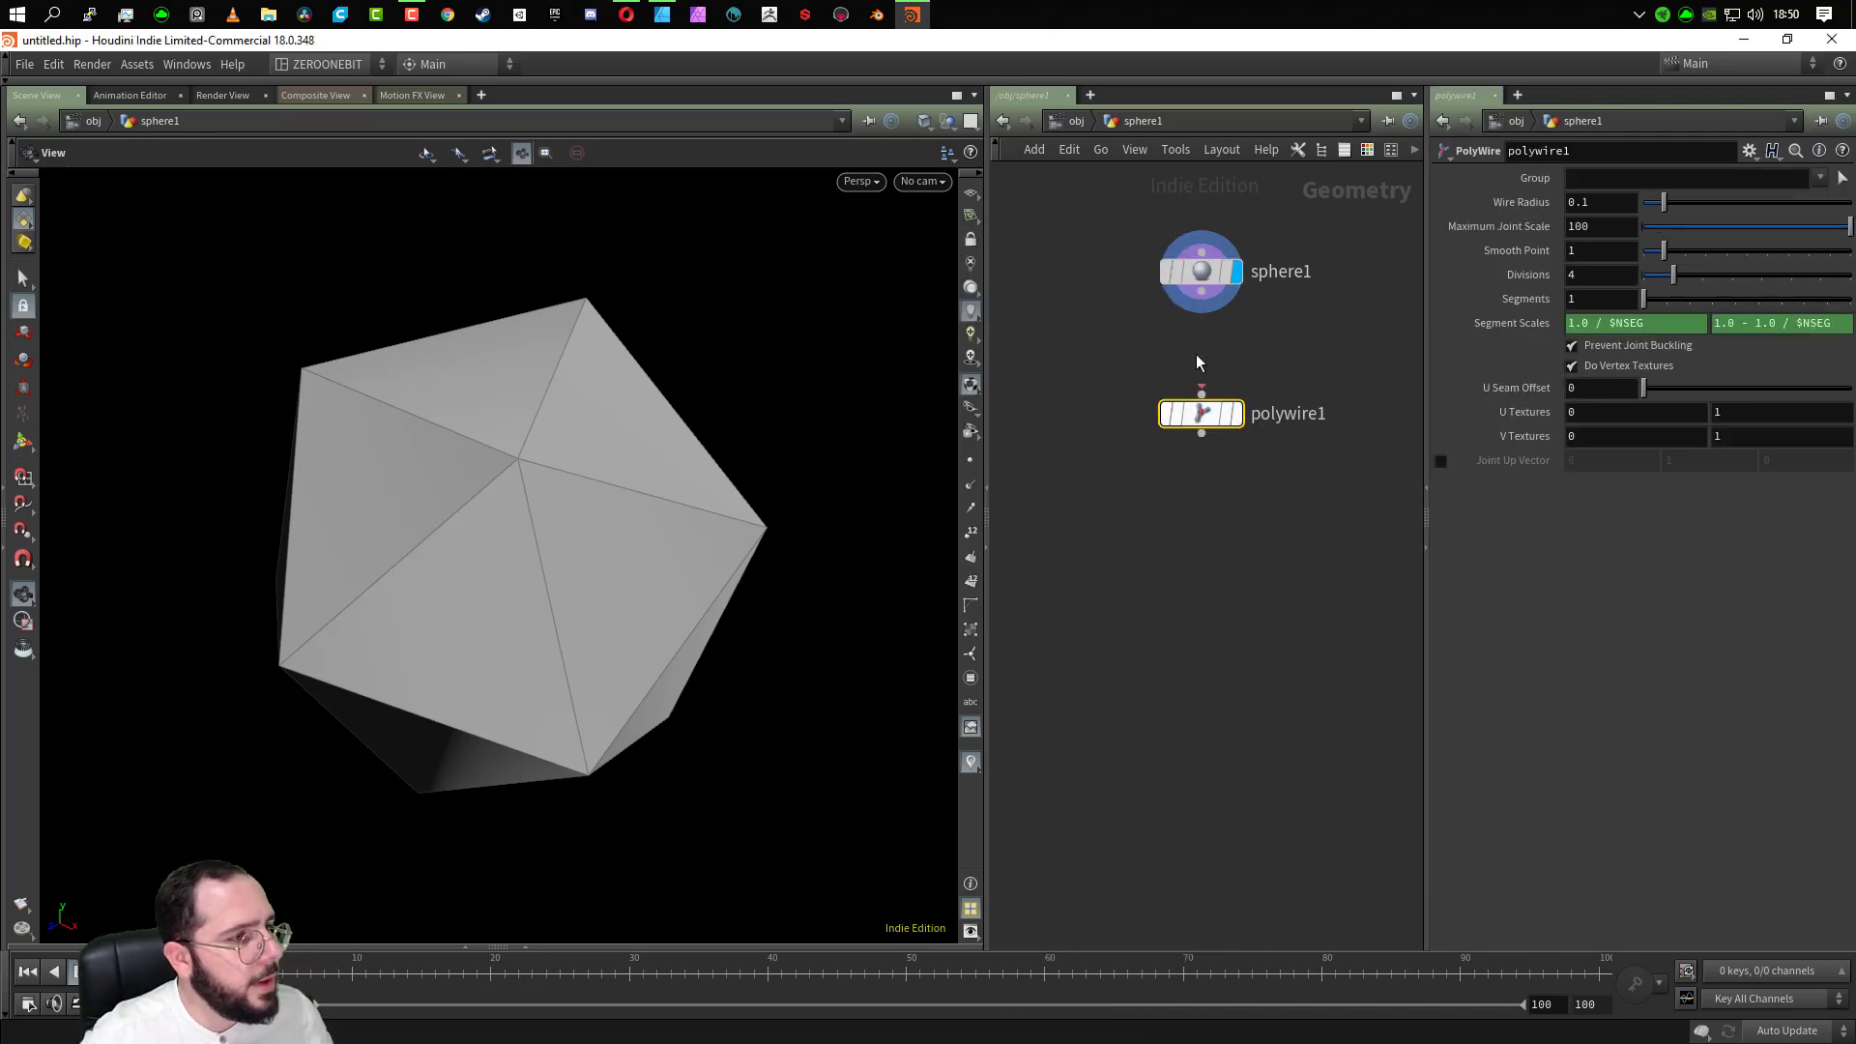
click(1201, 292)
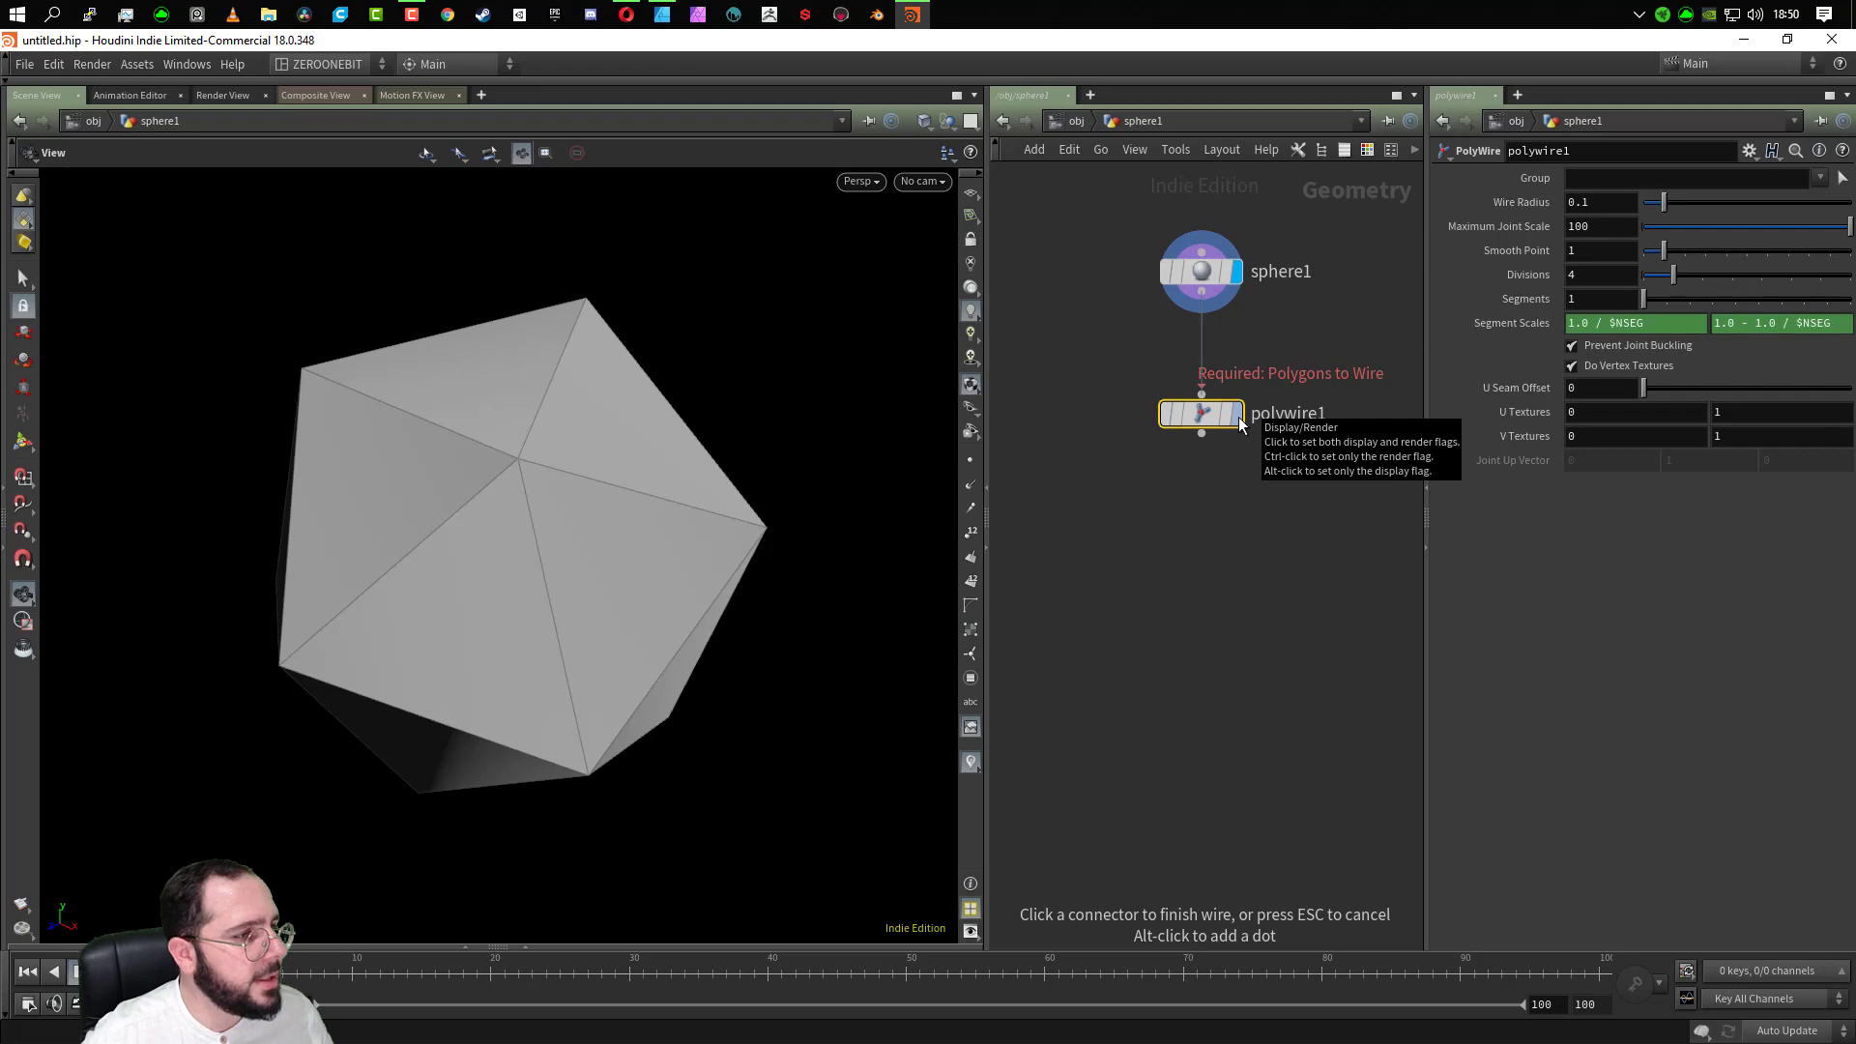
click(1241, 422)
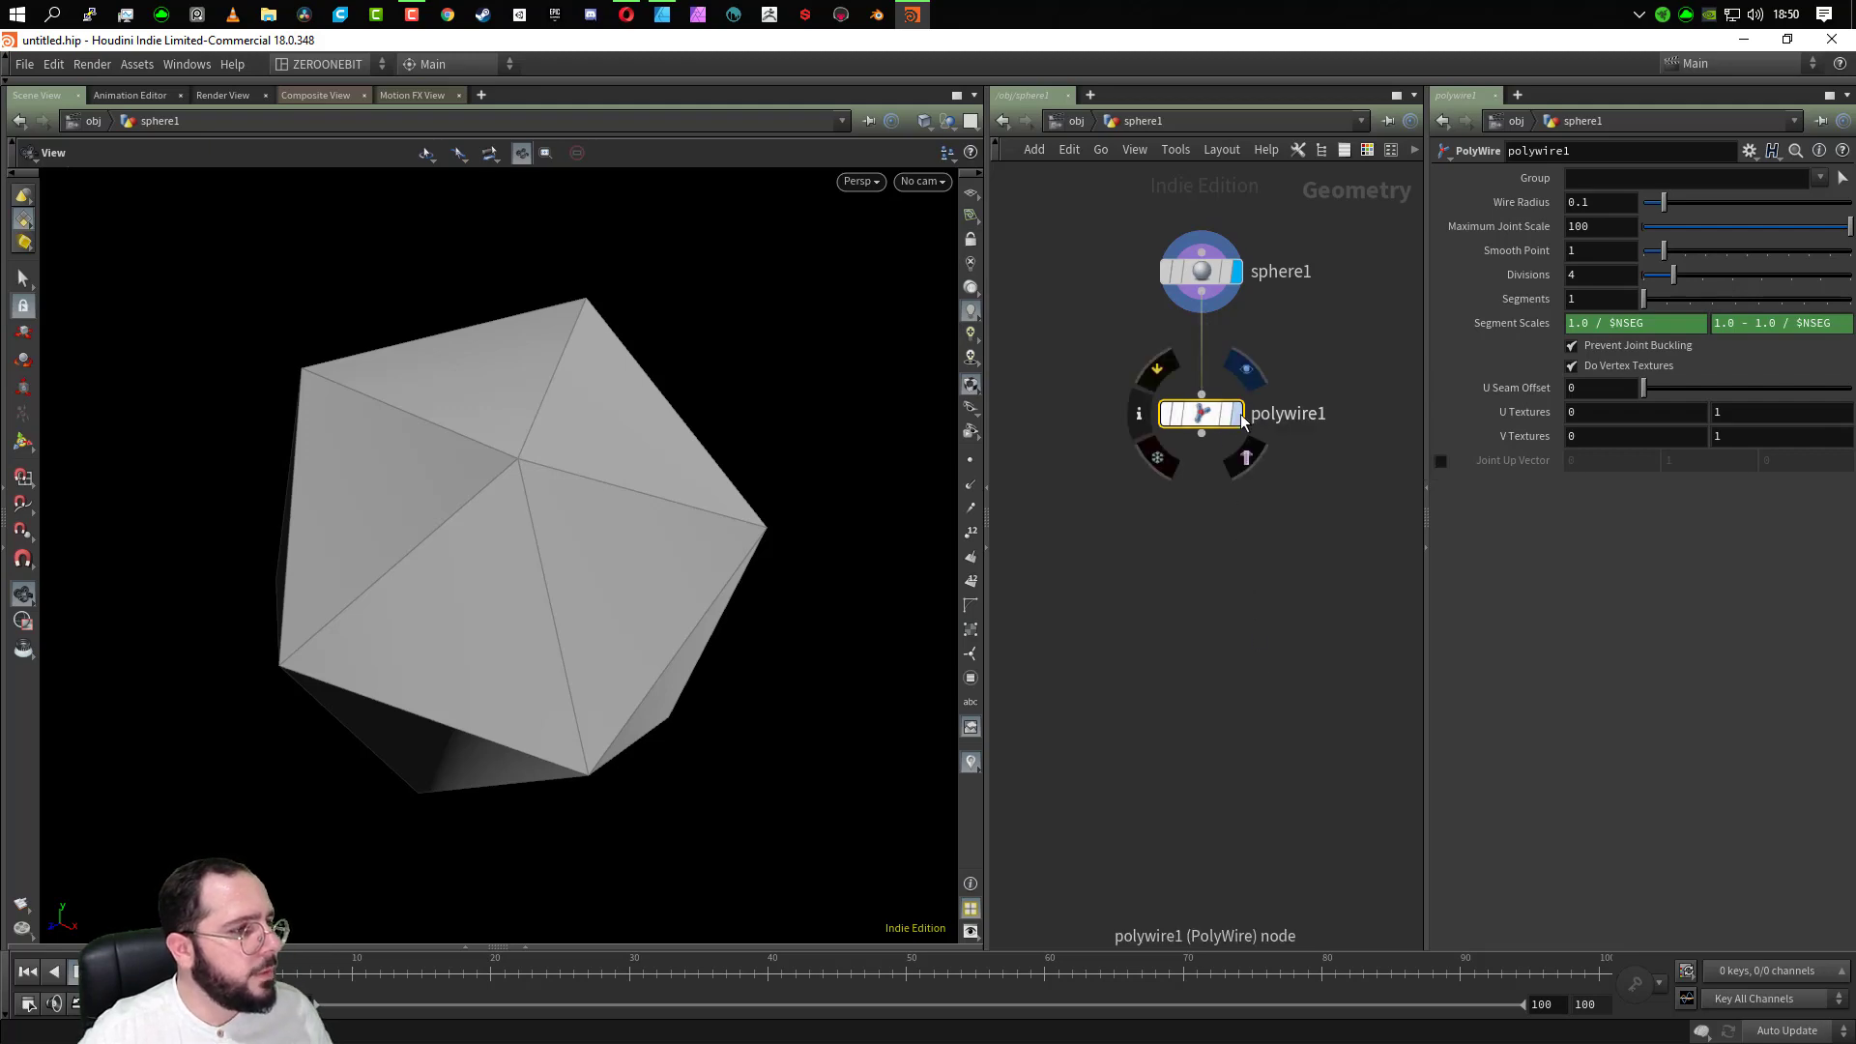
click(1238, 416)
Inspect the wire frame from several angles and set the PolyWire node's wire radius to 0.05
drag(435, 508, 412, 390)
drag(539, 479, 530, 389)
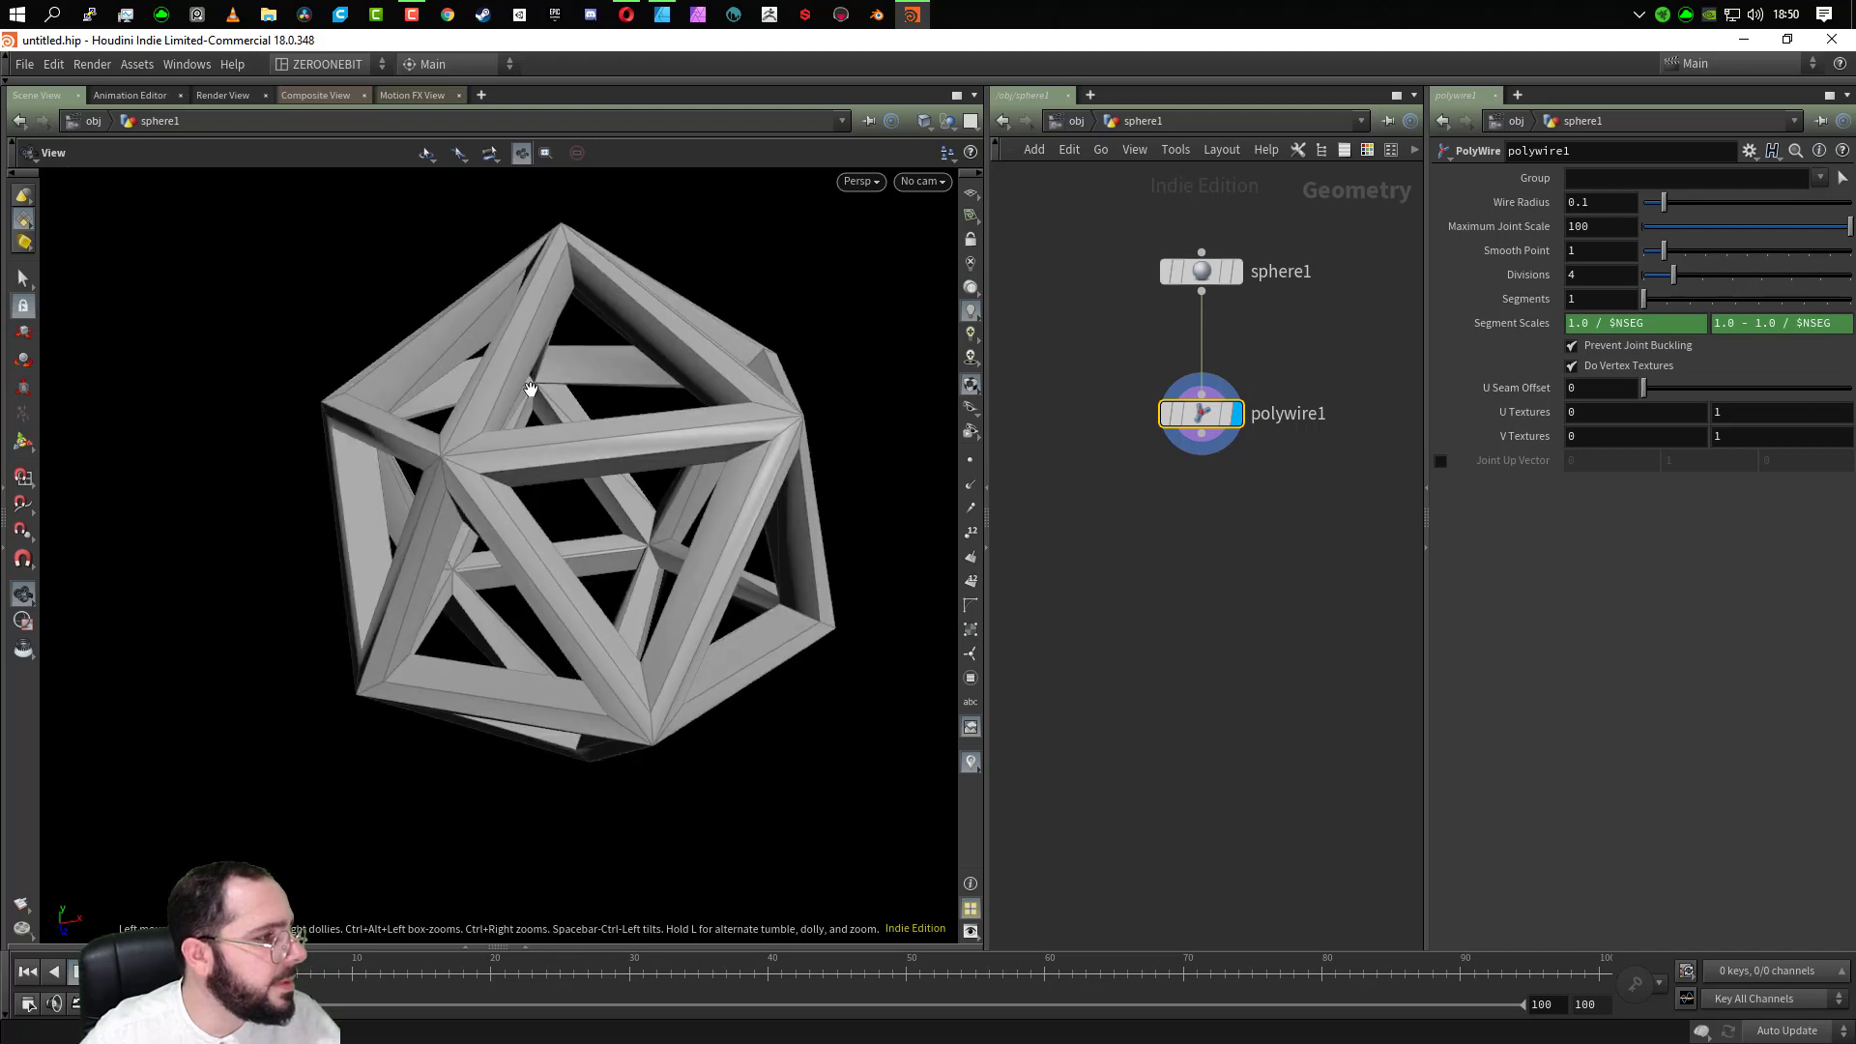
drag(638, 462, 494, 434)
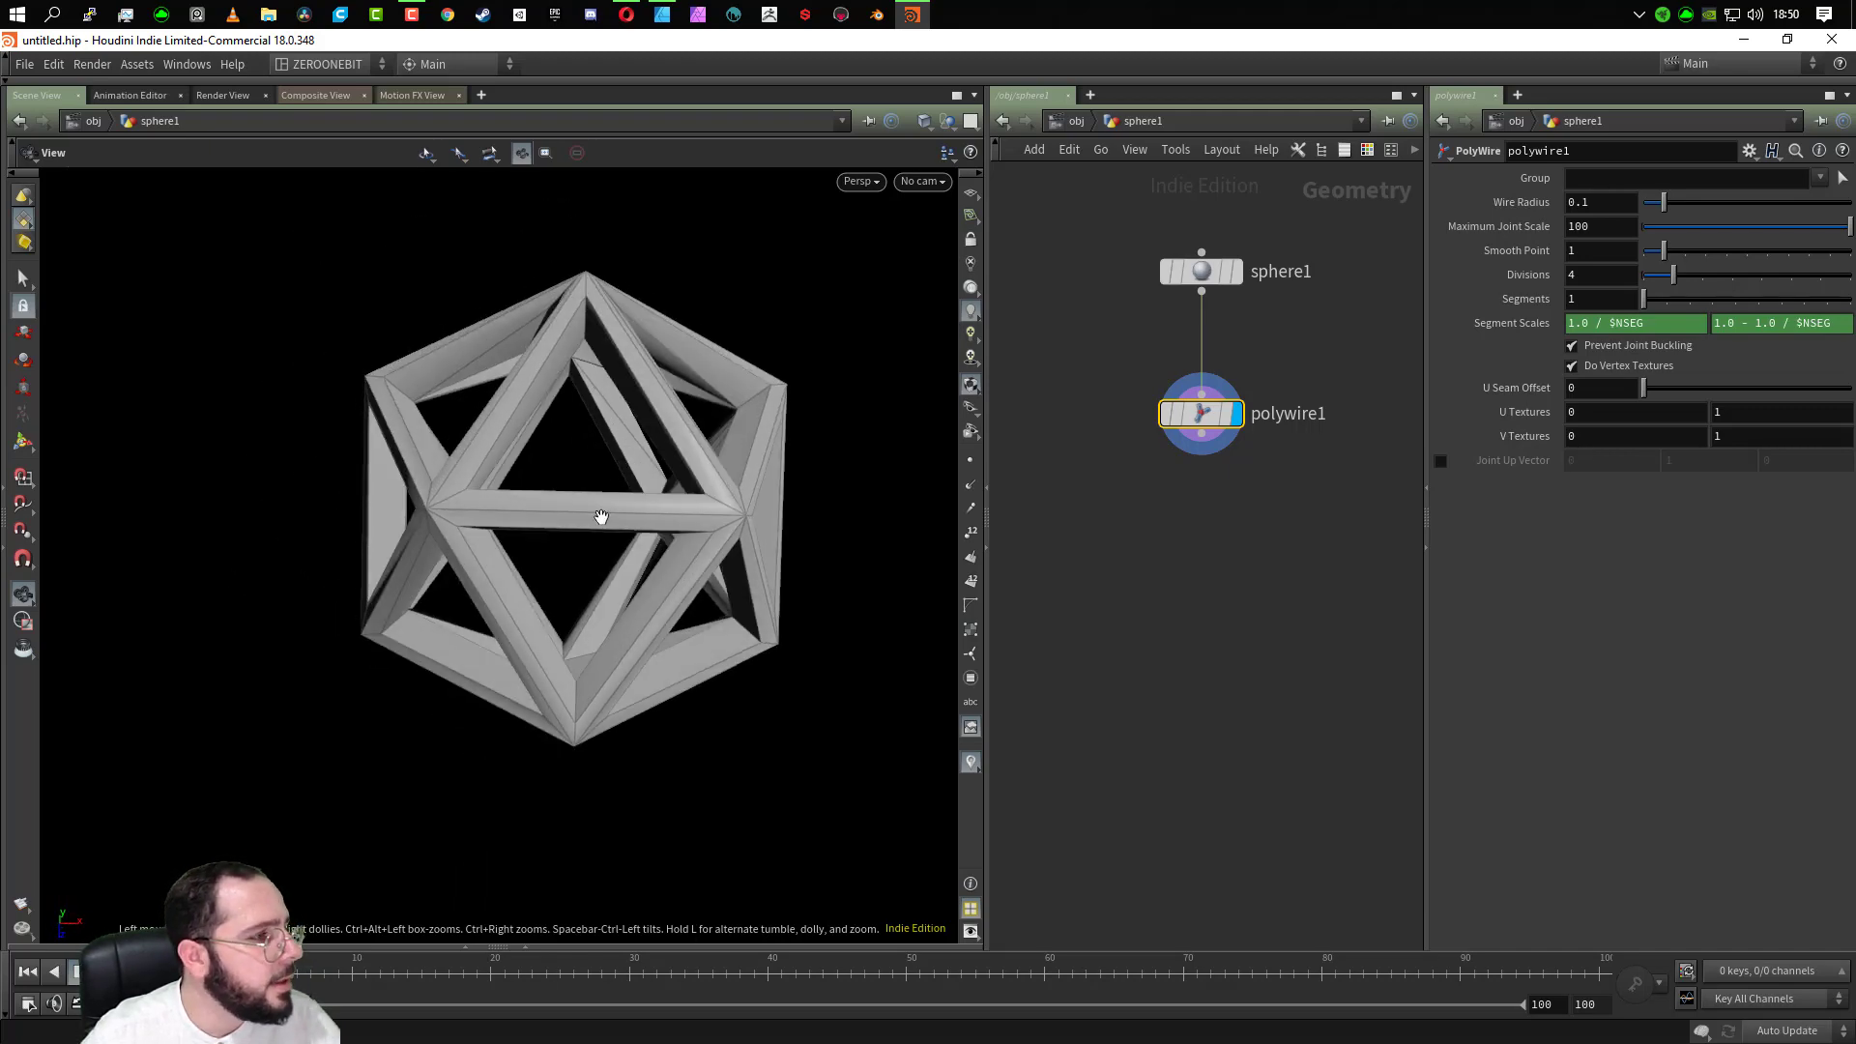
drag(600, 518, 440, 270)
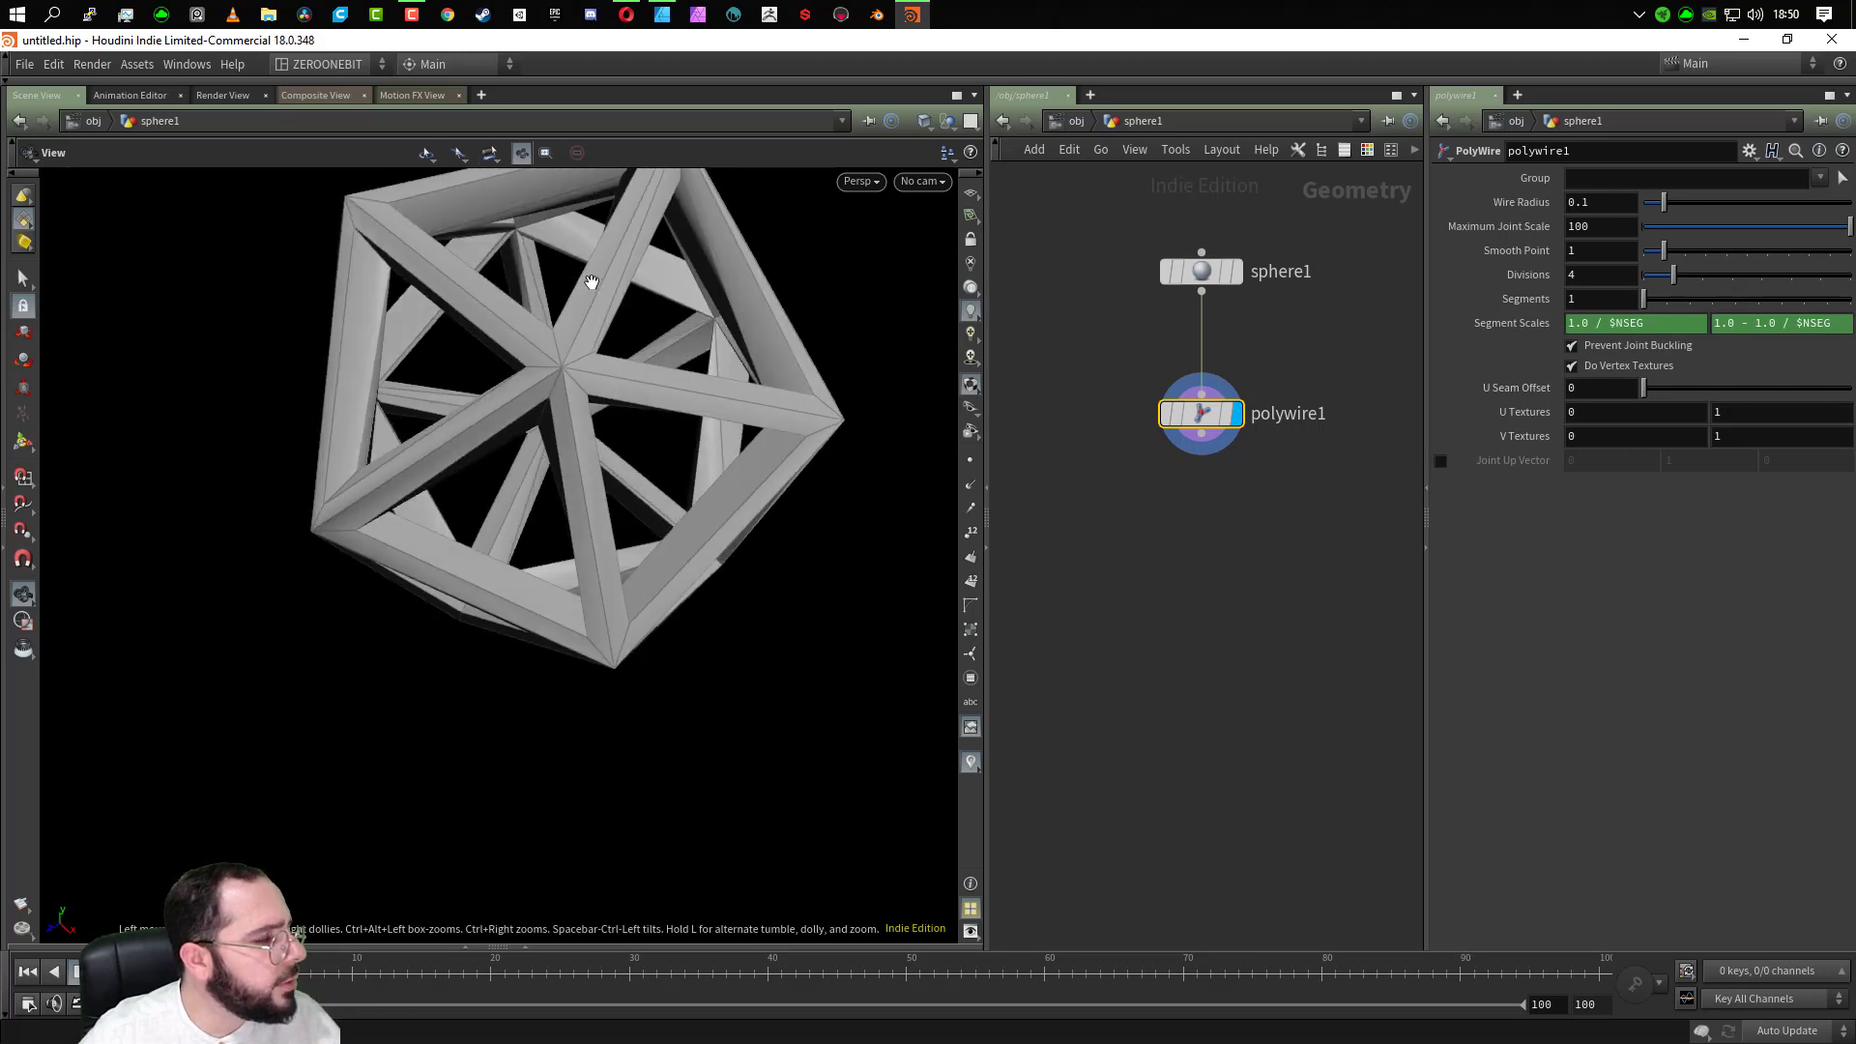
drag(592, 281, 899, 393)
click(1616, 201)
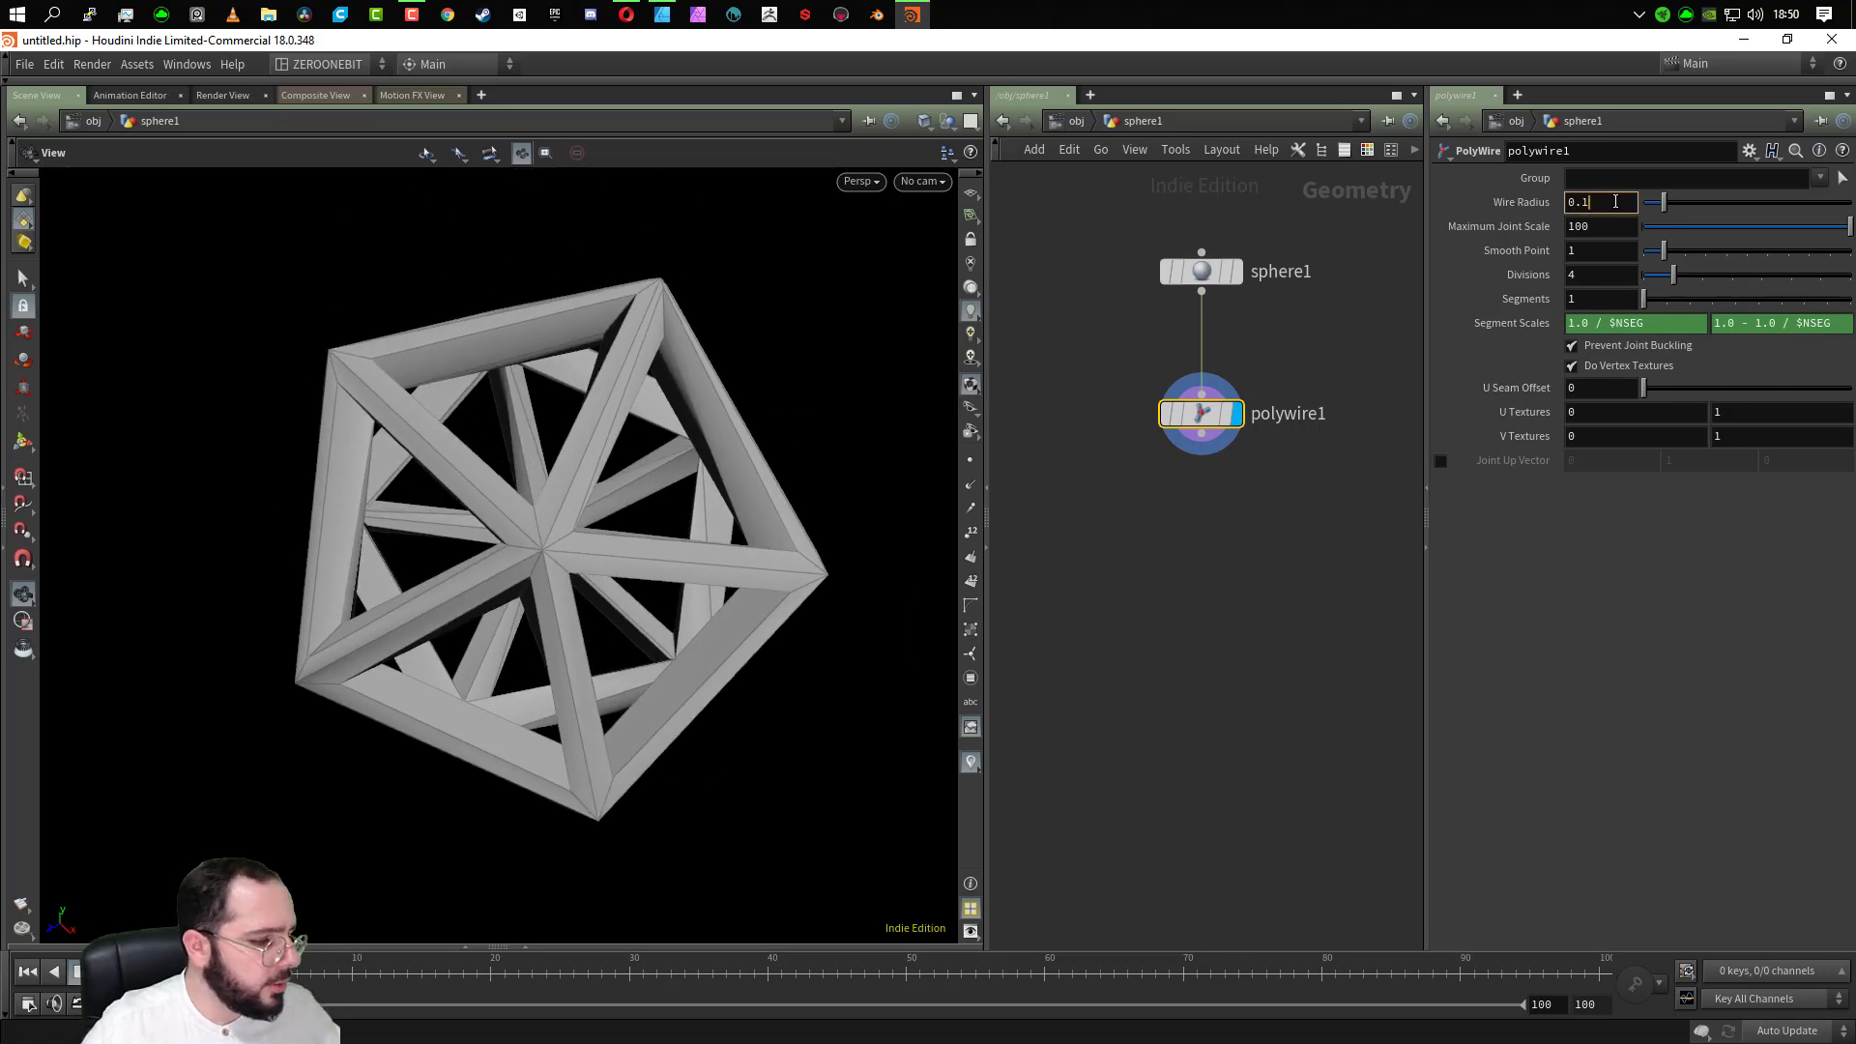
text(.0)
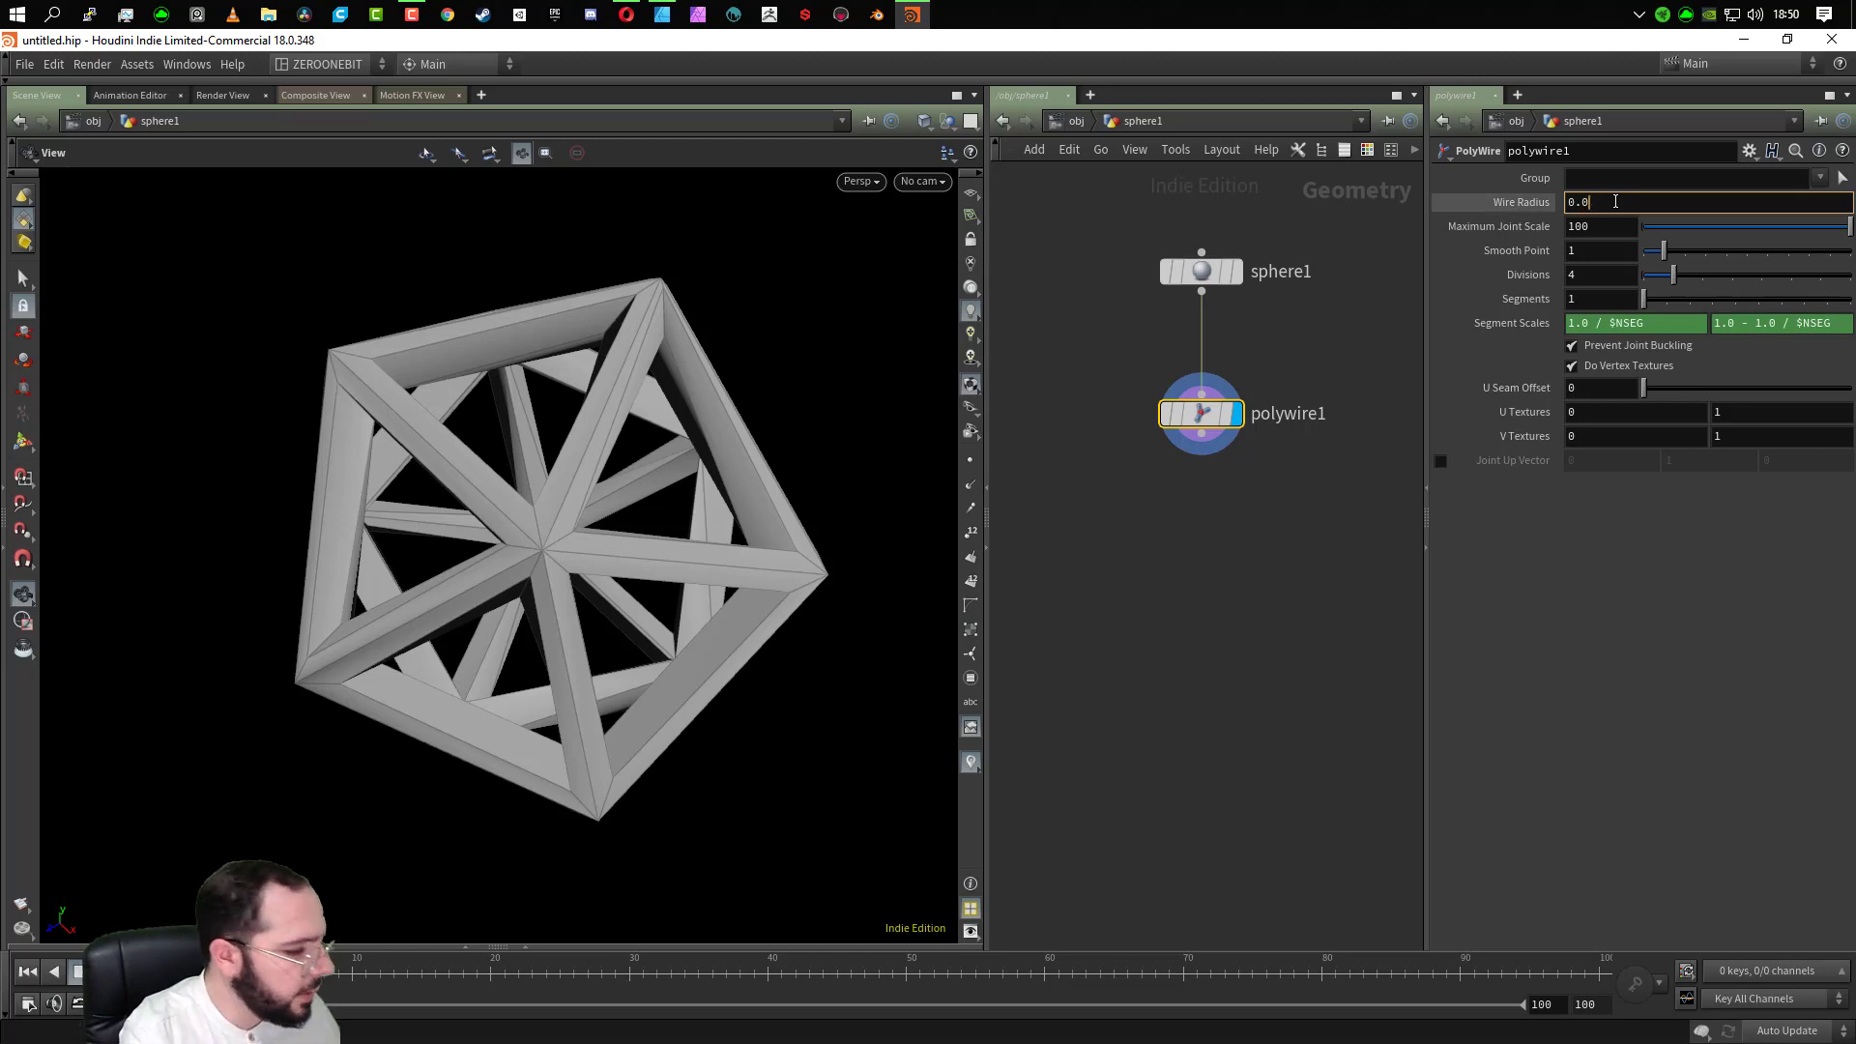
text(5)
key(Return)
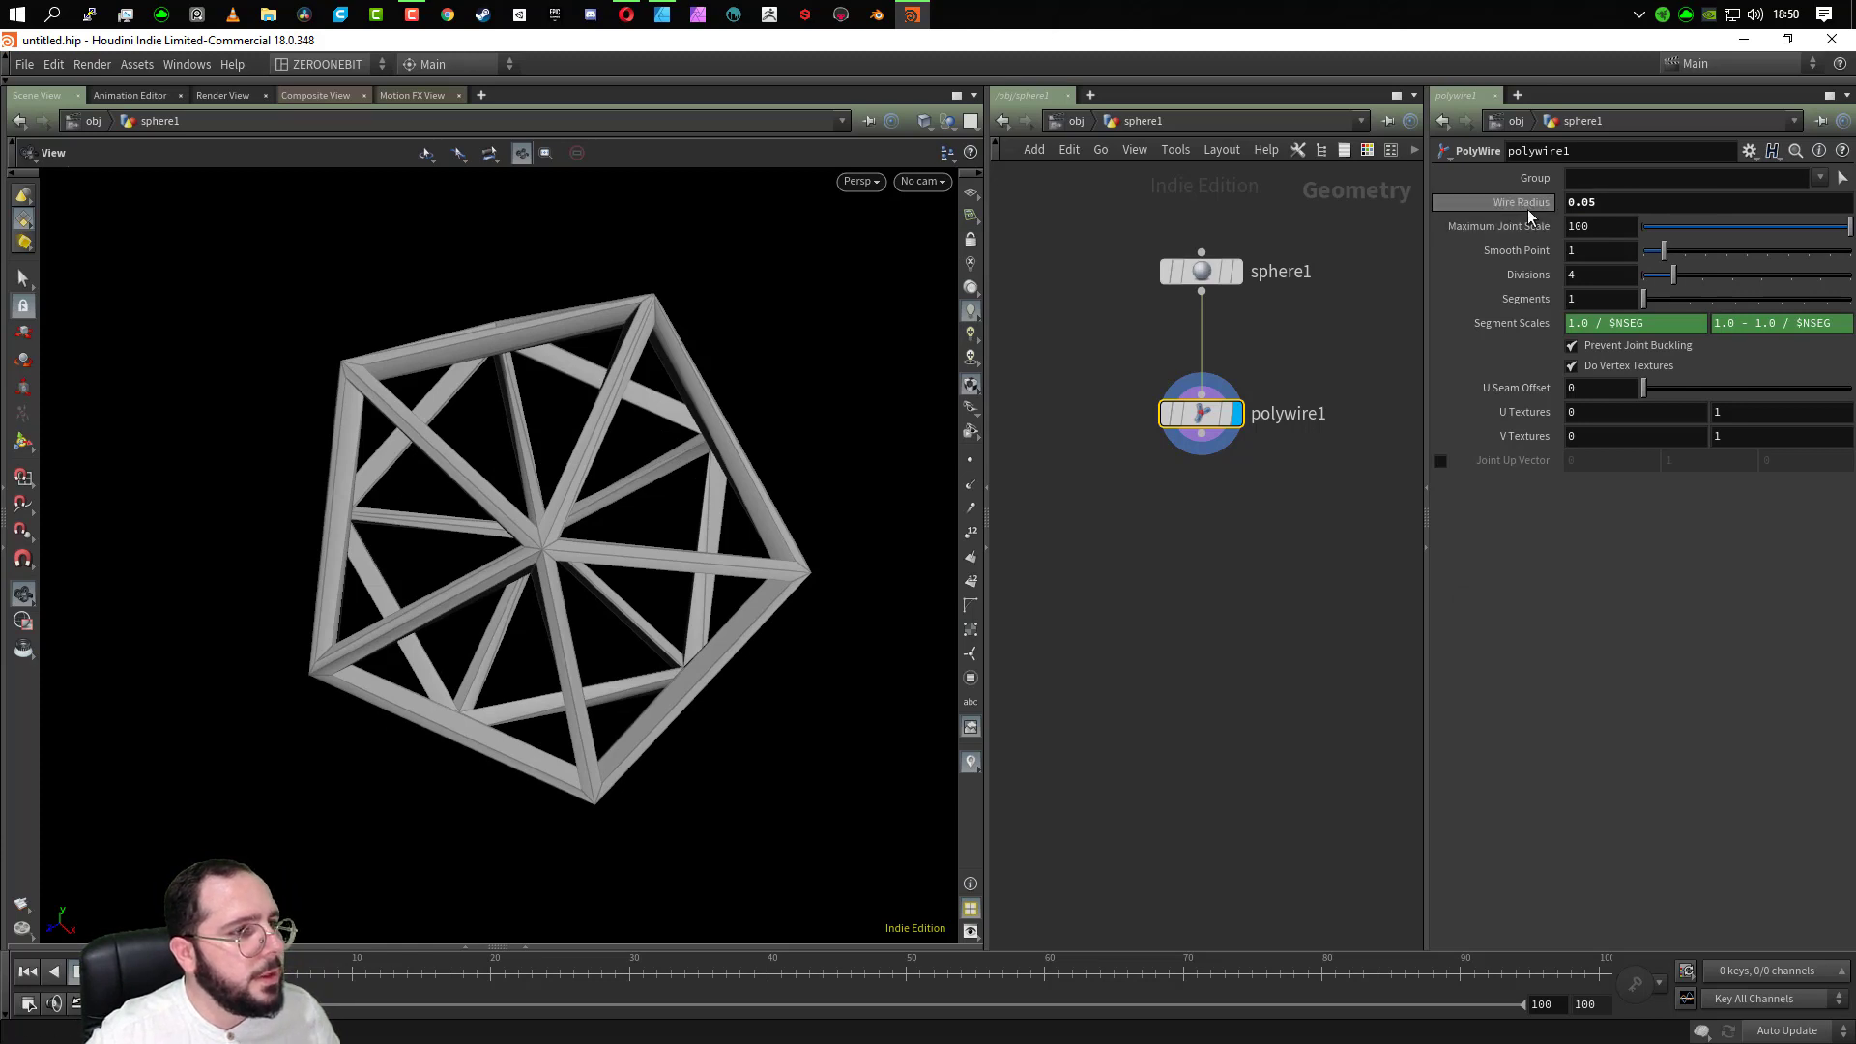
Set the PolyWire node's divisions to 10 and its segments to 3
click(1598, 274)
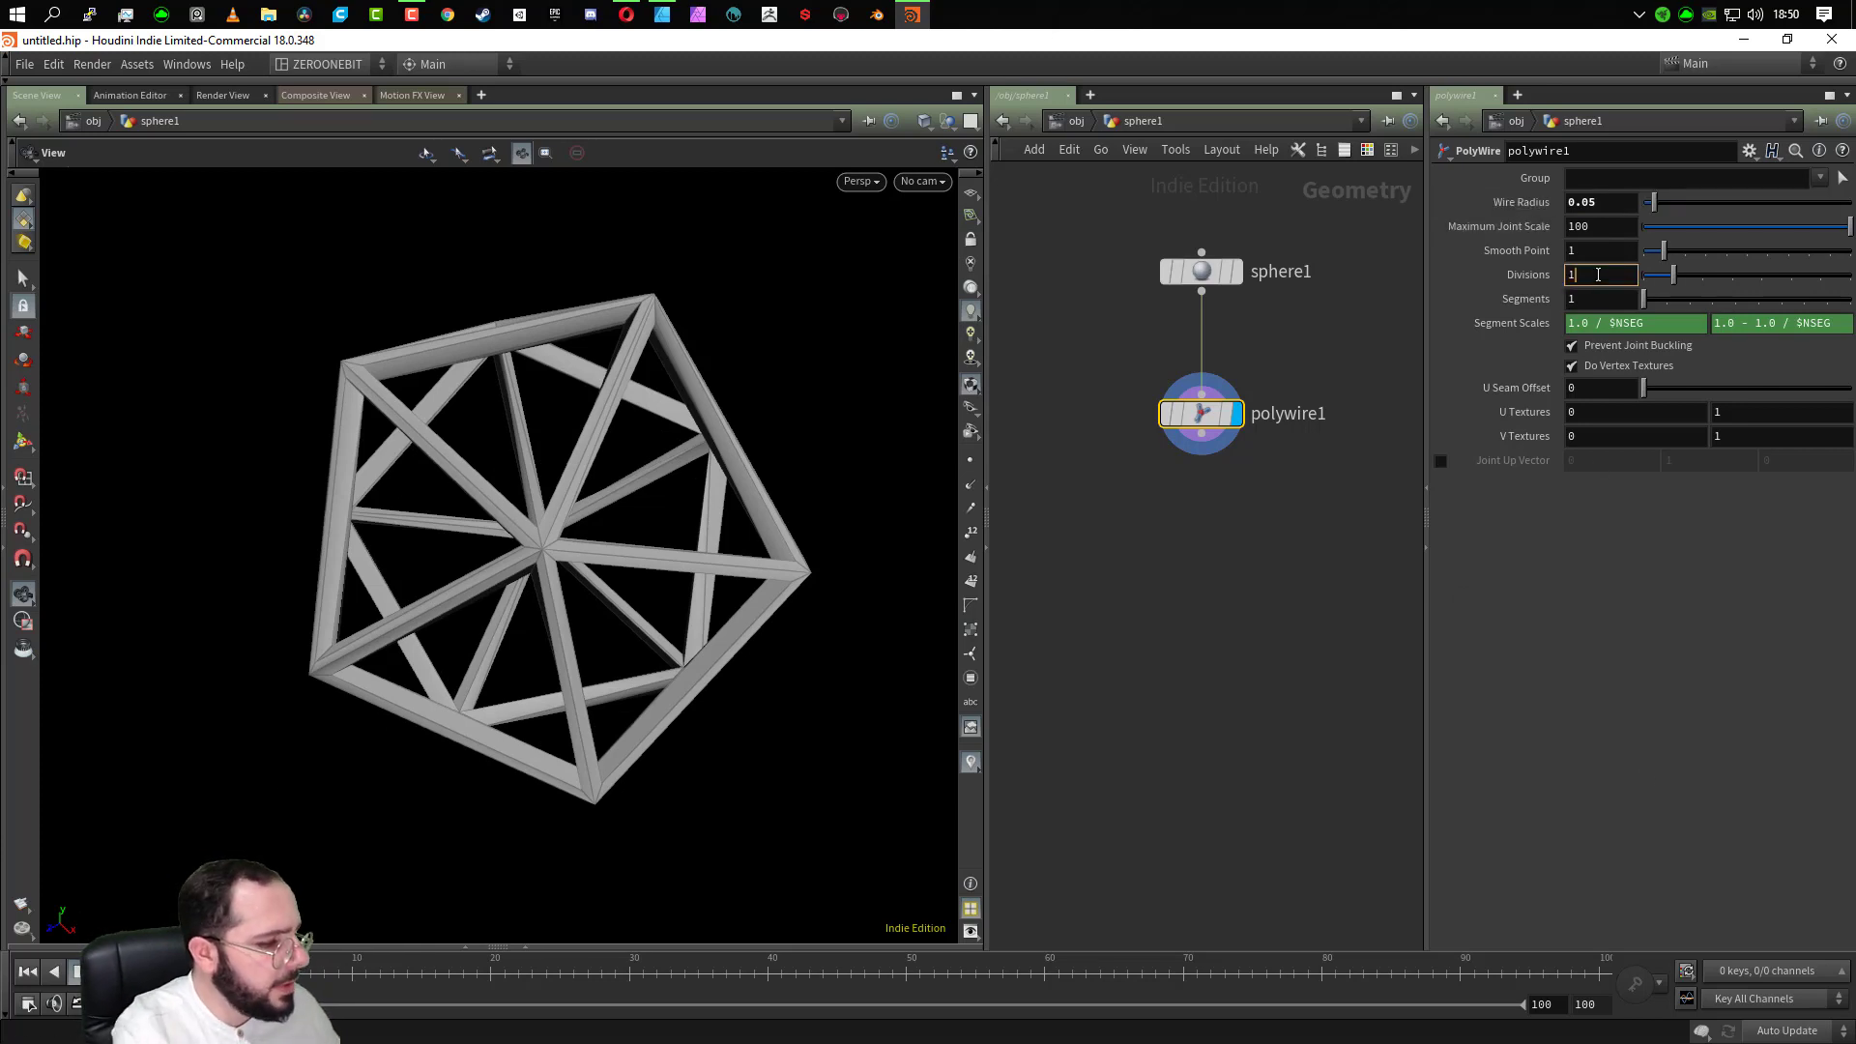
key(Return)
mouse_move(476, 403)
mouse_down()
mouse_move(491, 455)
mouse_move(511, 403)
mouse_up()
scroll(474, 447, up, 6)
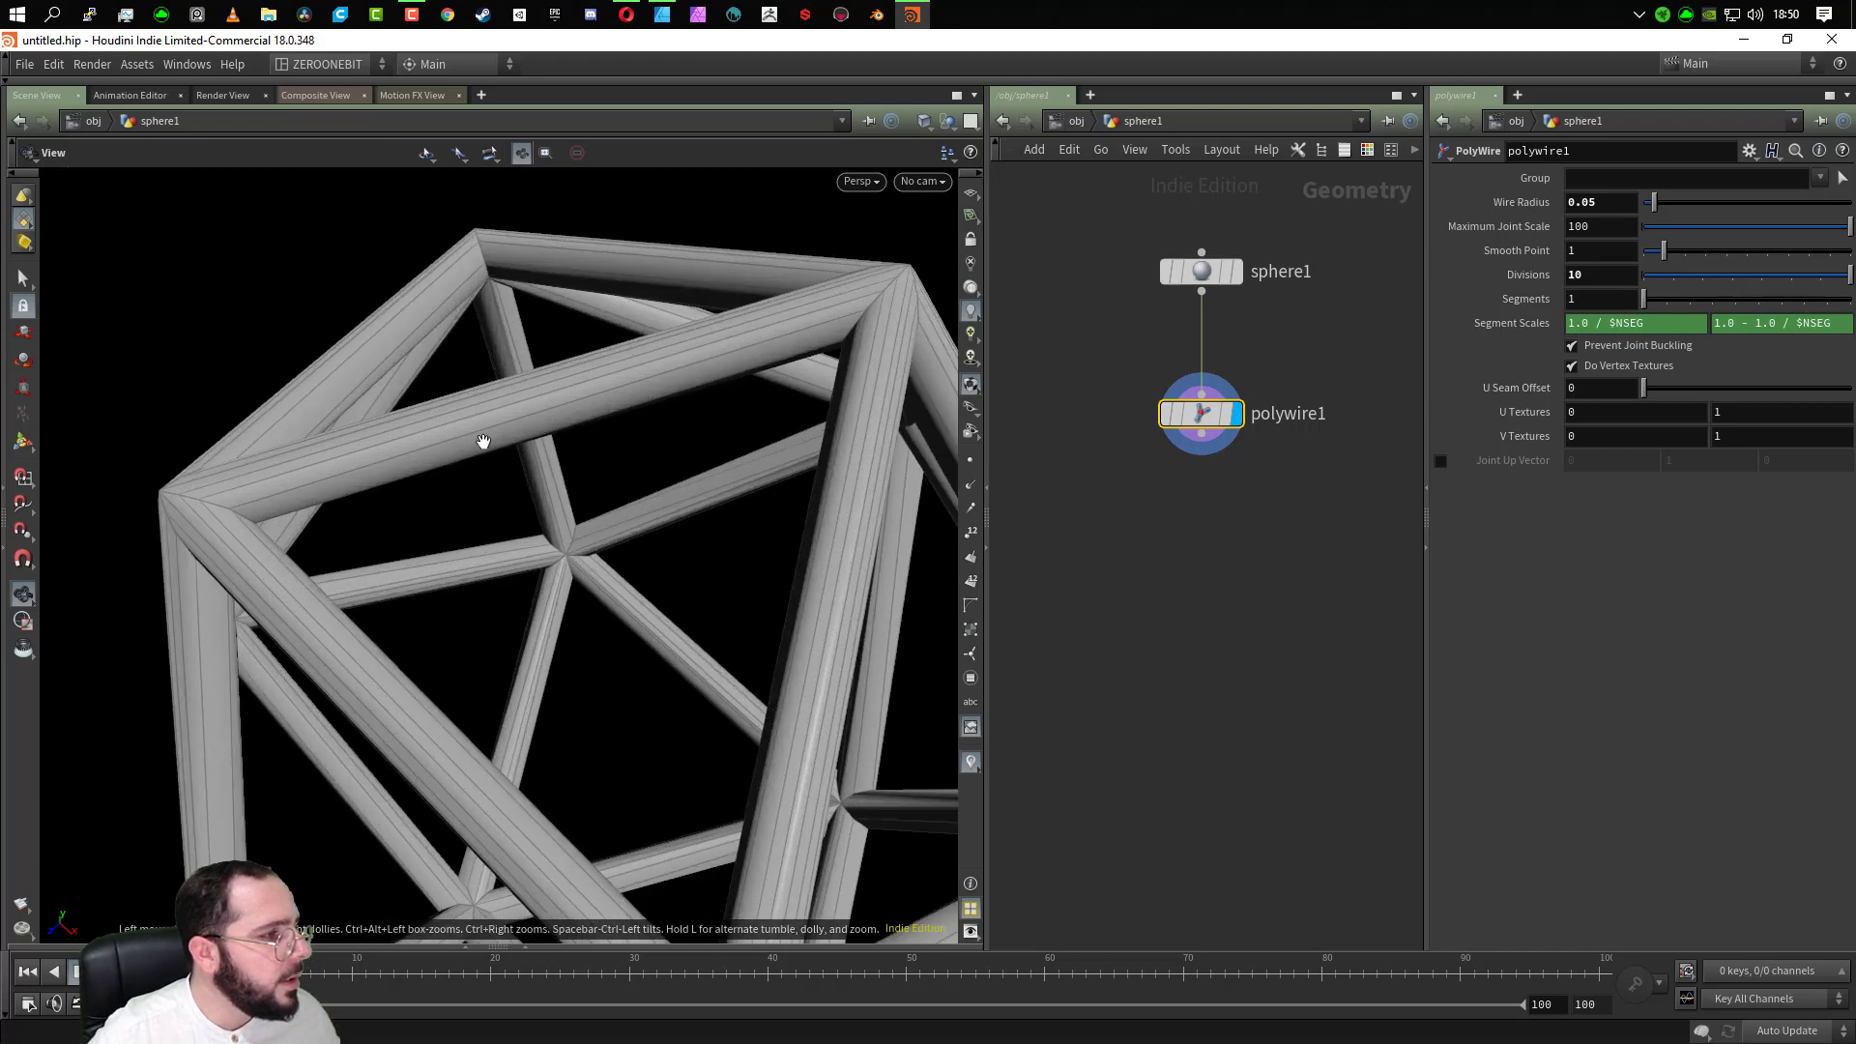
scroll(496, 418, down, 3)
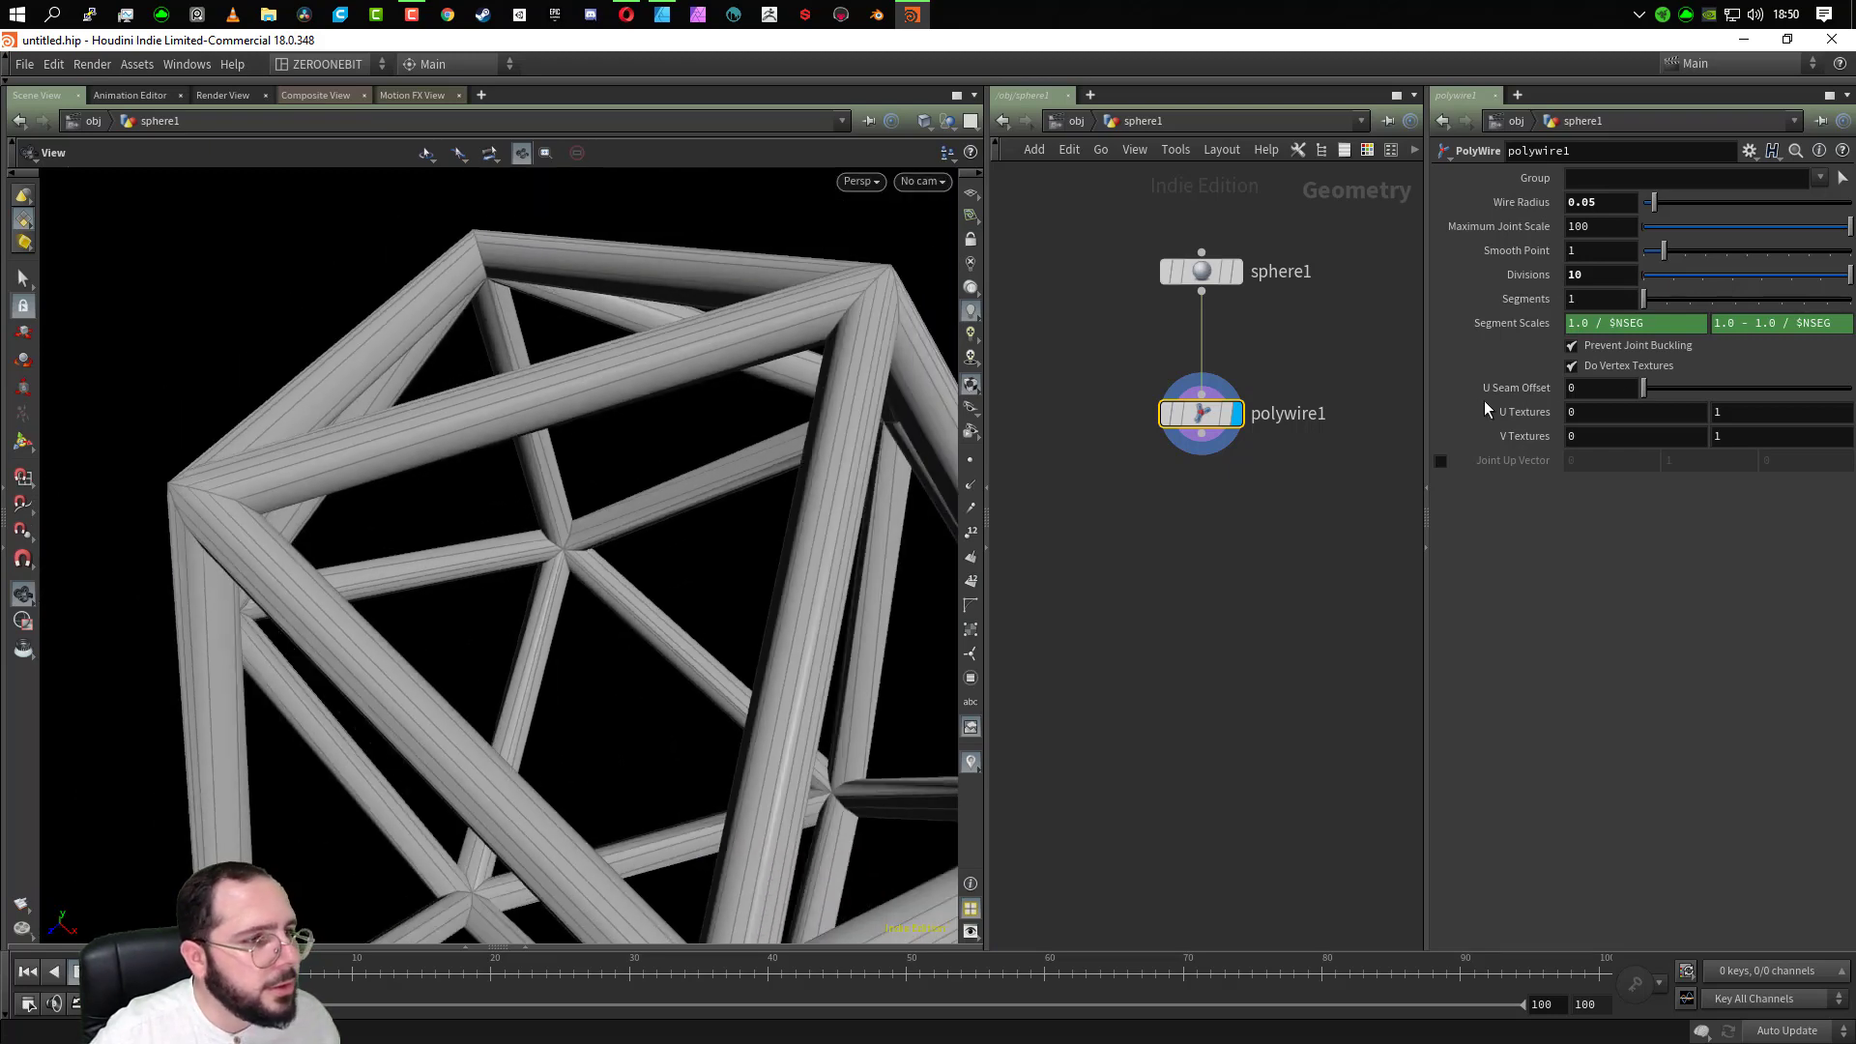
drag(1672, 299, 1690, 302)
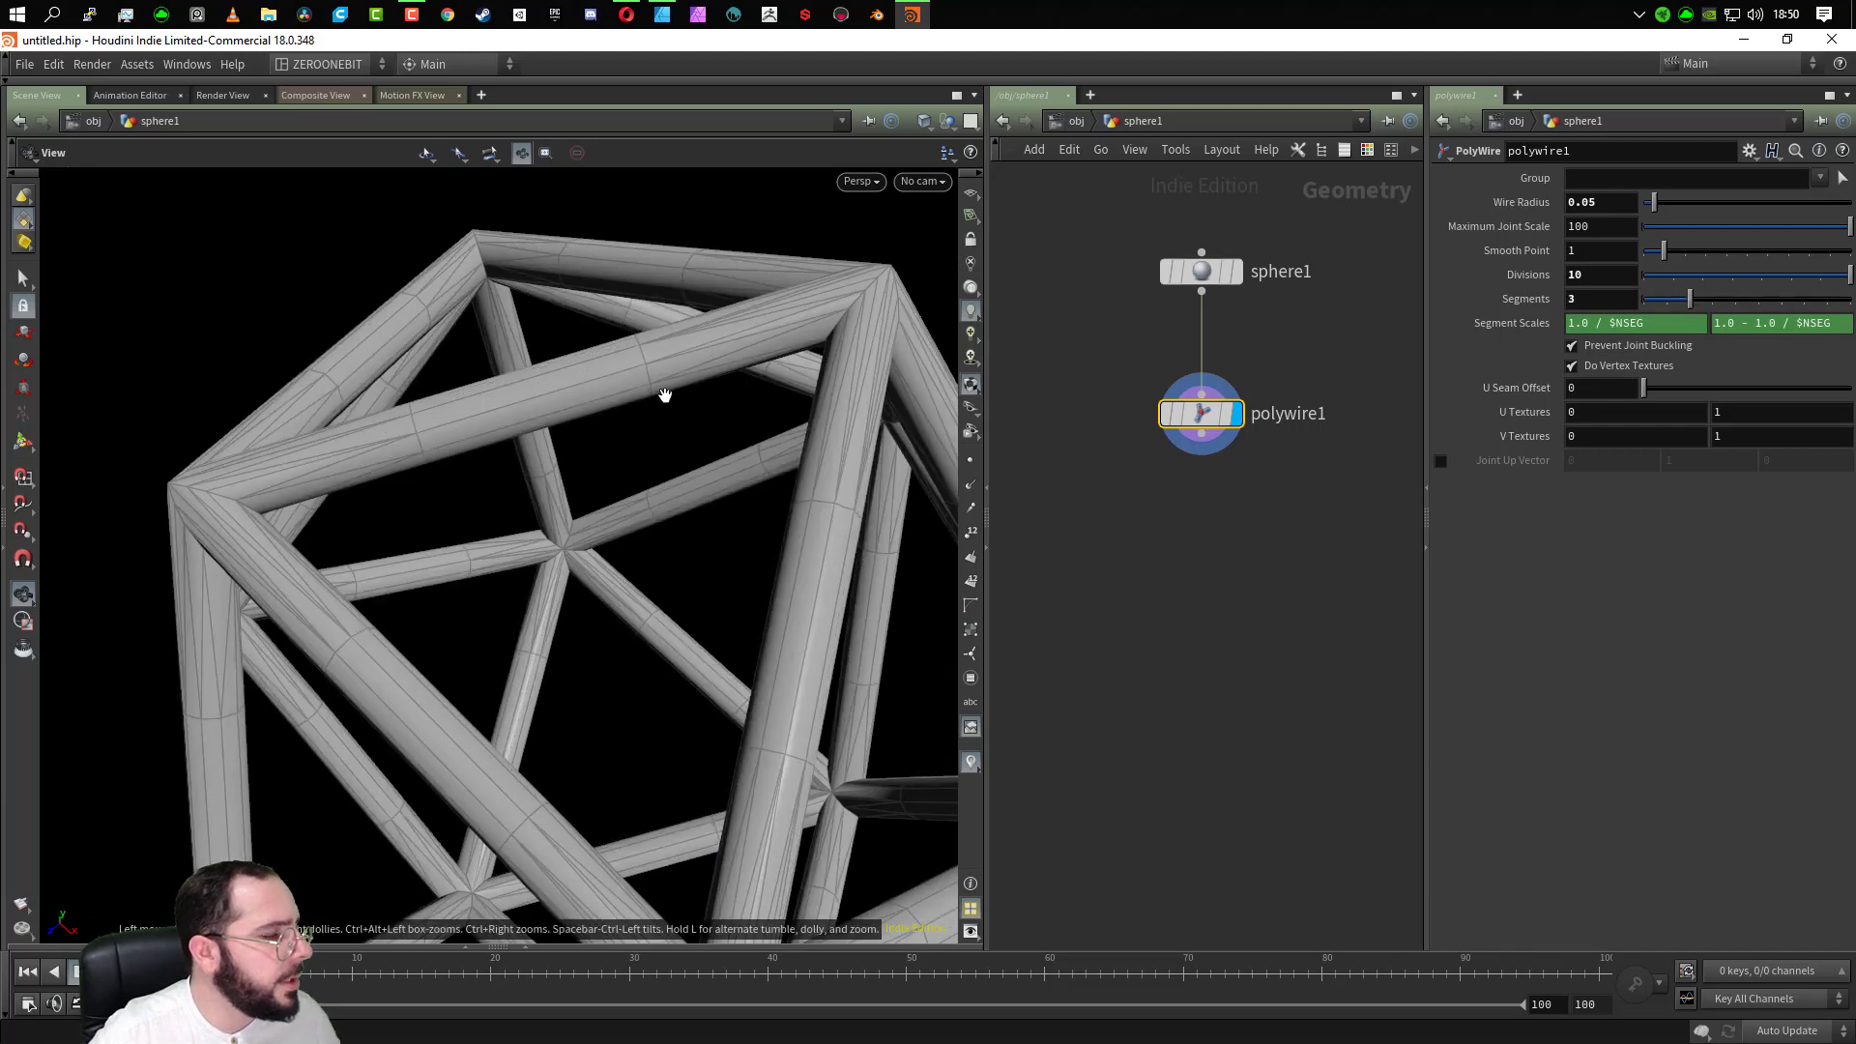
Add a Fuse node below the PolyWire node, connect the PolyWire output to its first input, and display the Fuse result
drag(421, 597, 369, 484)
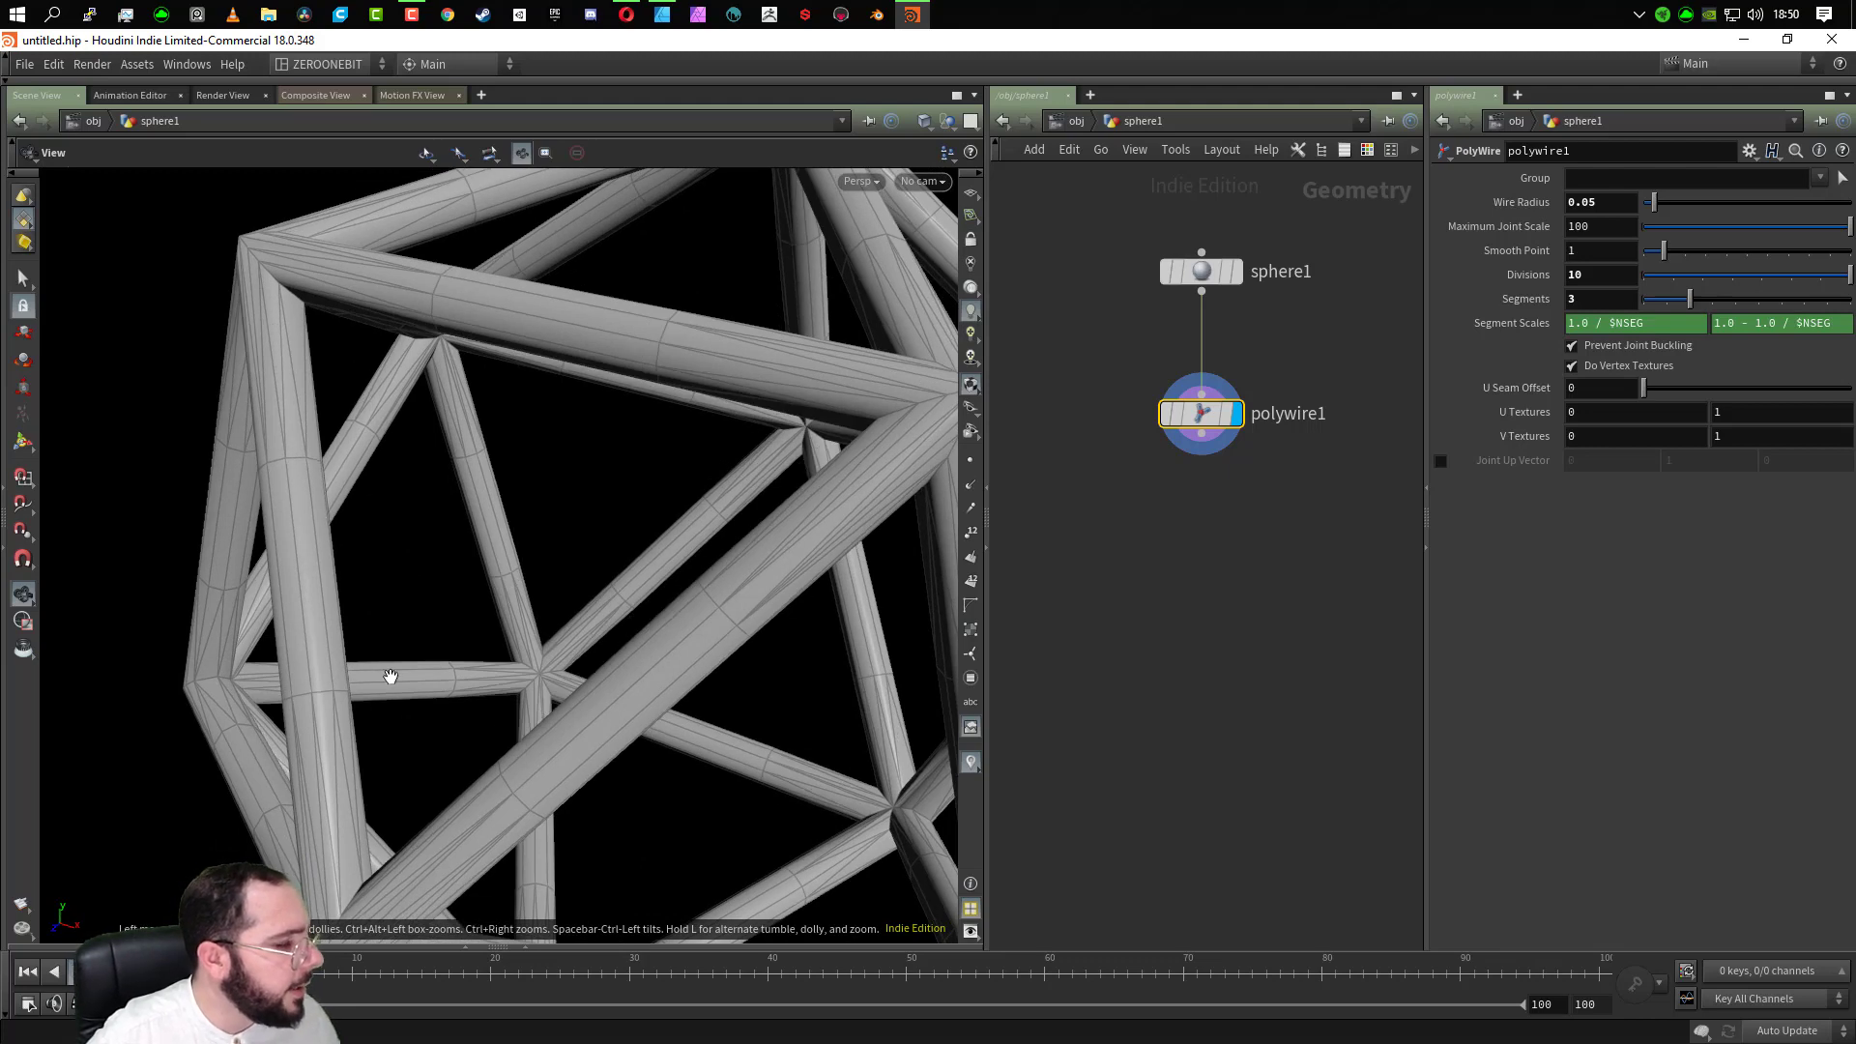
drag(391, 677, 570, 667)
drag(541, 394, 562, 502)
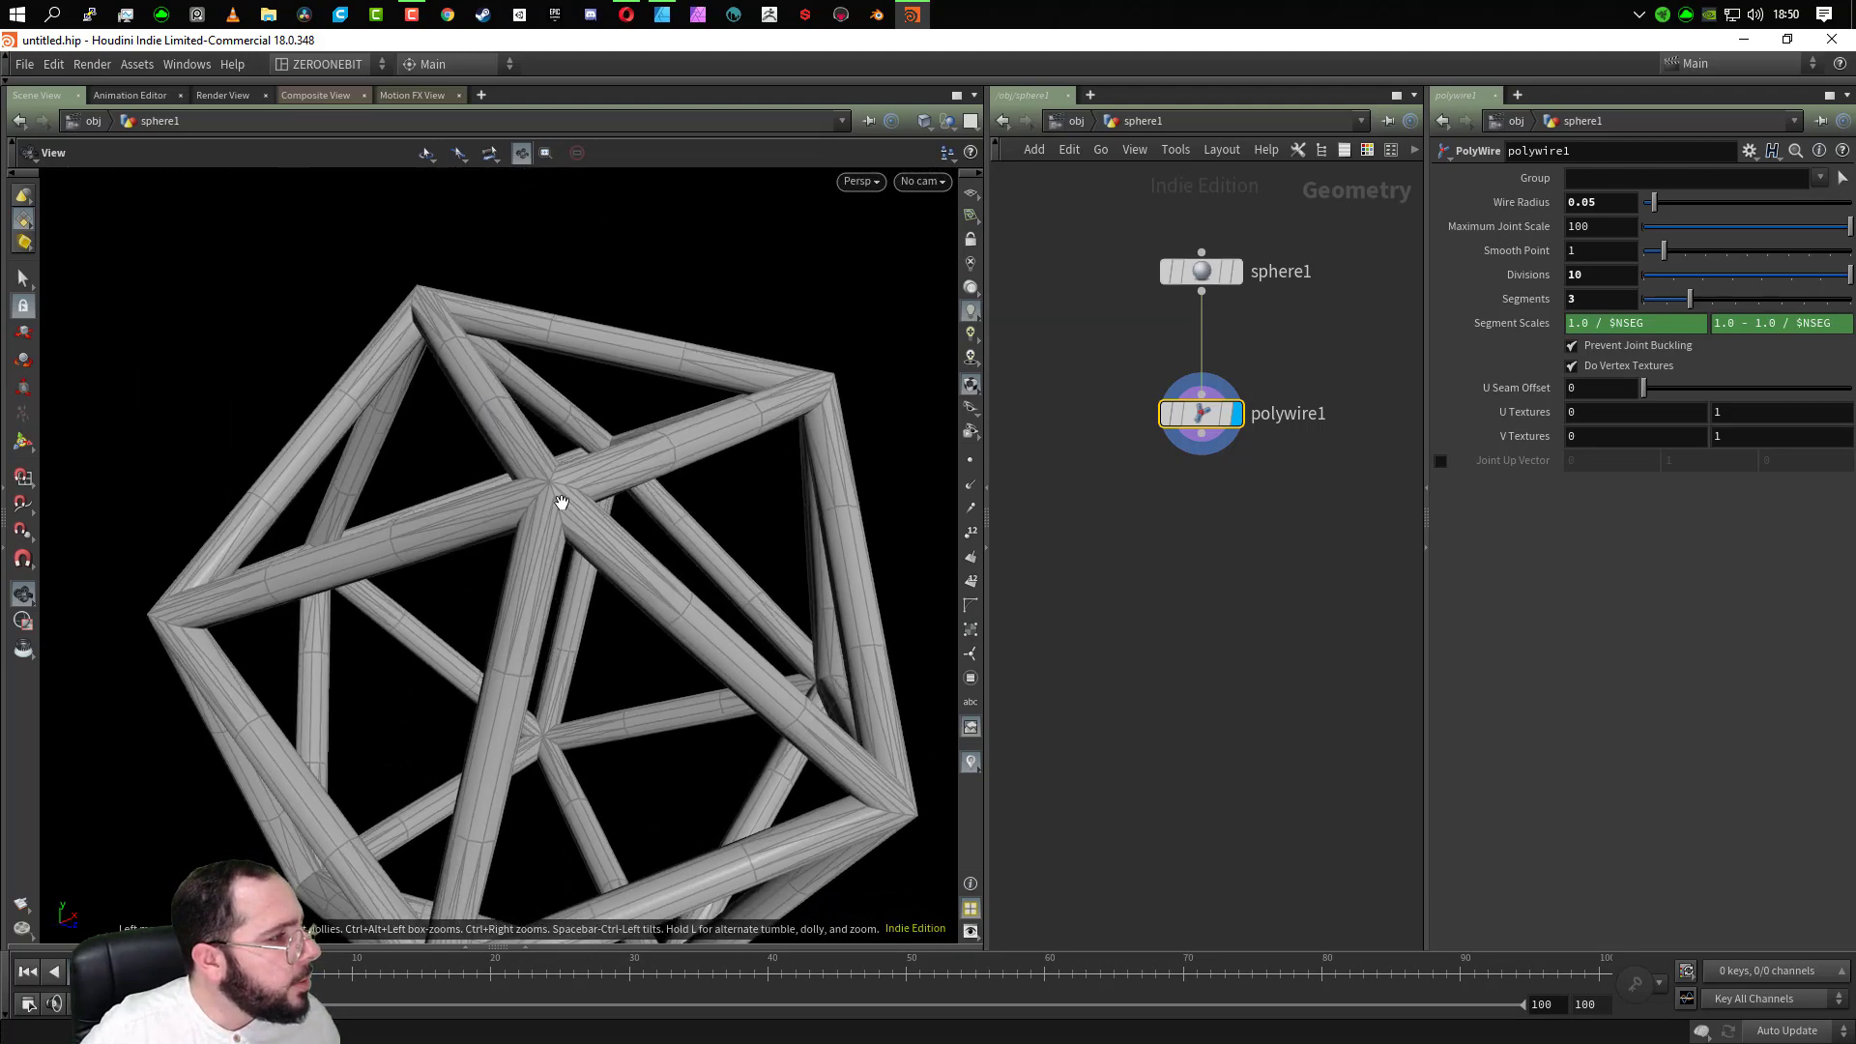
scroll(551, 484, up, 5)
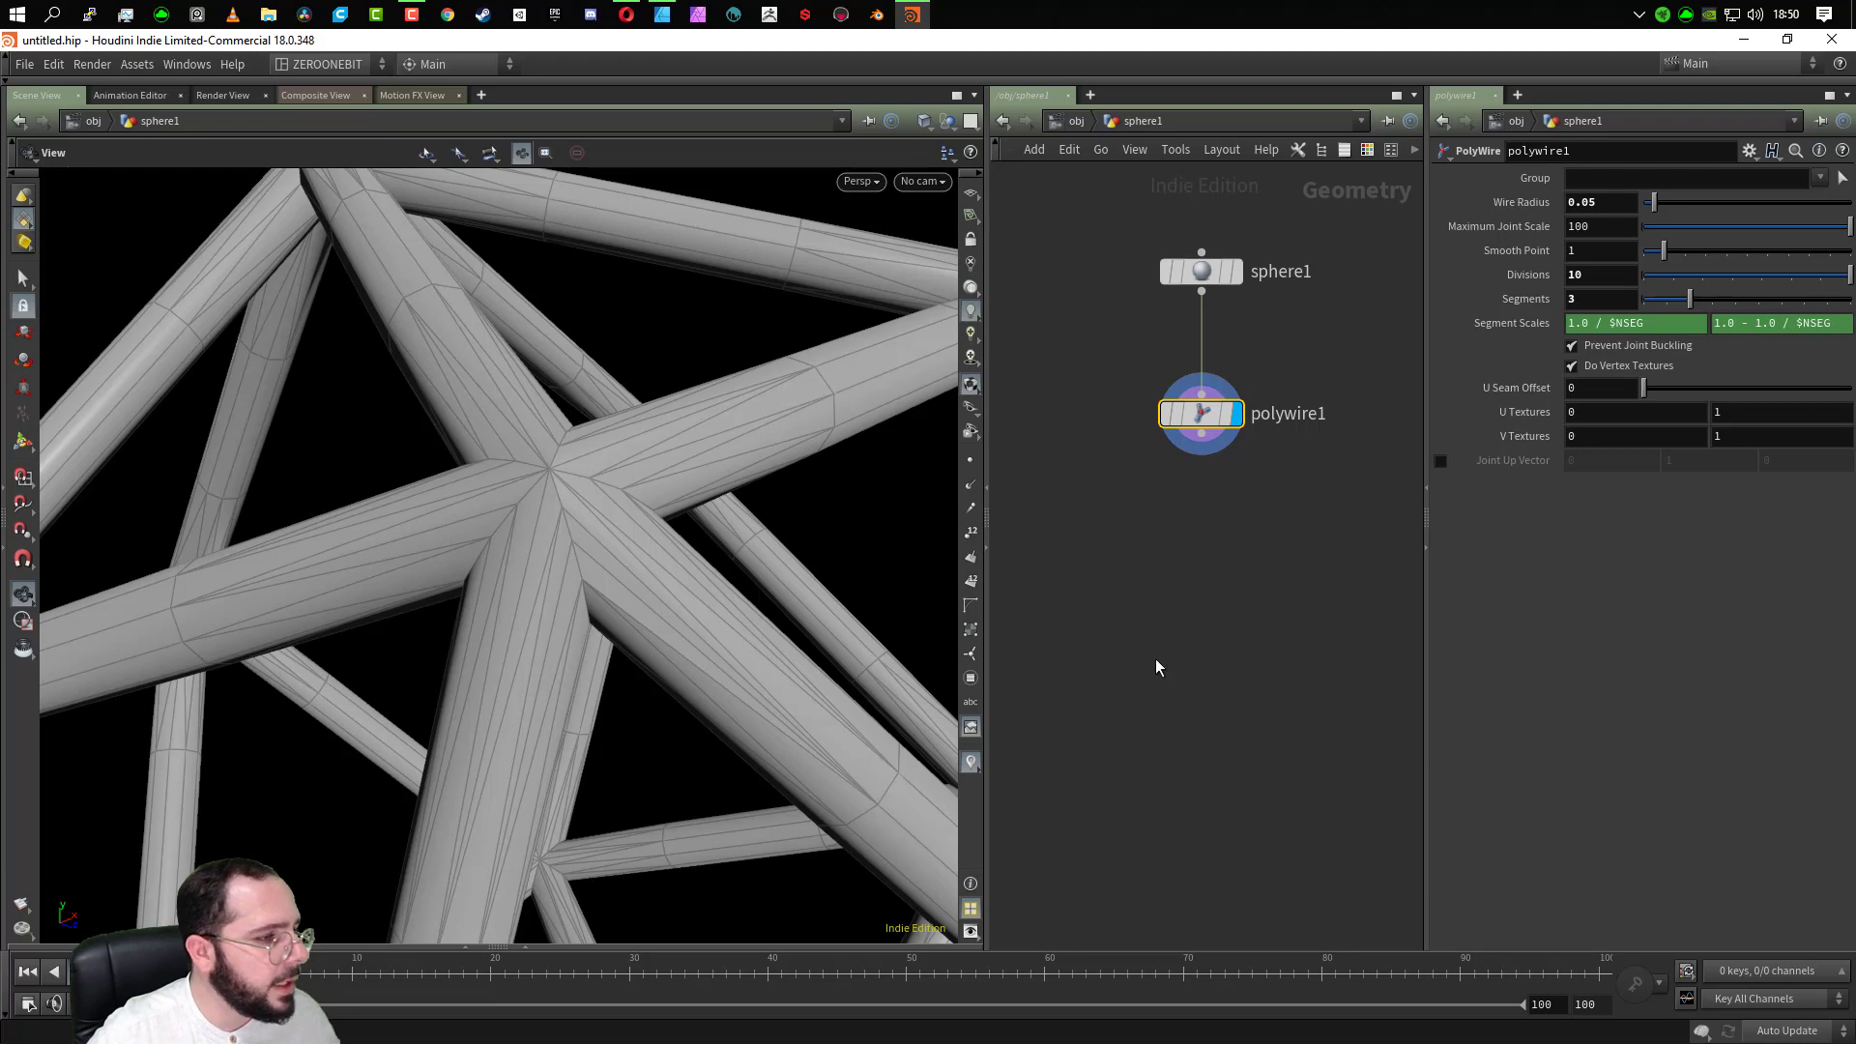
key(Tab)
text(fuse)
key(Return)
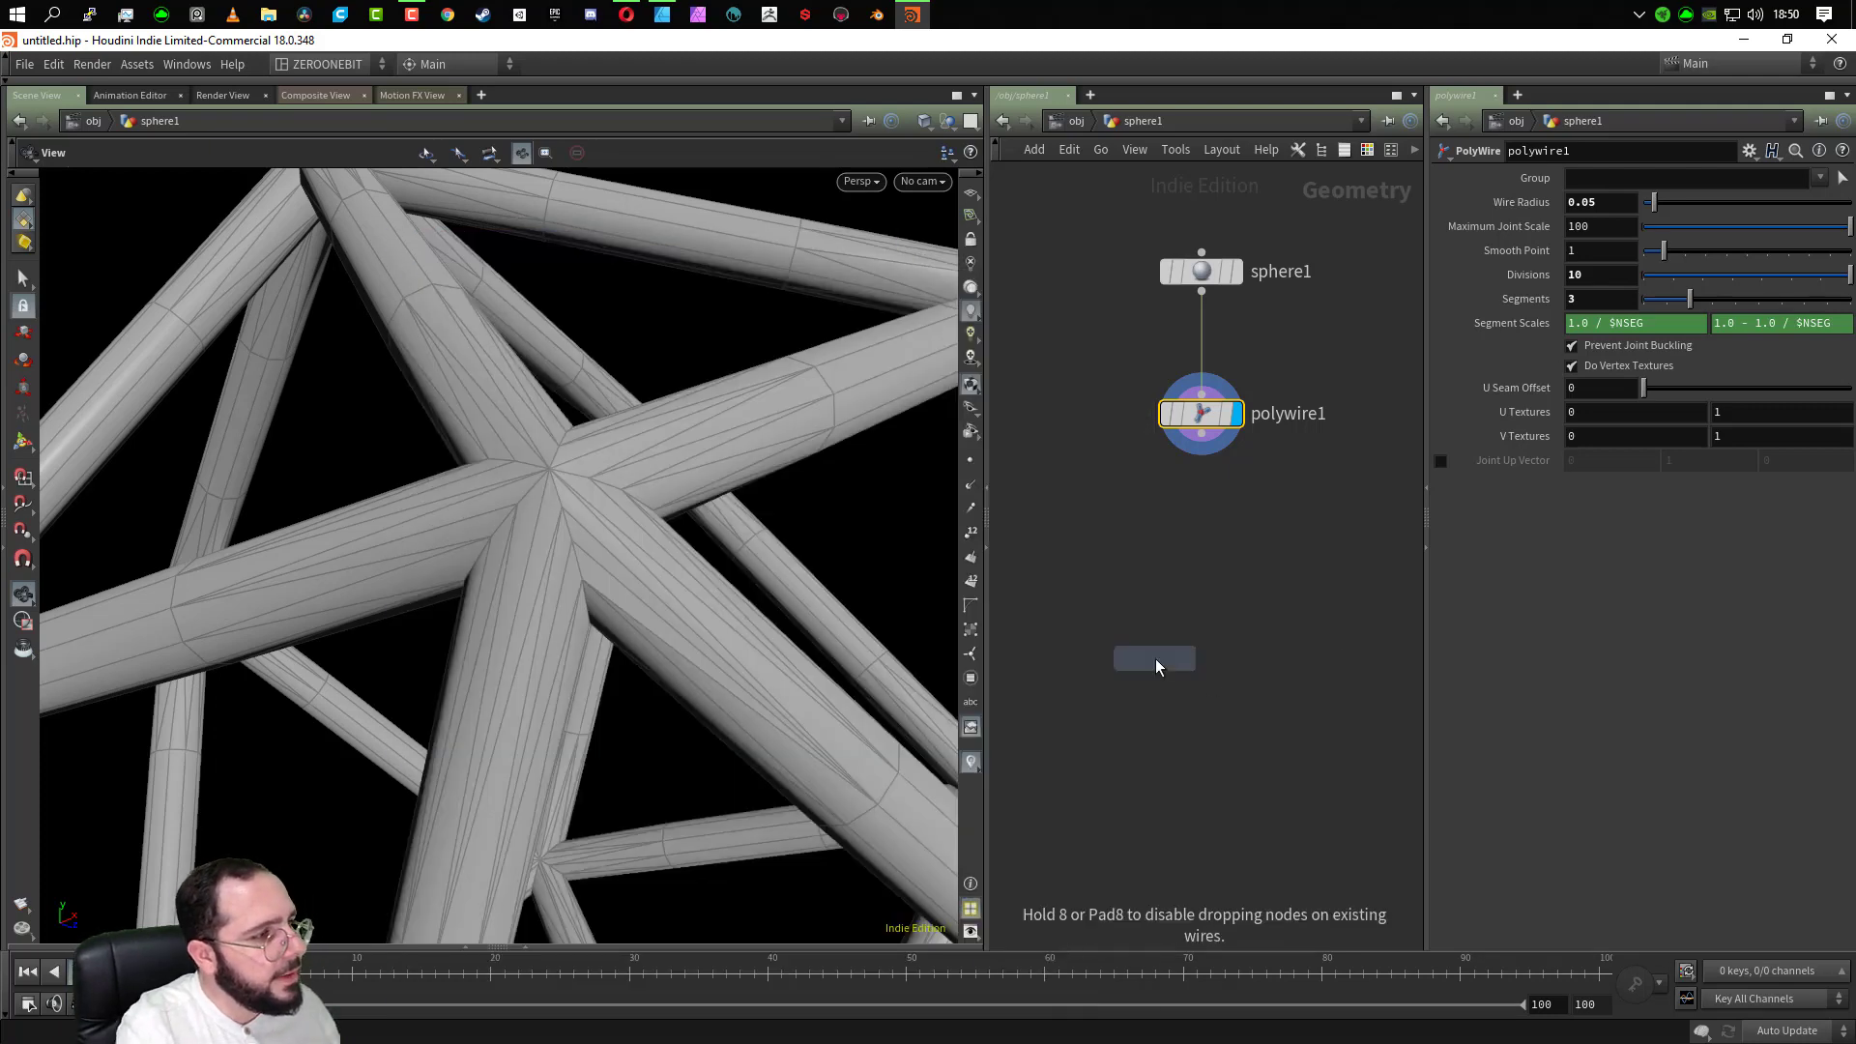
click(1204, 541)
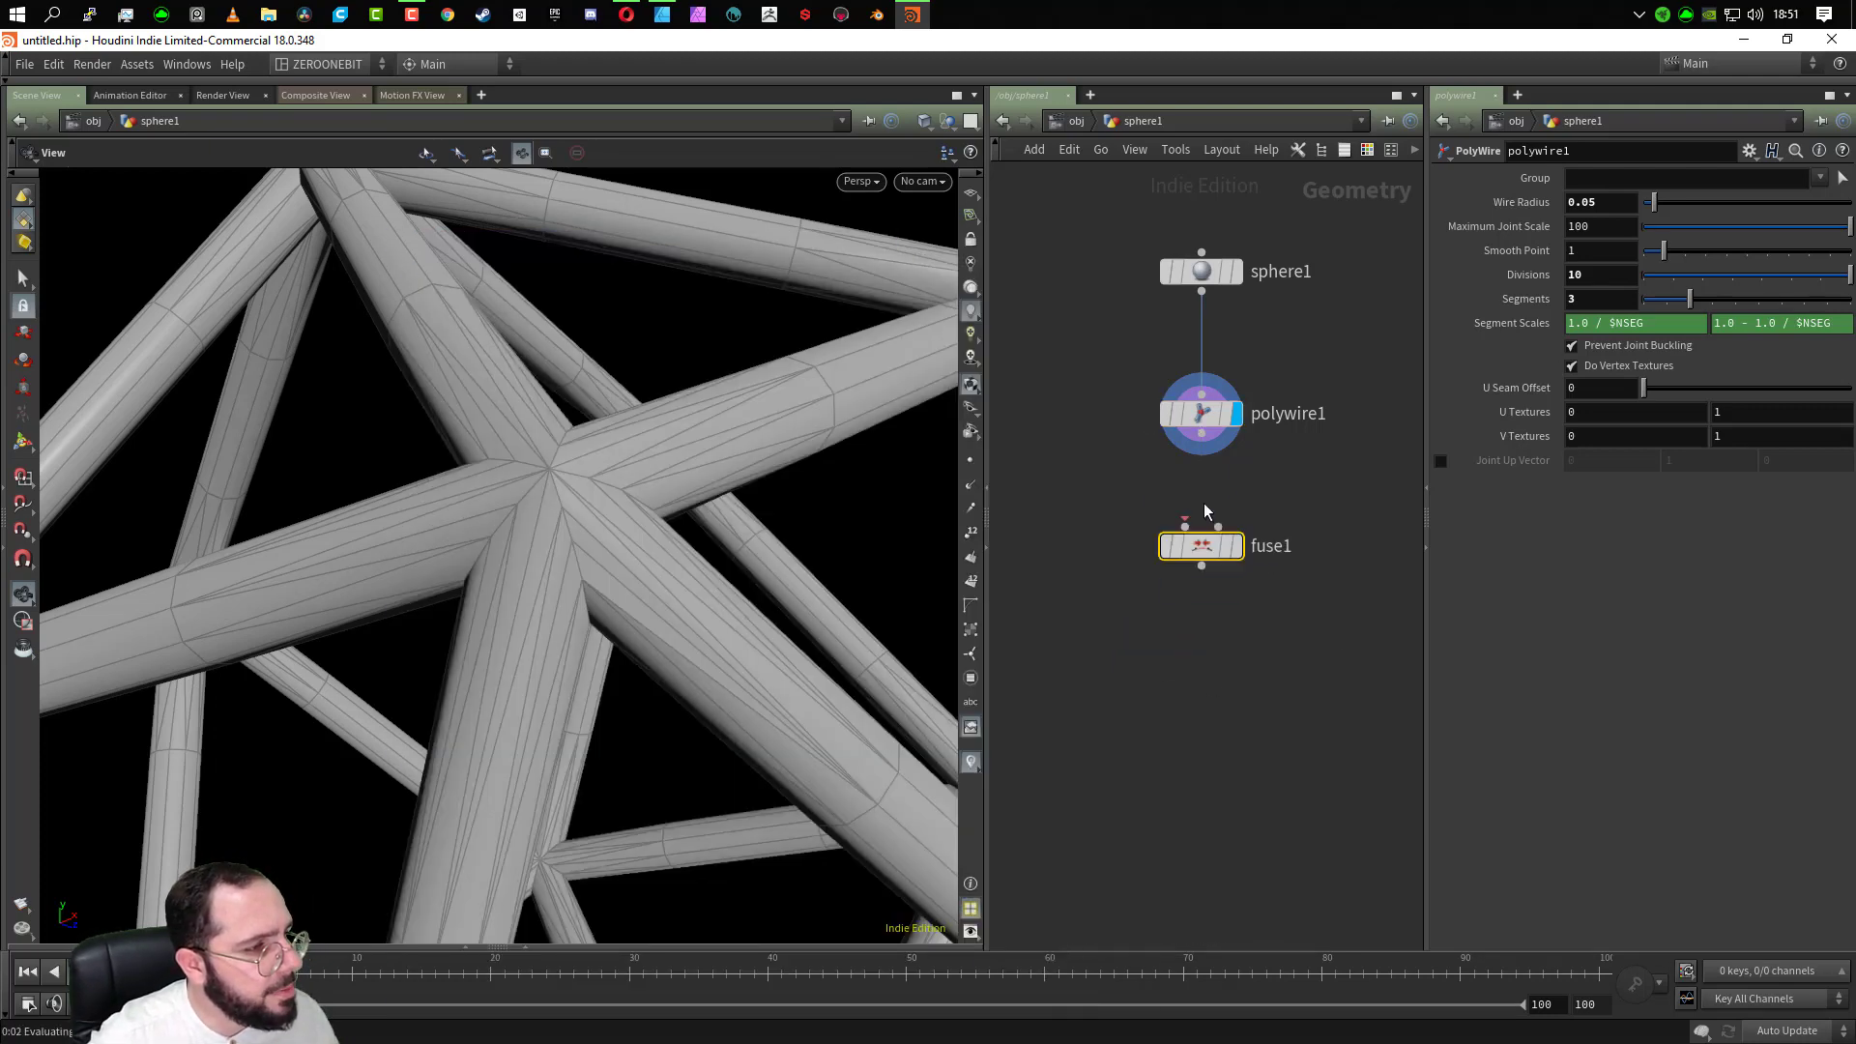
click(1210, 436)
click(1197, 539)
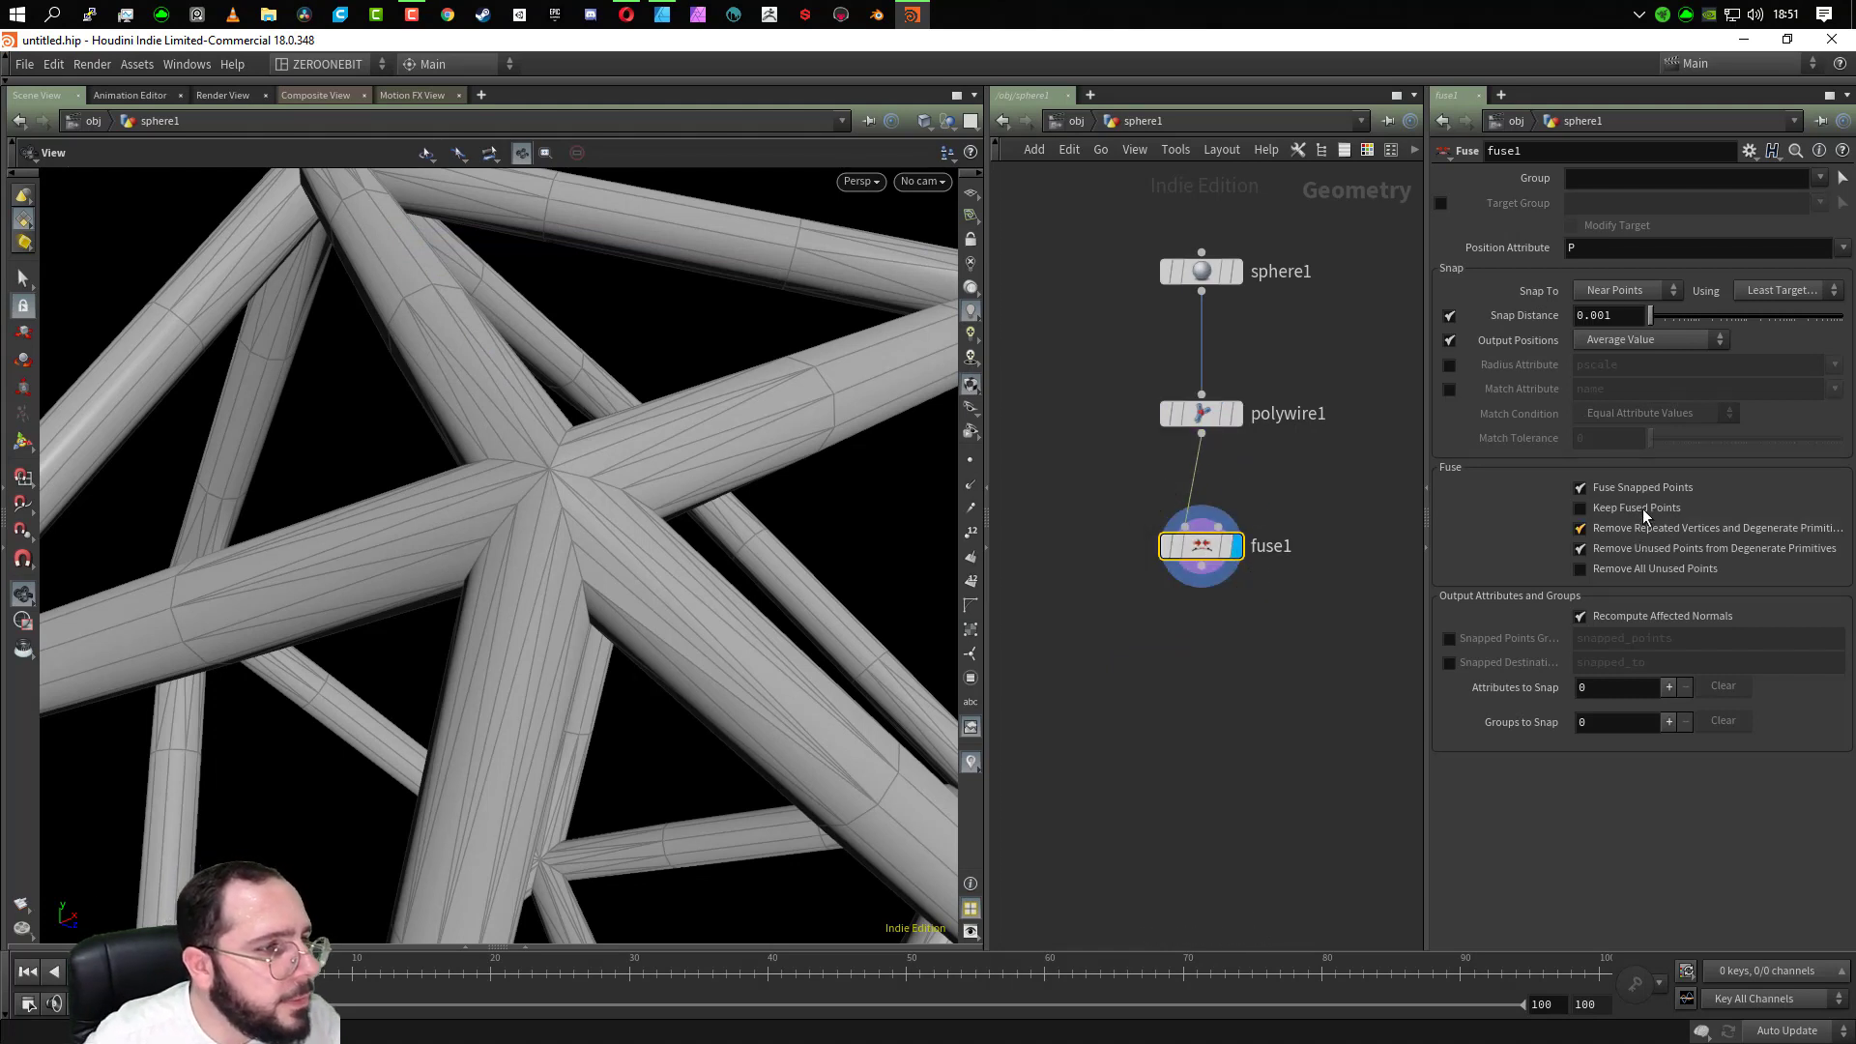
click(1621, 290)
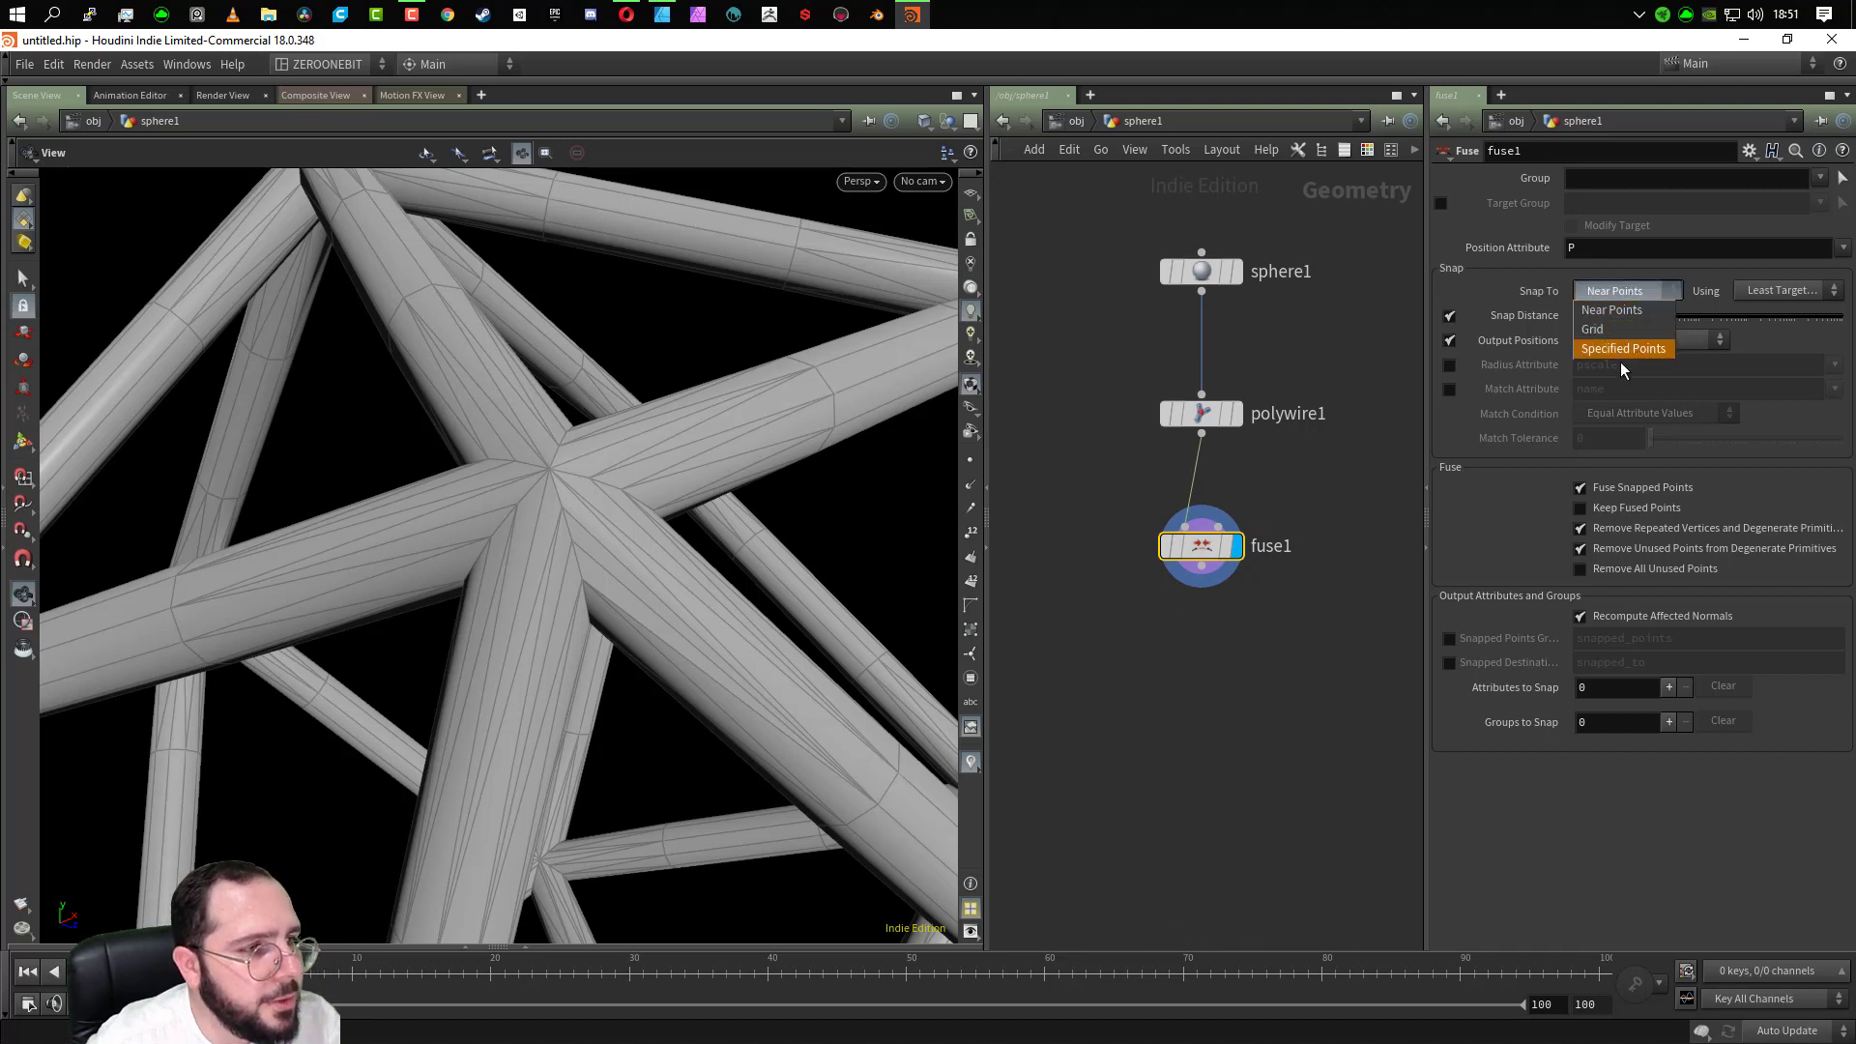
click(1626, 310)
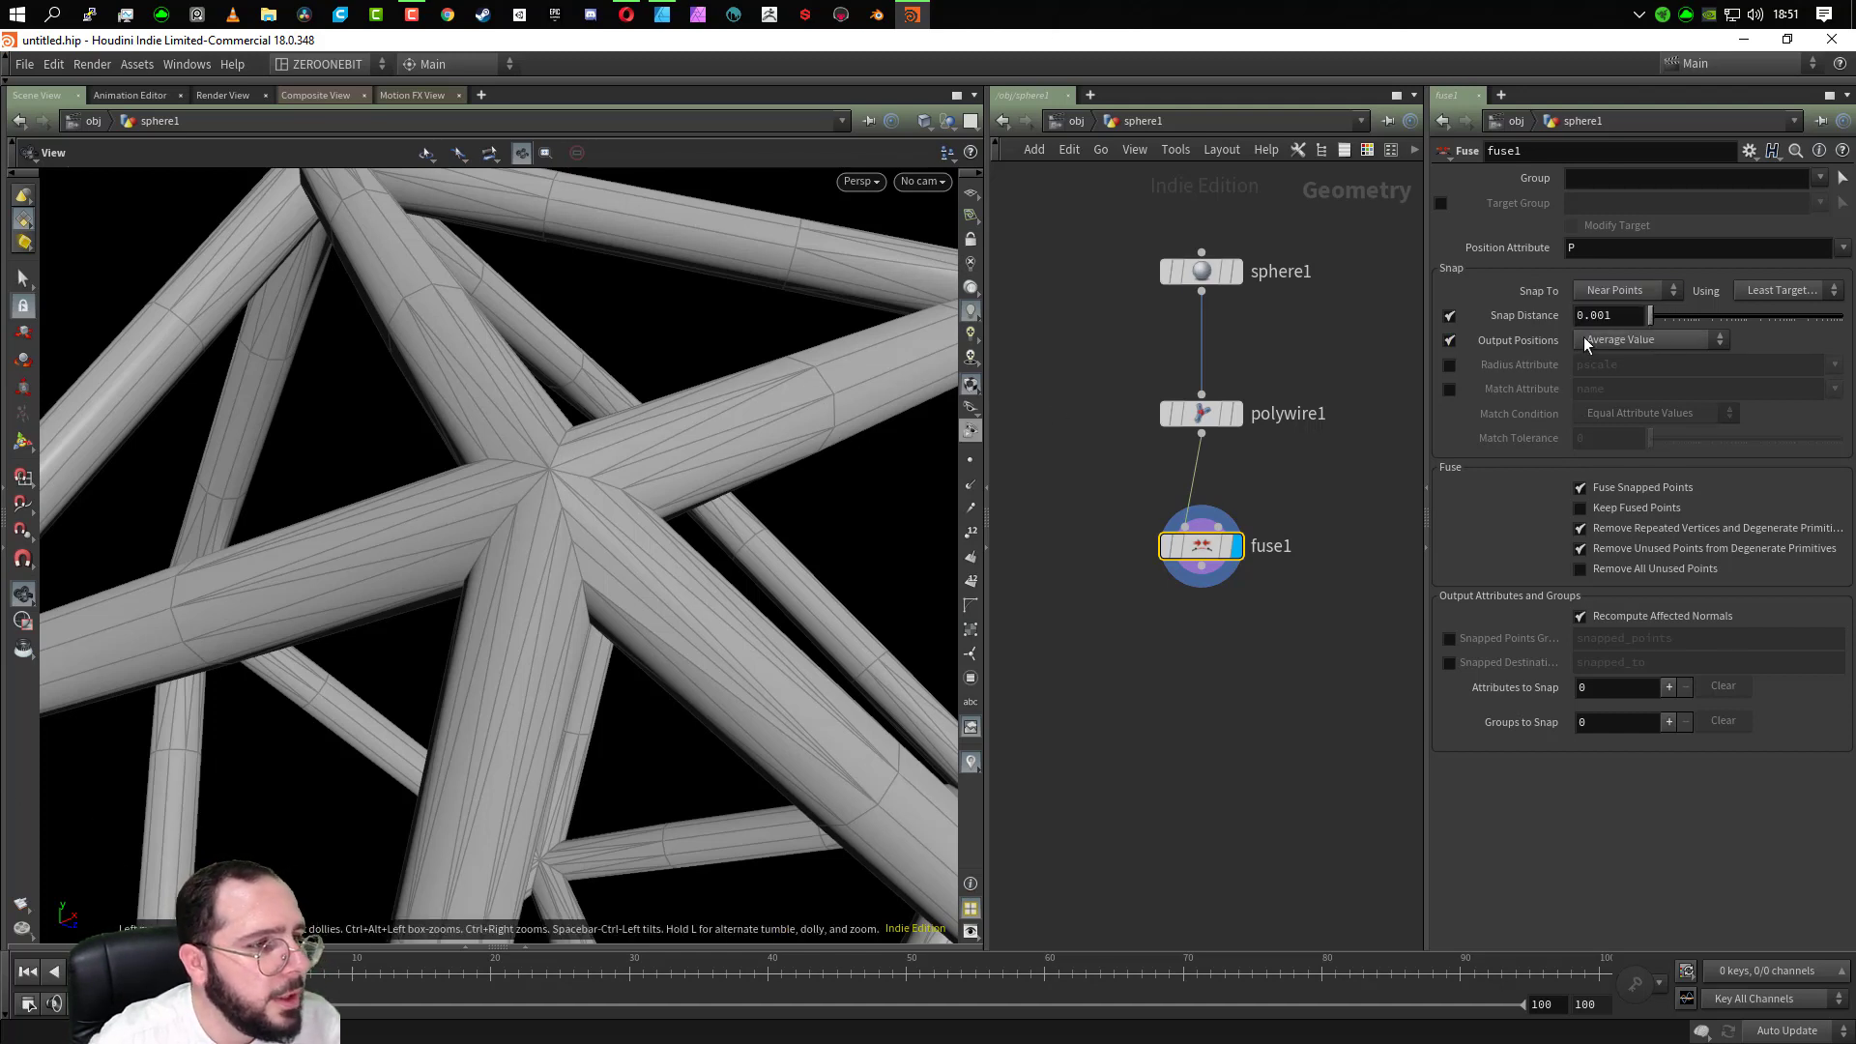
click(1771, 291)
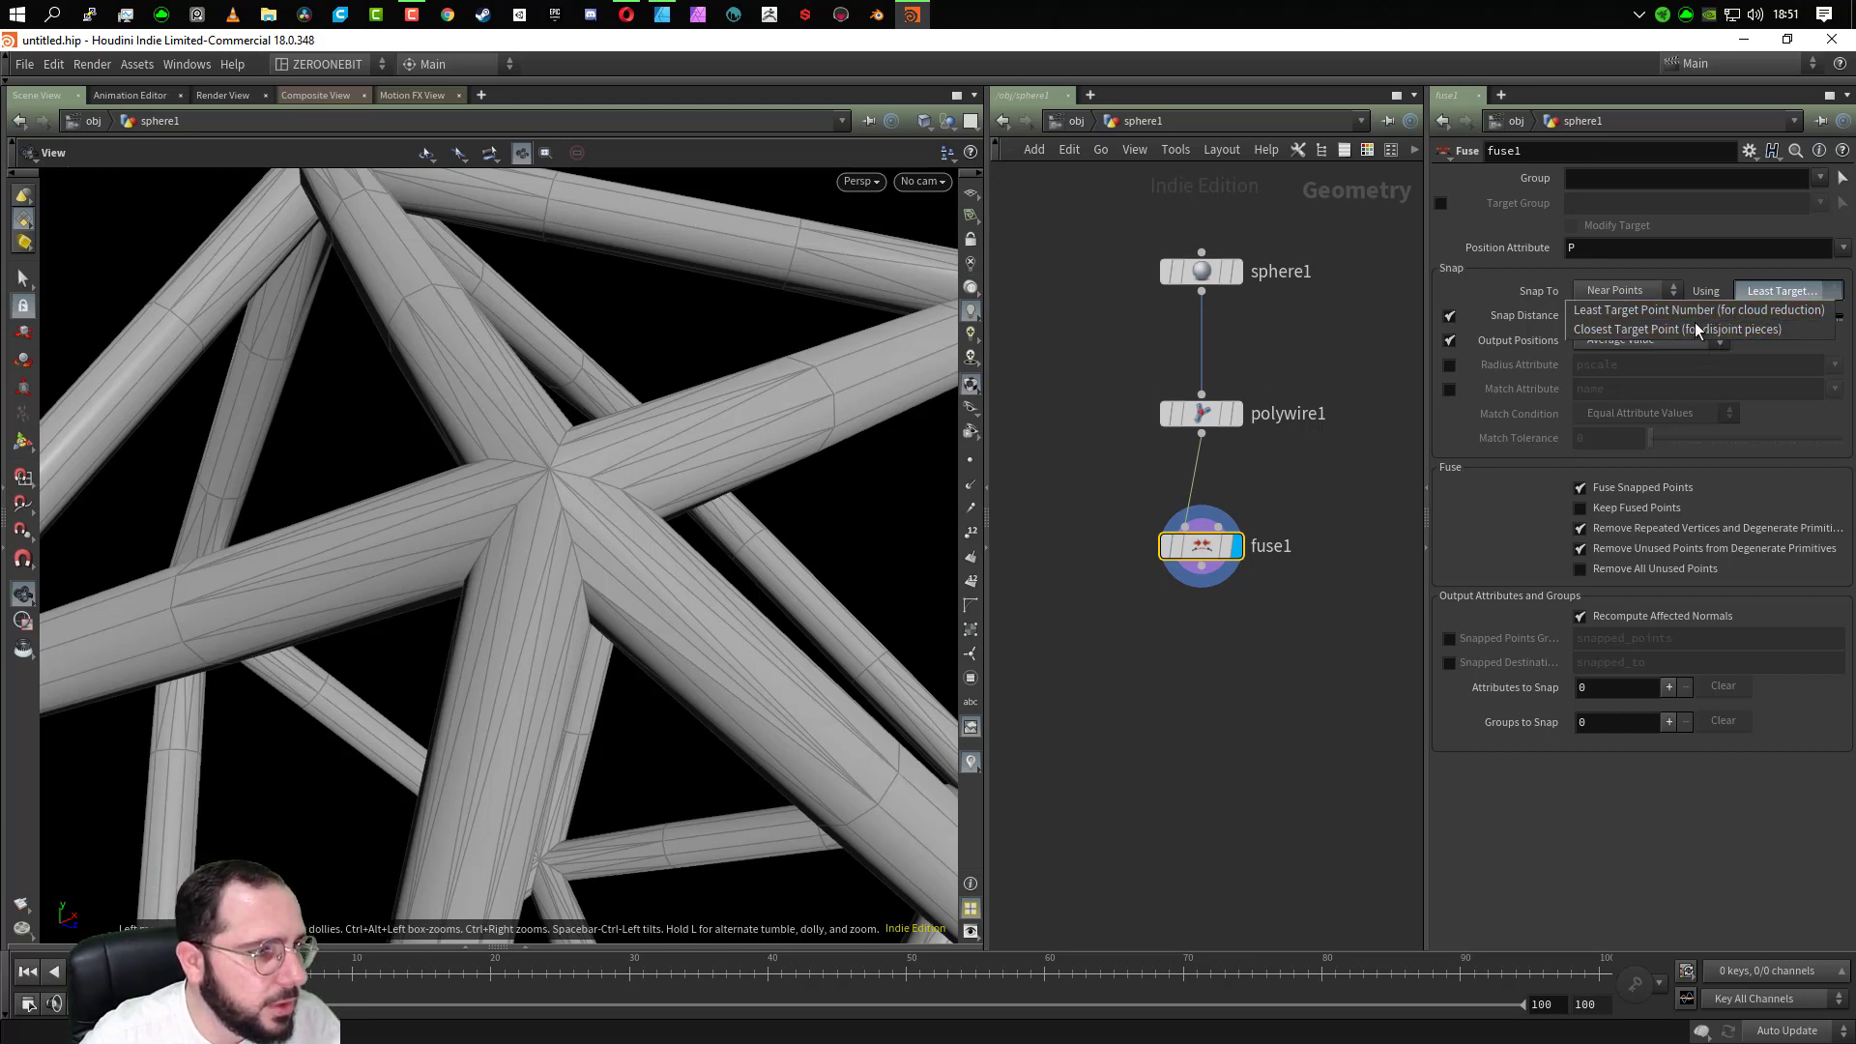
click(1641, 883)
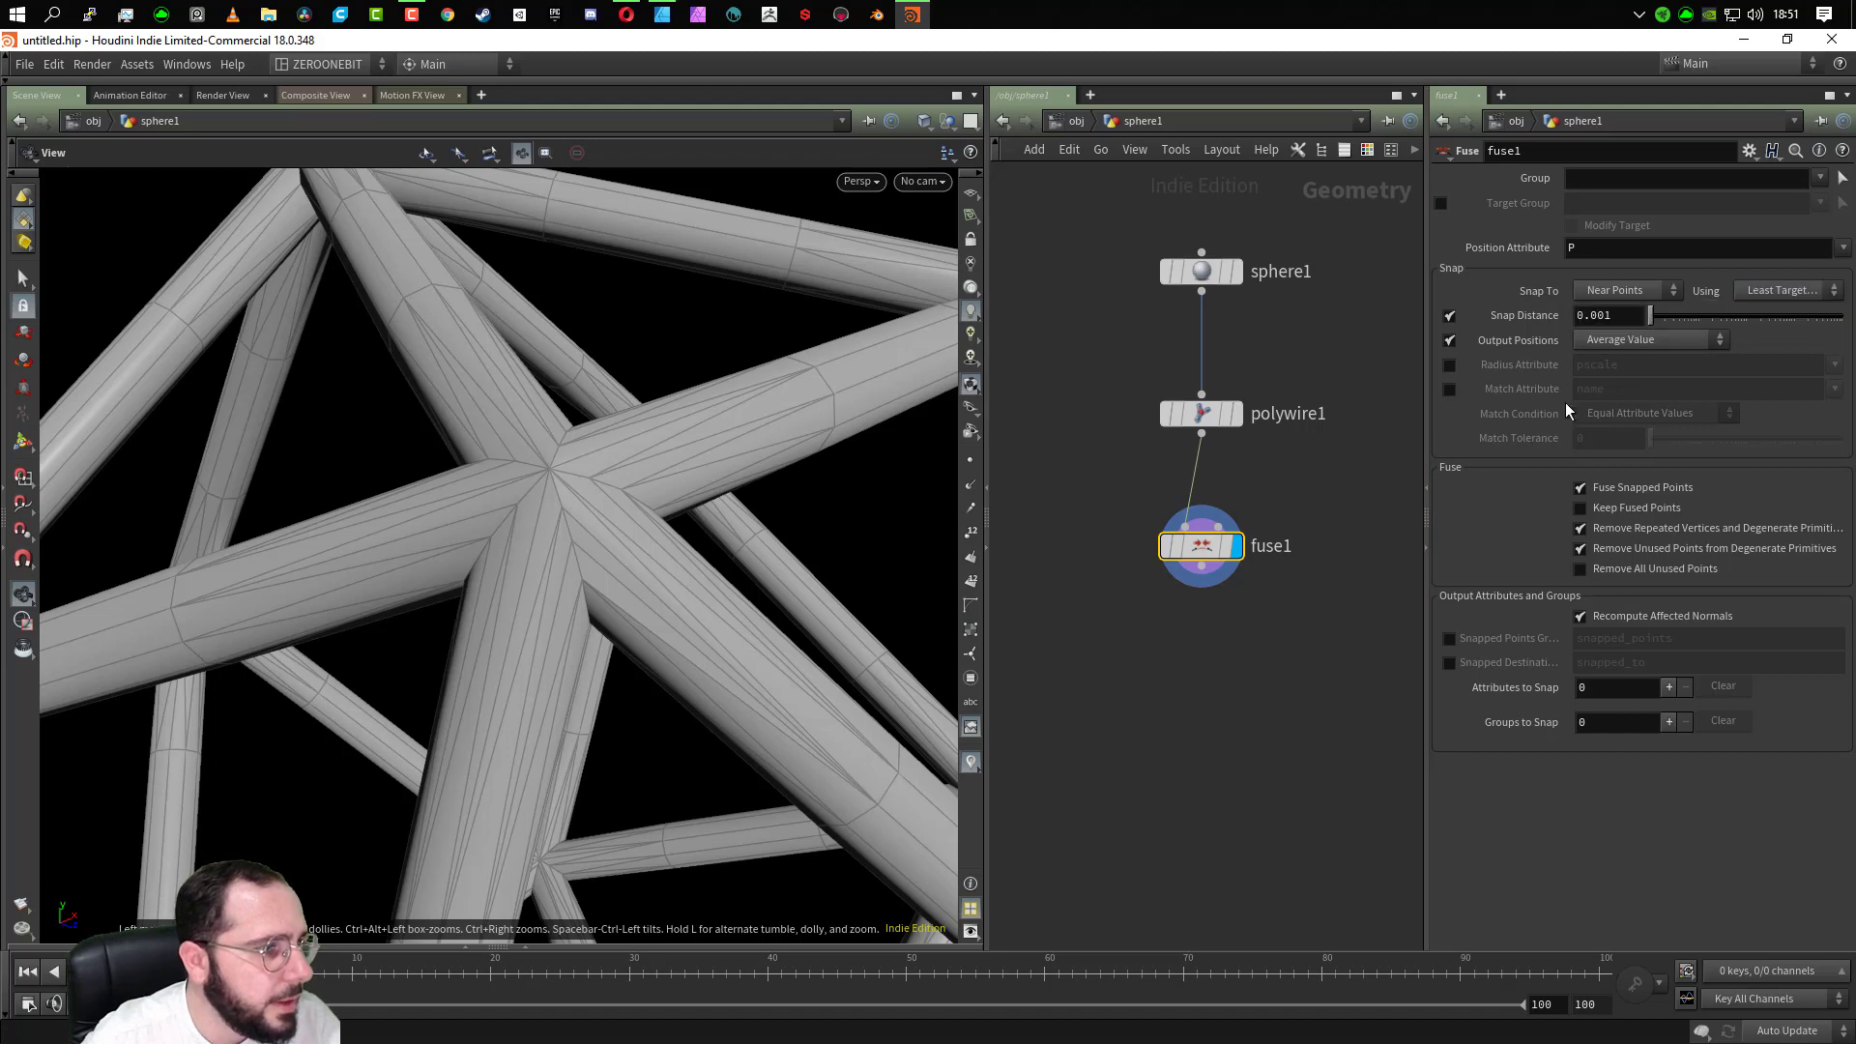
click(1638, 340)
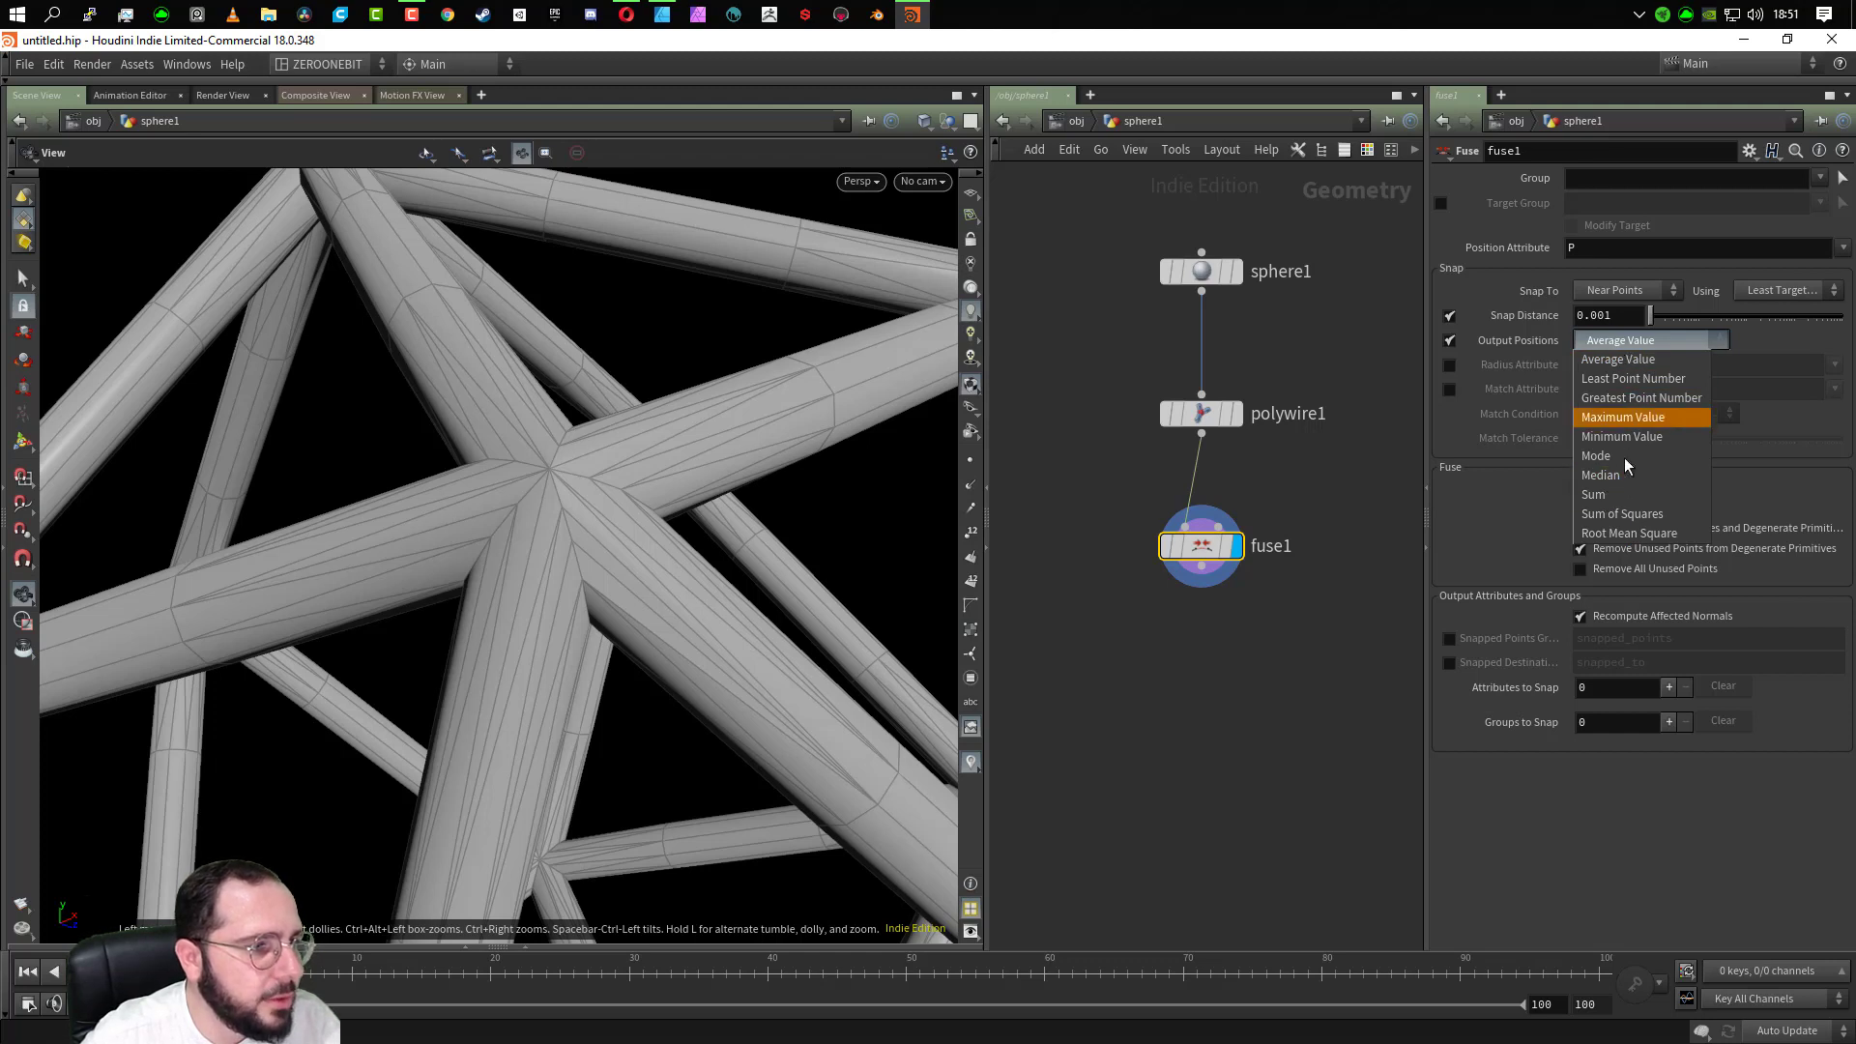
click(1602, 860)
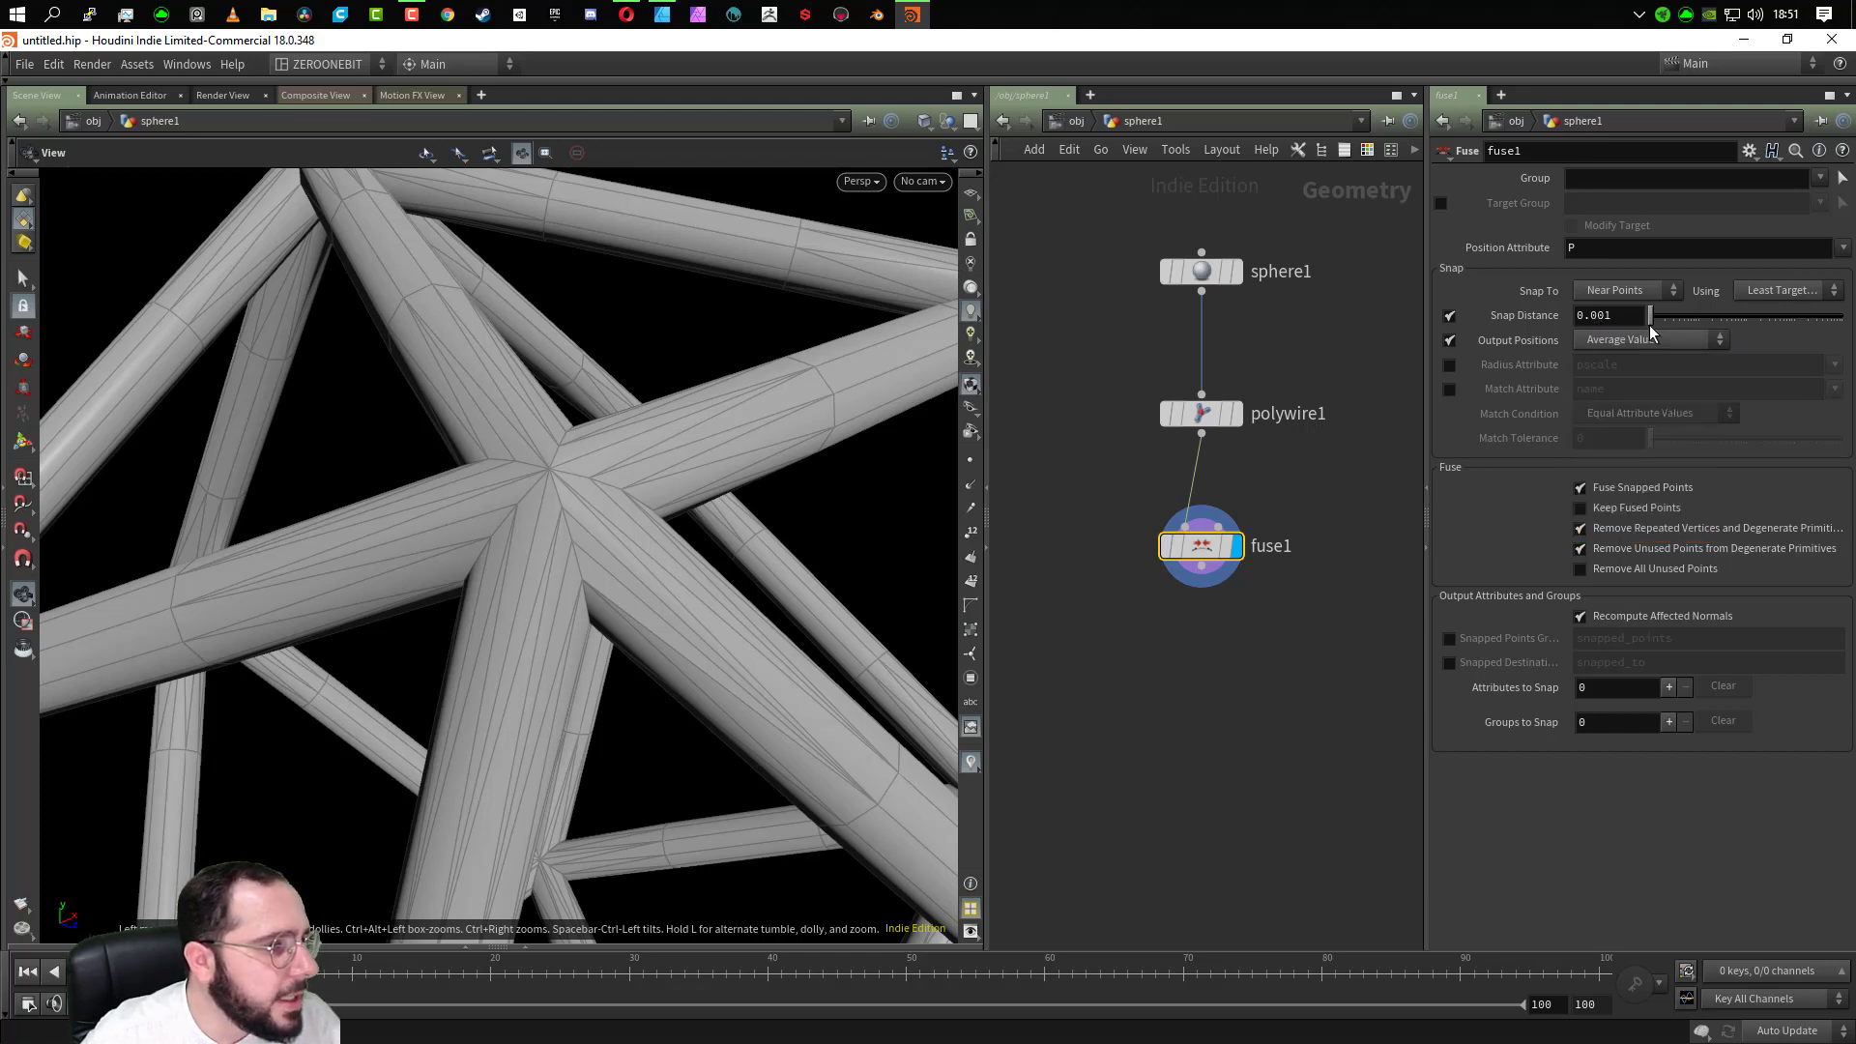
Set the Fuse node's snap distance to 0.035
drag(1651, 319, 1706, 368)
drag(1598, 317, 1660, 317)
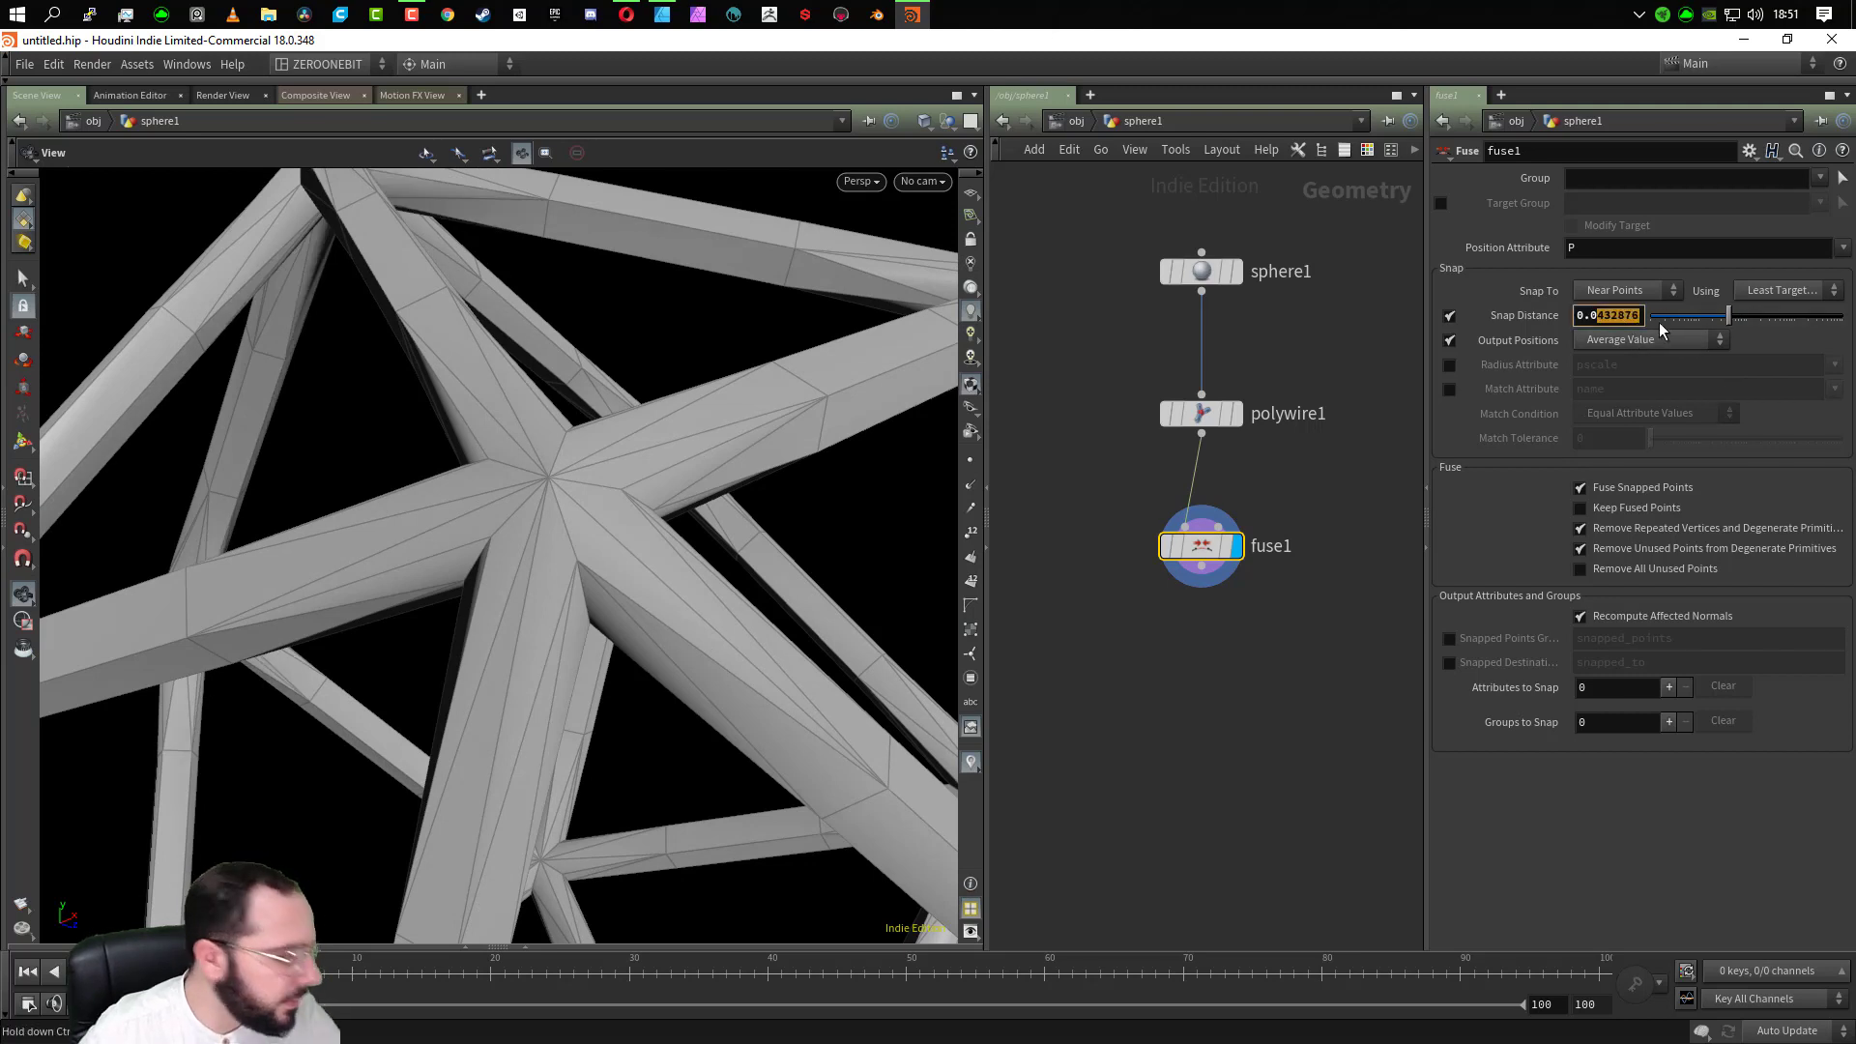
text(35)
key(Return)
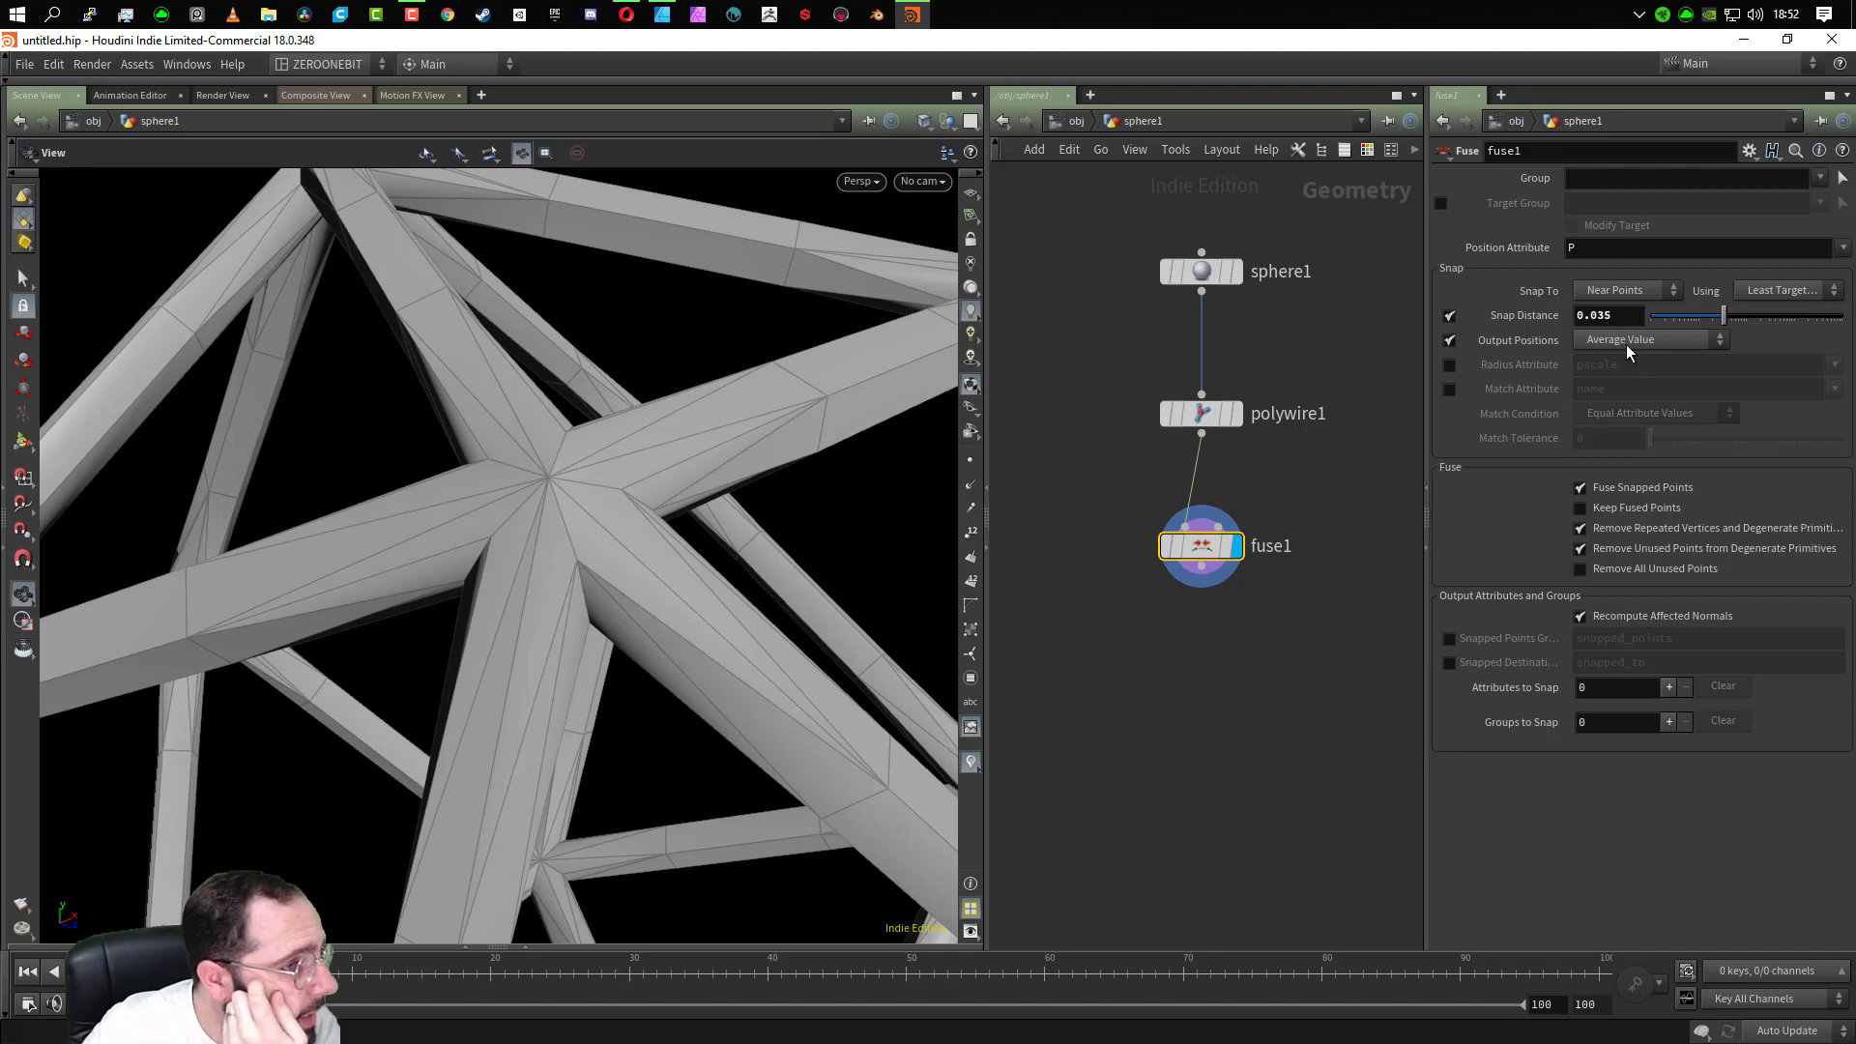
Try Median for the Fuse node's output positions, switch them to Least Point Number, and inspect the joint up close
click(1629, 340)
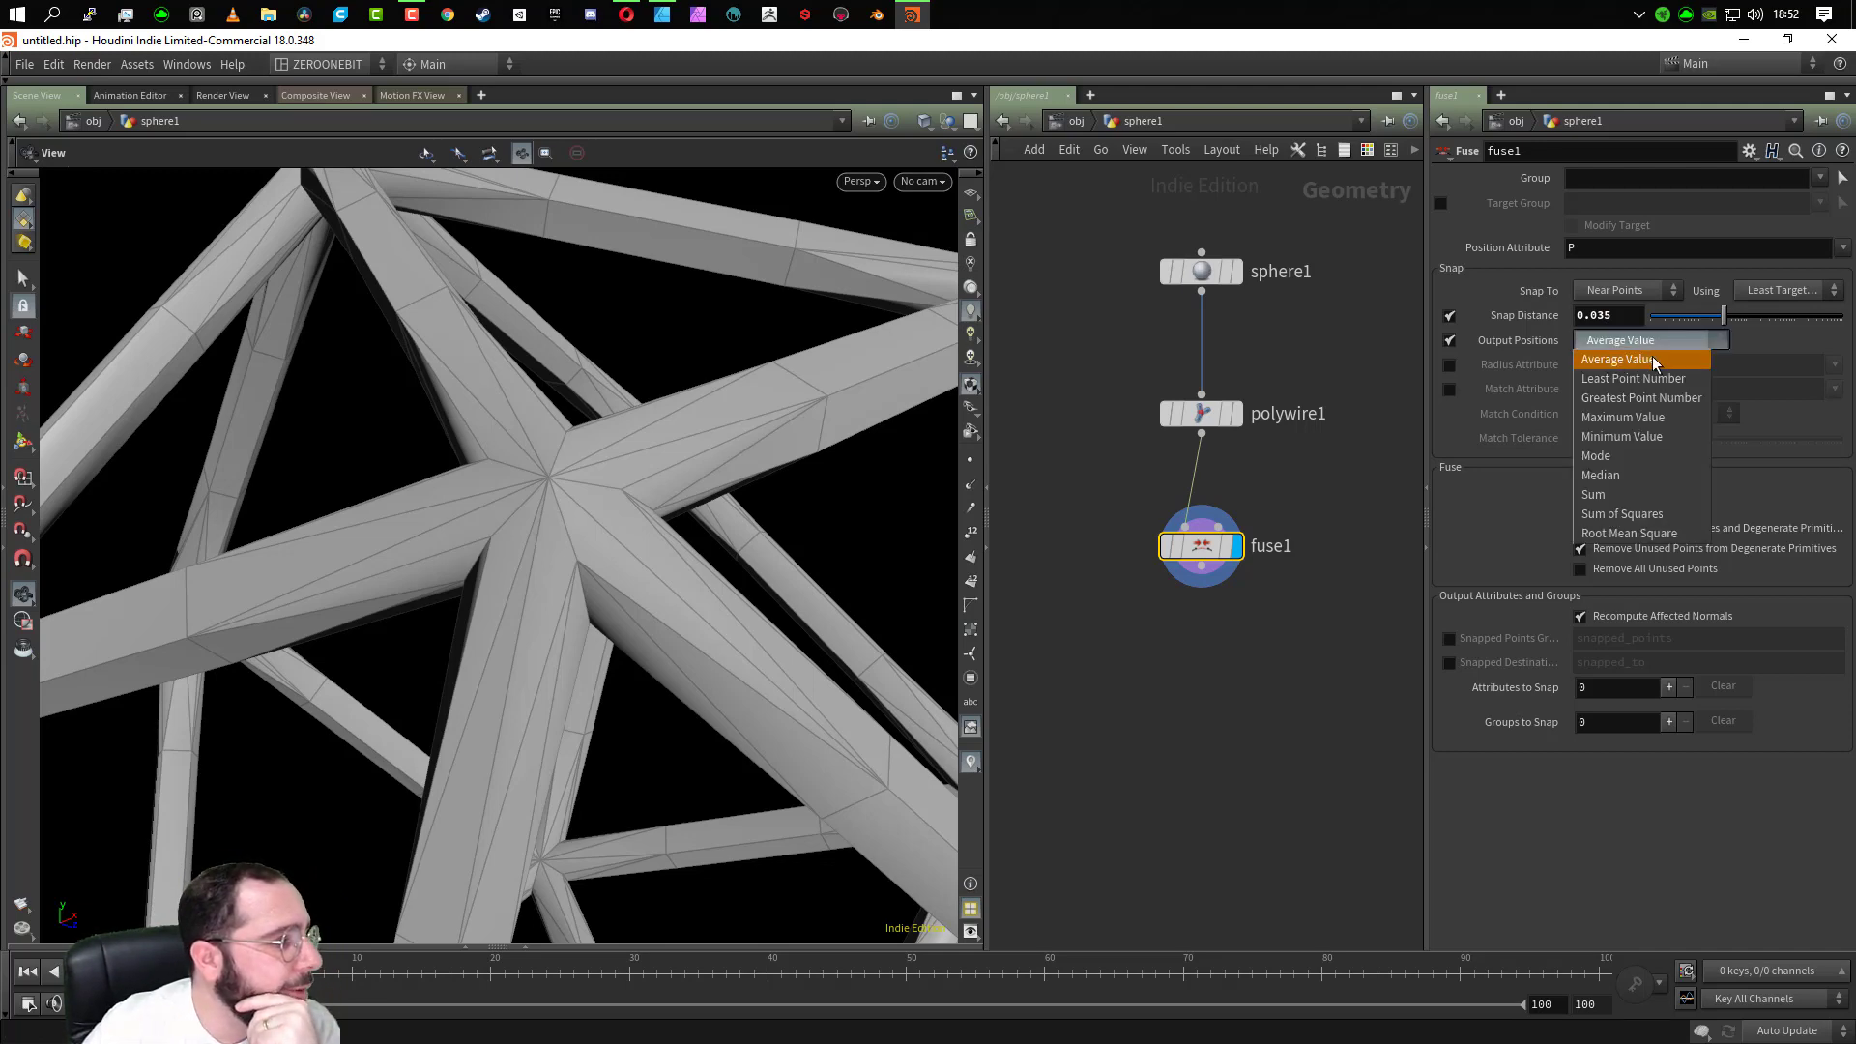
click(1630, 474)
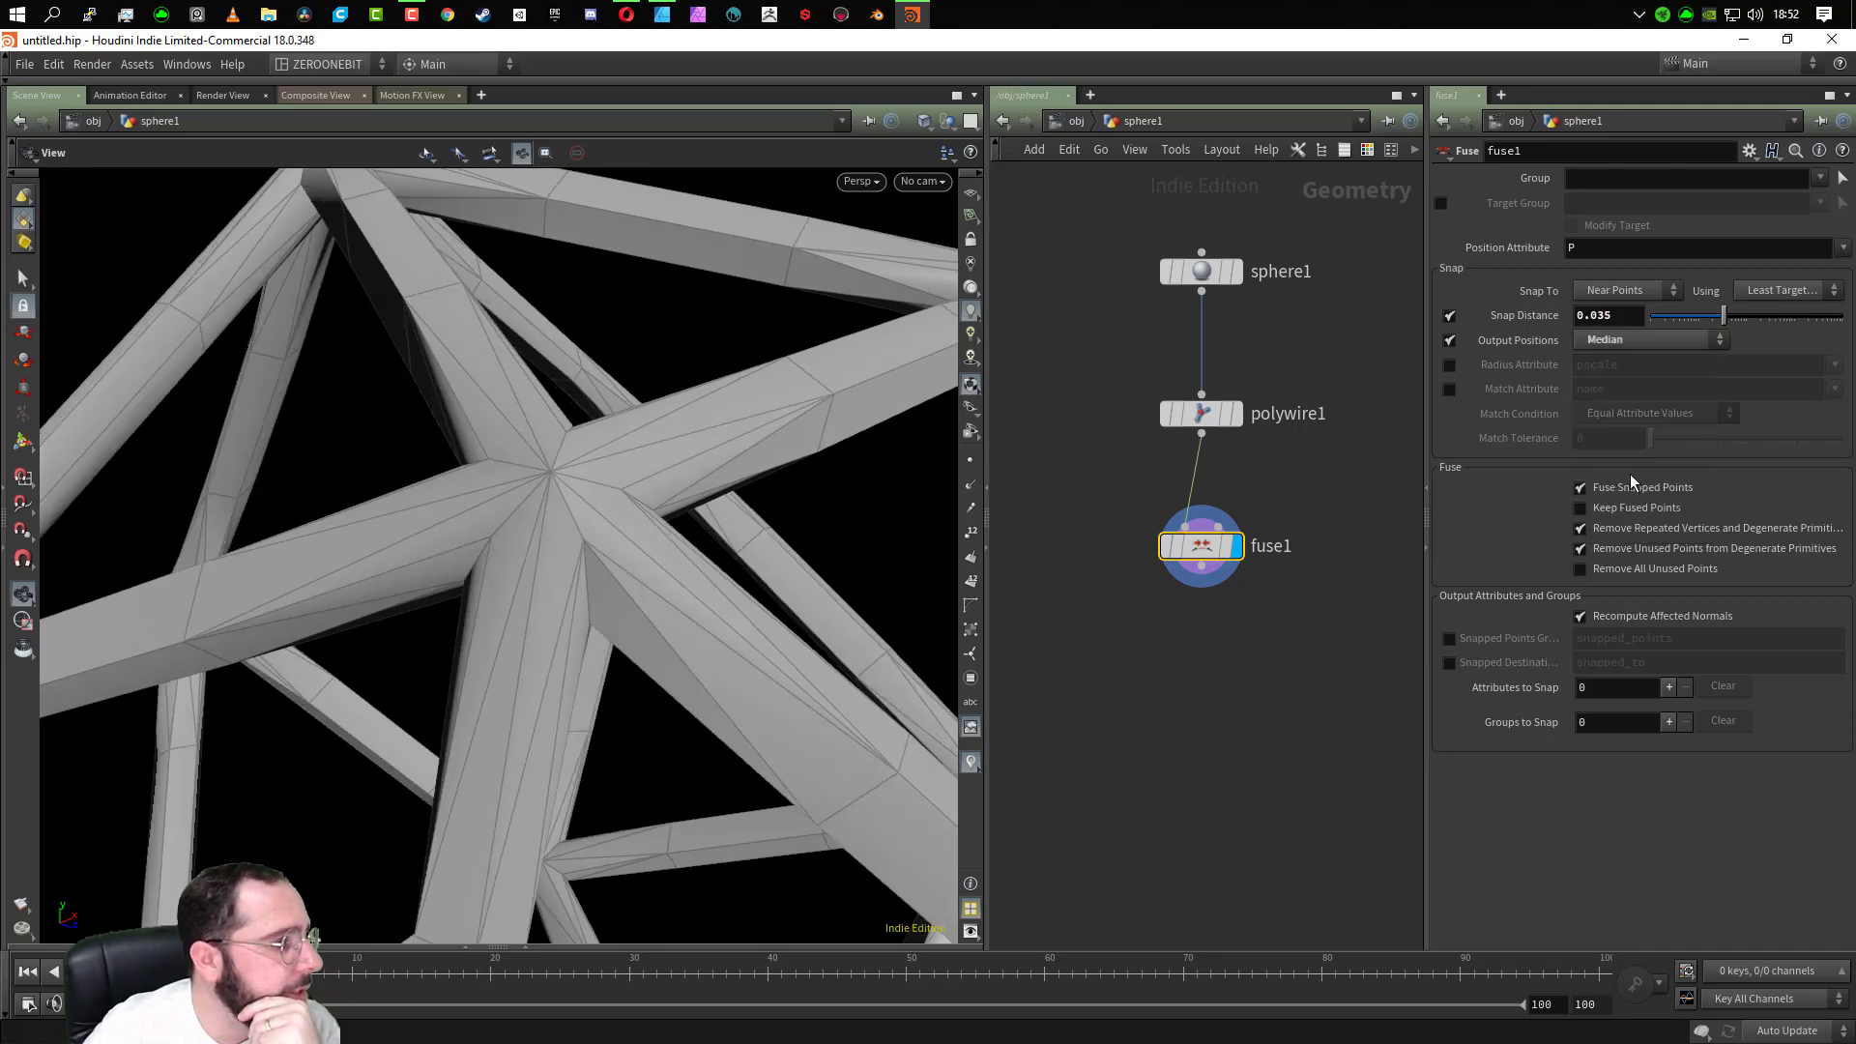
drag(758, 580, 698, 549)
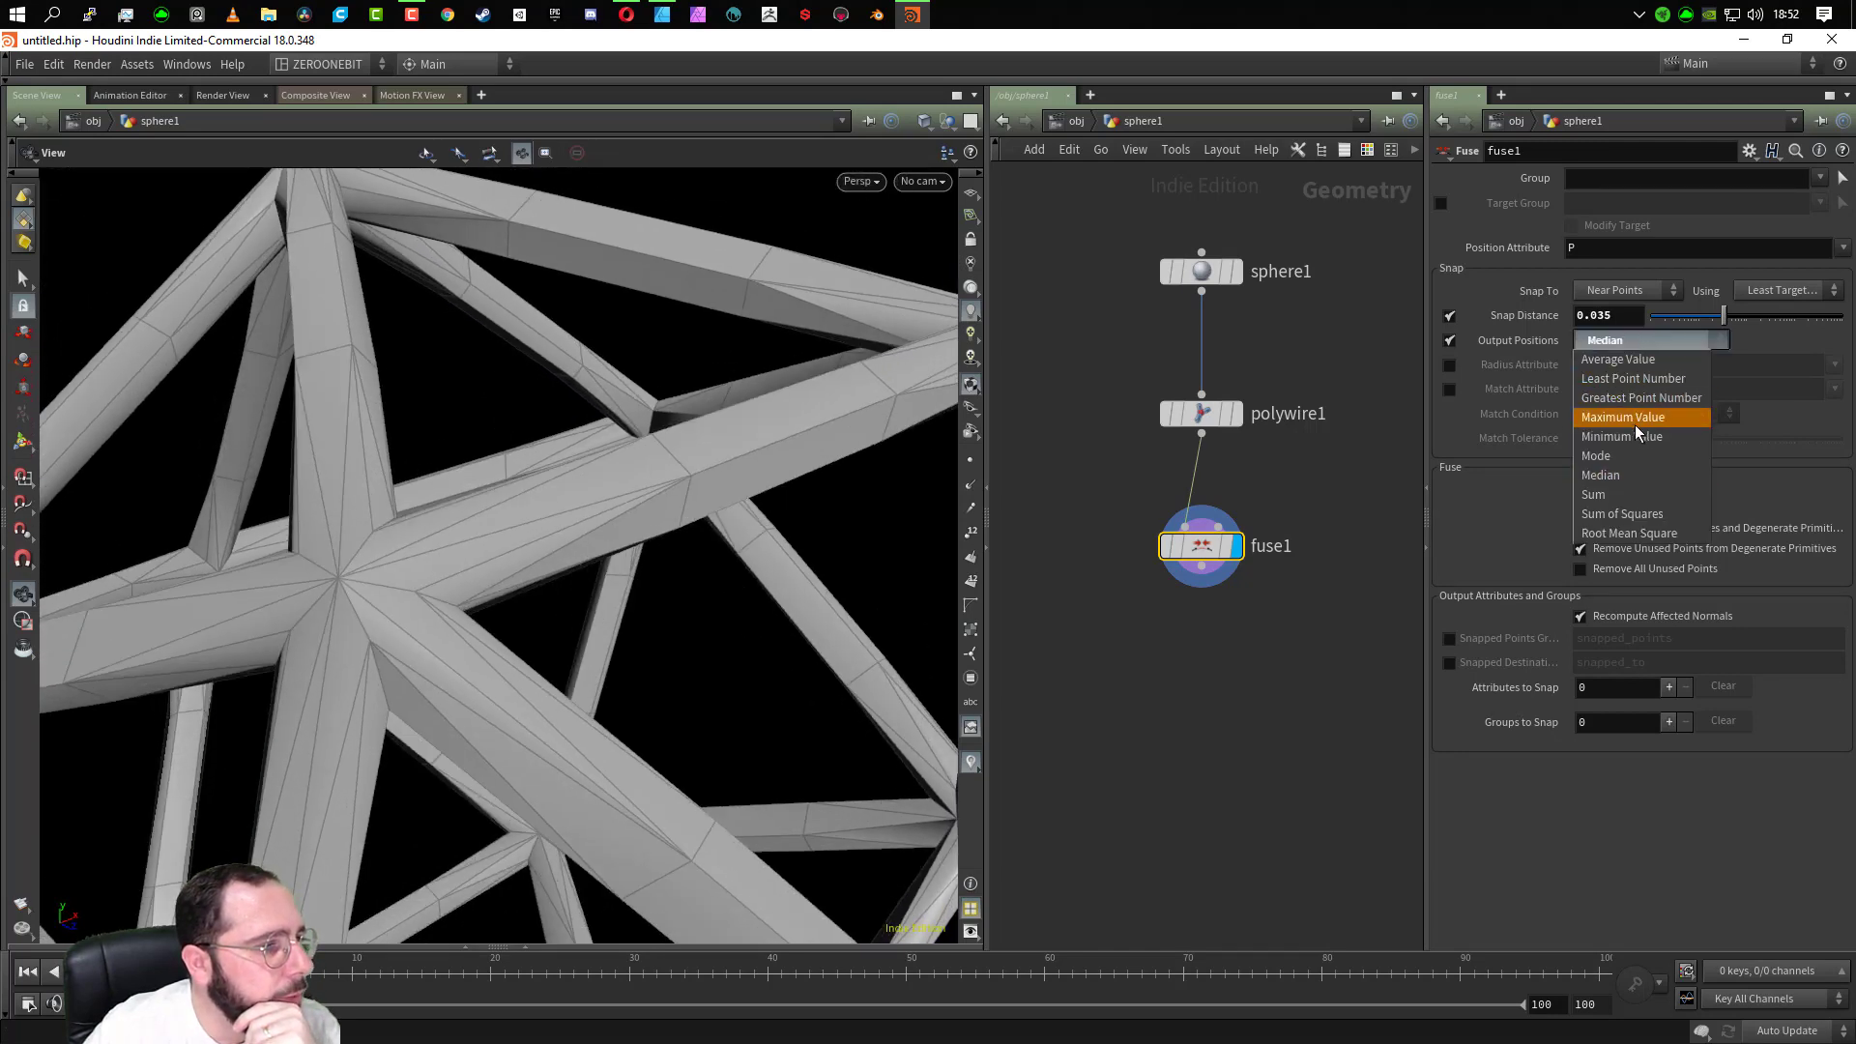
click(1647, 384)
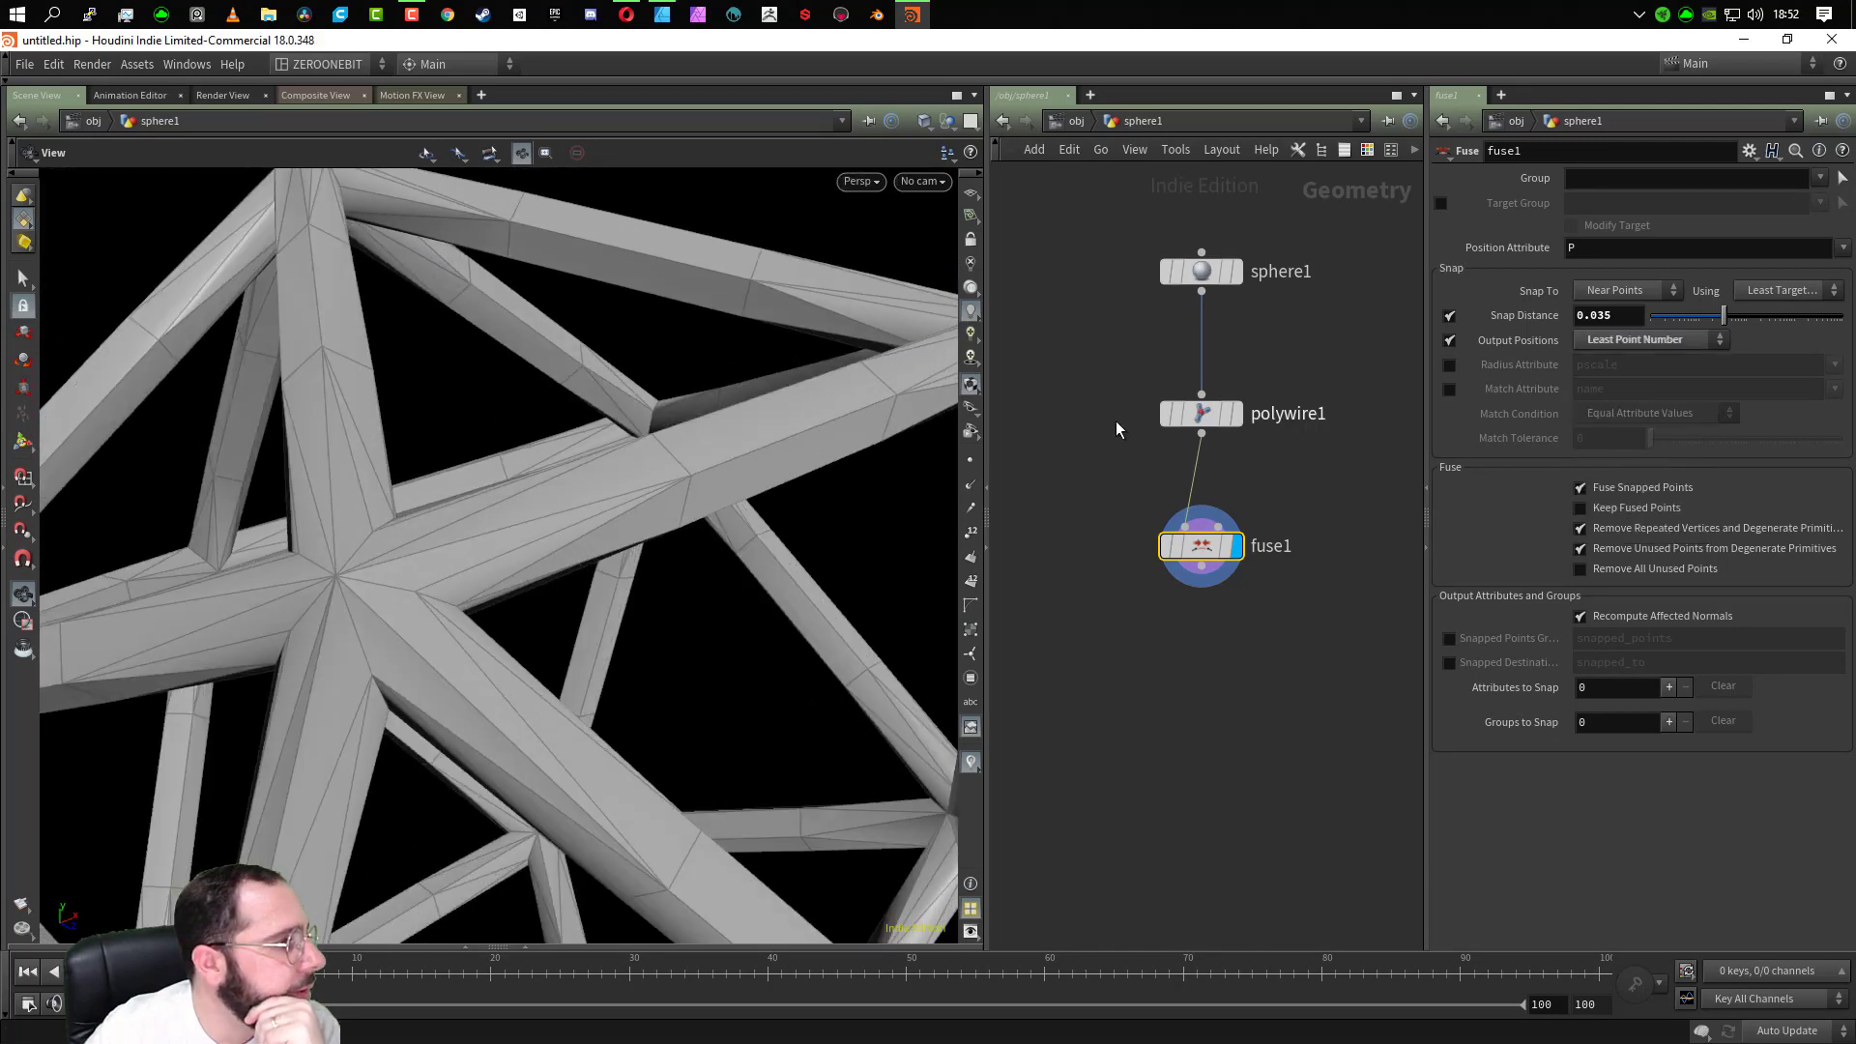
mouse_move(695, 356)
mouse_down()
mouse_move(749, 437)
mouse_move(703, 387)
mouse_up()
scroll(391, 669, up, 3)
middle_drag(442, 701, 751, 464)
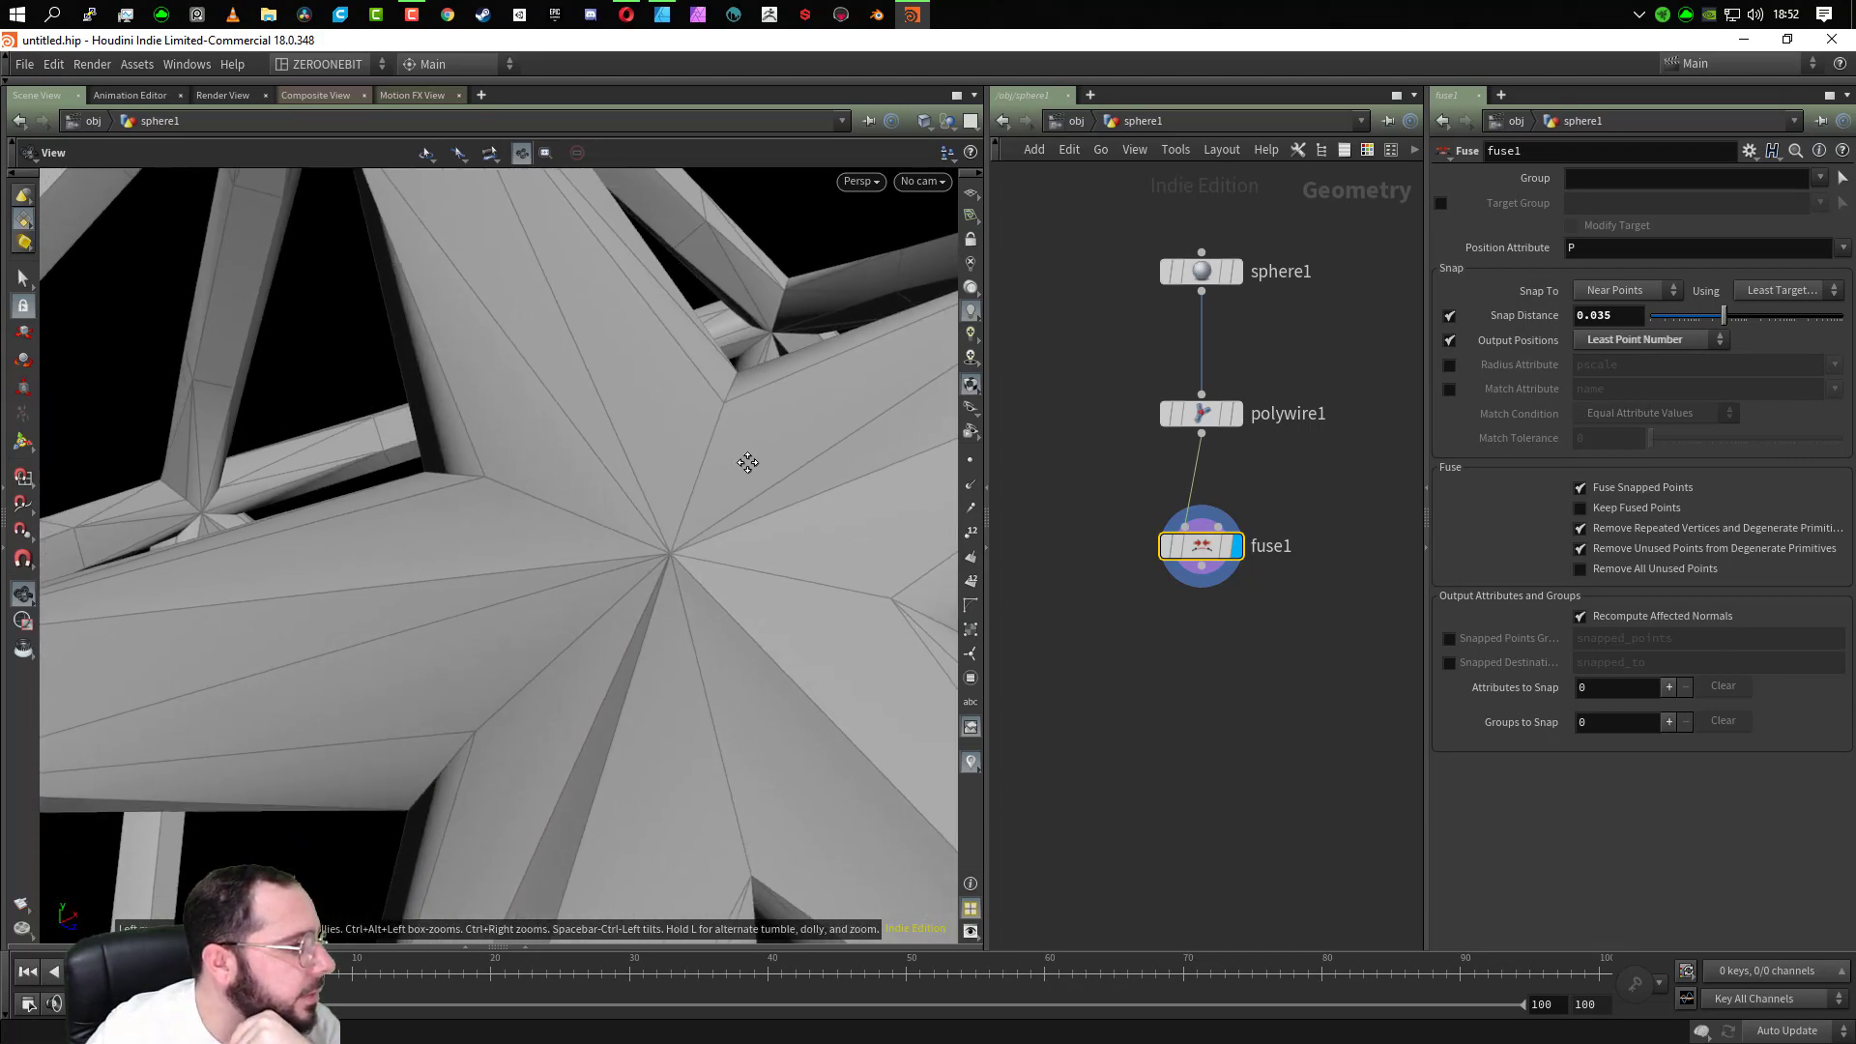
drag(750, 464, 667, 619)
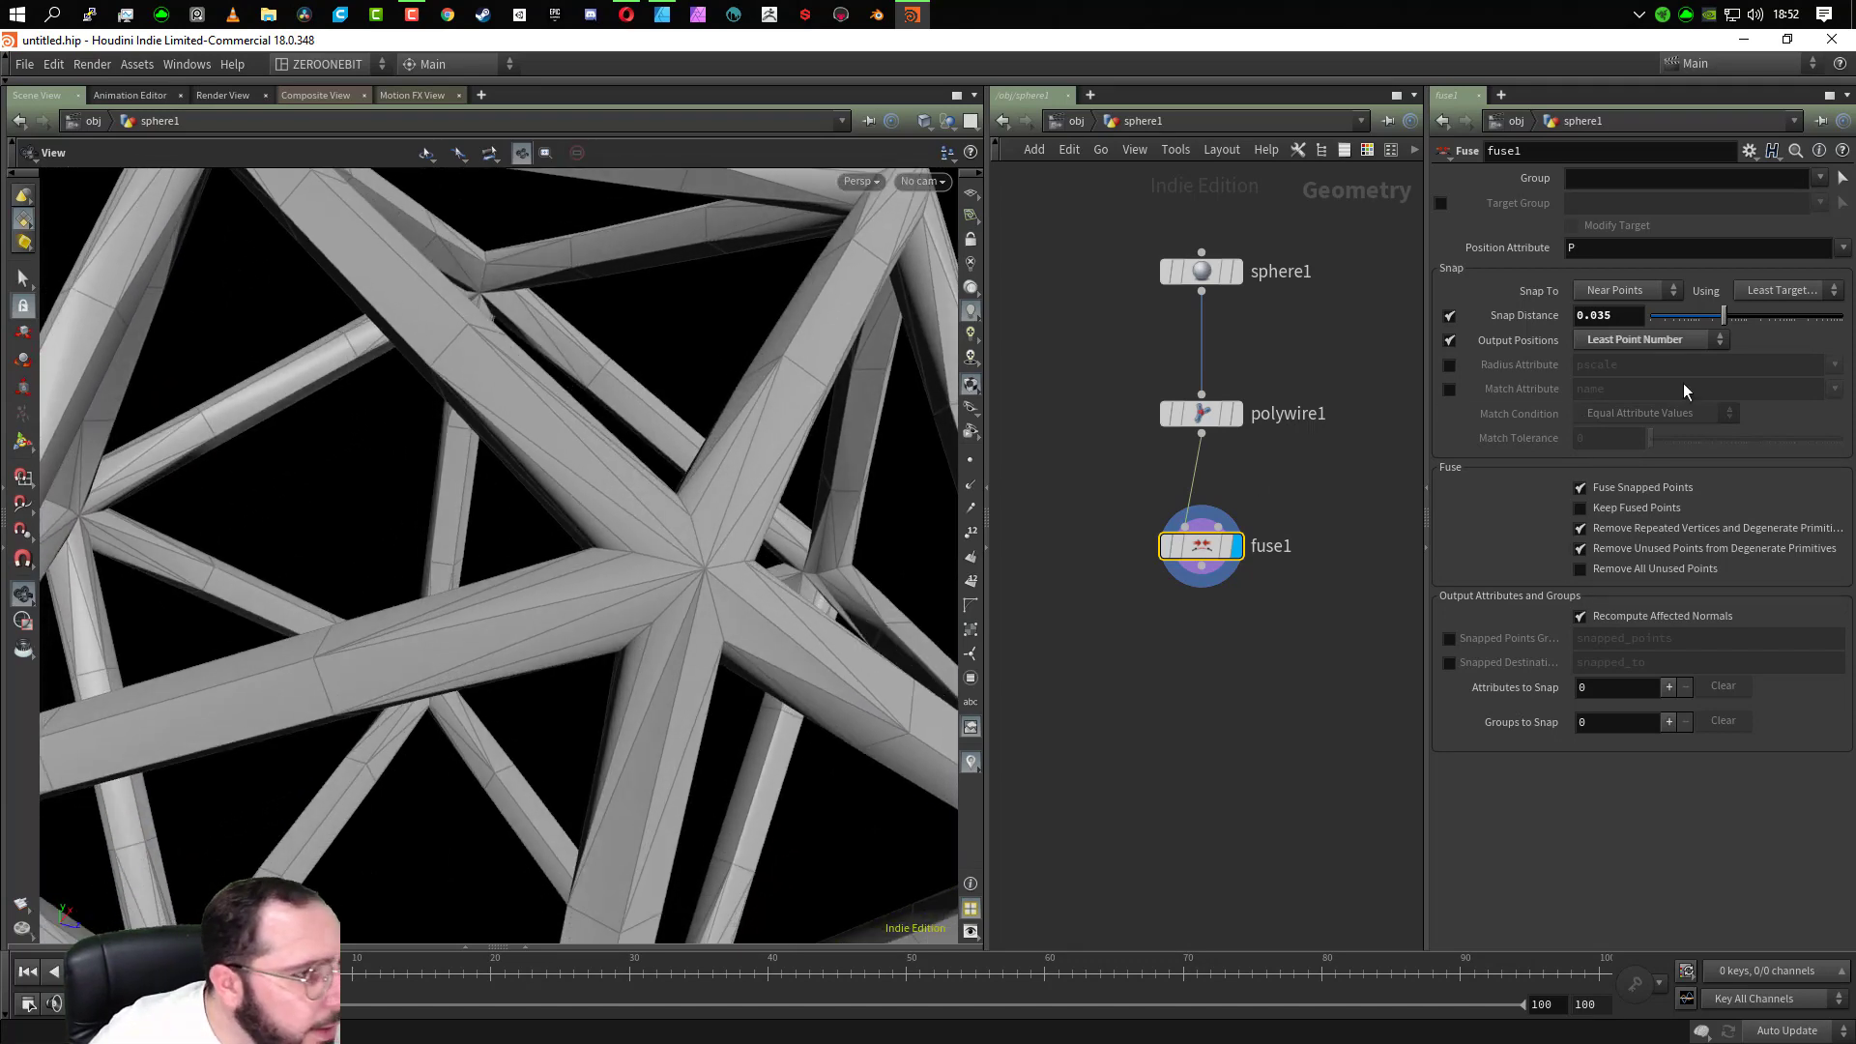
Compare Average Value and Median output positions on the Fuse node and return to Least Point Number
click(1646, 337)
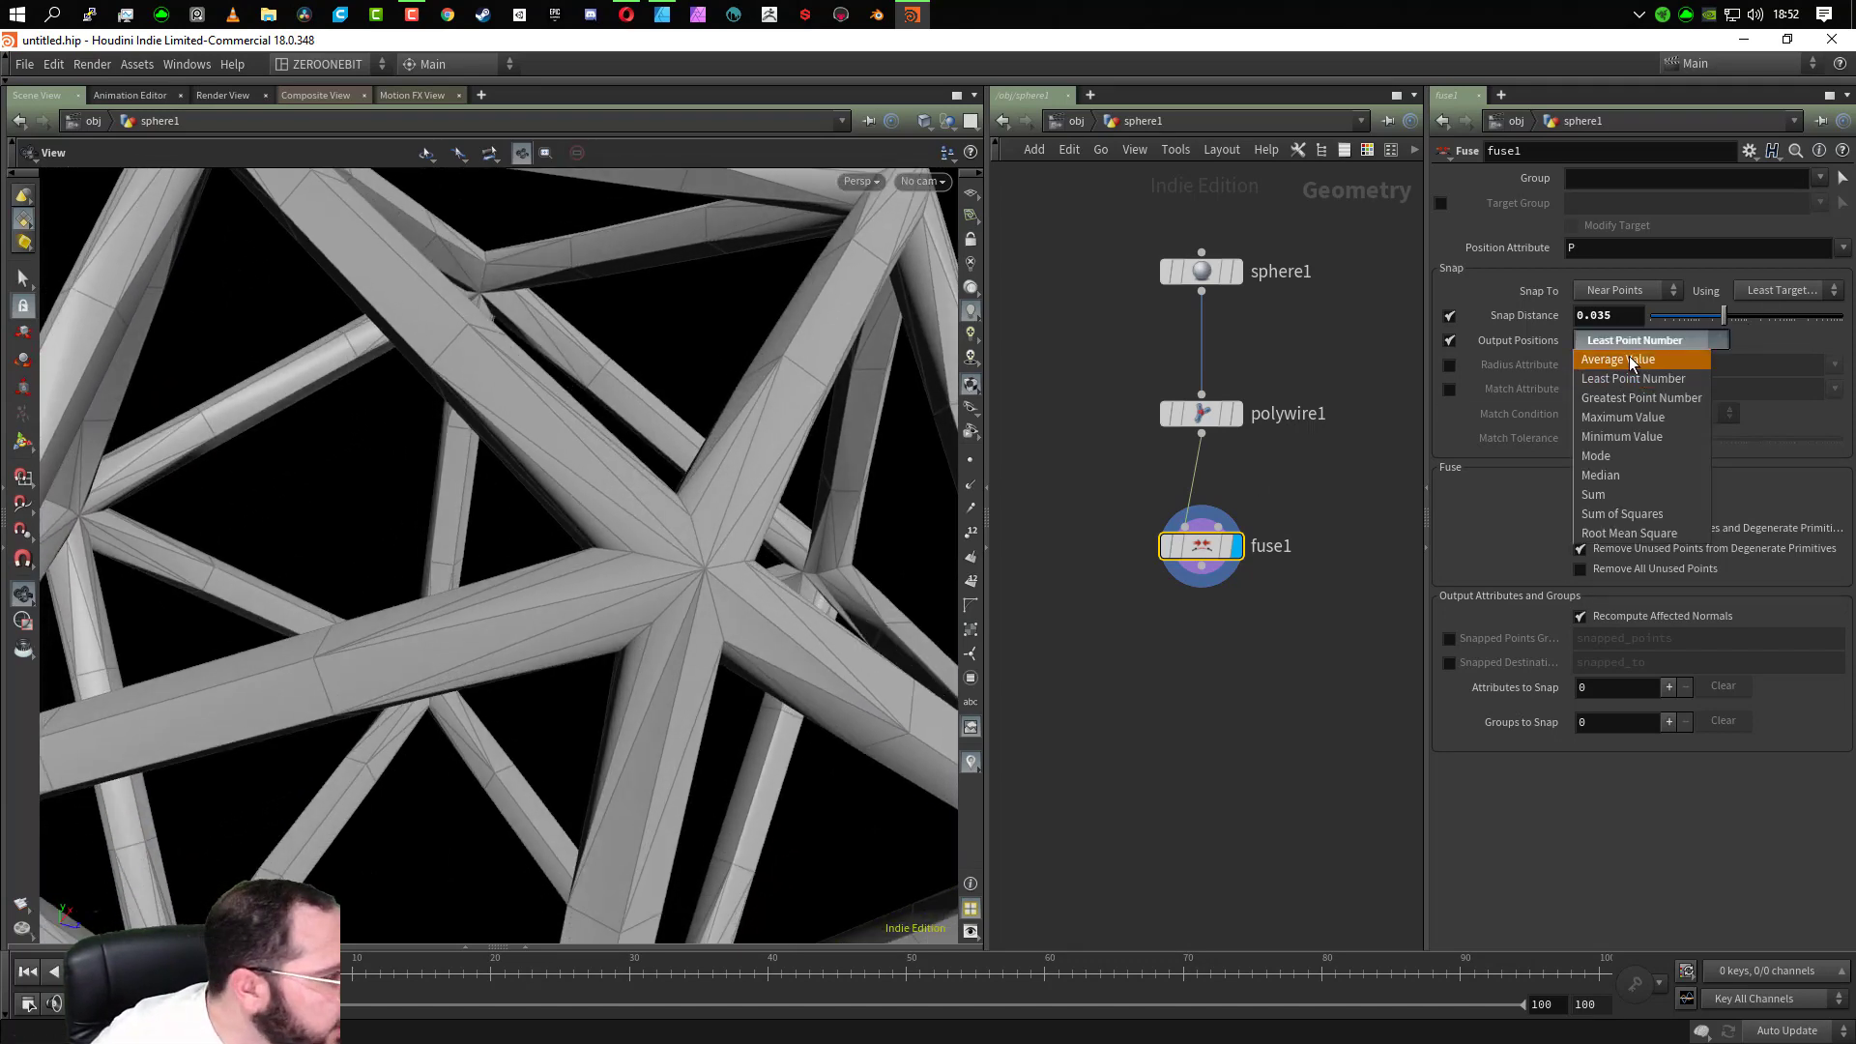
click(1629, 355)
click(1674, 338)
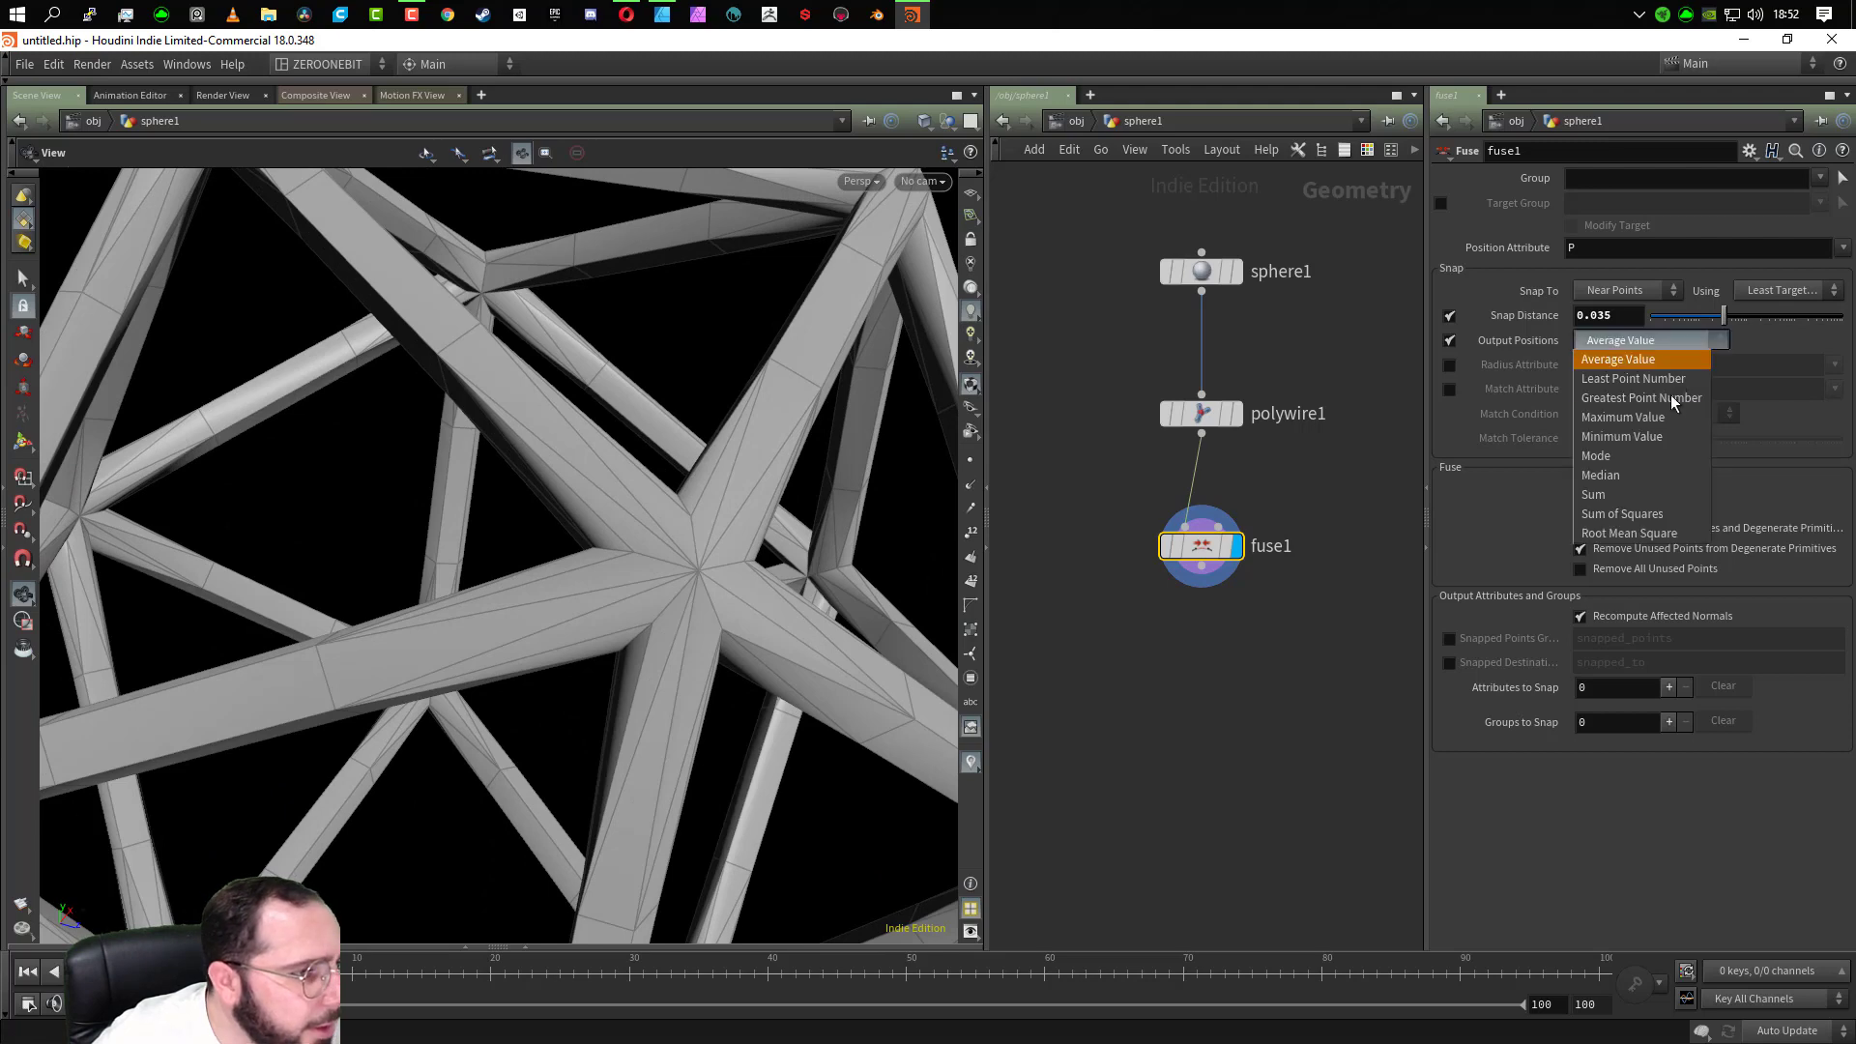
click(1636, 480)
click(1630, 338)
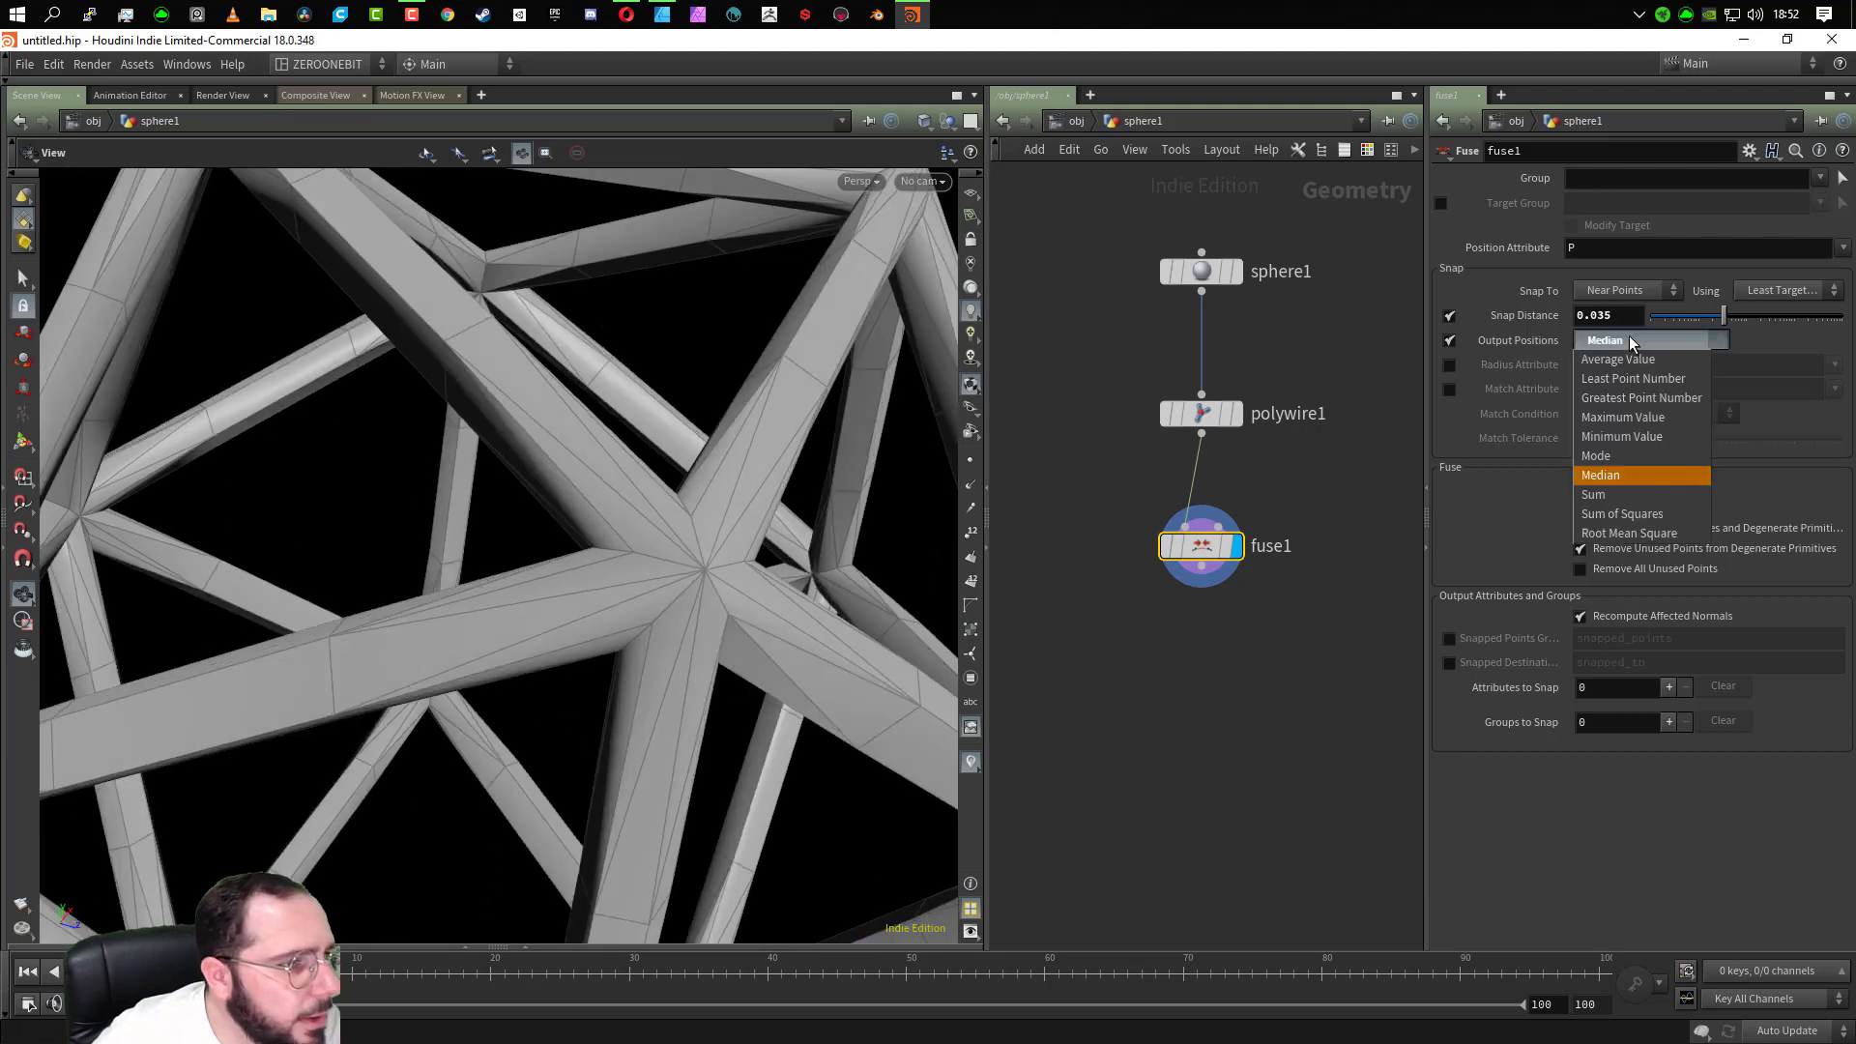
click(1630, 381)
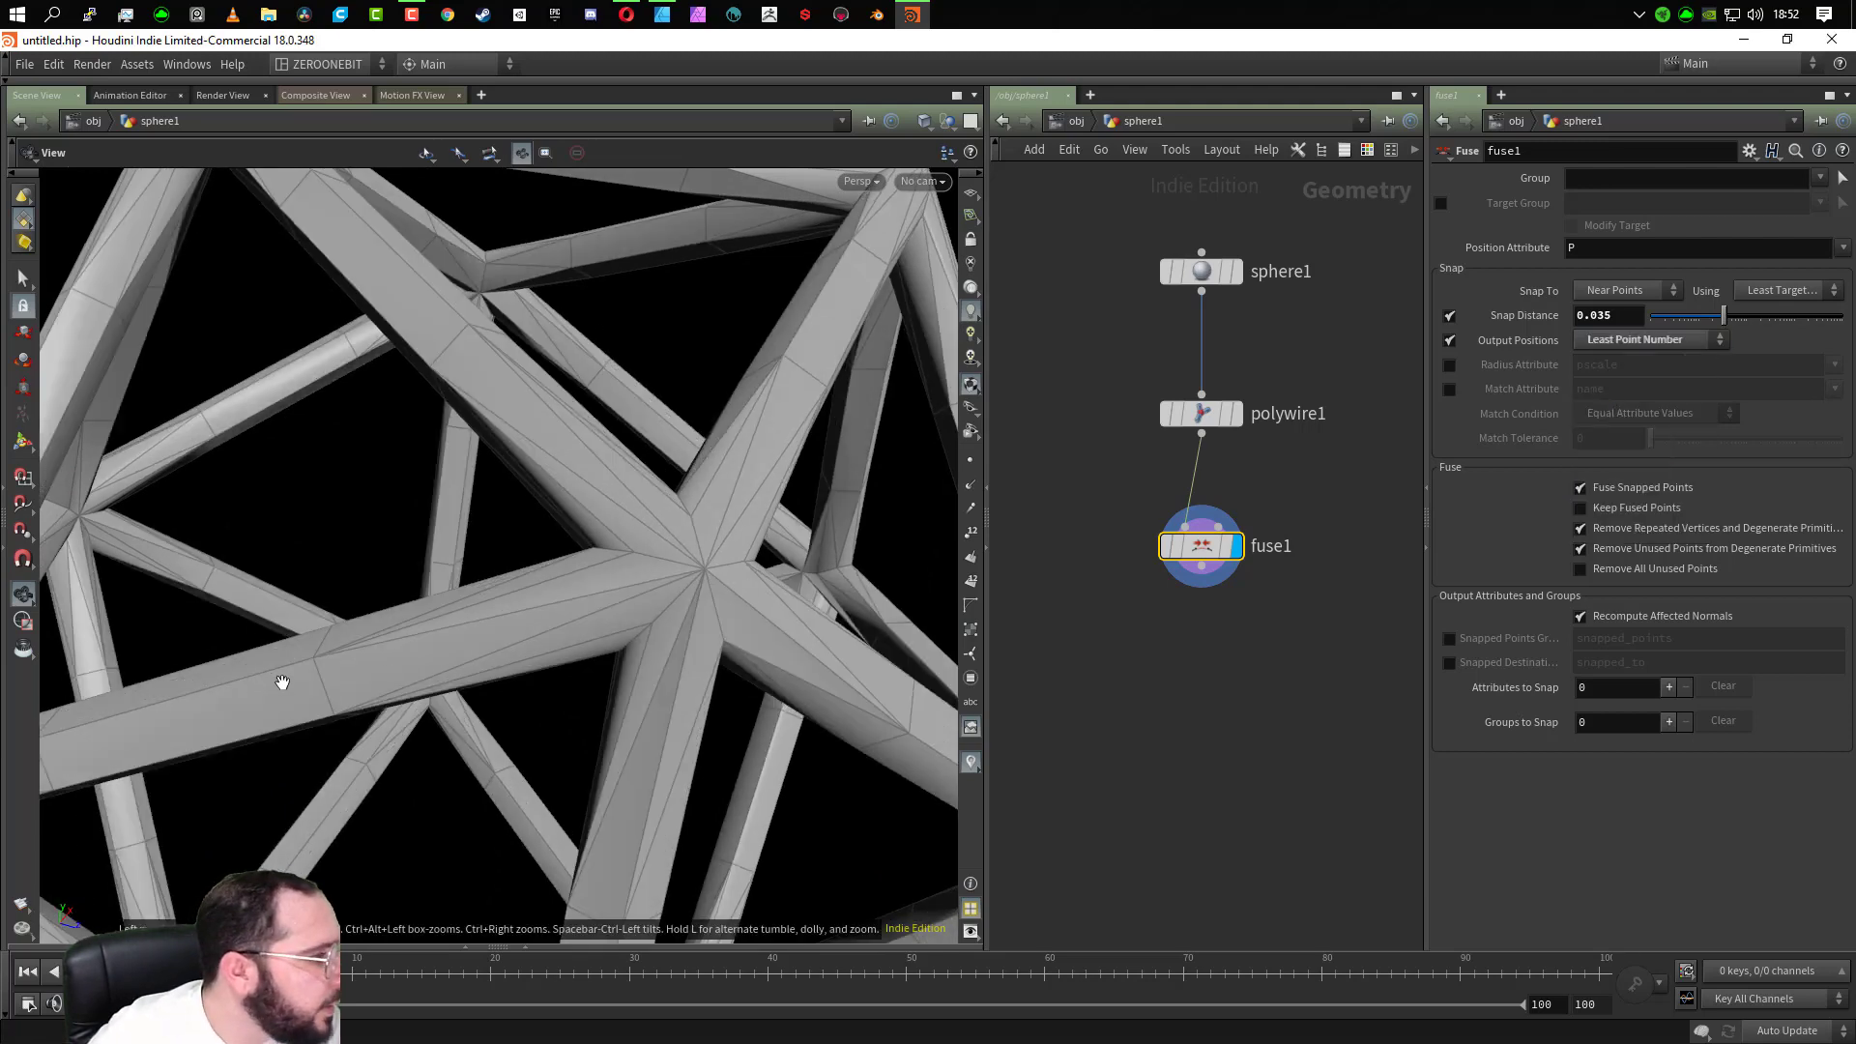
Try snapping by Closest Target Point, inspect the beams, and return the Fuse node to Least Target Point Number
drag(444, 705, 406, 495)
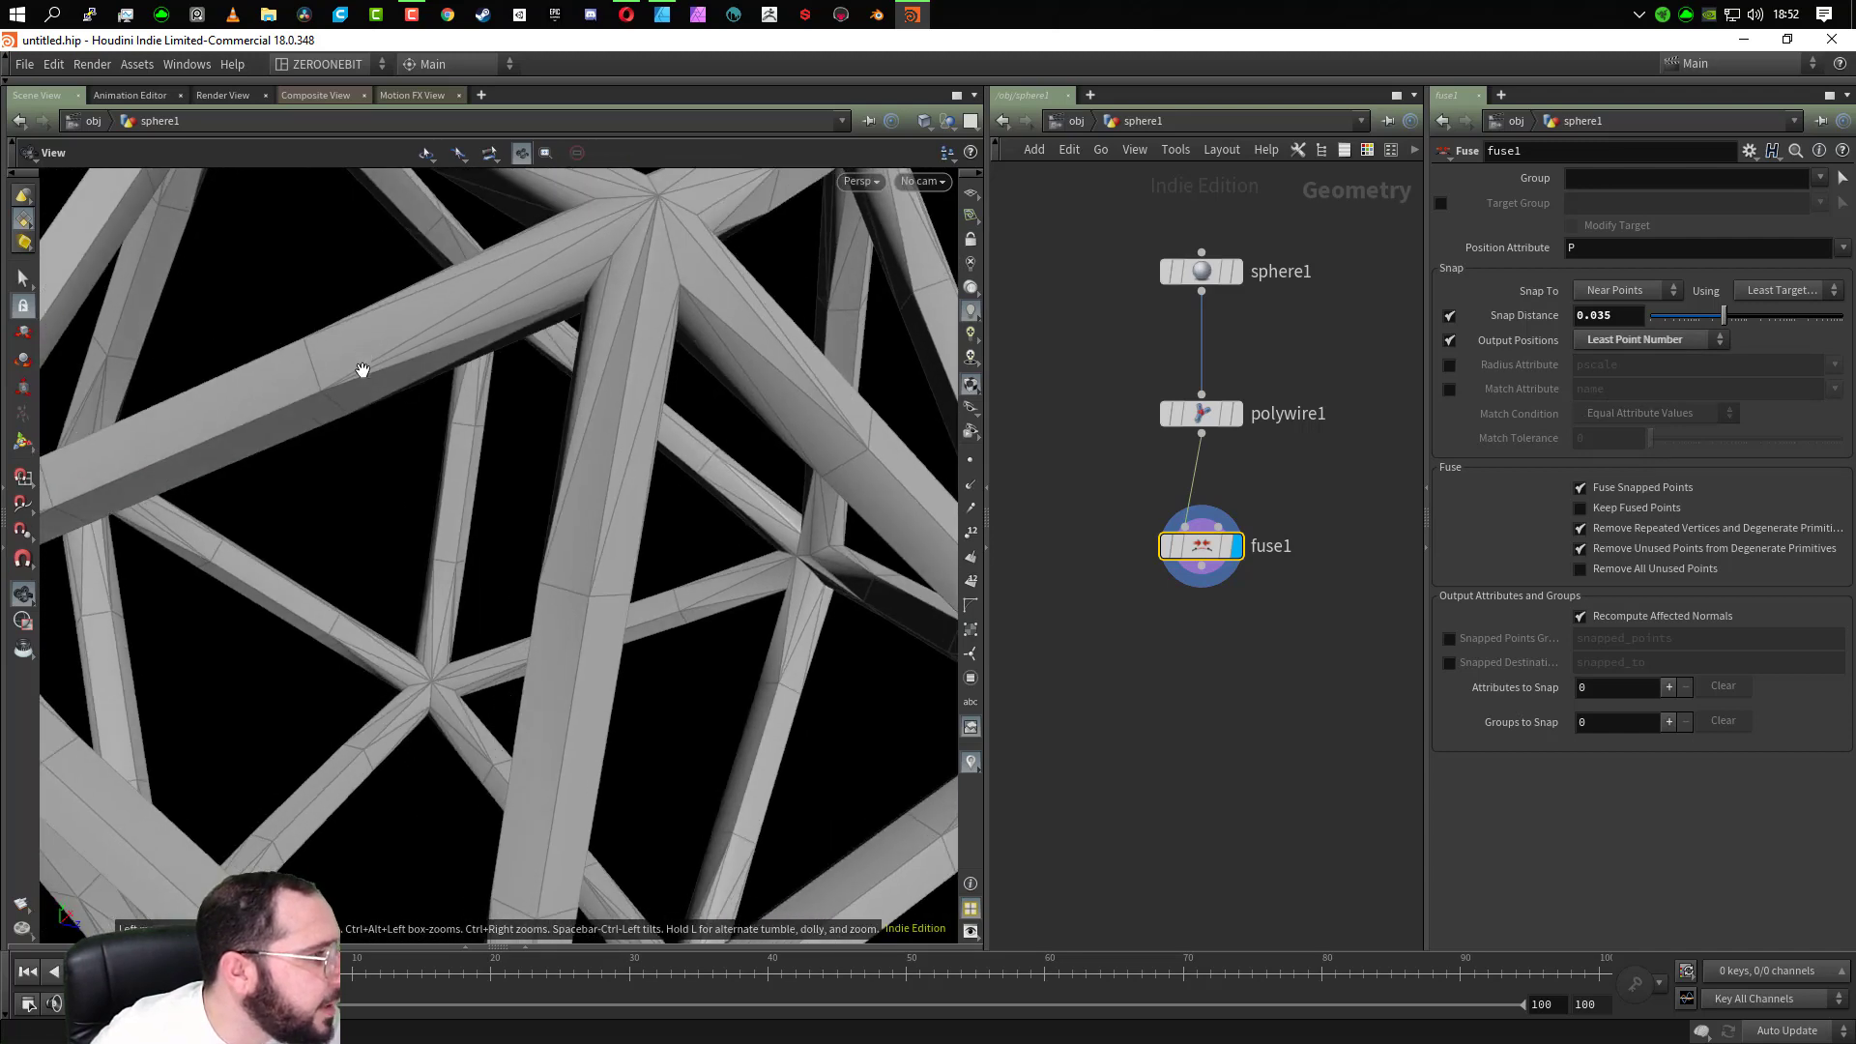
drag(491, 318, 557, 410)
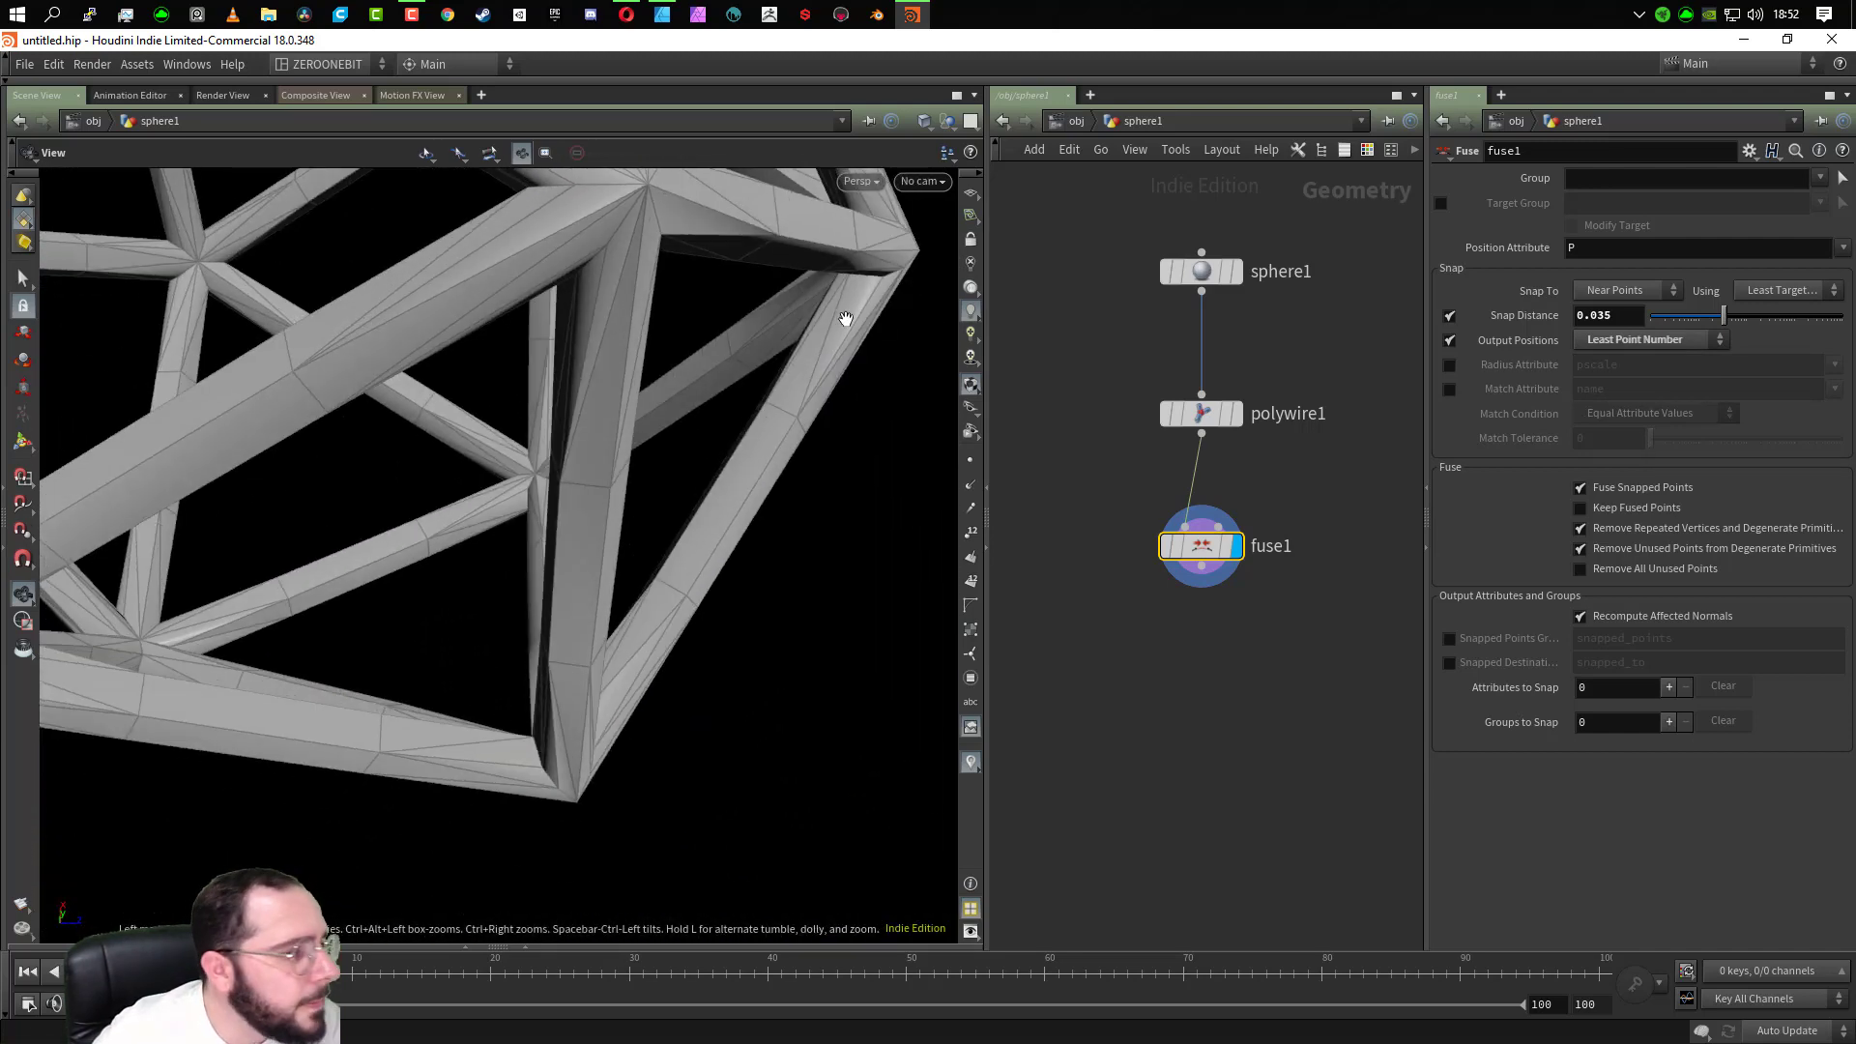
drag(696, 261, 622, 477)
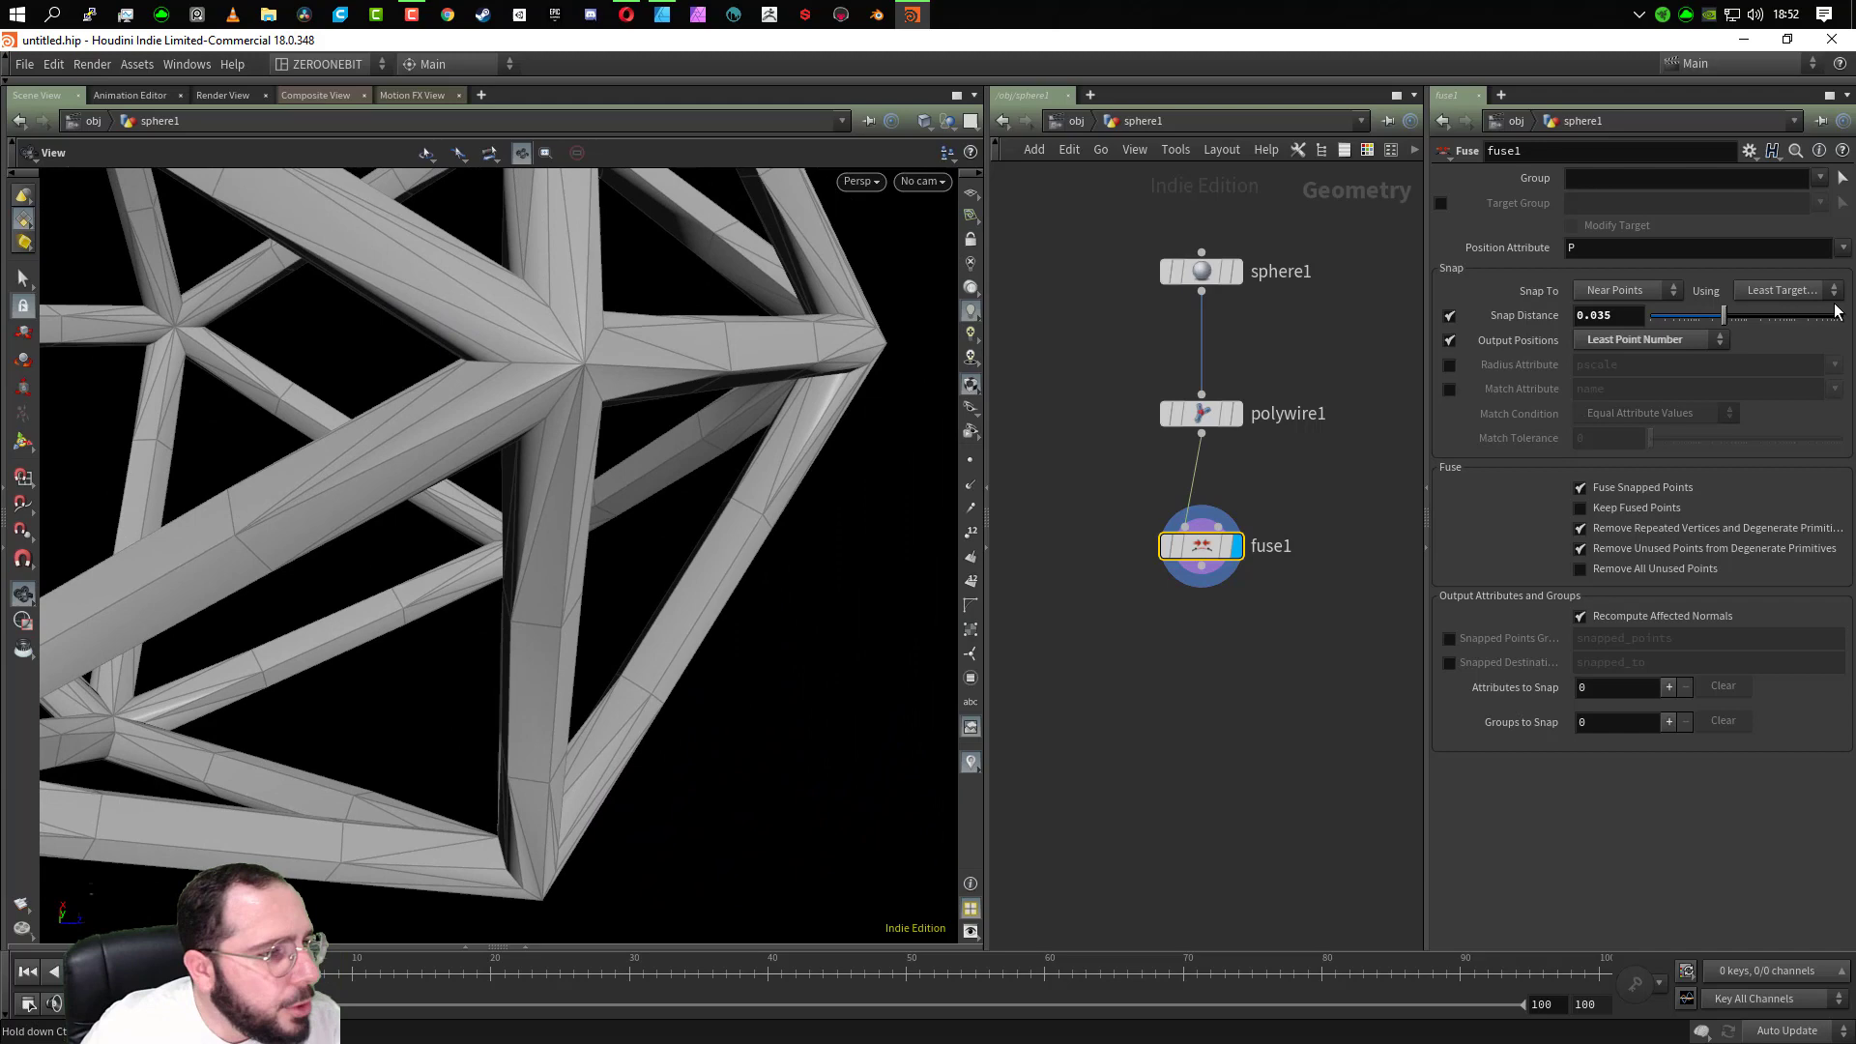
click(1779, 290)
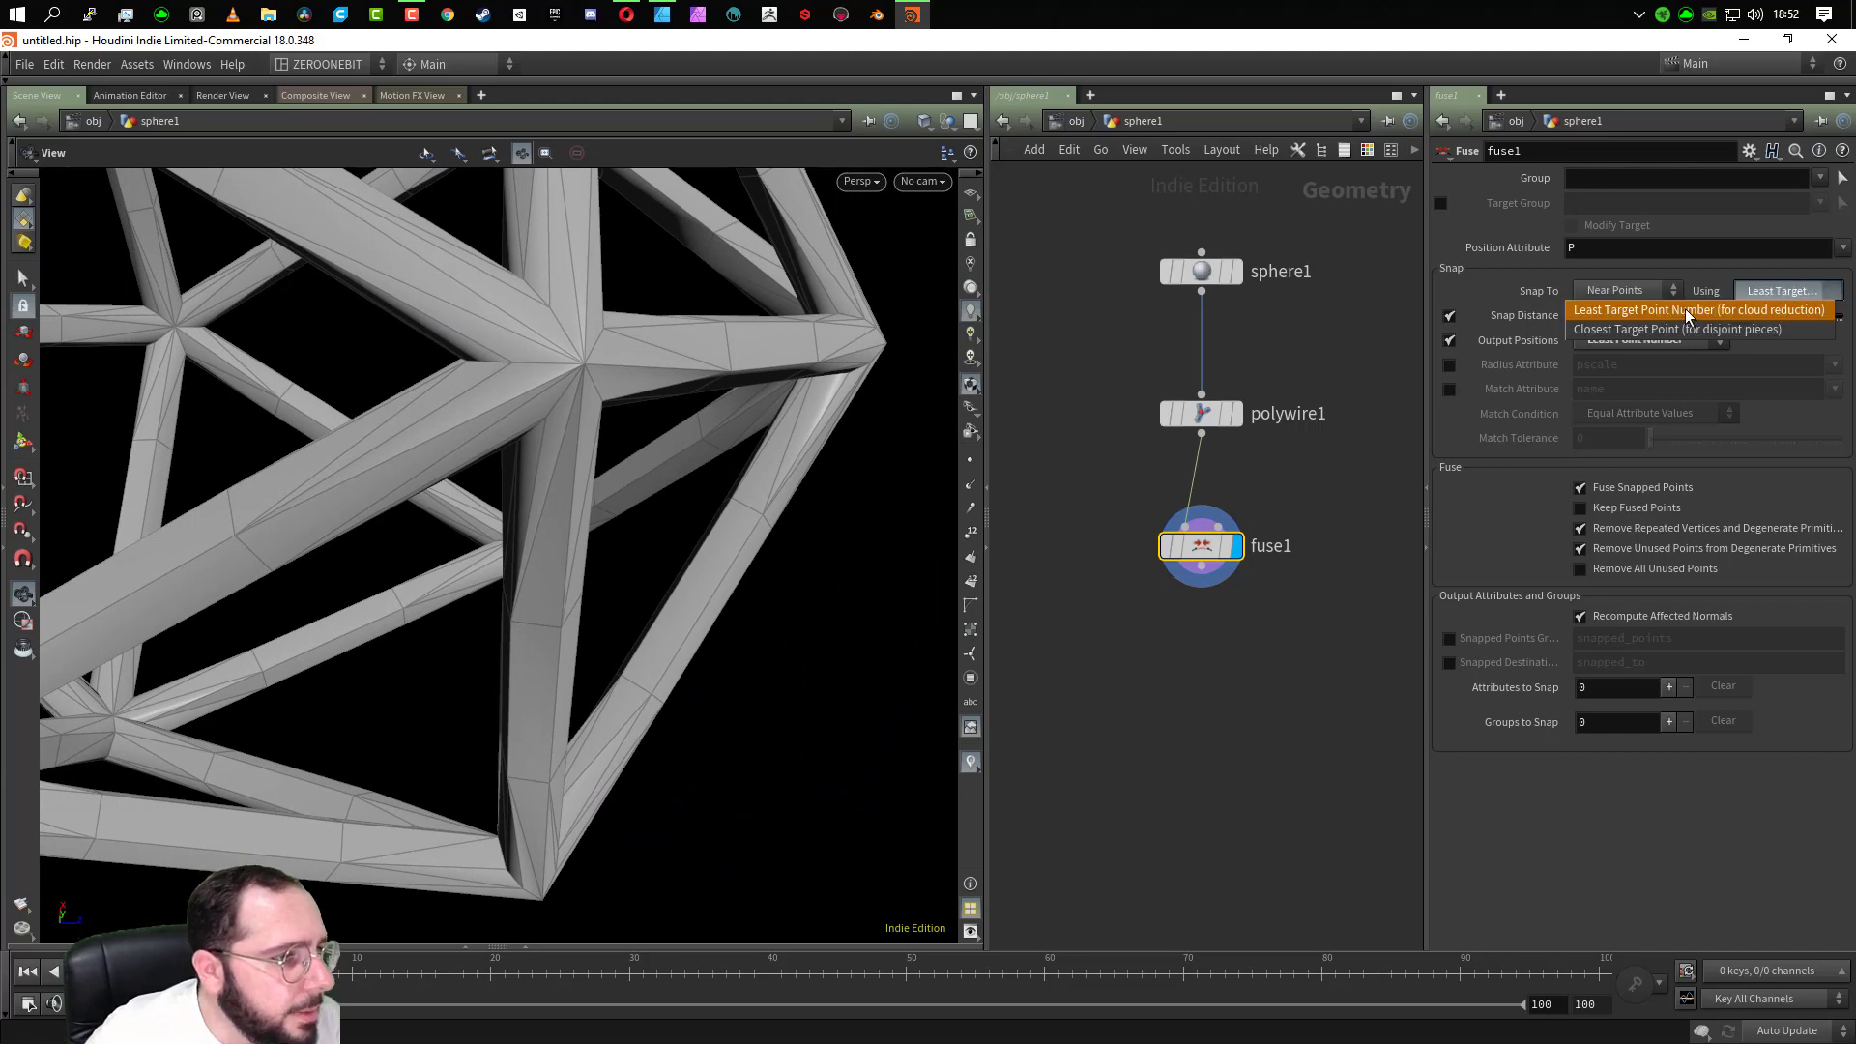
click(1655, 329)
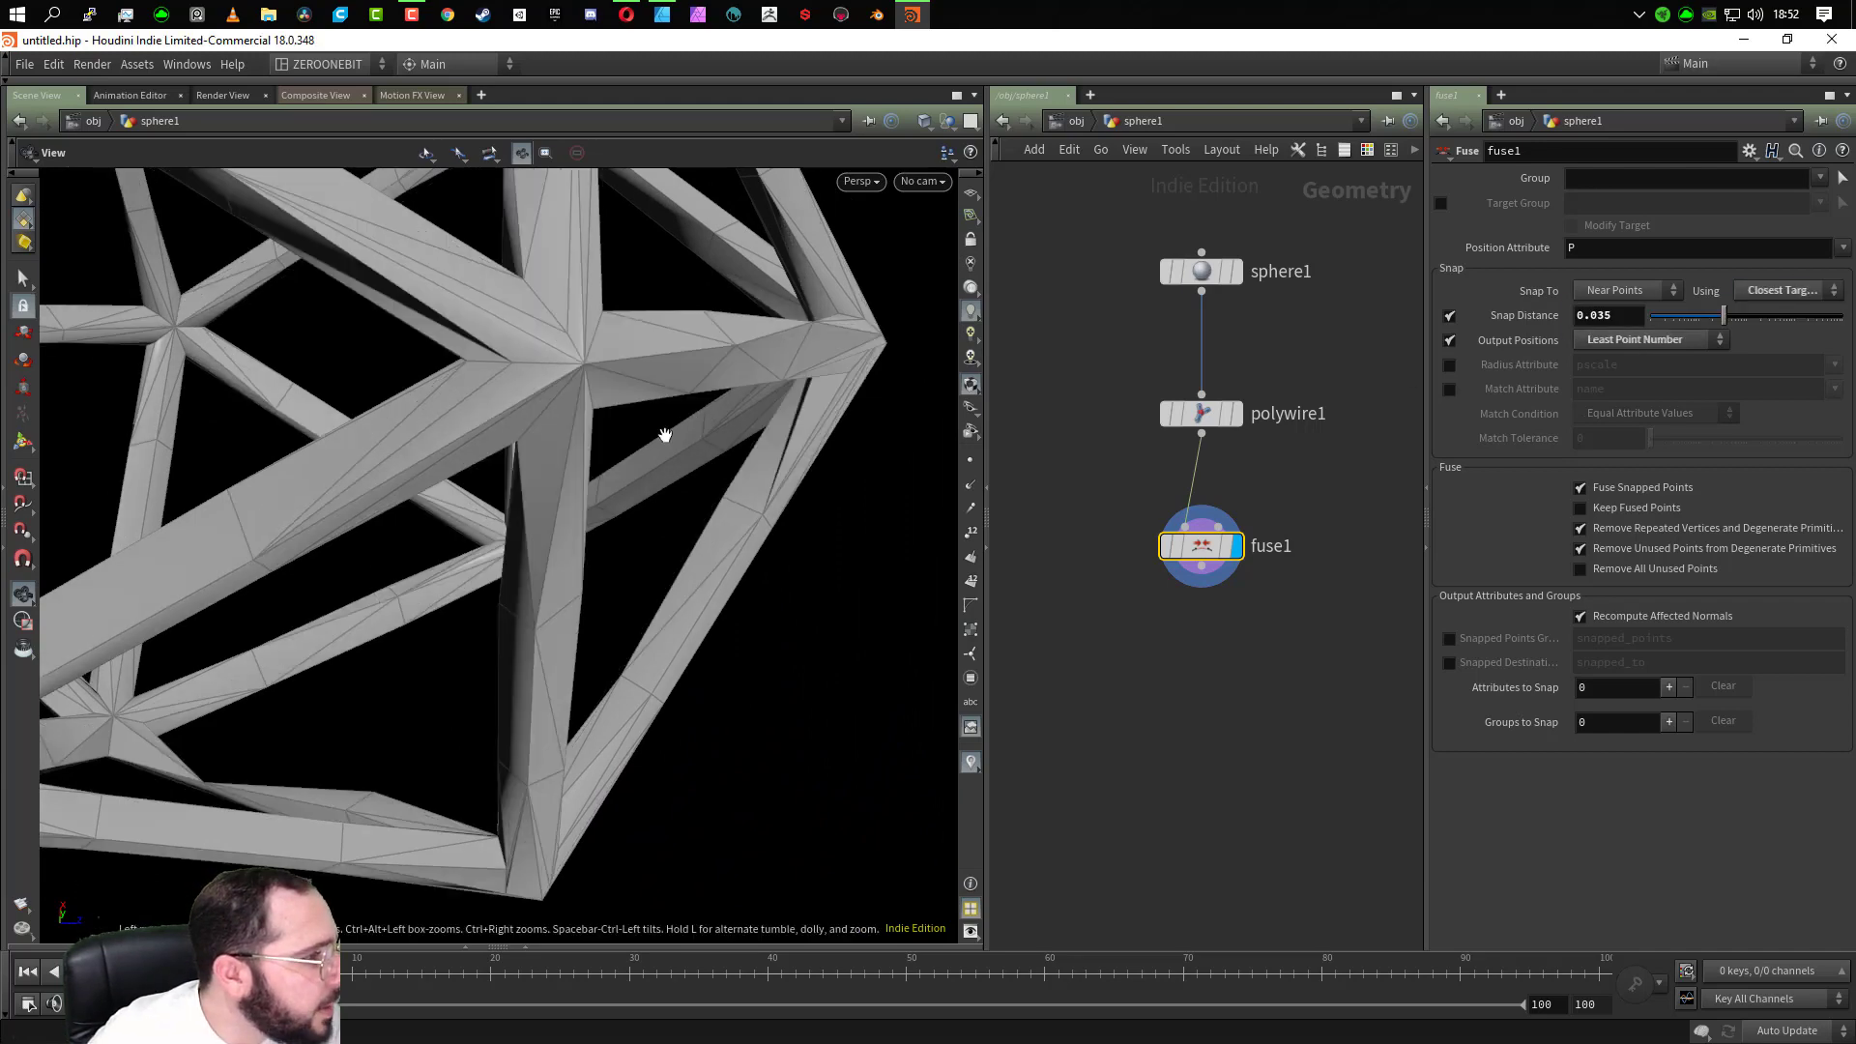
drag(663, 430, 595, 367)
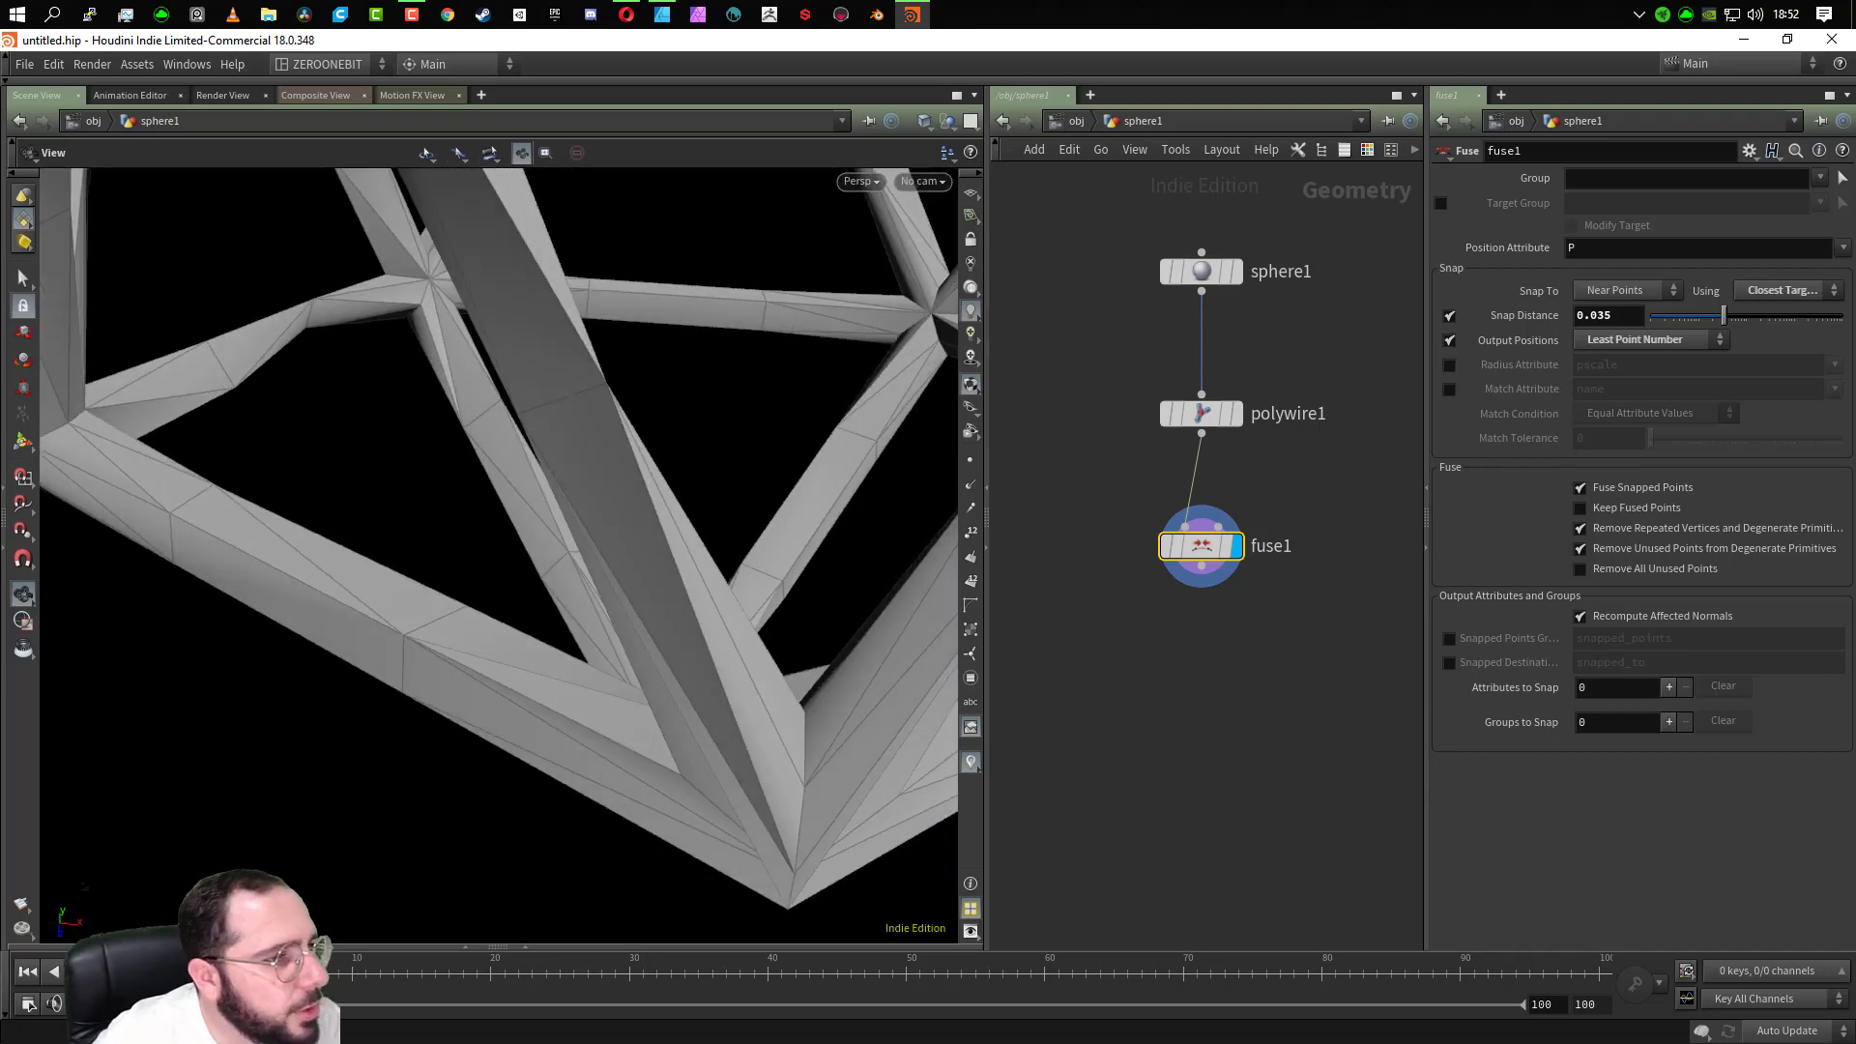
click(1782, 293)
click(1682, 312)
Inspect the fused frame from several angles, try the Keep Fused Points option, and turn it off again
drag(793, 406, 502, 310)
scroll(642, 447, down, 5)
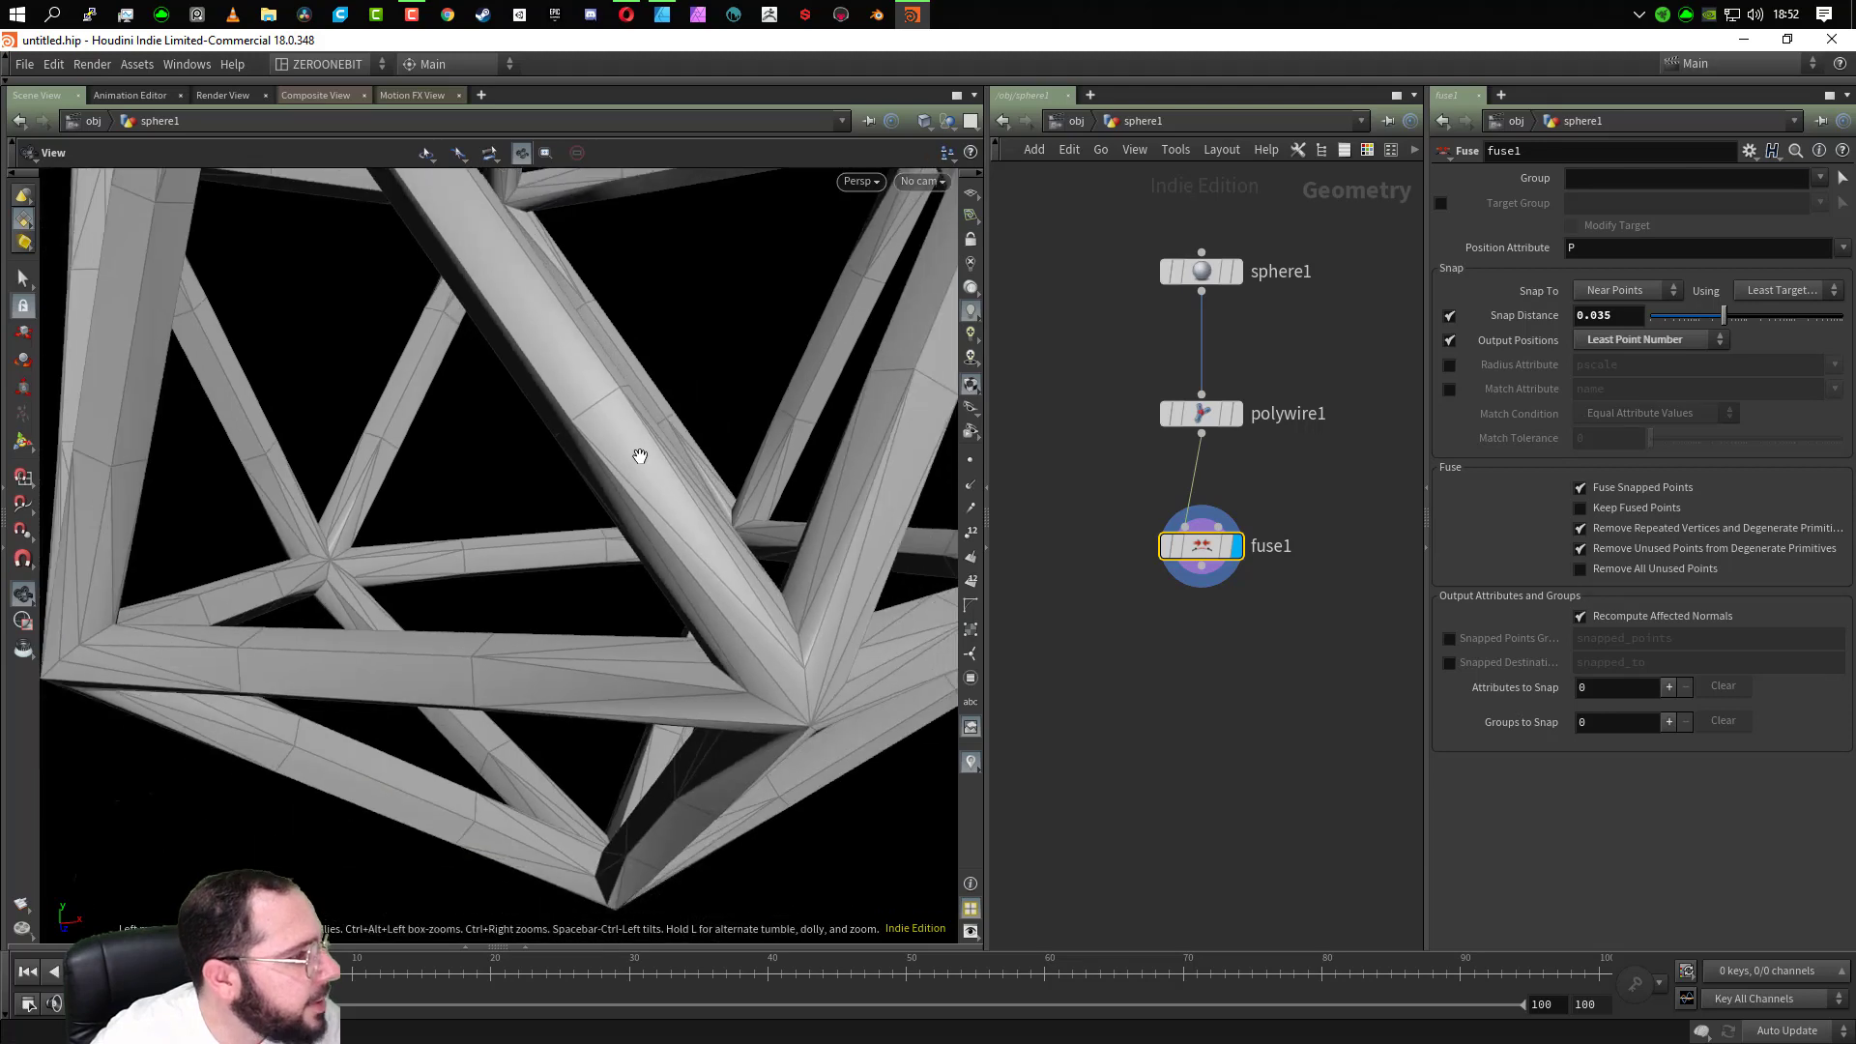
drag(583, 432, 823, 454)
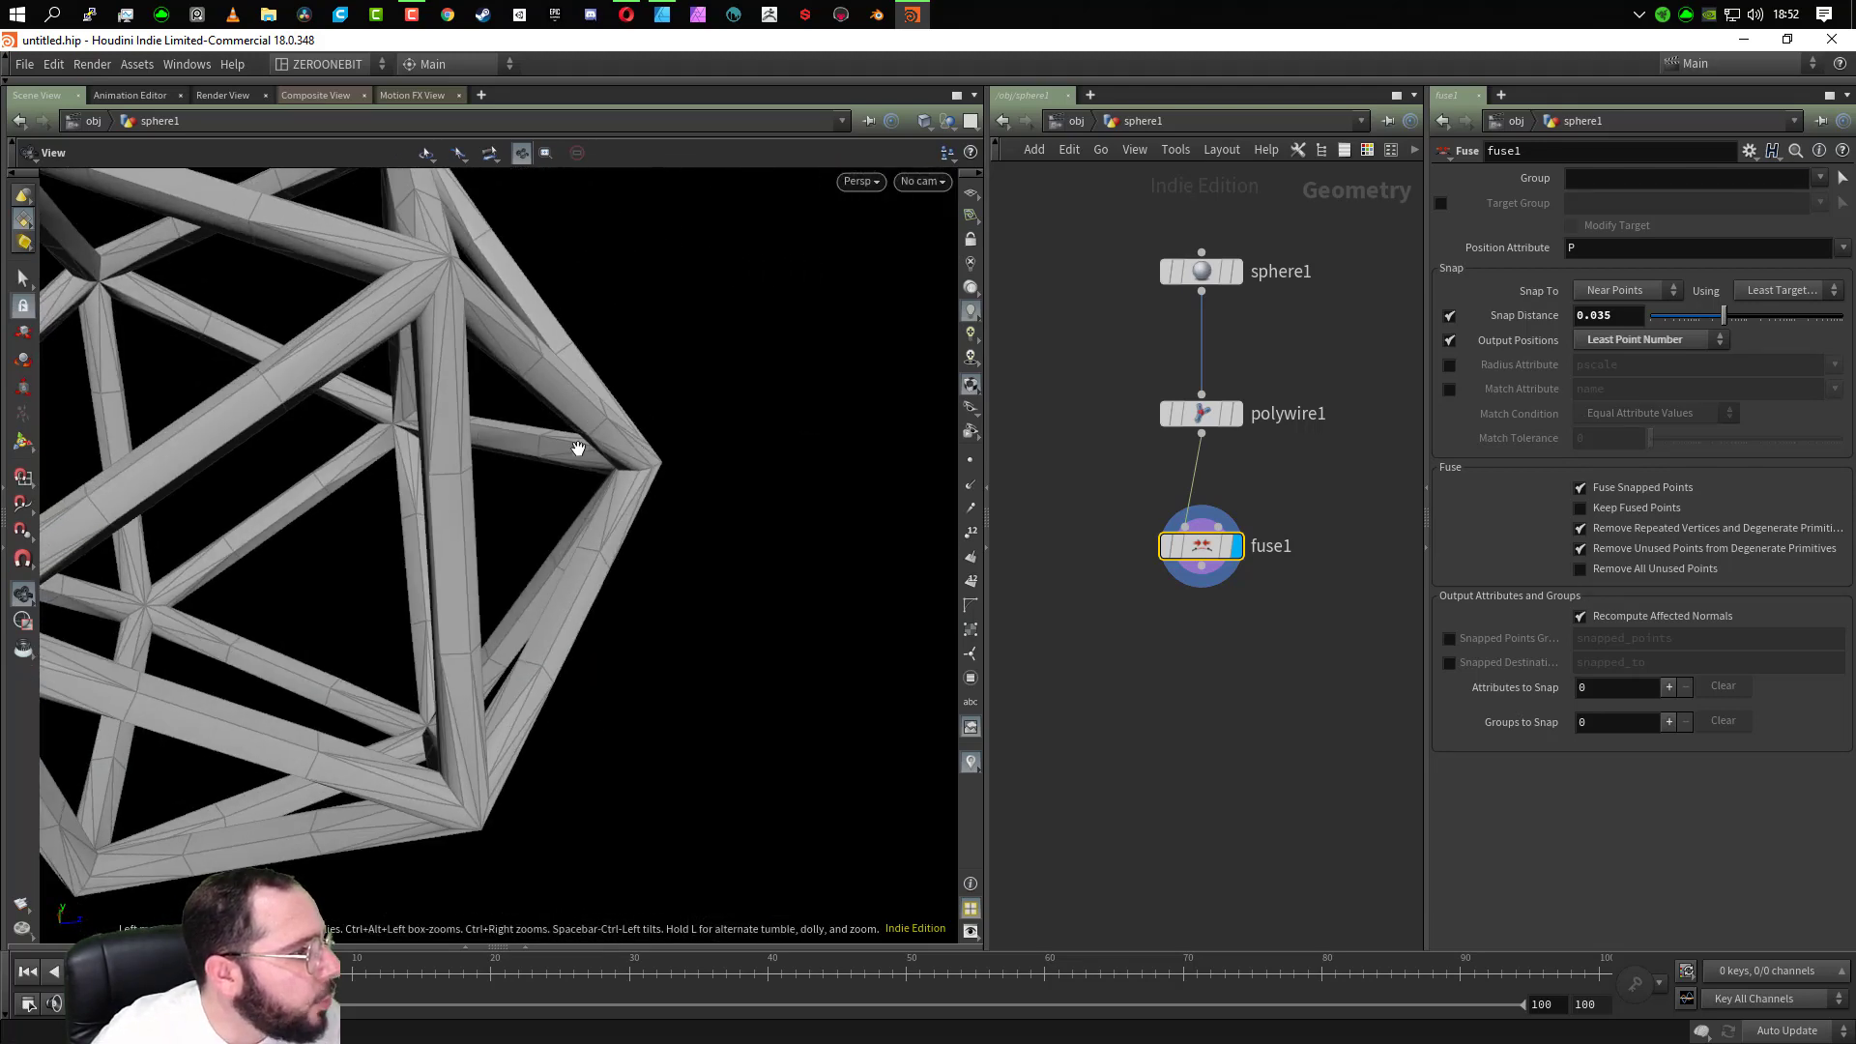
drag(440, 302, 619, 527)
middle_drag(619, 527, 733, 464)
scroll(724, 472, down, 5)
drag(721, 473, 589, 541)
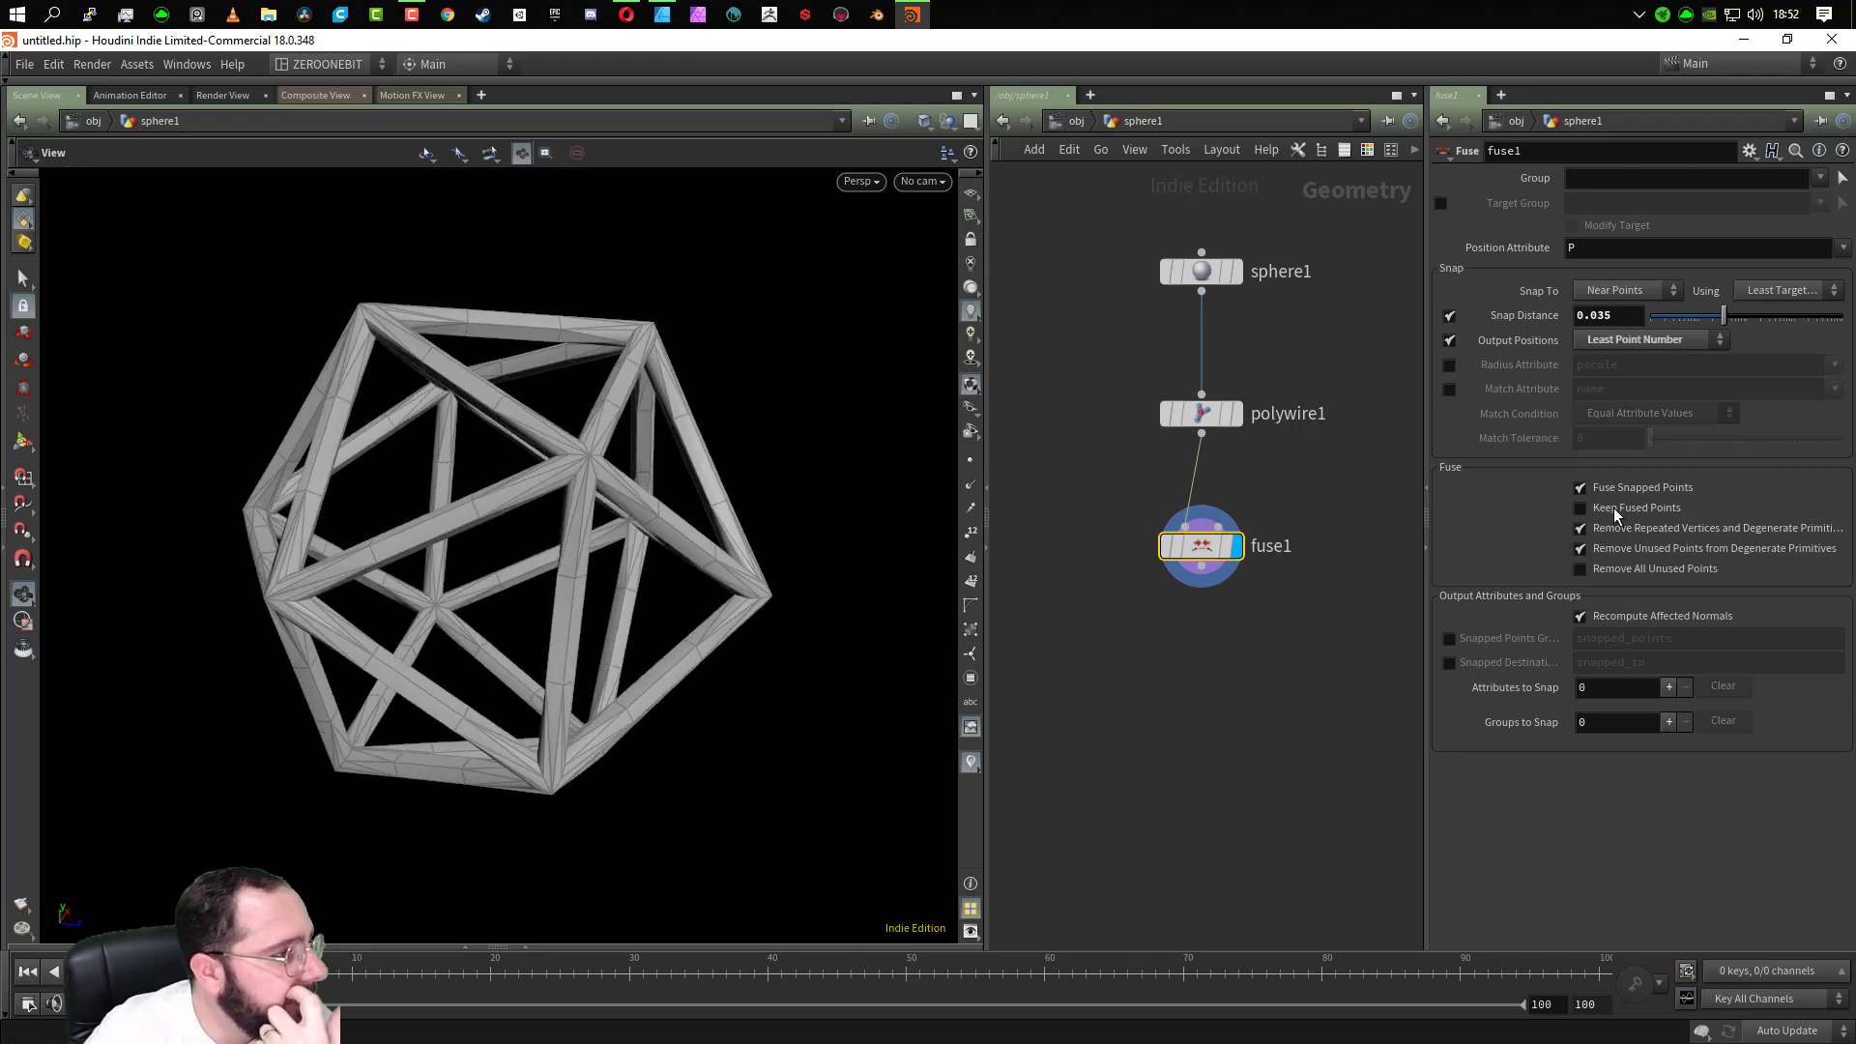
drag(838, 501, 432, 438)
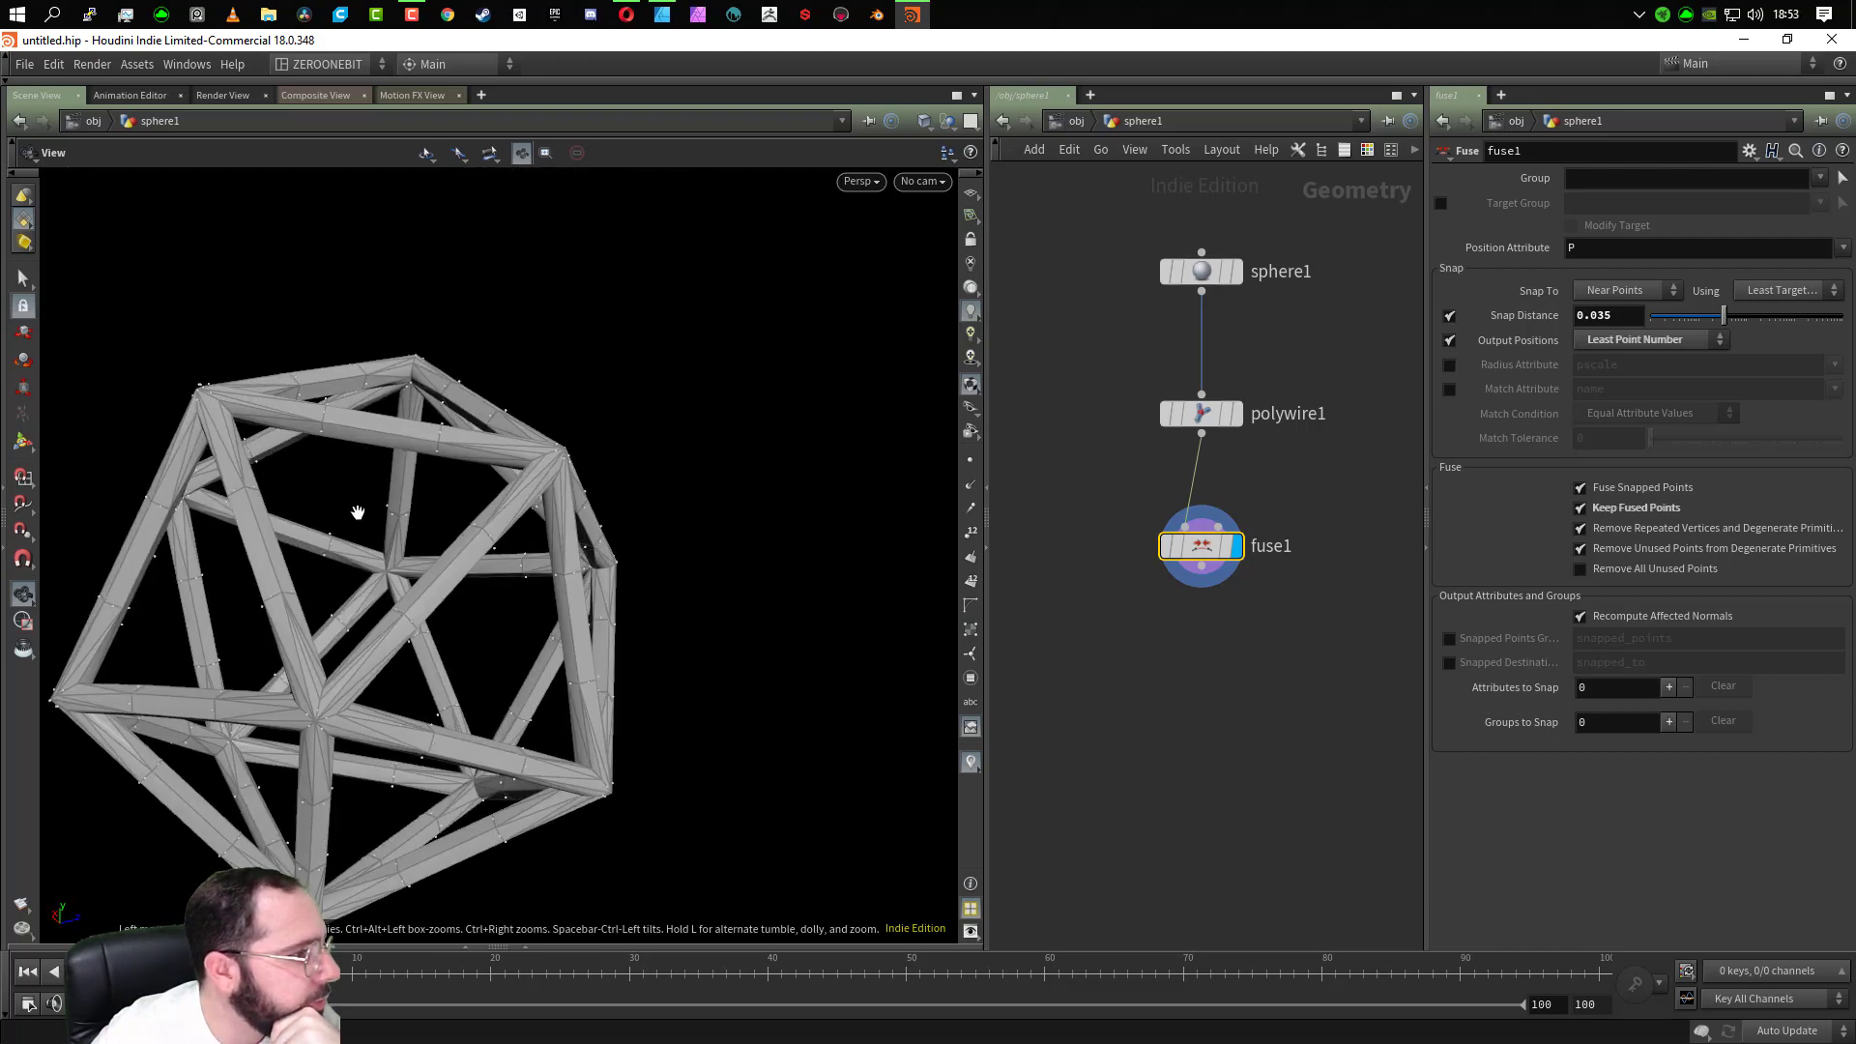
click(1581, 508)
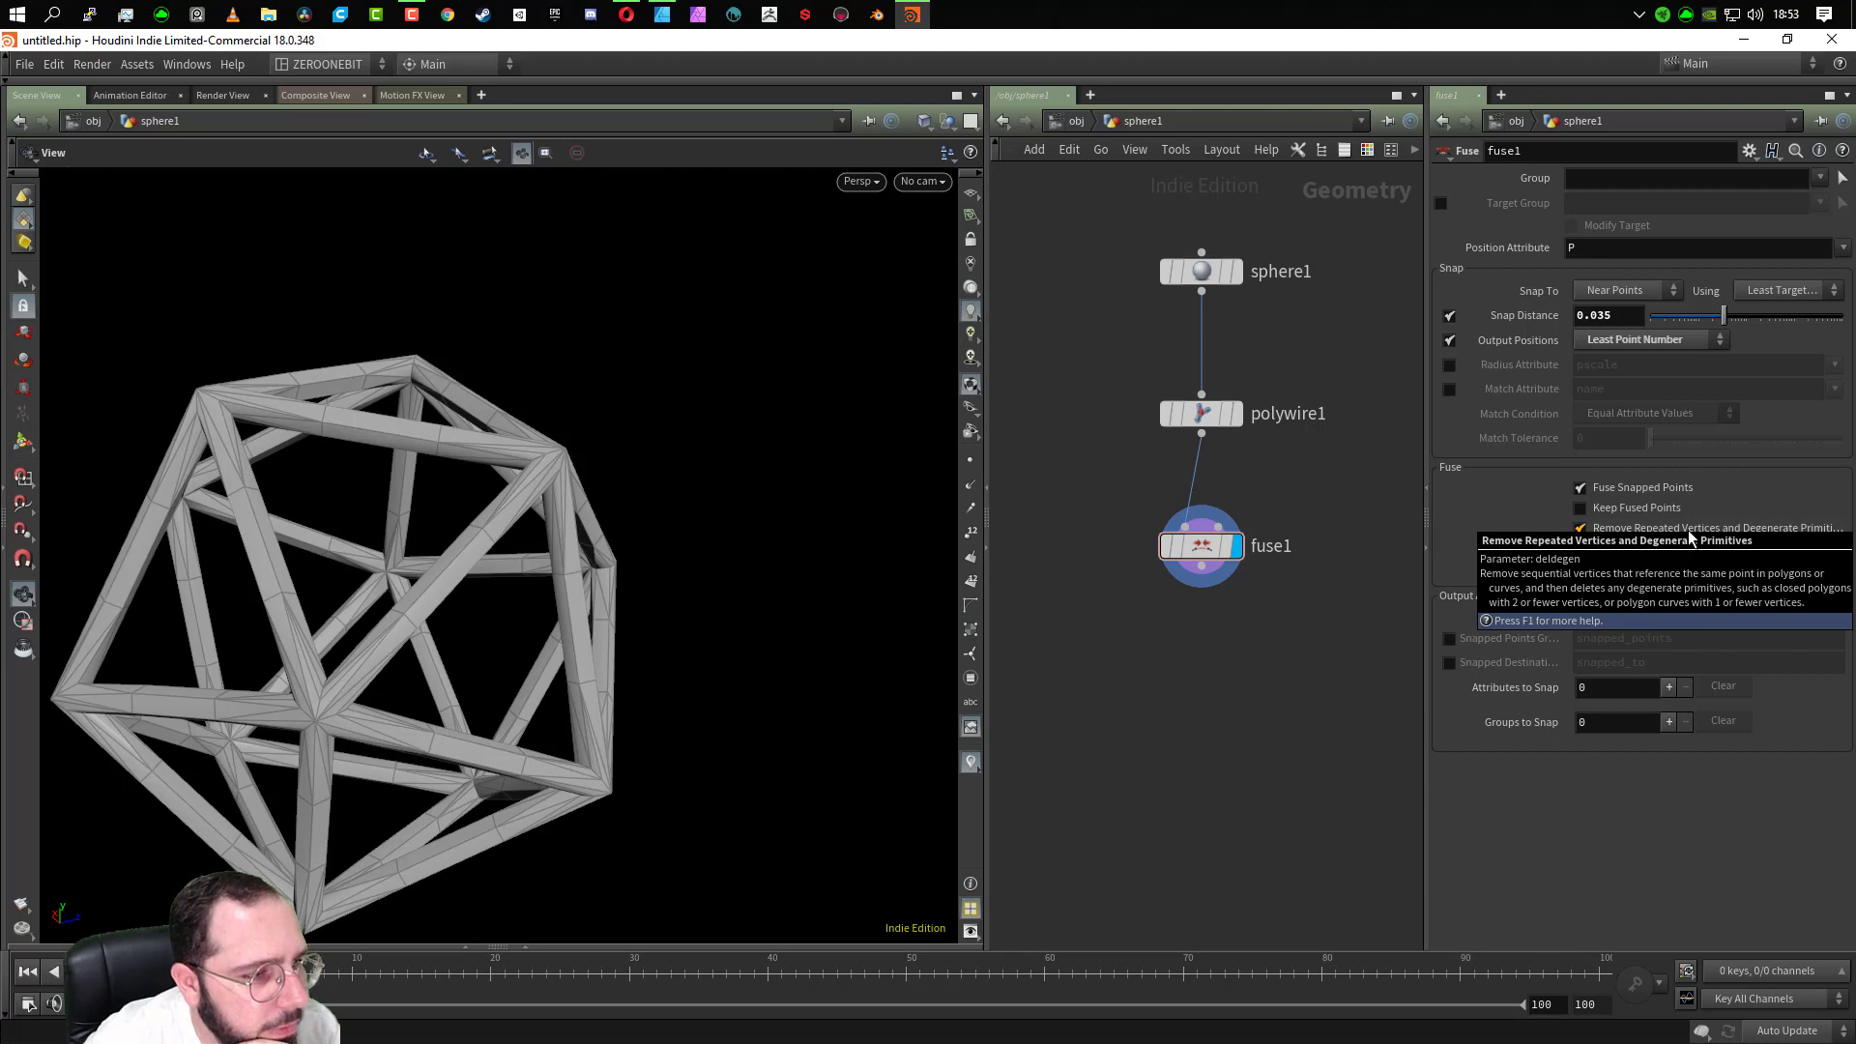
Select the sphere, PolyWire and Fuse nodes and lay them out in an evenly spaced column
drag(1135, 200, 1226, 664)
key(shift+l)
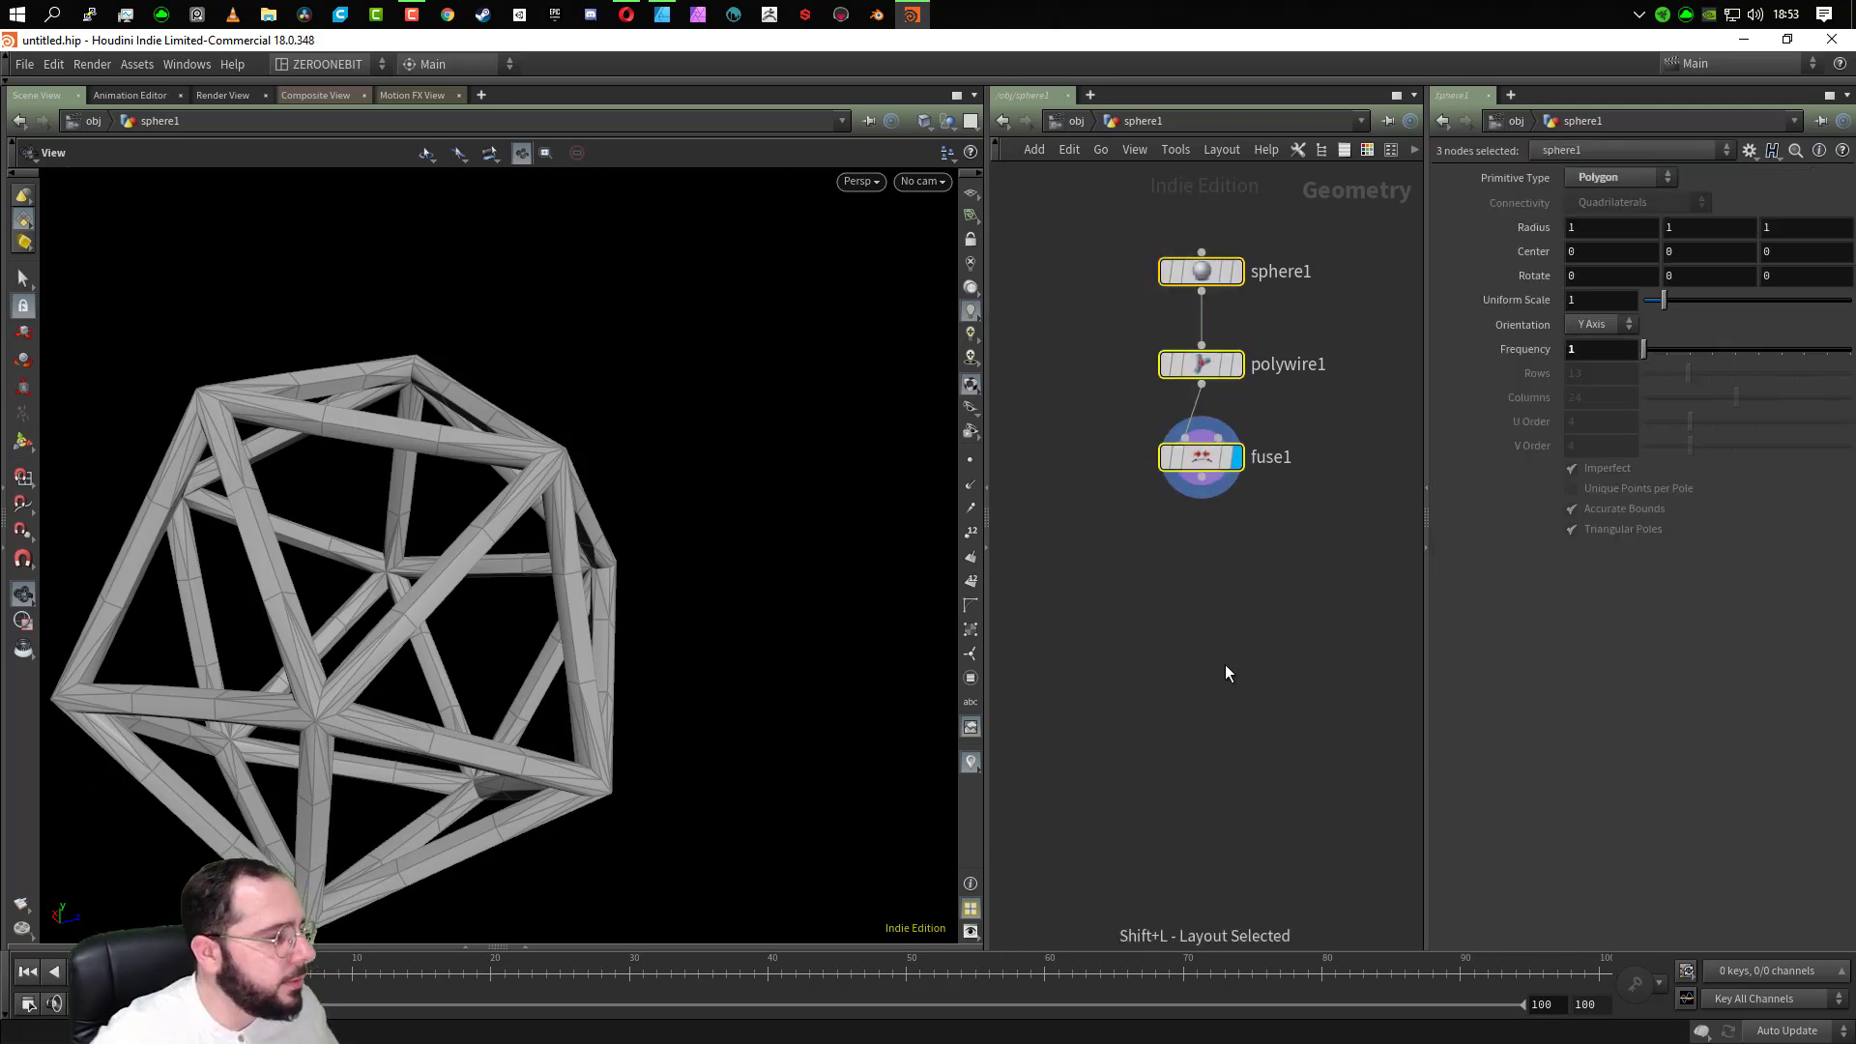
drag(654, 609, 569, 677)
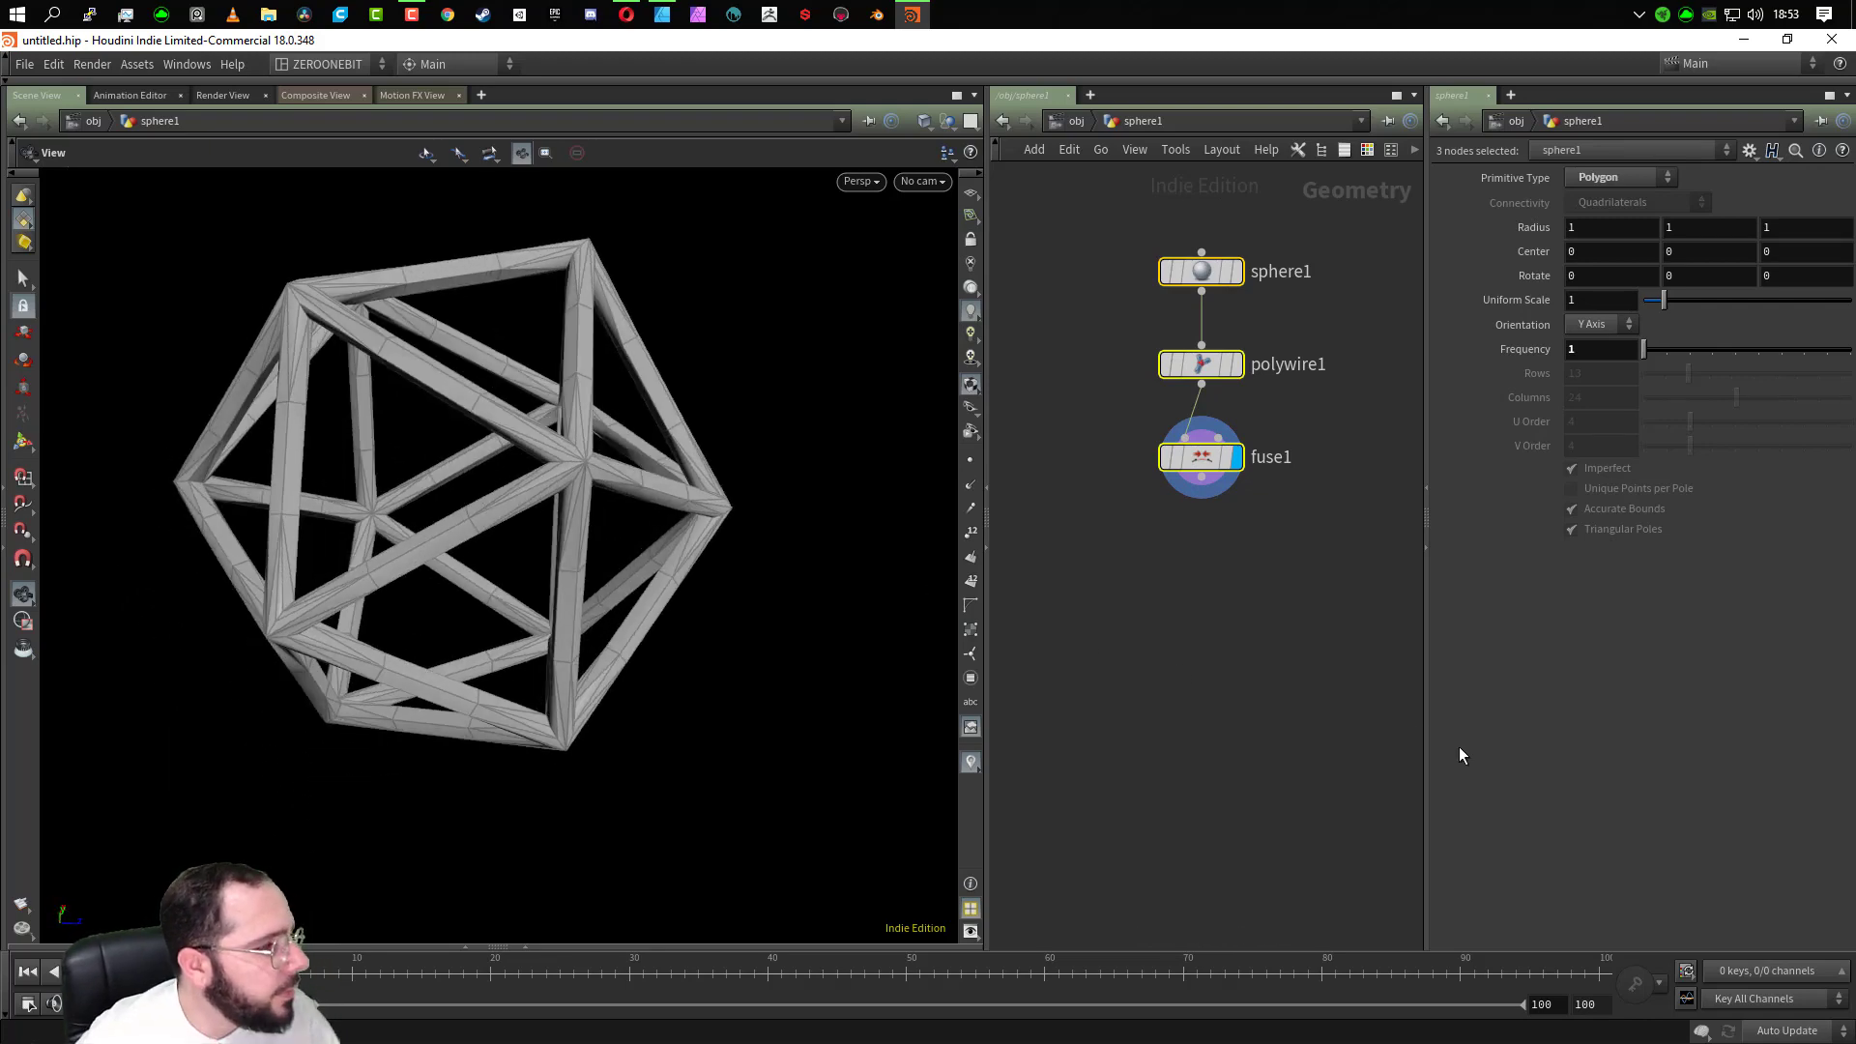
Add a Remesh node below the Fuse node, wire it to the Fuse output and display its result
key(Tab)
text(reme)
key(Return)
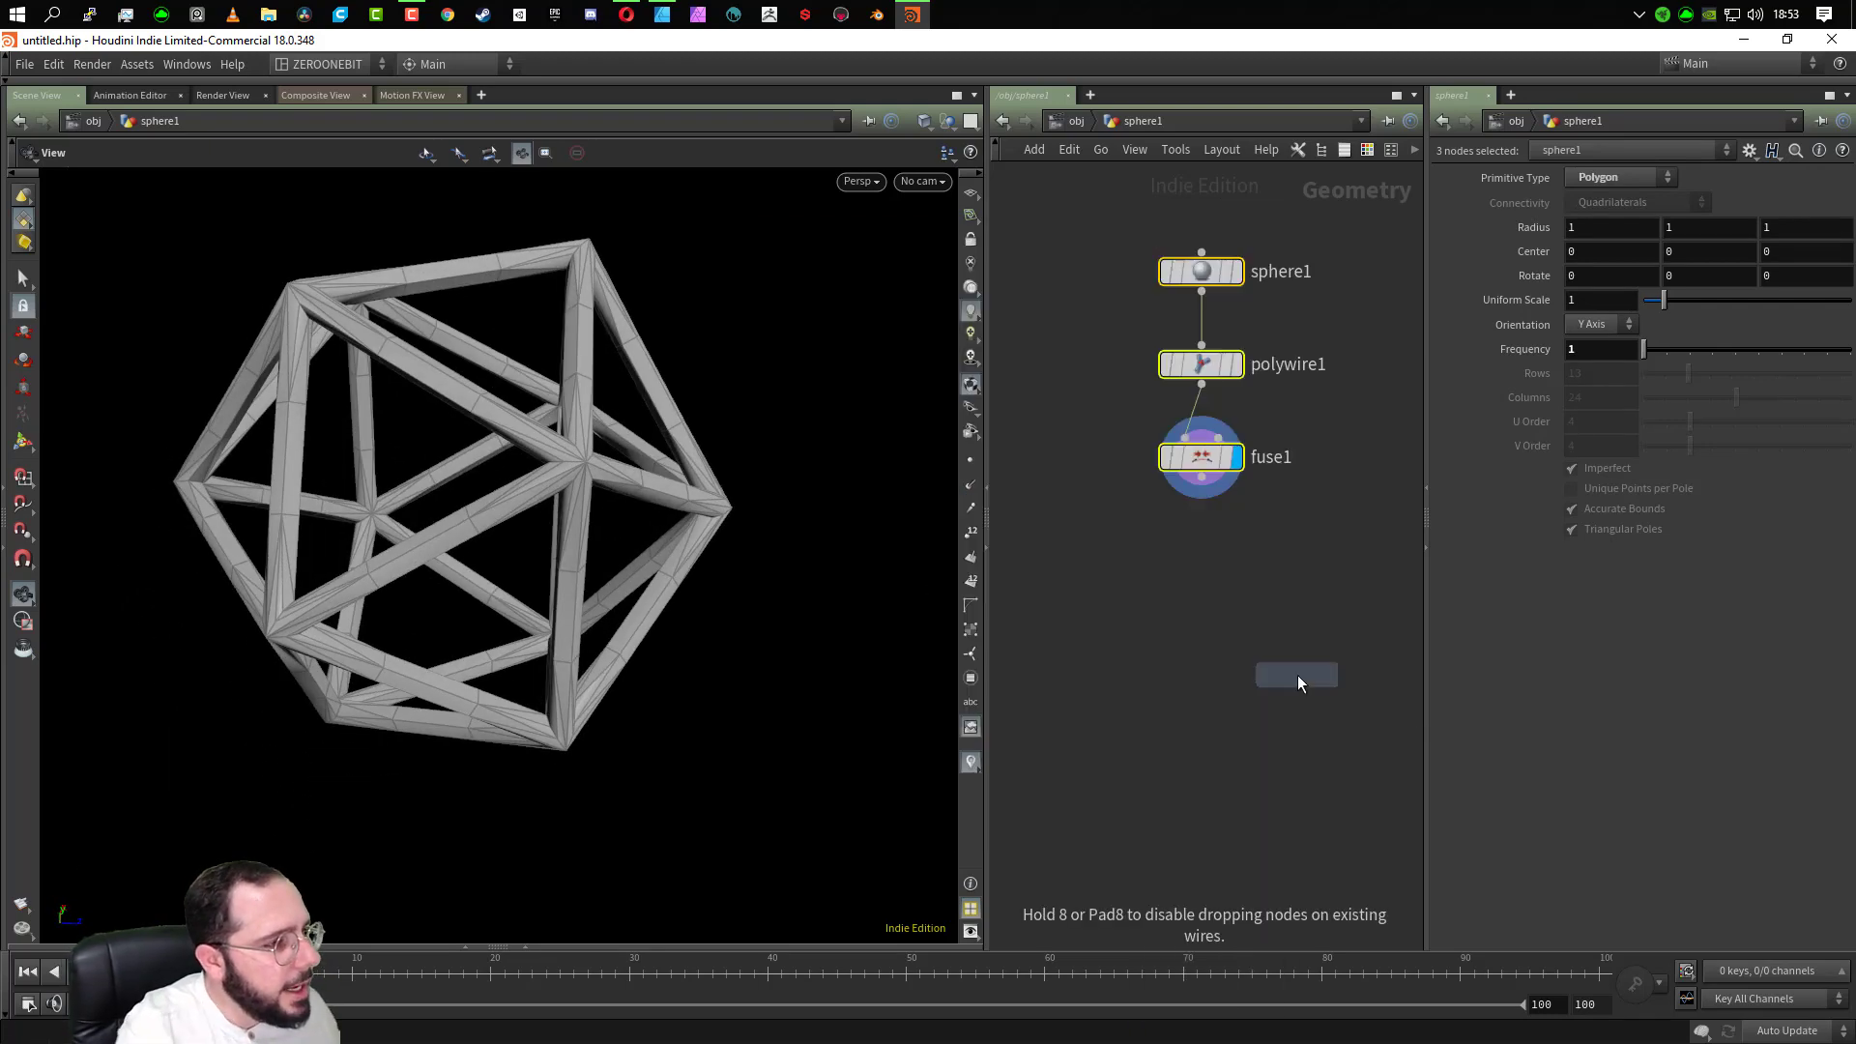
click(1209, 559)
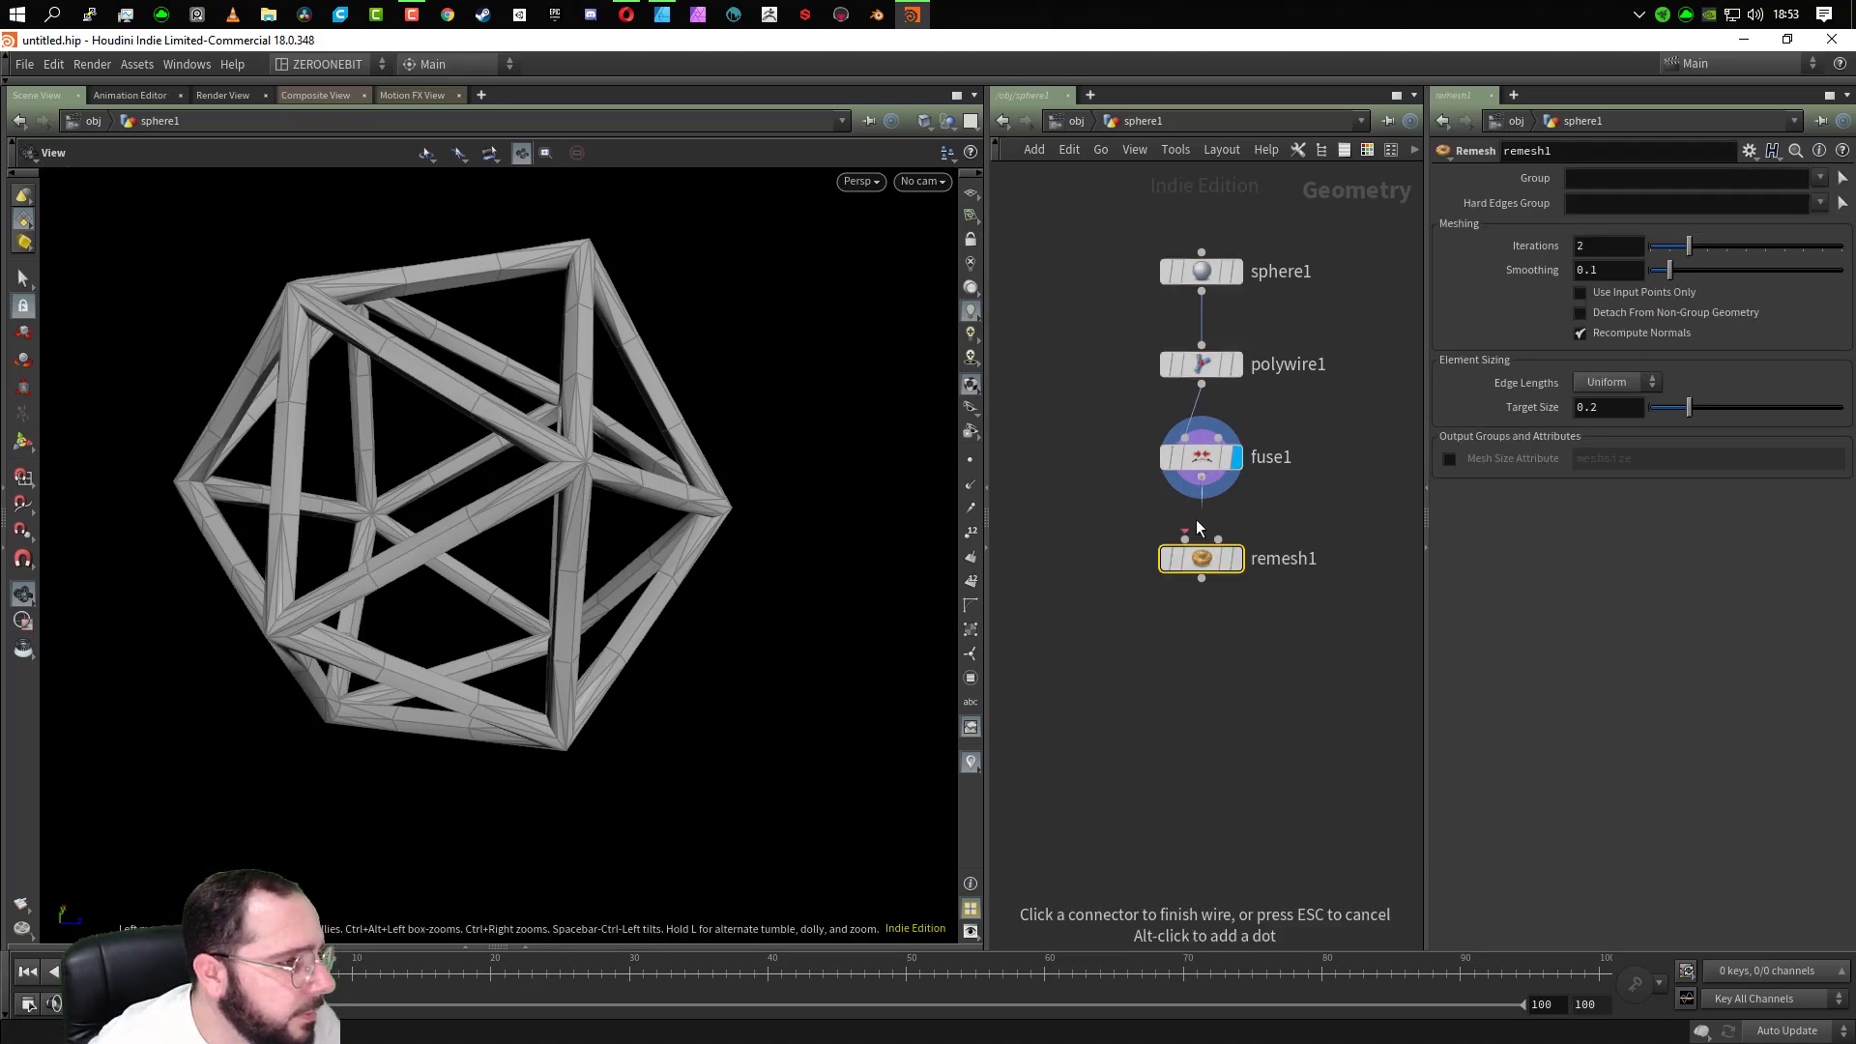
click(1238, 559)
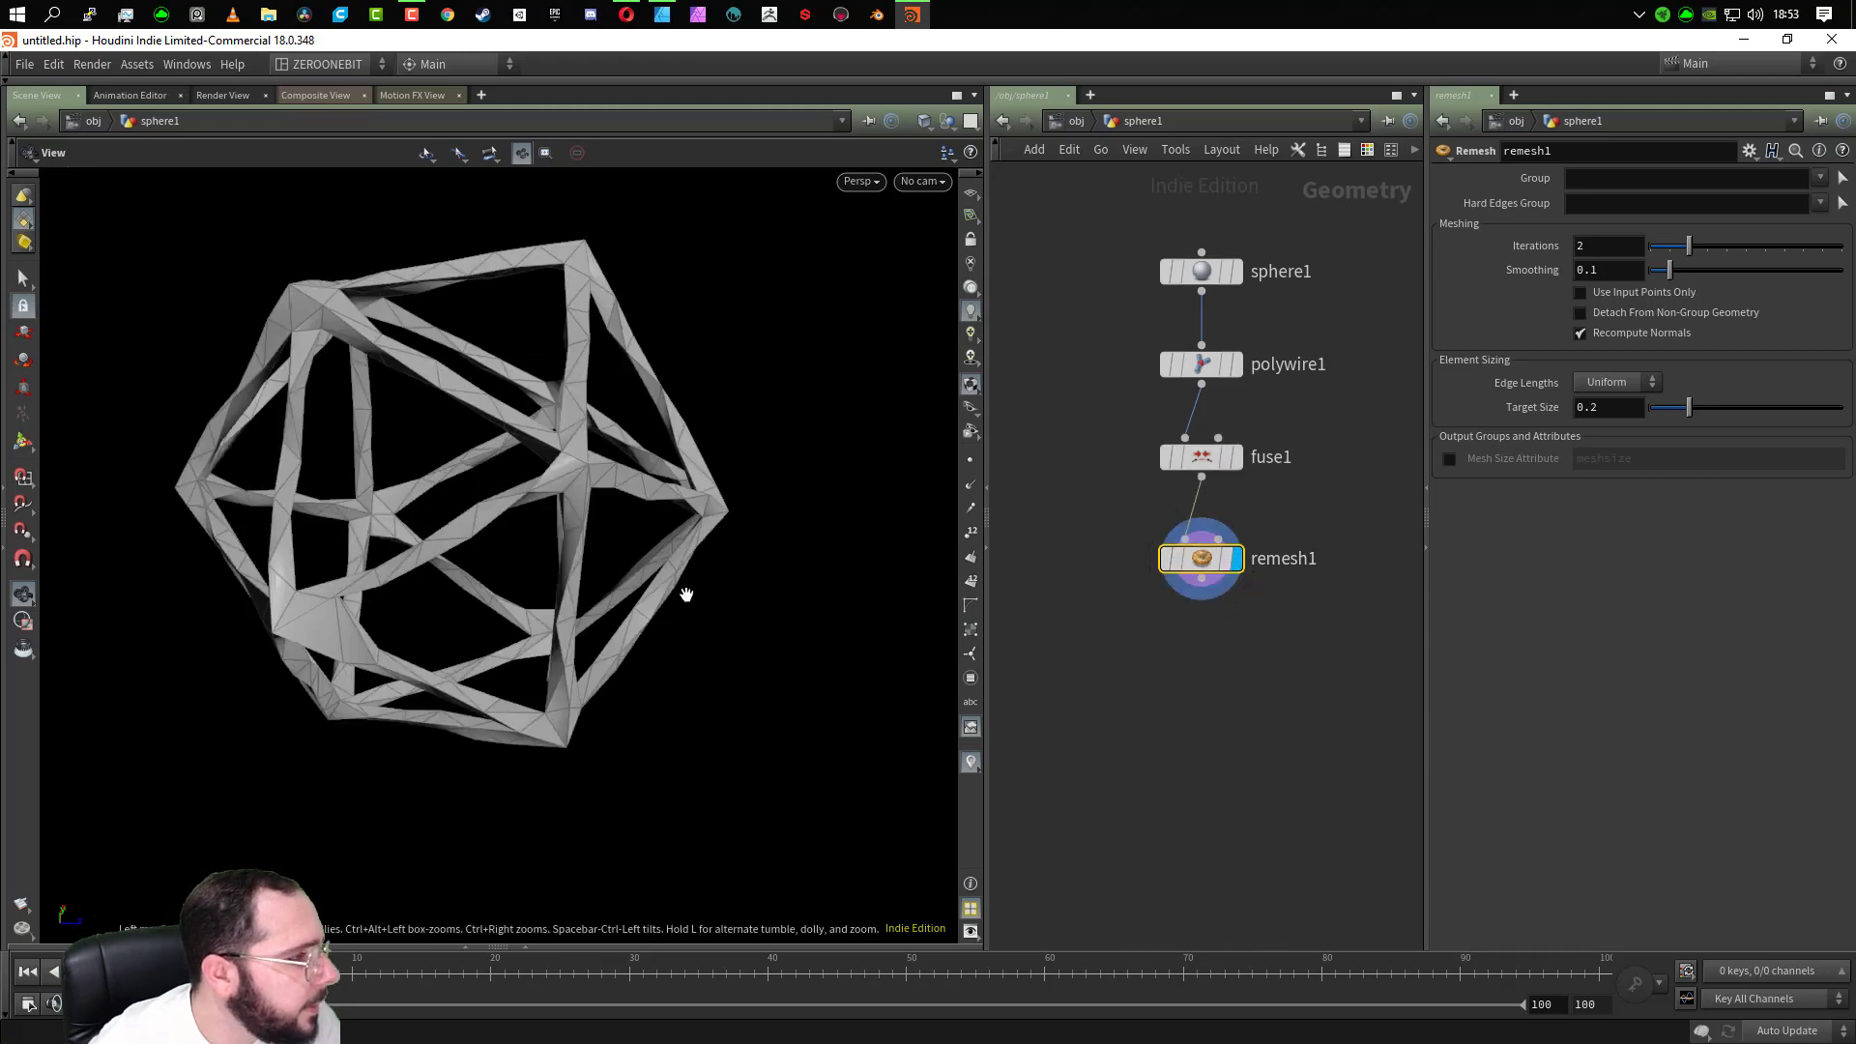
drag(684, 593, 703, 540)
Set the Remesh node's target size to 0.02 and inspect the denser mesh up close
click(1624, 407)
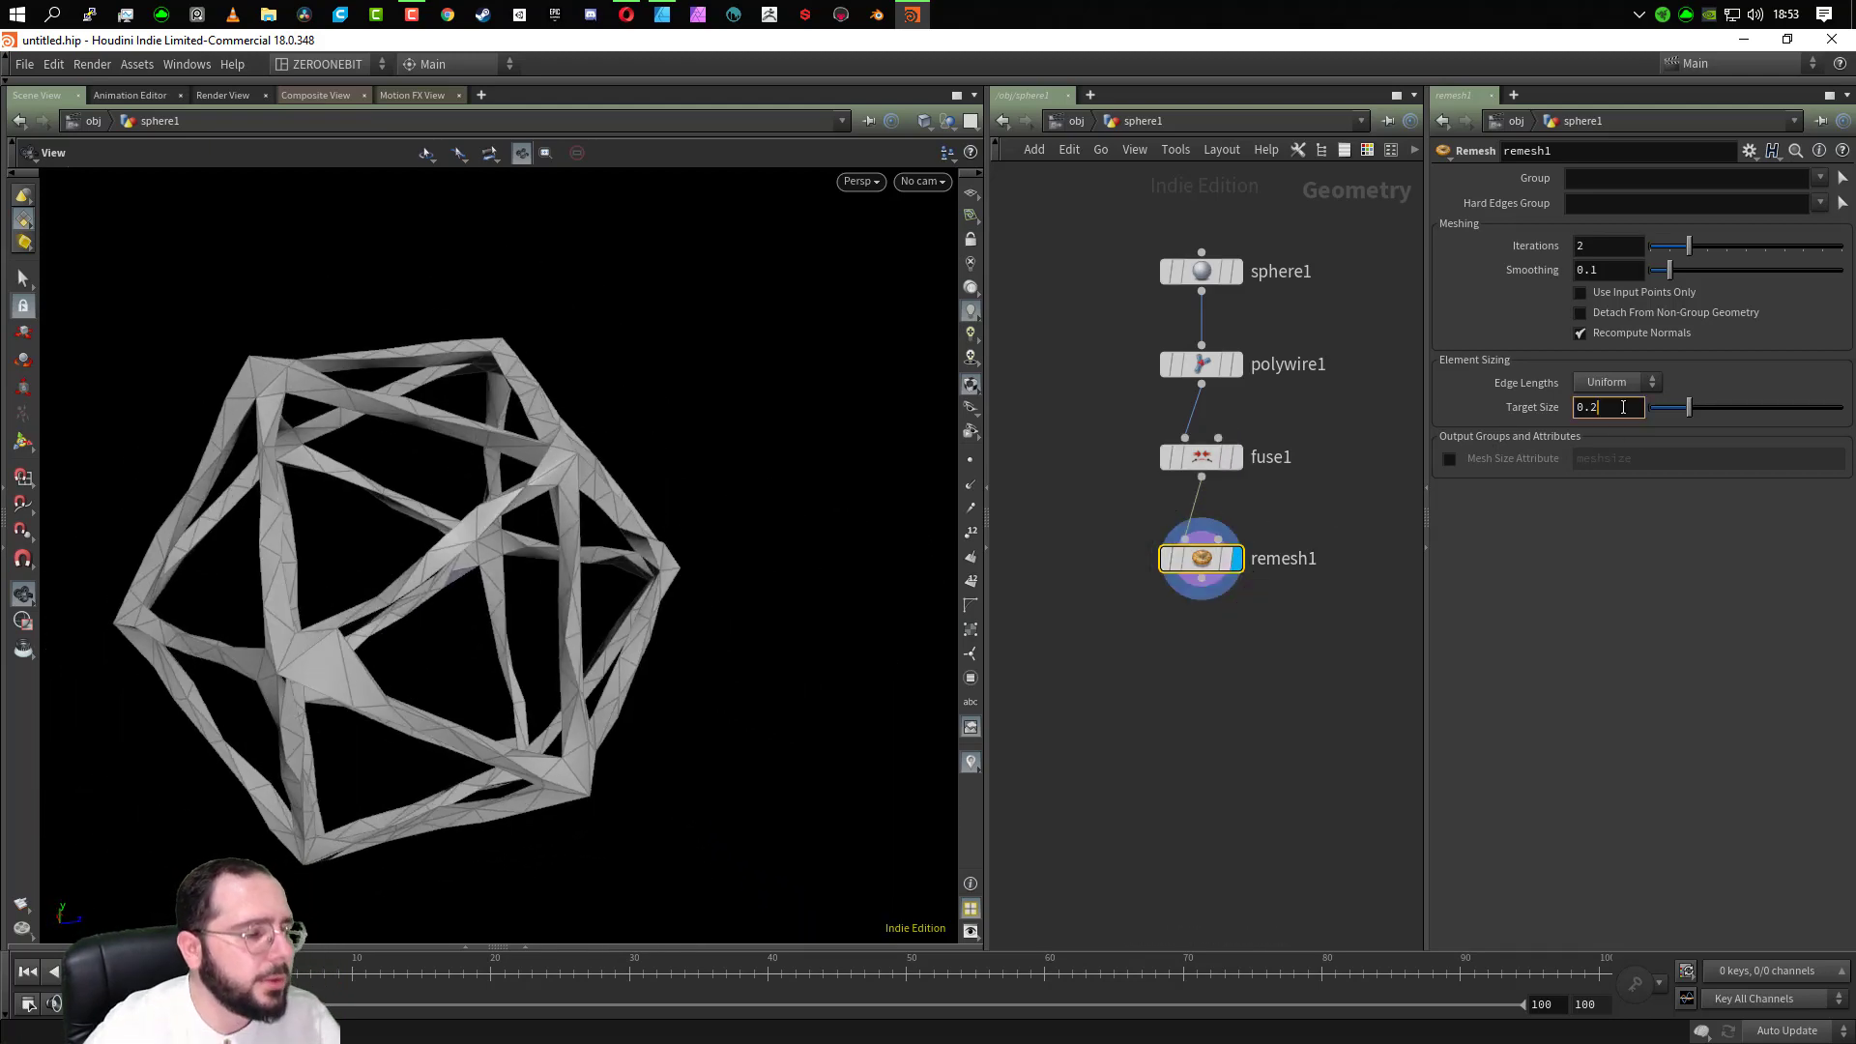
text(.0)
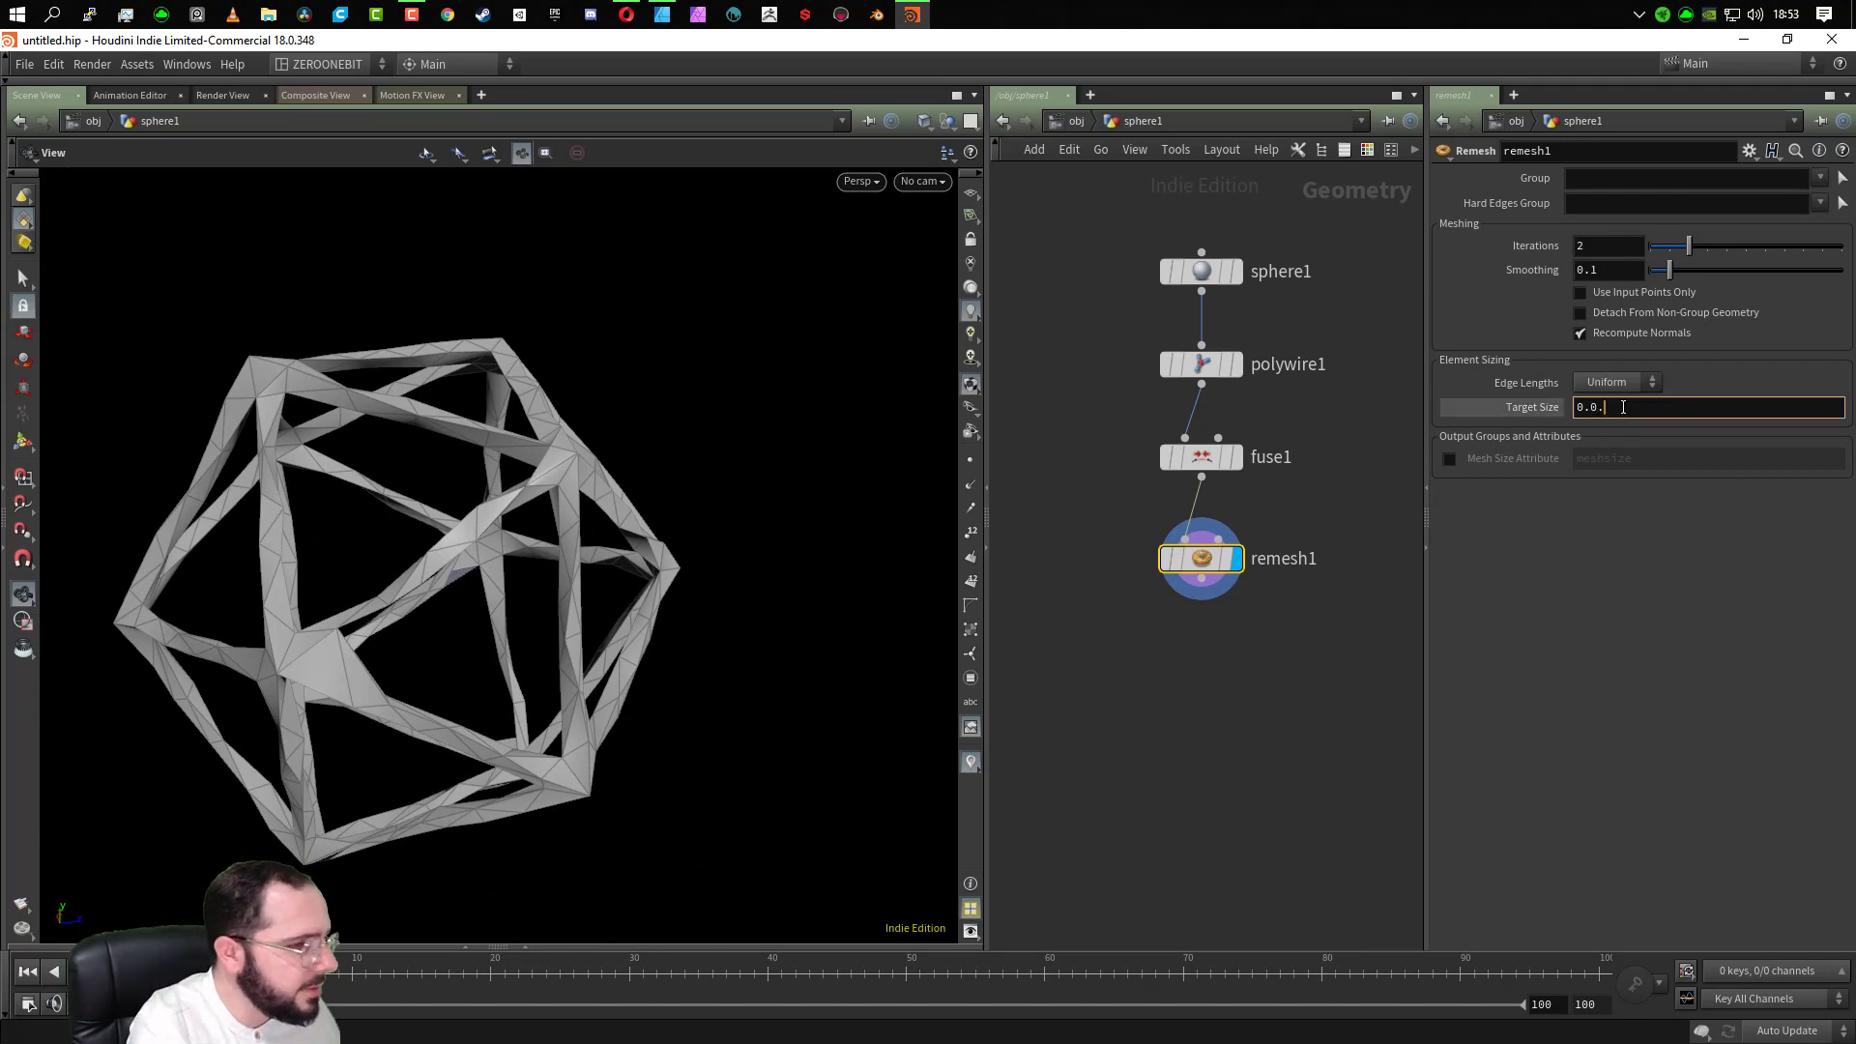
text(2)
key(Return)
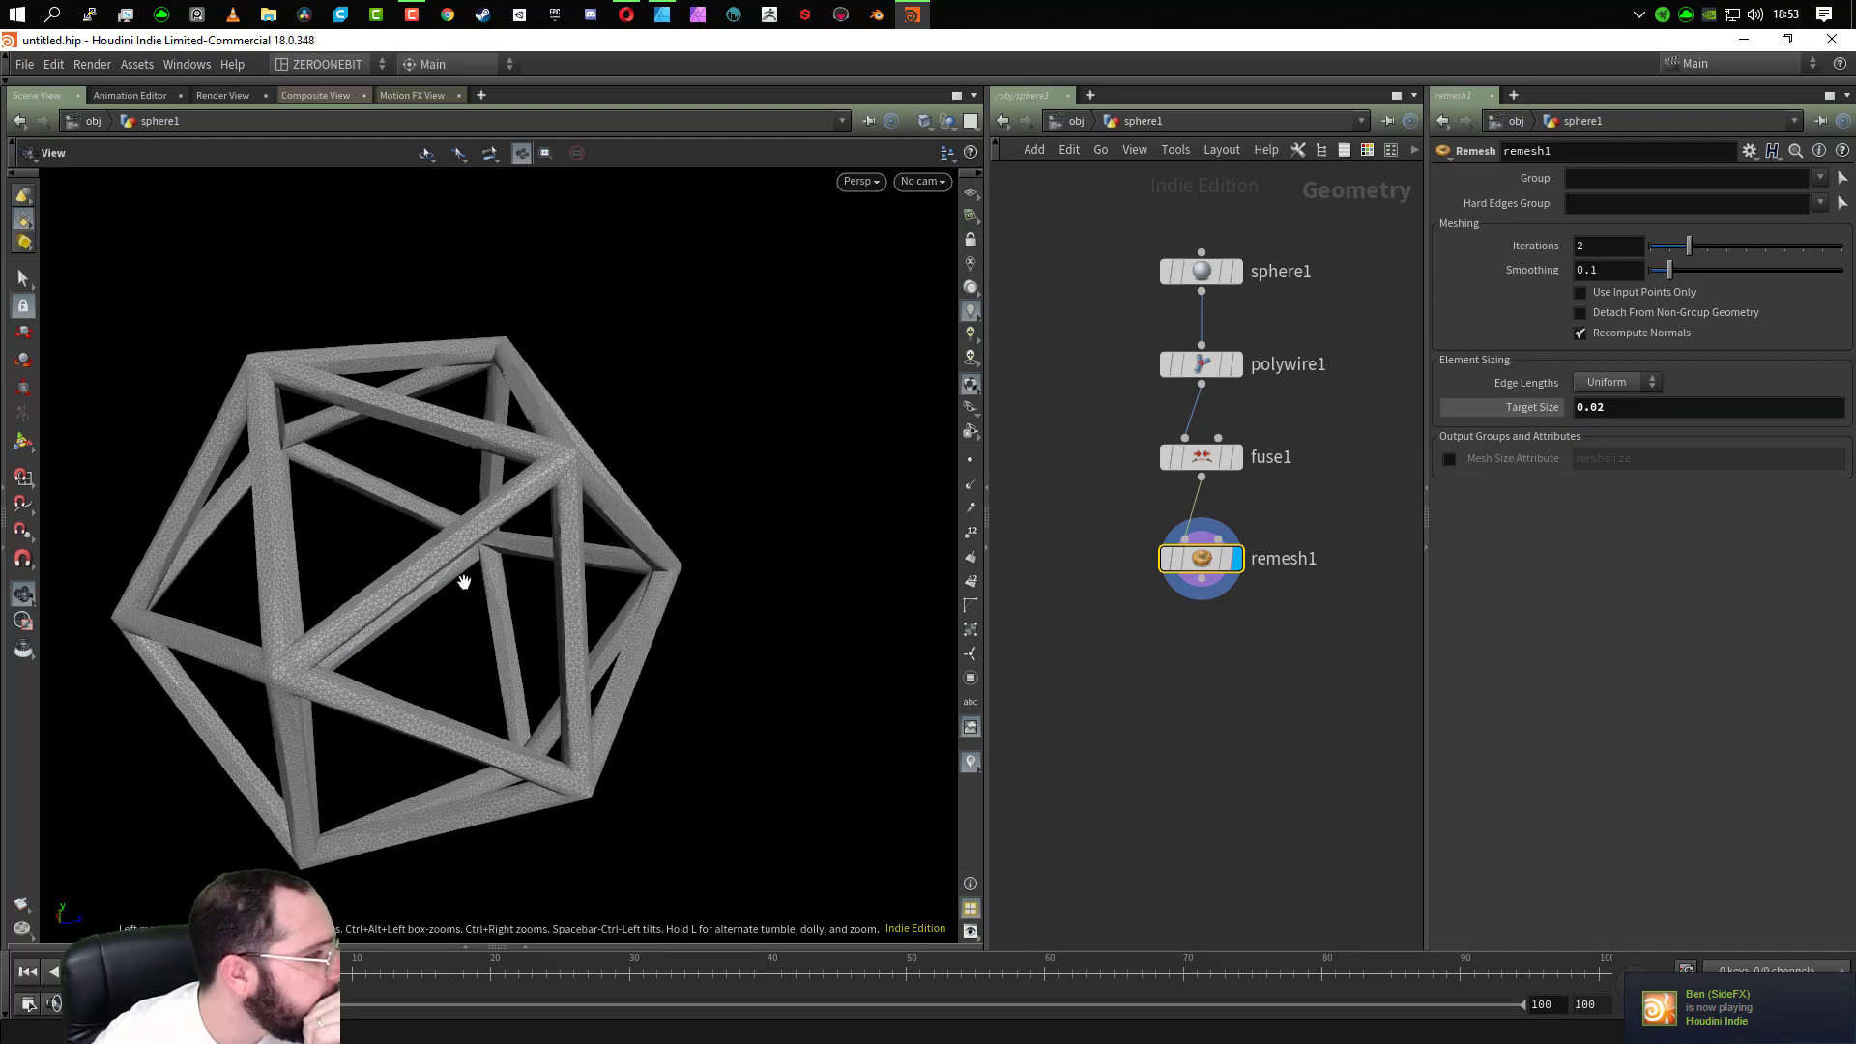
scroll(463, 571, up, 6)
drag(465, 541, 406, 352)
drag(228, 438, 356, 339)
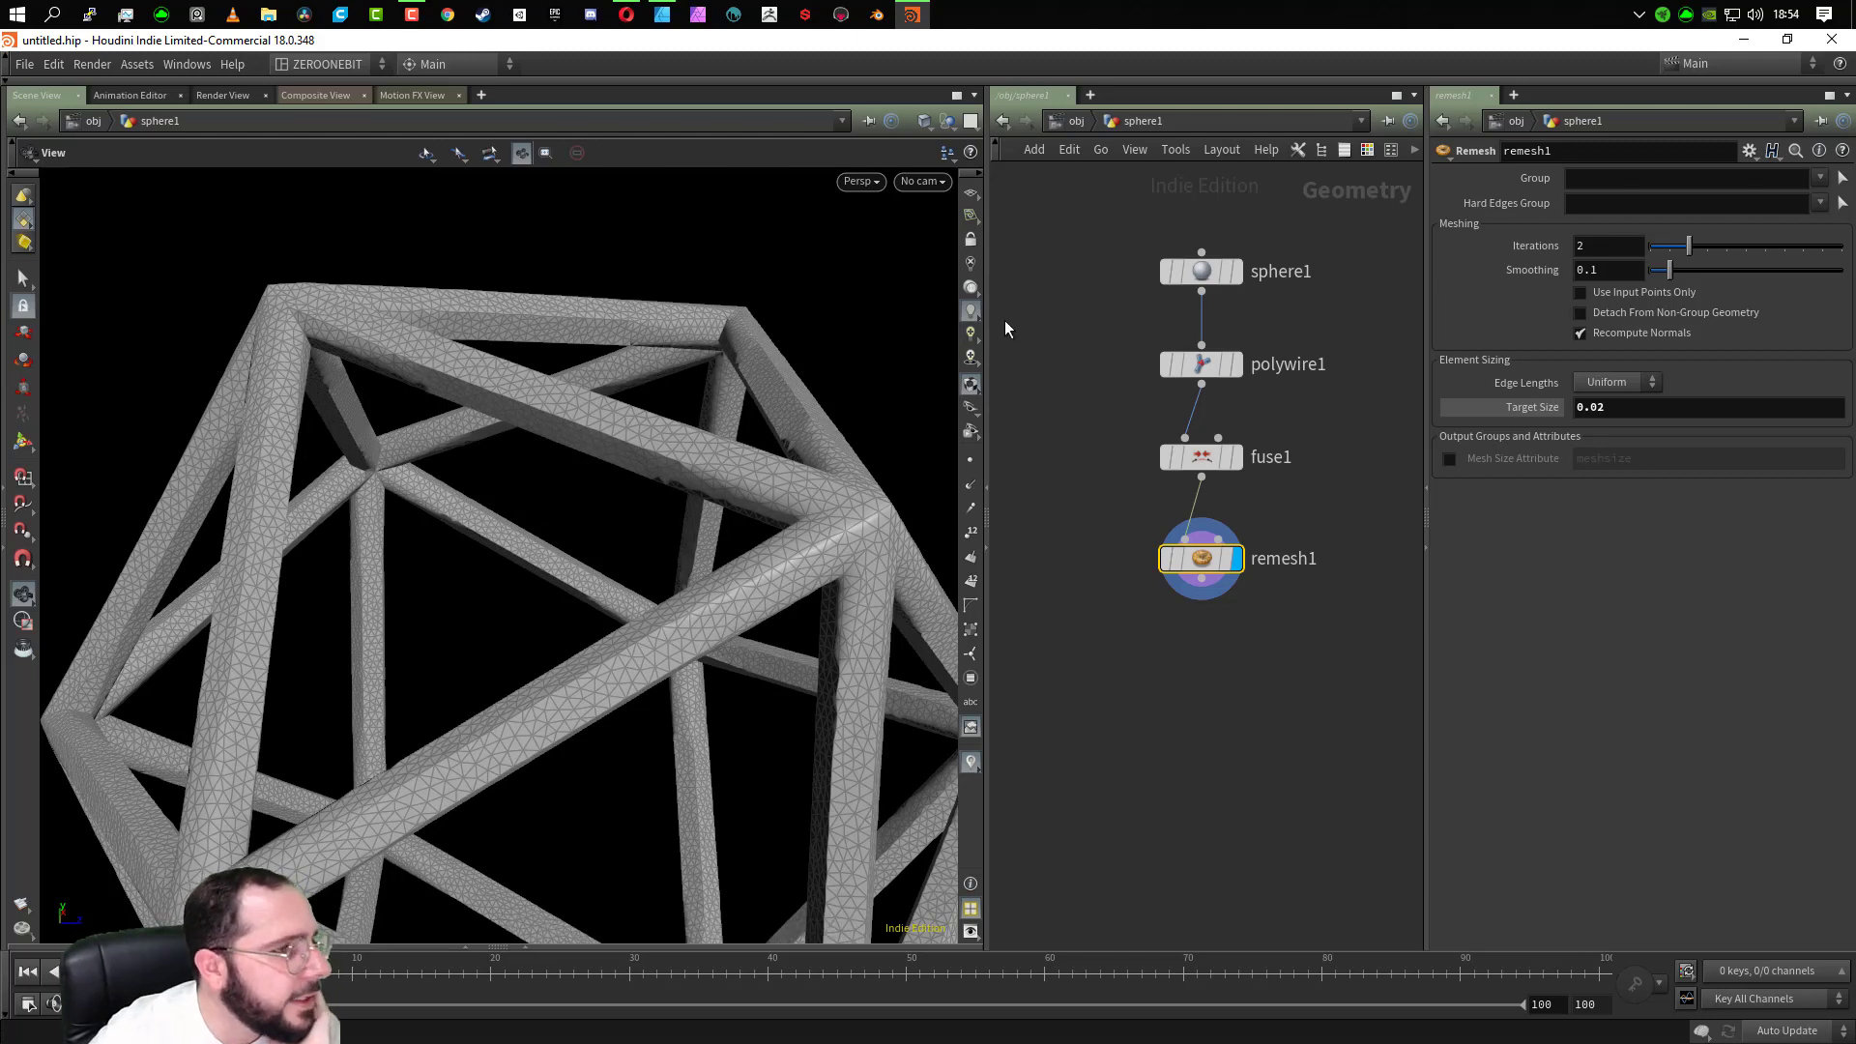
Set the Remesh smoothing to 1 and iterations to 3, and inspect the rounded beams and joints
click(1627, 269)
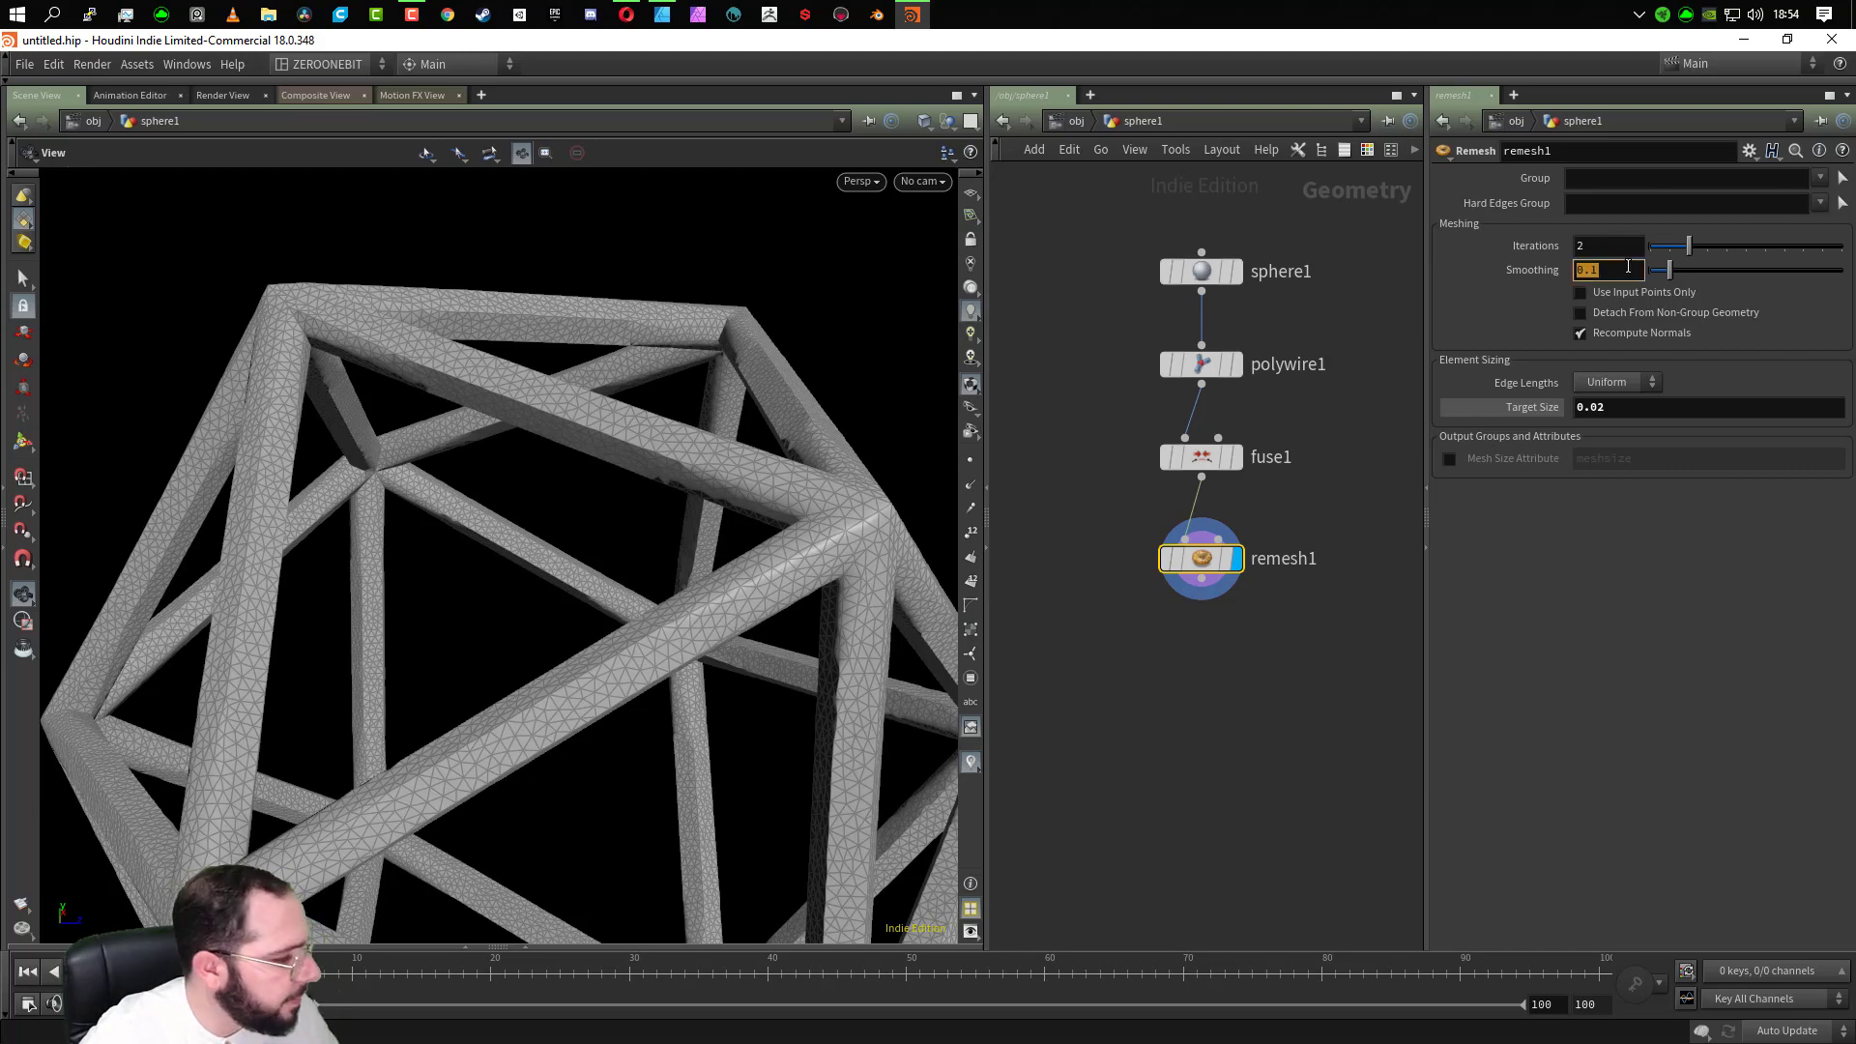
text(1)
key(Return)
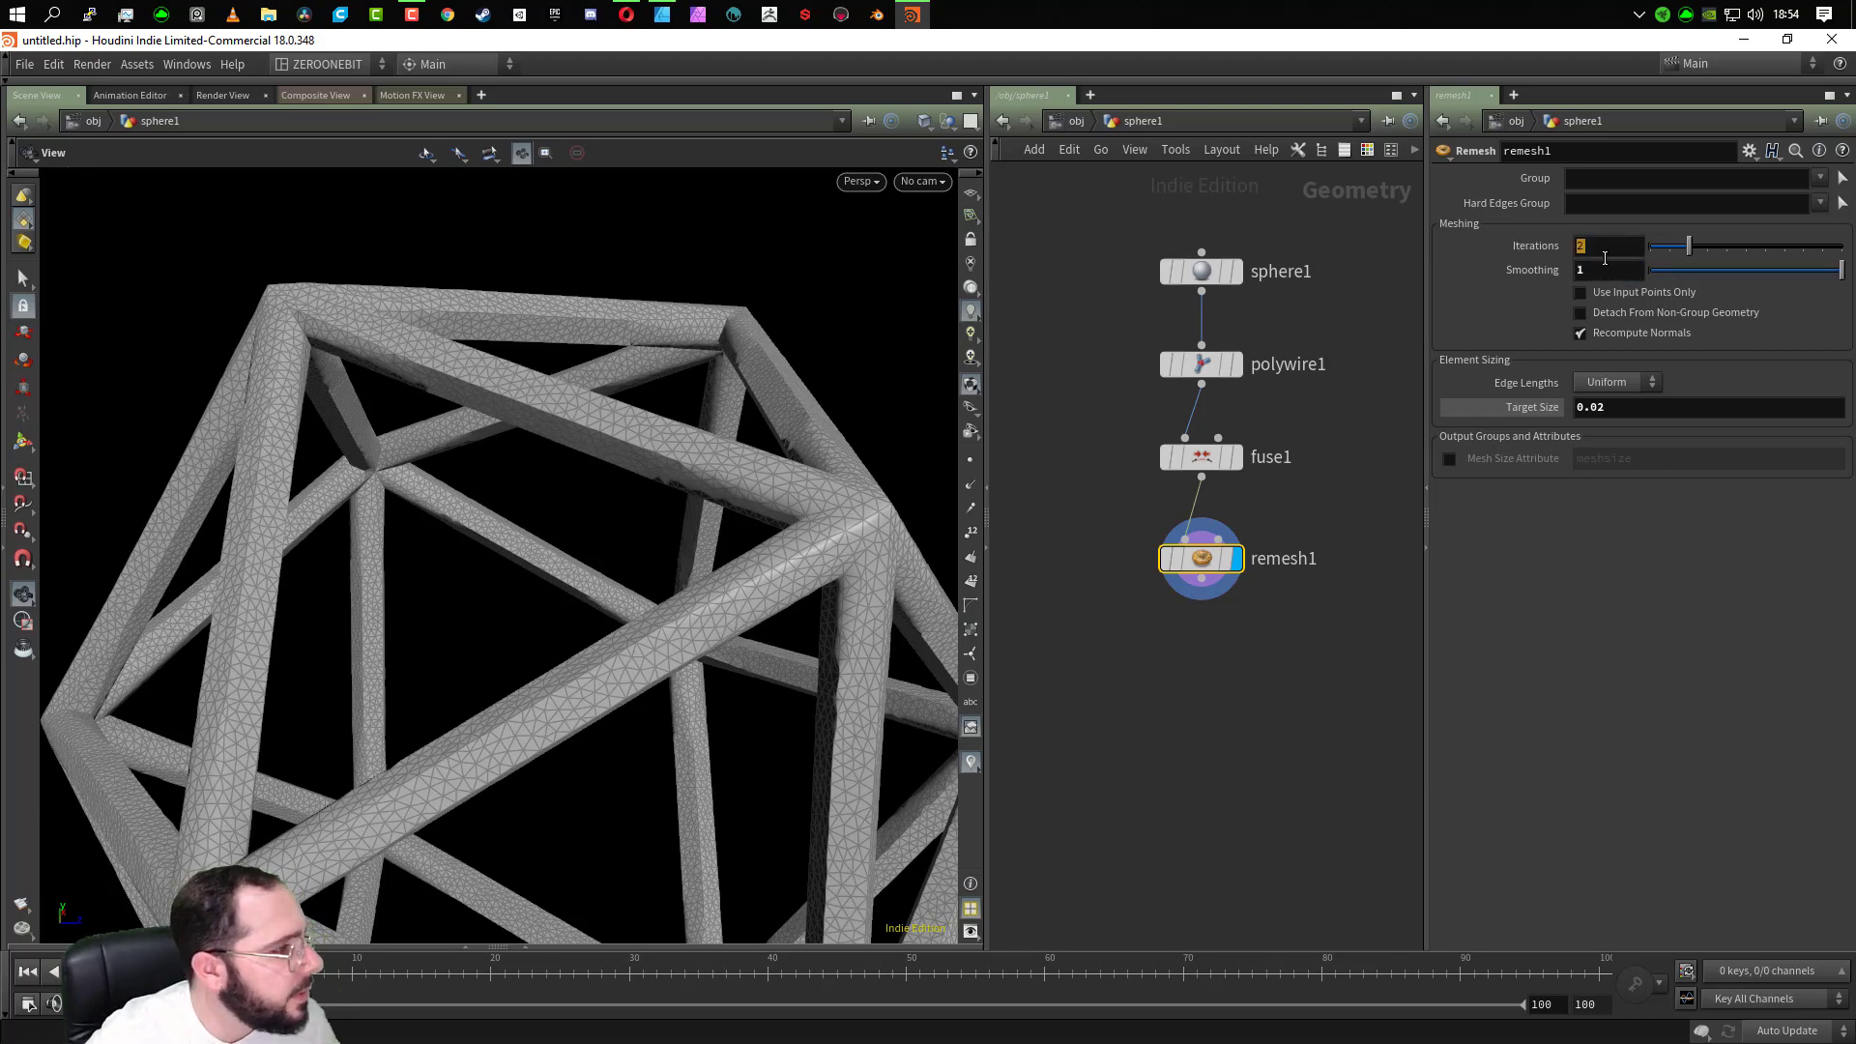
click(1603, 253)
key(Return)
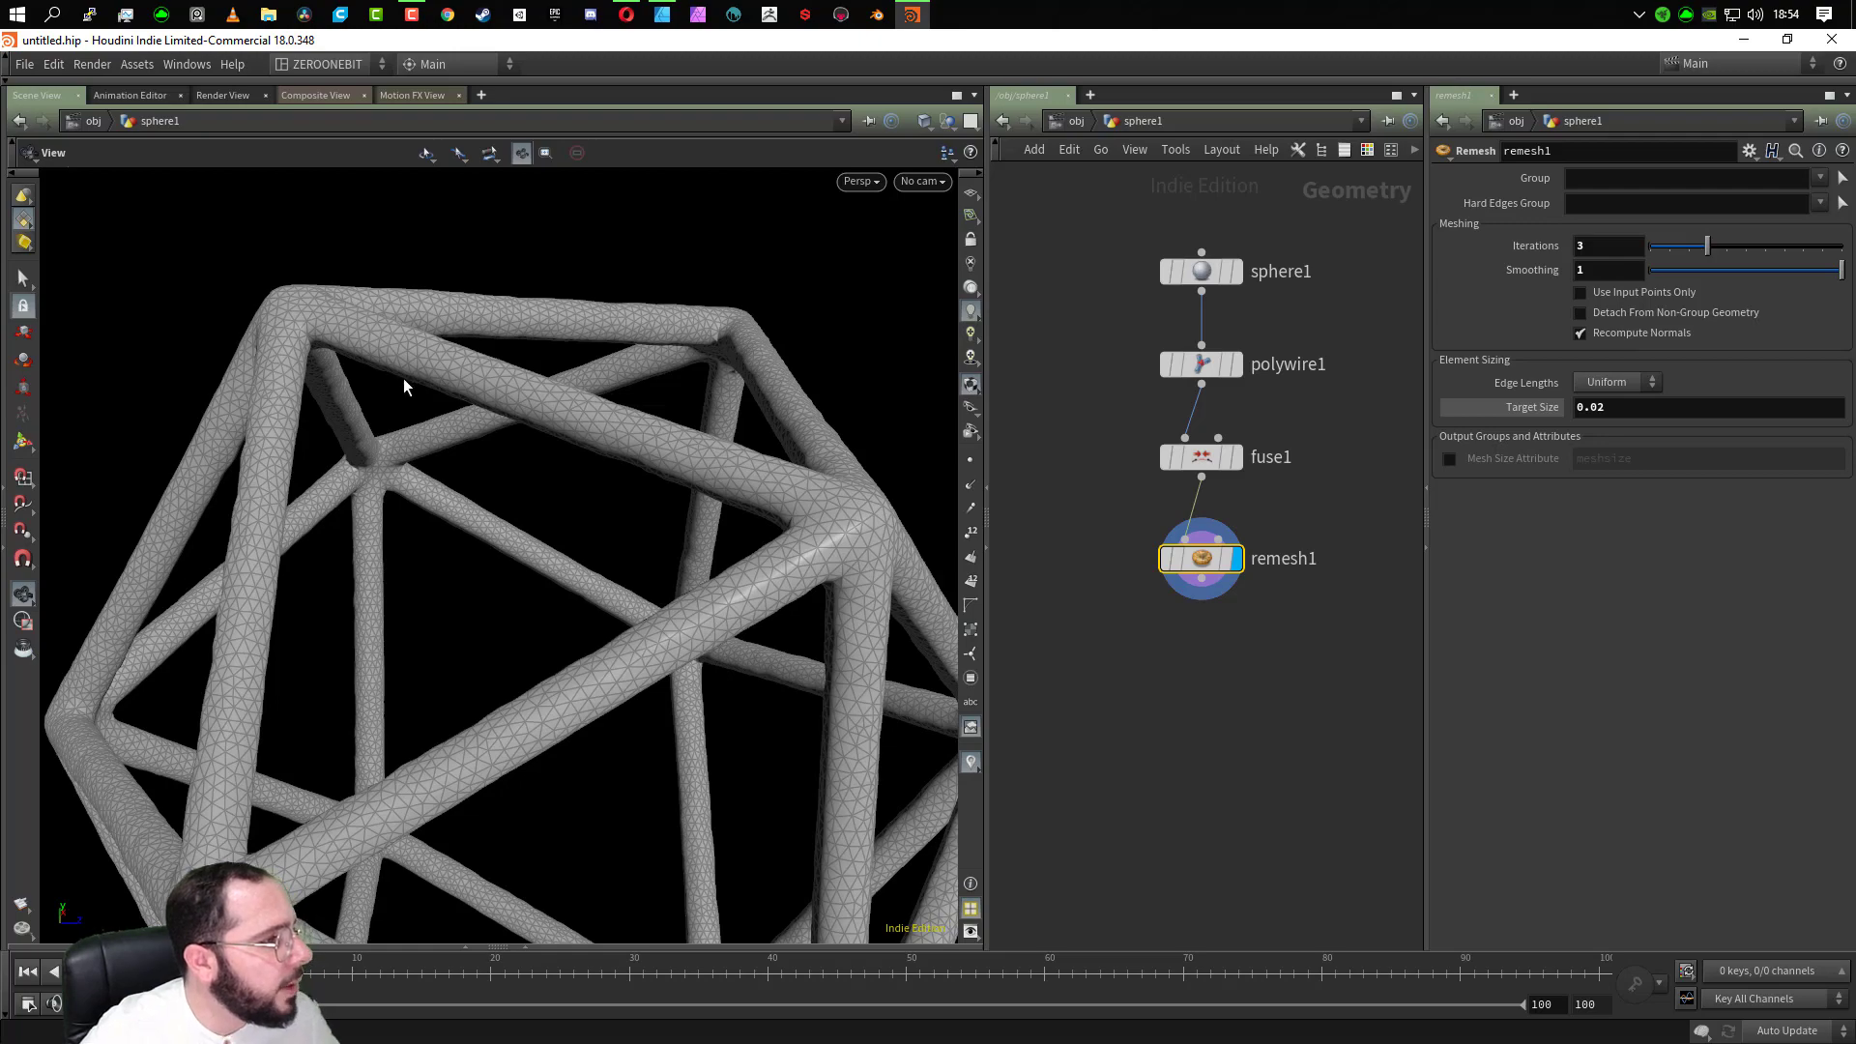
drag(746, 580, 666, 684)
scroll(663, 682, down, 2)
middle_drag(649, 672, 654, 588)
mouse_move(650, 613)
mouse_down()
mouse_move(638, 635)
mouse_move(624, 614)
mouse_up()
middle_drag(625, 614, 625, 594)
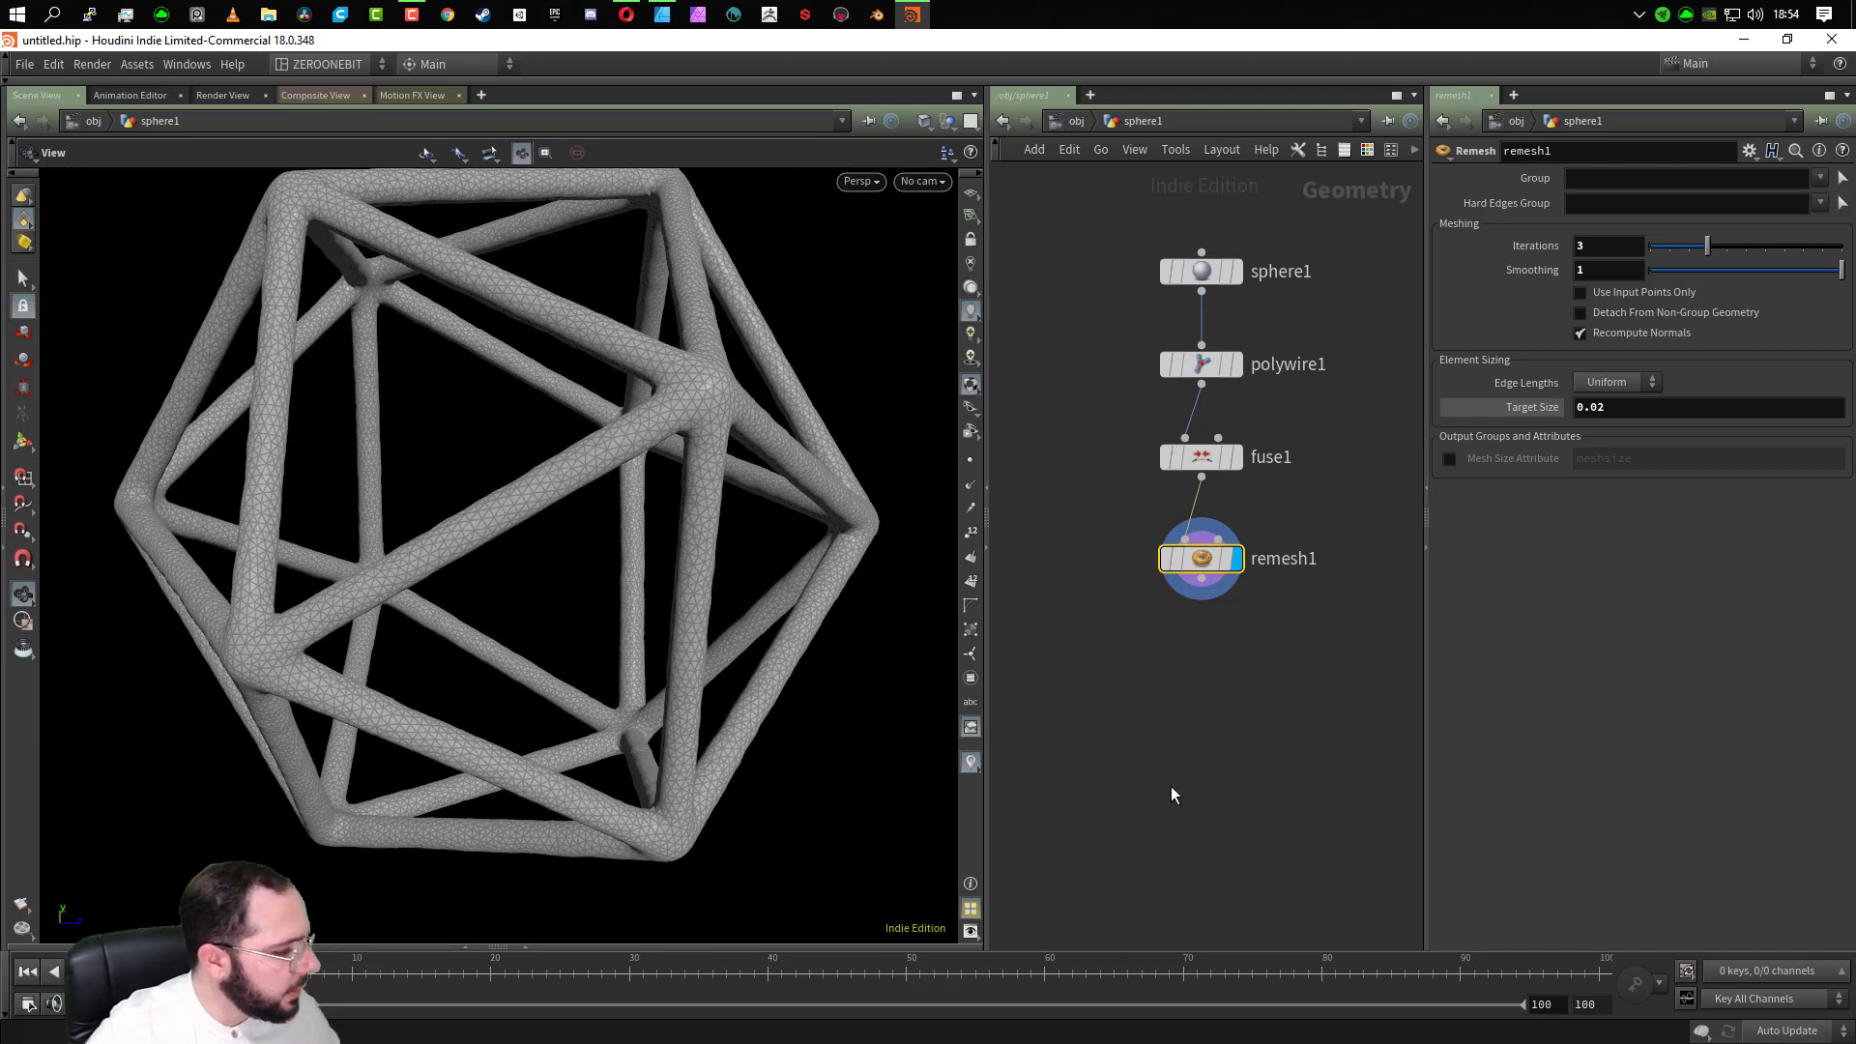
Add a Color node below the Remesh node, connect it to the Remesh output and display its result
key(Tab)
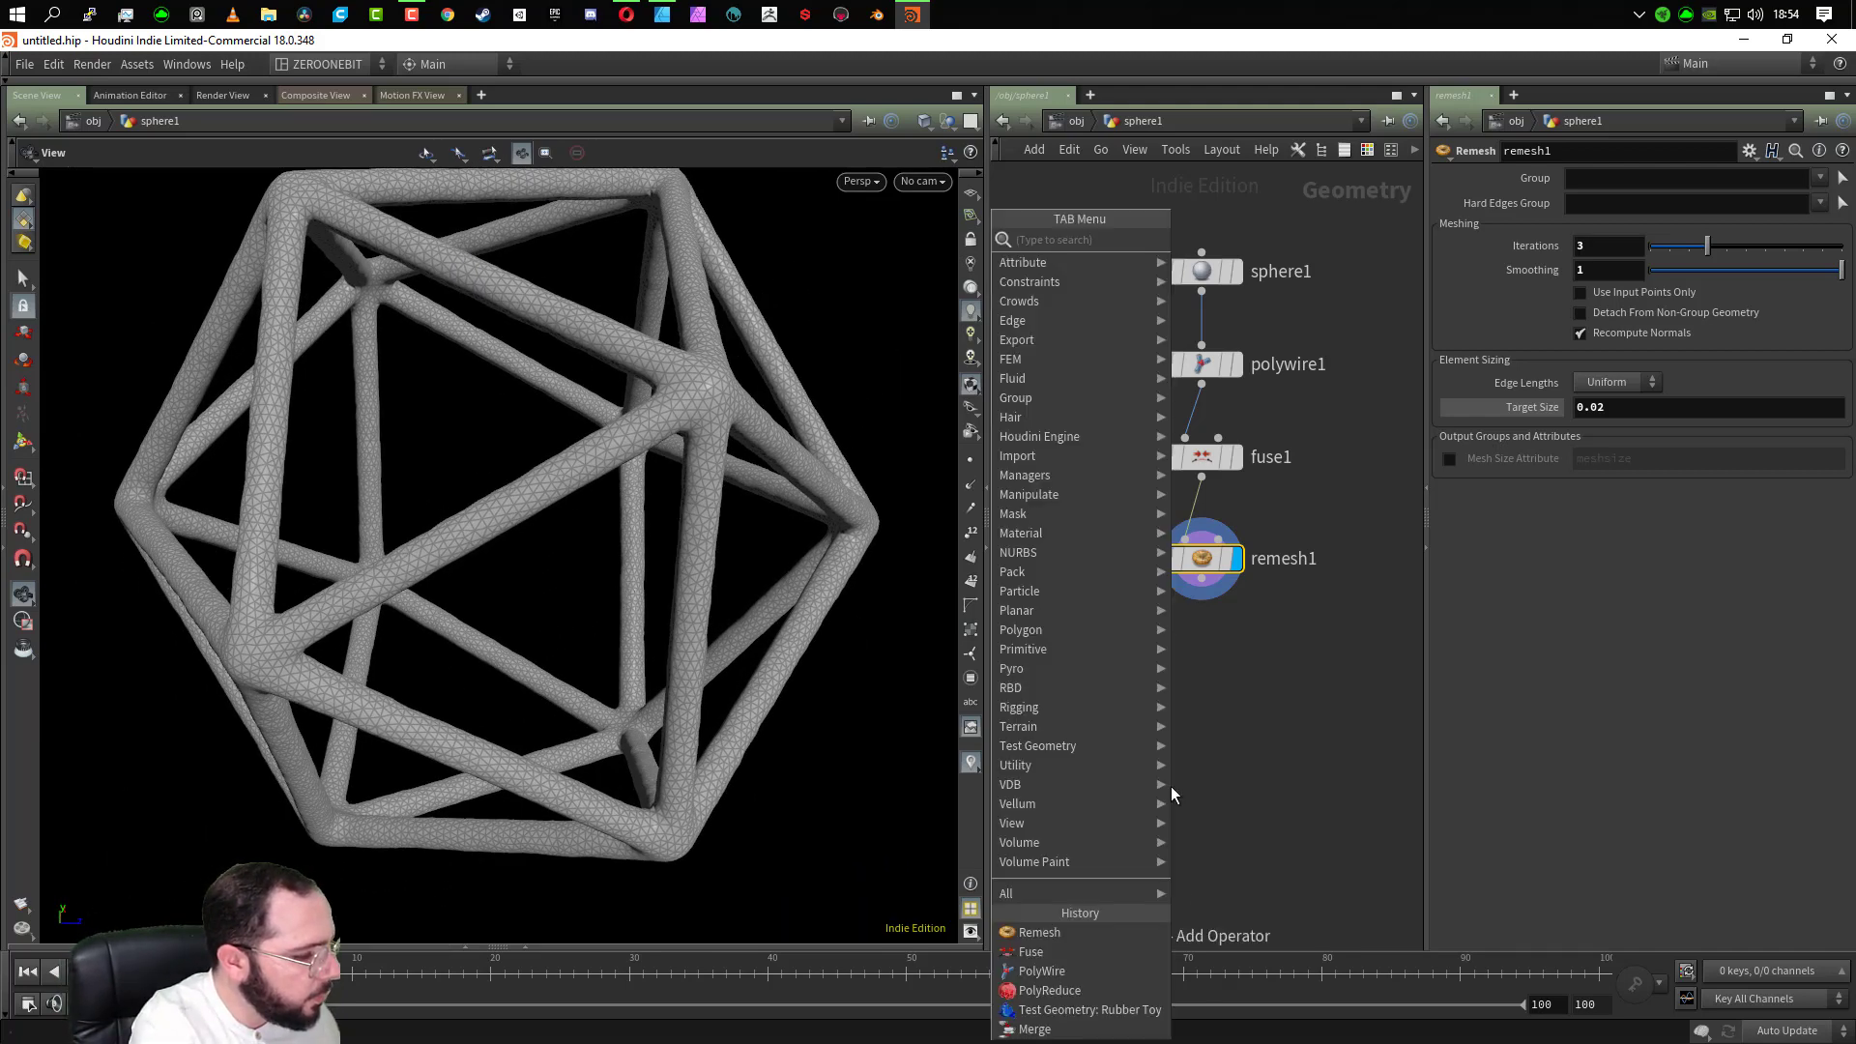
text(color)
key(Return)
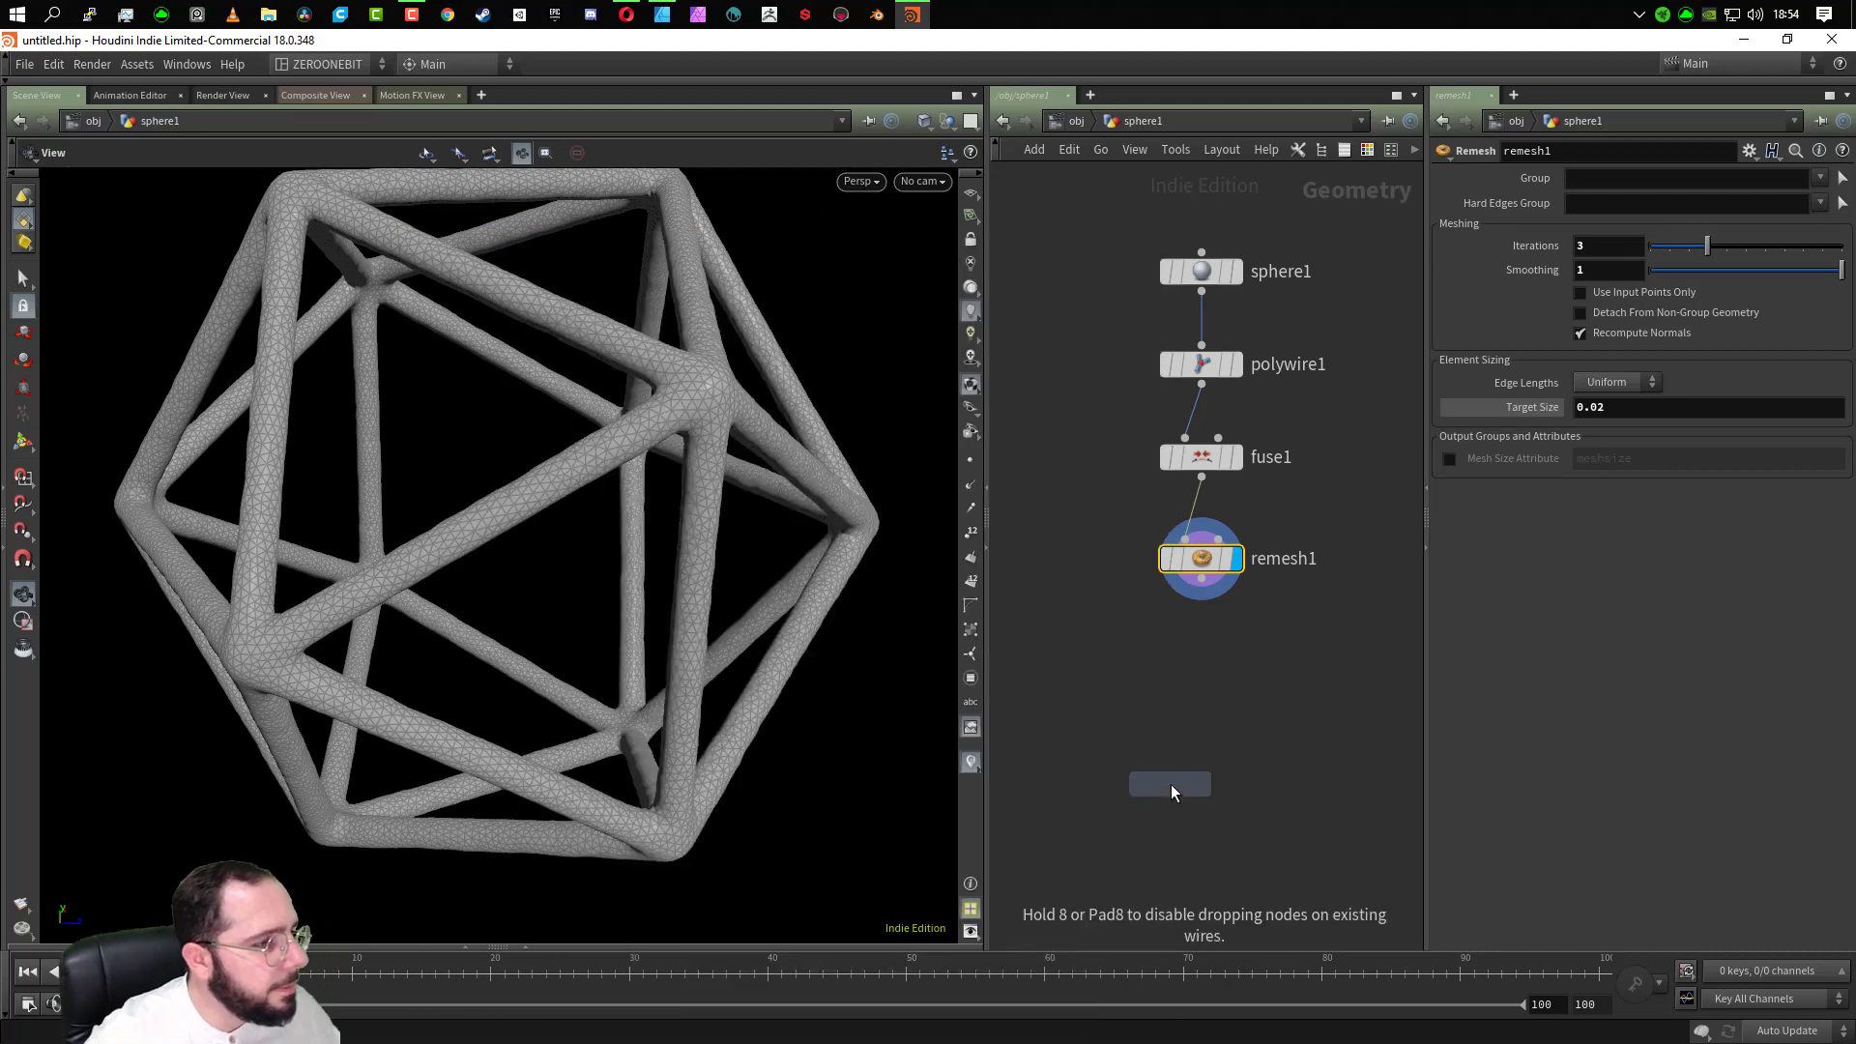
click(1201, 693)
click(1202, 677)
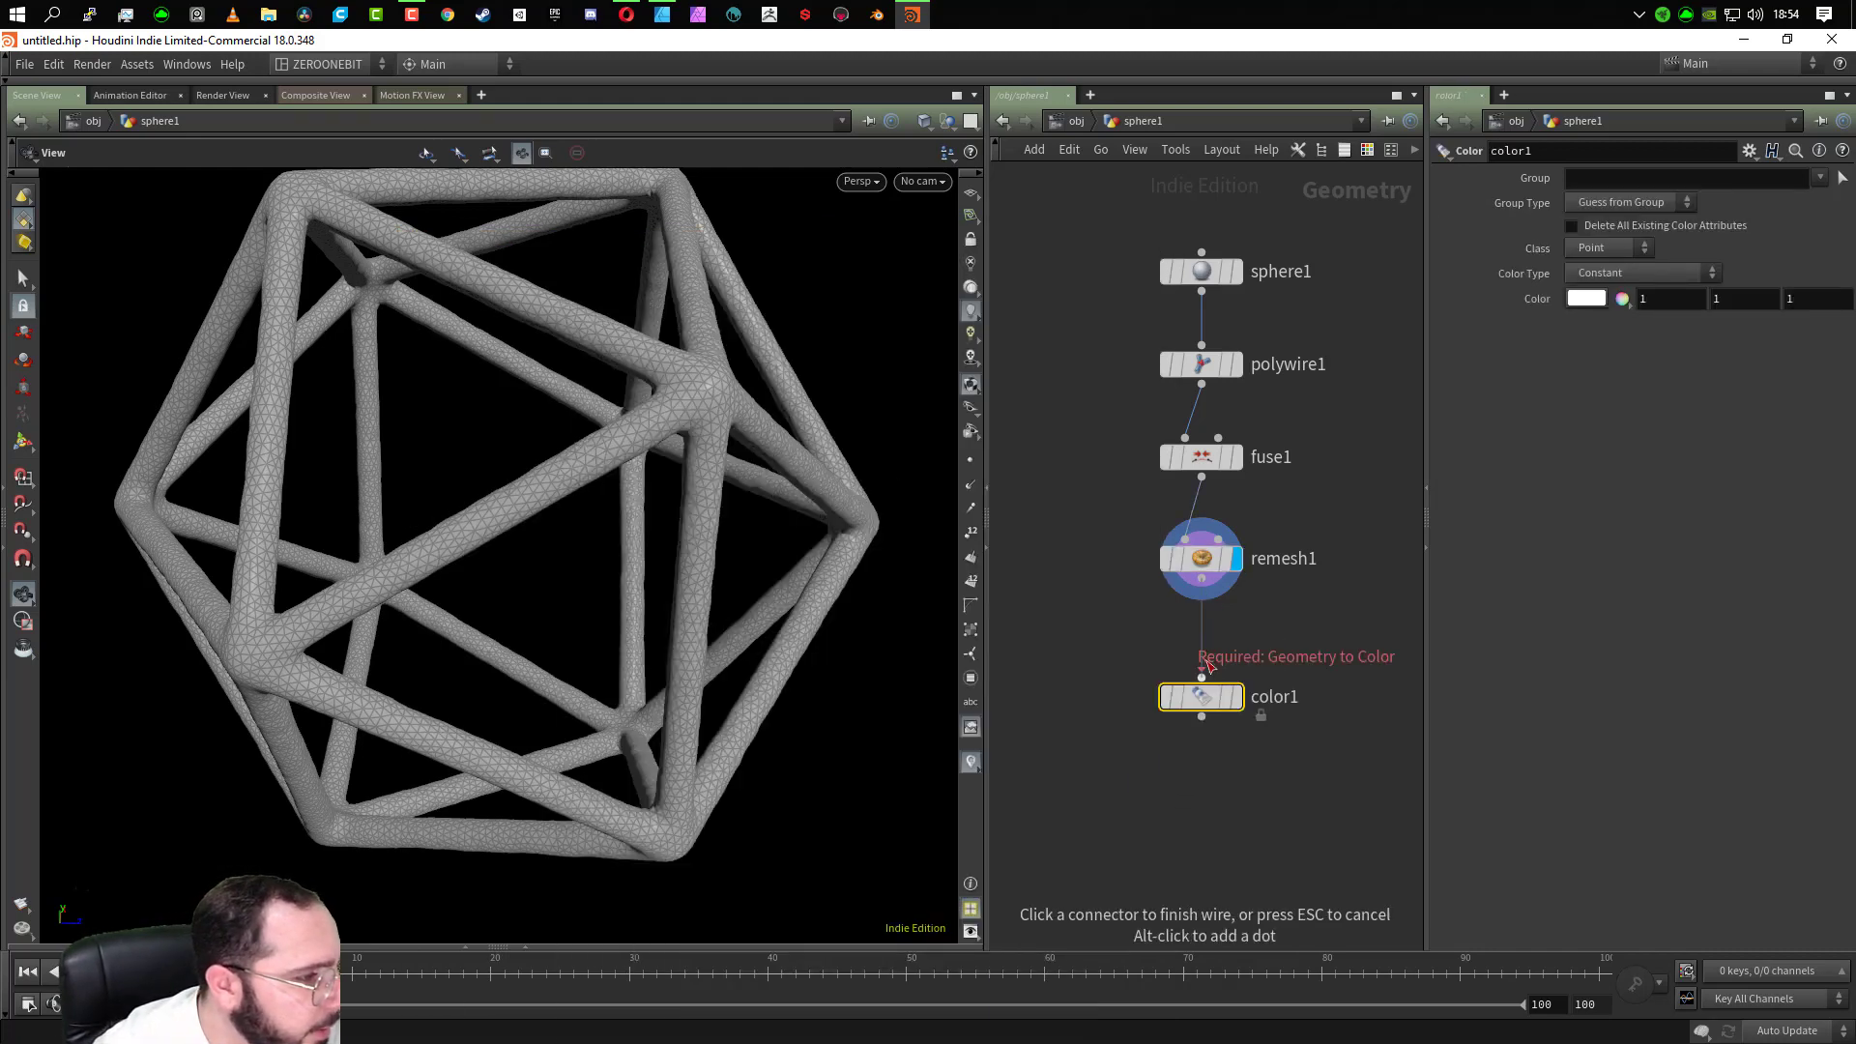
click(1207, 665)
drag(1213, 703, 1215, 669)
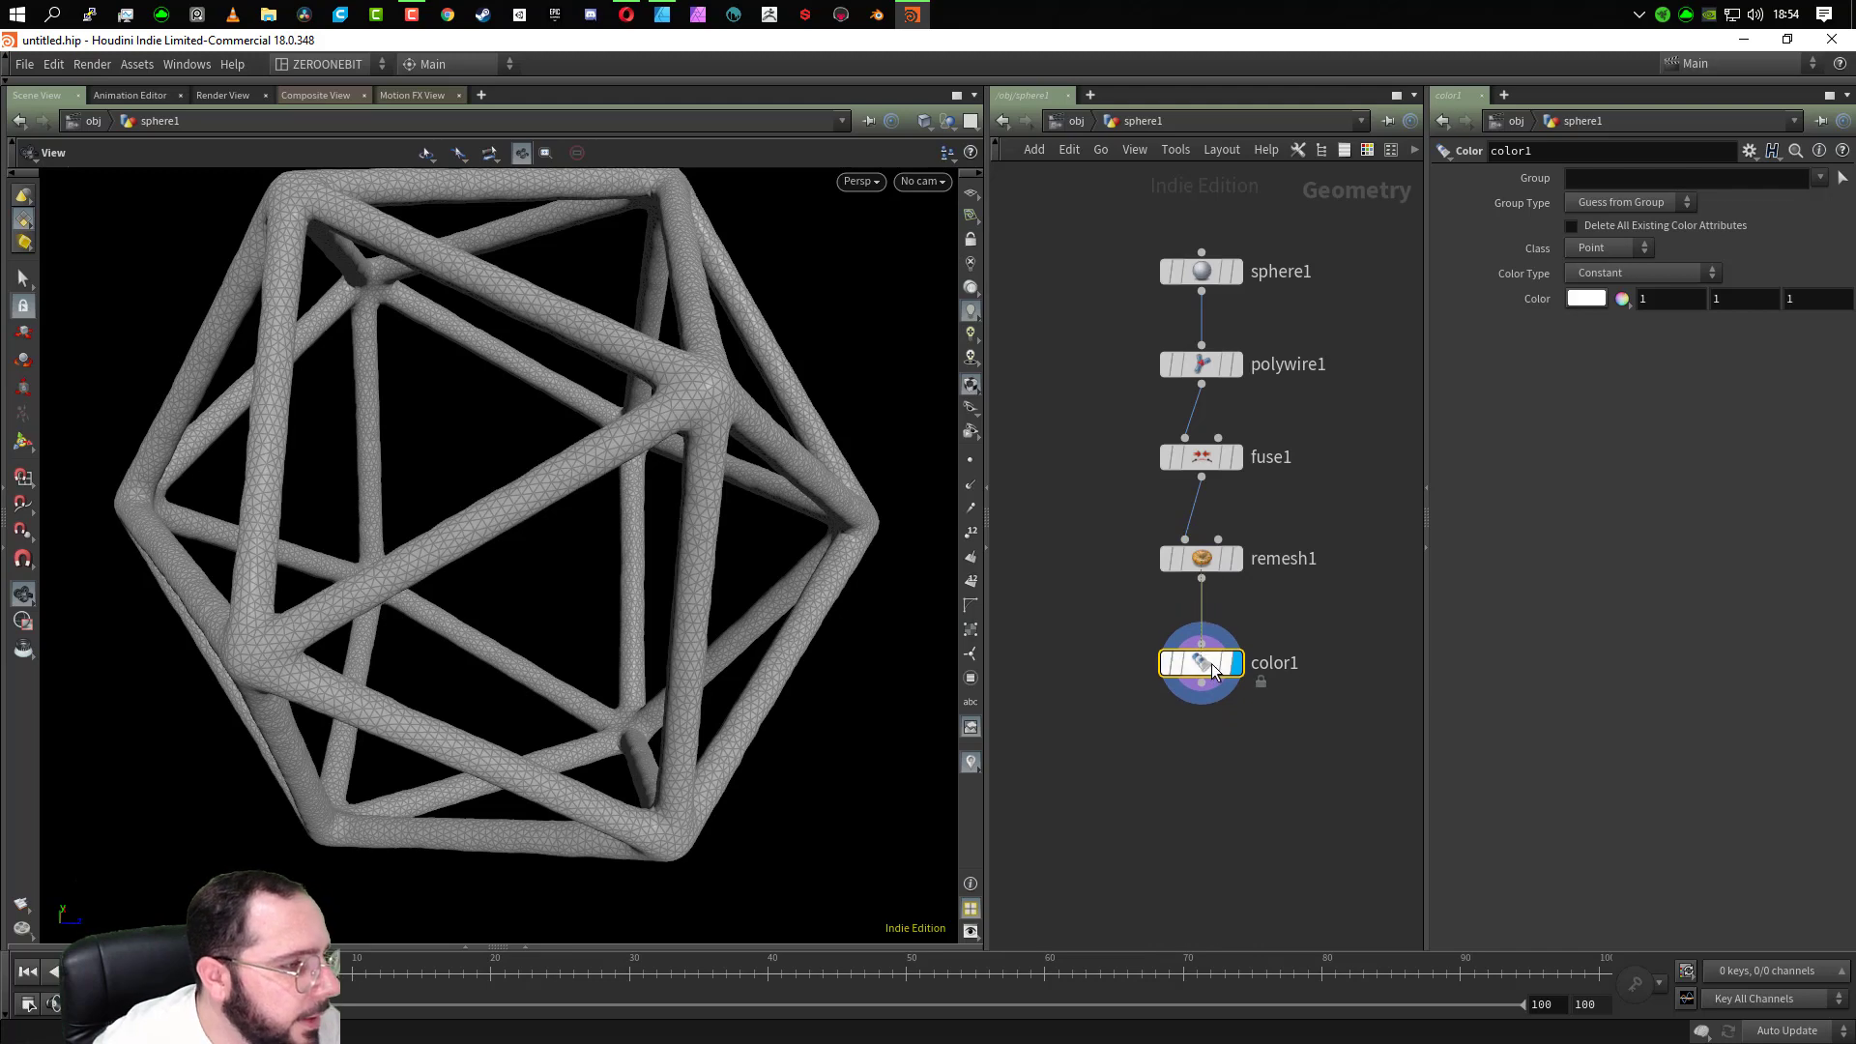
Try a constant pure red (FF0000) on the Color node
click(1588, 298)
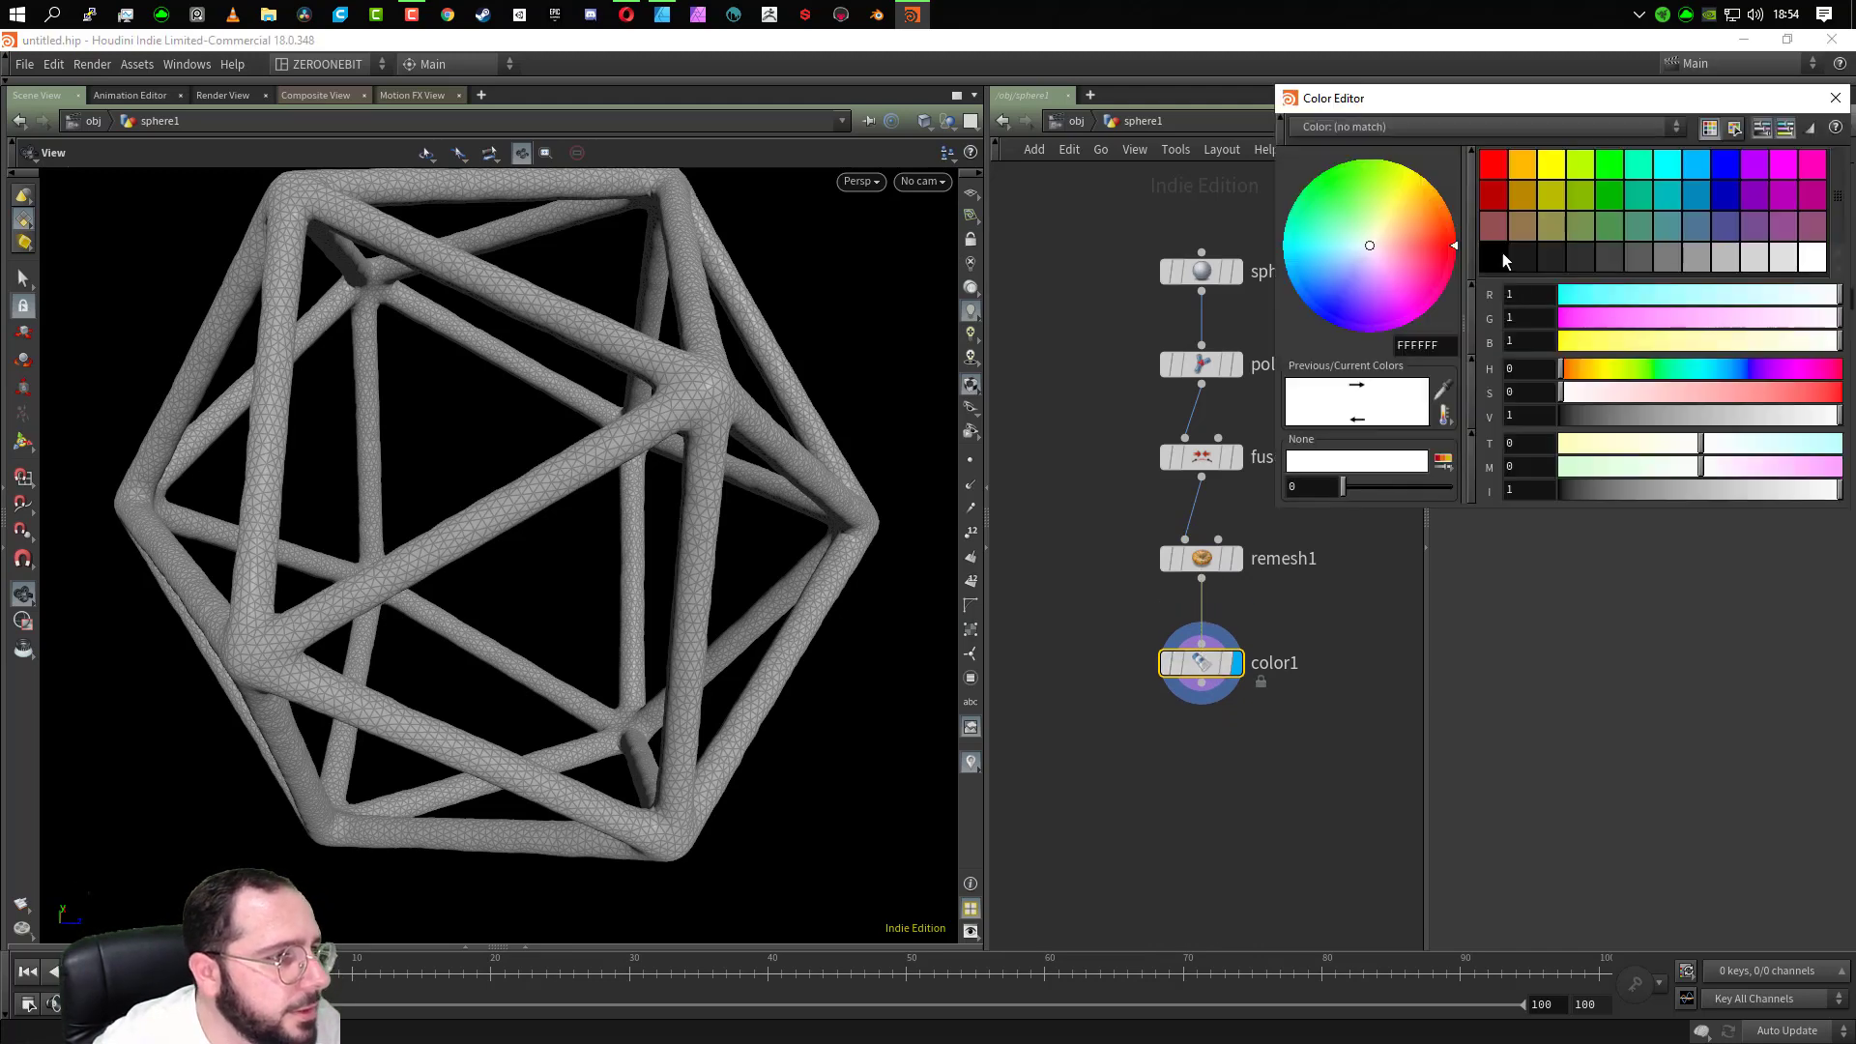
click(1500, 166)
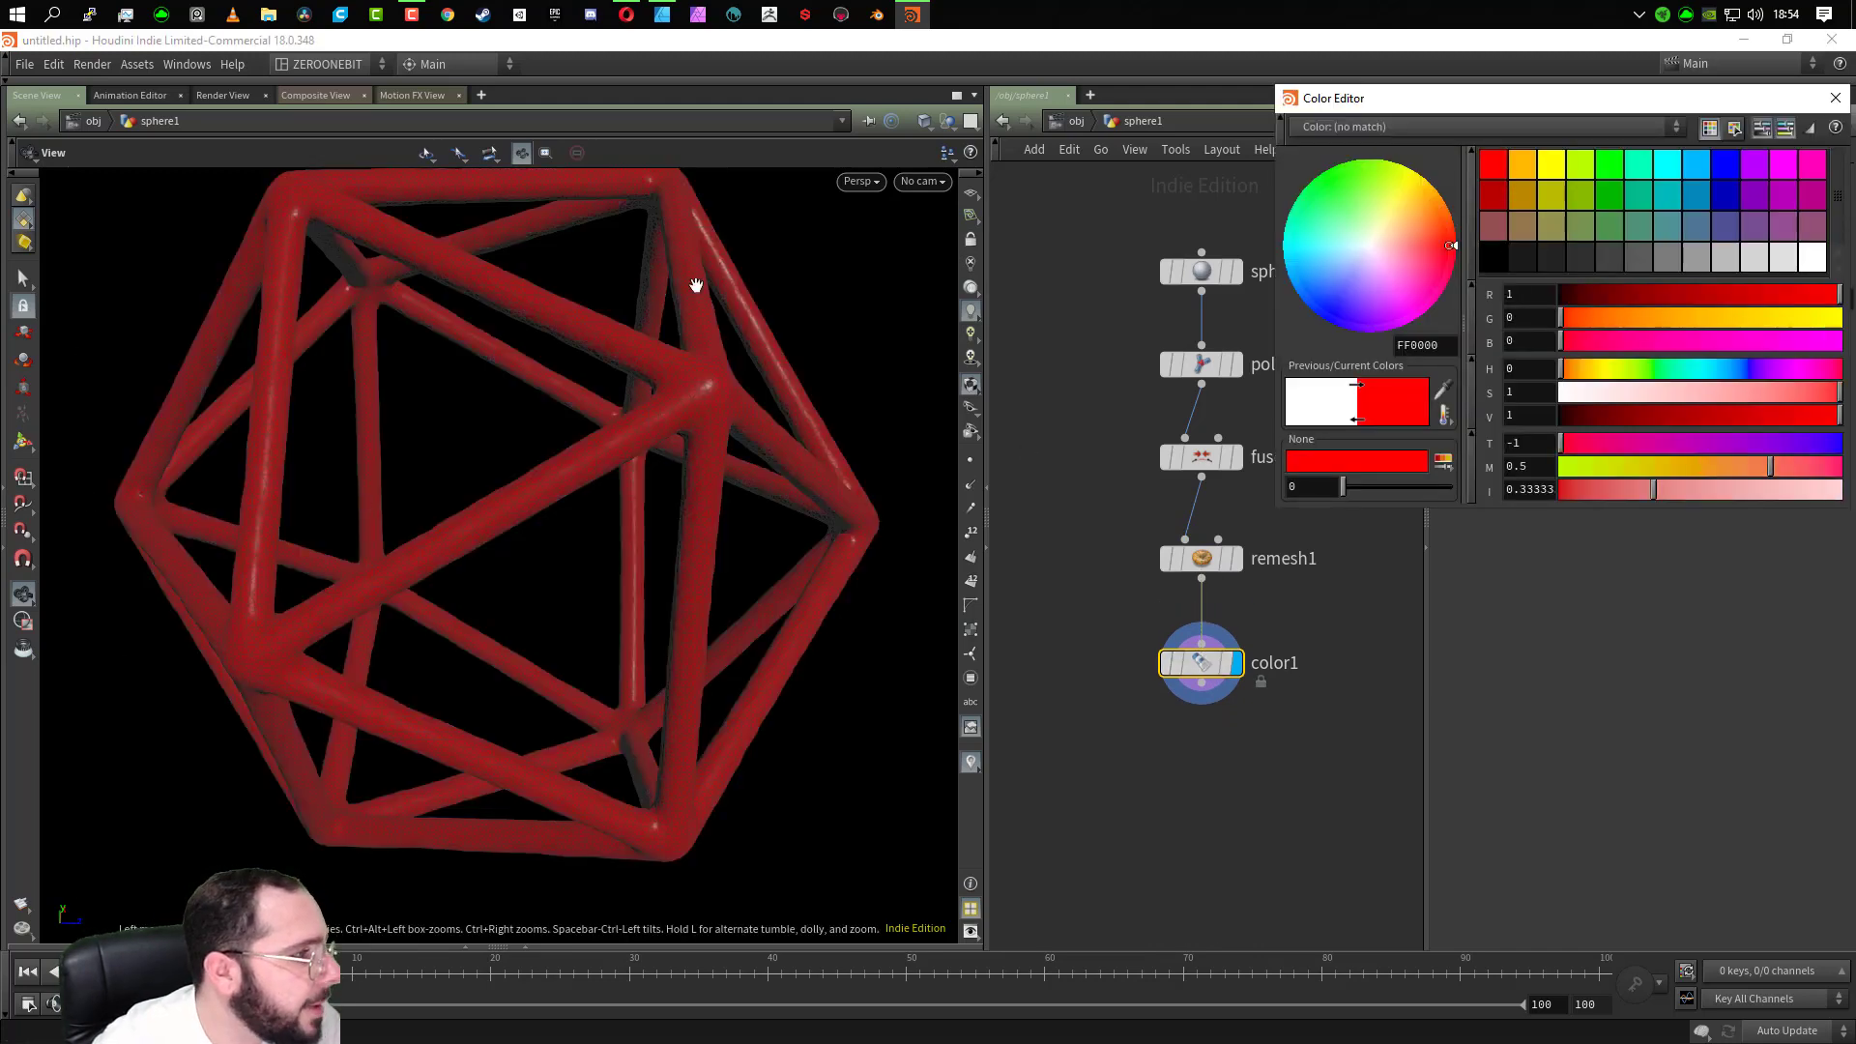
click(1510, 610)
click(1829, 98)
Switch the Color node's color type to Random from Attribute, driven by the position attribute P
click(1620, 271)
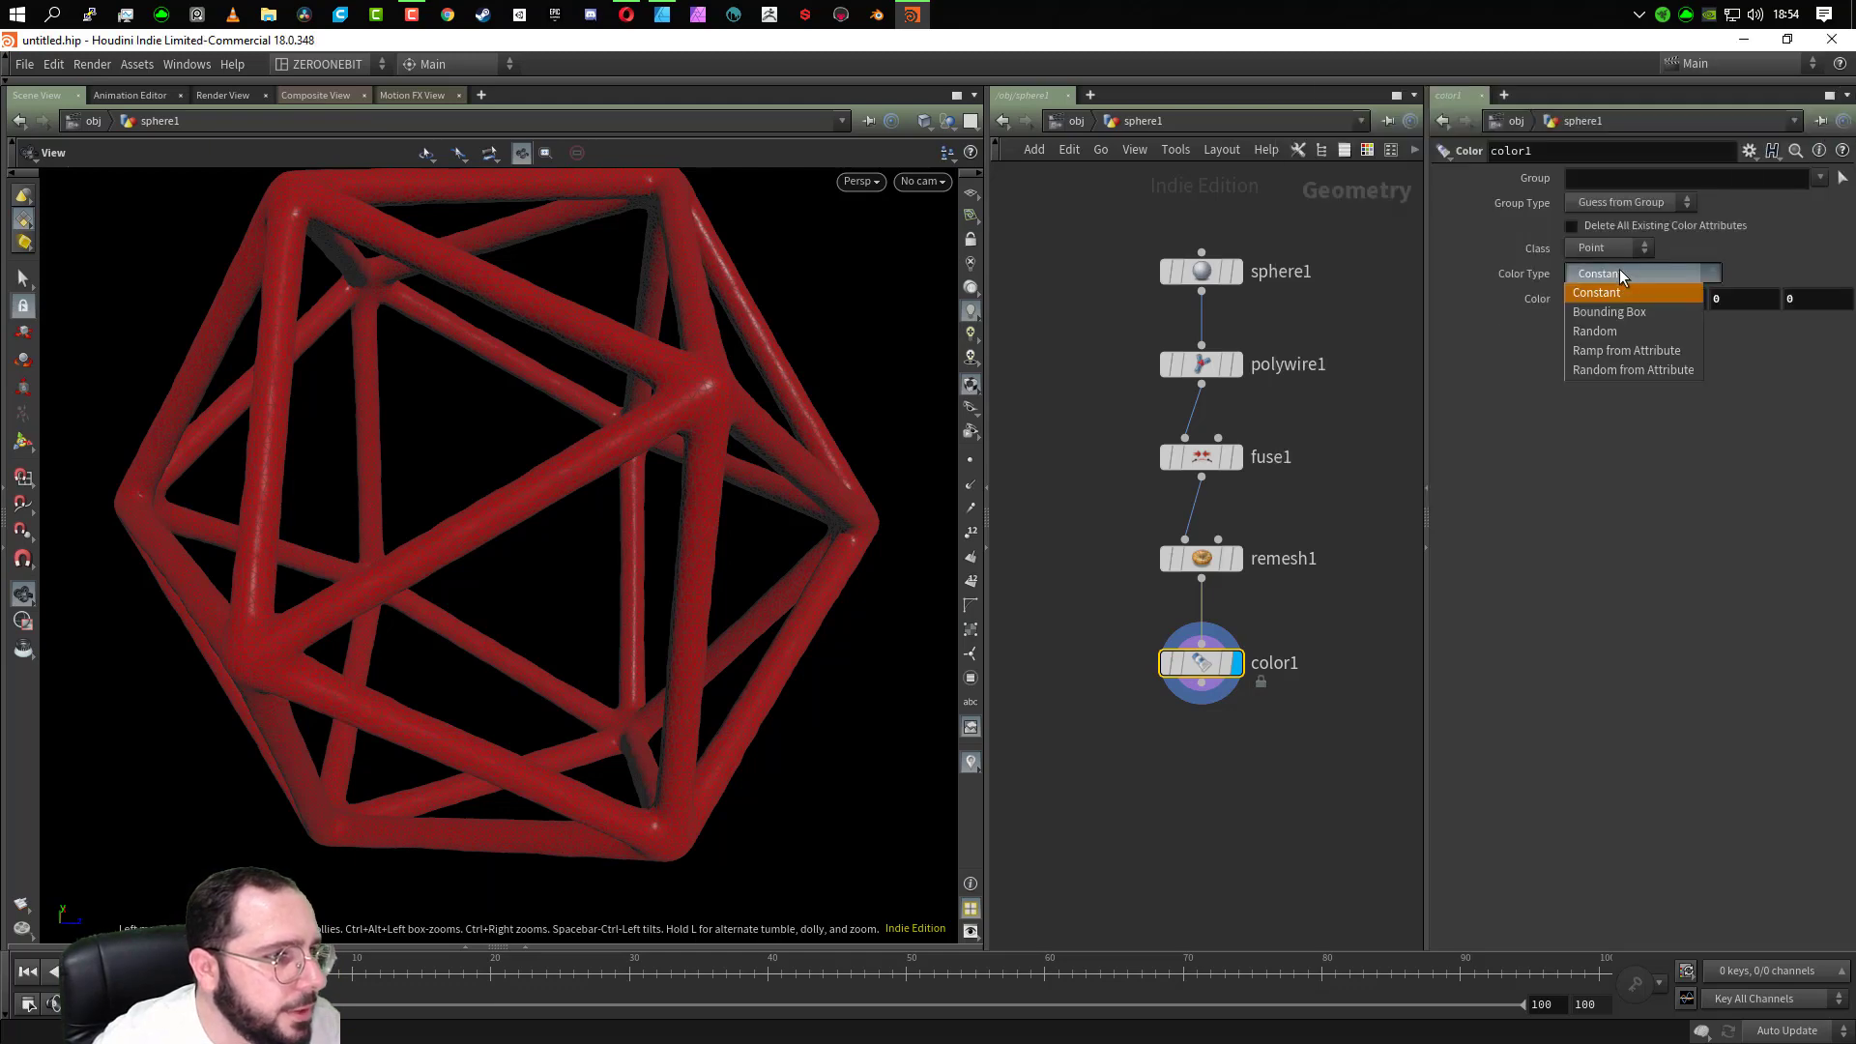
click(1661, 374)
click(1842, 323)
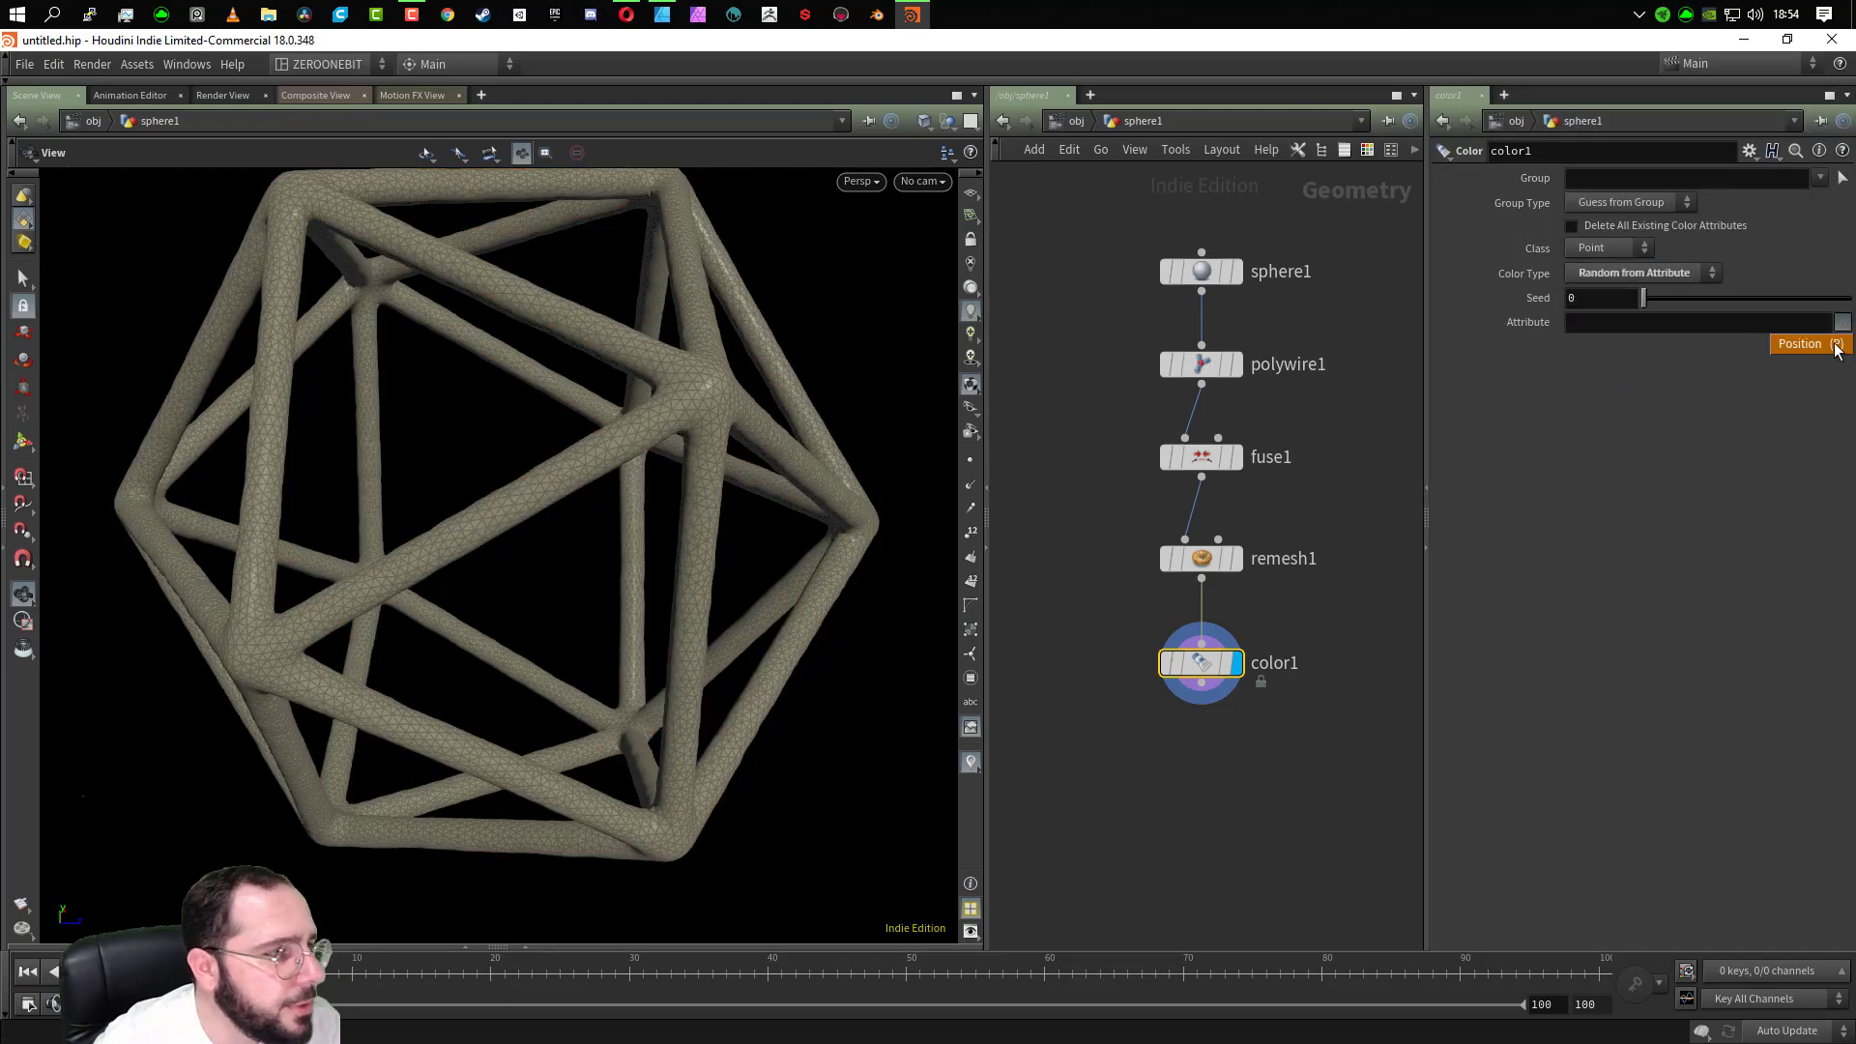
click(1800, 344)
drag(796, 551, 567, 603)
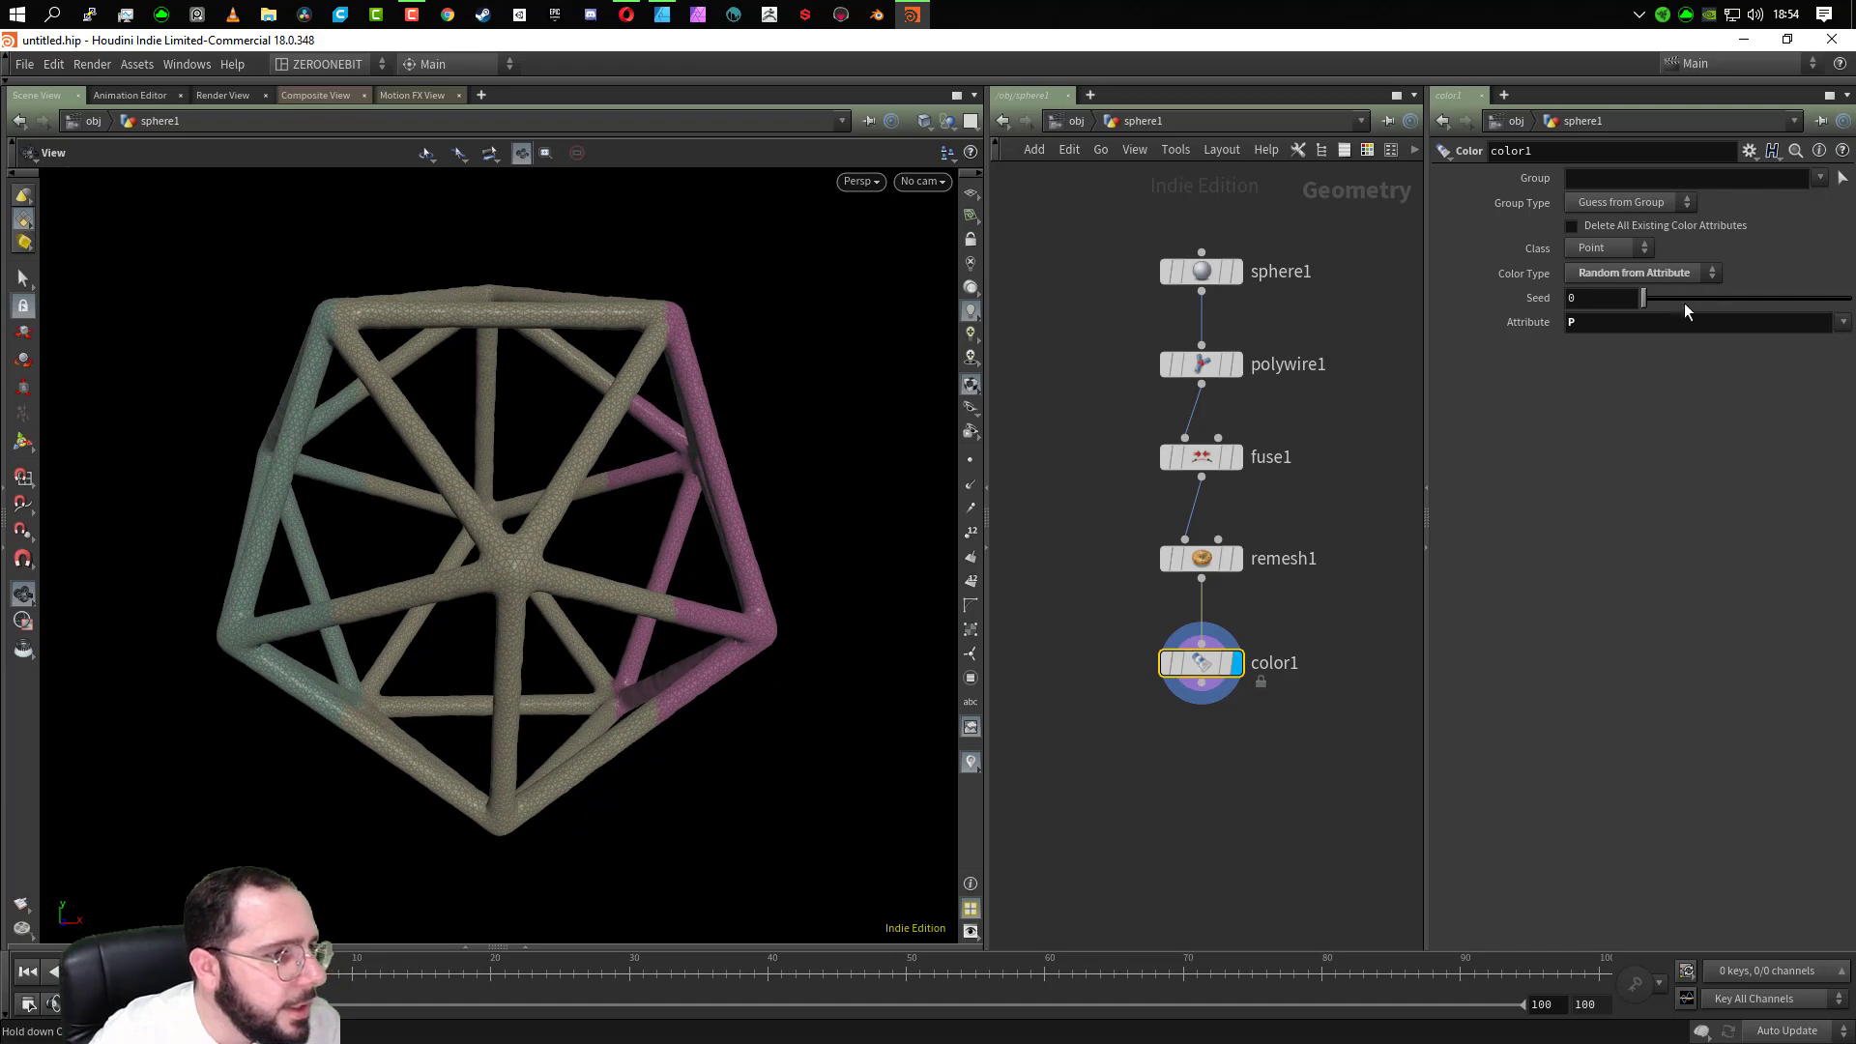
Set the Color node's random seed to 1.29 and inspect the borders between the colored regions
drag(1652, 295, 1665, 292)
middle_drag(1615, 298, 1846, 346)
drag(696, 763, 657, 769)
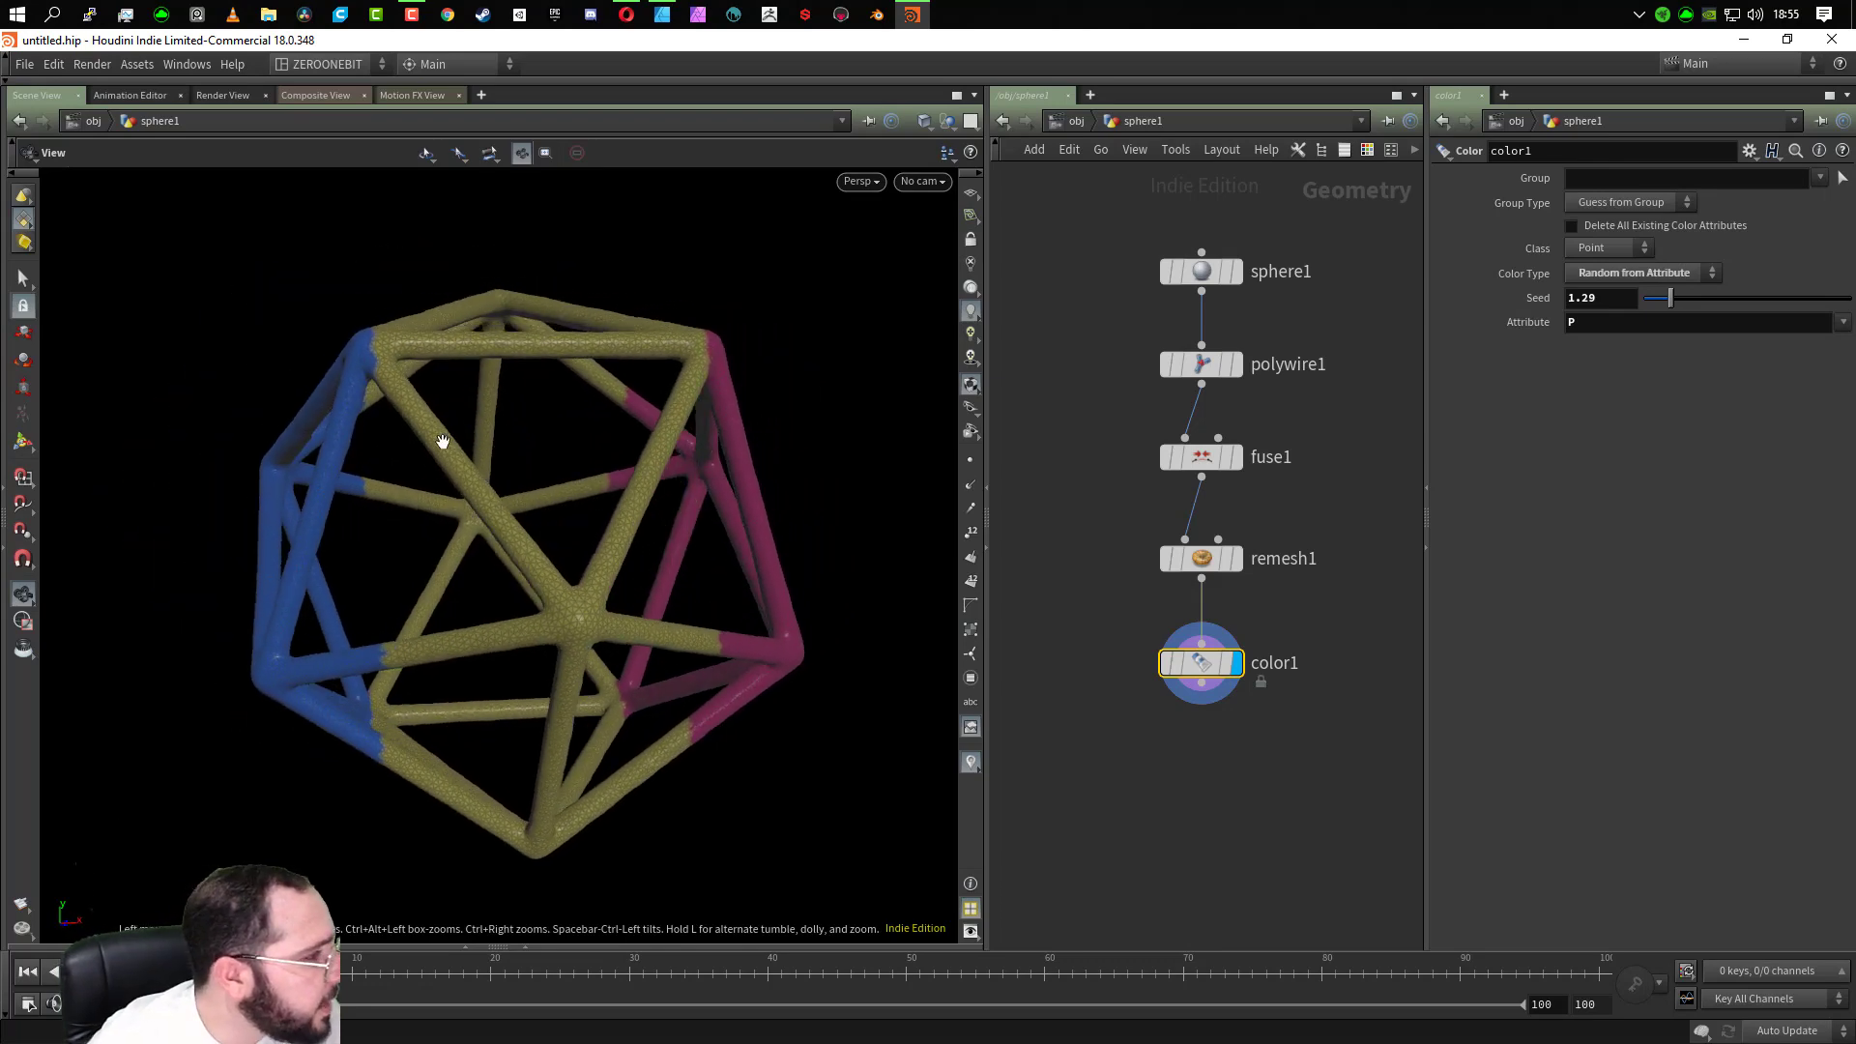
scroll(436, 432, up, 5)
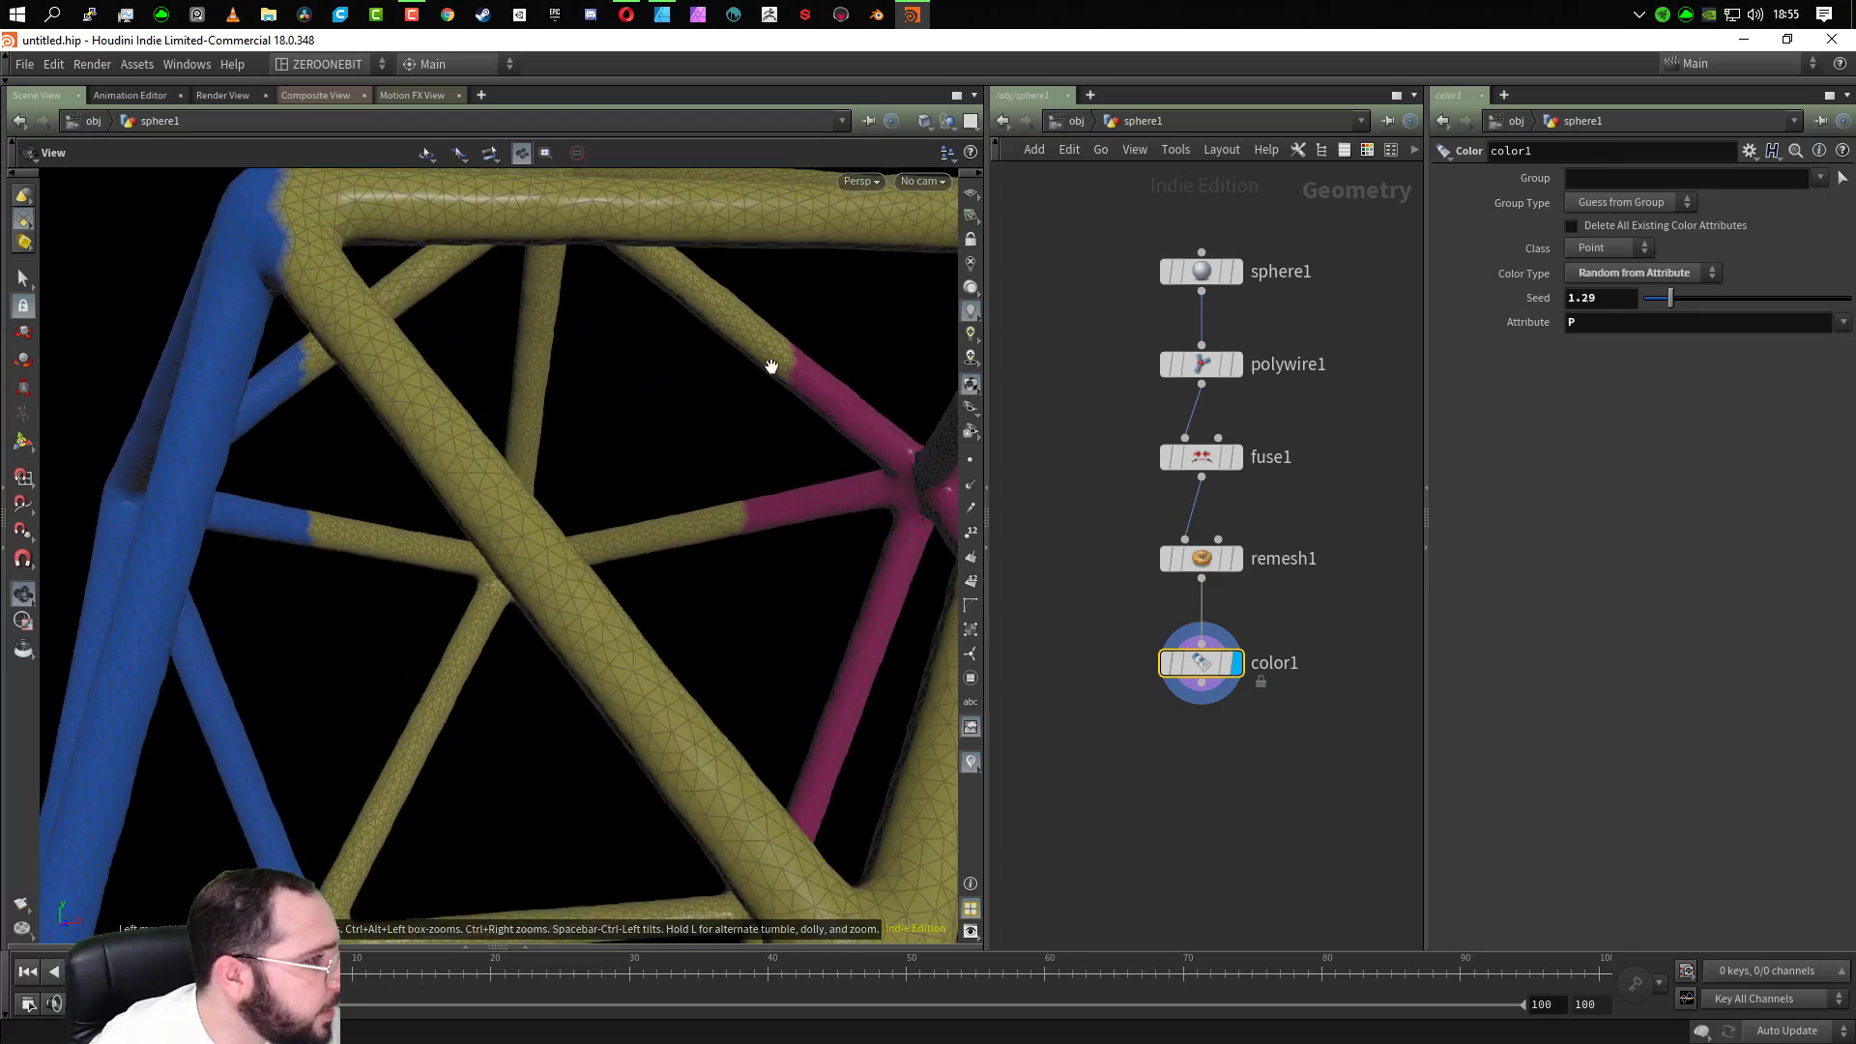
scroll(397, 377, down, 5)
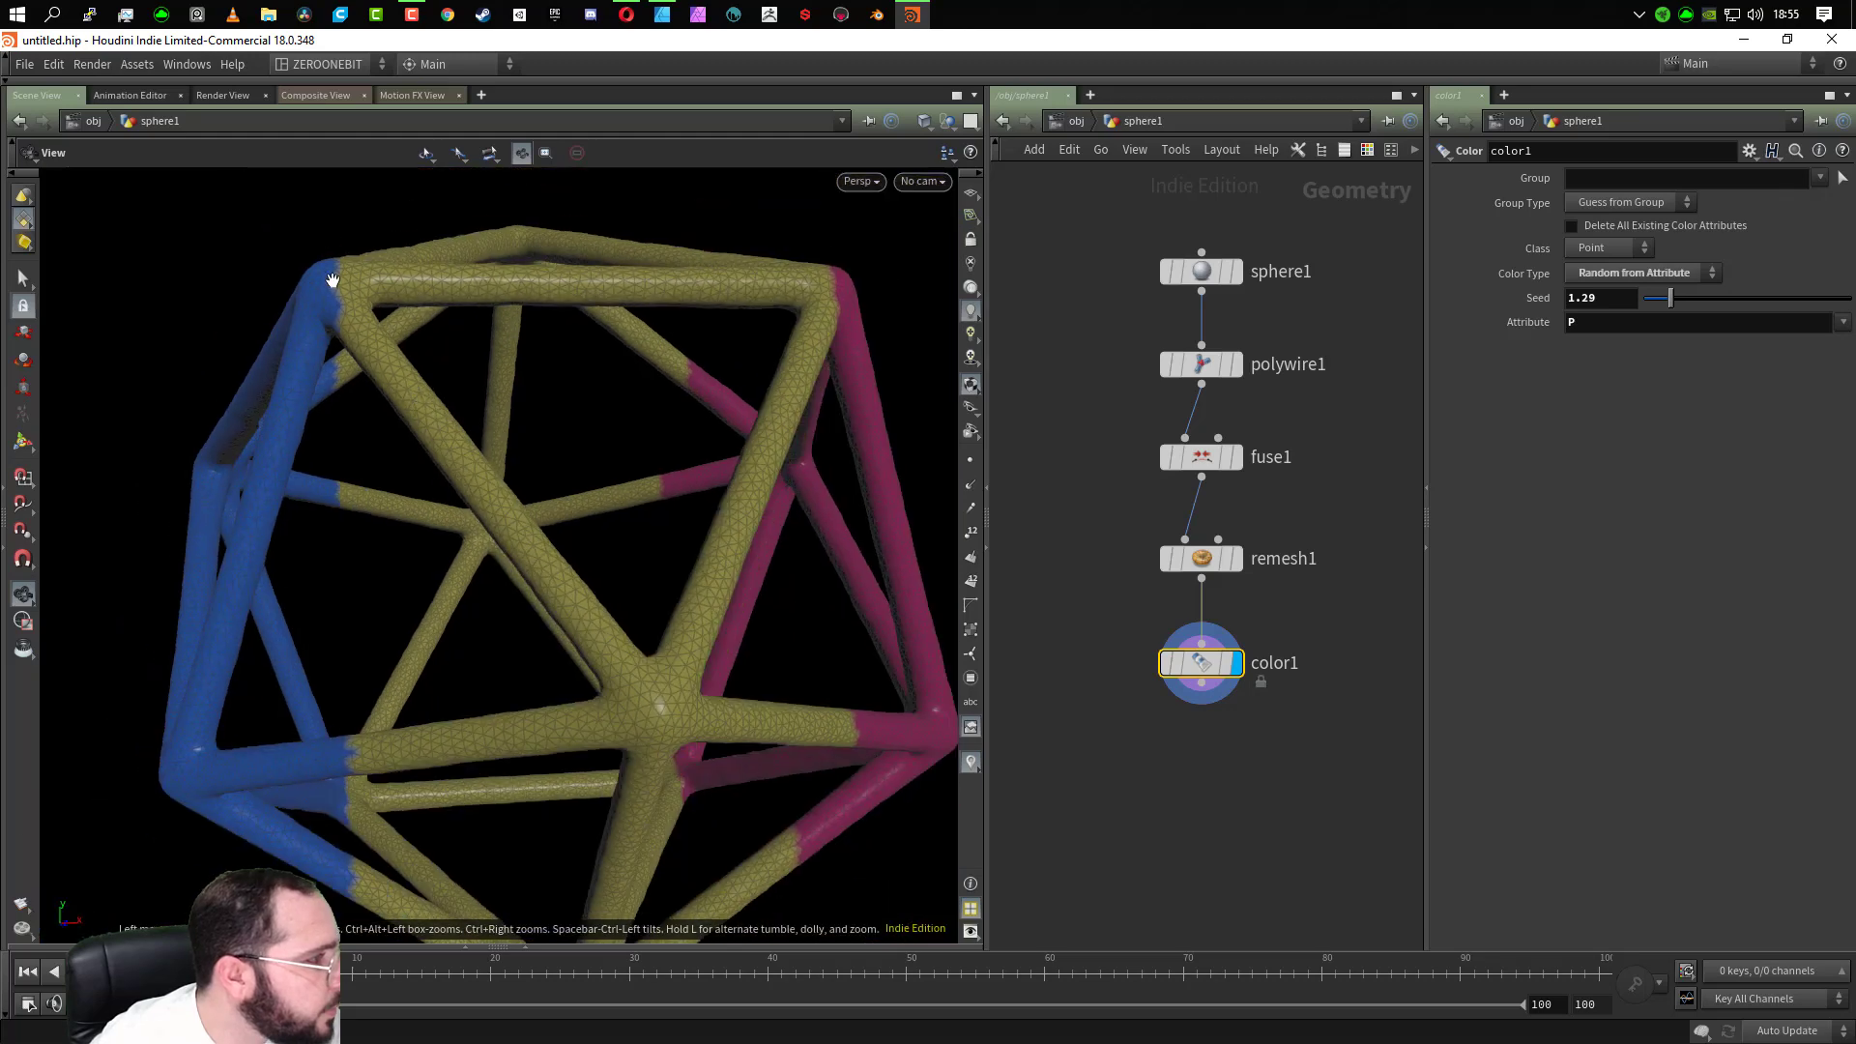
scroll(331, 280, up, 6)
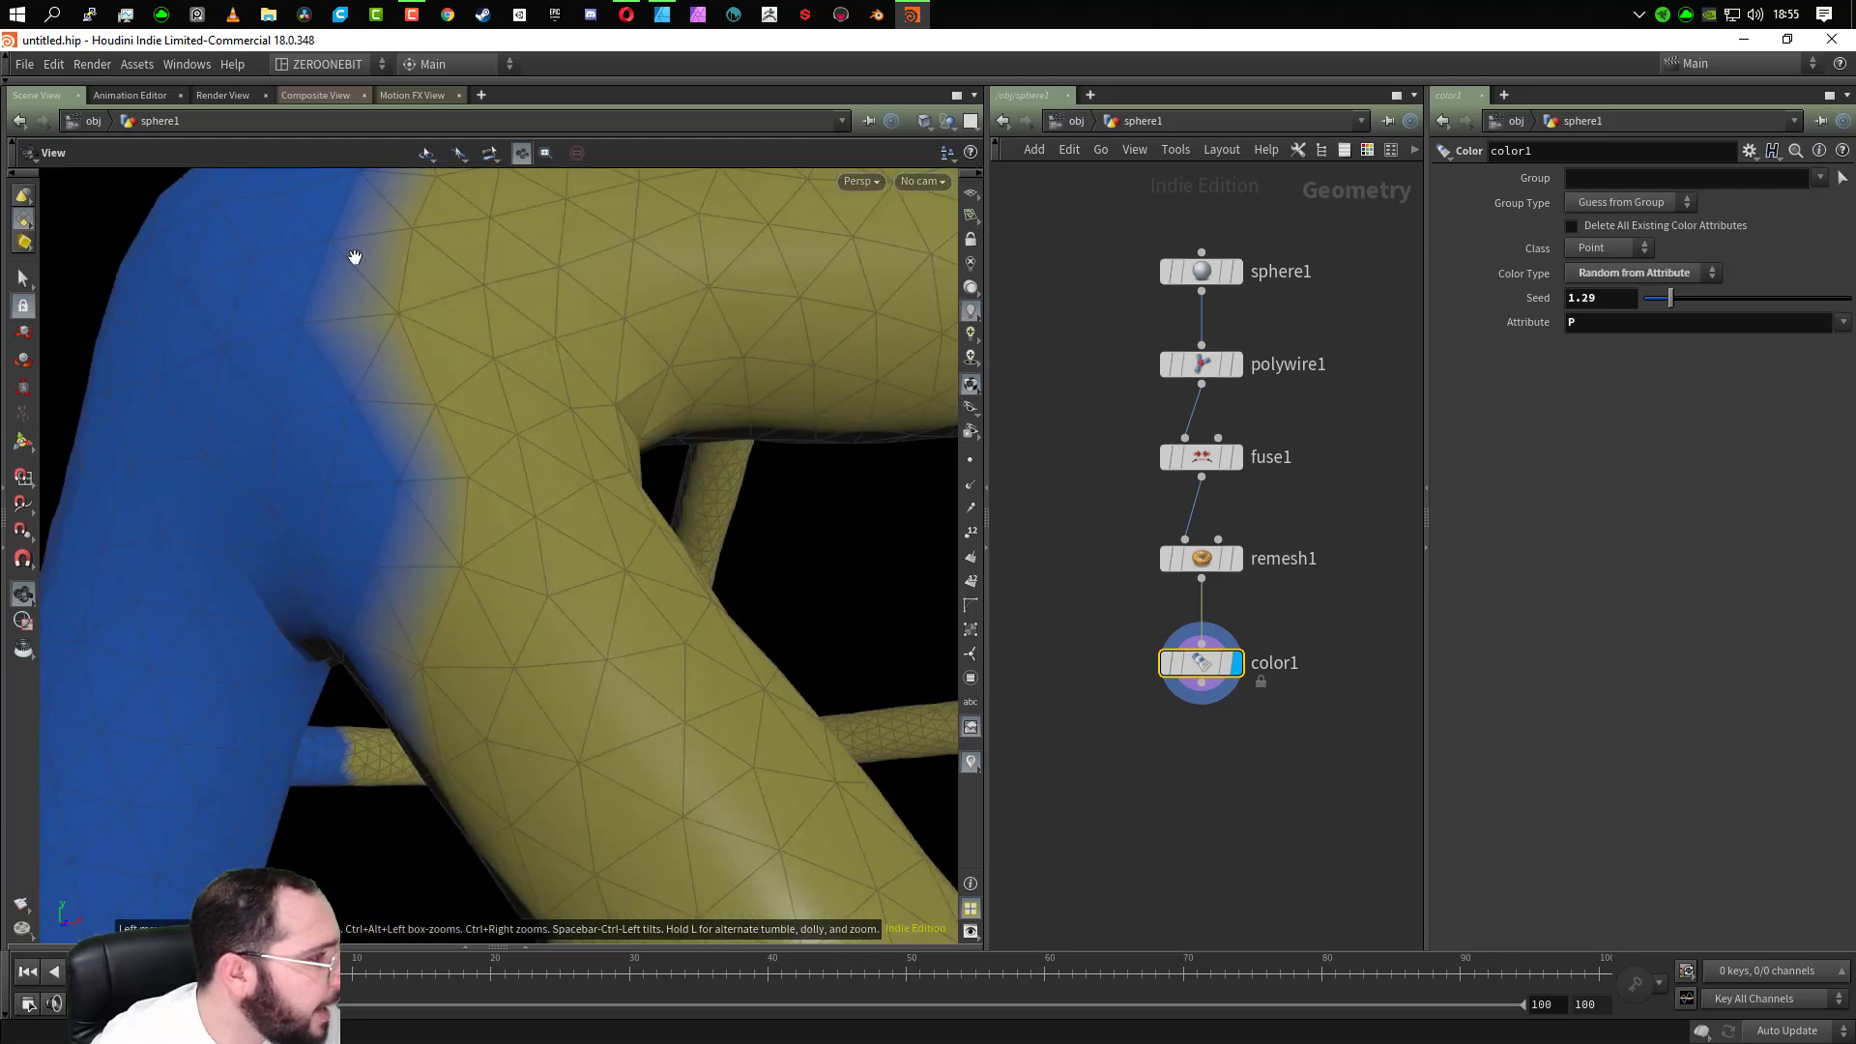
scroll(385, 592, down, 5)
scroll(383, 572, up, 1)
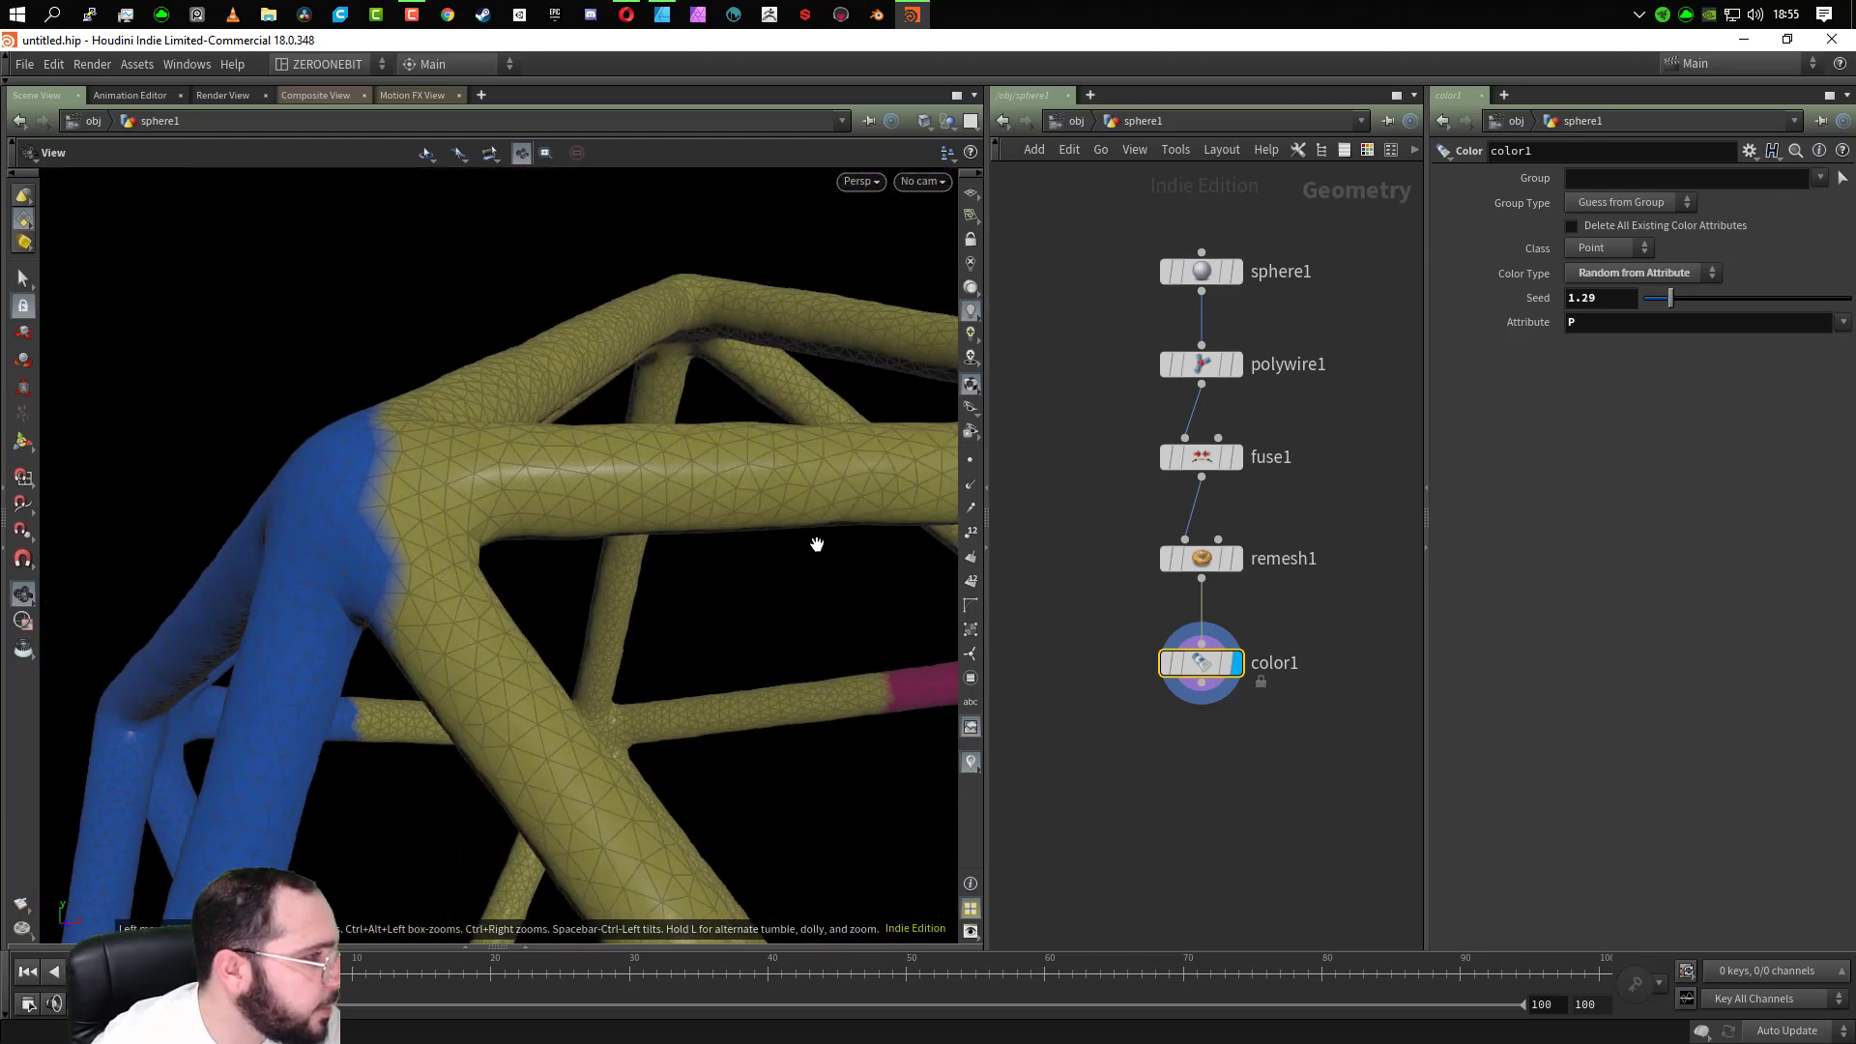
Add an Attribute Blur node below the Color node, connect it to the Color output and display its result
key(Tab)
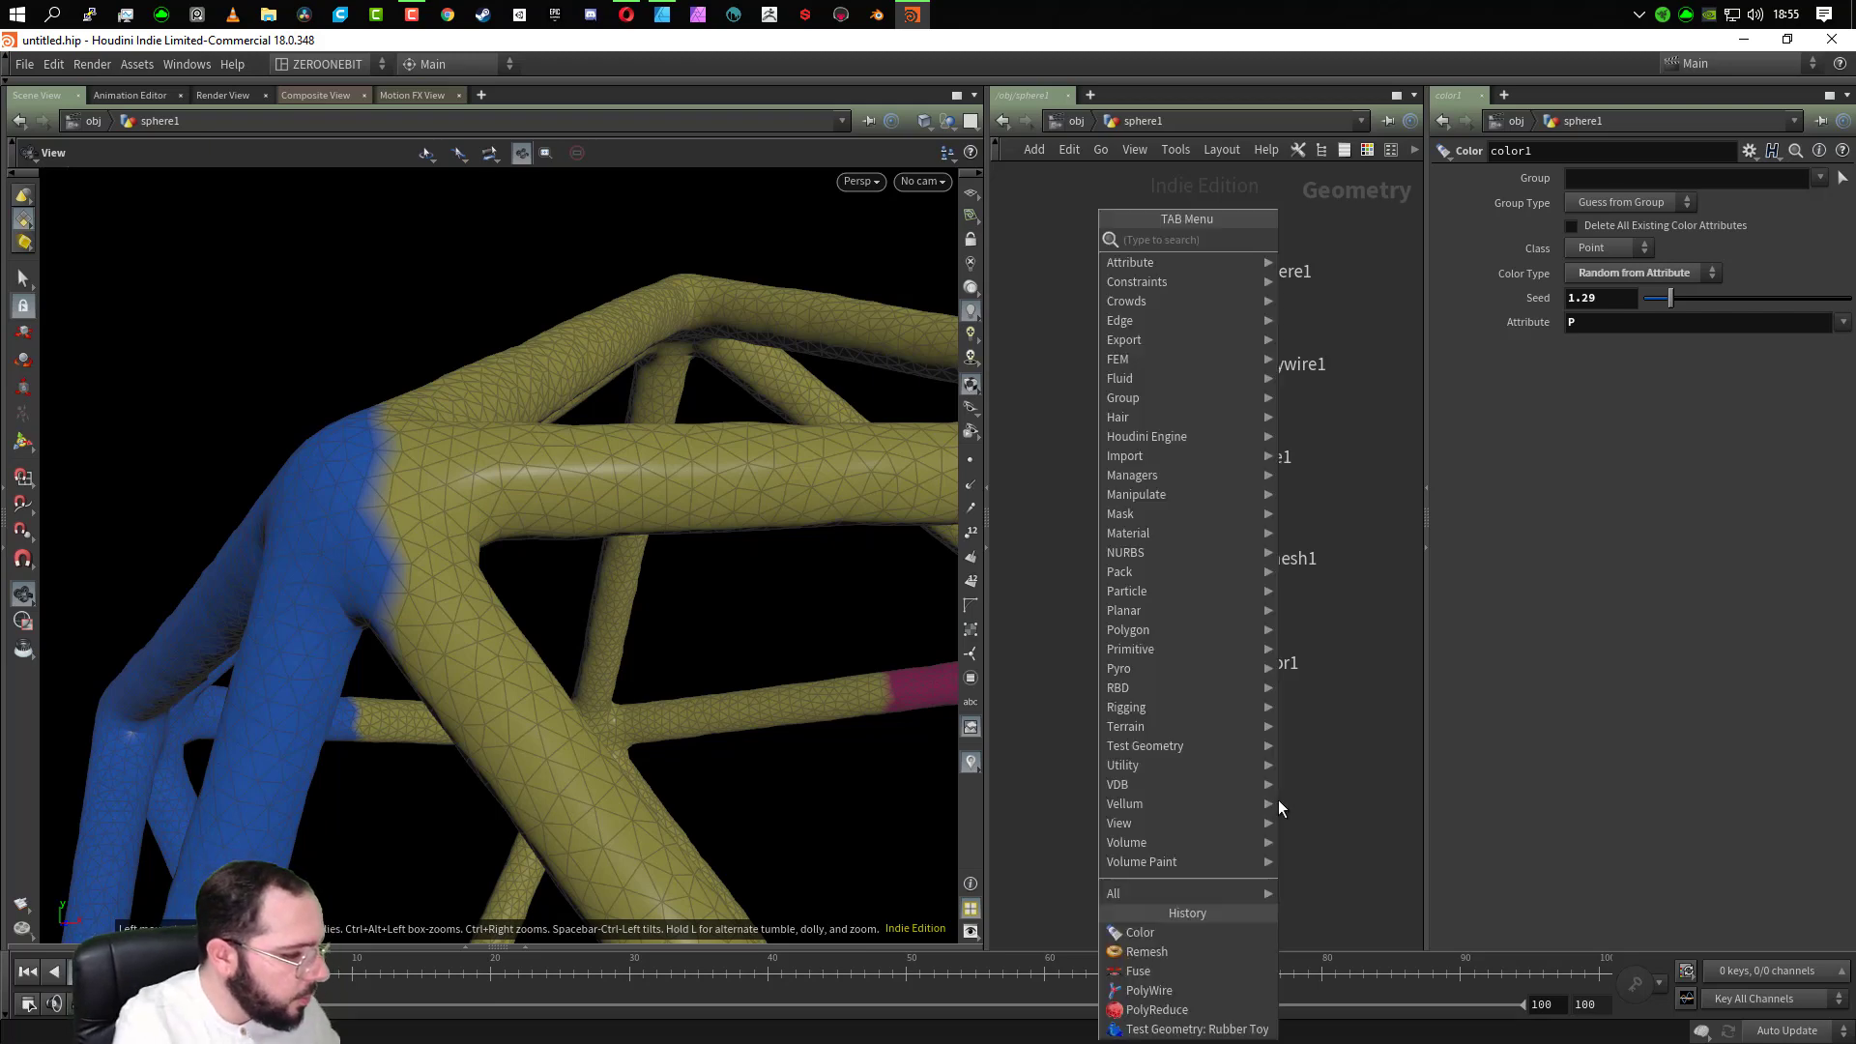
key(Escape)
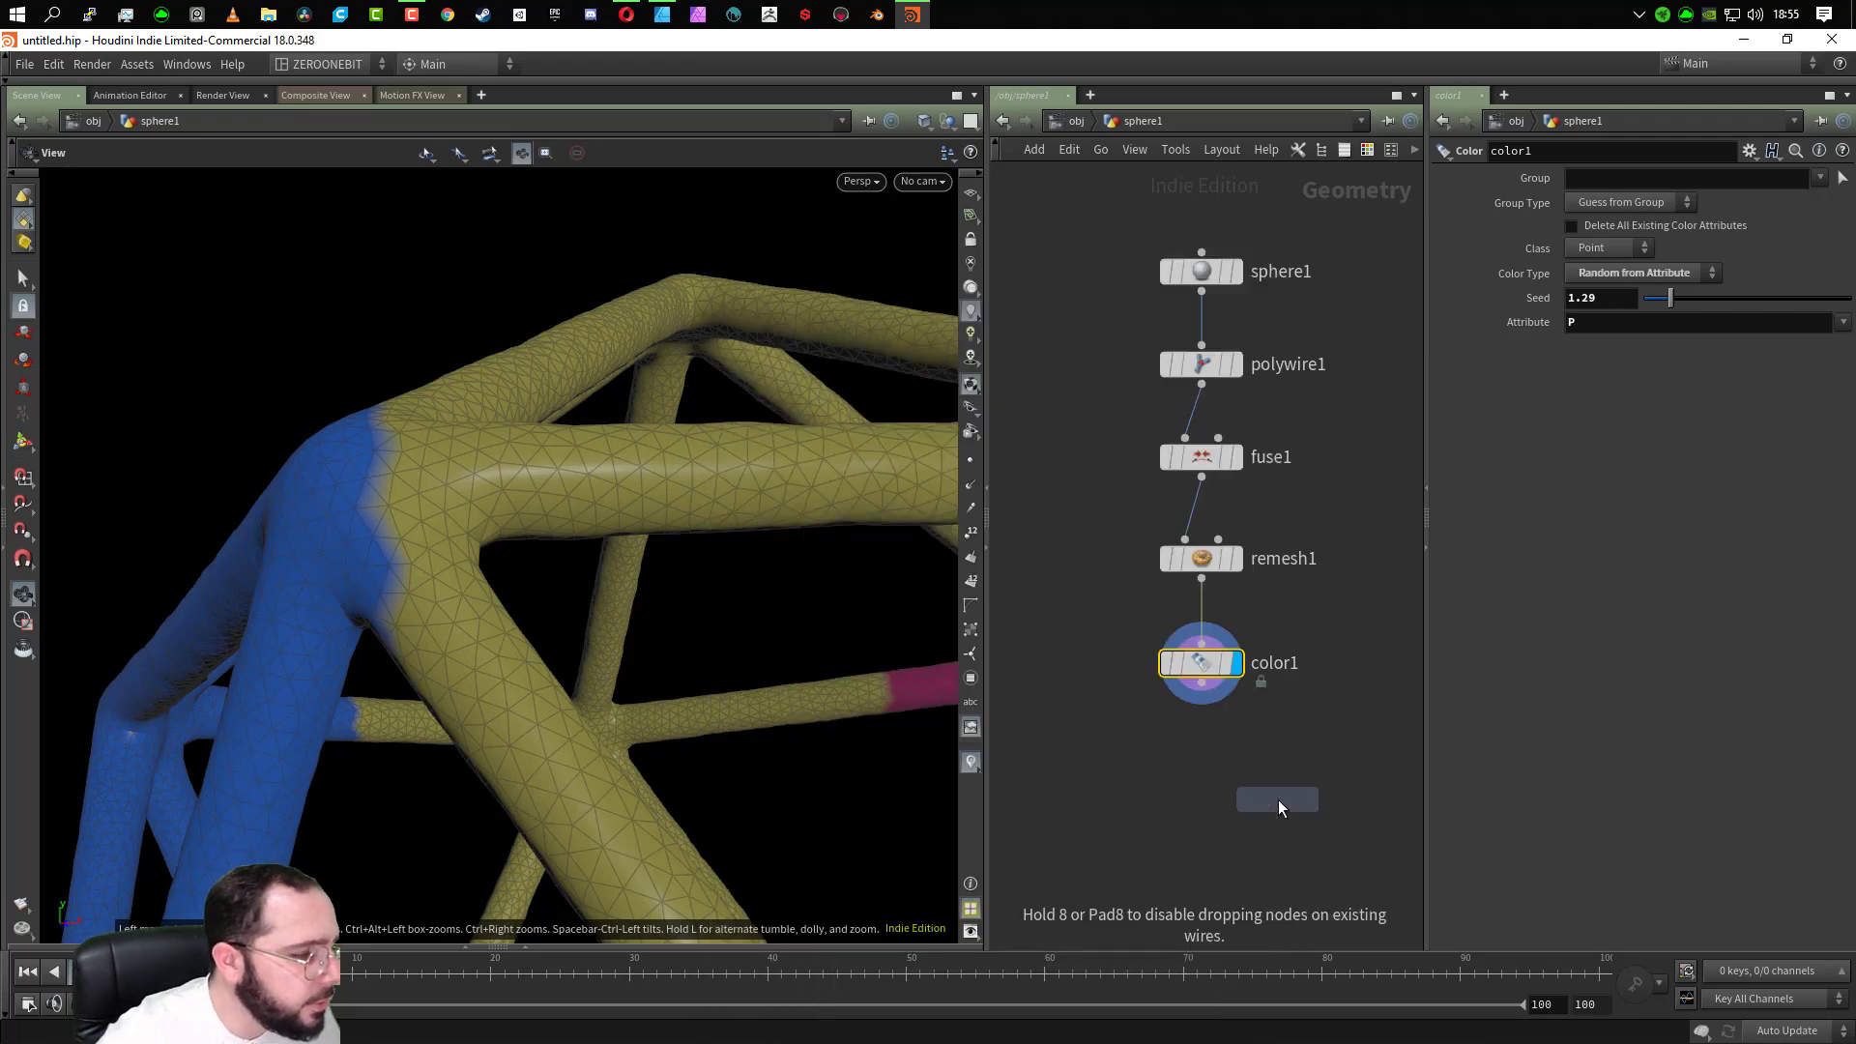
click(1202, 801)
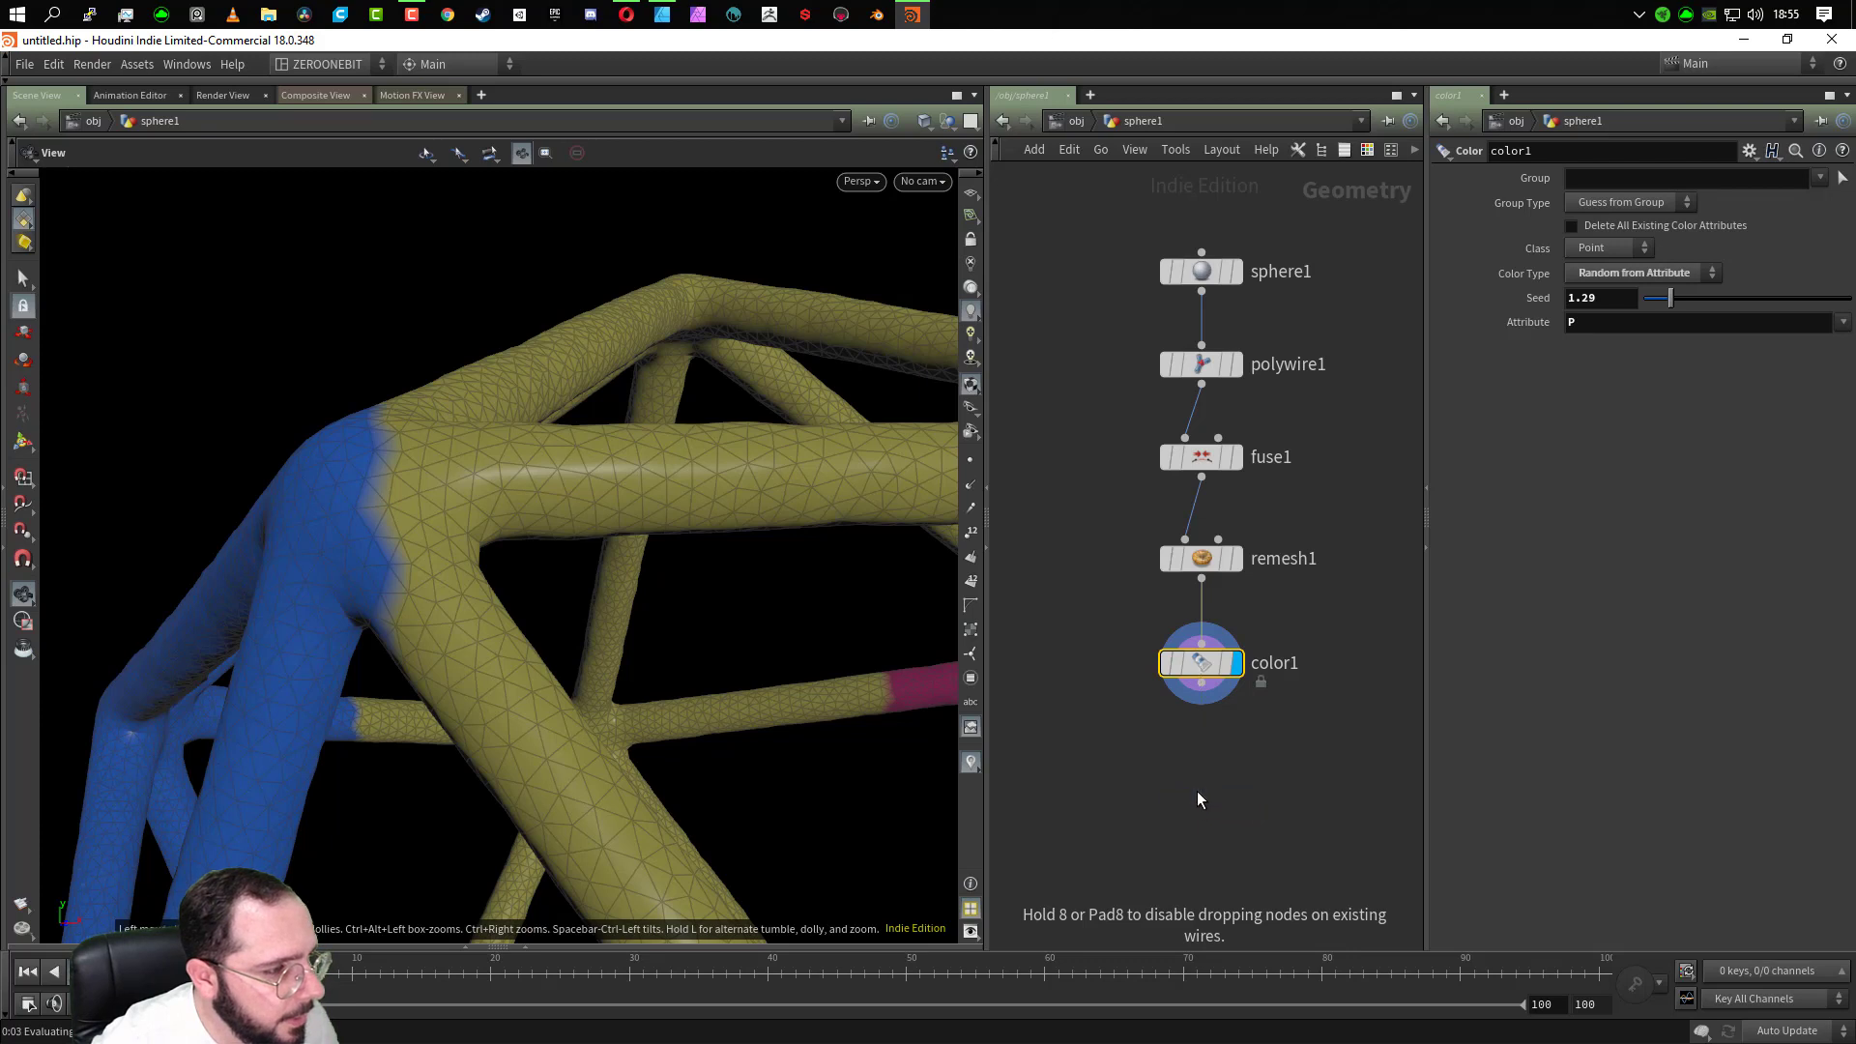
click(1202, 684)
click(1185, 781)
click(1238, 801)
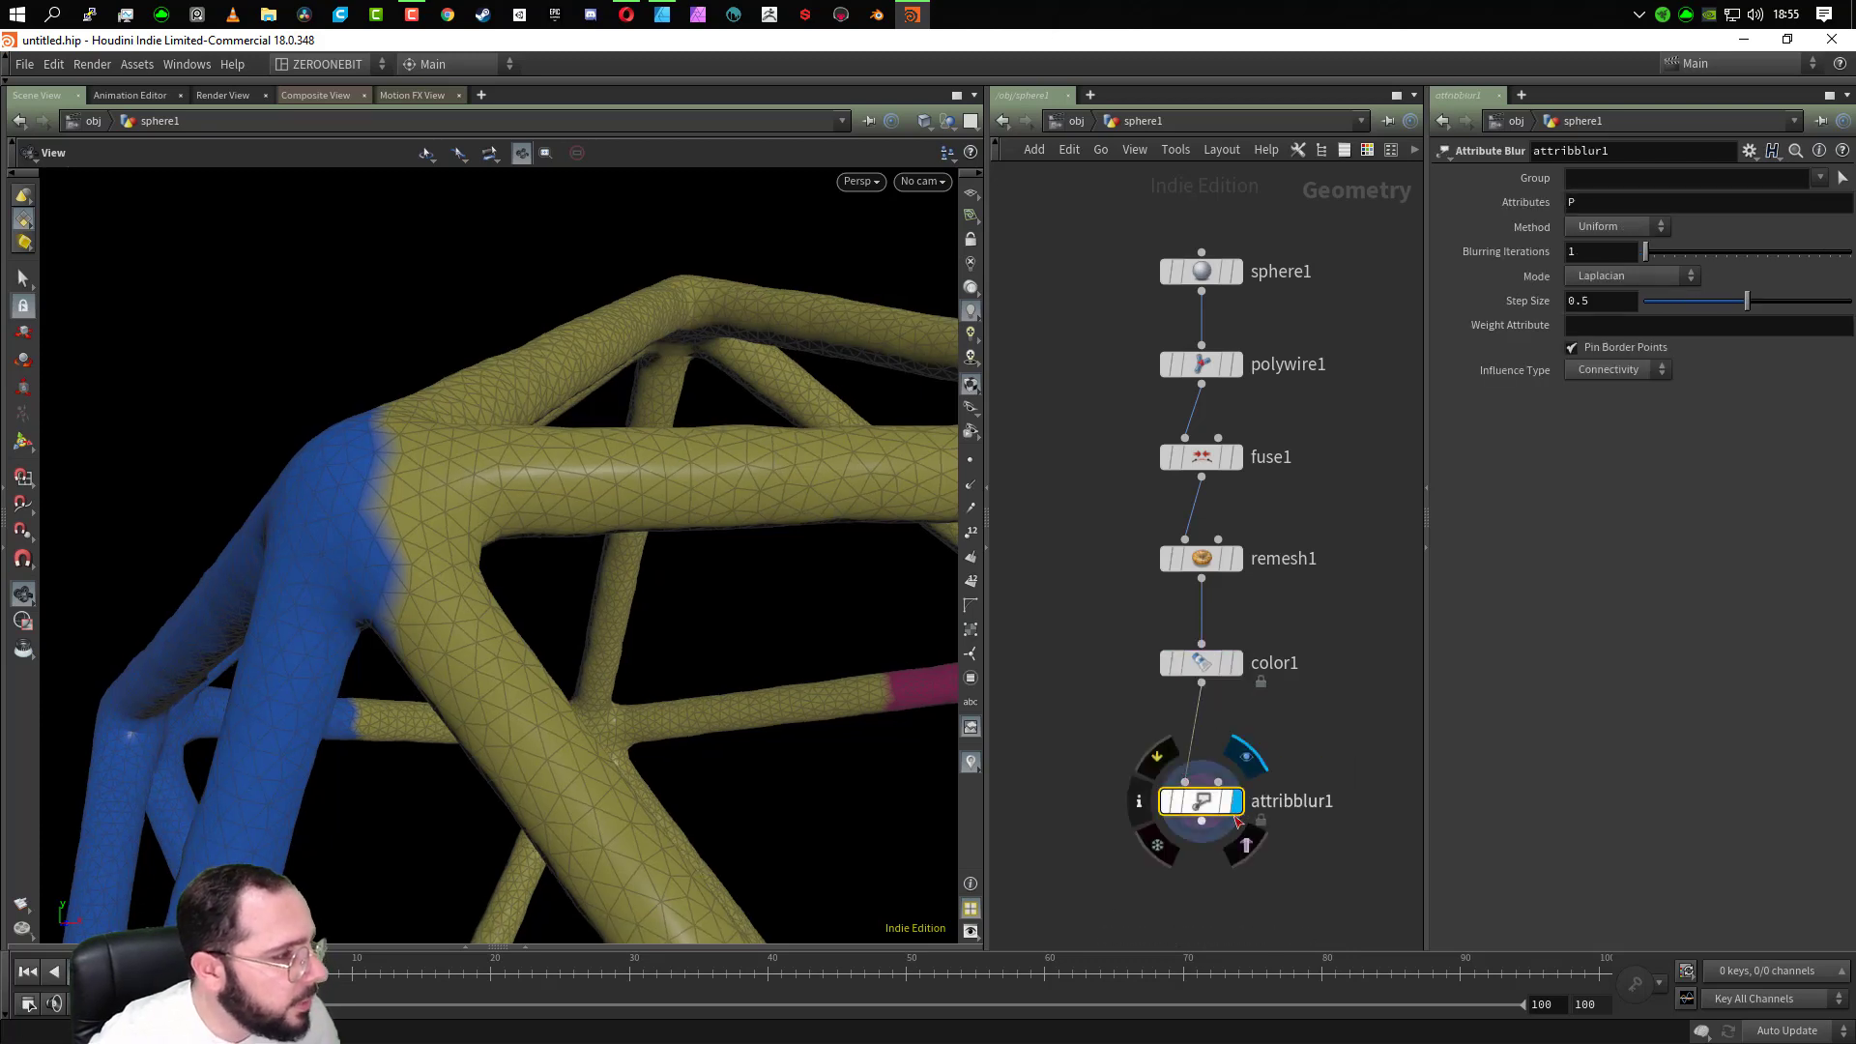
Add Cd to the Attribute Blur node's blurred attributes alongside P and inspect the color transitions
click(1597, 204)
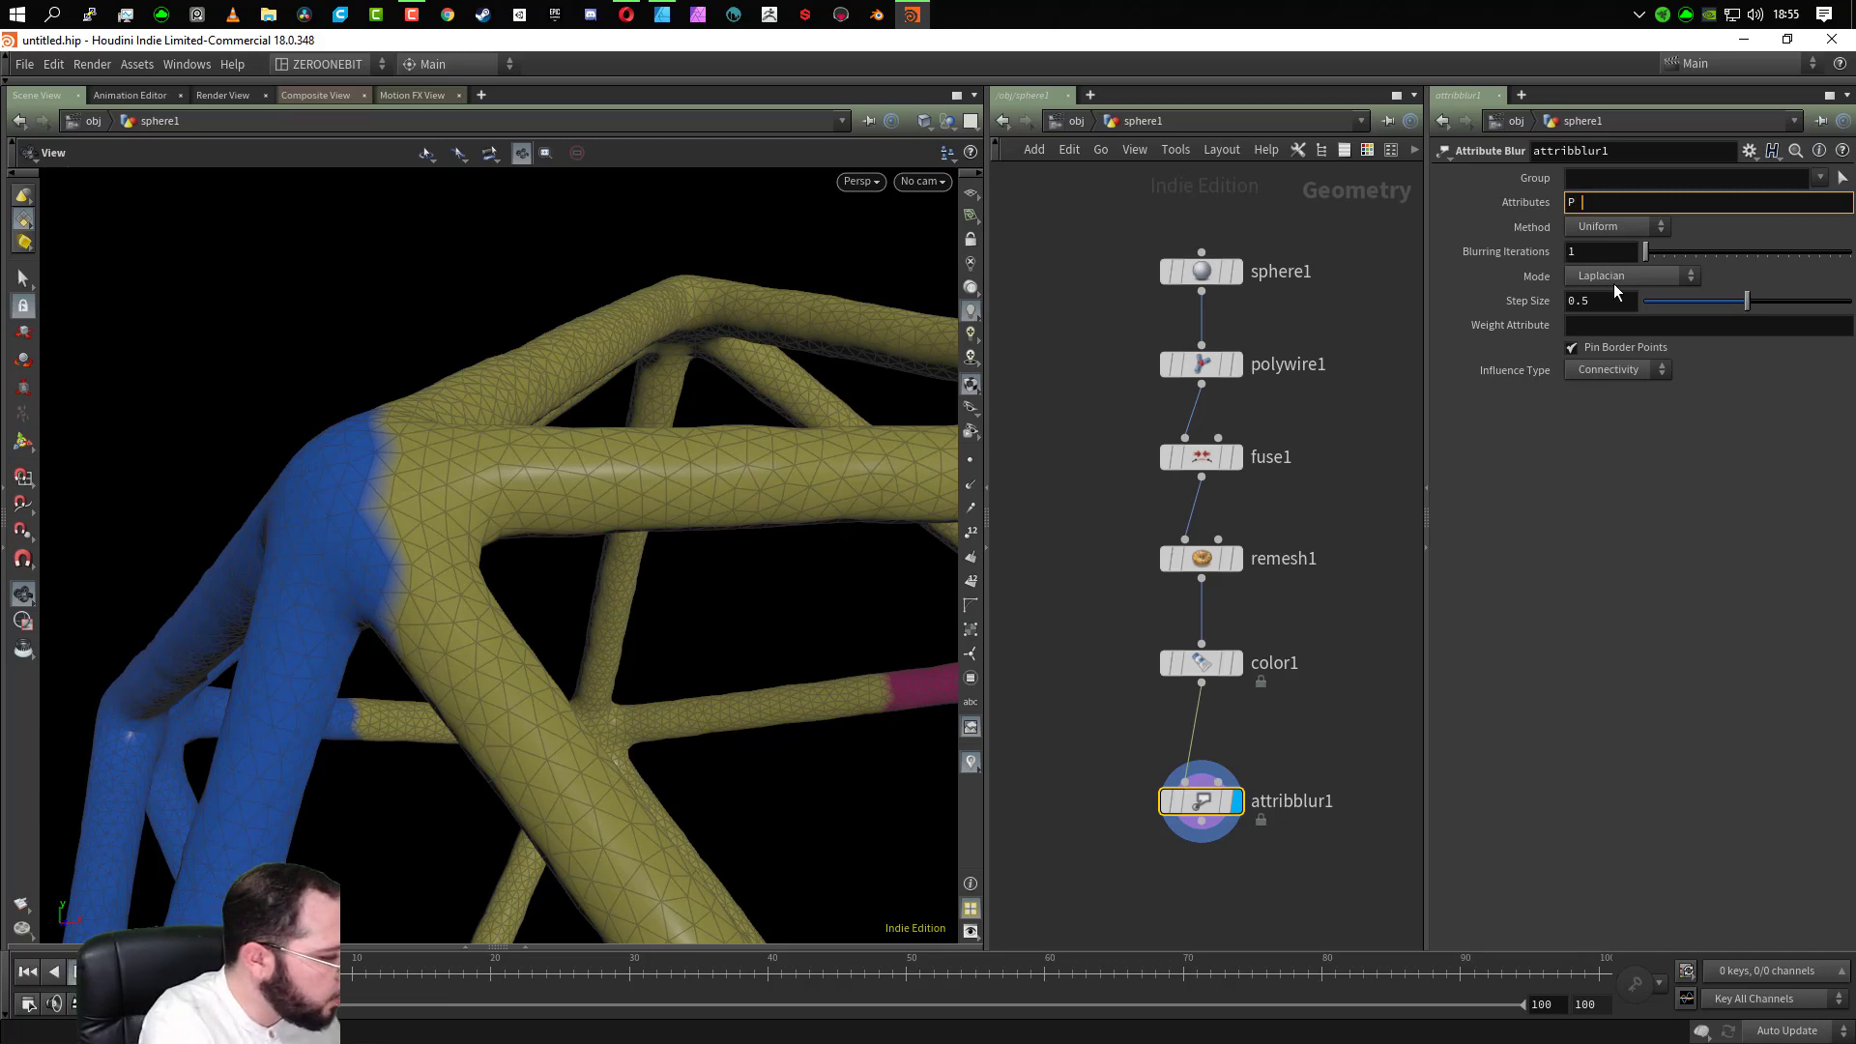
text(Cd)
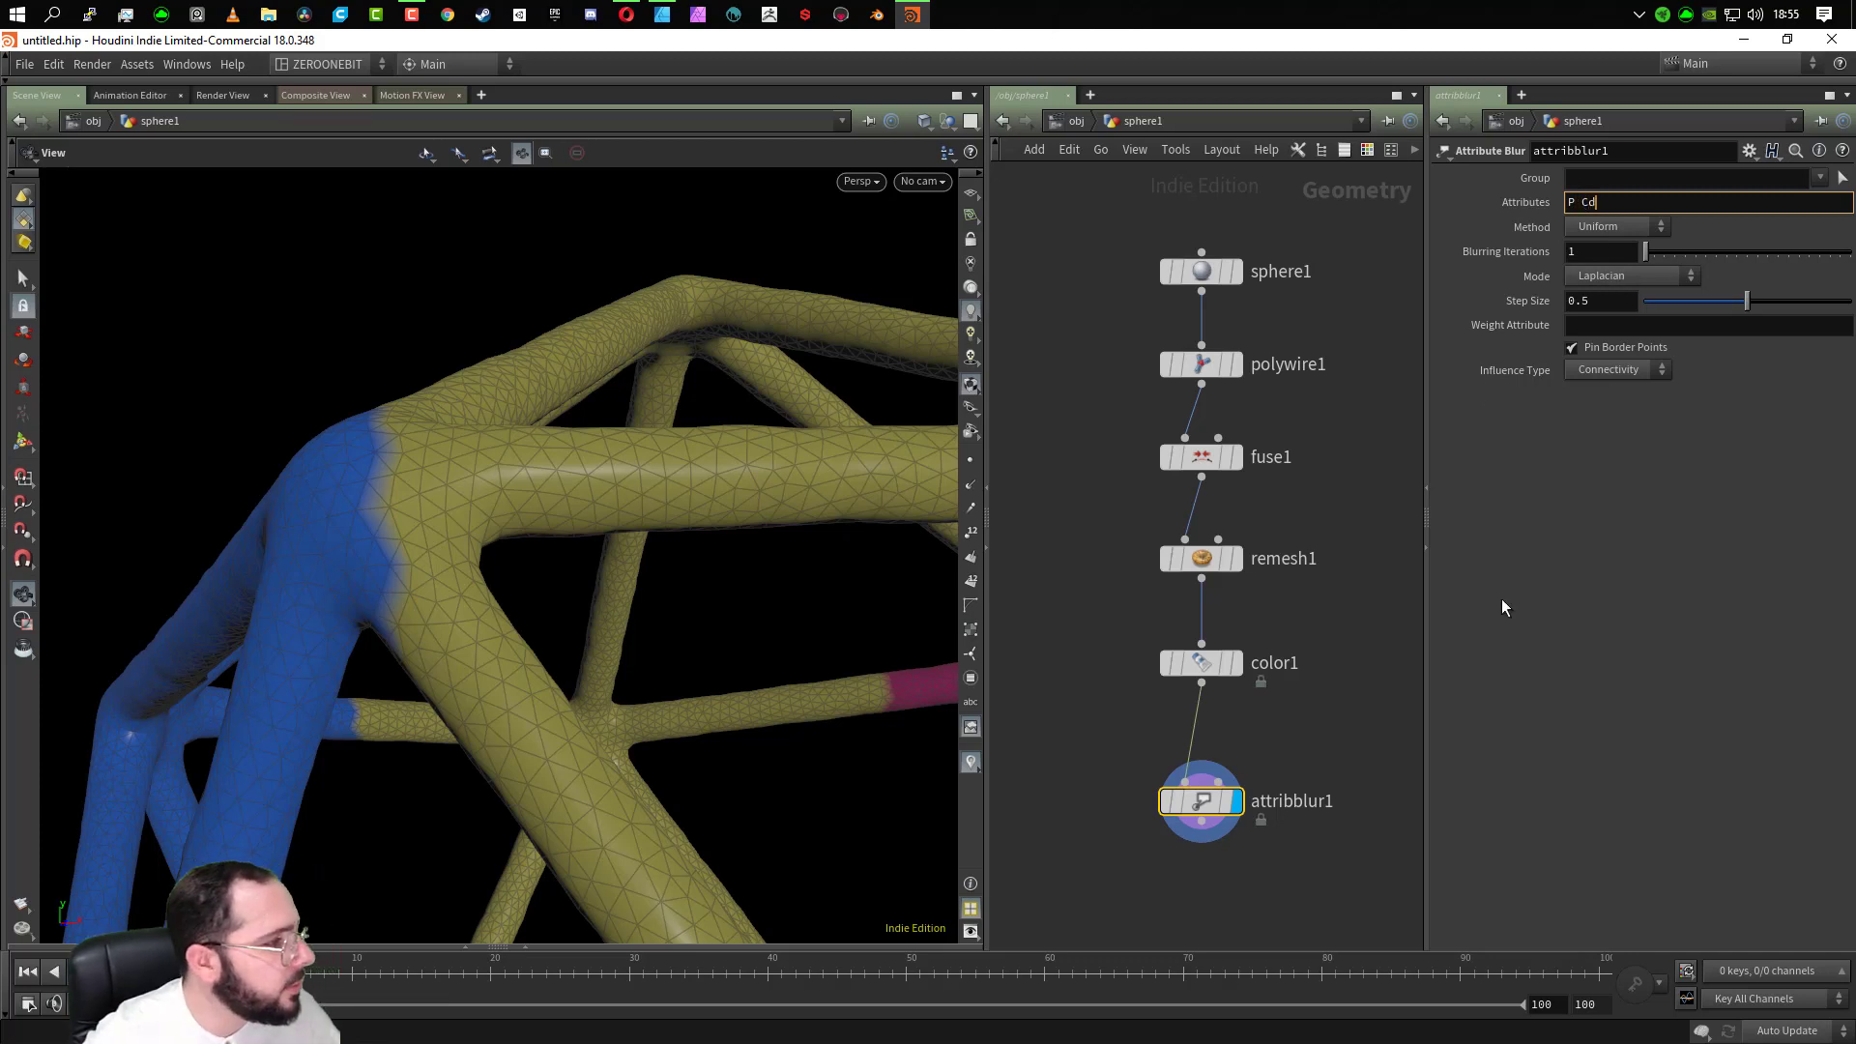
key(Return)
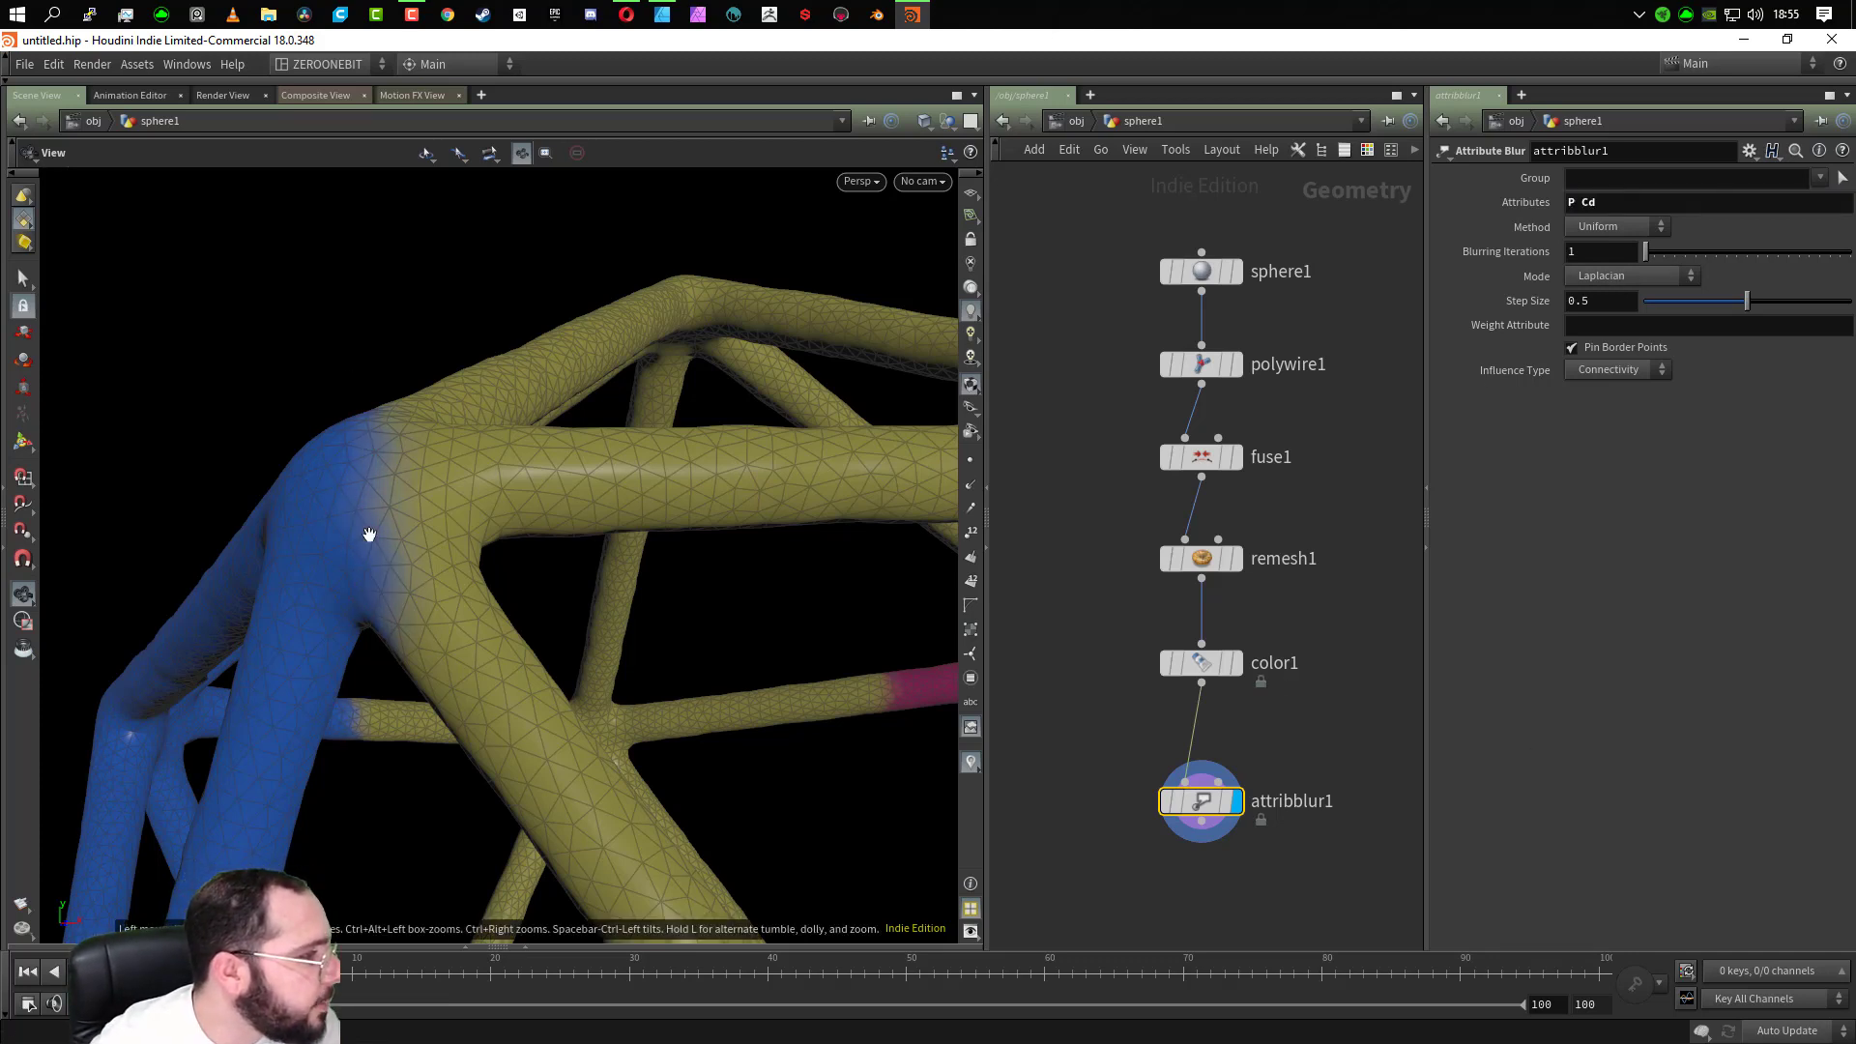
drag(540, 683, 854, 658)
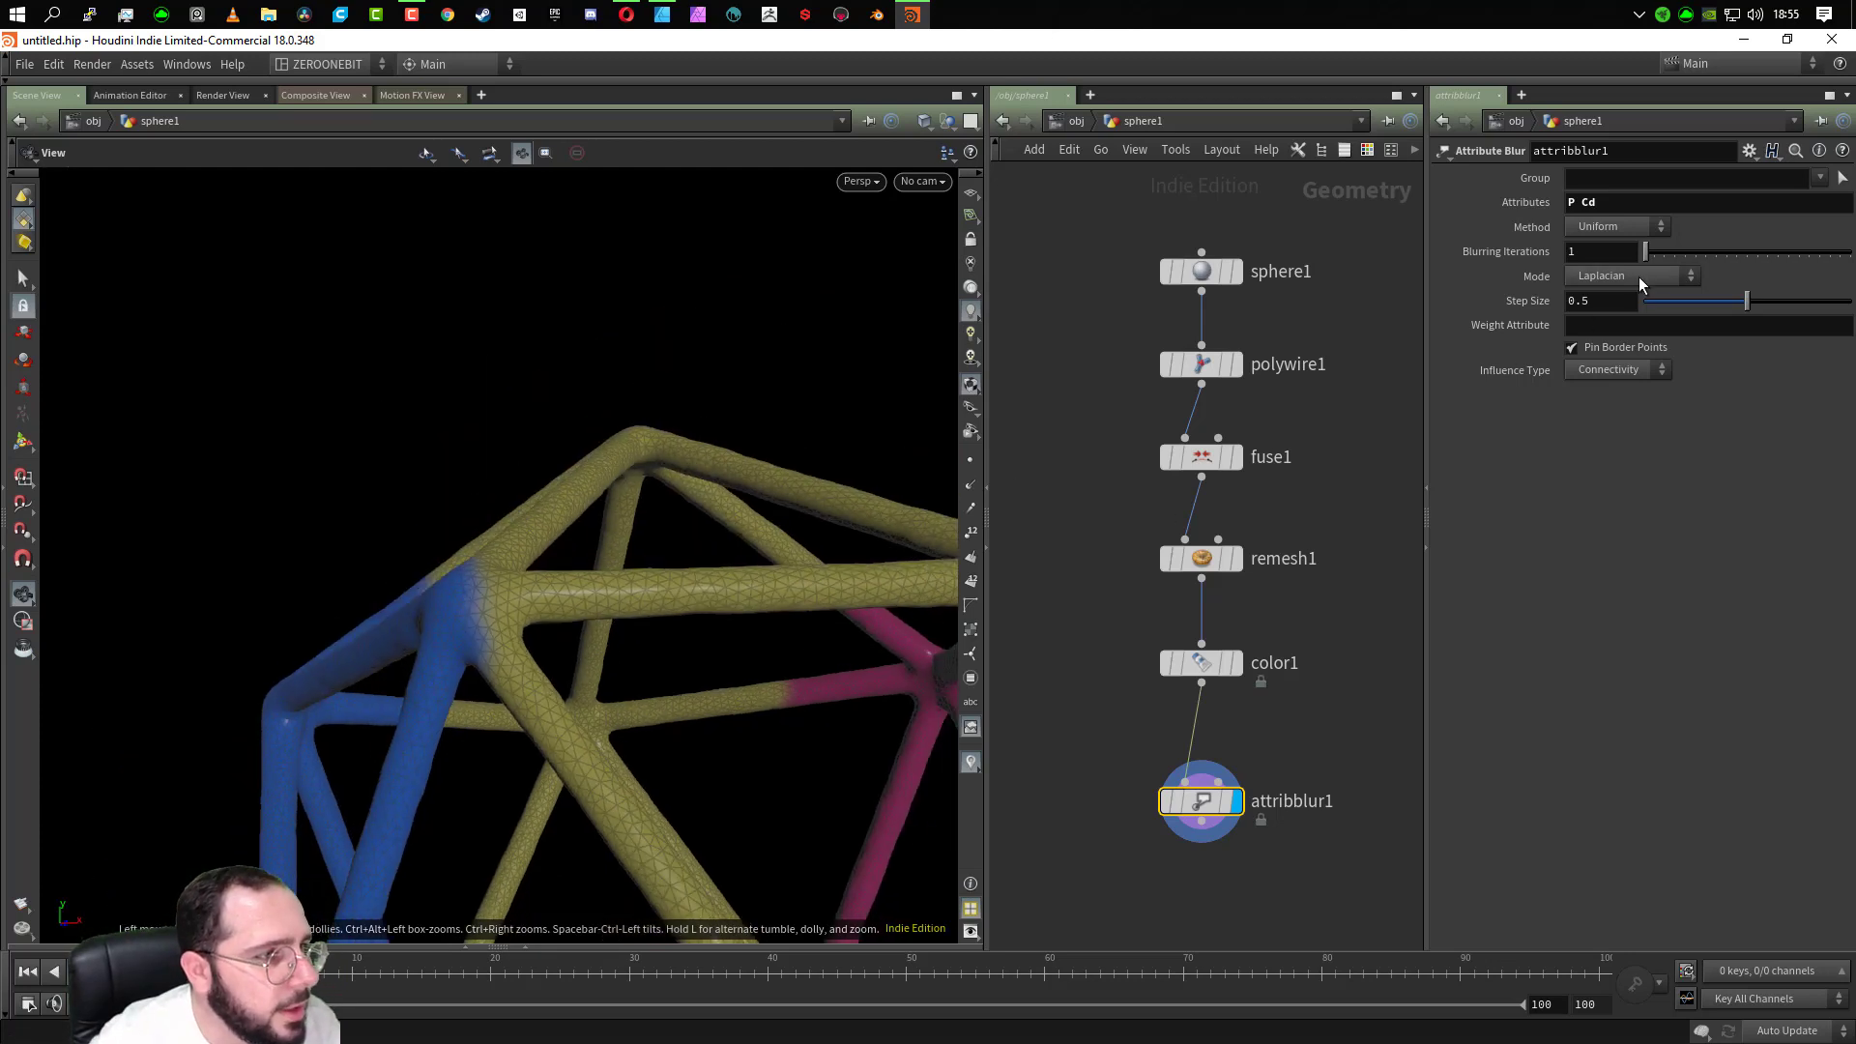
Try 25 blurring iterations on the Attribute Blur node and inspect the whole structure
drag(1648, 251, 1706, 258)
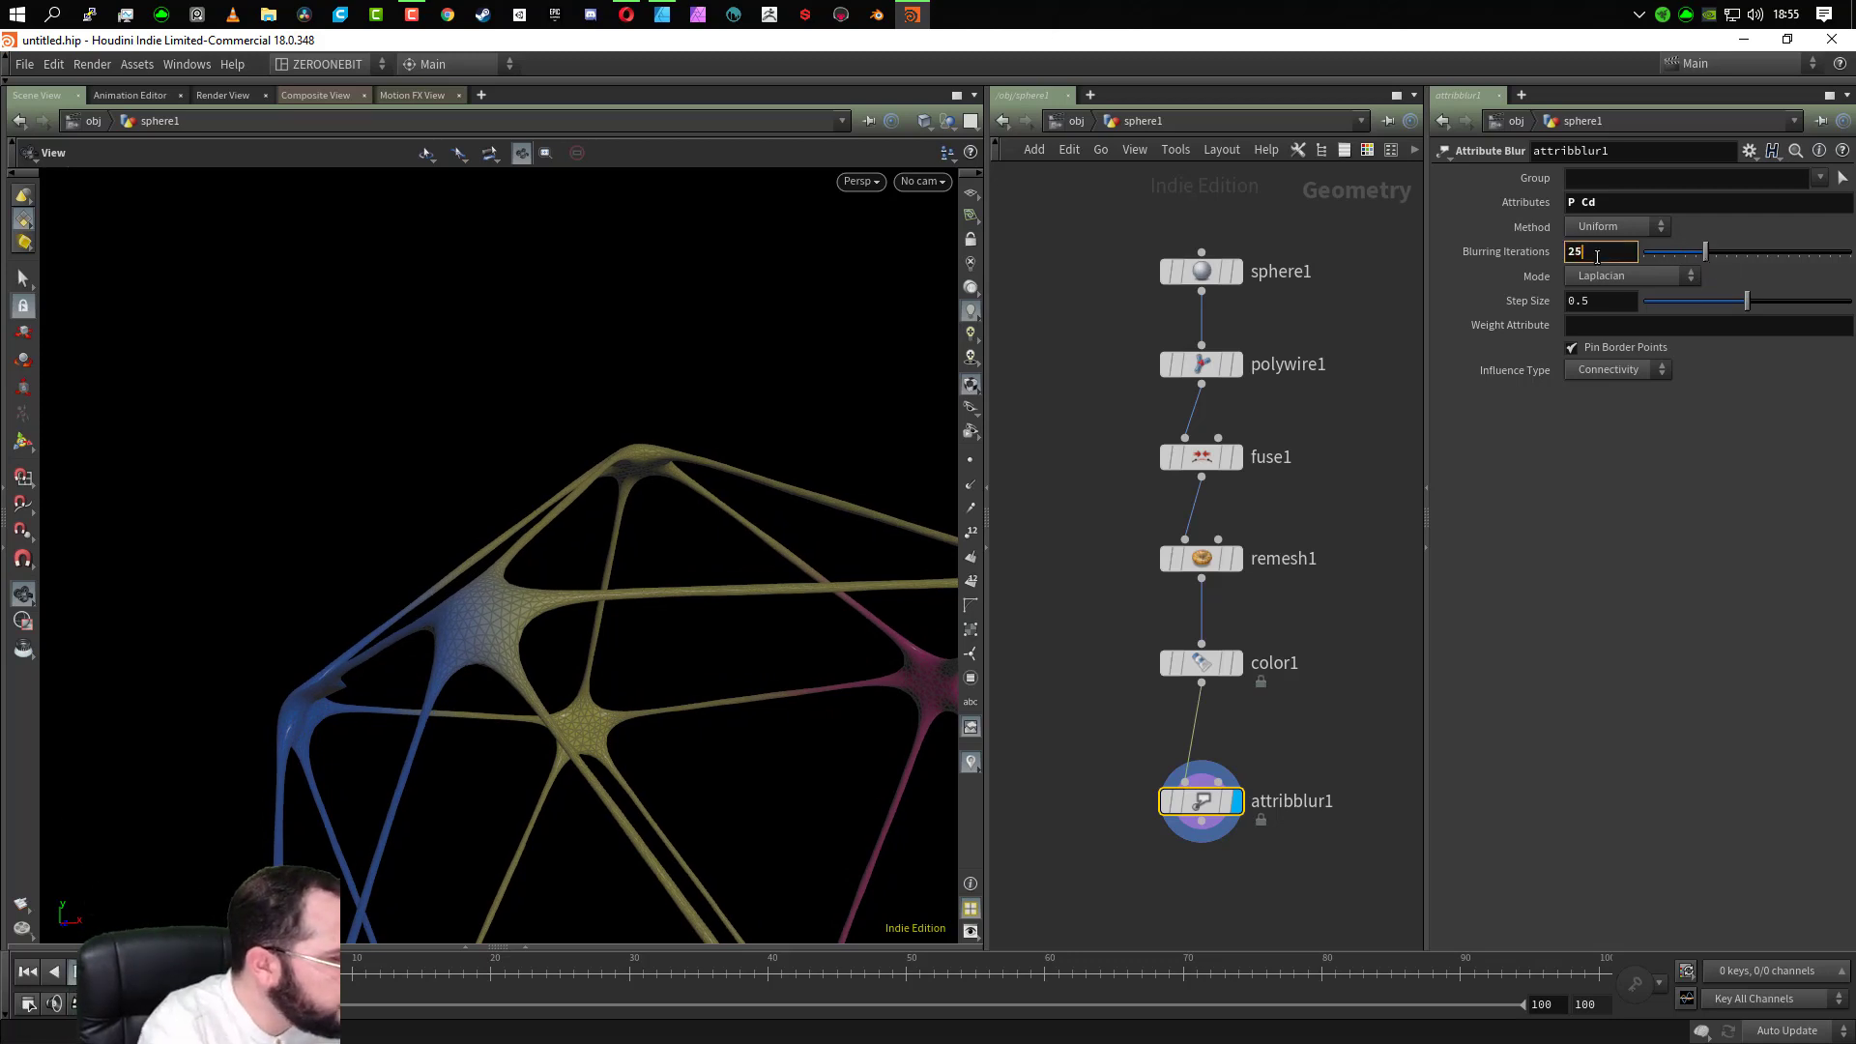
key(Return)
middle_drag(709, 717, 523, 427)
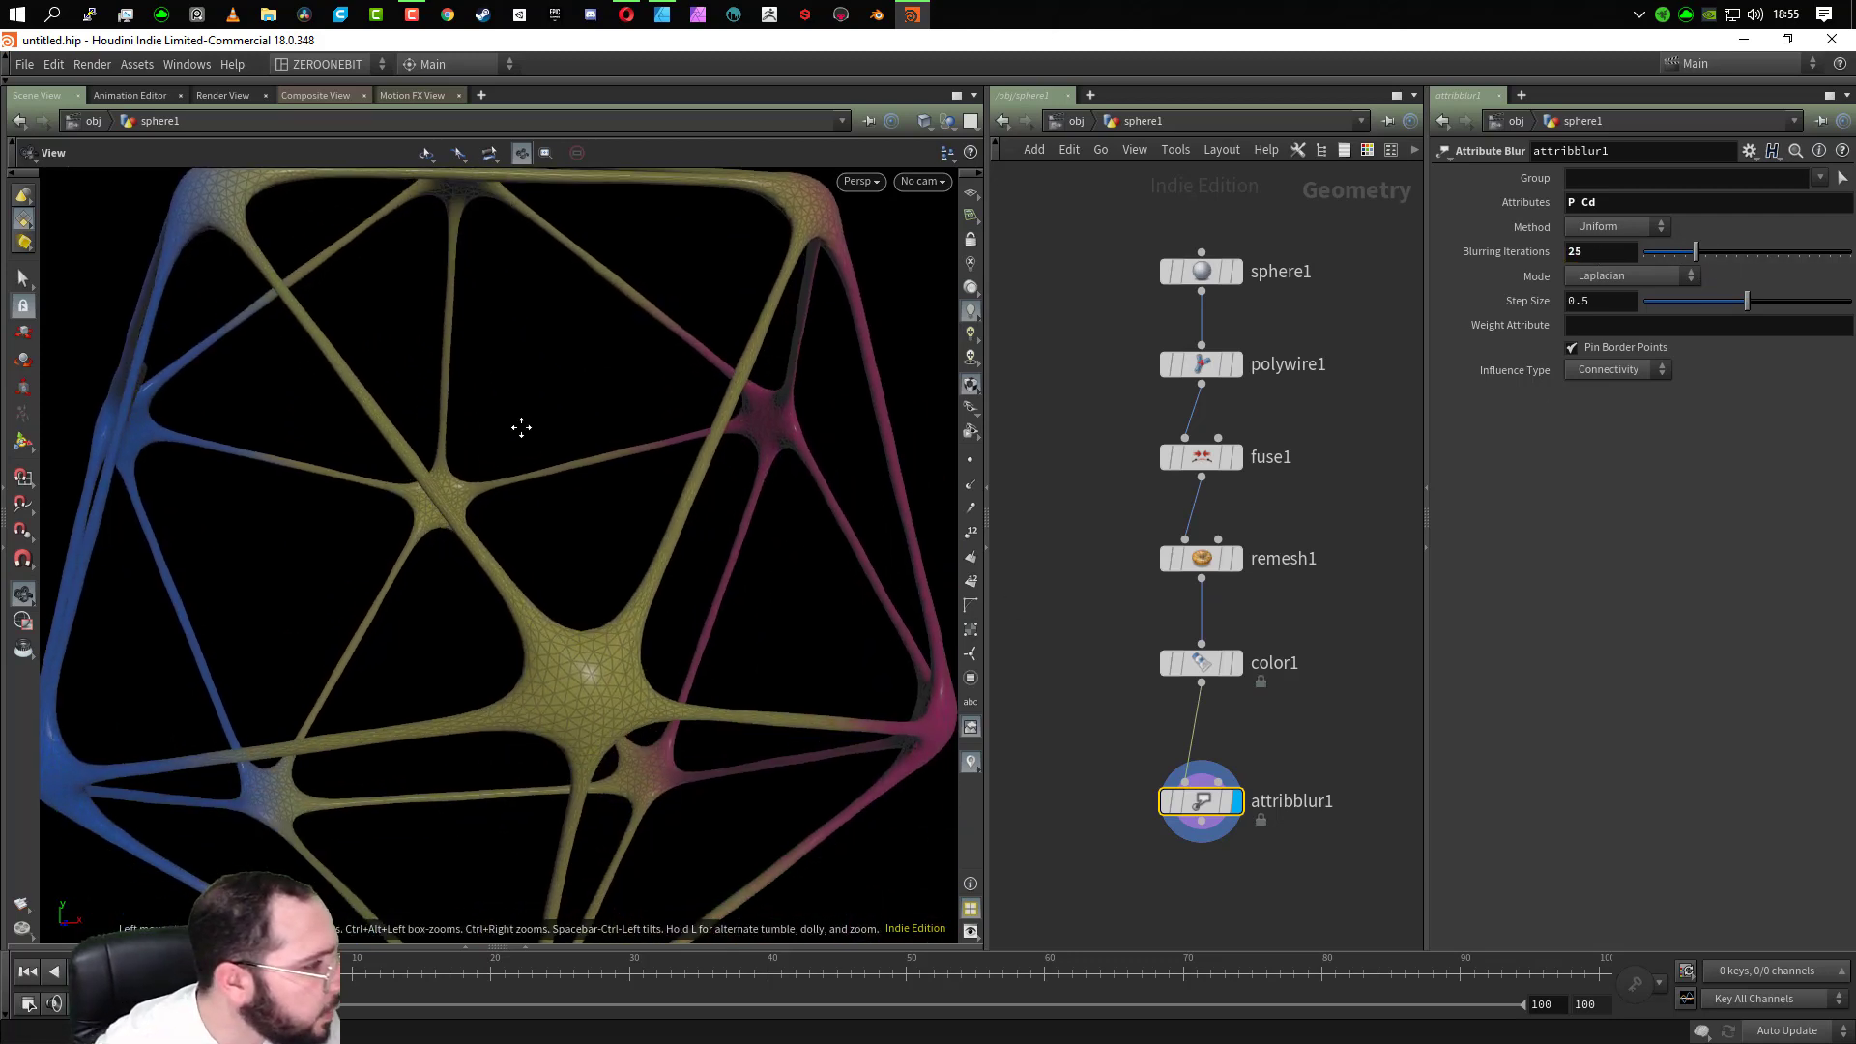
scroll(549, 532, down, 5)
mouse_move(580, 587)
mouse_down()
mouse_move(580, 571)
mouse_move(550, 601)
mouse_up()
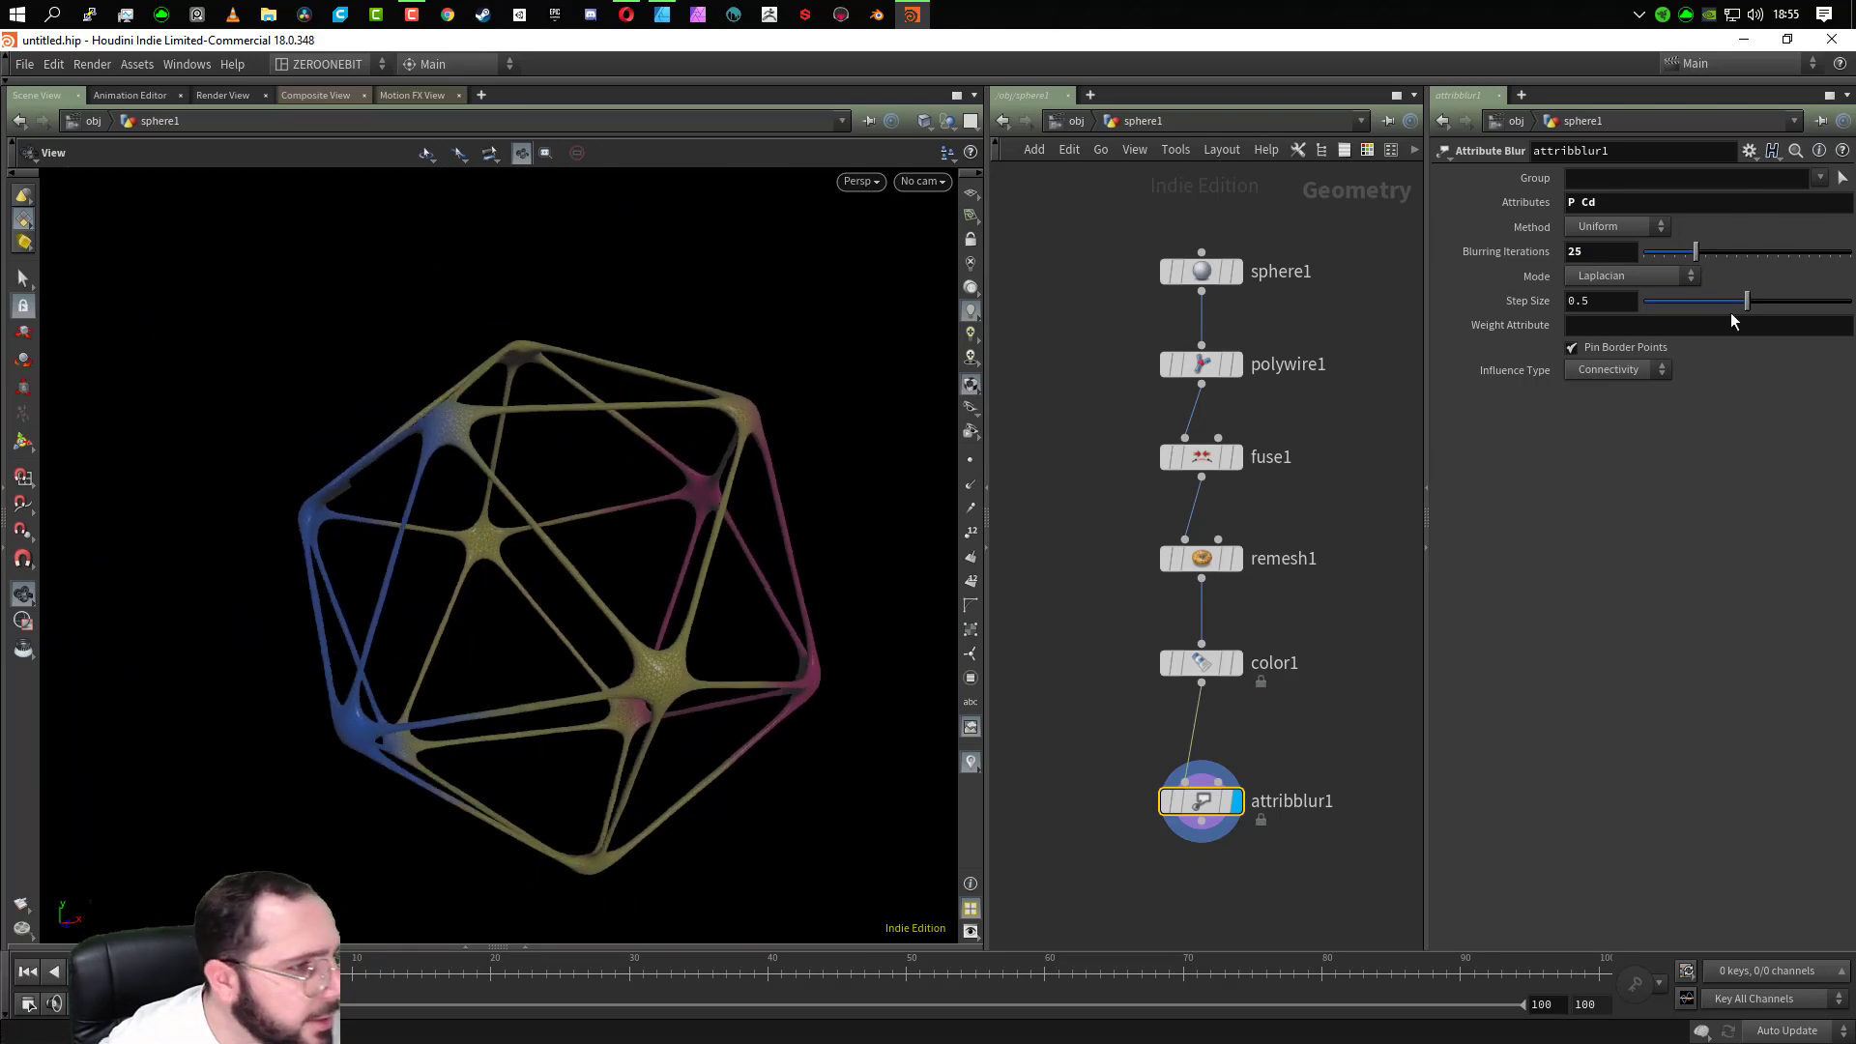
Reduce the Attribute Blur node's blurring iterations, trying 10 and settling on 15, and inspect the strut thickness
click(1622, 259)
text(1)
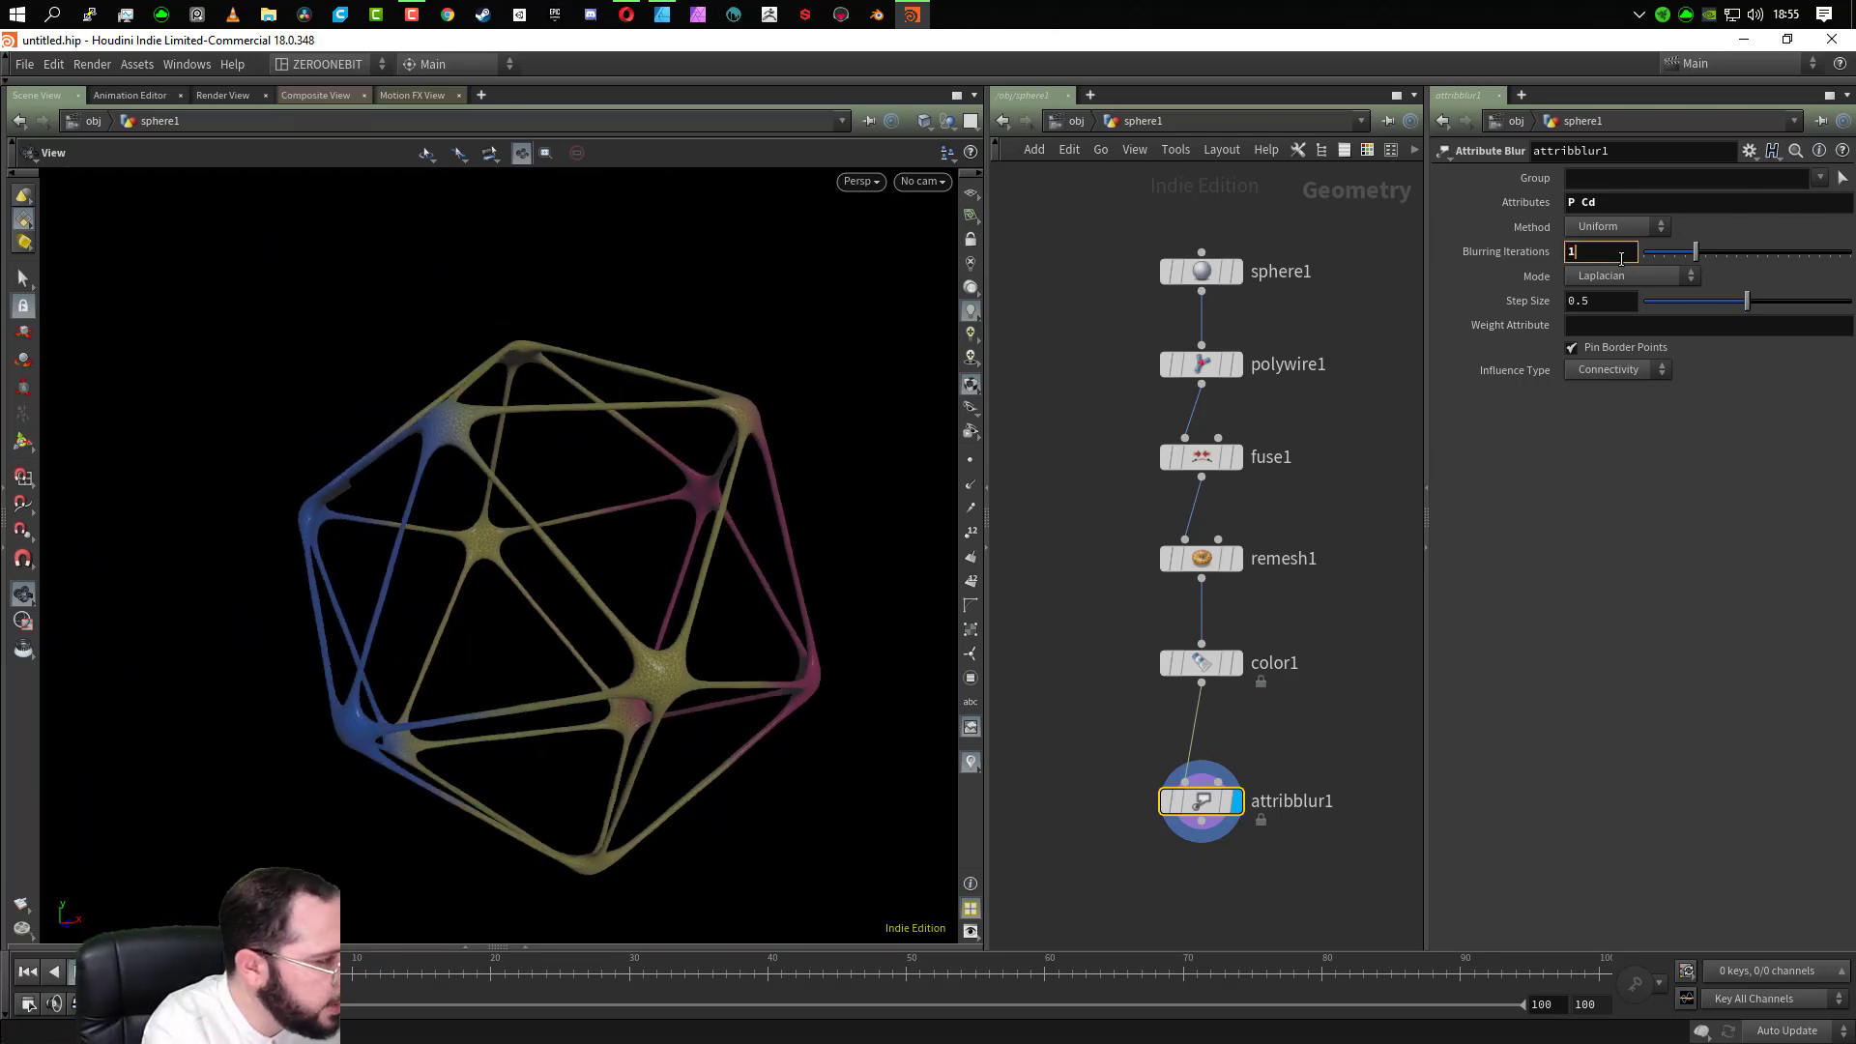
text(0)
key(Return)
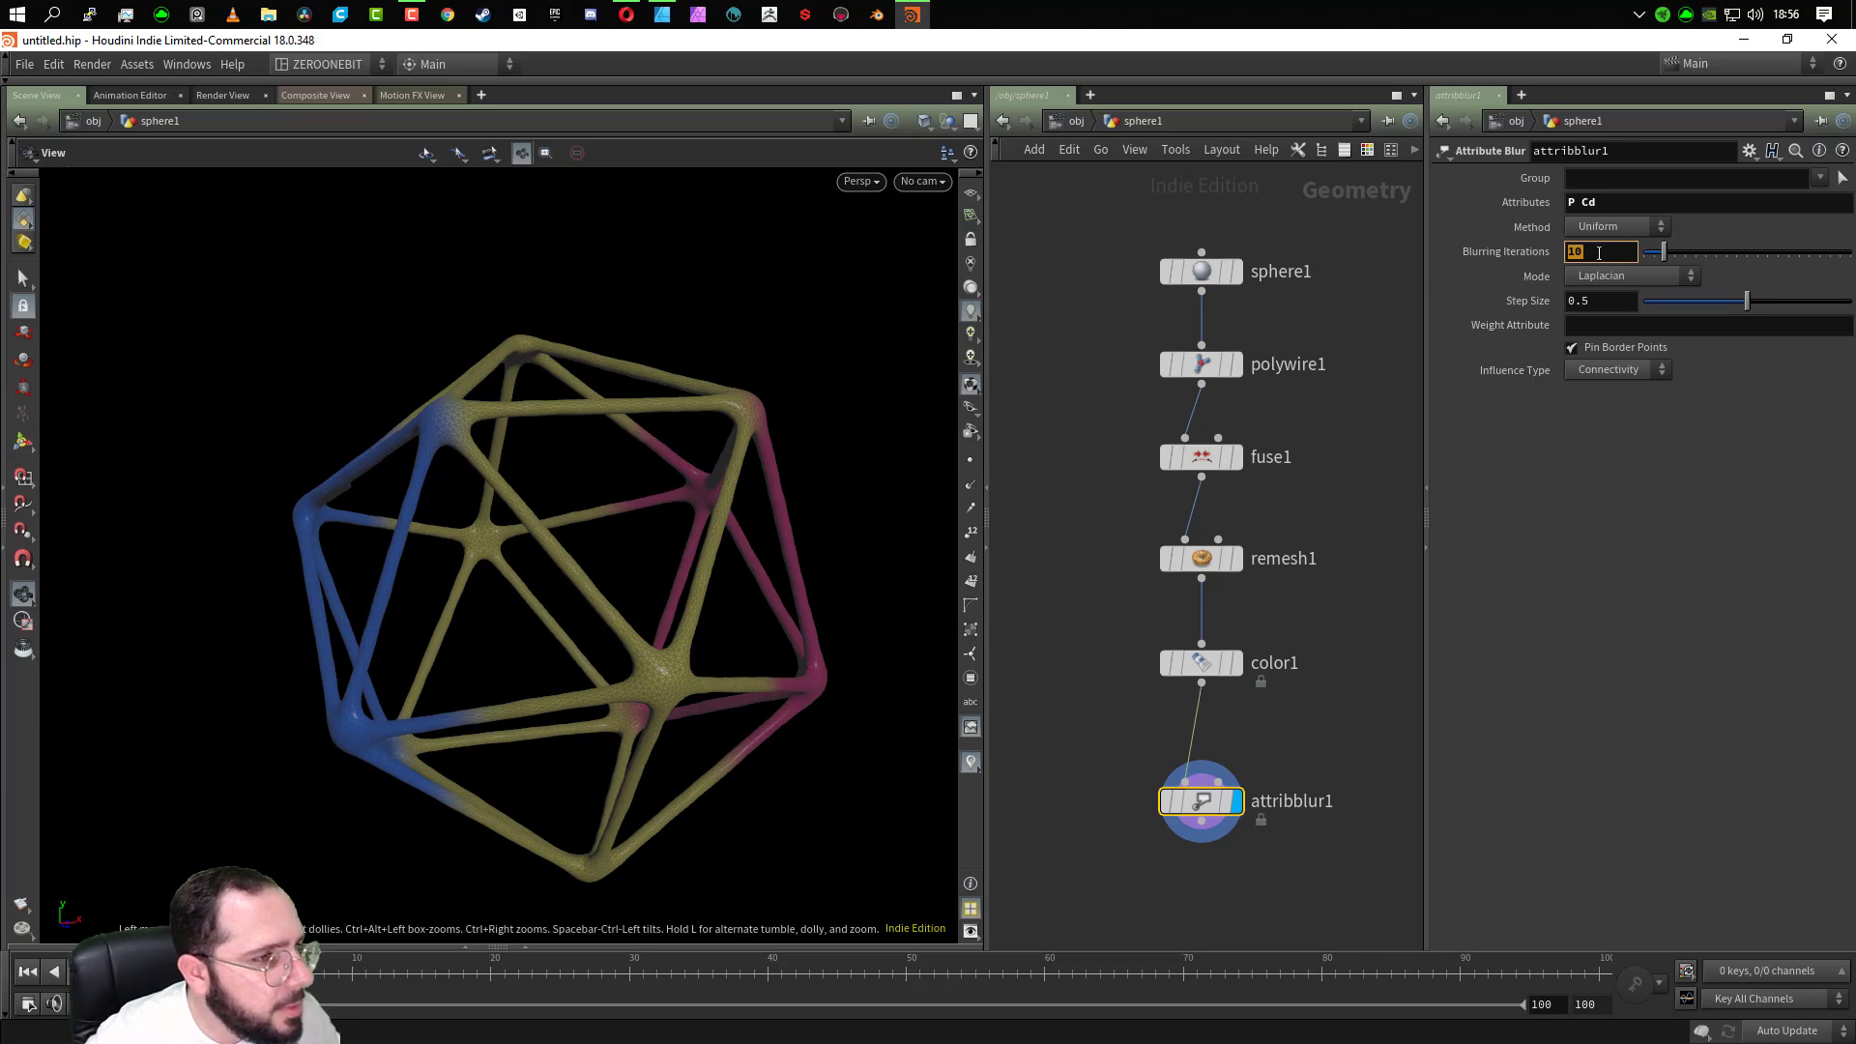
key(Return)
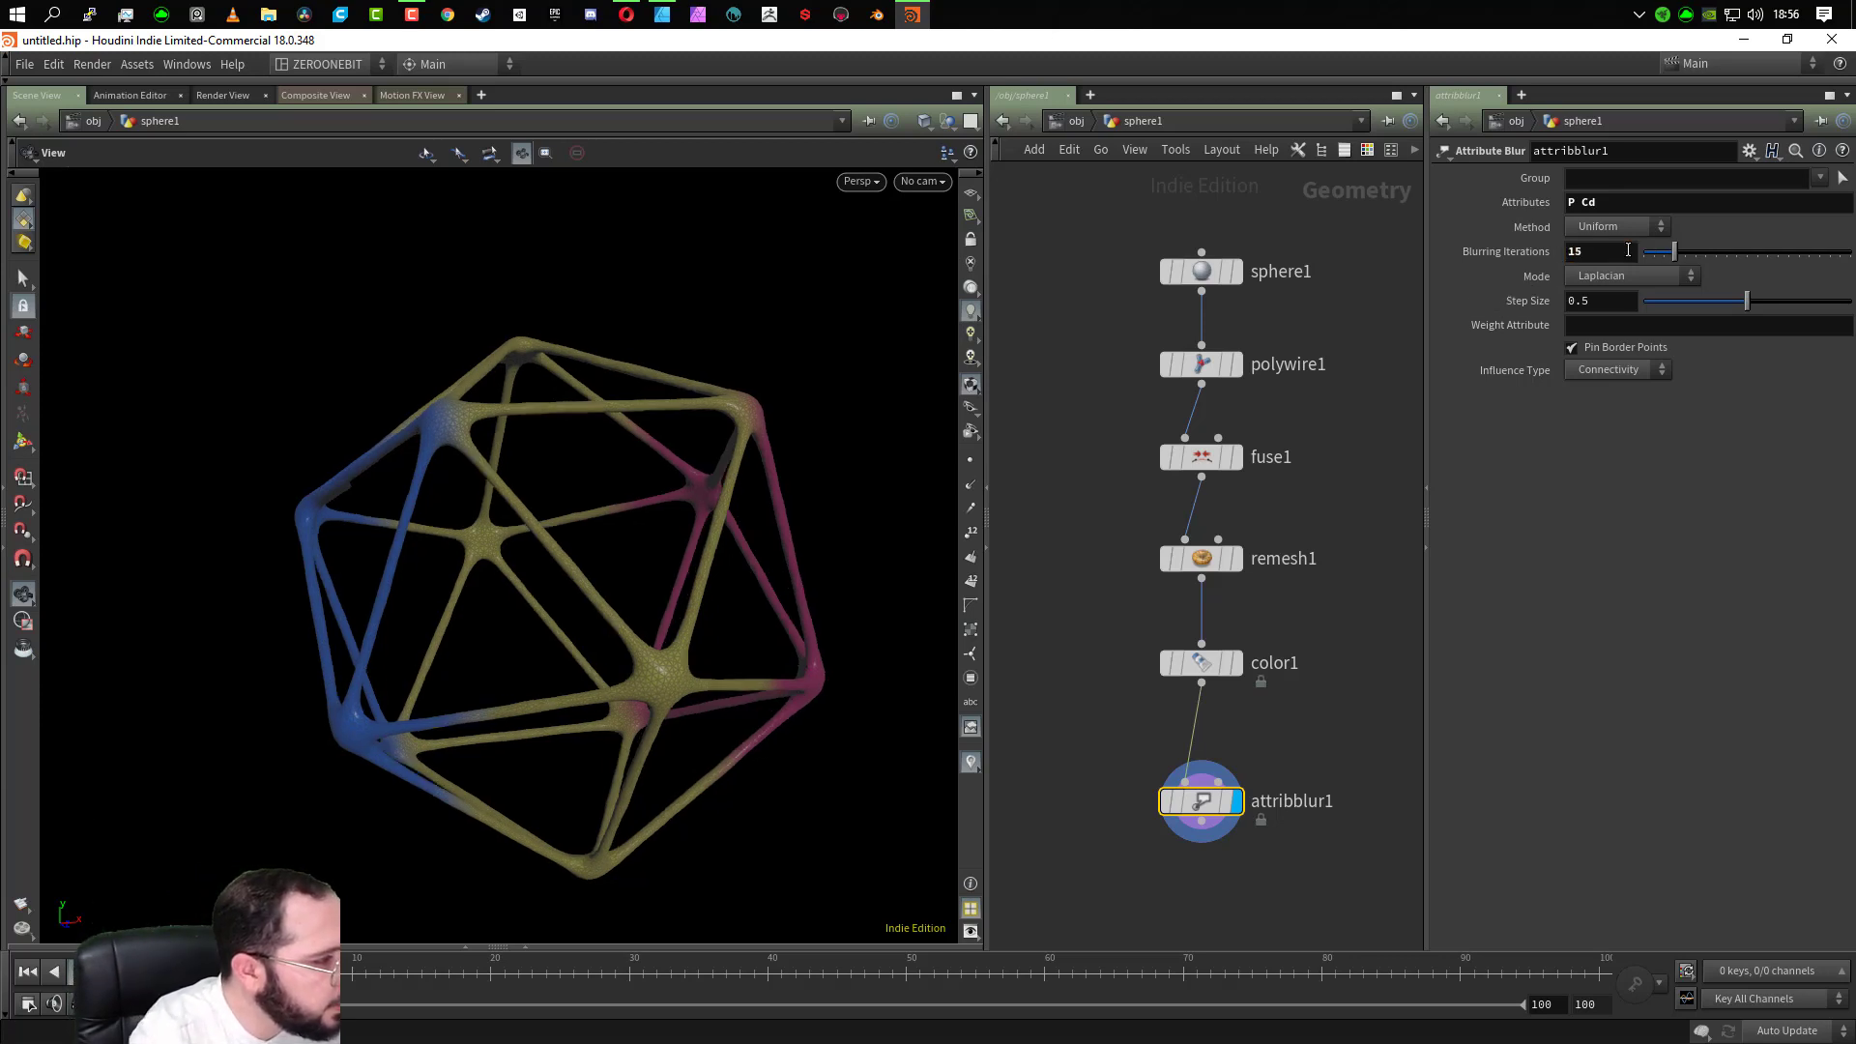
drag(535, 539, 468, 584)
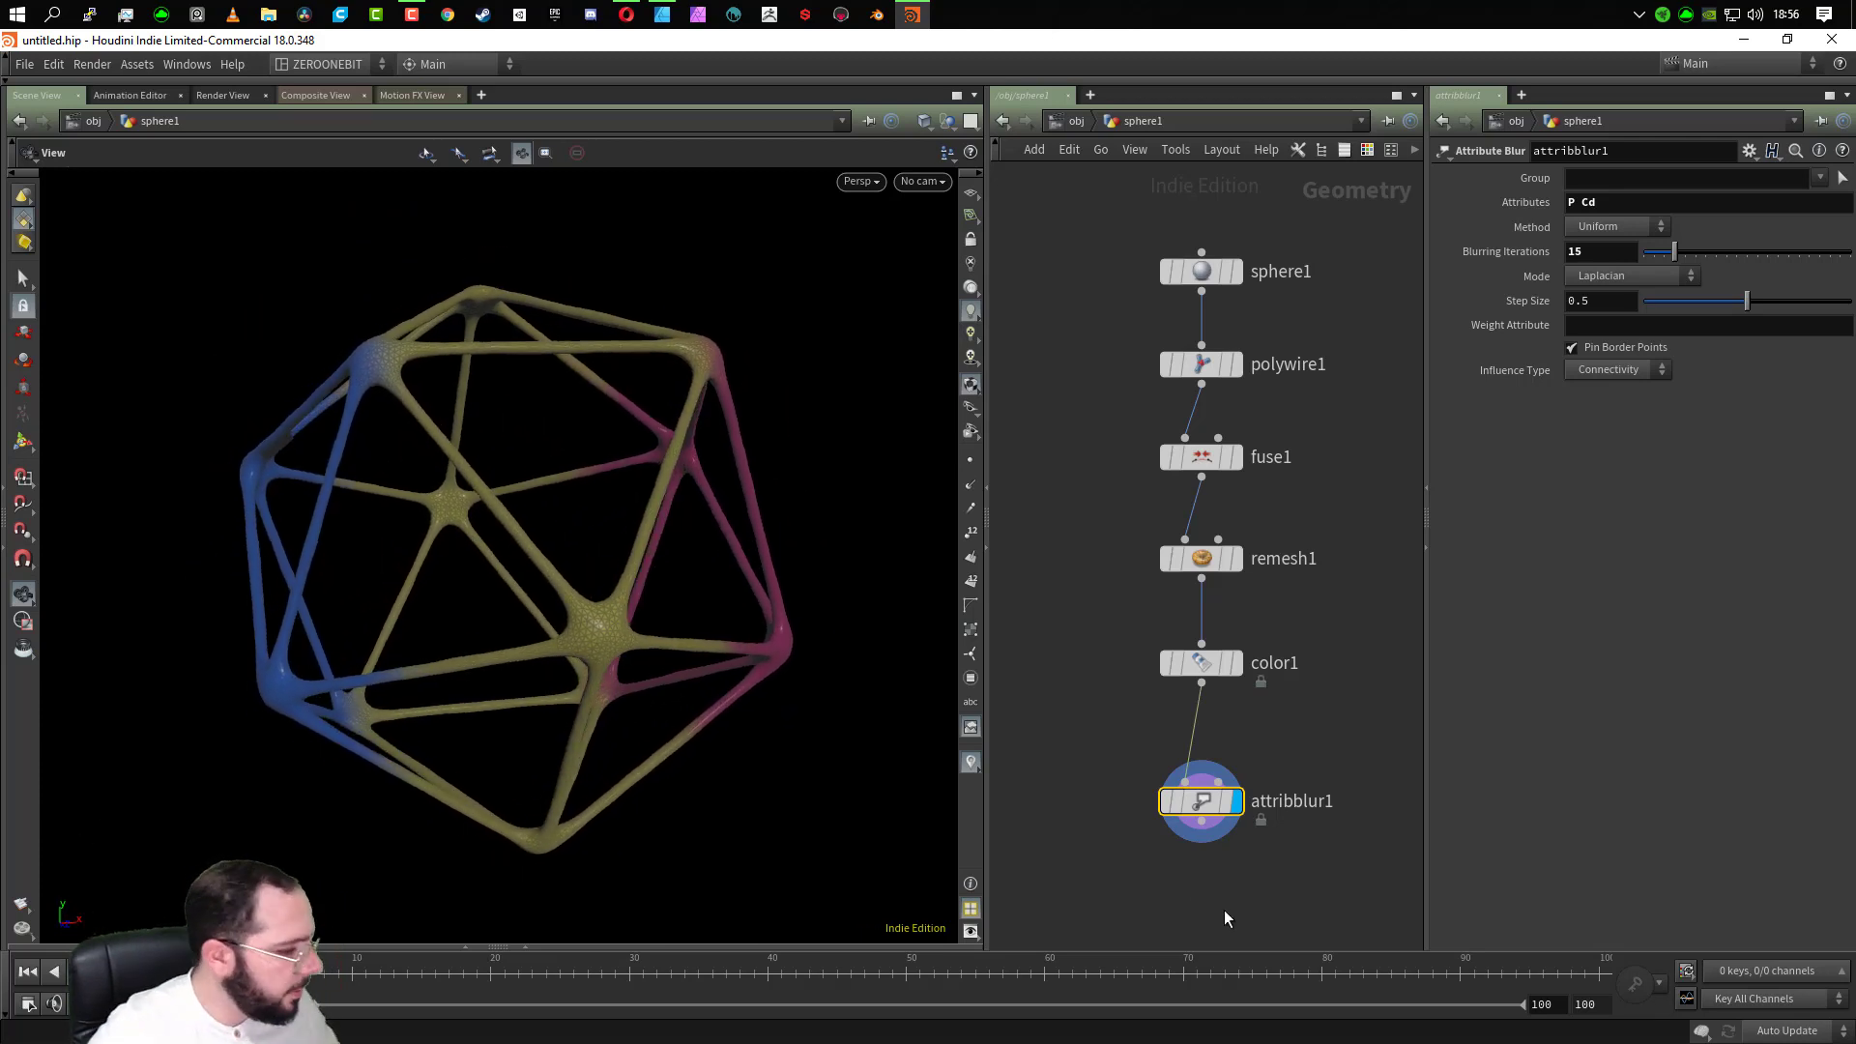
Add a Transform node below the Attribute Blur node, connected to its output, and display its result
key(Tab)
text(tra)
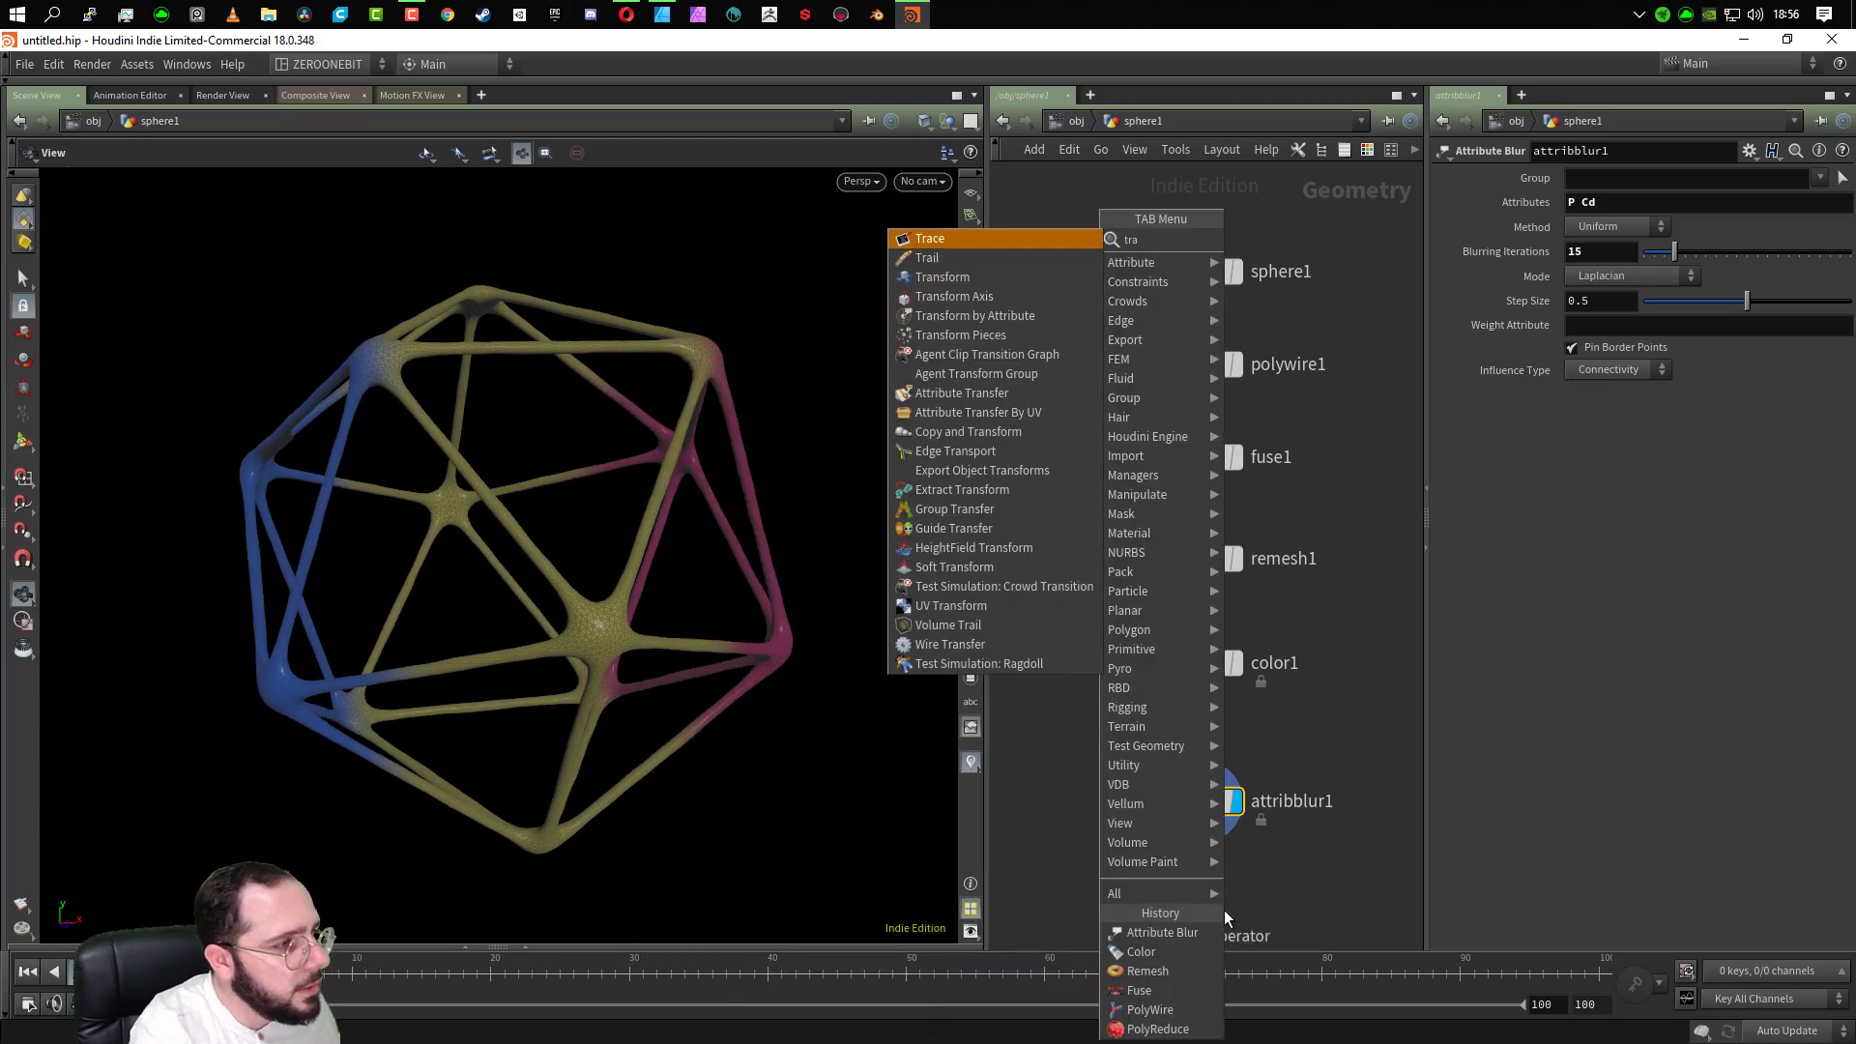
key(Down)
key(Down)
key(Return)
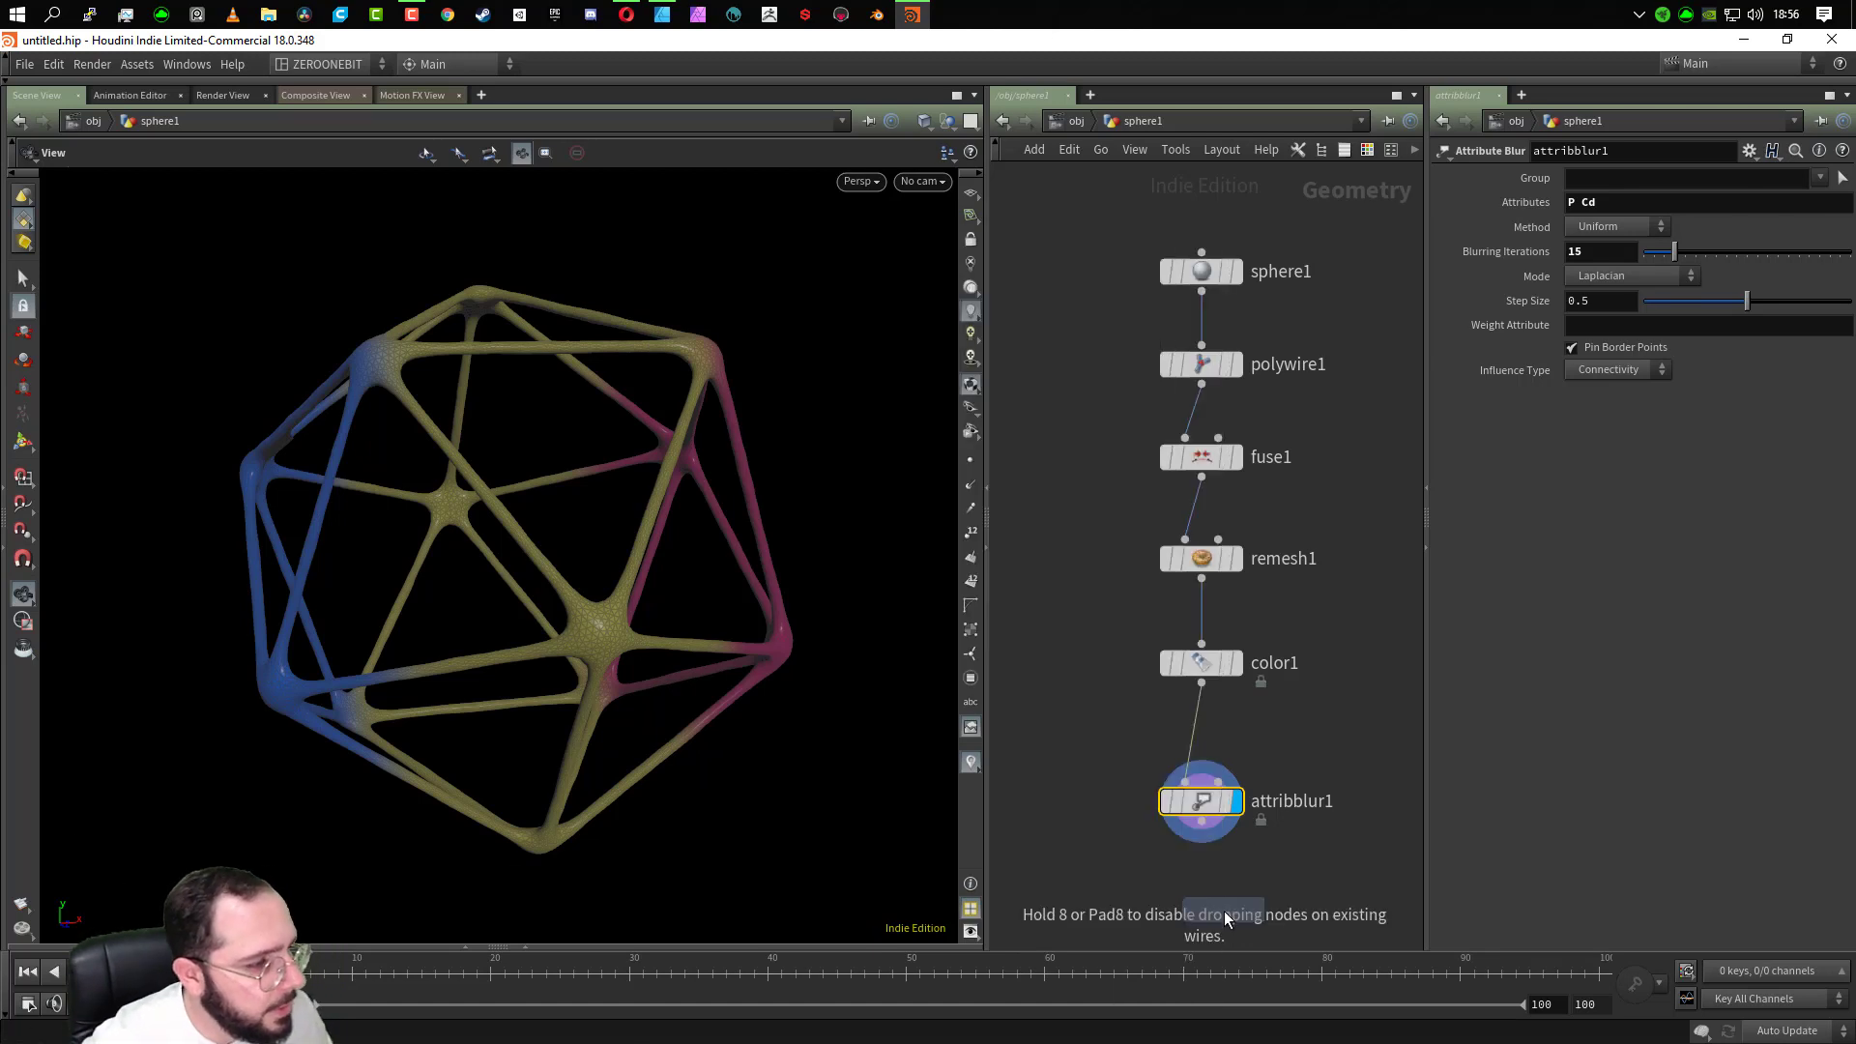
click(1240, 913)
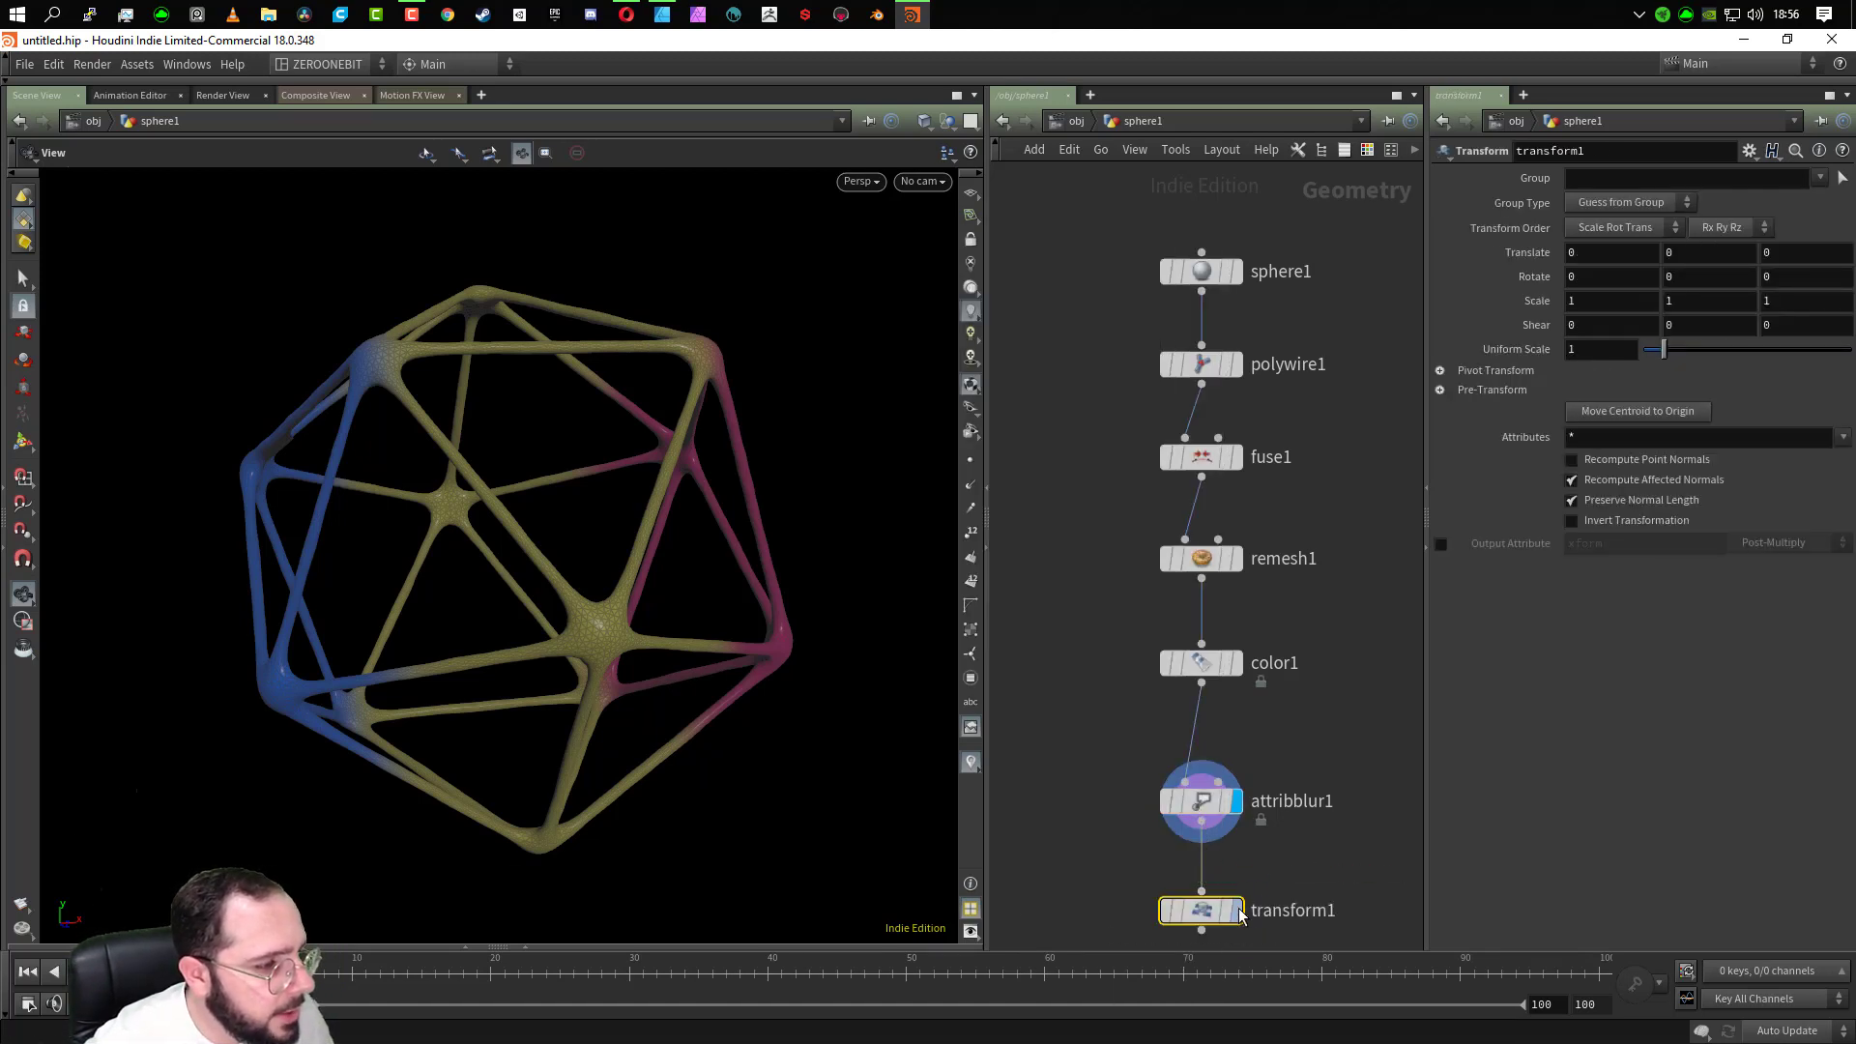
Lay out the full node chain from sphere1 to transform1 evenly and move it to a free area of the network
scroll(1358, 850, down, 3)
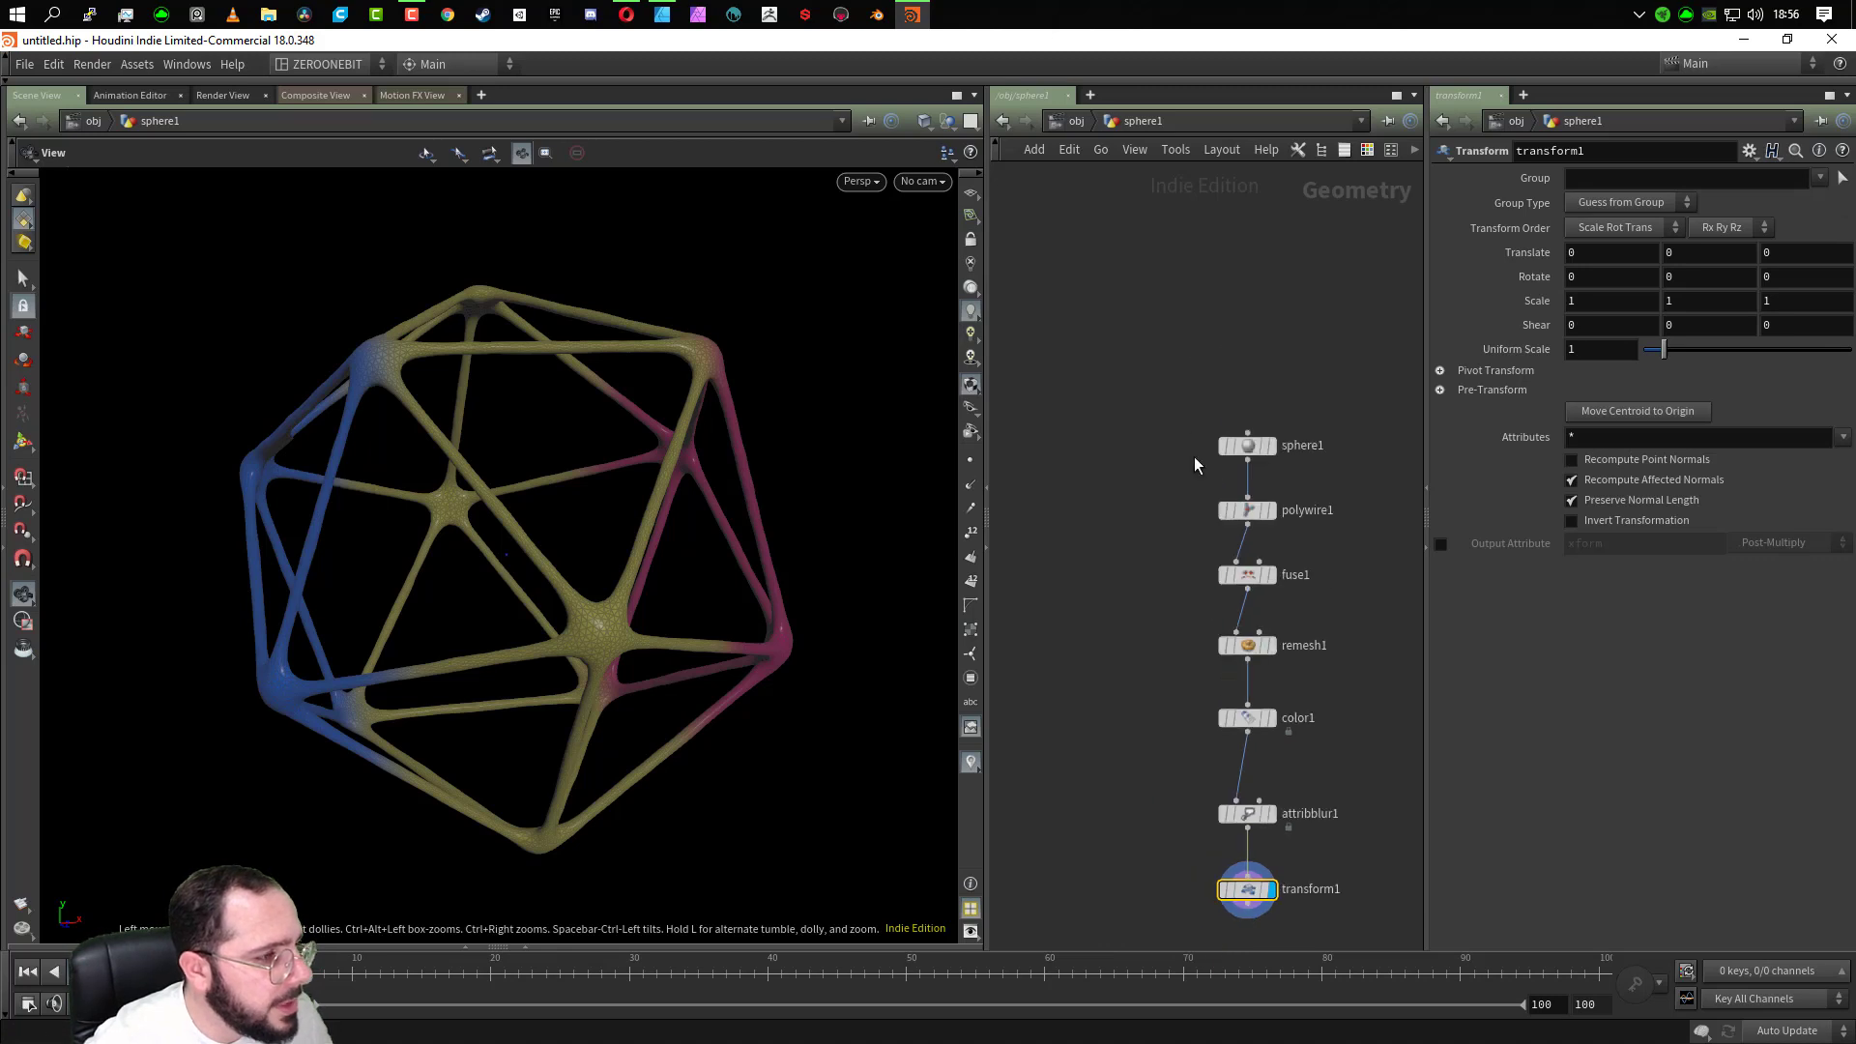
drag(1160, 319, 1361, 909)
key(shift+l)
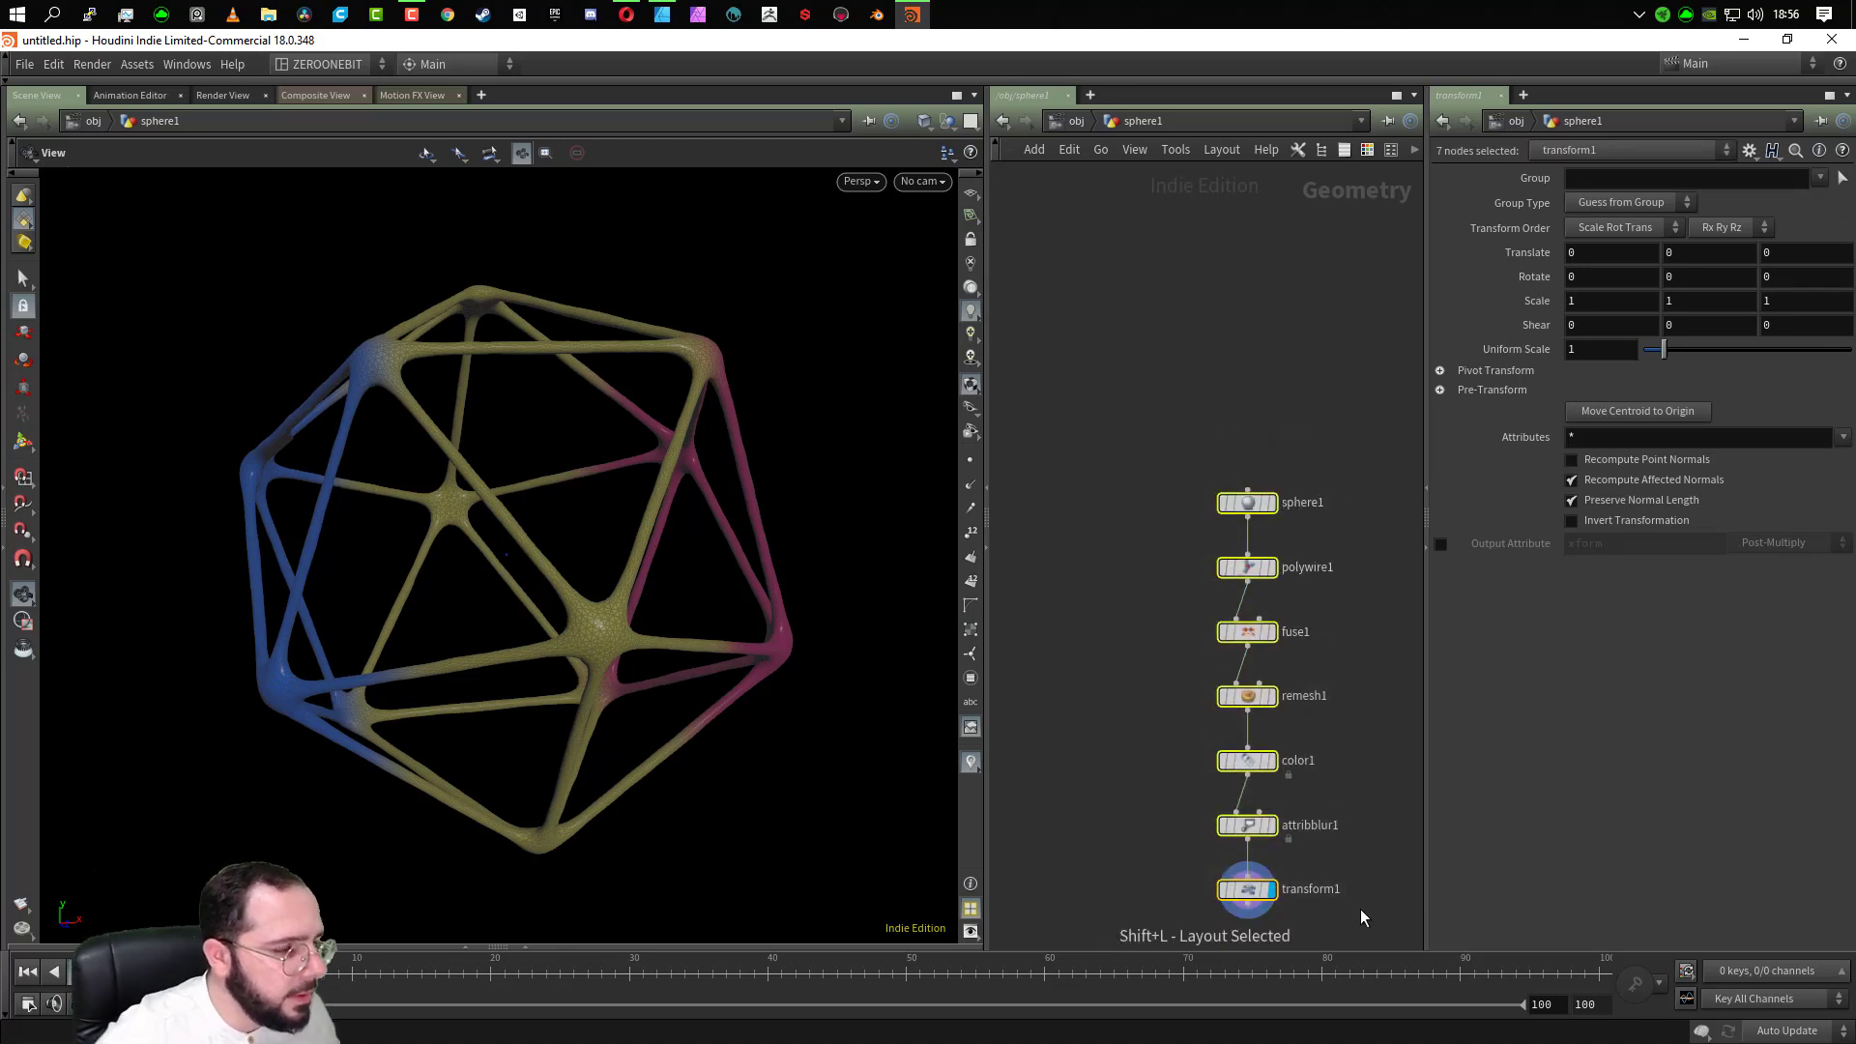
drag(1242, 494, 1096, 227)
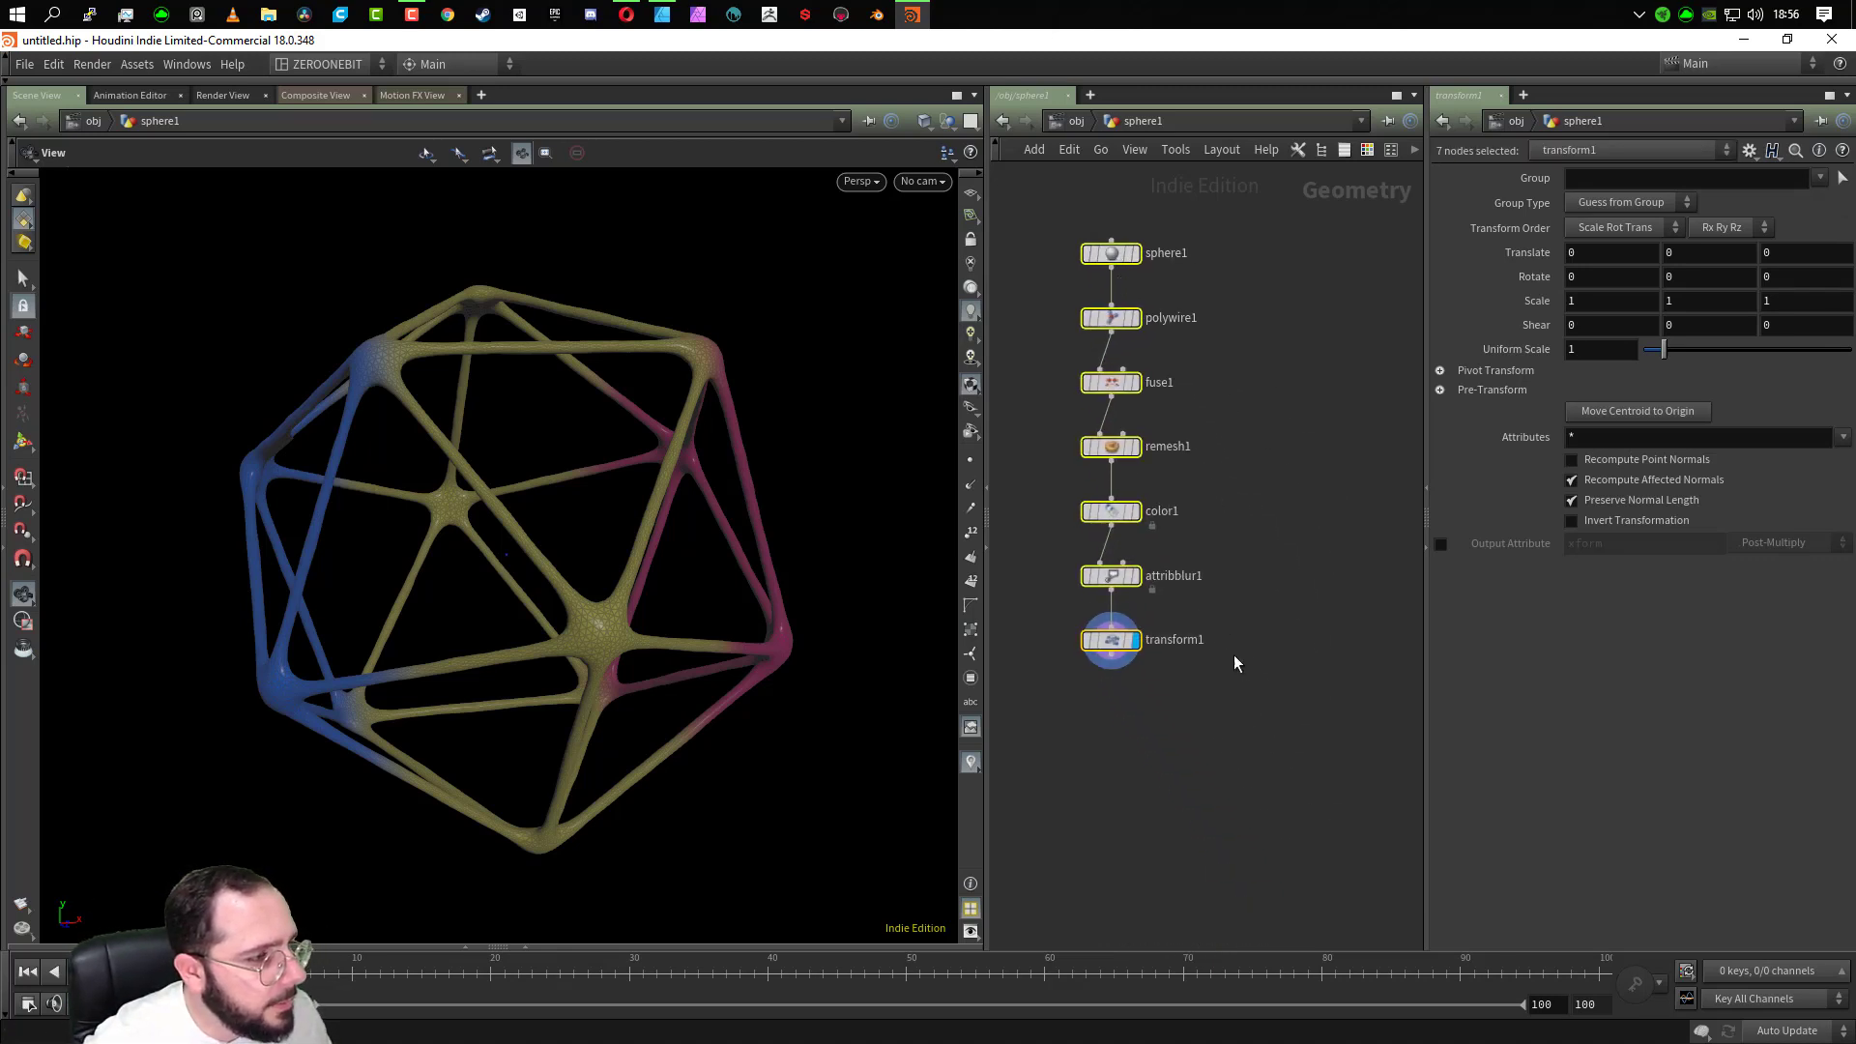
Drive the Transform node's X rotation with the expression $F and play the animation
click(1112, 639)
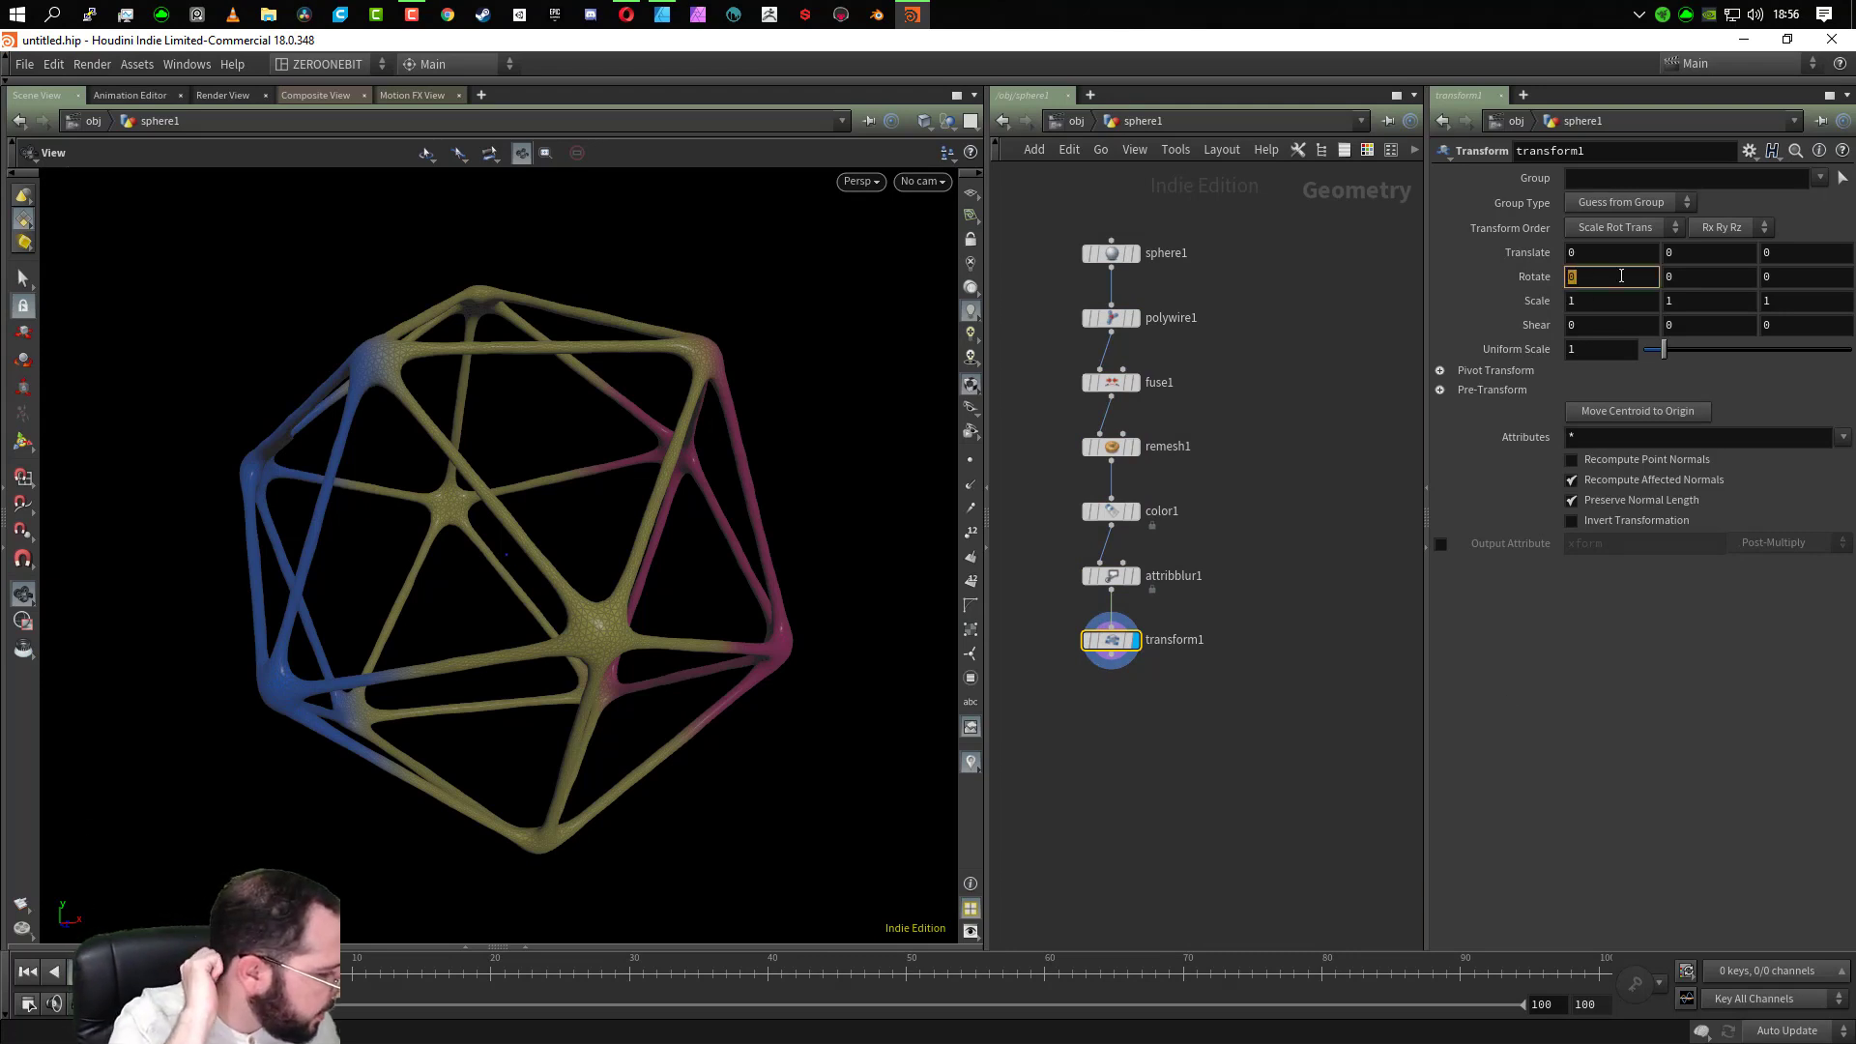
text($F)
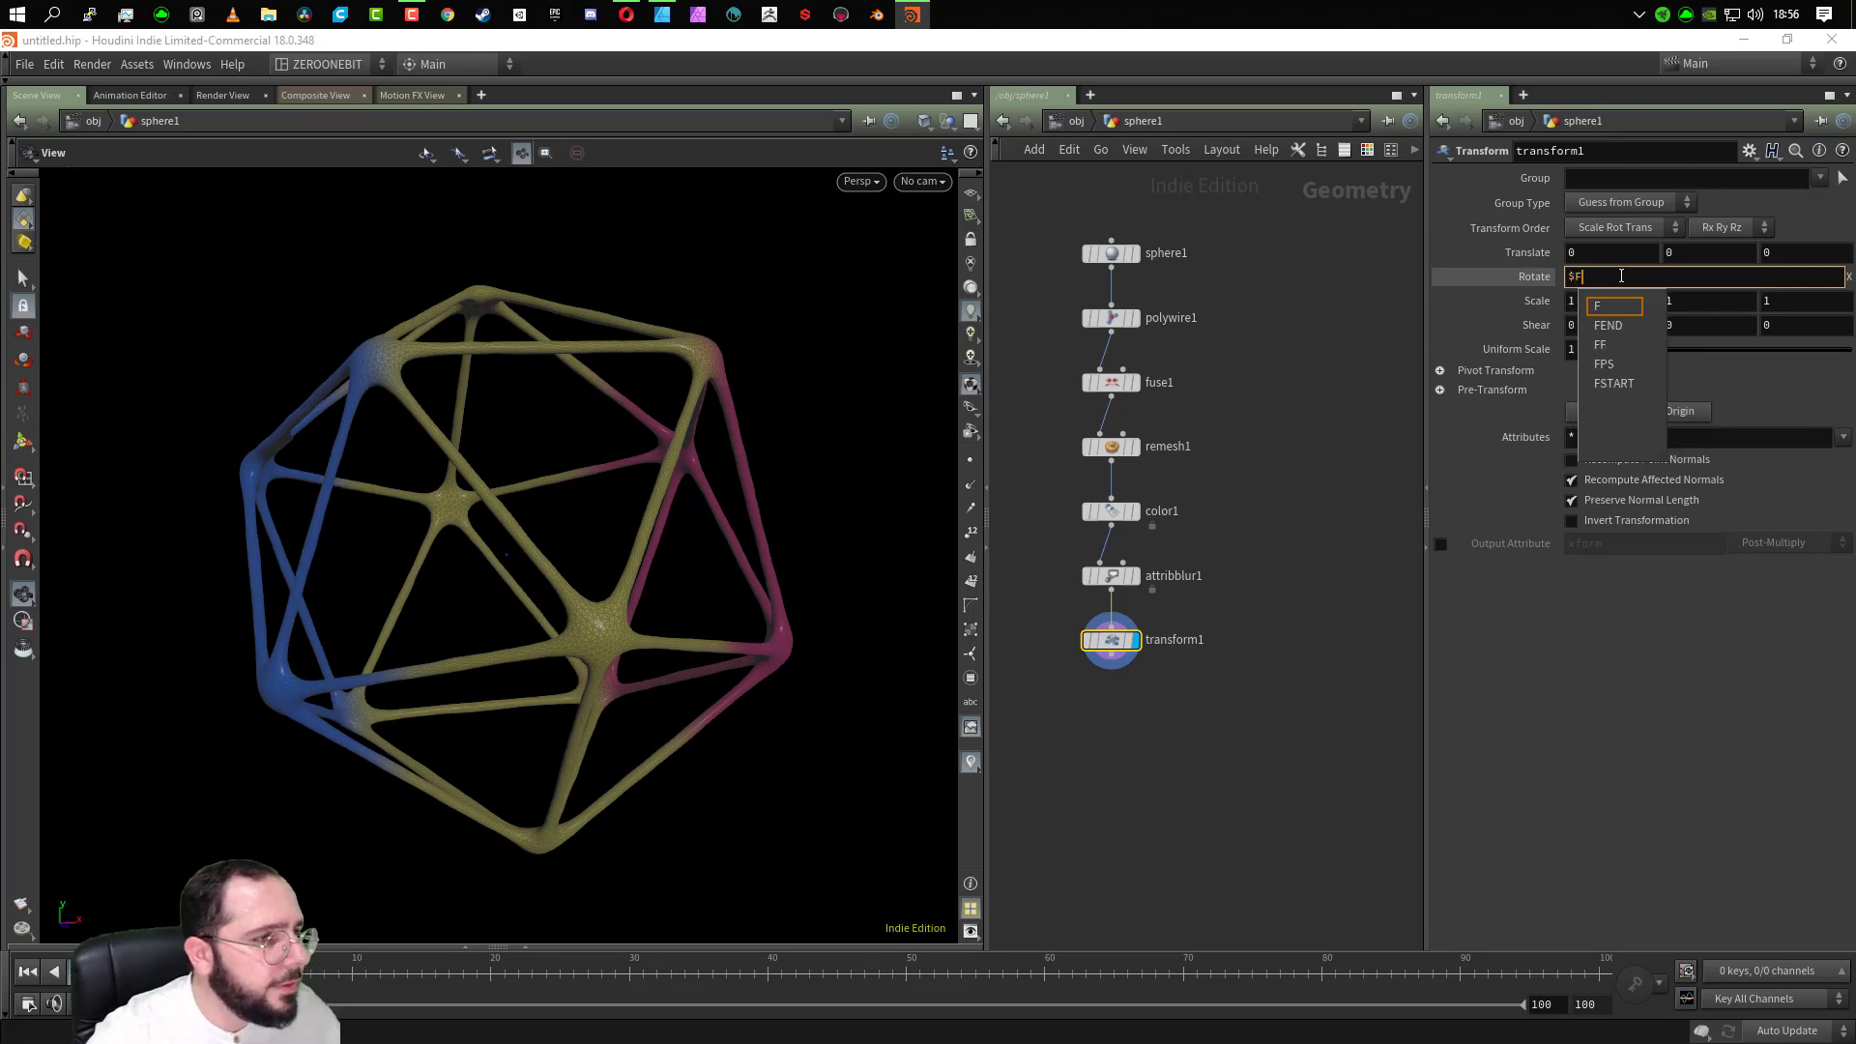
key(Return)
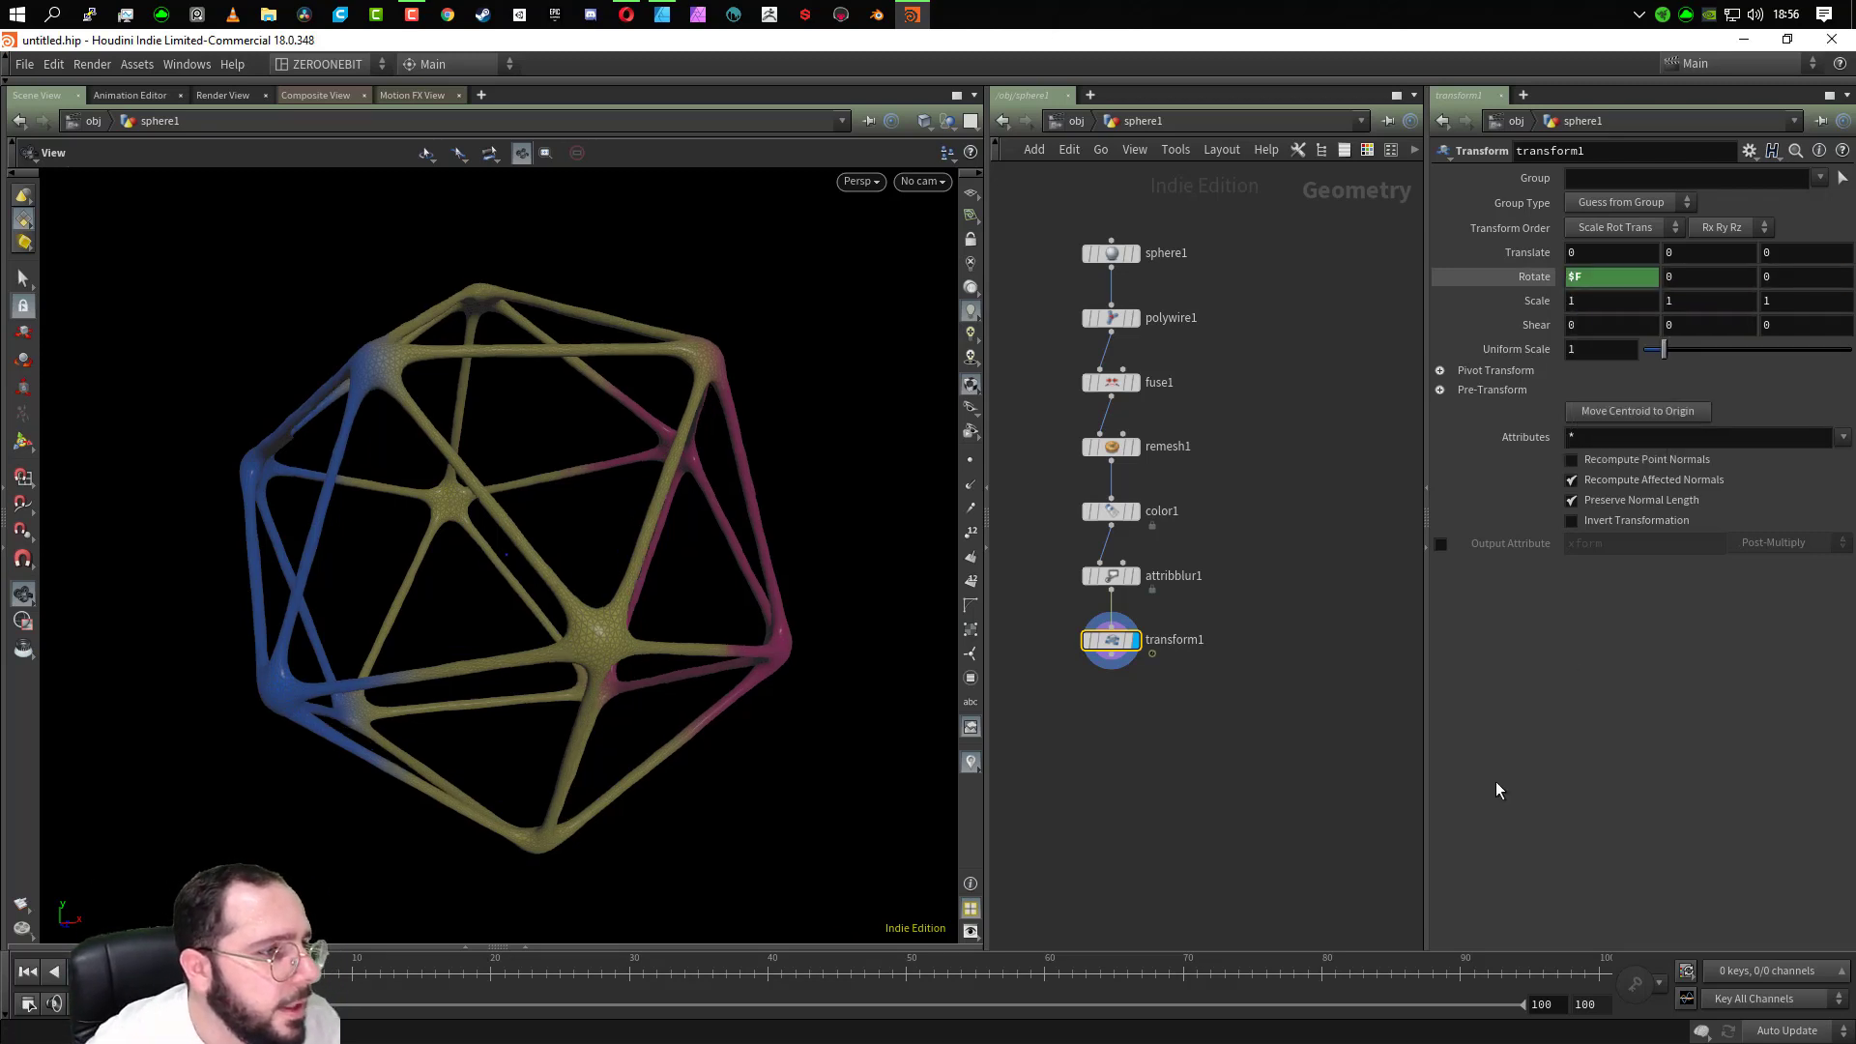
click(1545, 275)
click(1545, 277)
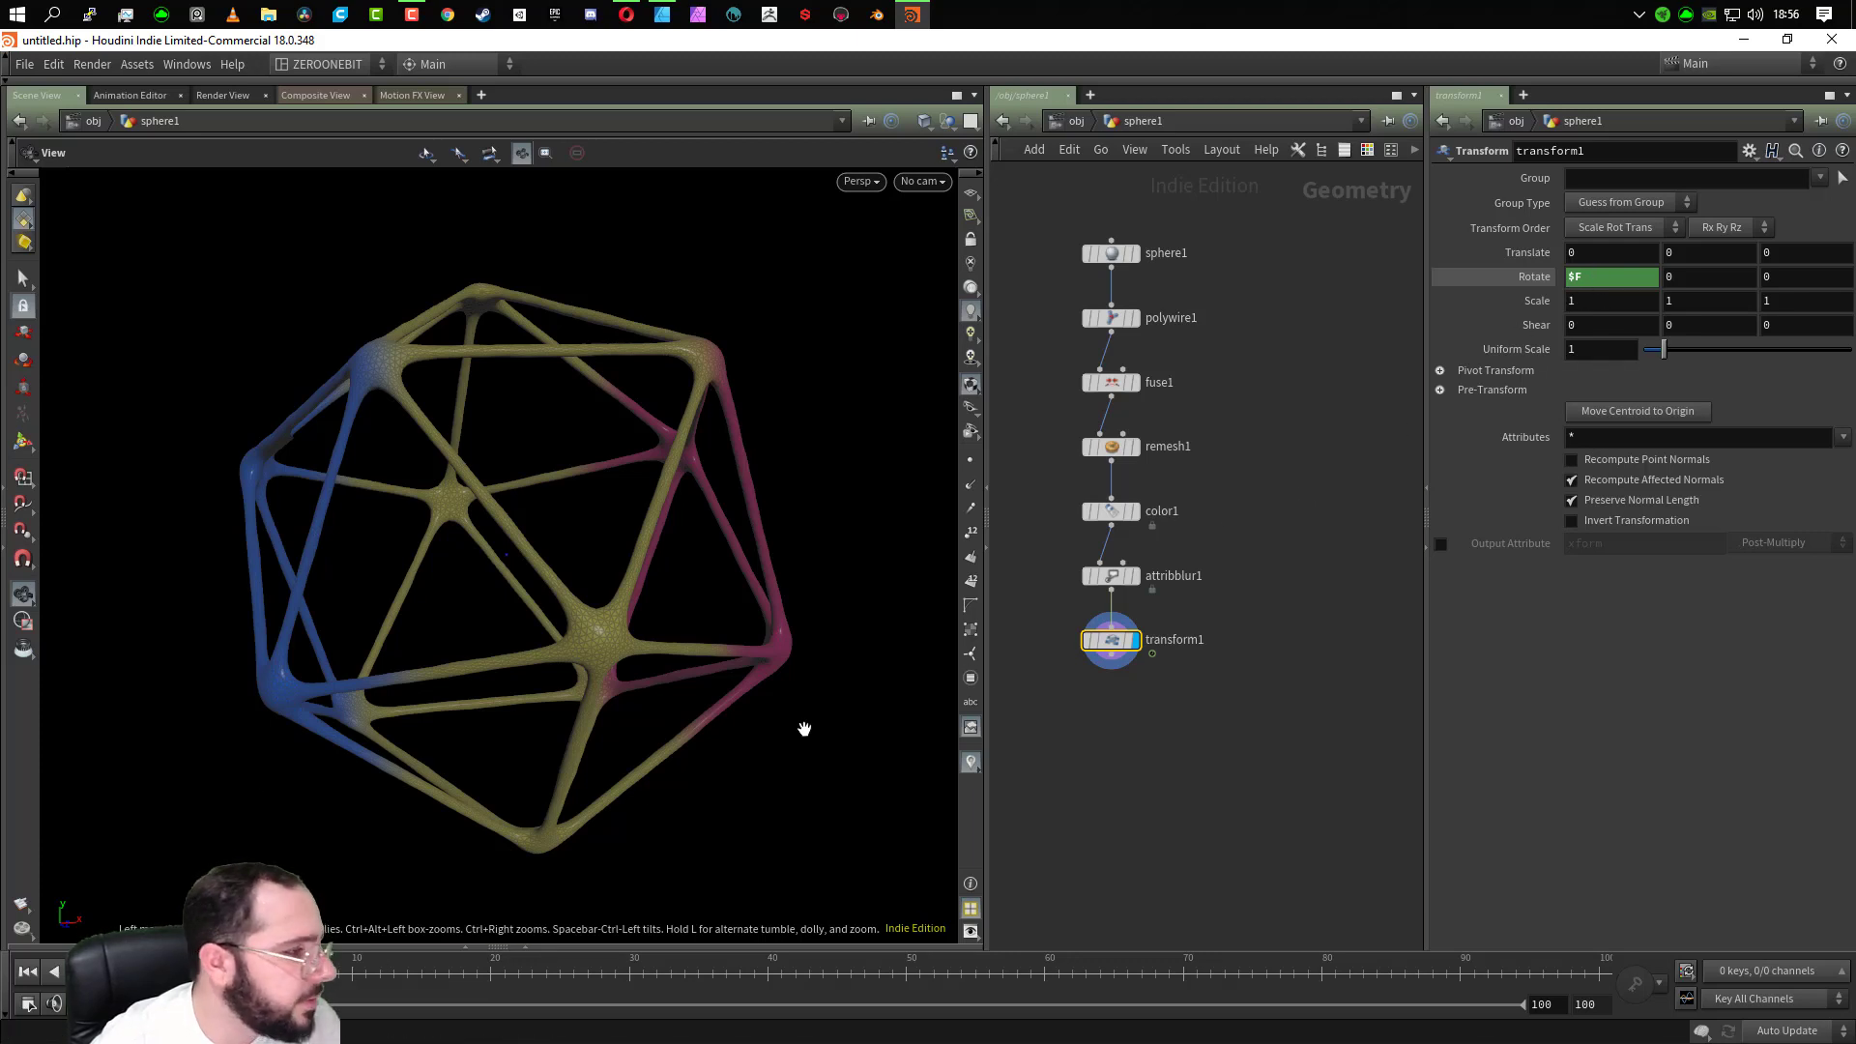
click(108, 971)
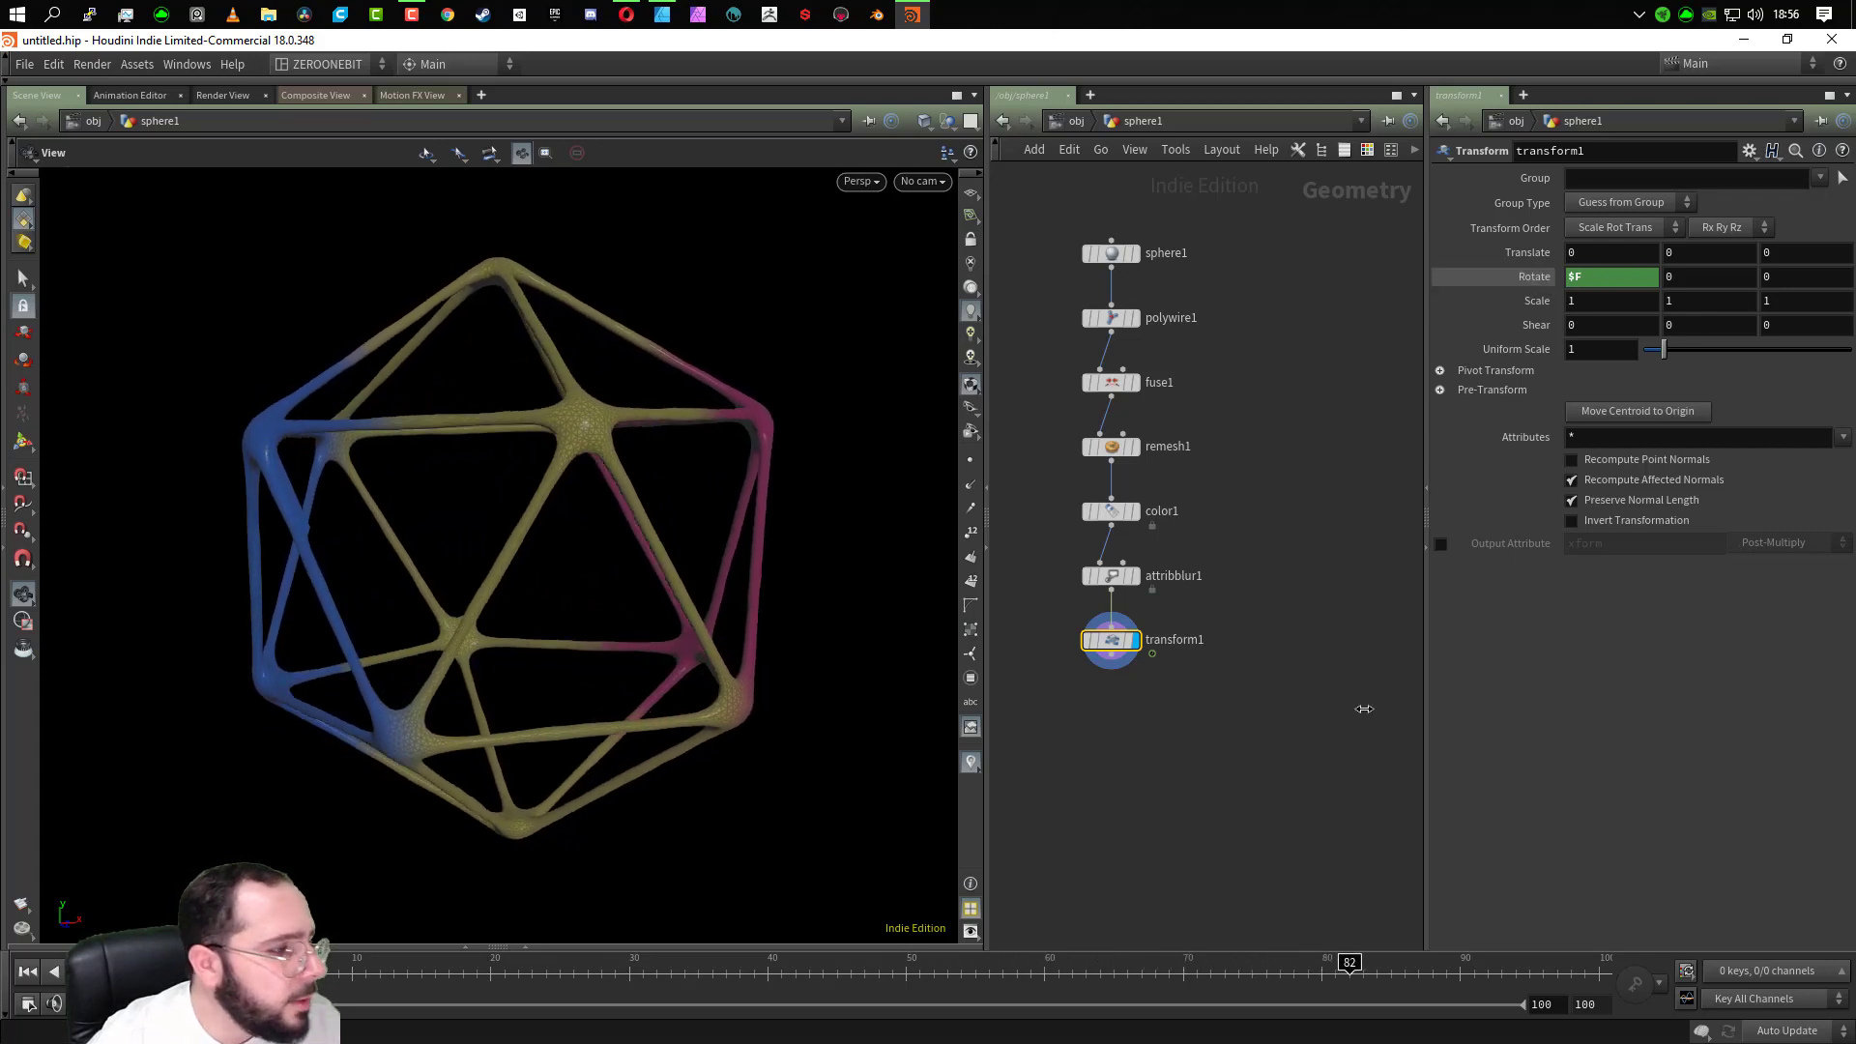
Speed up the Transform node's X rotation, trying $F*10 and settling on $F*2
click(1607, 279)
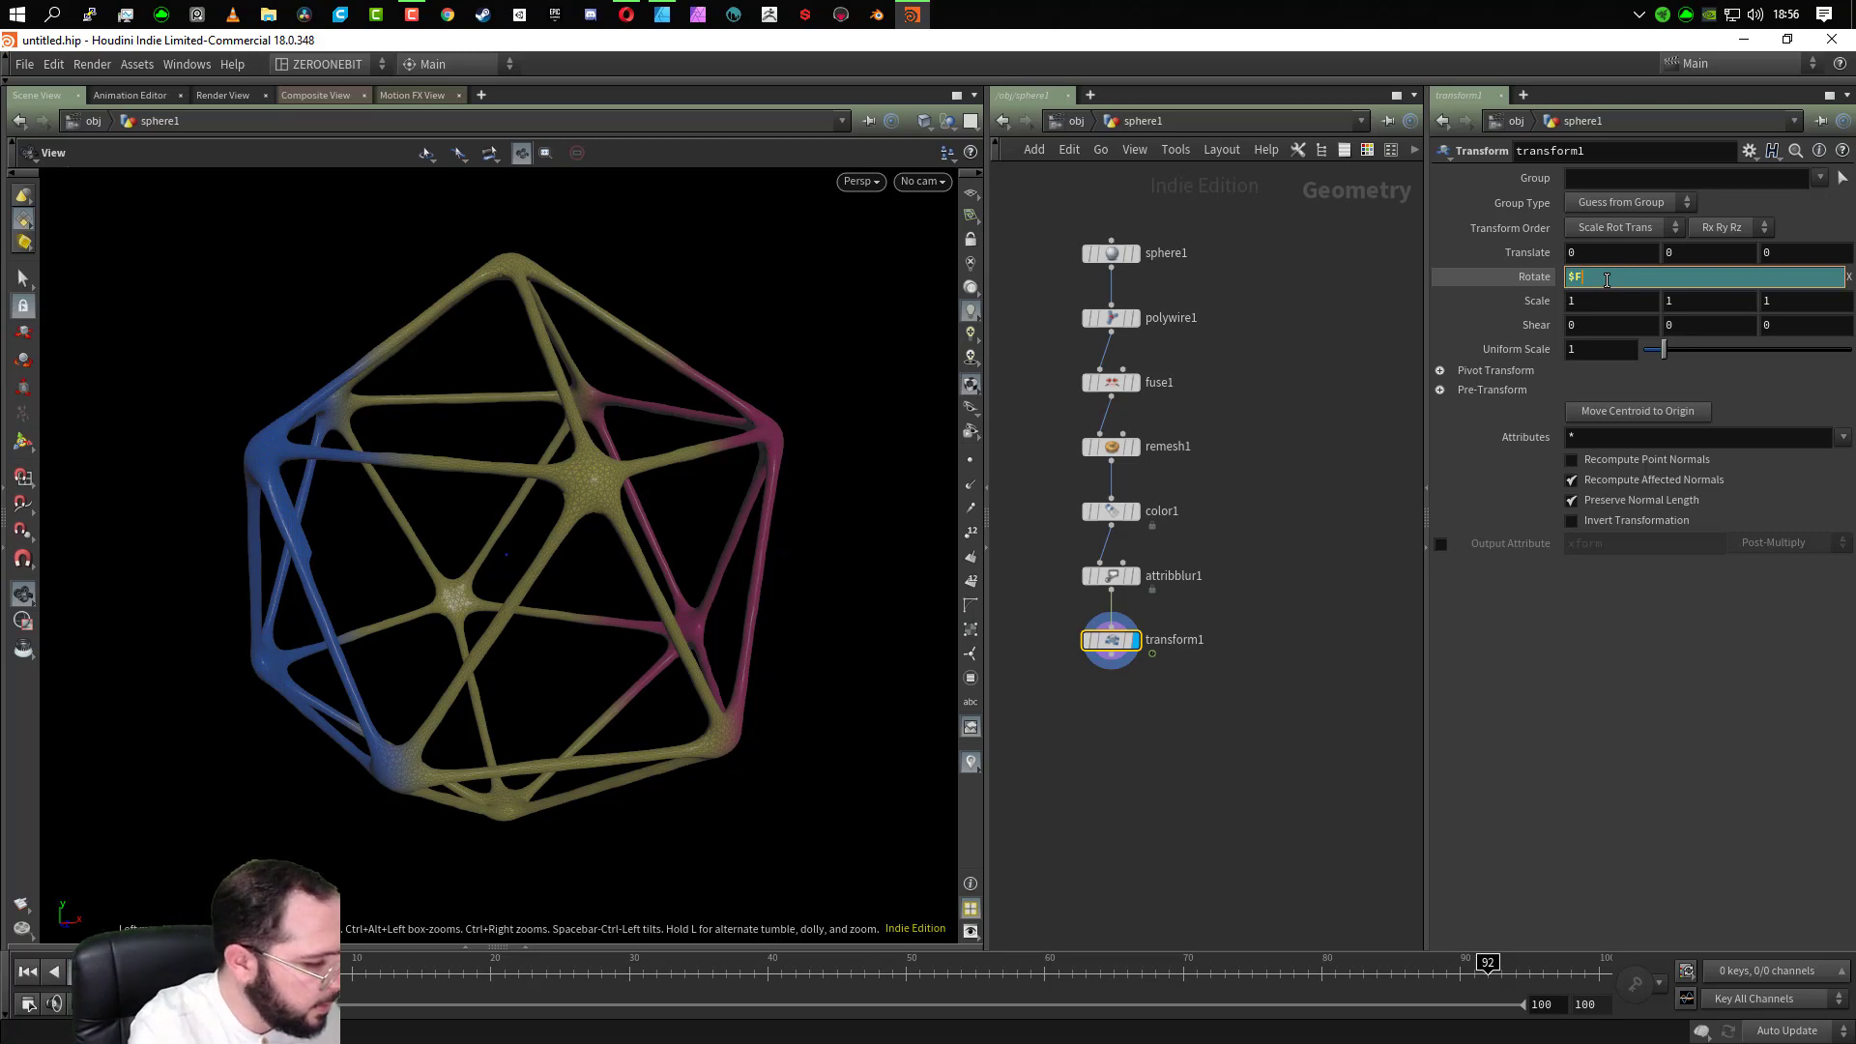
text(*10)
key(Return)
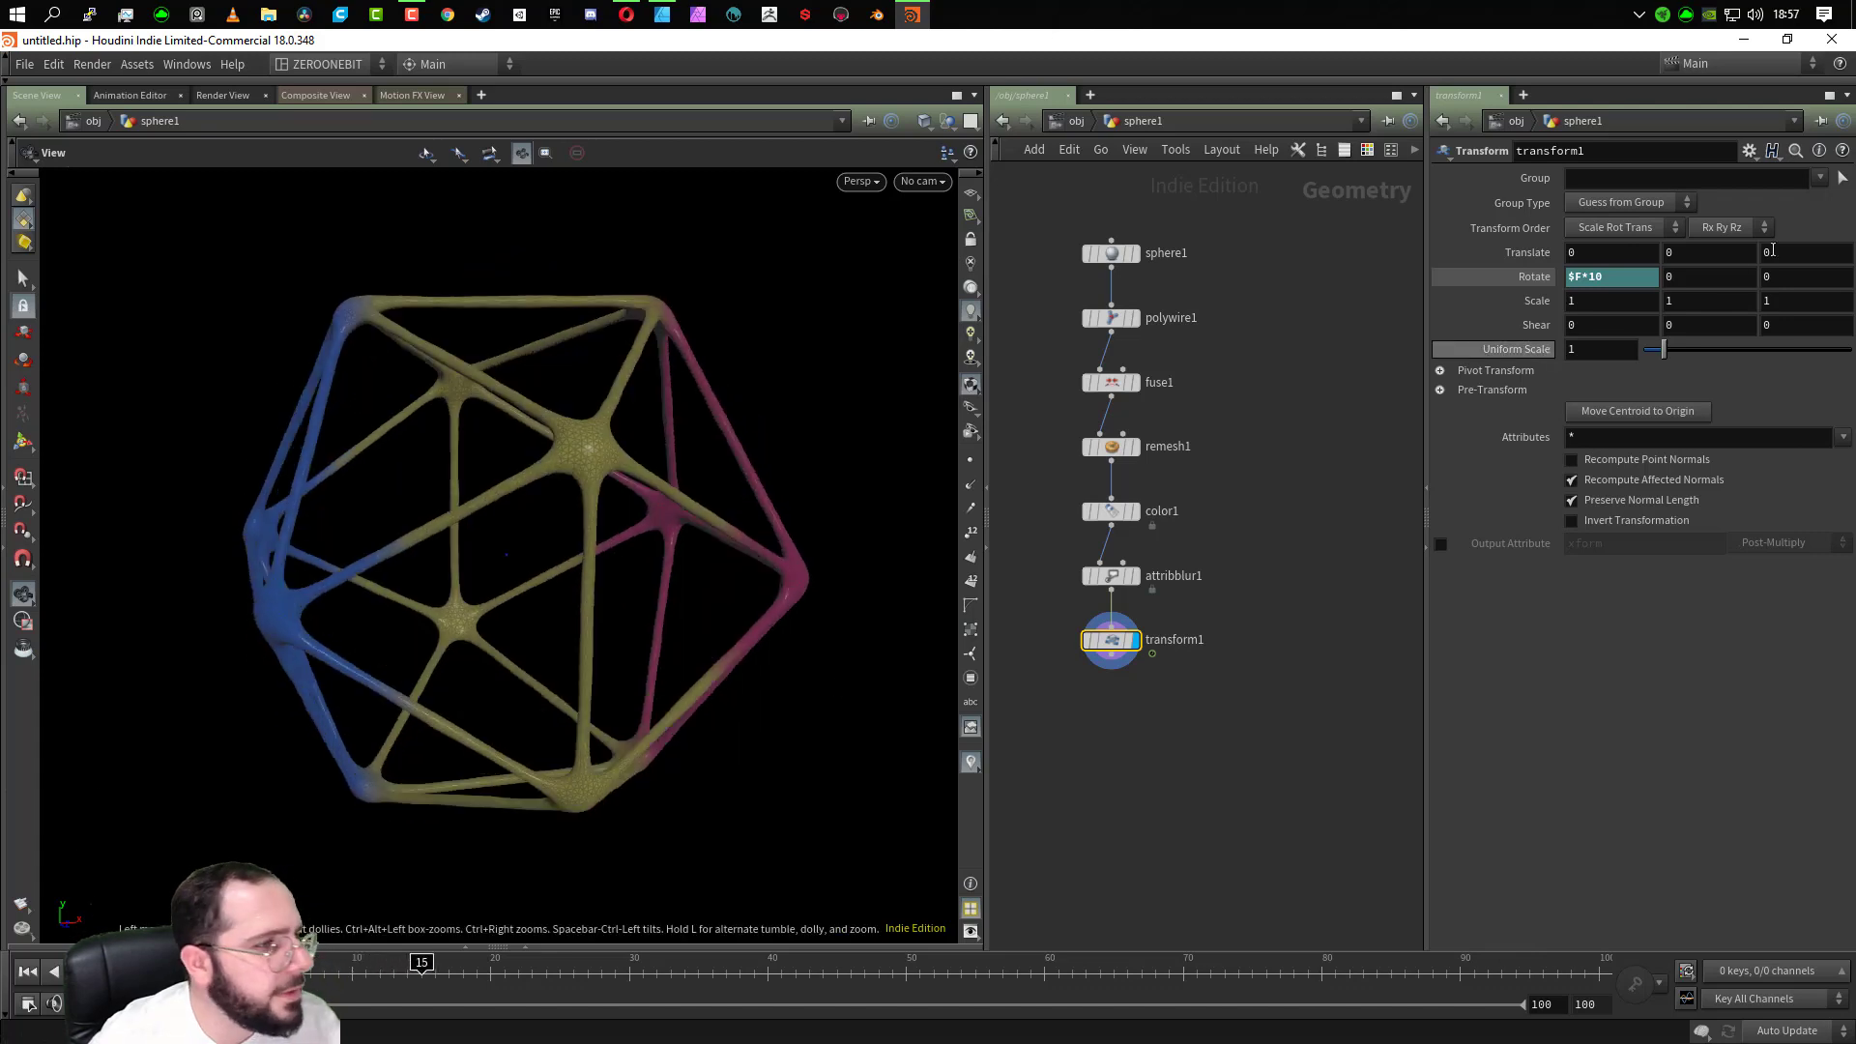
click(1624, 278)
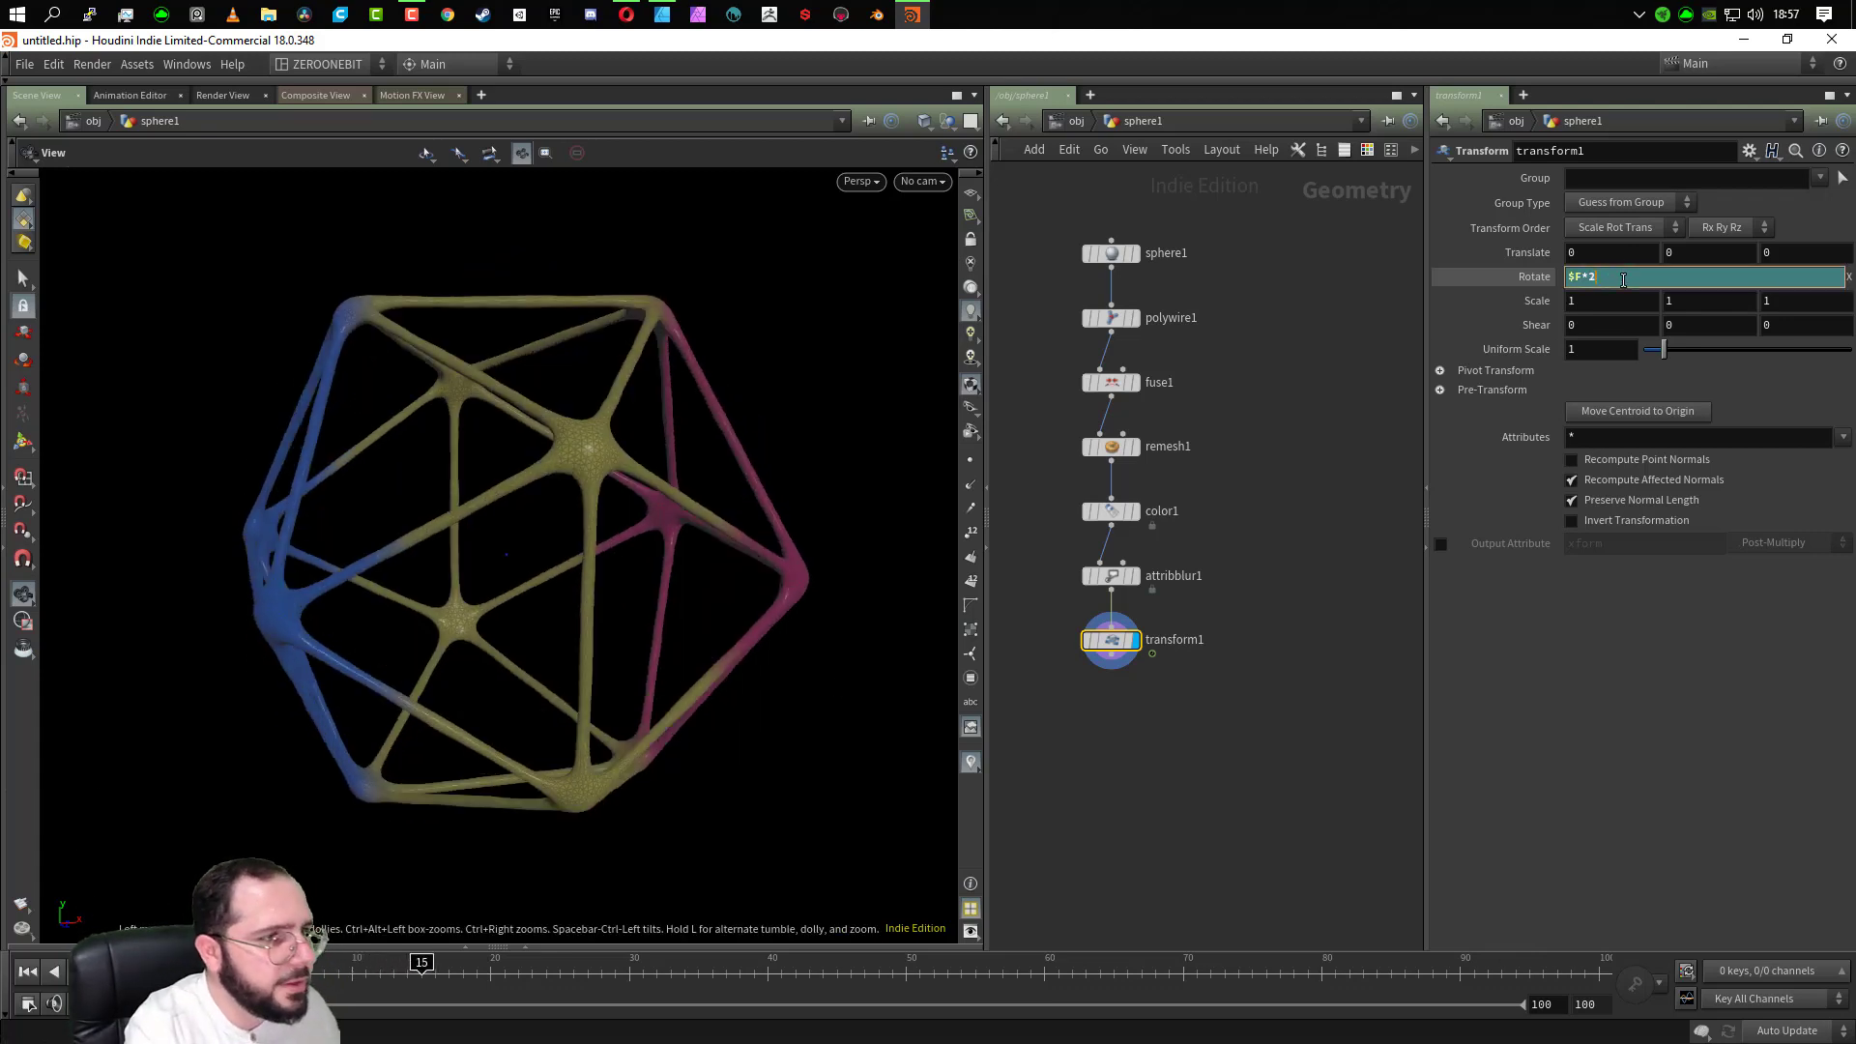
key(Return)
key(Right)
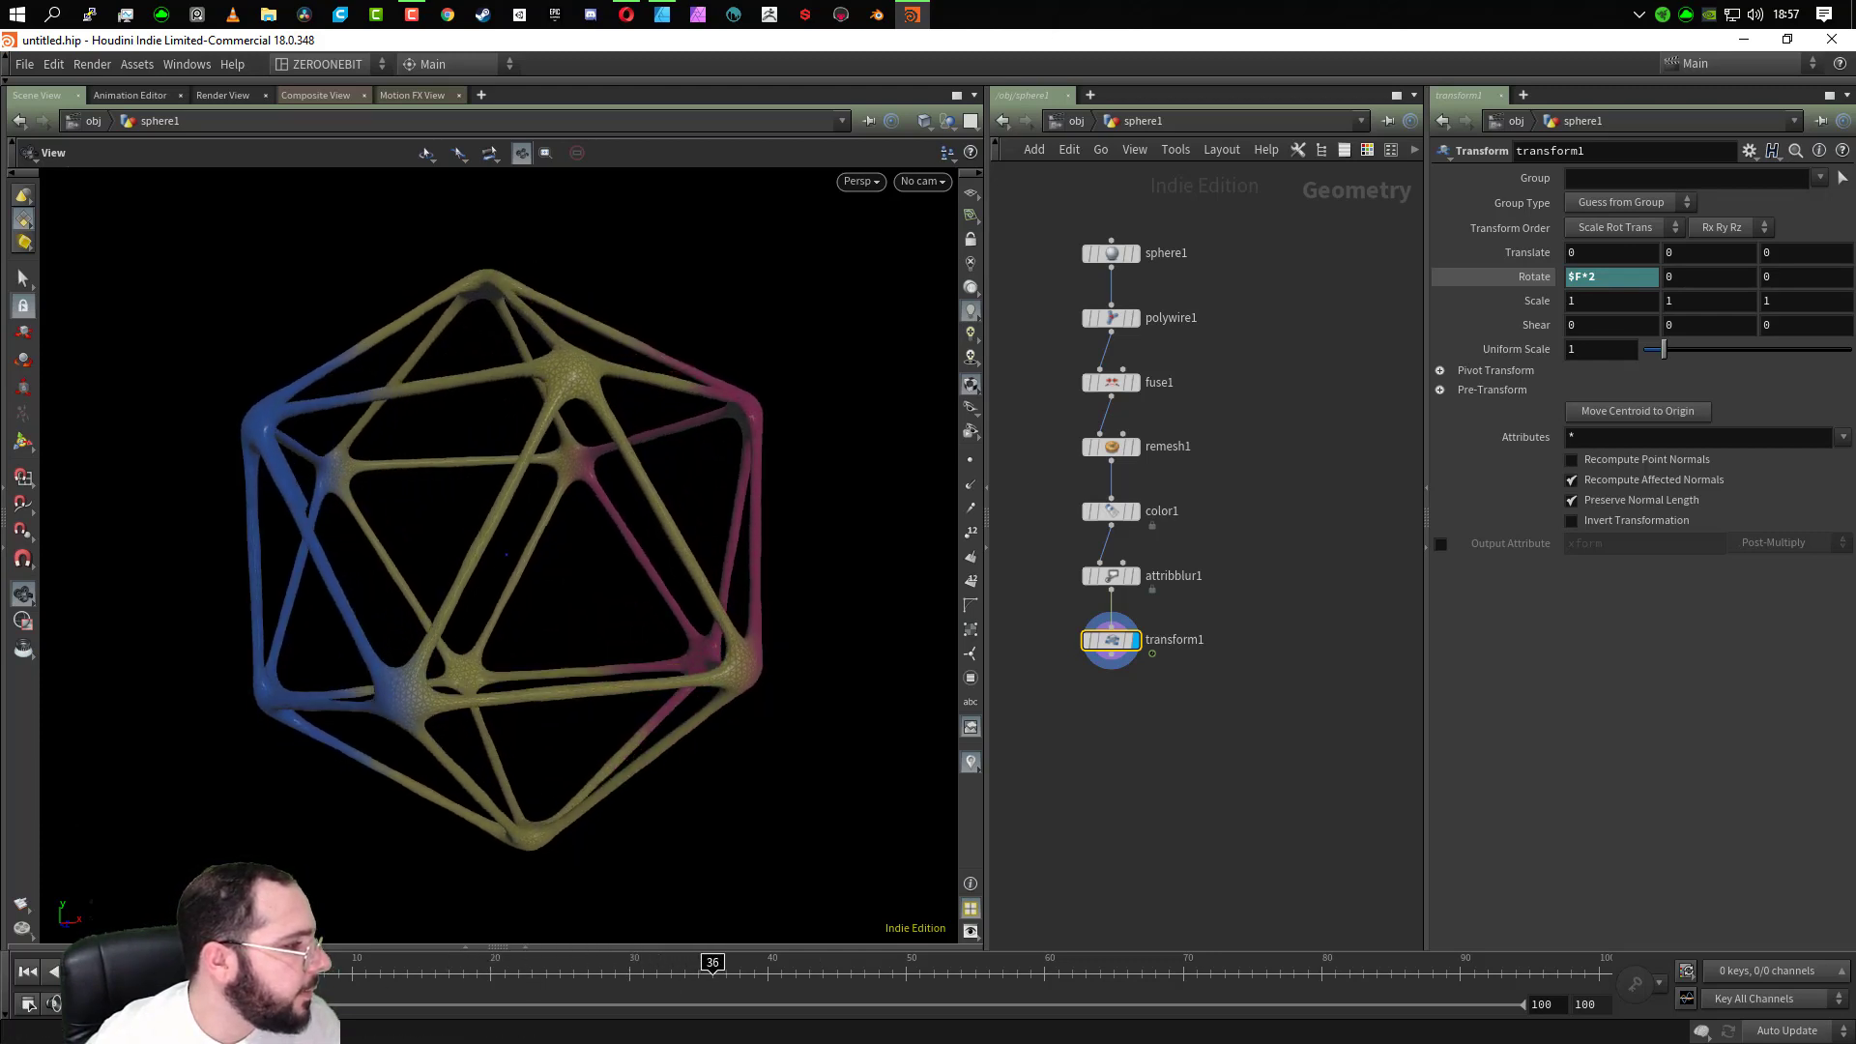
Copy the Transform node's X rotation parameter and paste it as a relative reference into the Y and Z rotations
right_click(1531, 278)
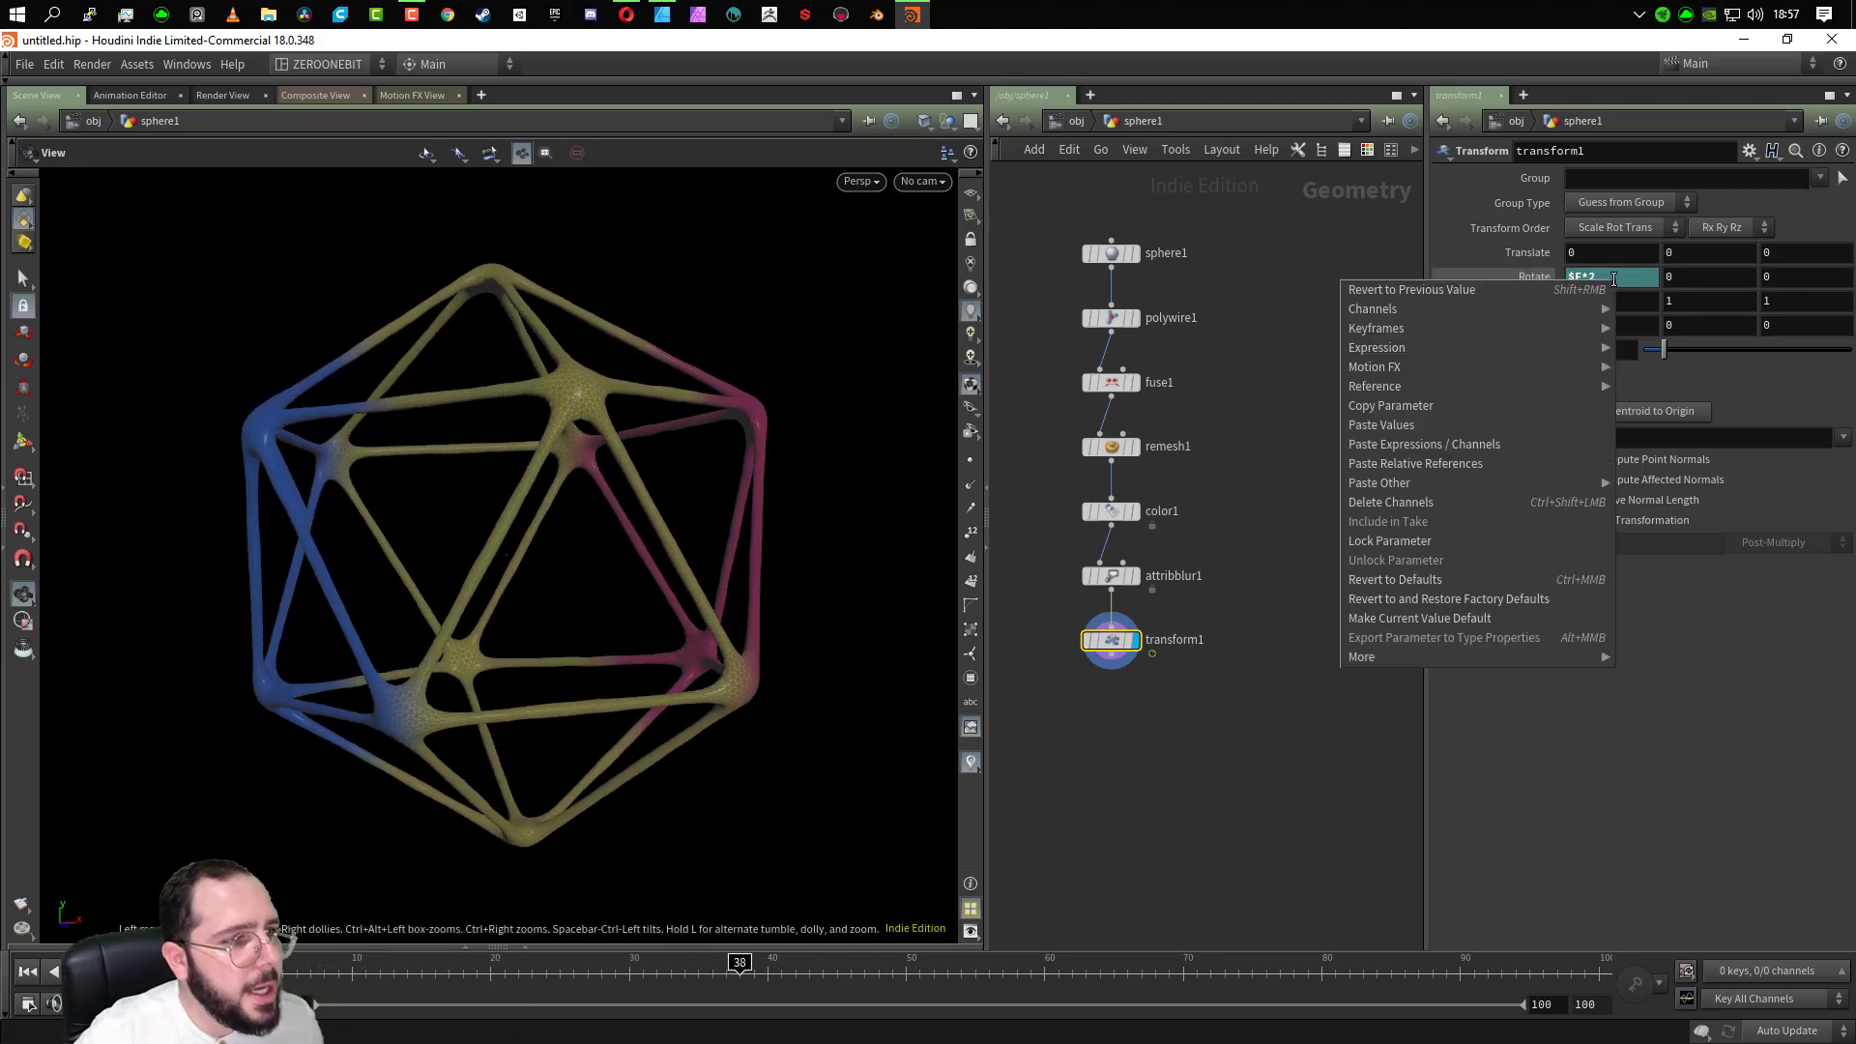
click(1446, 405)
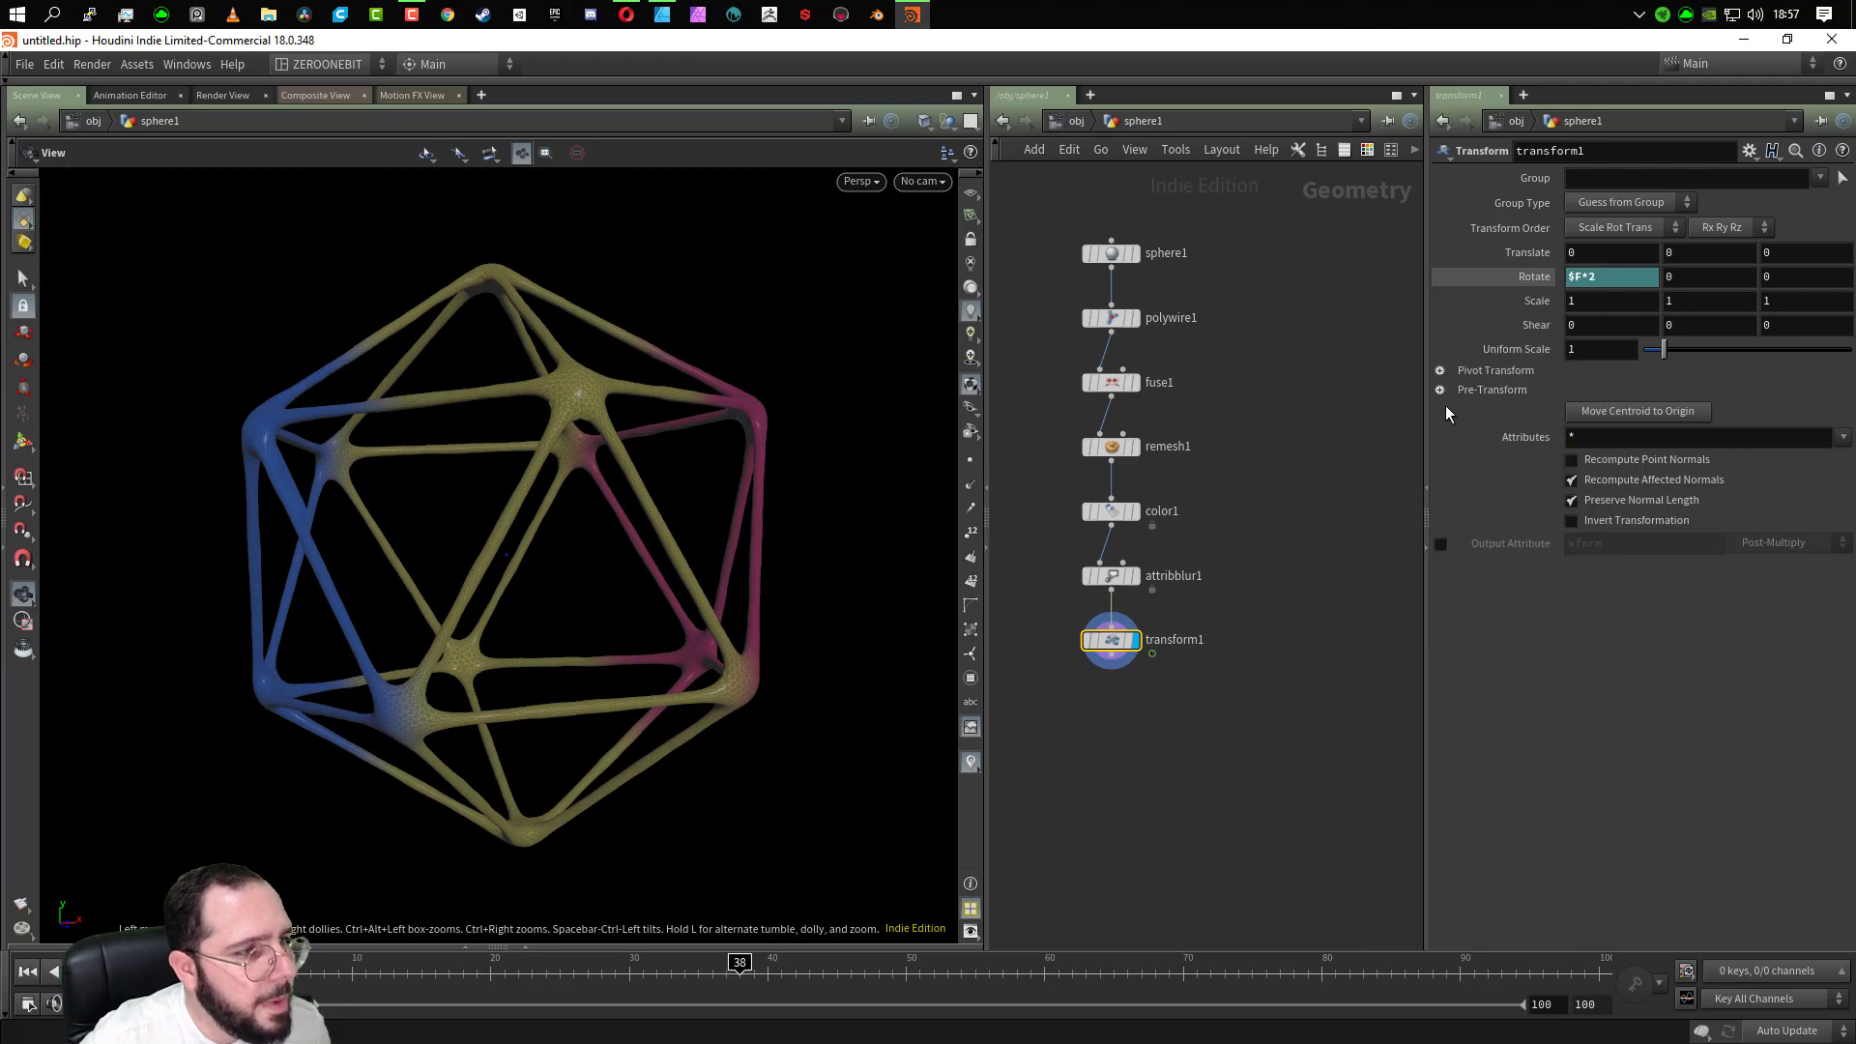
right_click(1706, 279)
click(1605, 461)
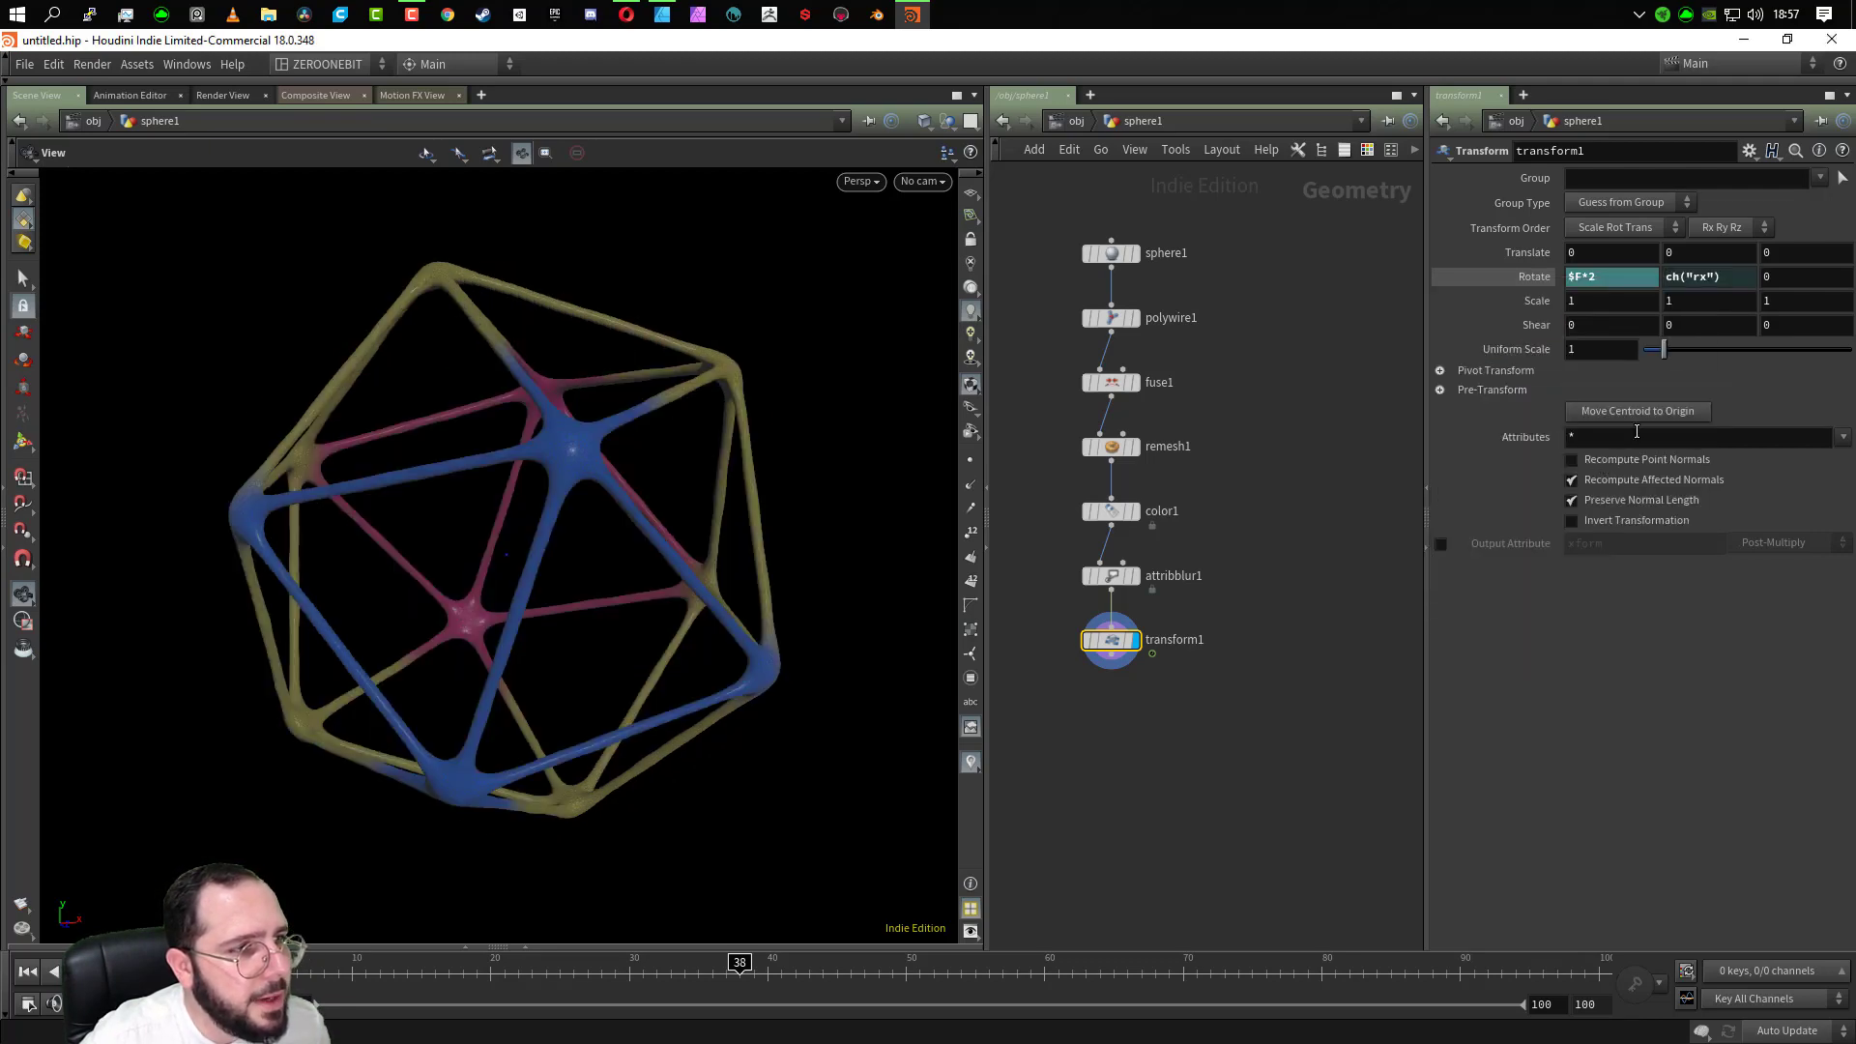
right_click(1799, 276)
click(1683, 461)
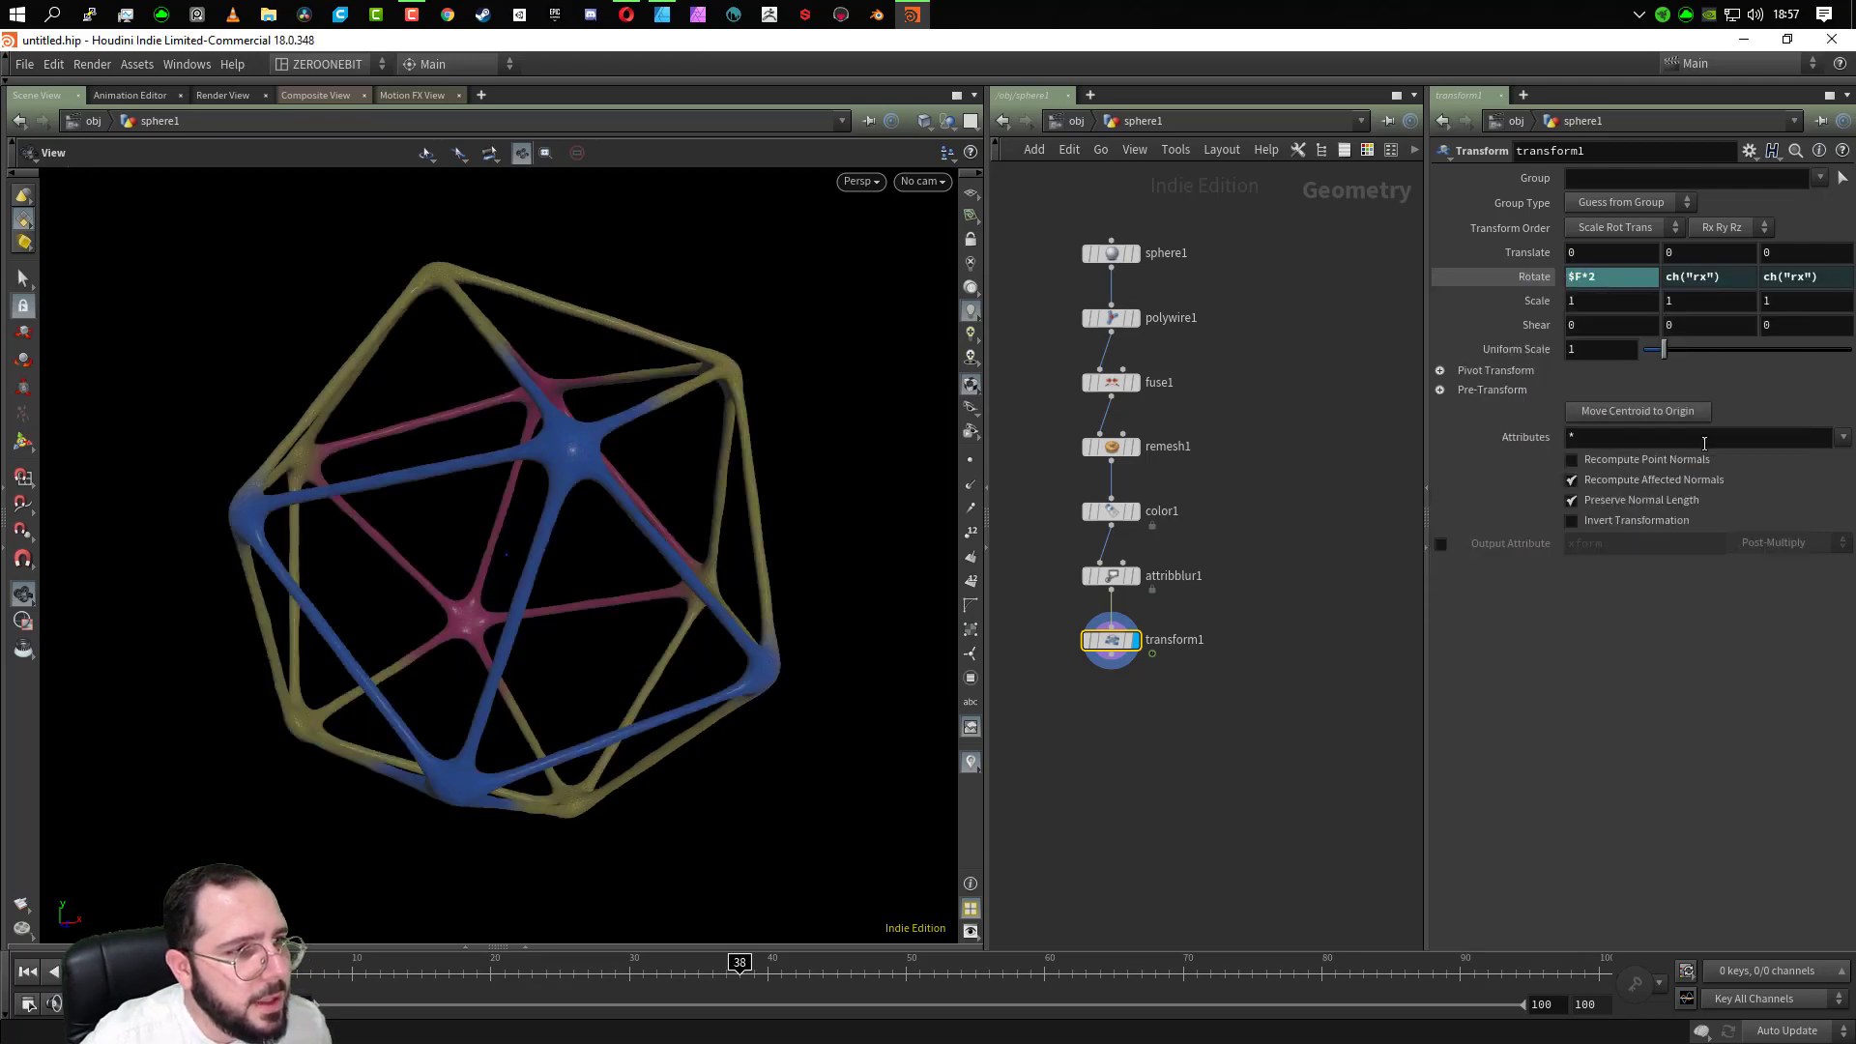
Set the Y rotation to ch("rx")/3 and the Z rotation to ch("rx")*5, and play the animation
click(1820, 277)
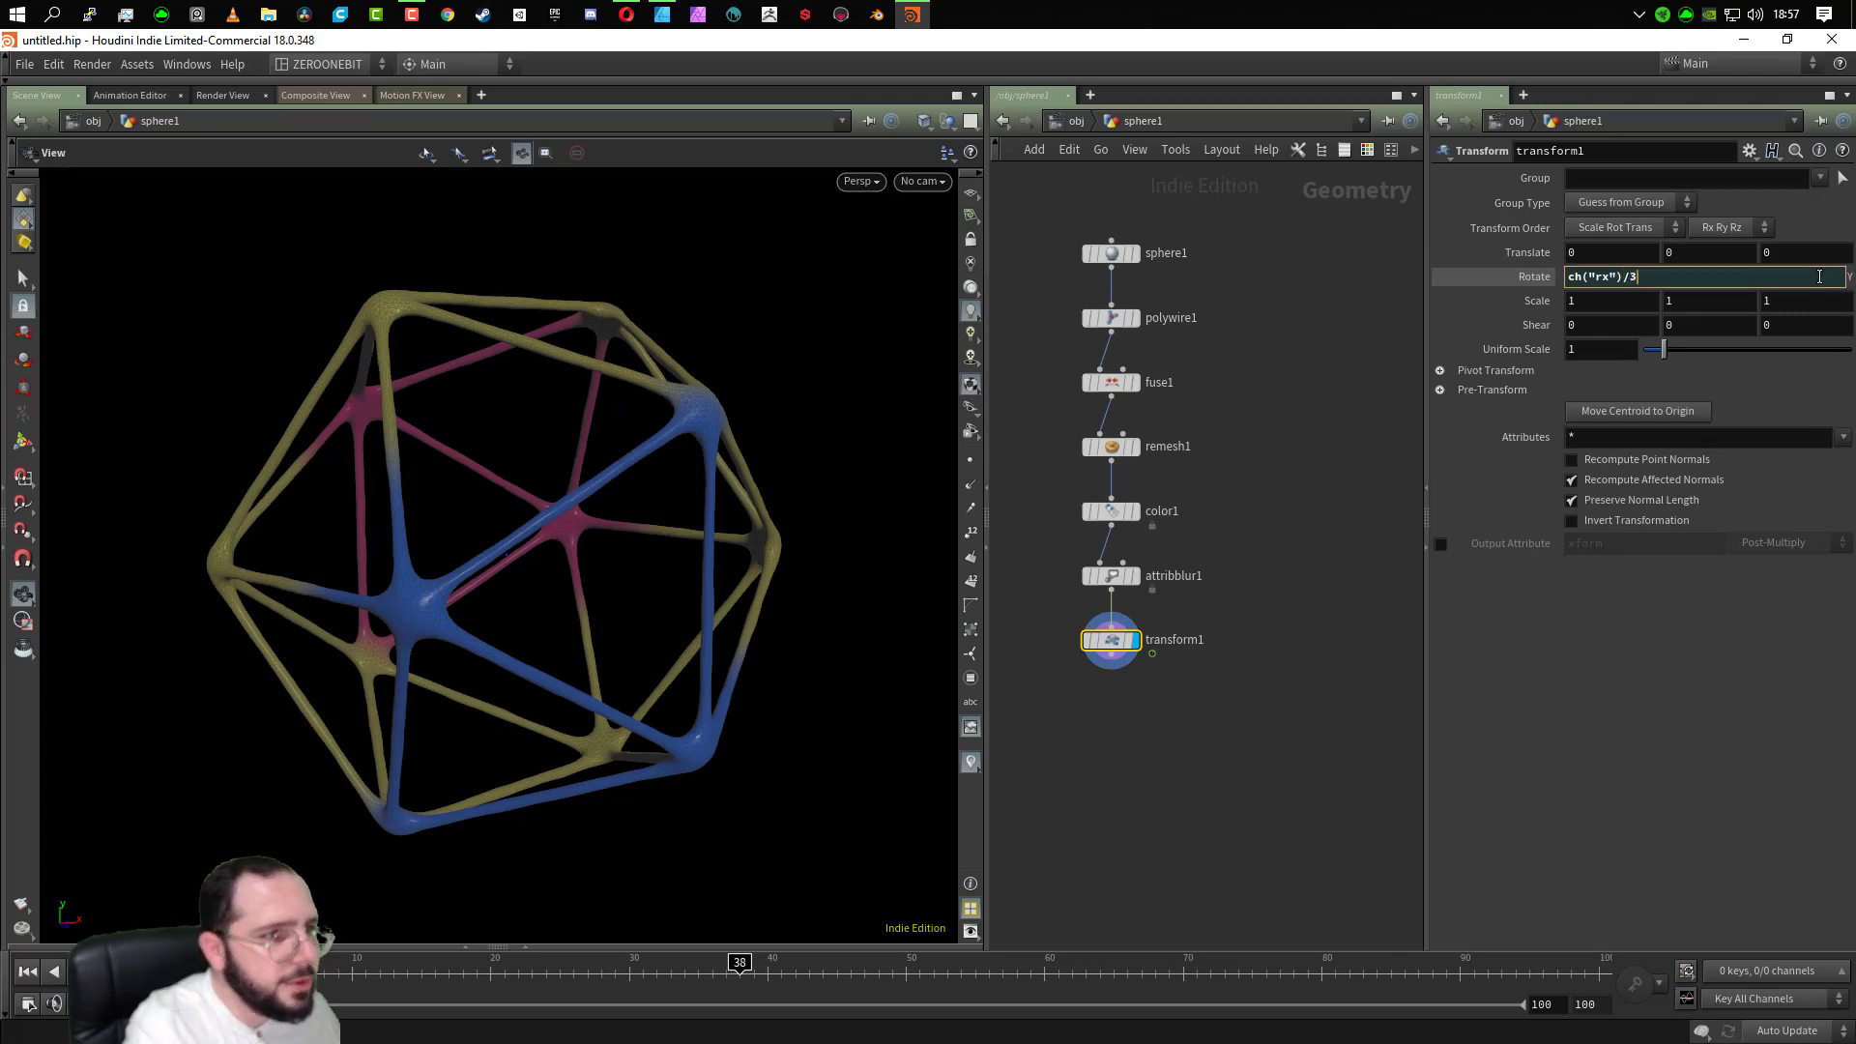
key(Return)
click(1819, 277)
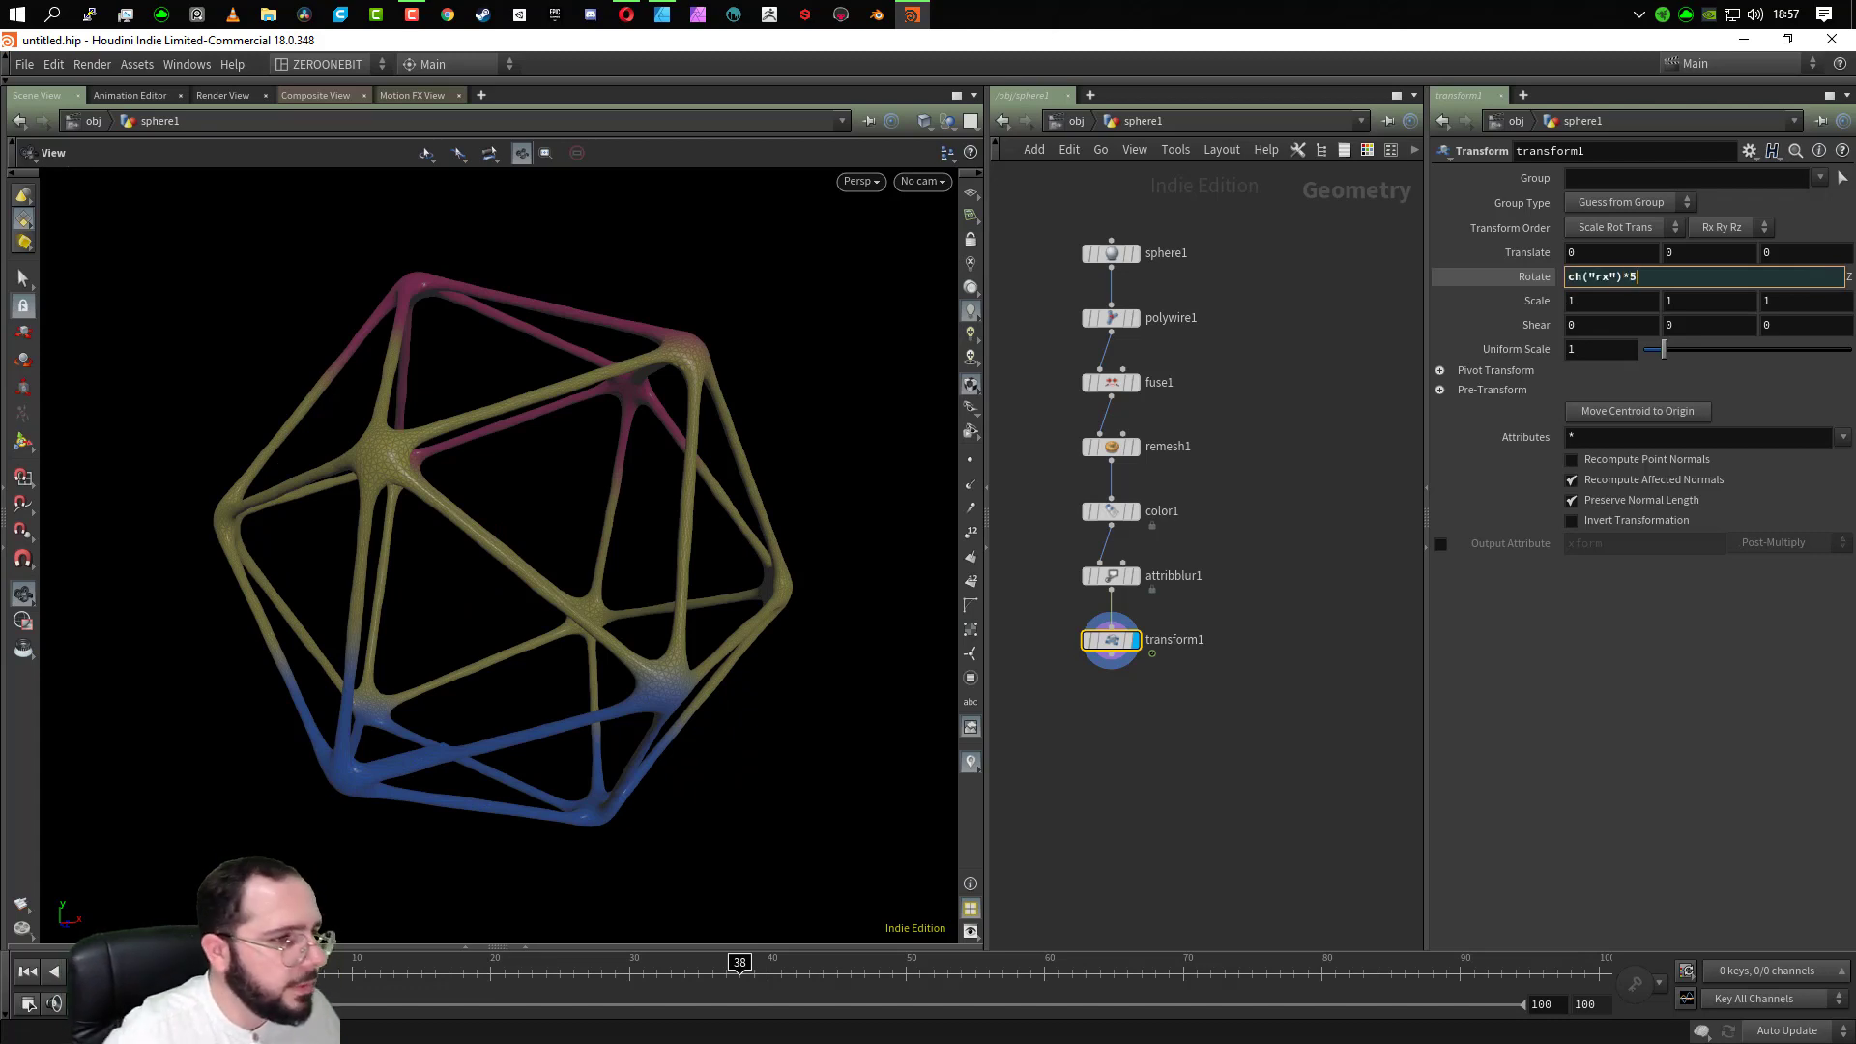
key(Return)
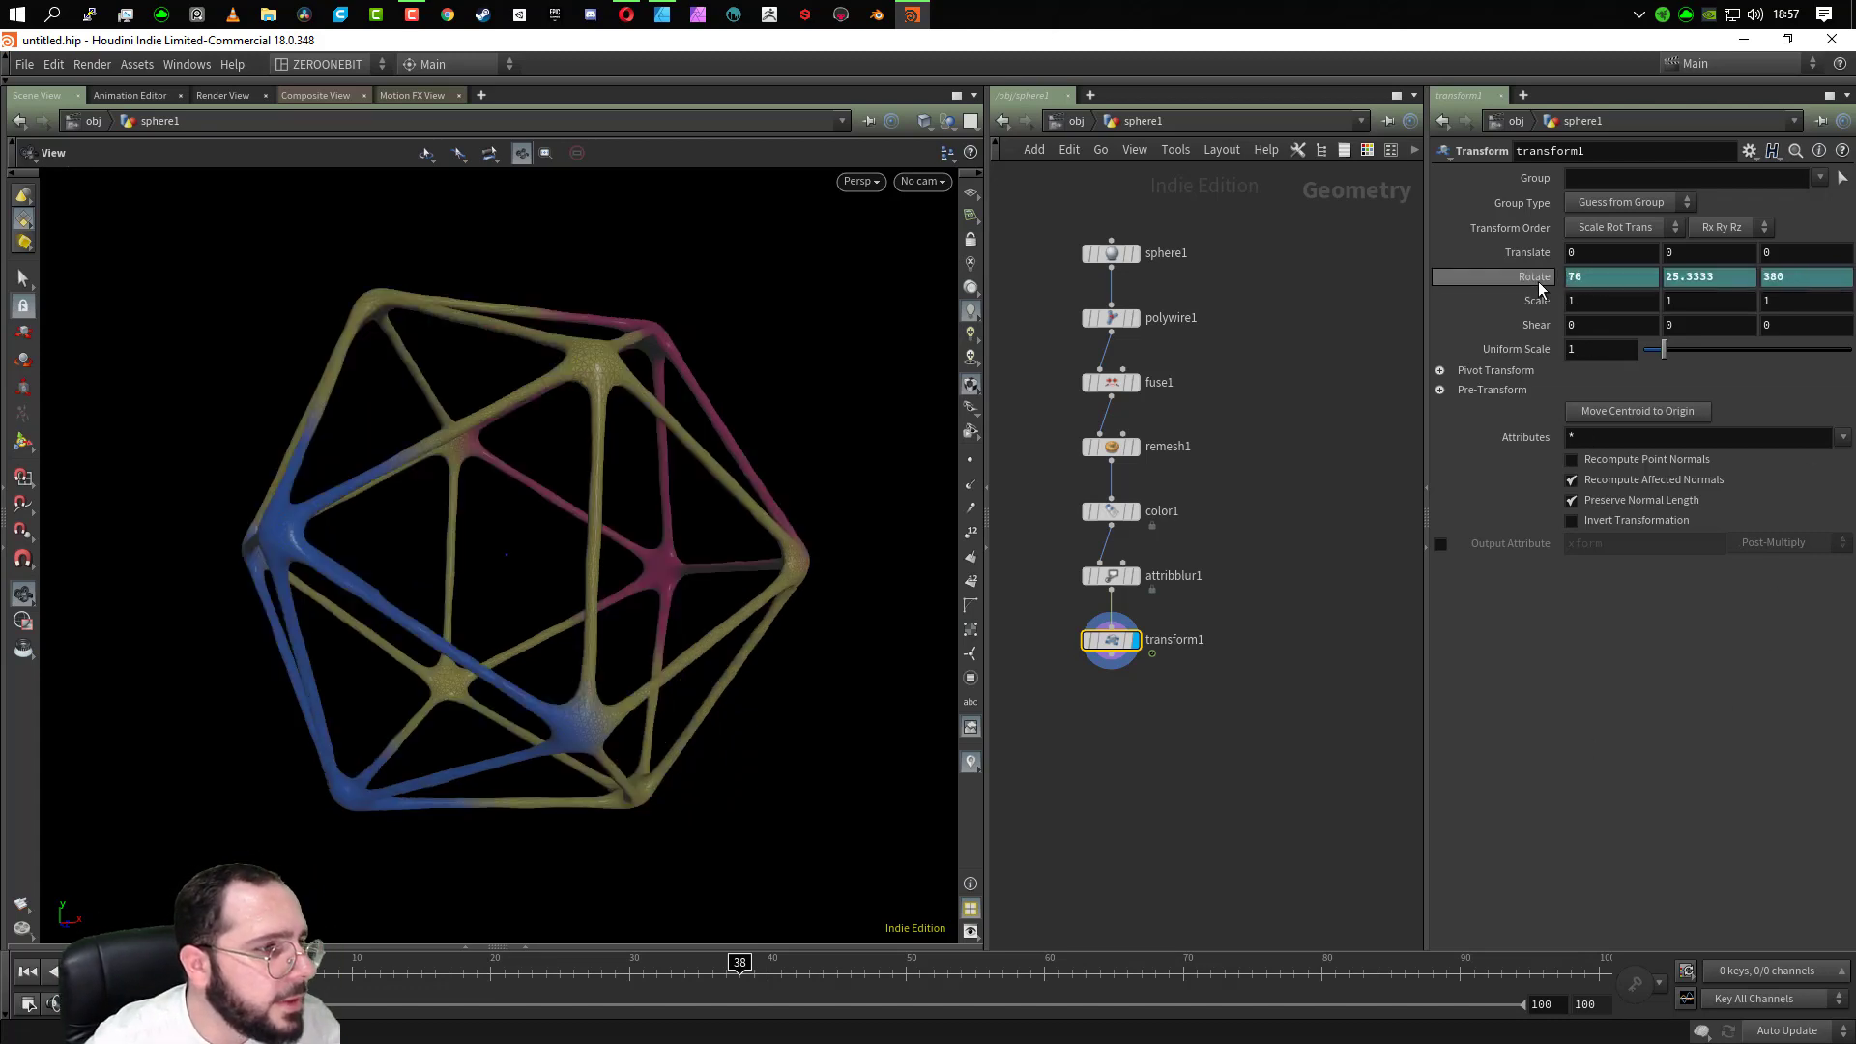
click(107, 972)
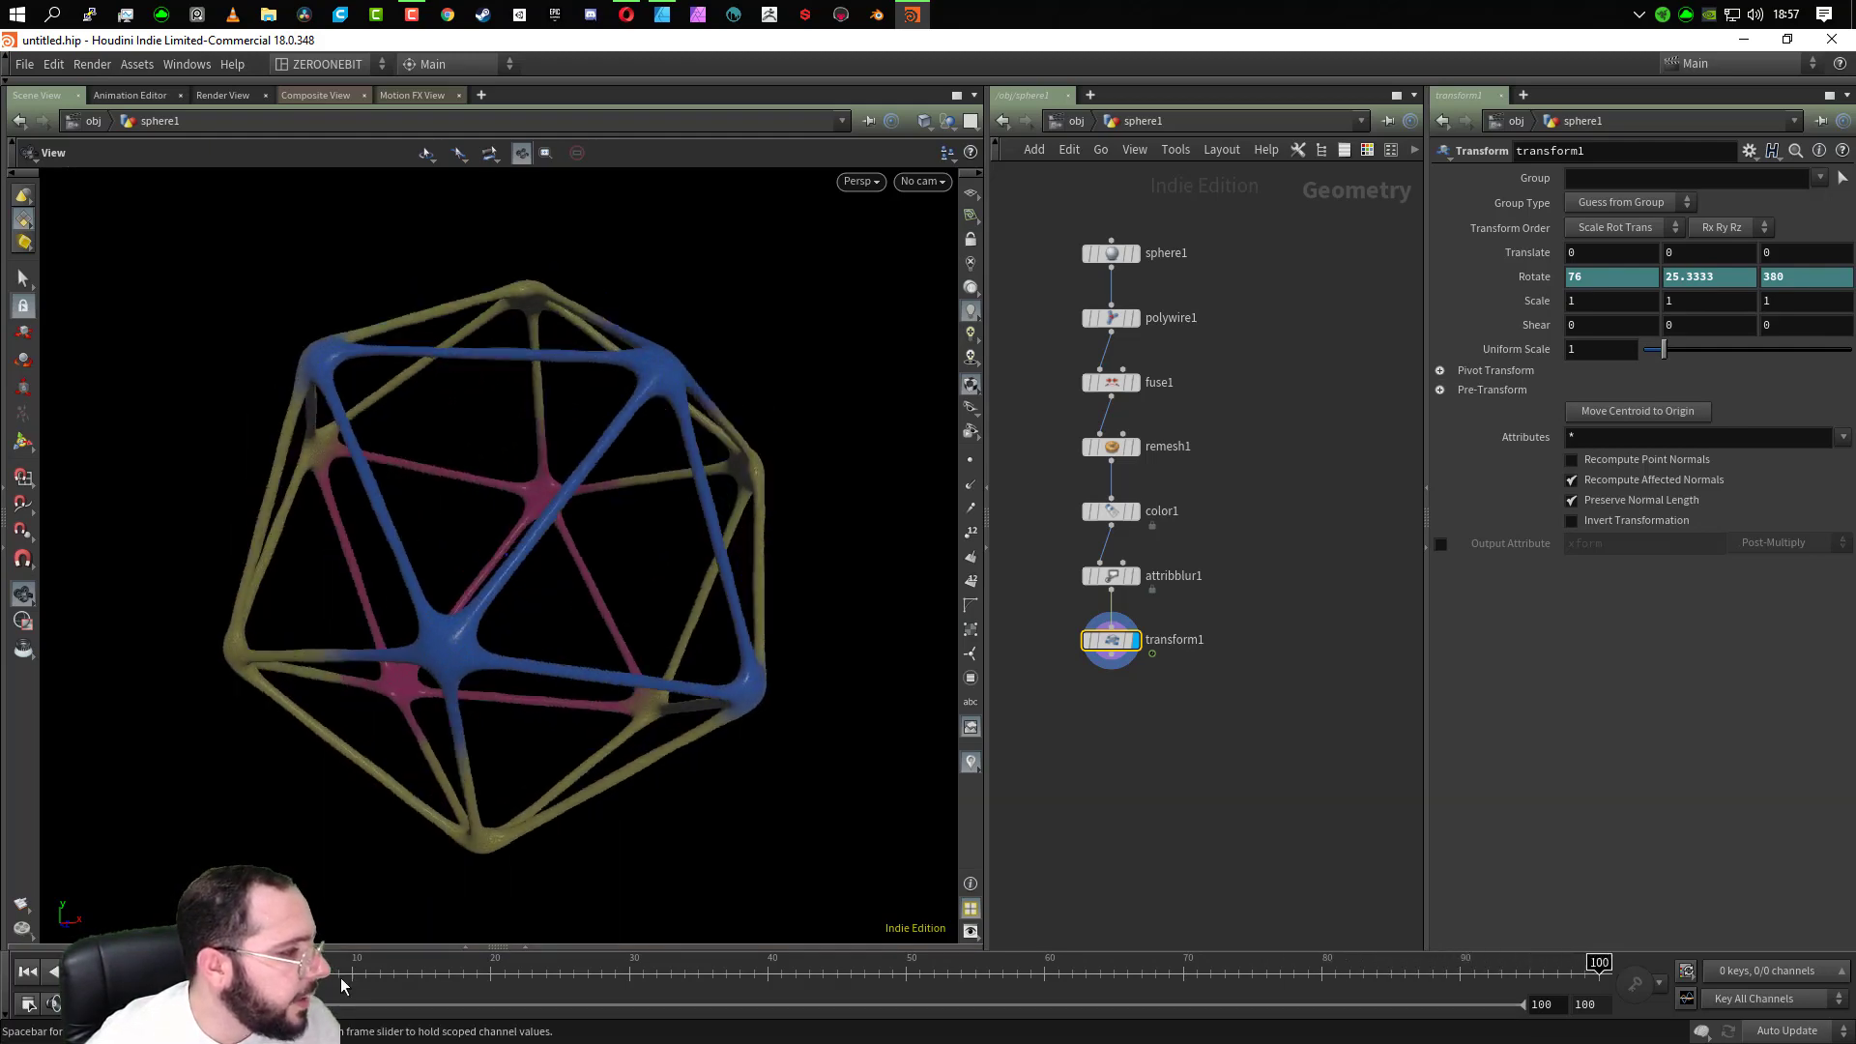
click(1536, 279)
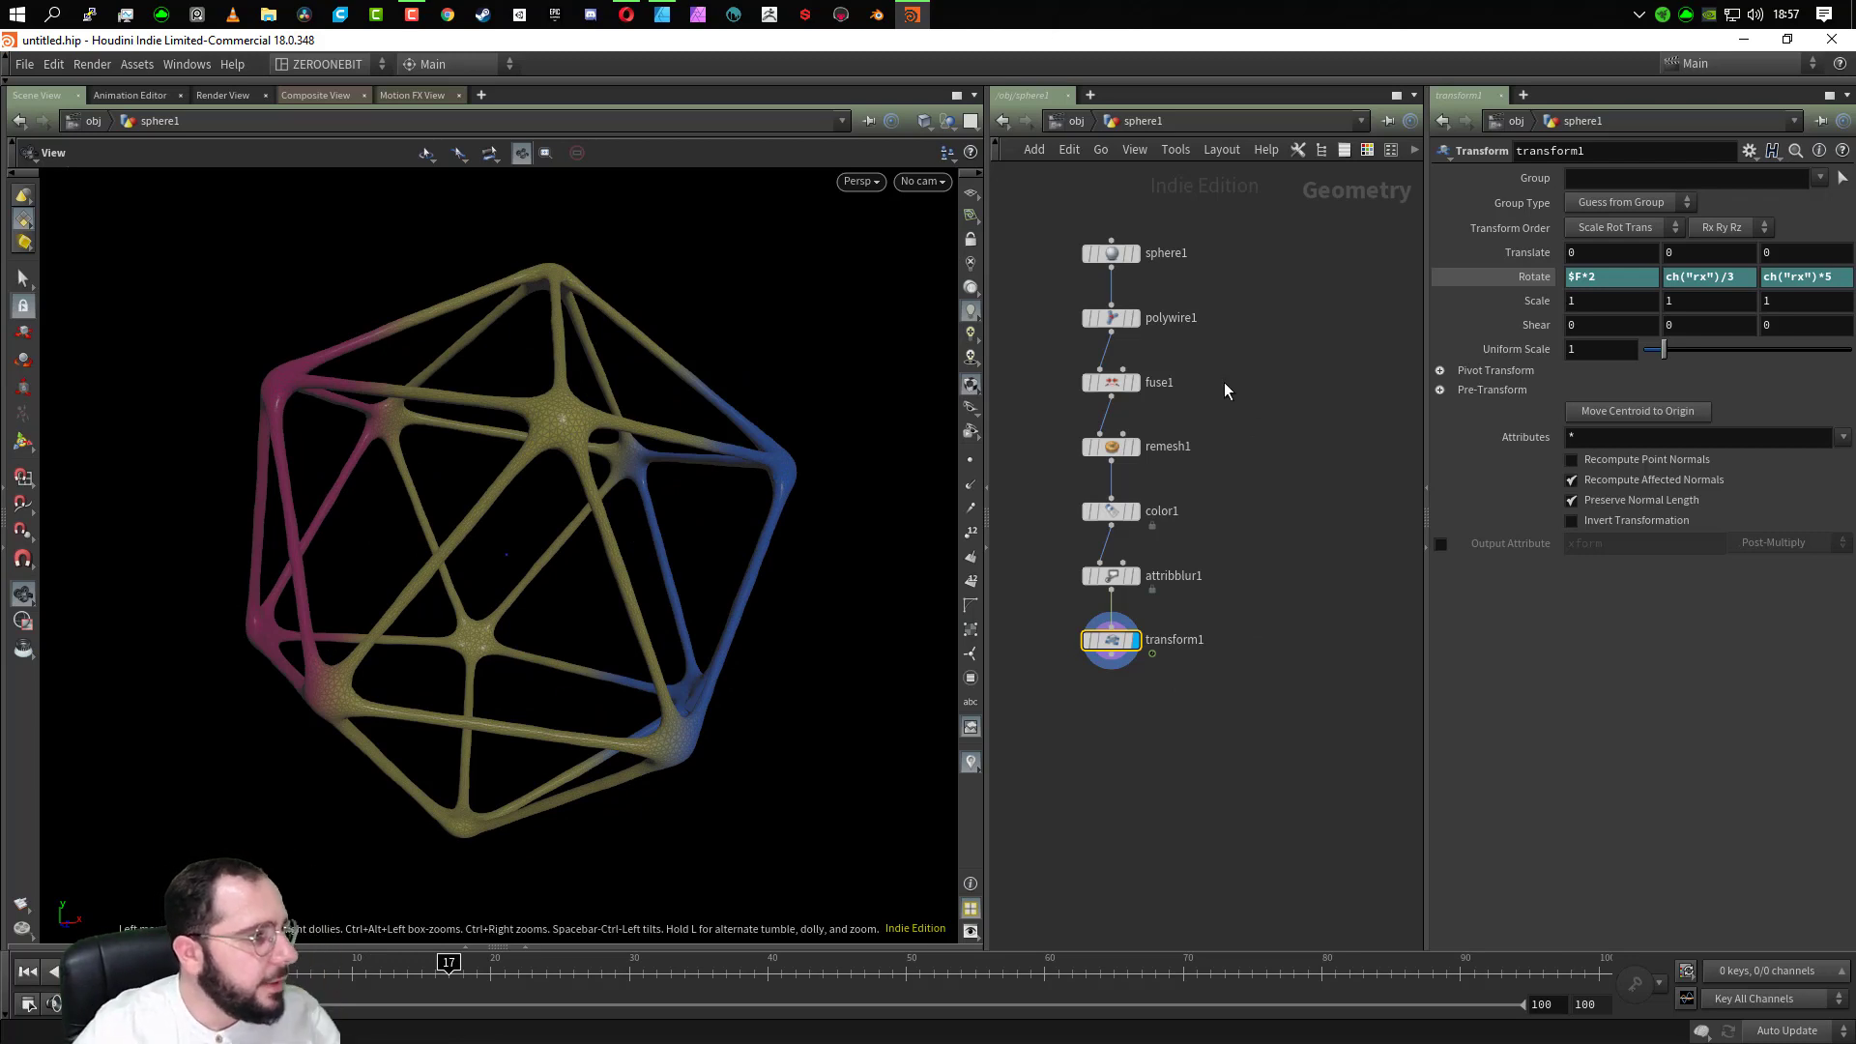
Set the sphere1 node's frequency to 2 and inspect the joints of the denser wireframe up close
drag(1174, 281, 1176, 282)
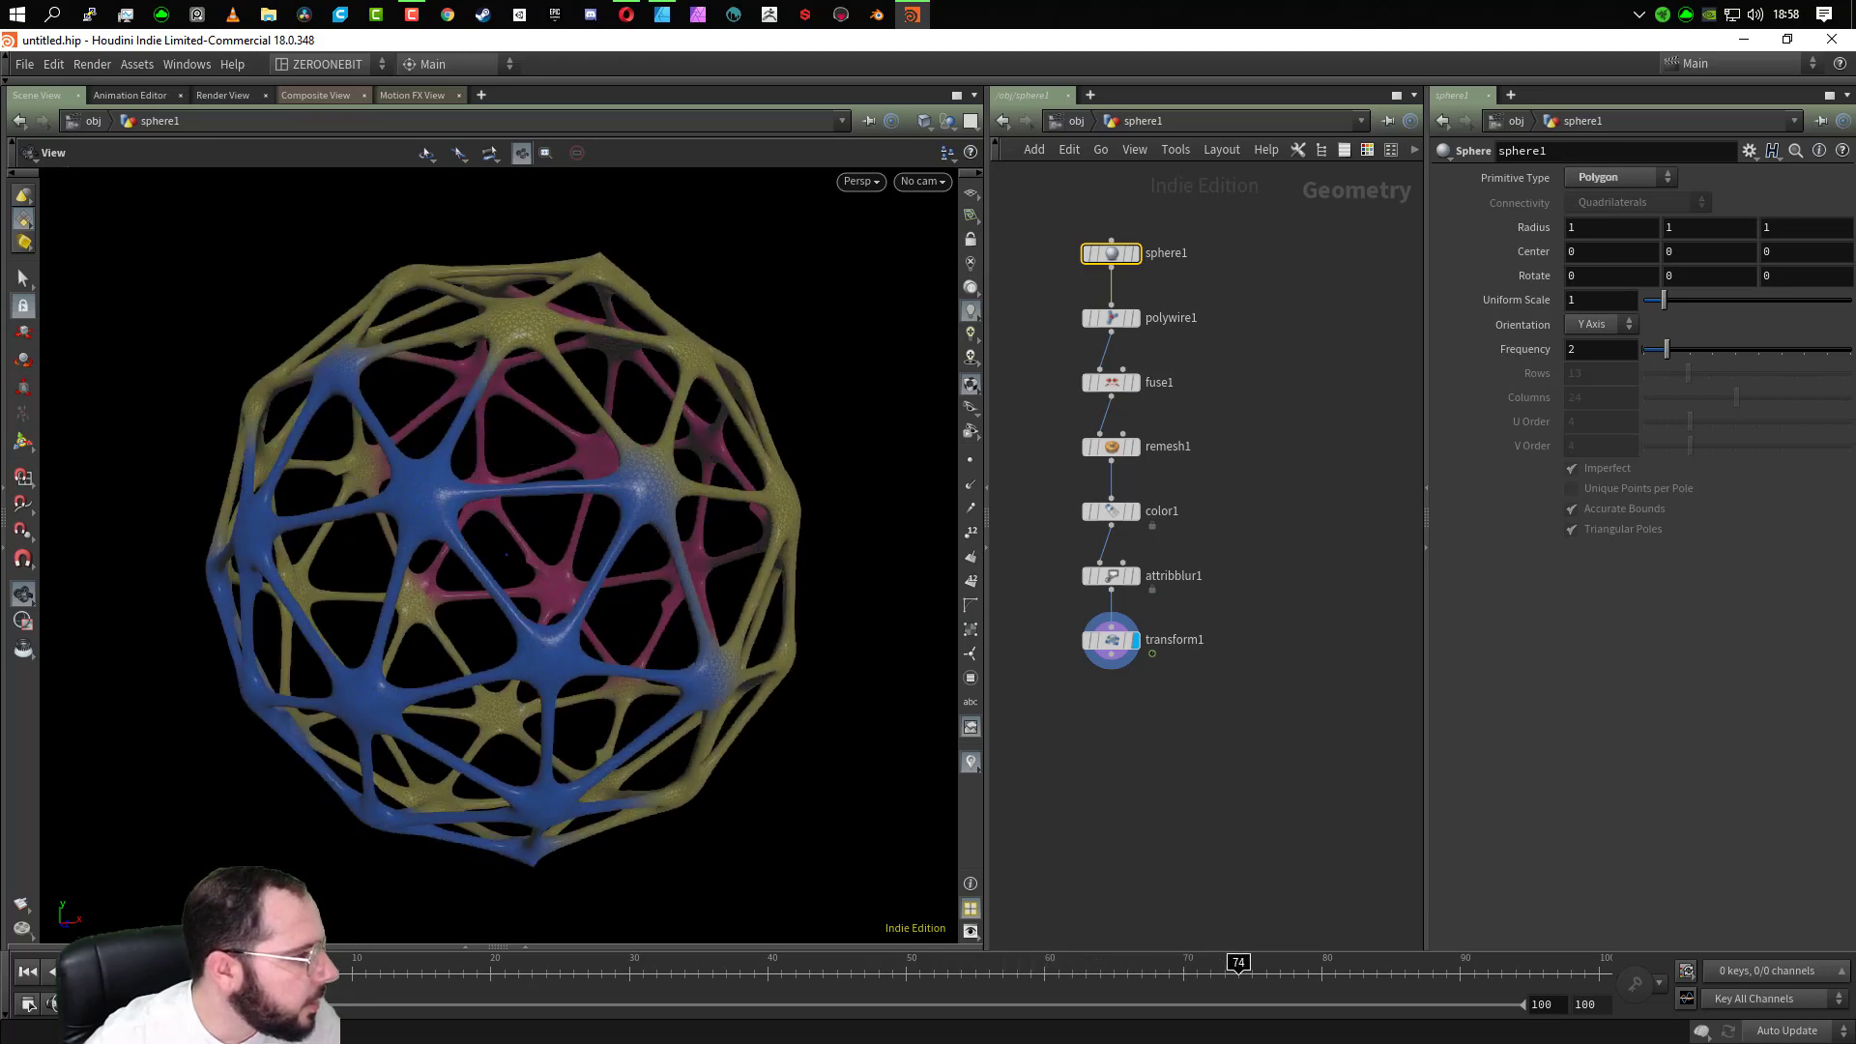
drag(624, 847, 752, 491)
scroll(608, 521, up, 1)
scroll(608, 521, up, 6)
drag(536, 627, 477, 613)
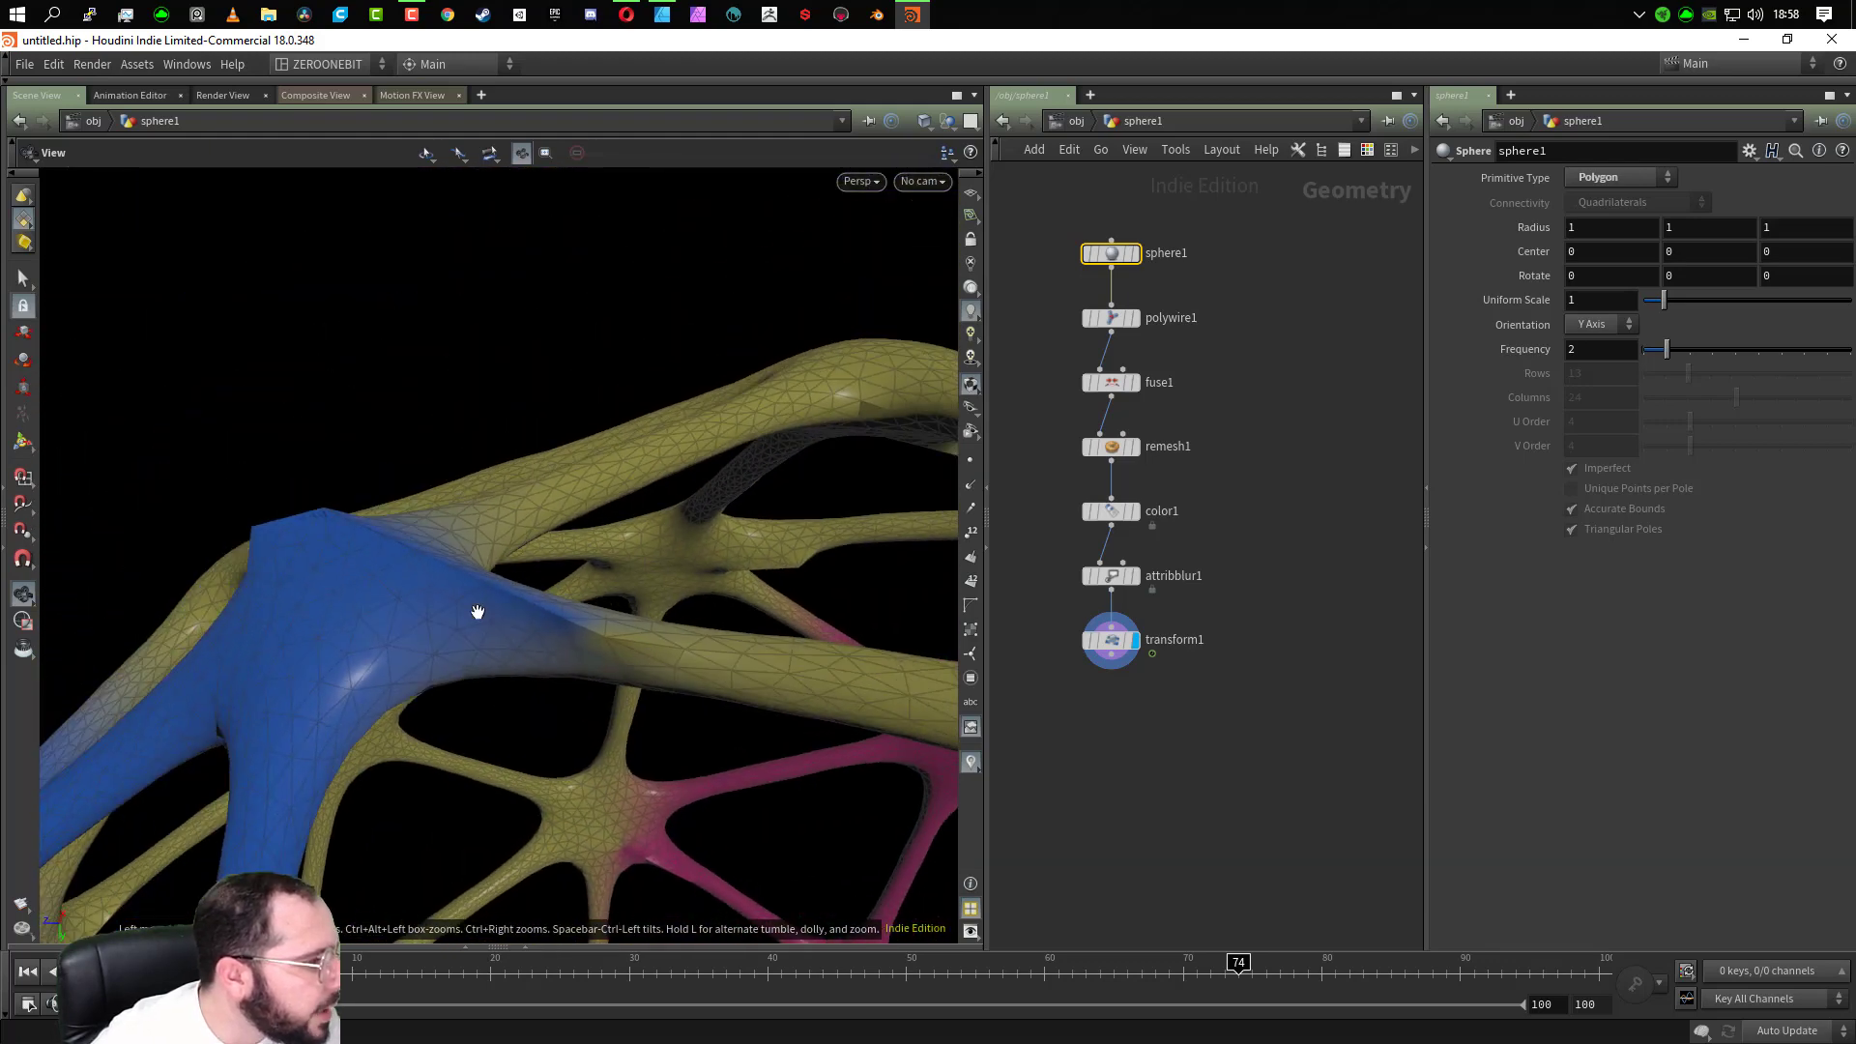
Compare the Remesh output with the Attribute Blur output at a joint by displaying each node in turn
click(1139, 448)
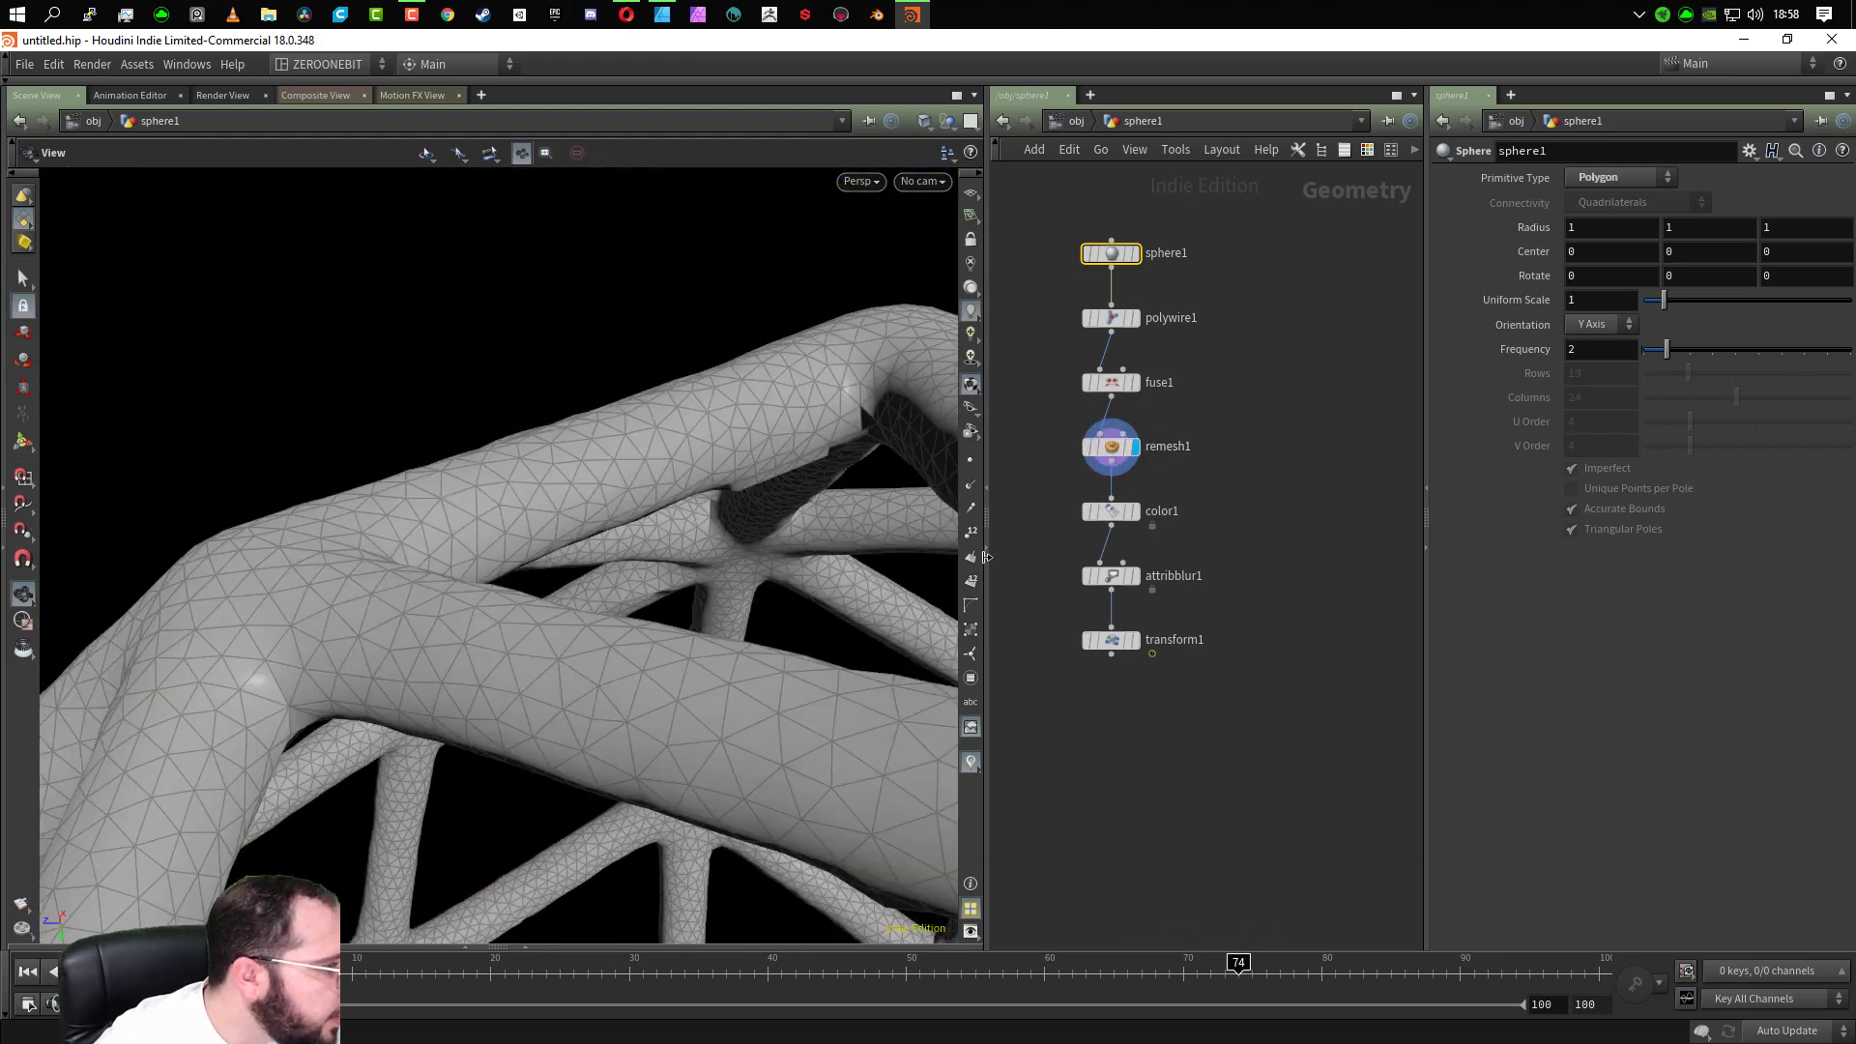
click(1143, 586)
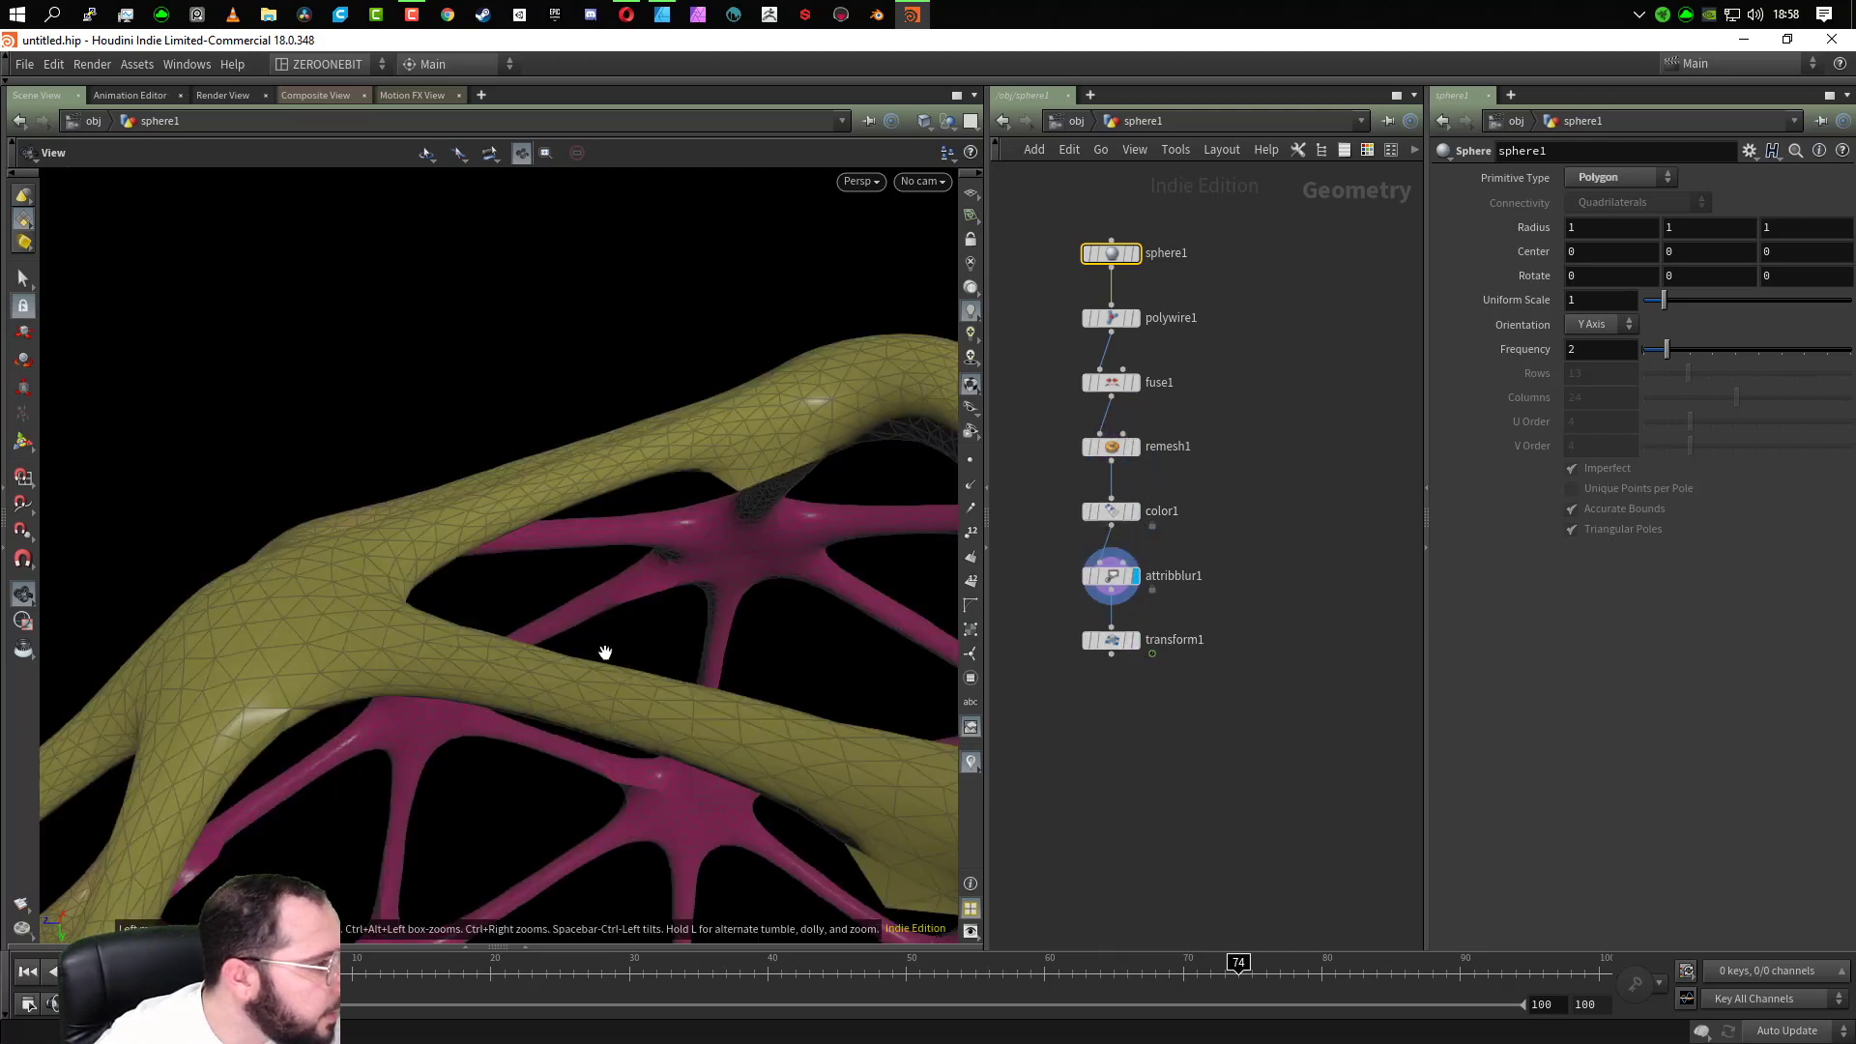
Display the Remesh, Color and Attribute Blur outputs in turn and examine how the wireframe joints change
drag(605, 651, 676, 651)
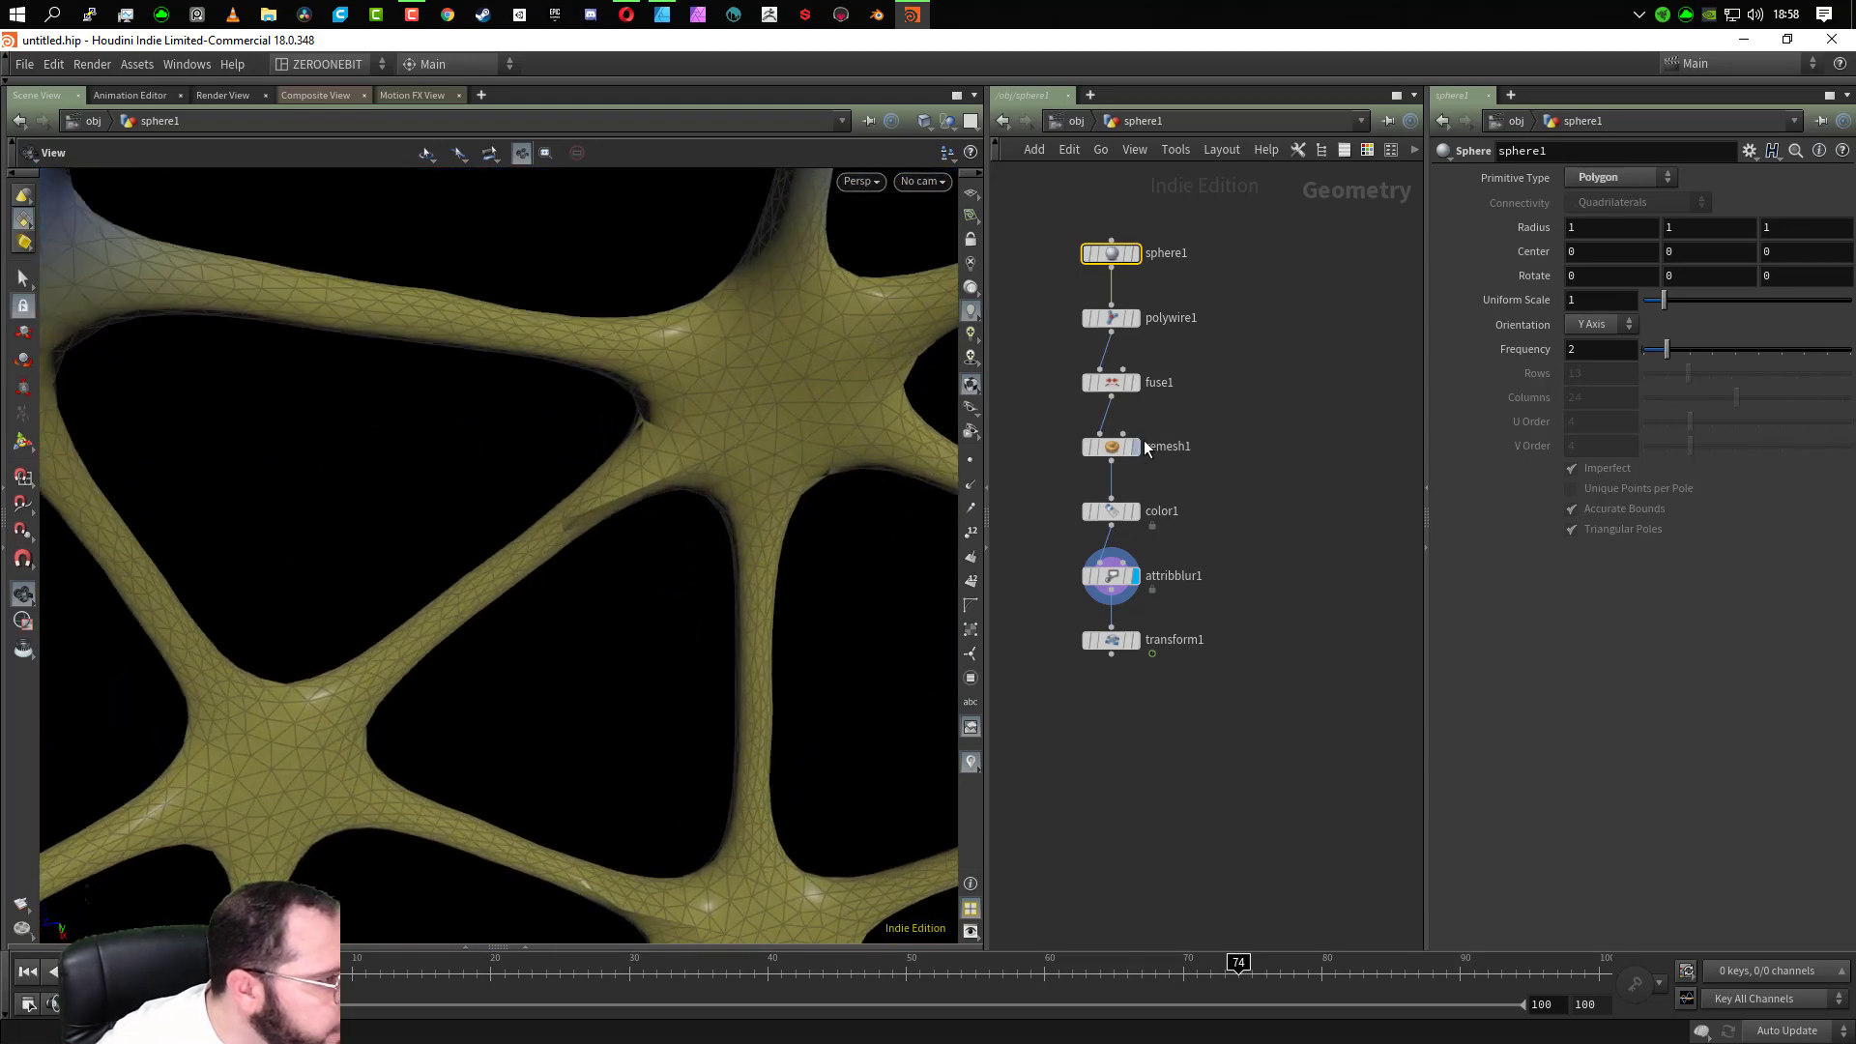
click(1138, 447)
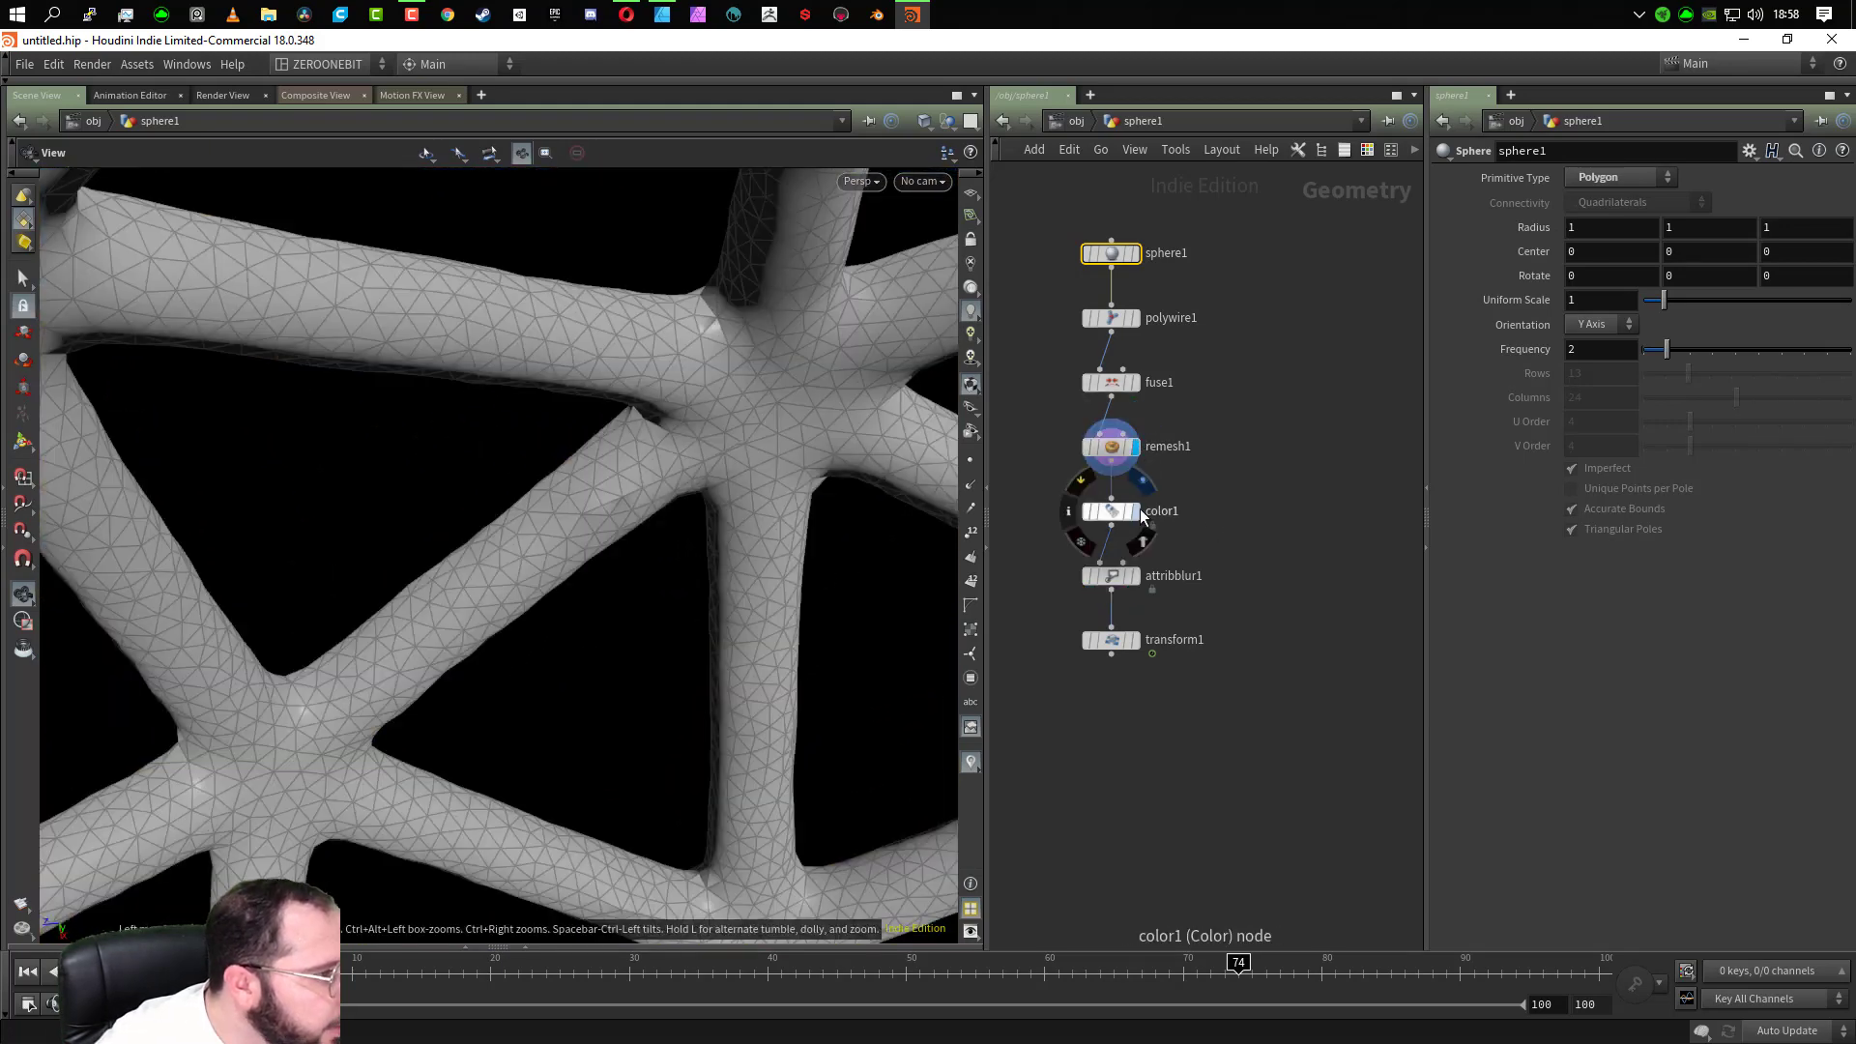
click(1136, 511)
click(1136, 576)
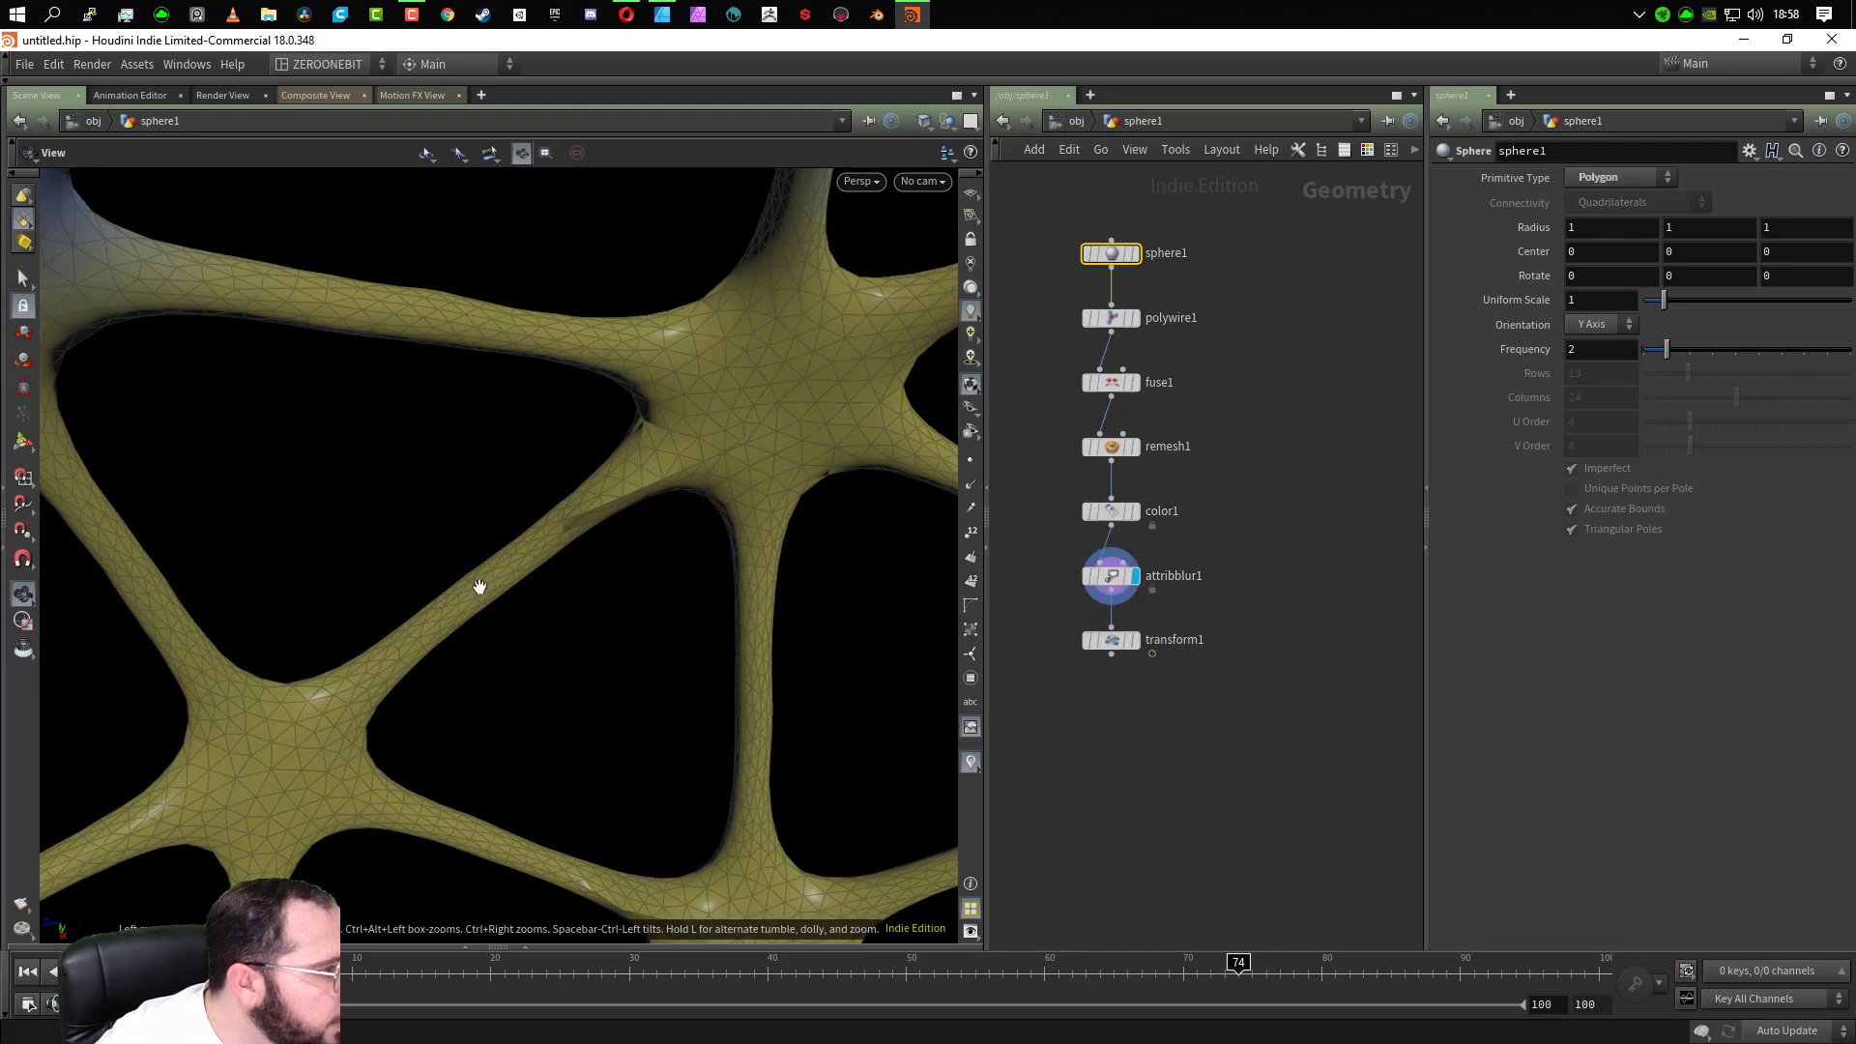
drag(476, 588, 594, 554)
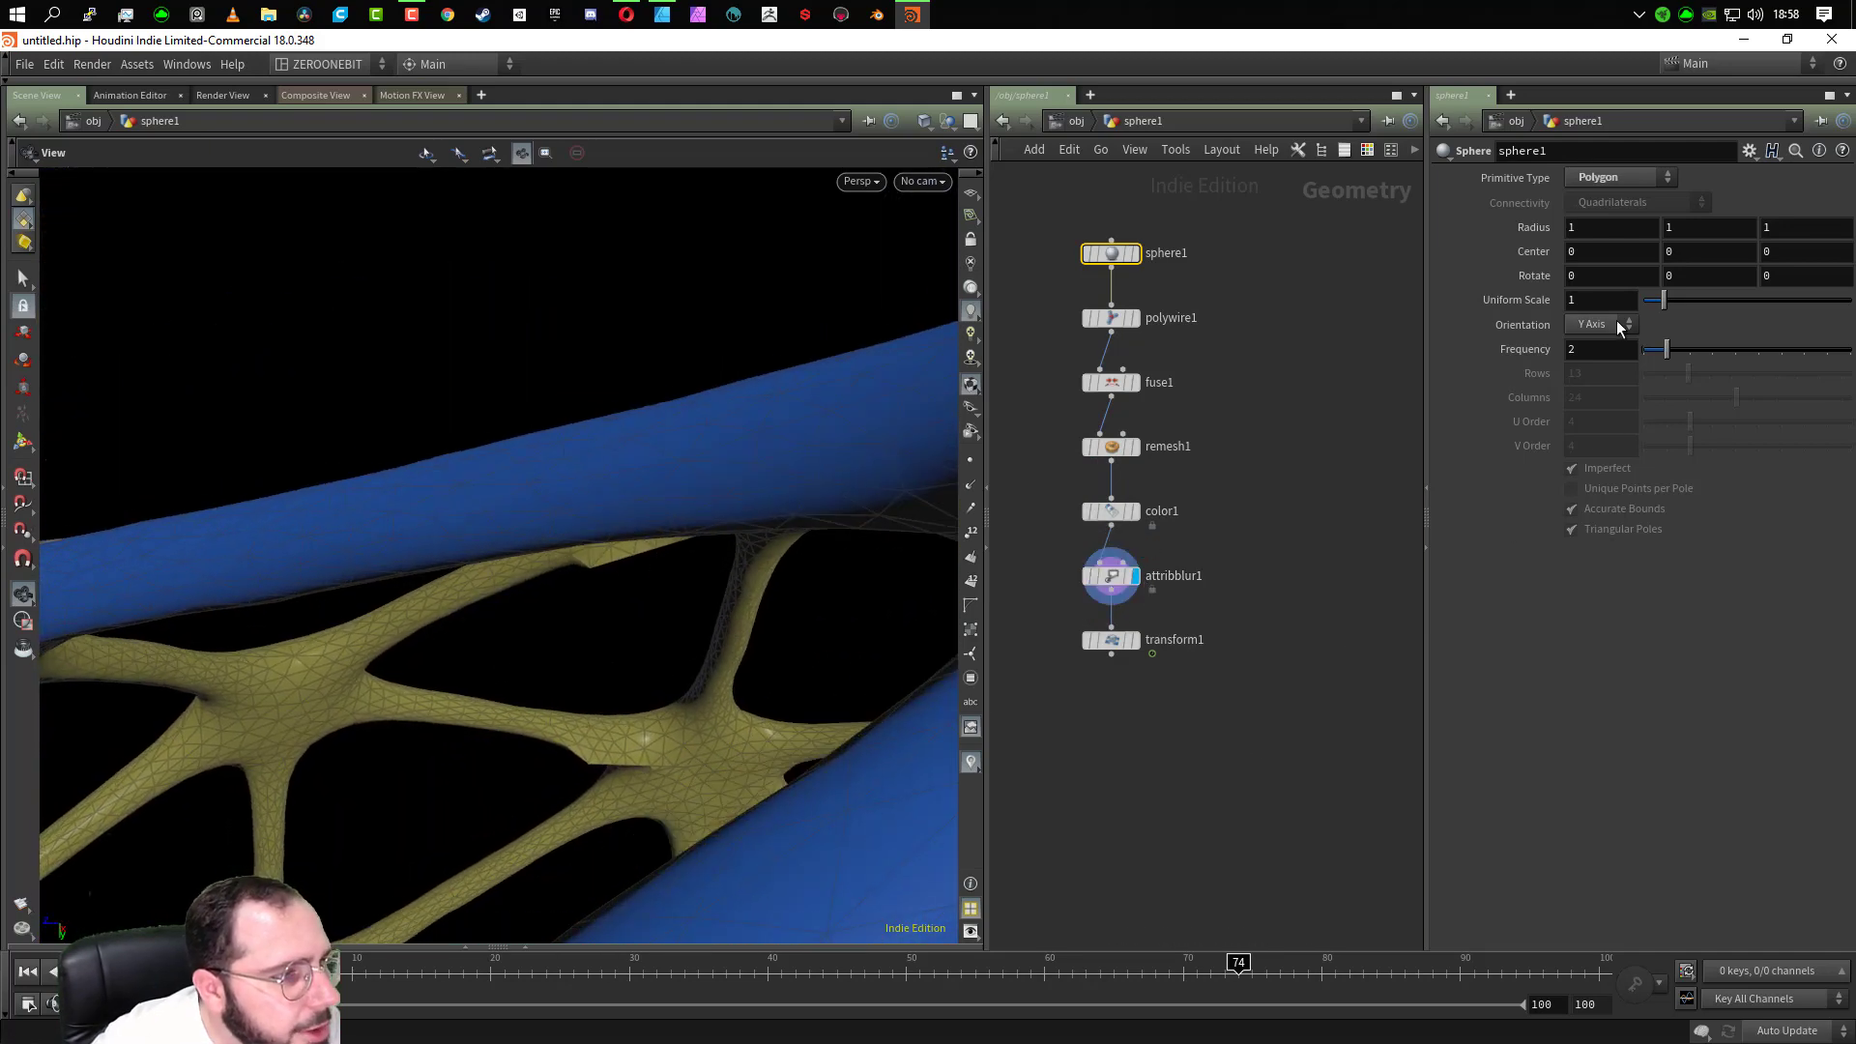
Try a step size of 0.187 on the Attribute Blur node, raise it to 1, and inspect the joints
click(1141, 578)
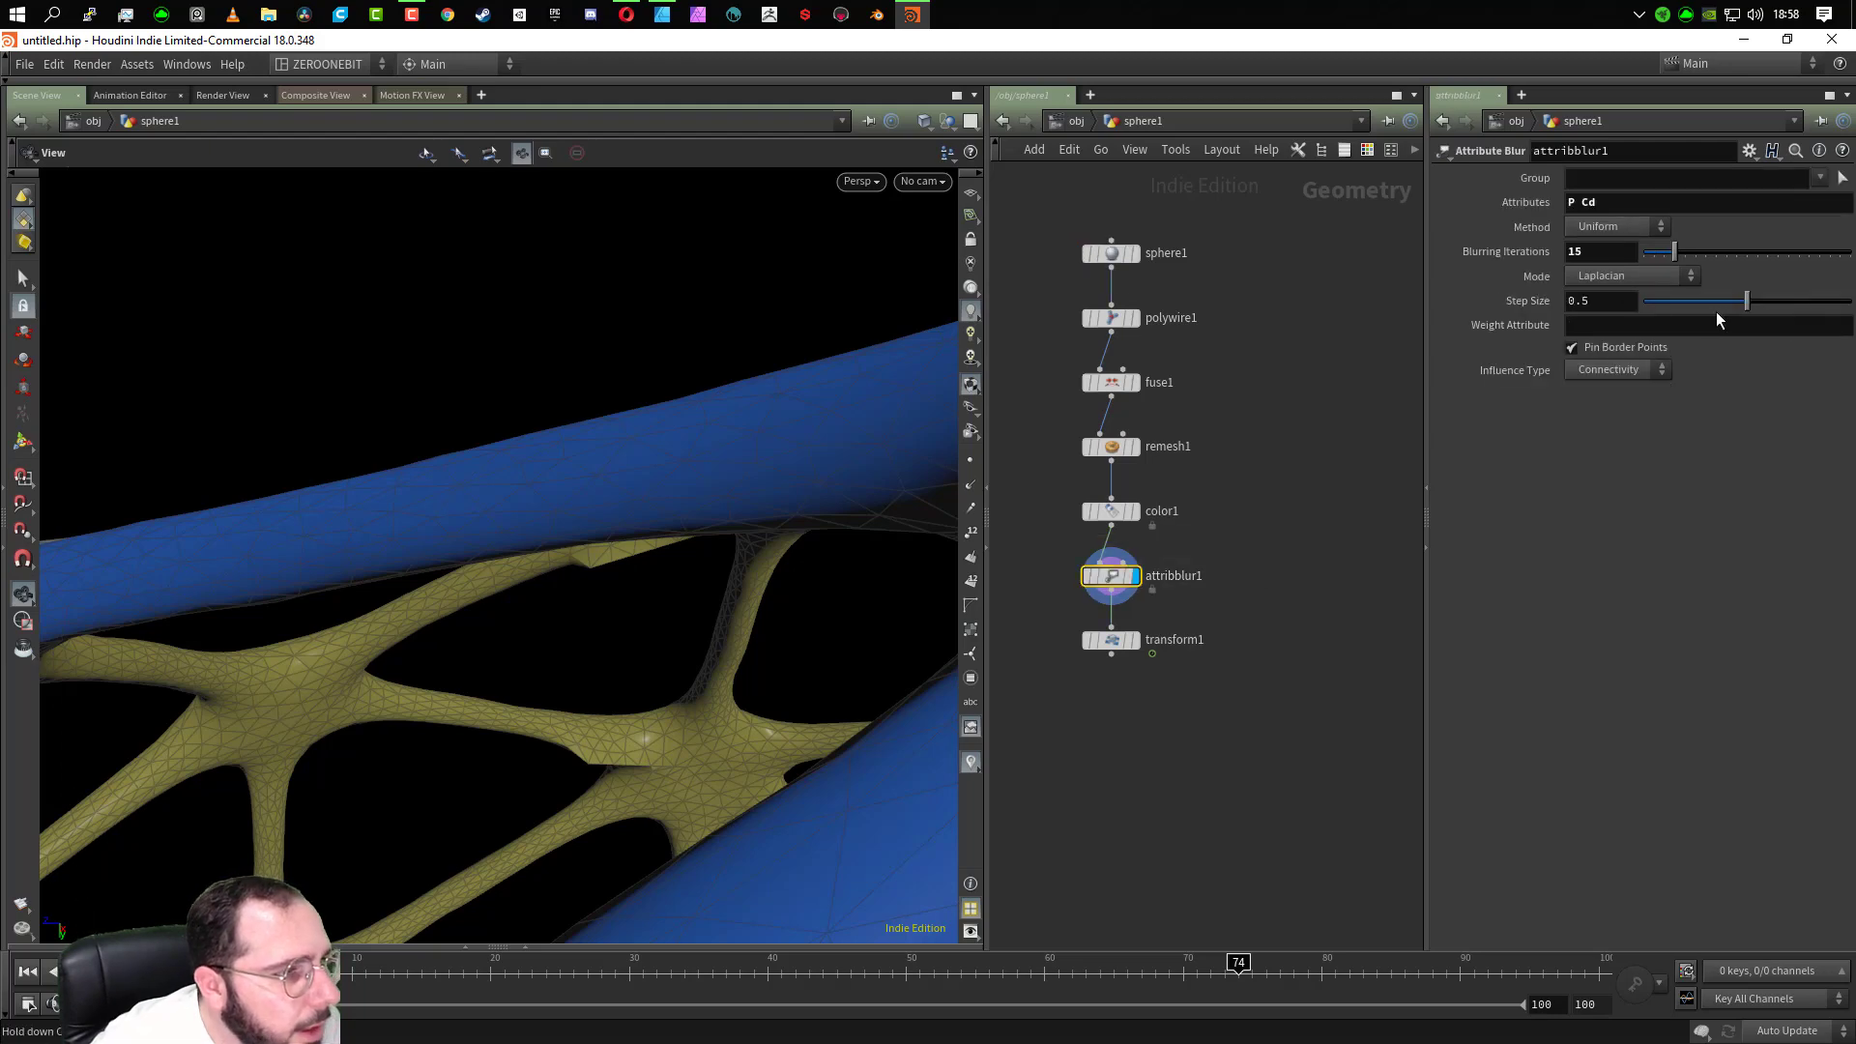
drag(1749, 299, 1683, 307)
drag(755, 542, 605, 358)
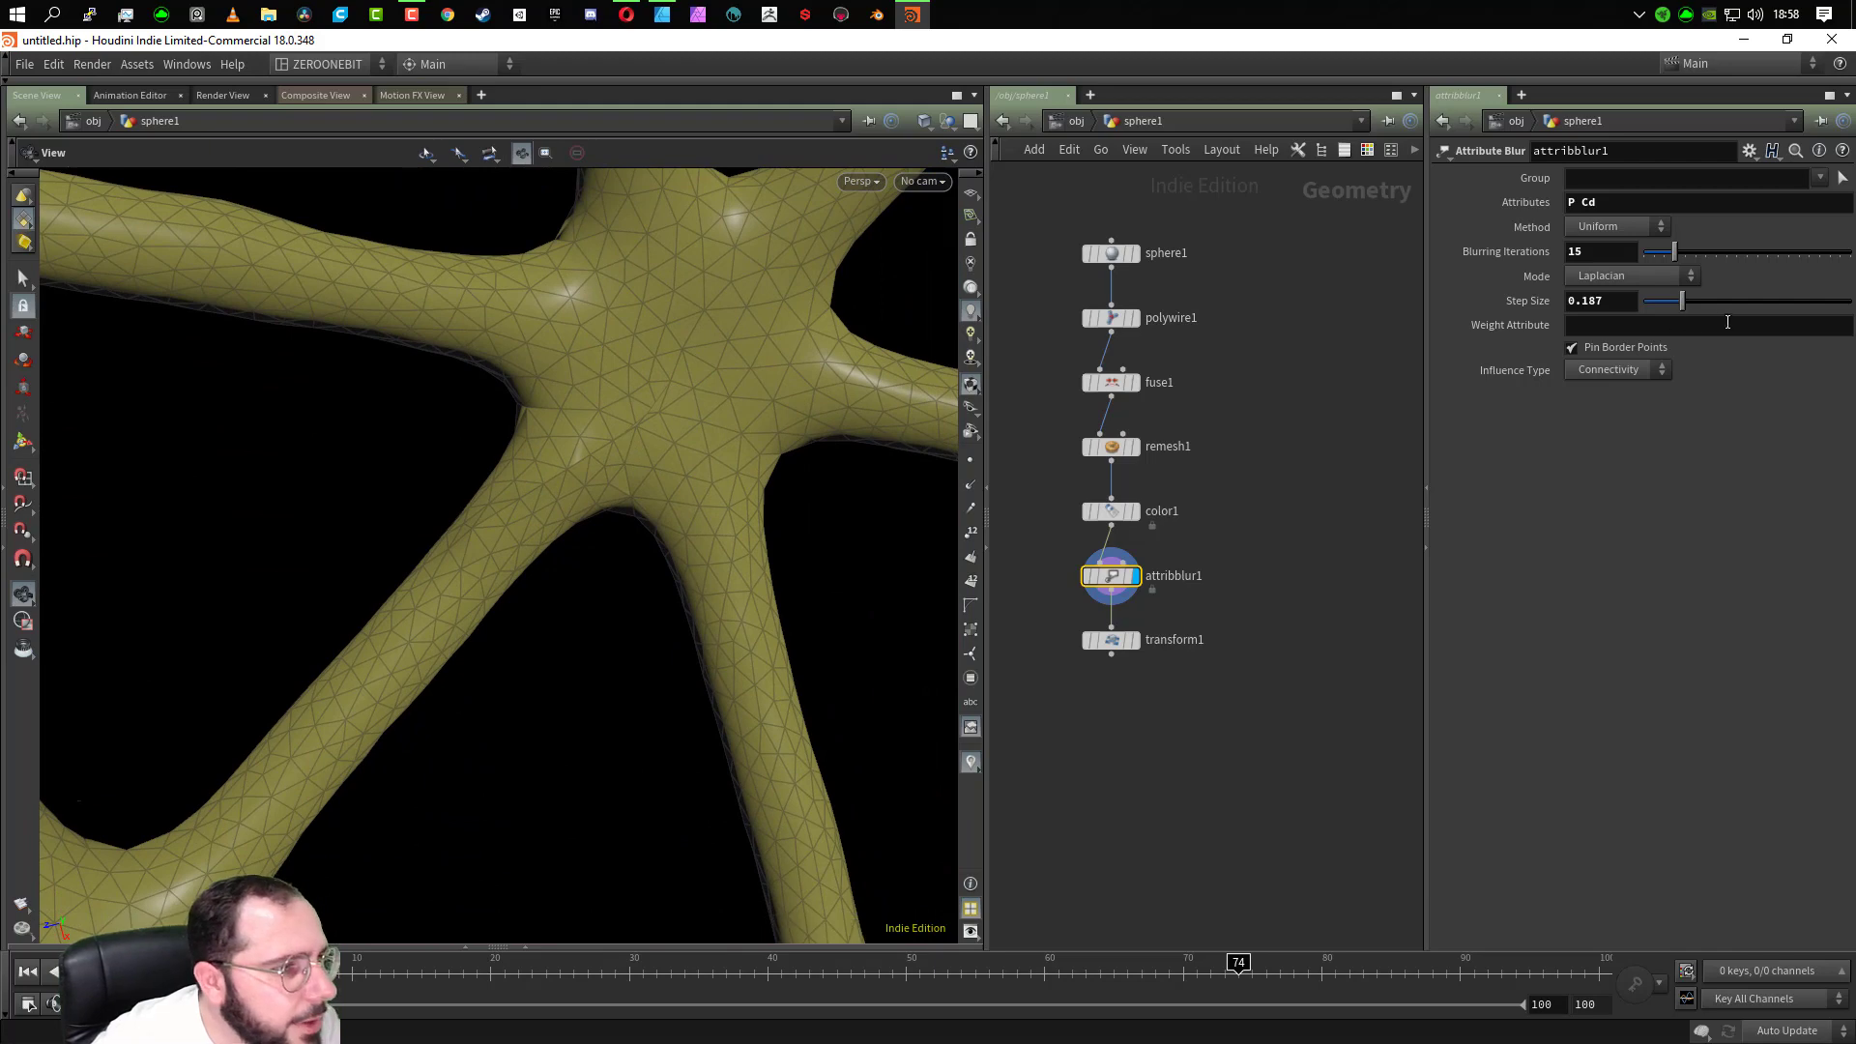
drag(1702, 306, 1851, 305)
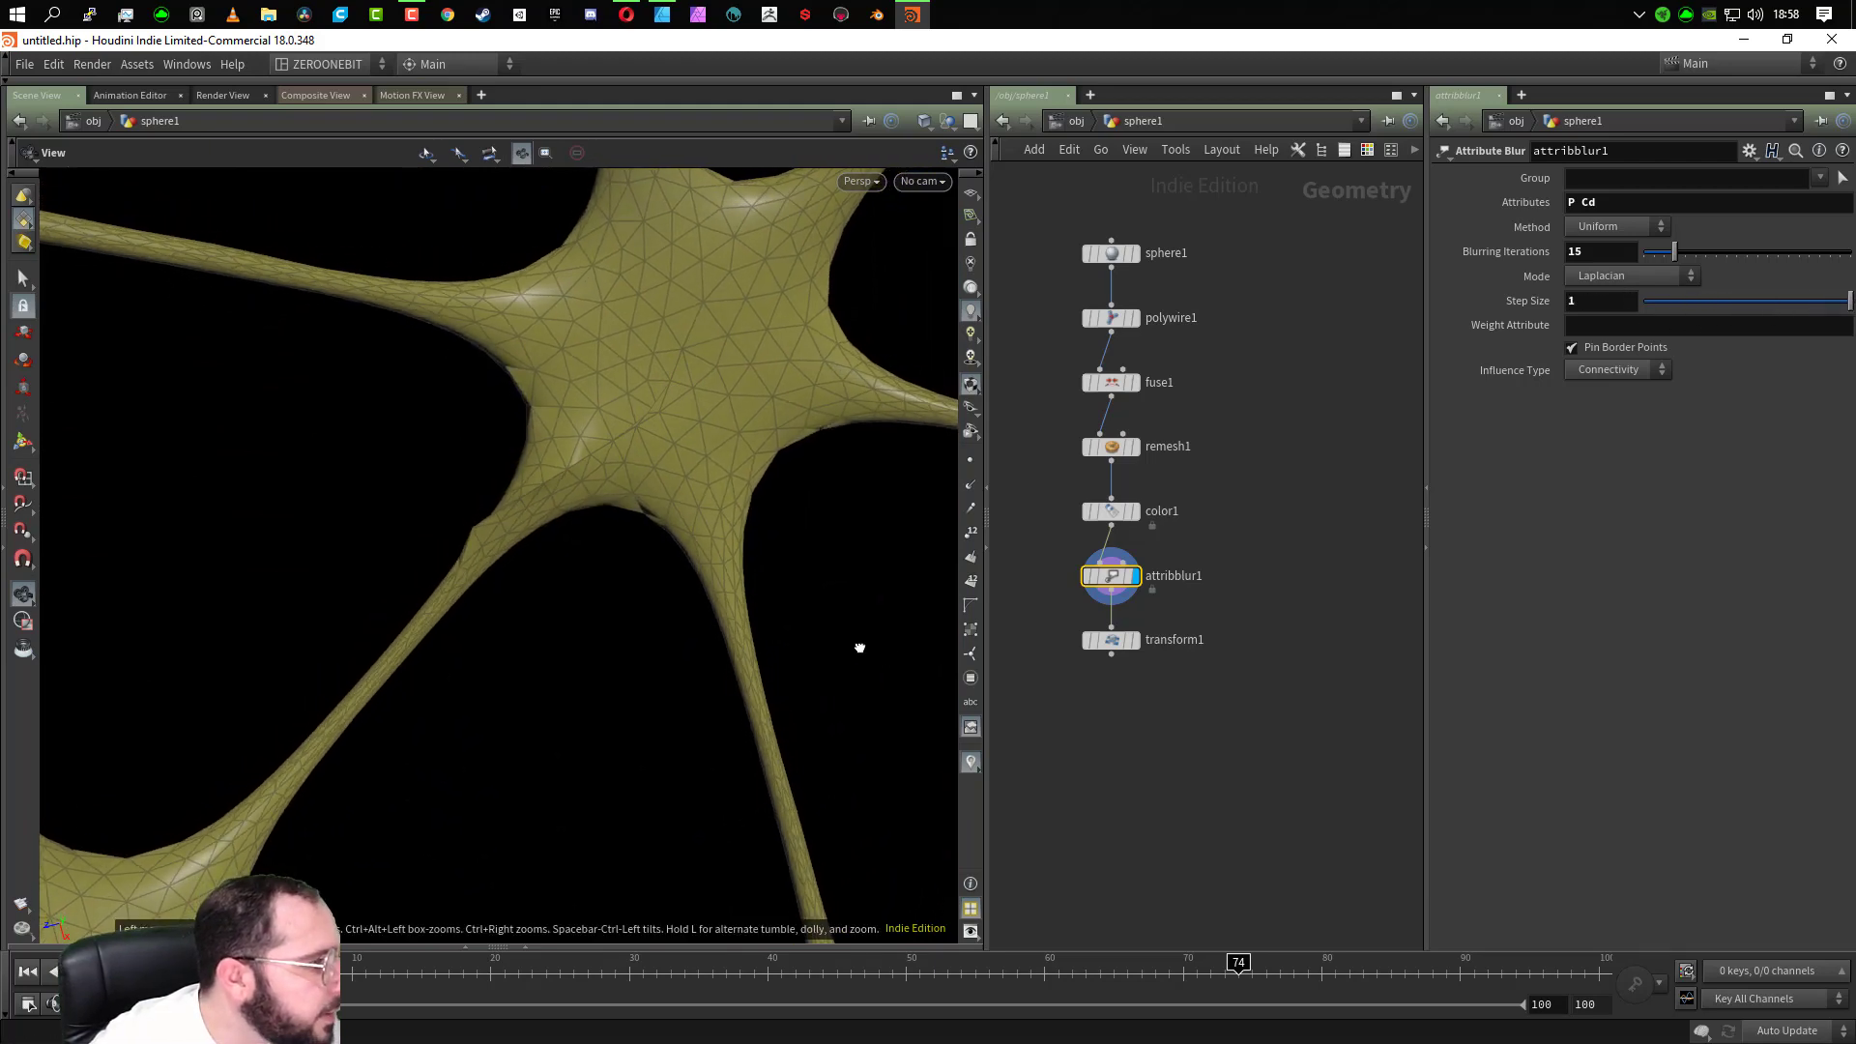
drag(857, 647, 933, 710)
middle_drag(622, 474, 675, 612)
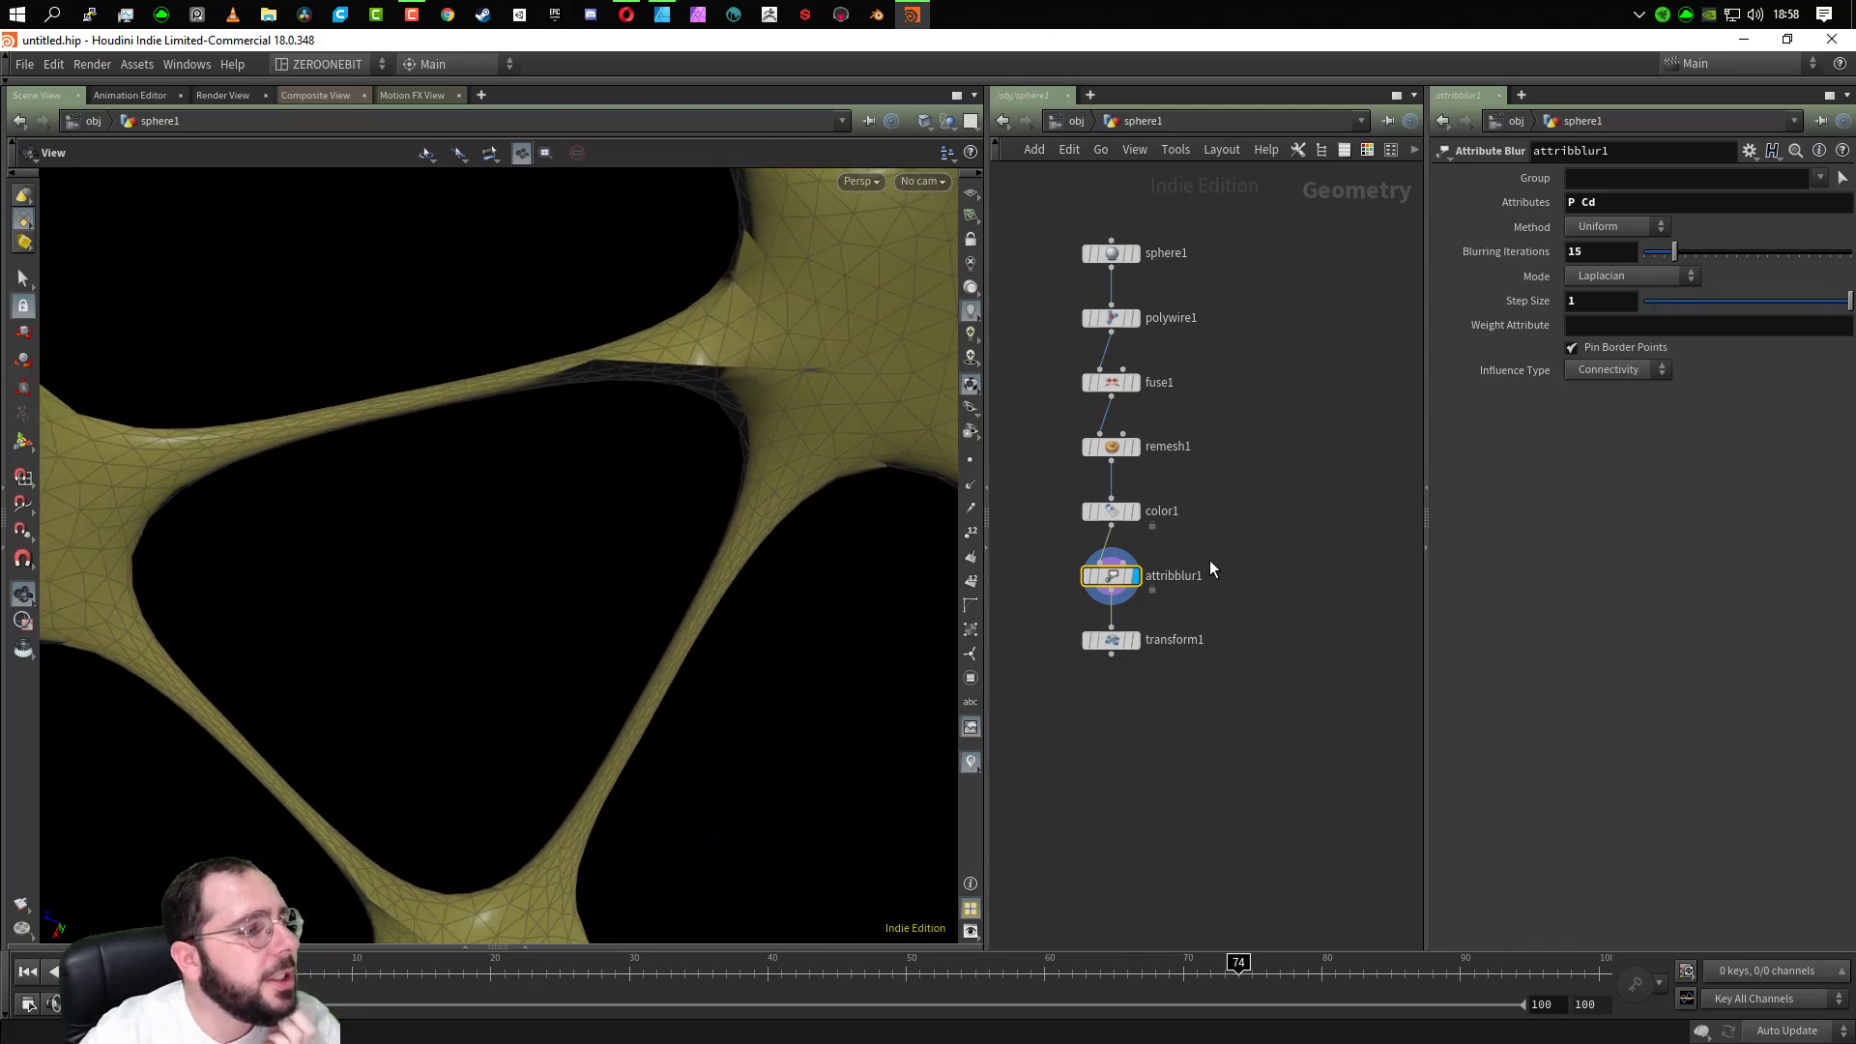
Move the Fuse node between the Remesh and Color nodes and inspect the whole blurred wireframe
drag(1133, 398, 1117, 486)
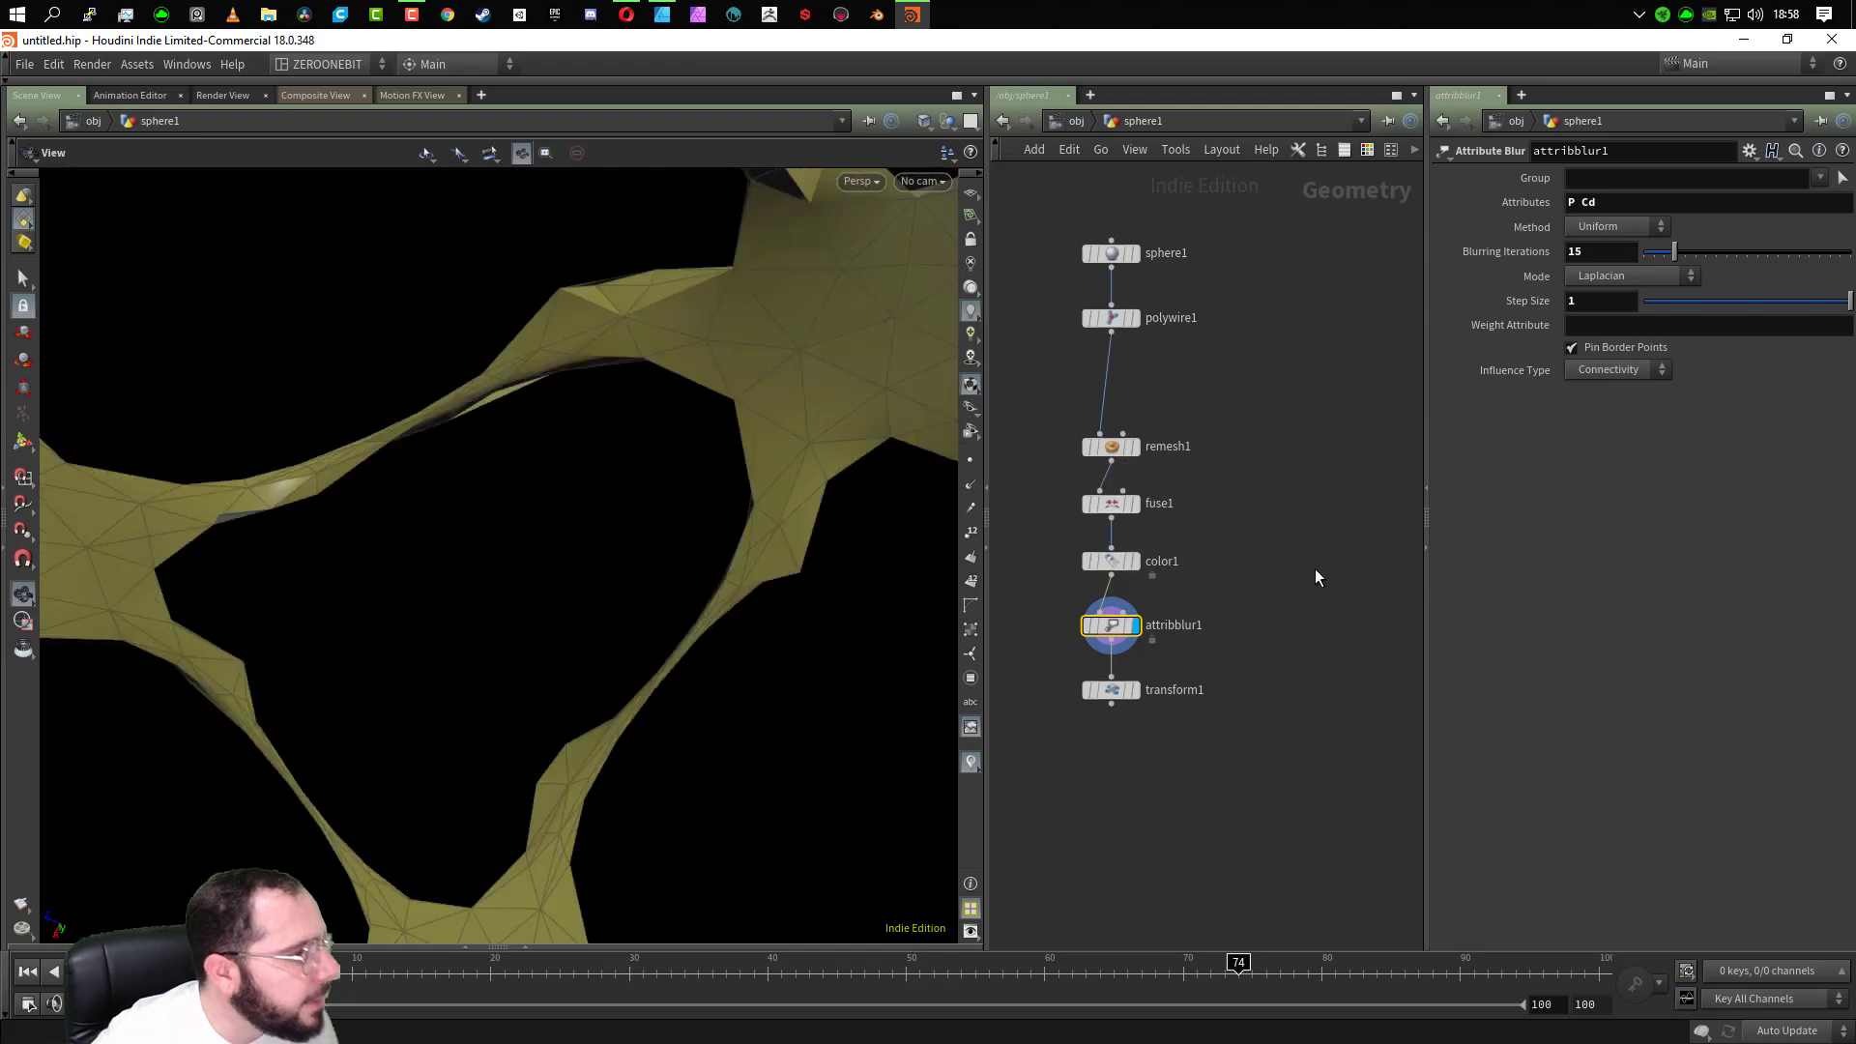
scroll(563, 493, down, 5)
scroll(601, 414, down, 6)
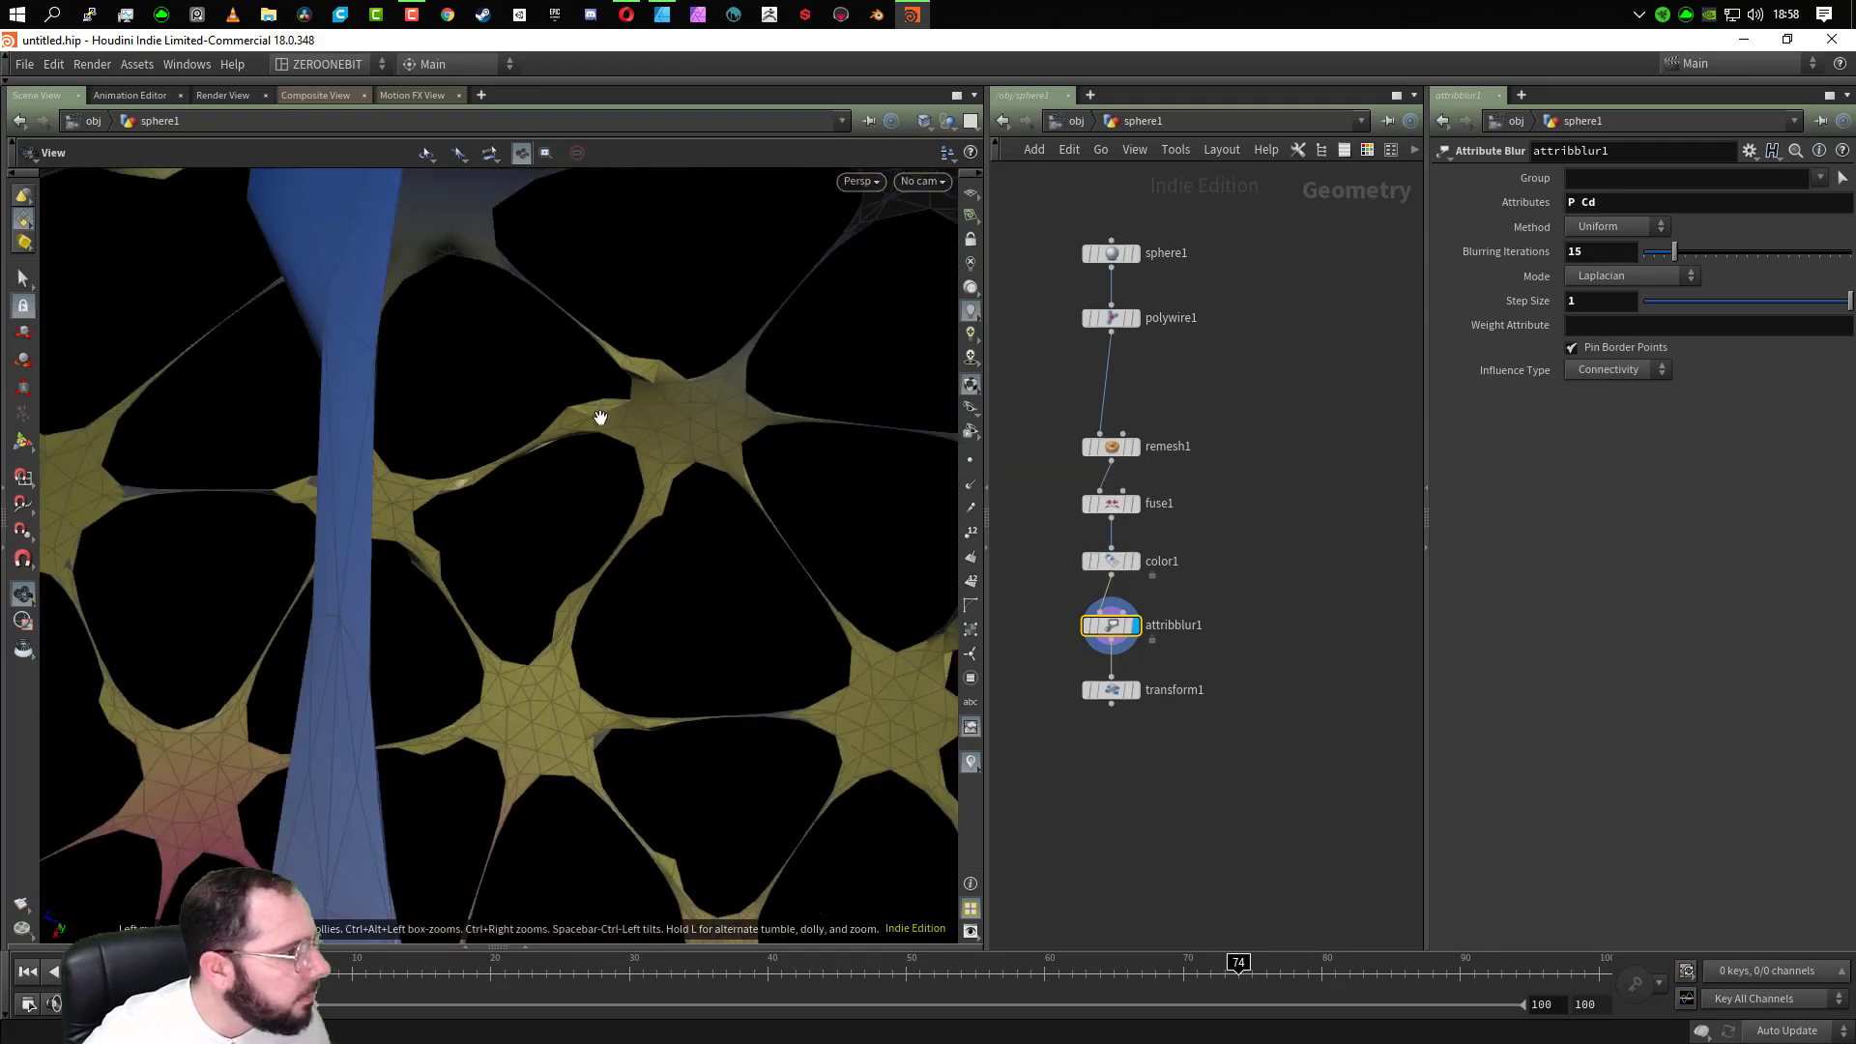
scroll(600, 429, down, 5)
drag(642, 455, 604, 428)
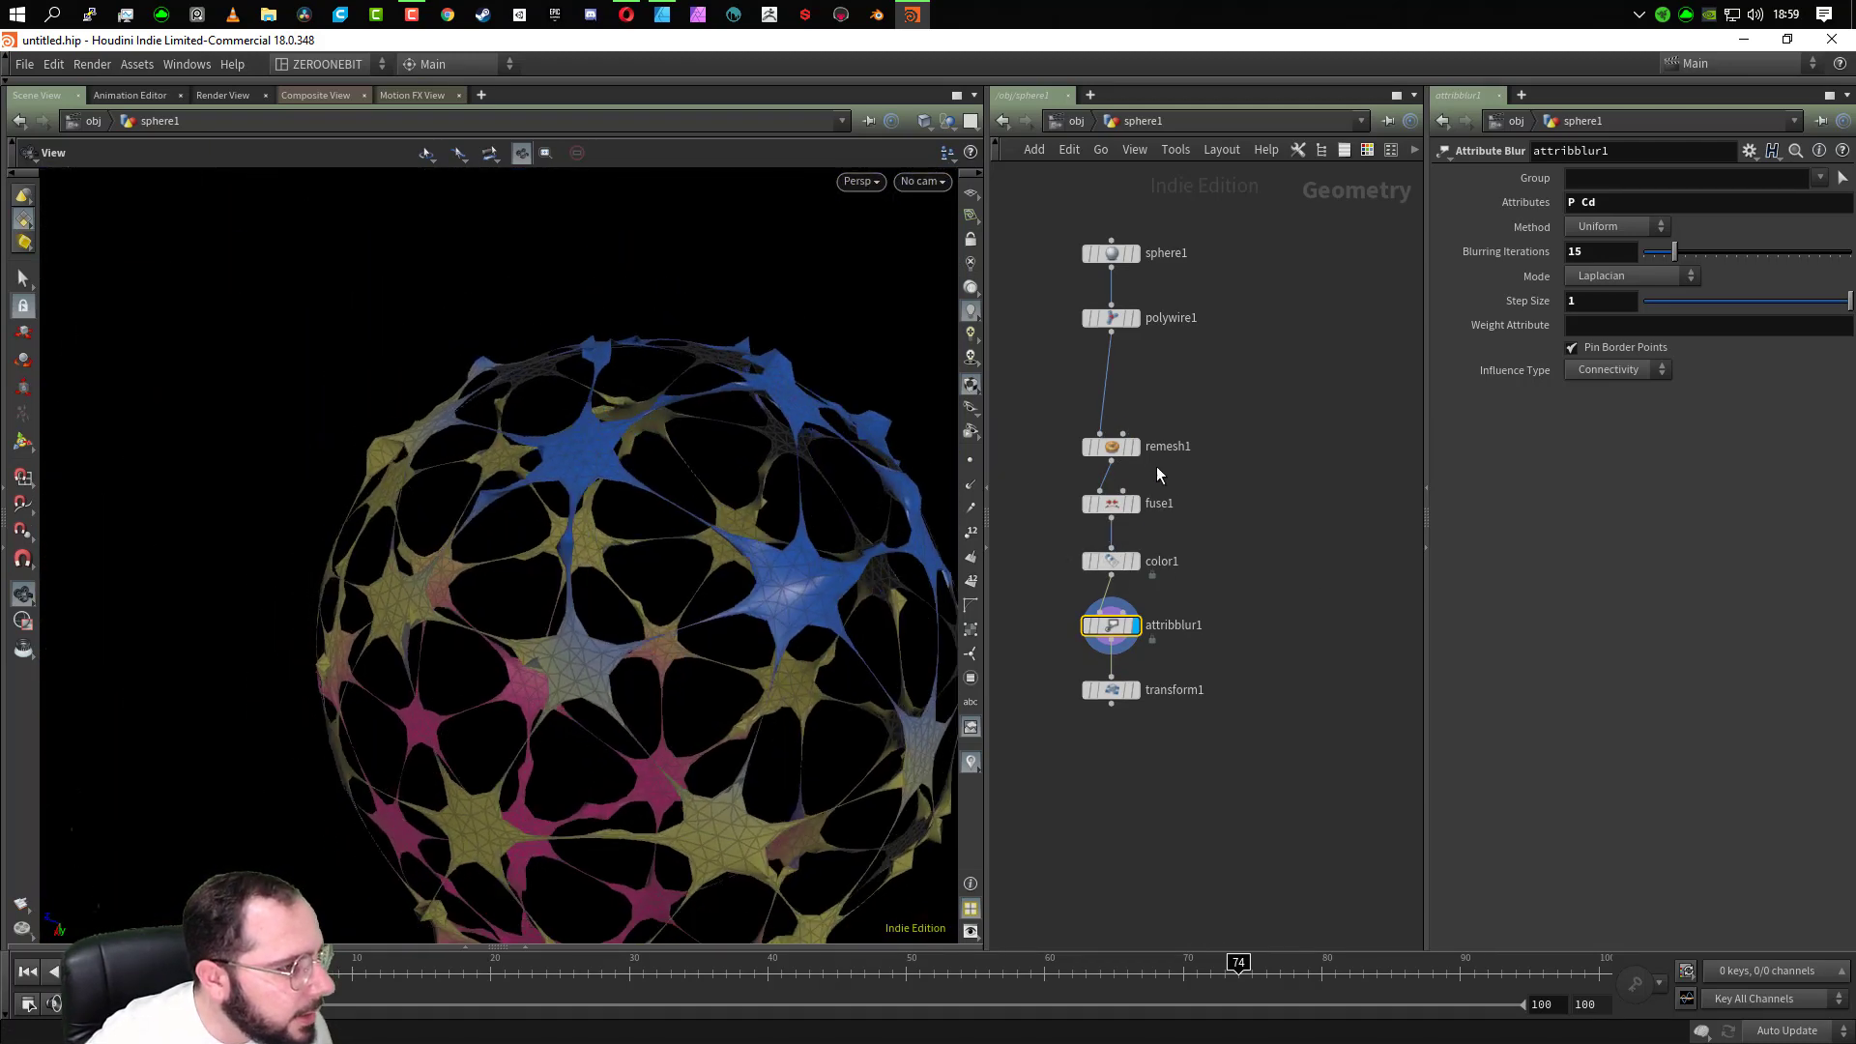
Compare the Remesh and Fuse outputs, and set the Fuse node's snap distance to 0.025
click(1137, 447)
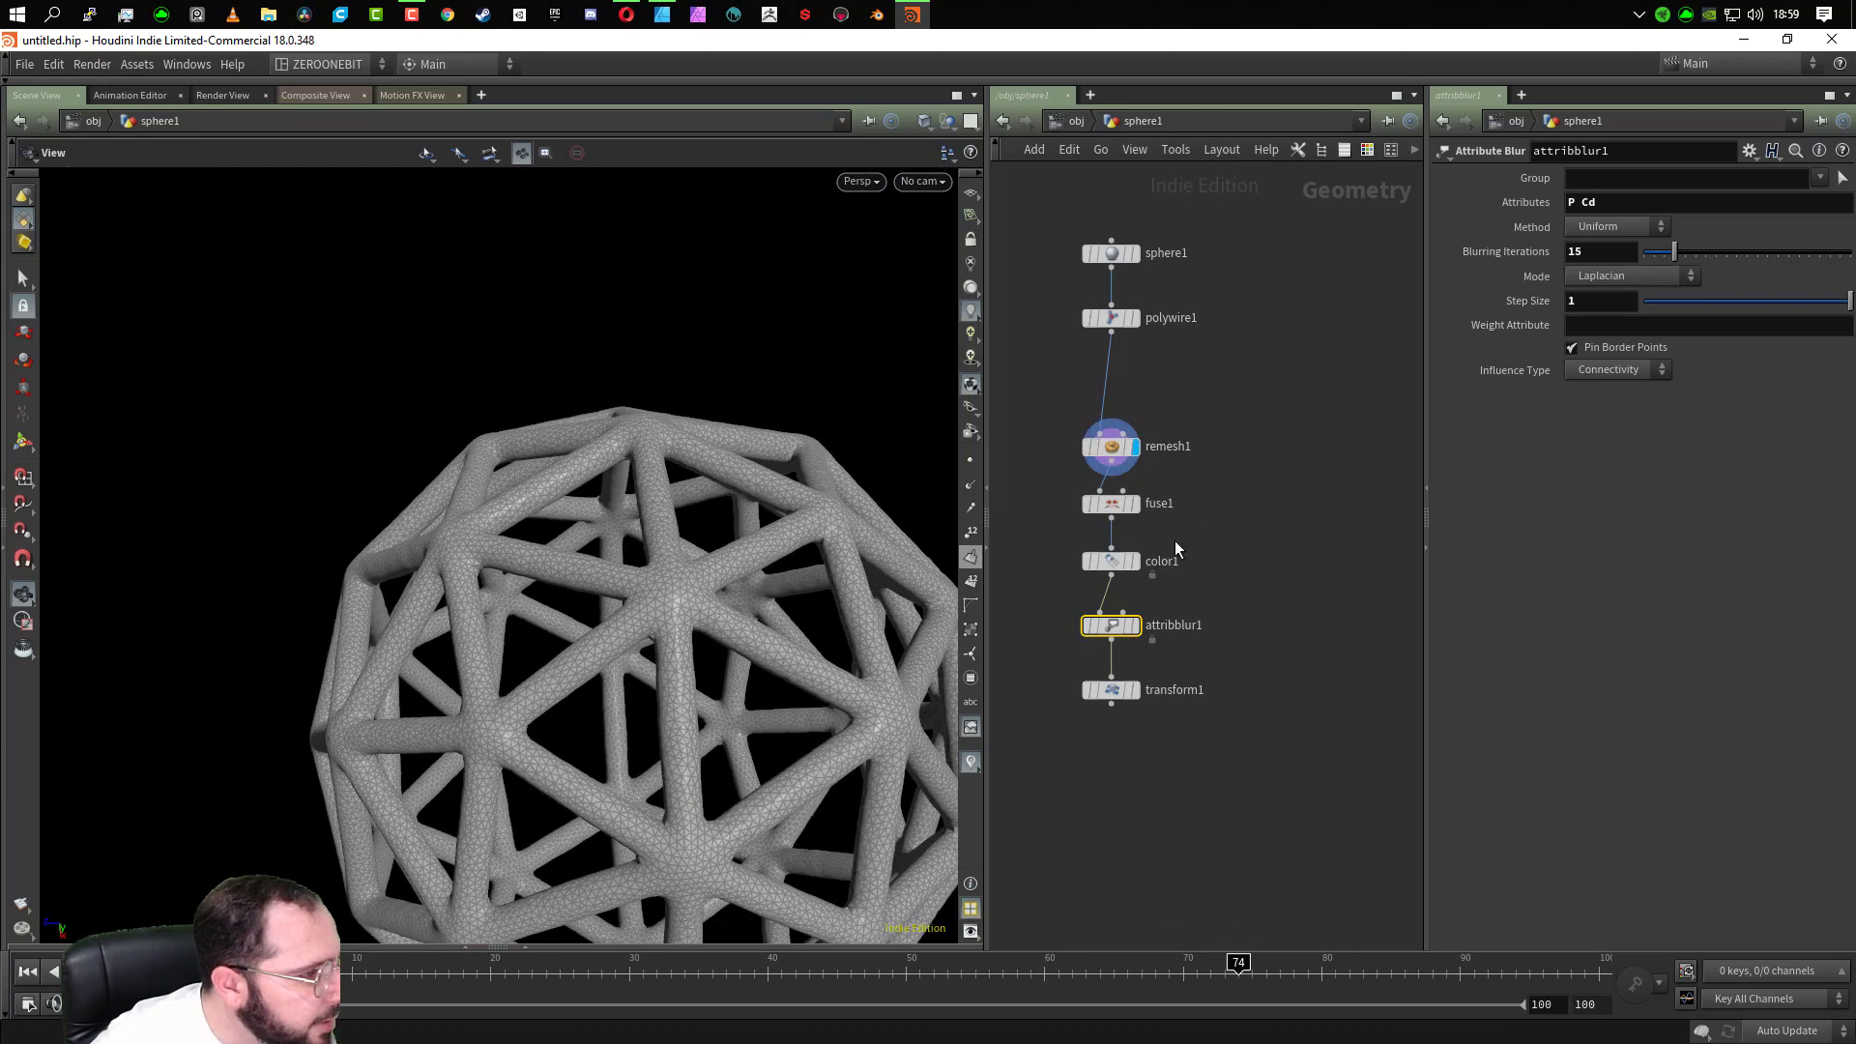
click(1135, 504)
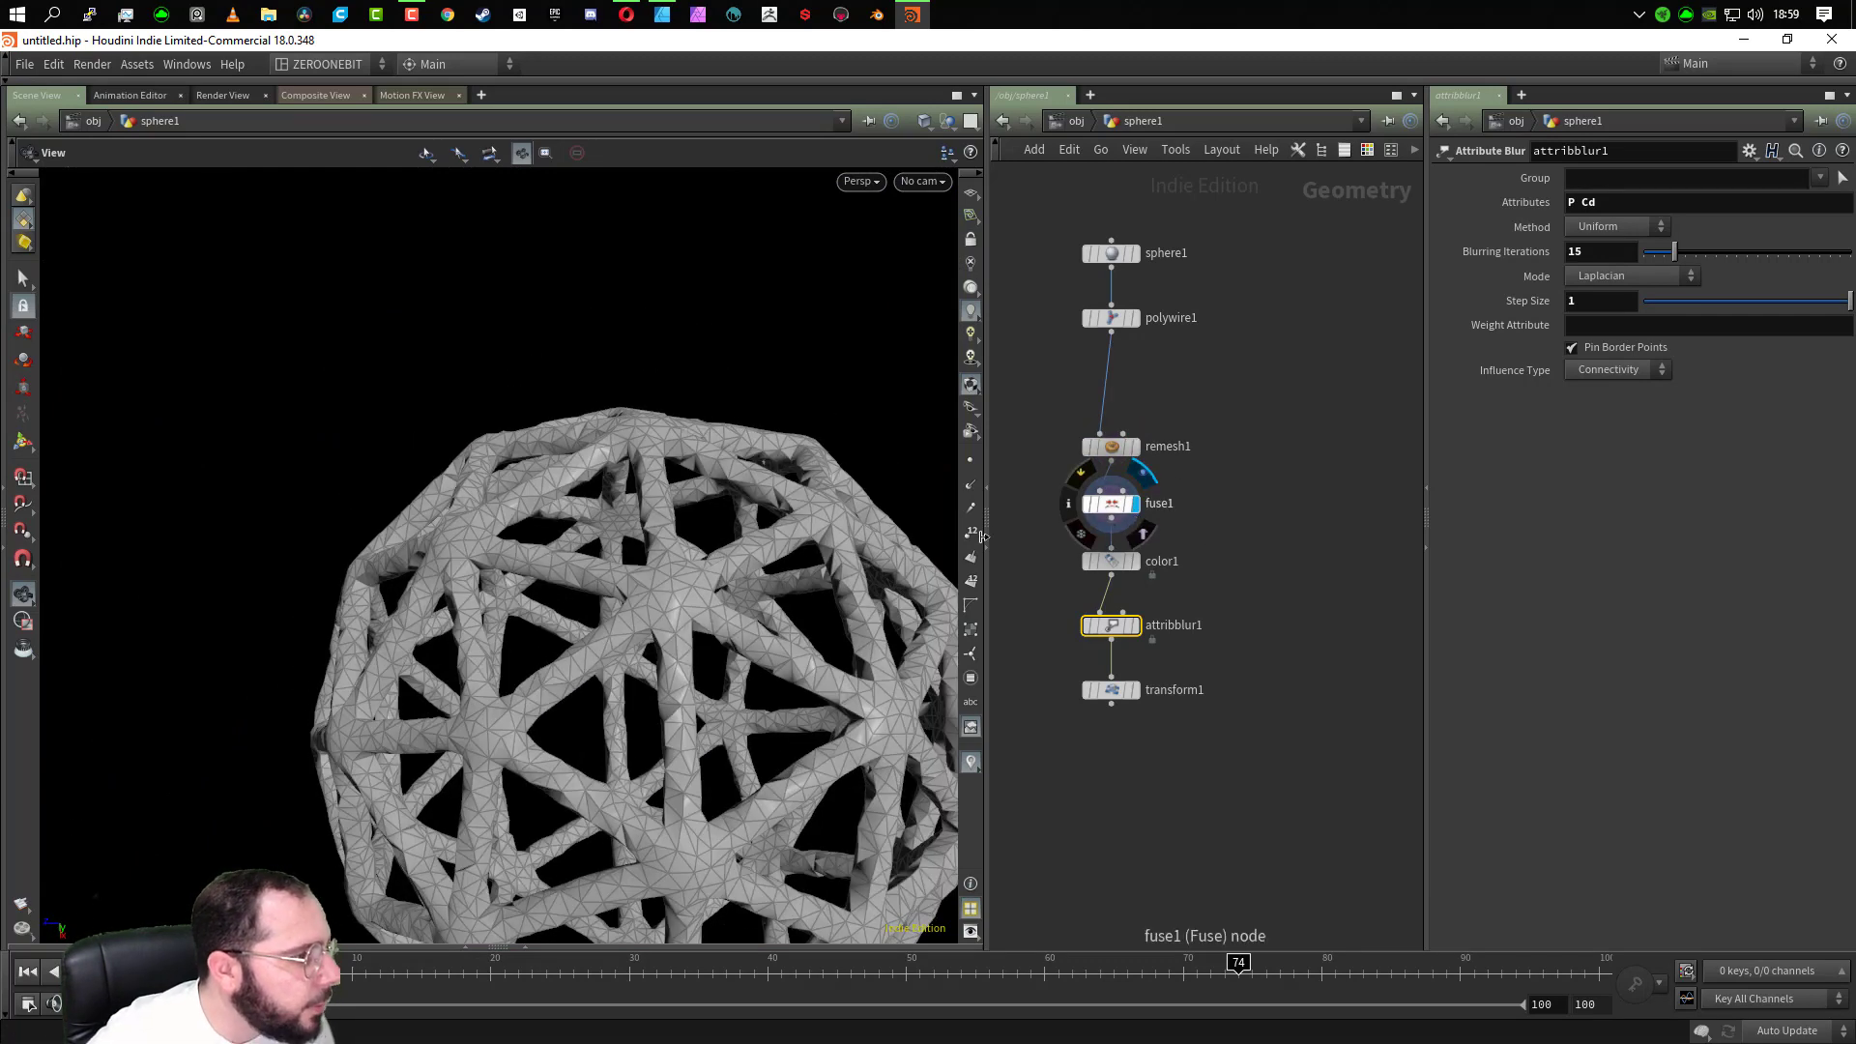
scroll(779, 600, up, 6)
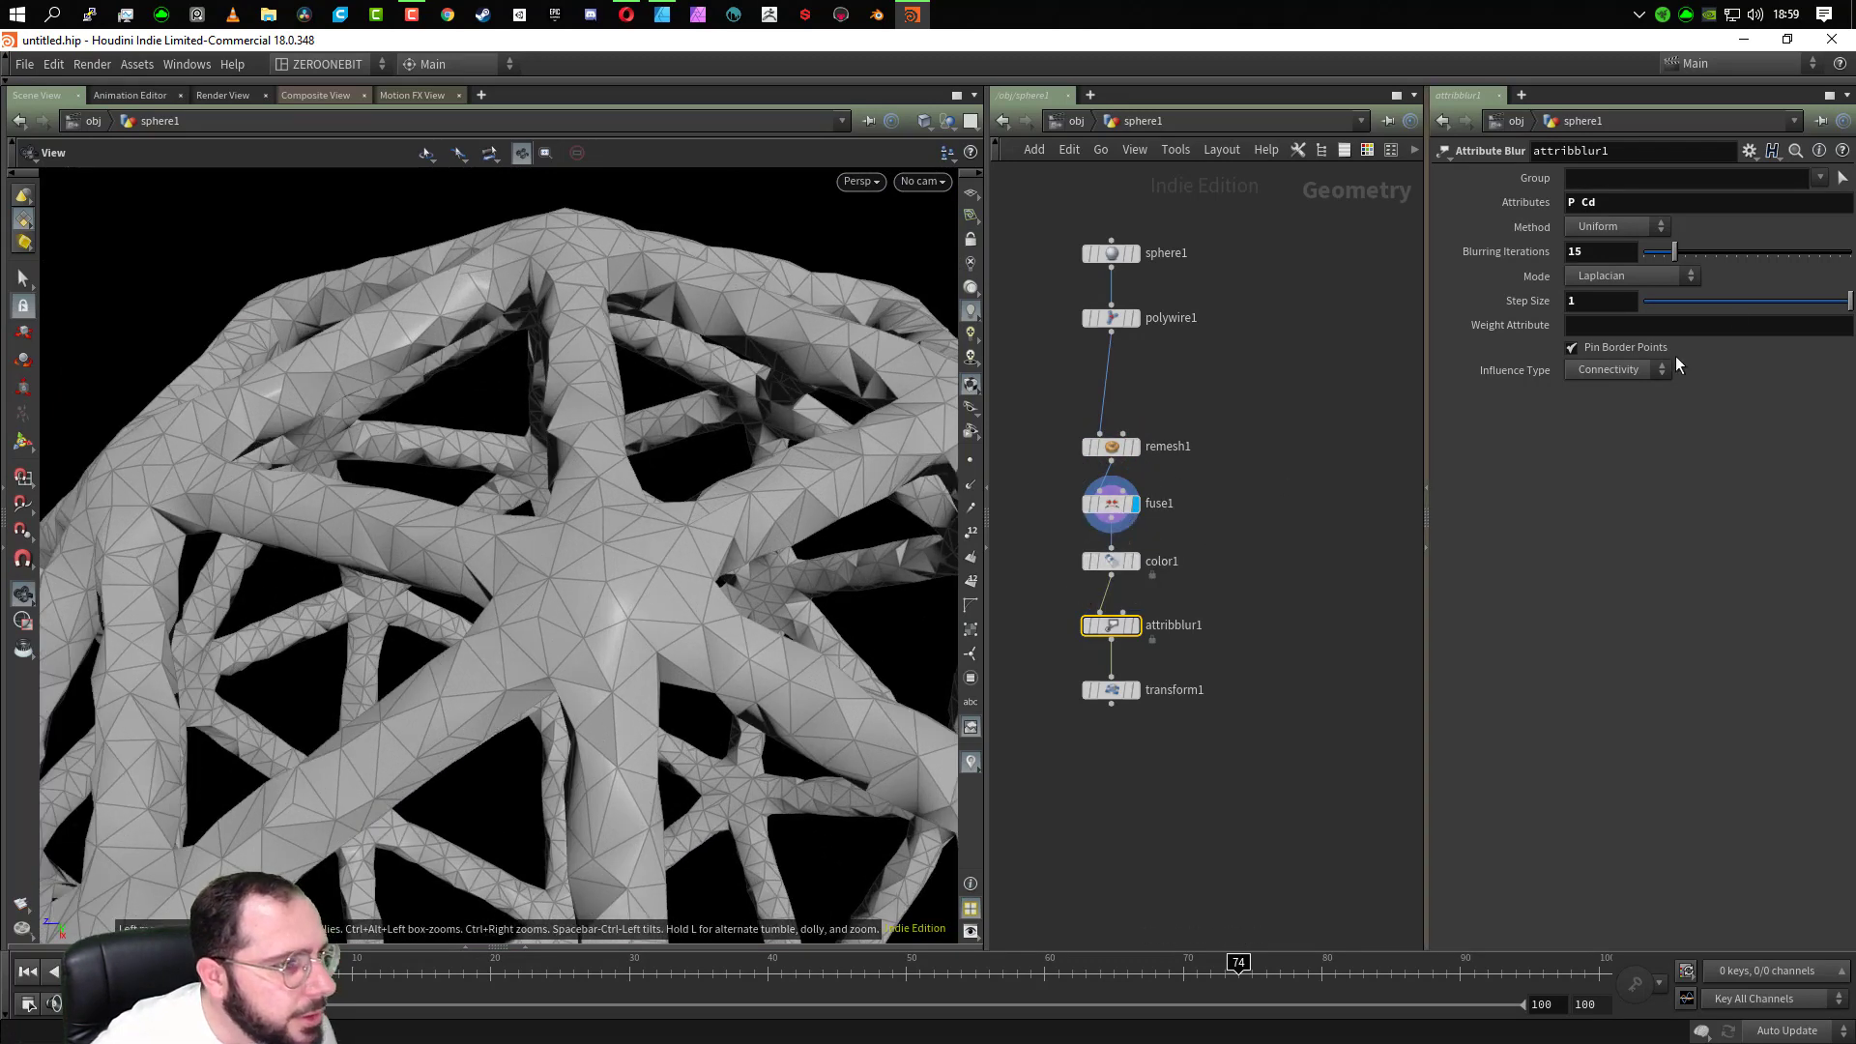
click(1075, 520)
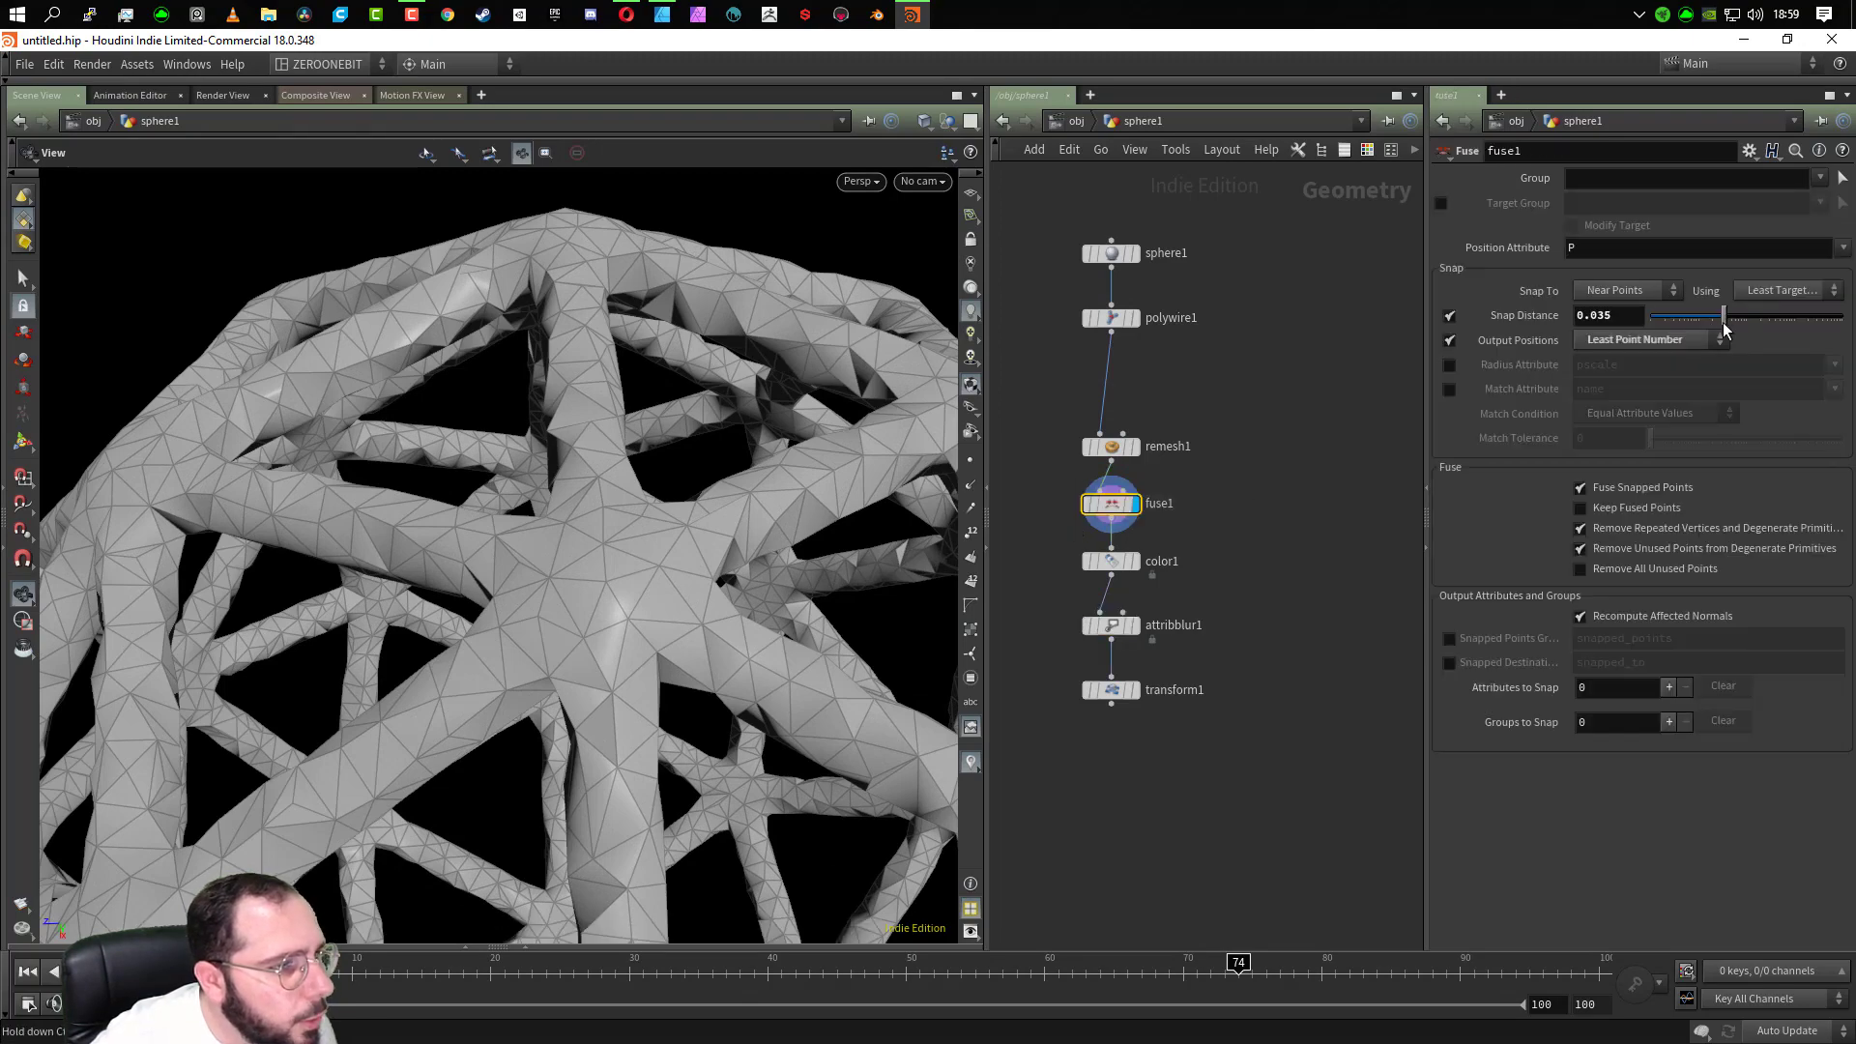
mouse_move(1728, 320)
mouse_down()
mouse_move(1758, 316)
mouse_move(1715, 320)
mouse_up()
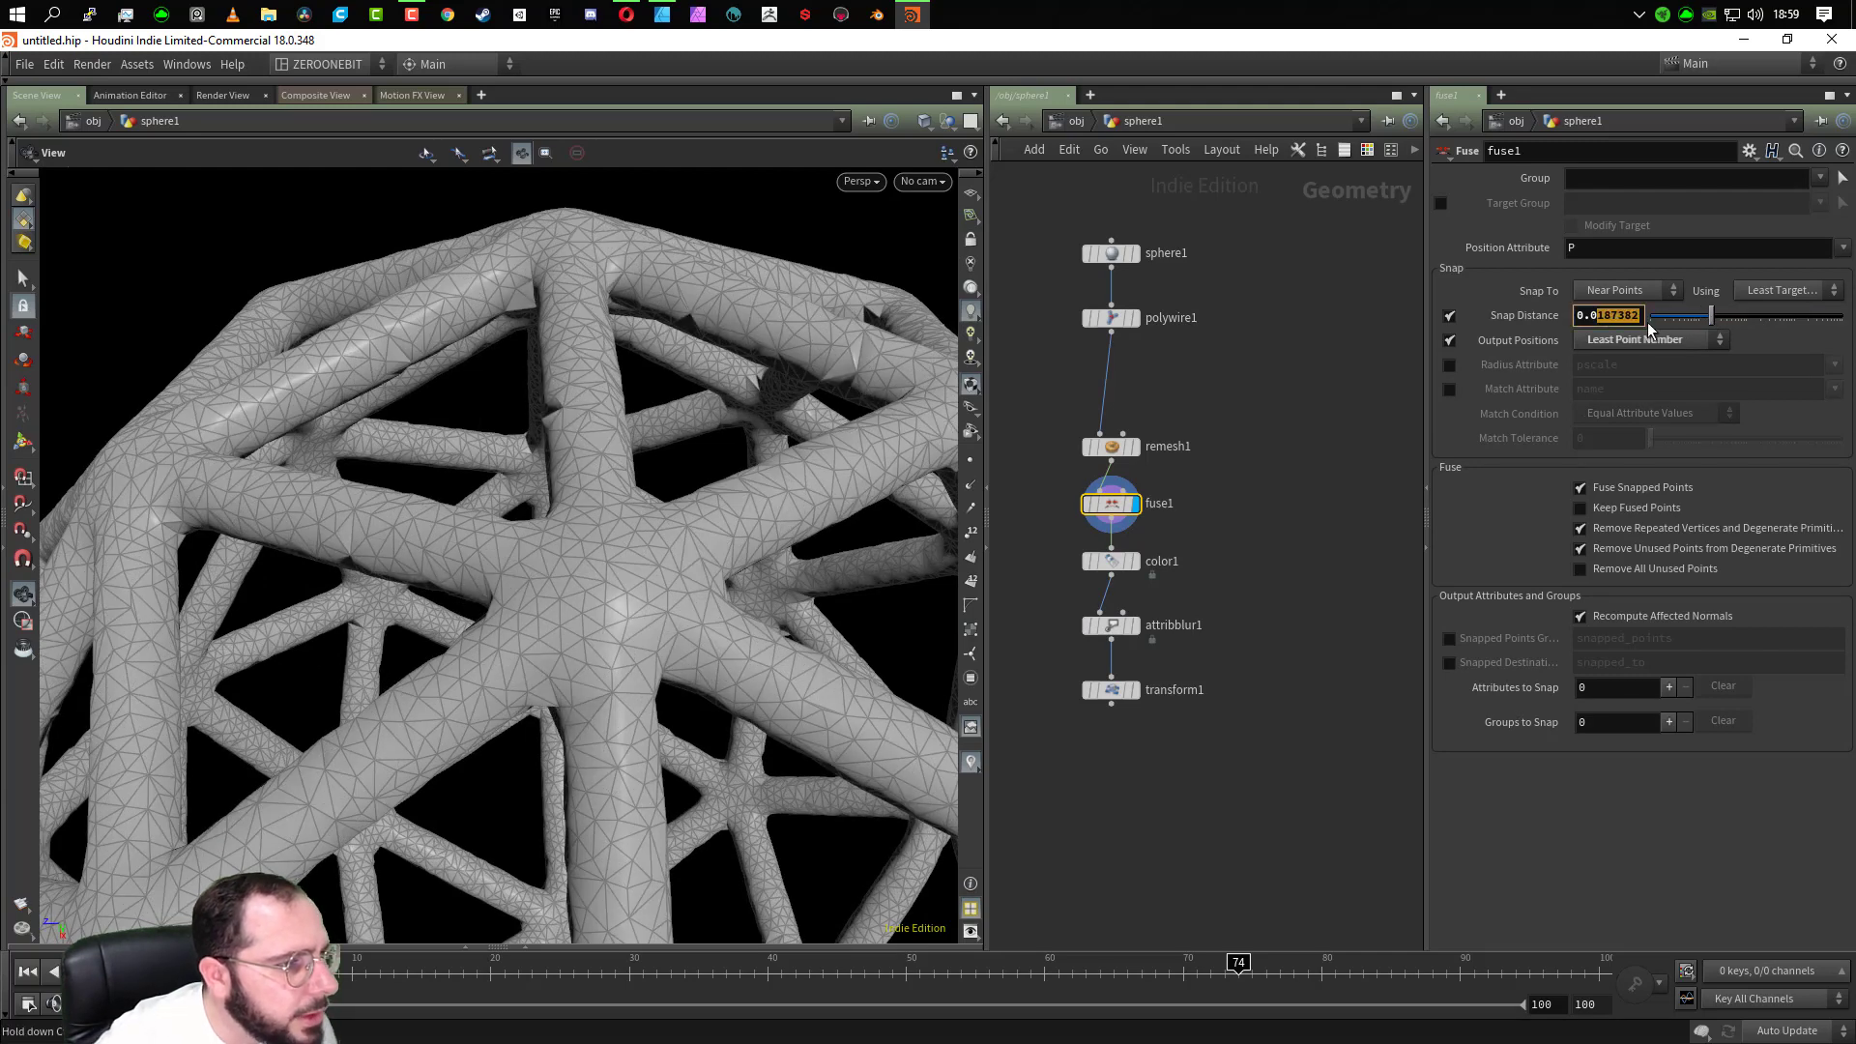
text(0.025)
key(Return)
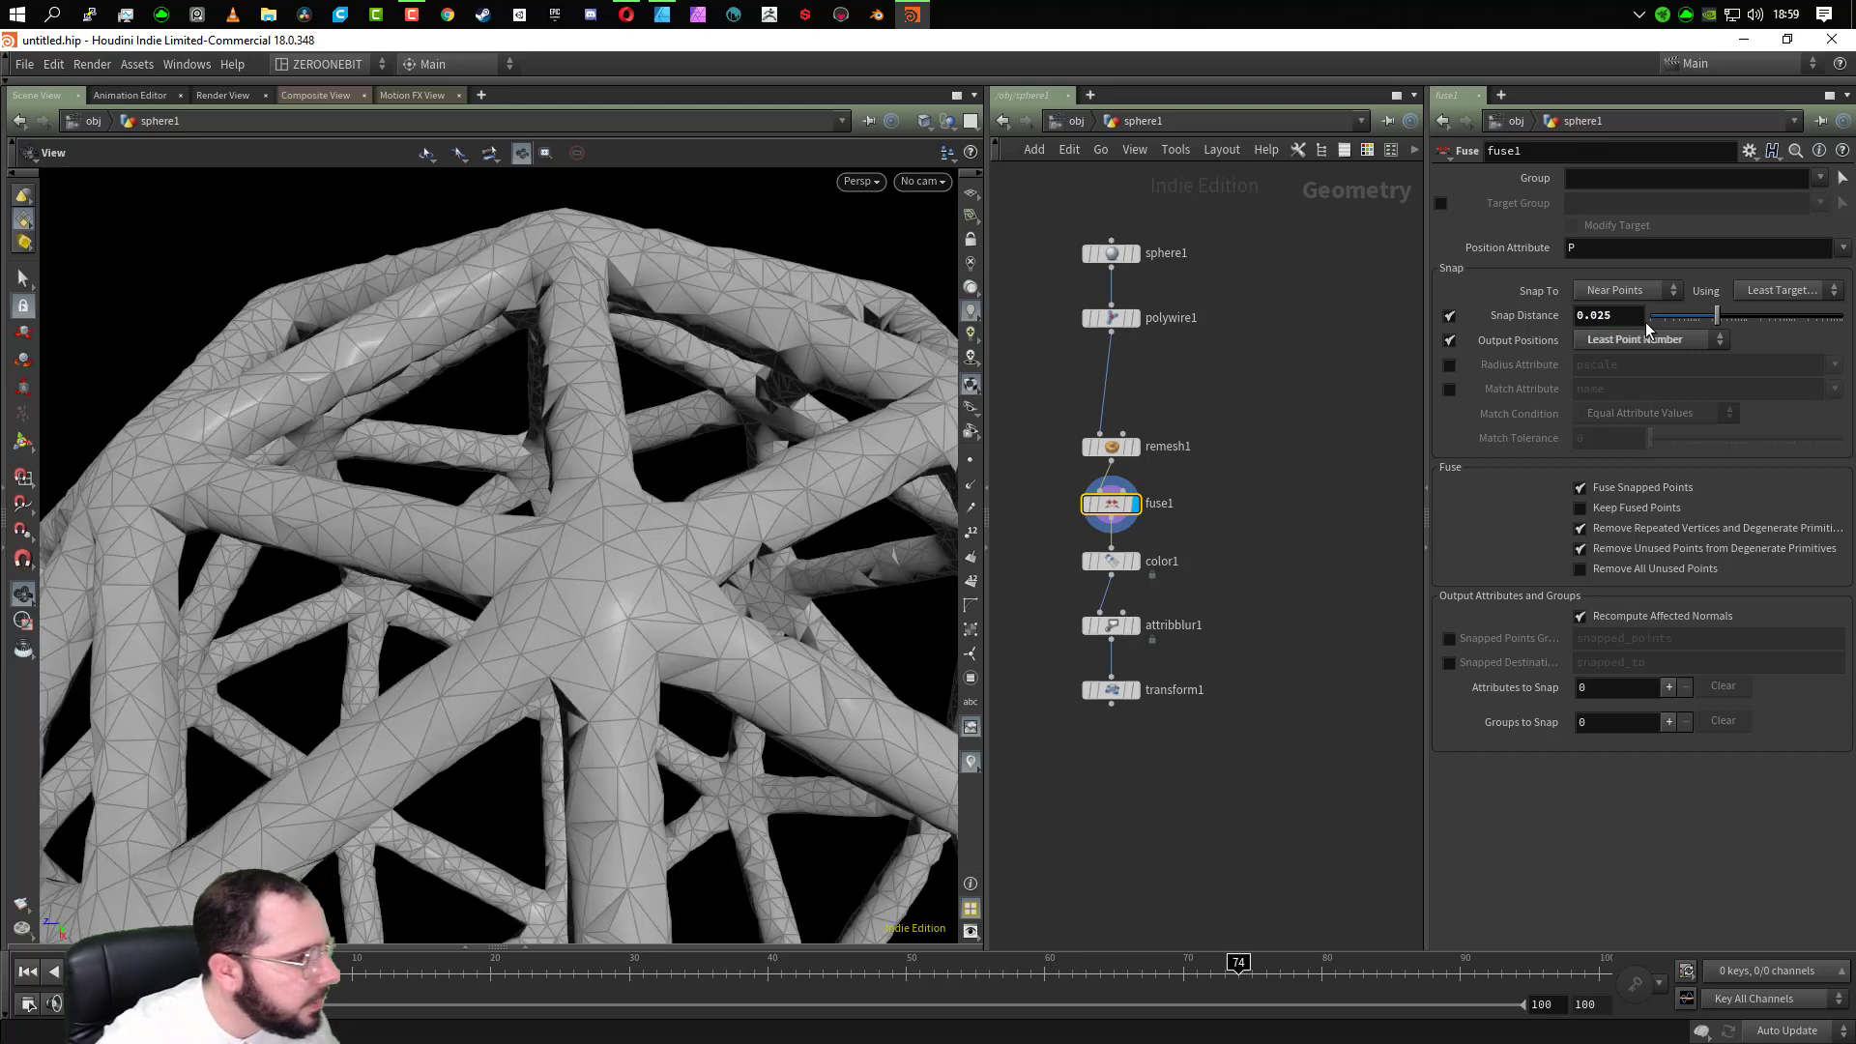
Display the Color output followed by the Attribute Blur output and inspect the star-shaped joints from several angles
click(1131, 561)
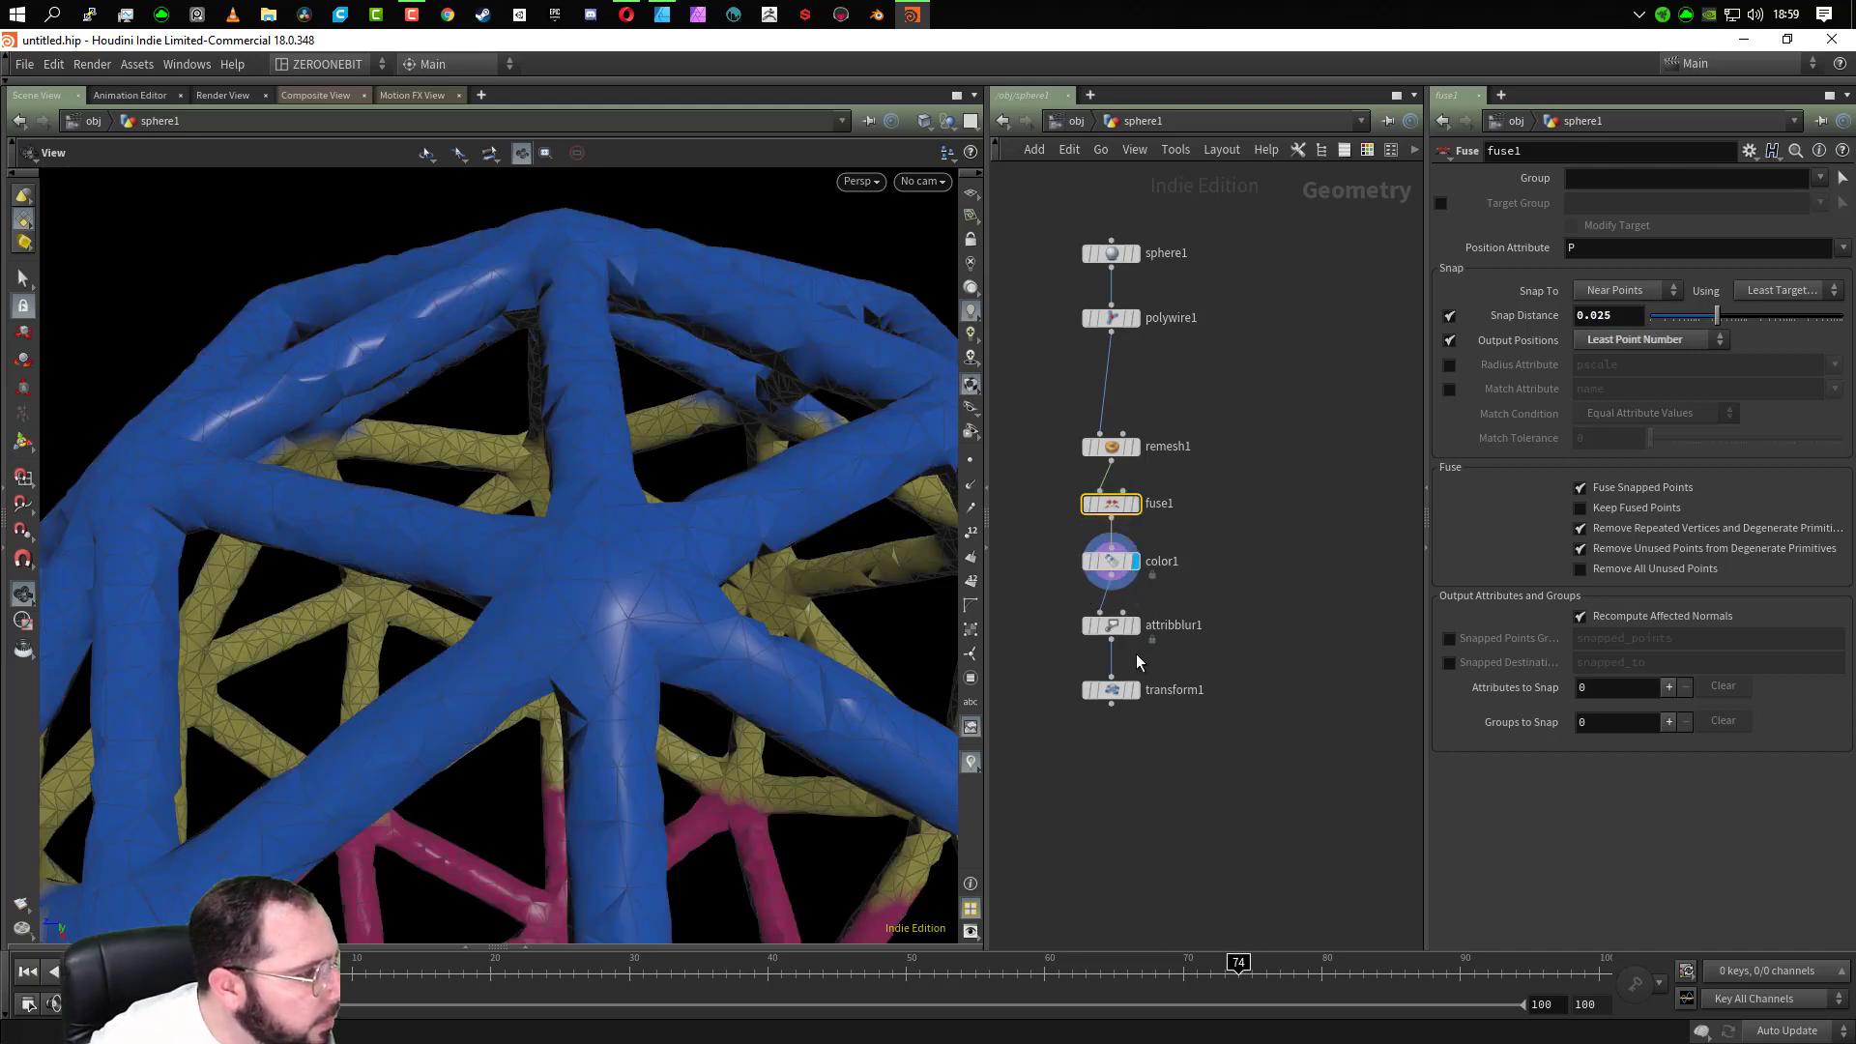
click(1133, 626)
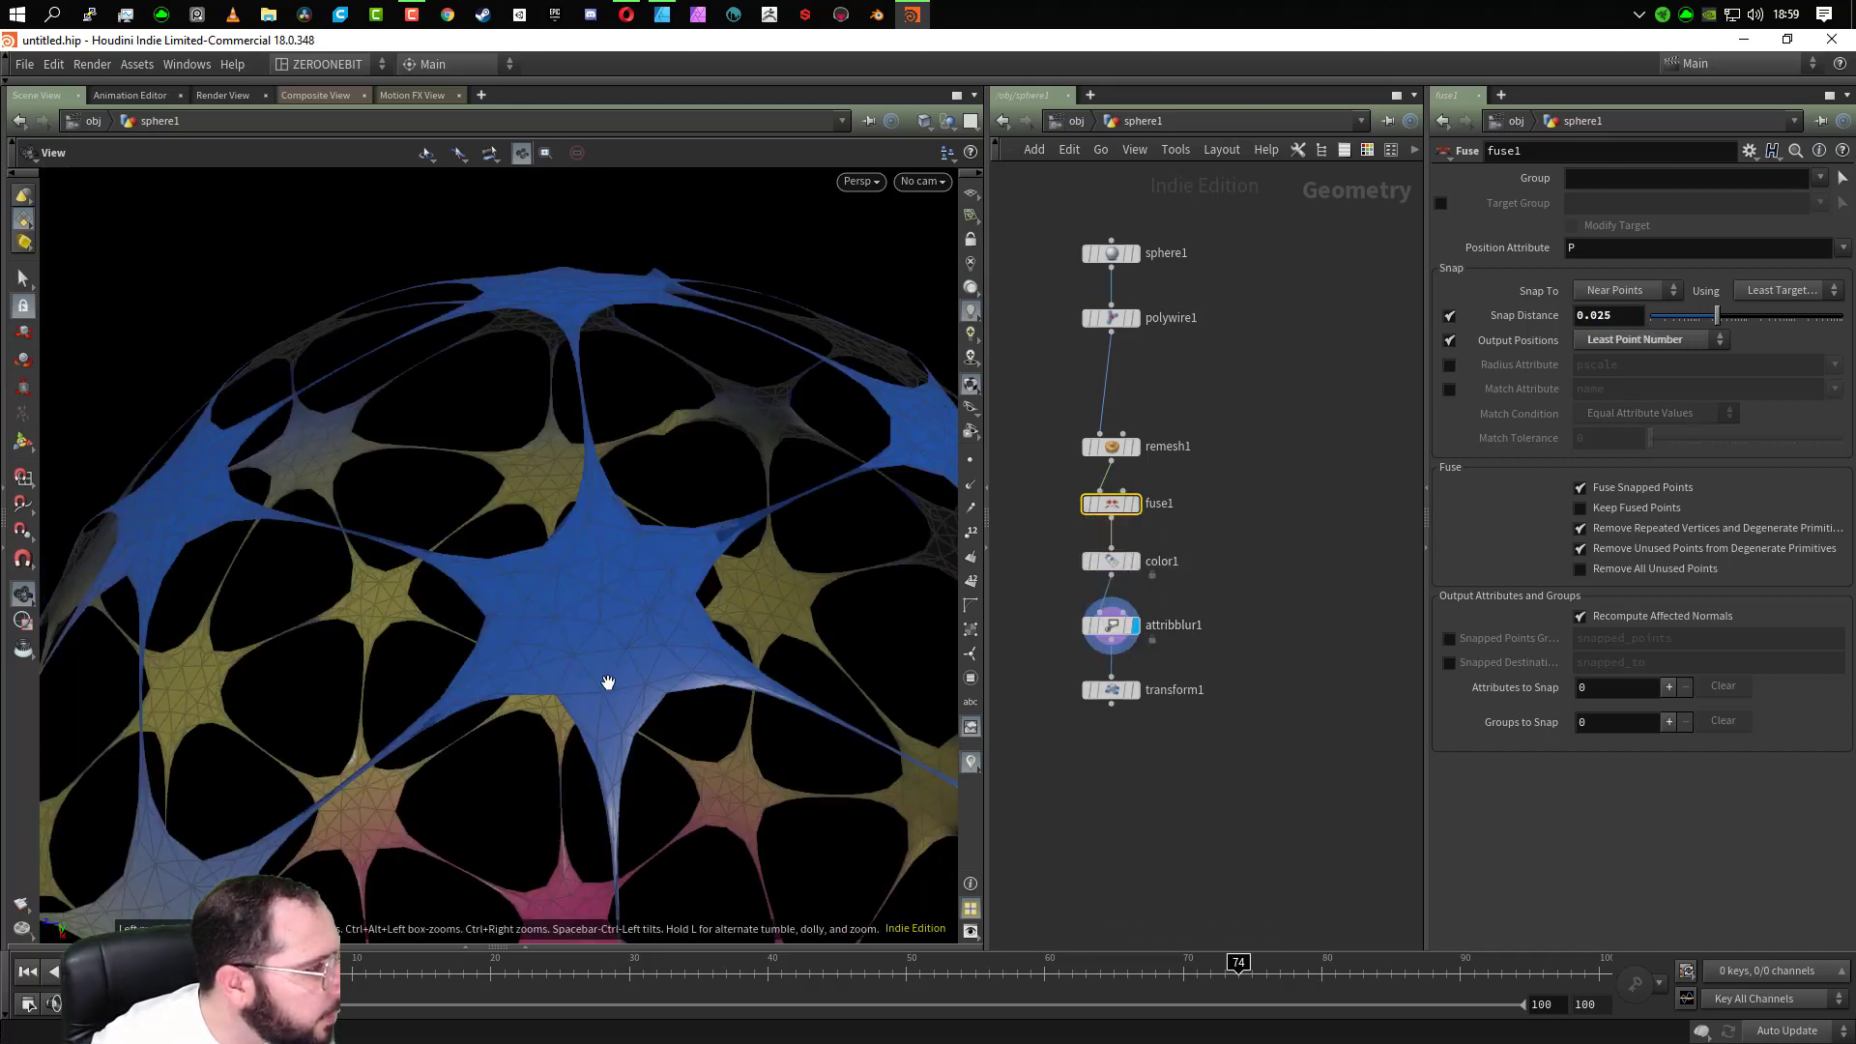
scroll(655, 754, up, 5)
scroll(677, 741, down, 5)
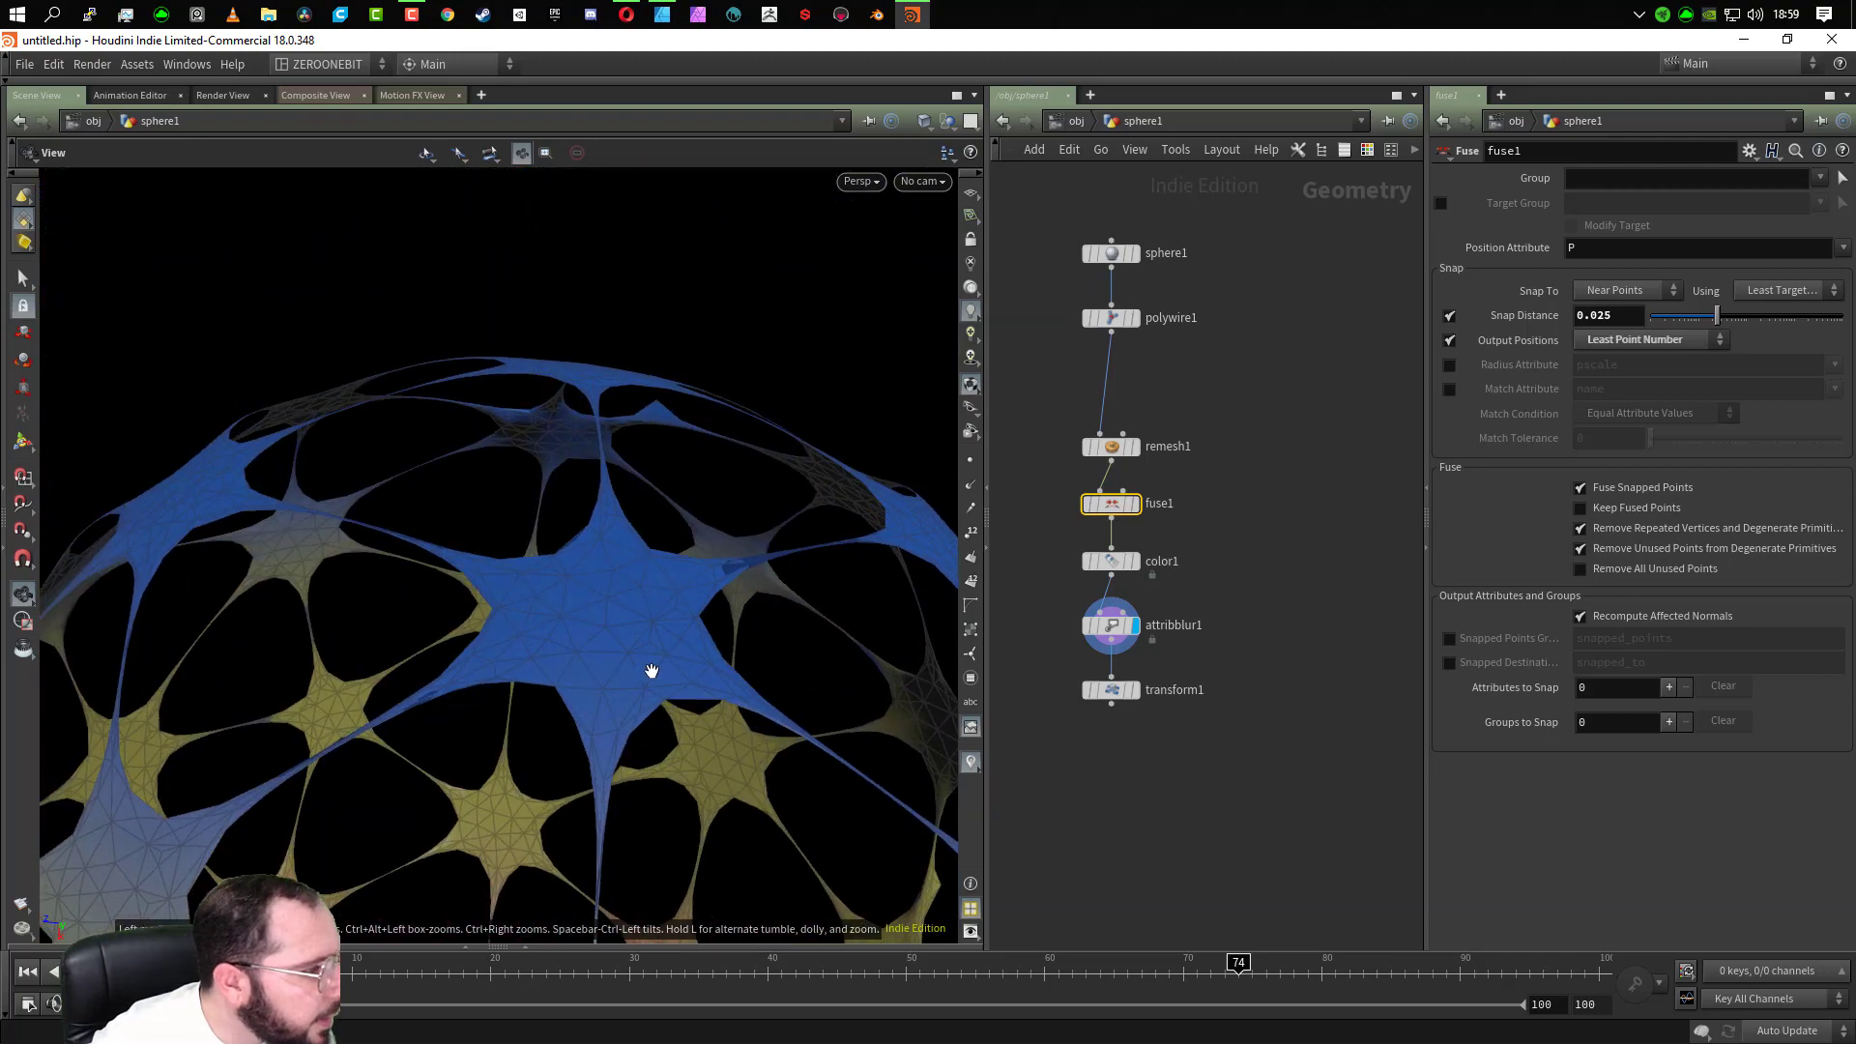
scroll(667, 710, down, 3)
middle_drag(696, 793, 674, 241)
drag(664, 630, 638, 788)
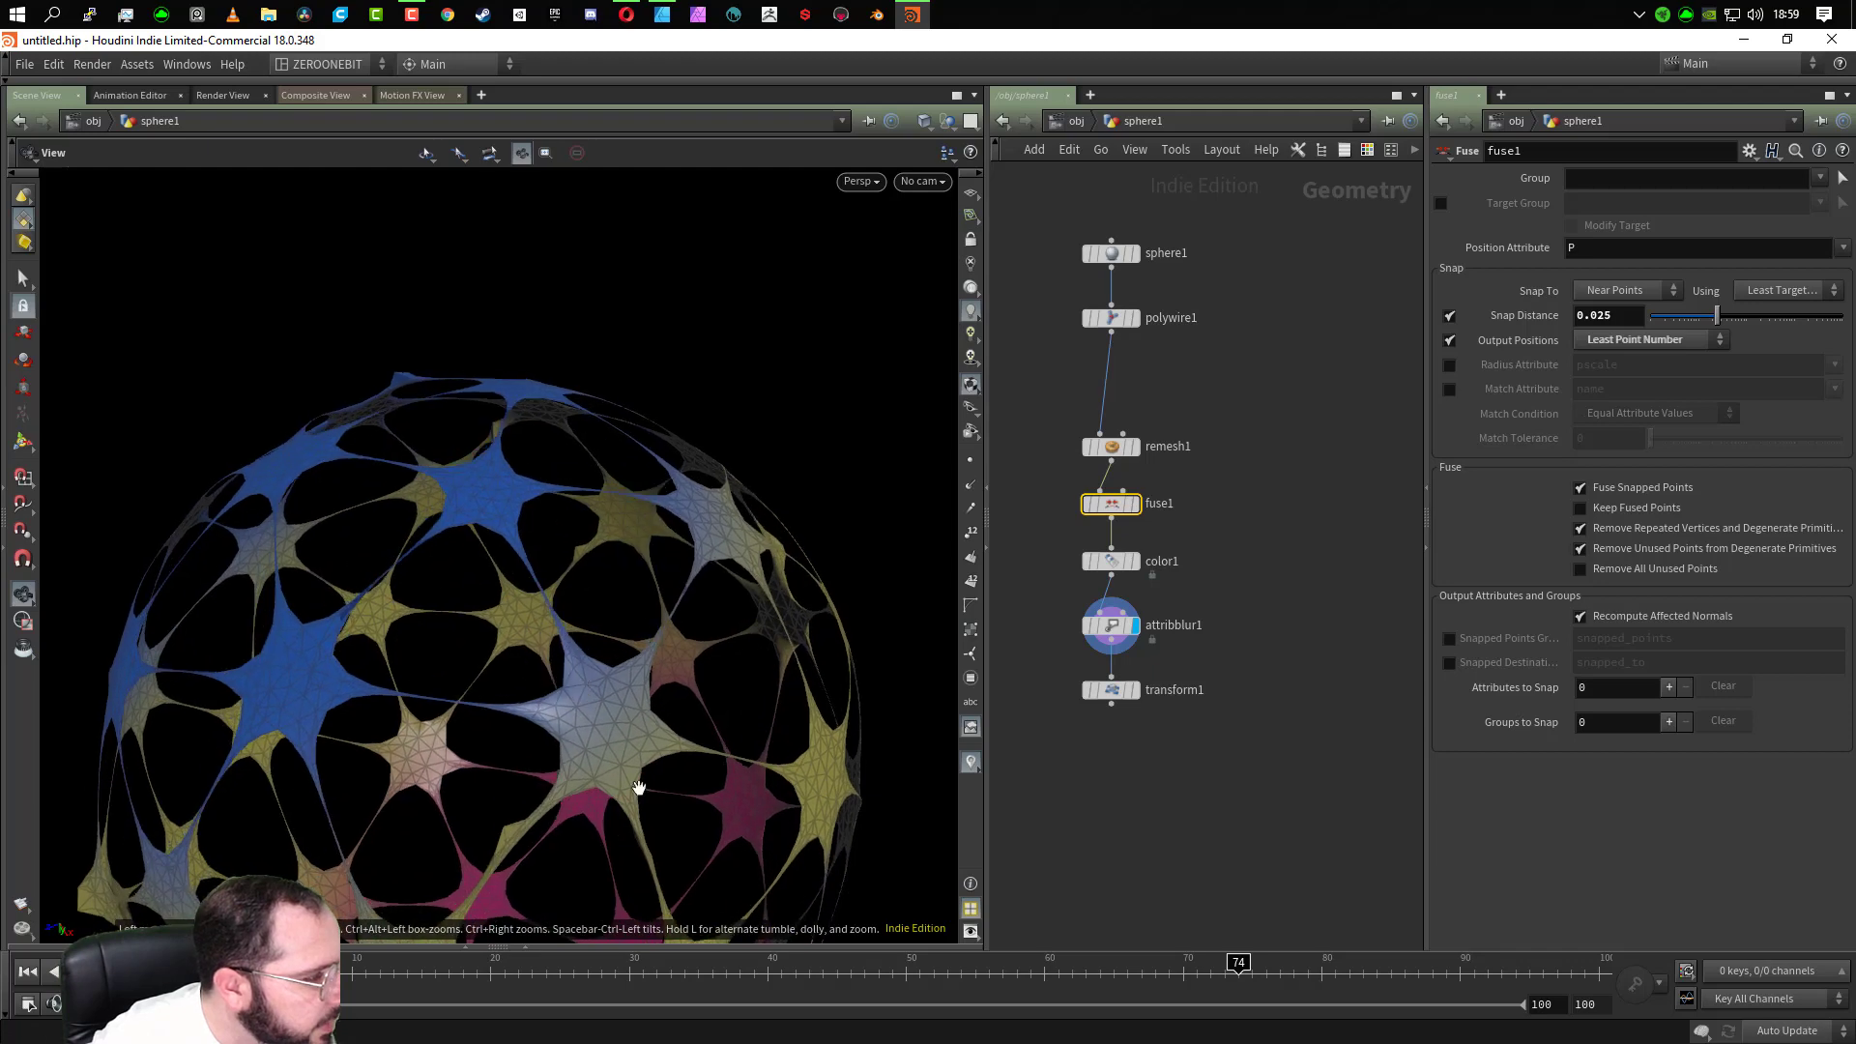
Try 10 blurring iterations on the Attribute Blur node, and reduce them to 5
click(1112, 625)
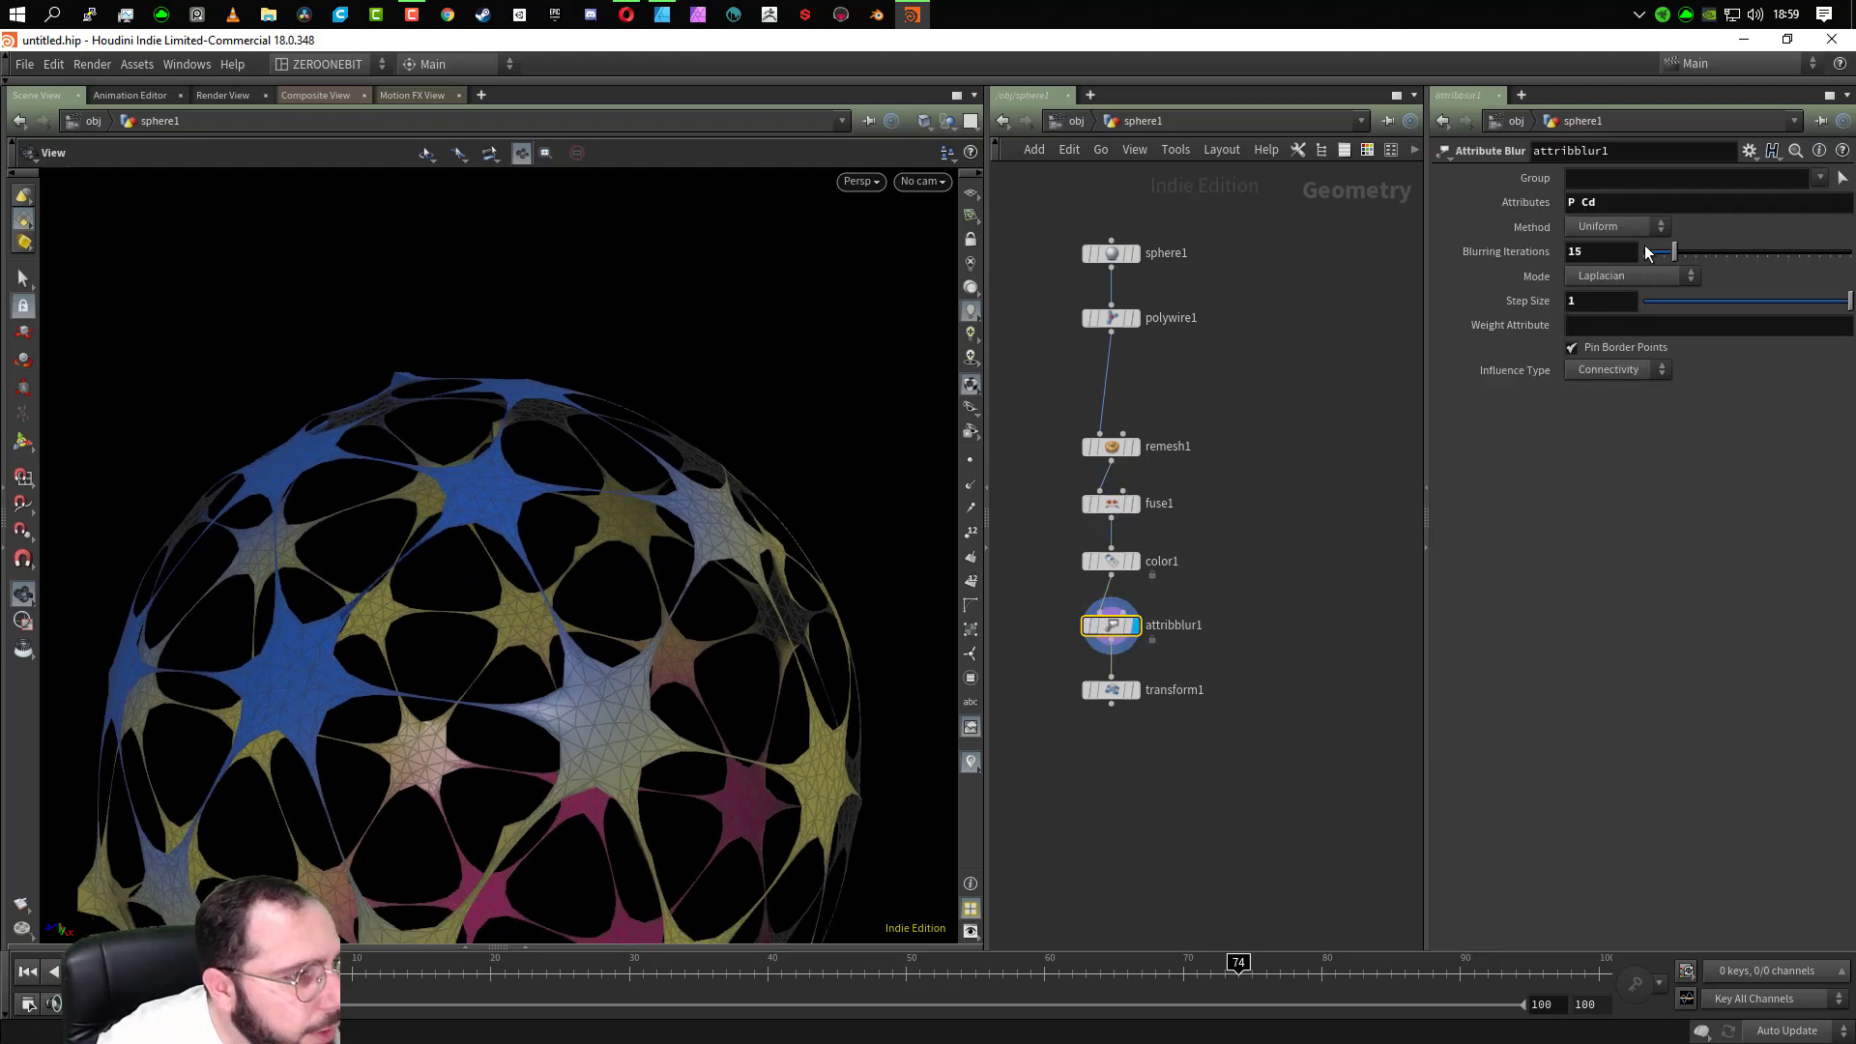
double_click(1604, 250)
key(Return)
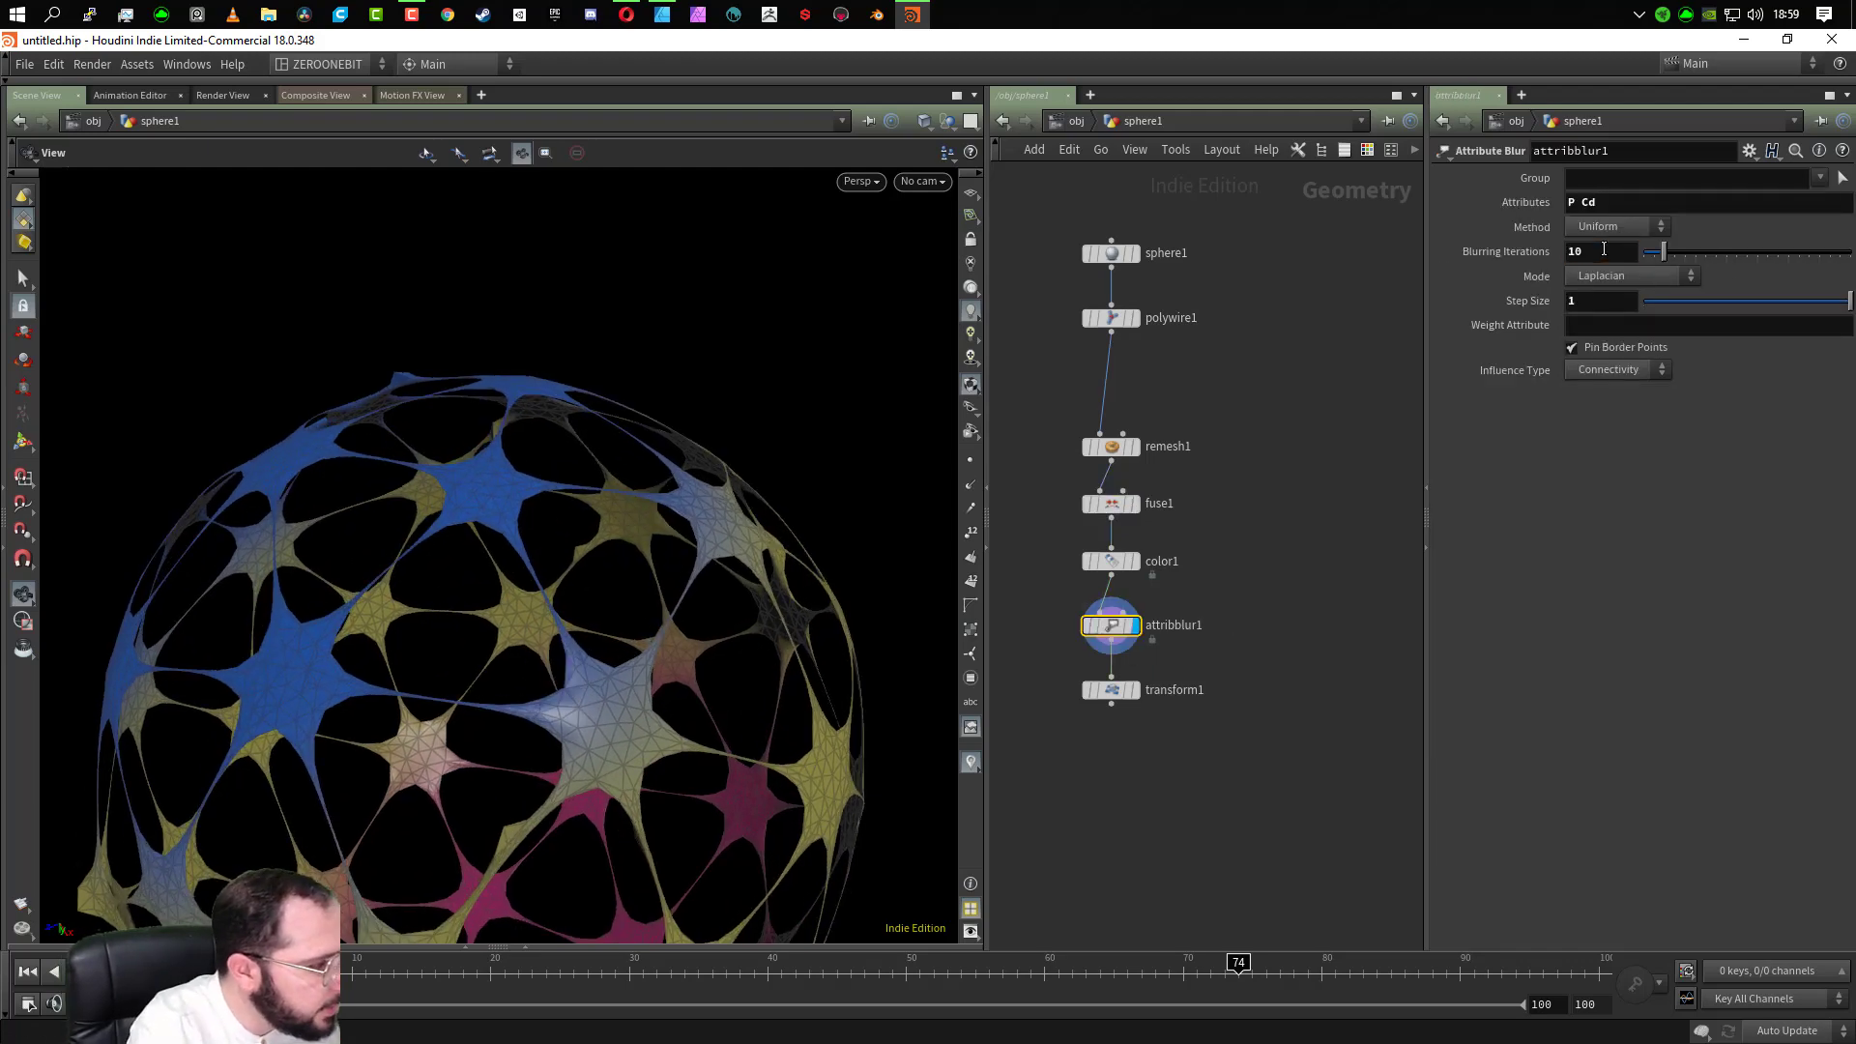
double_click(1604, 251)
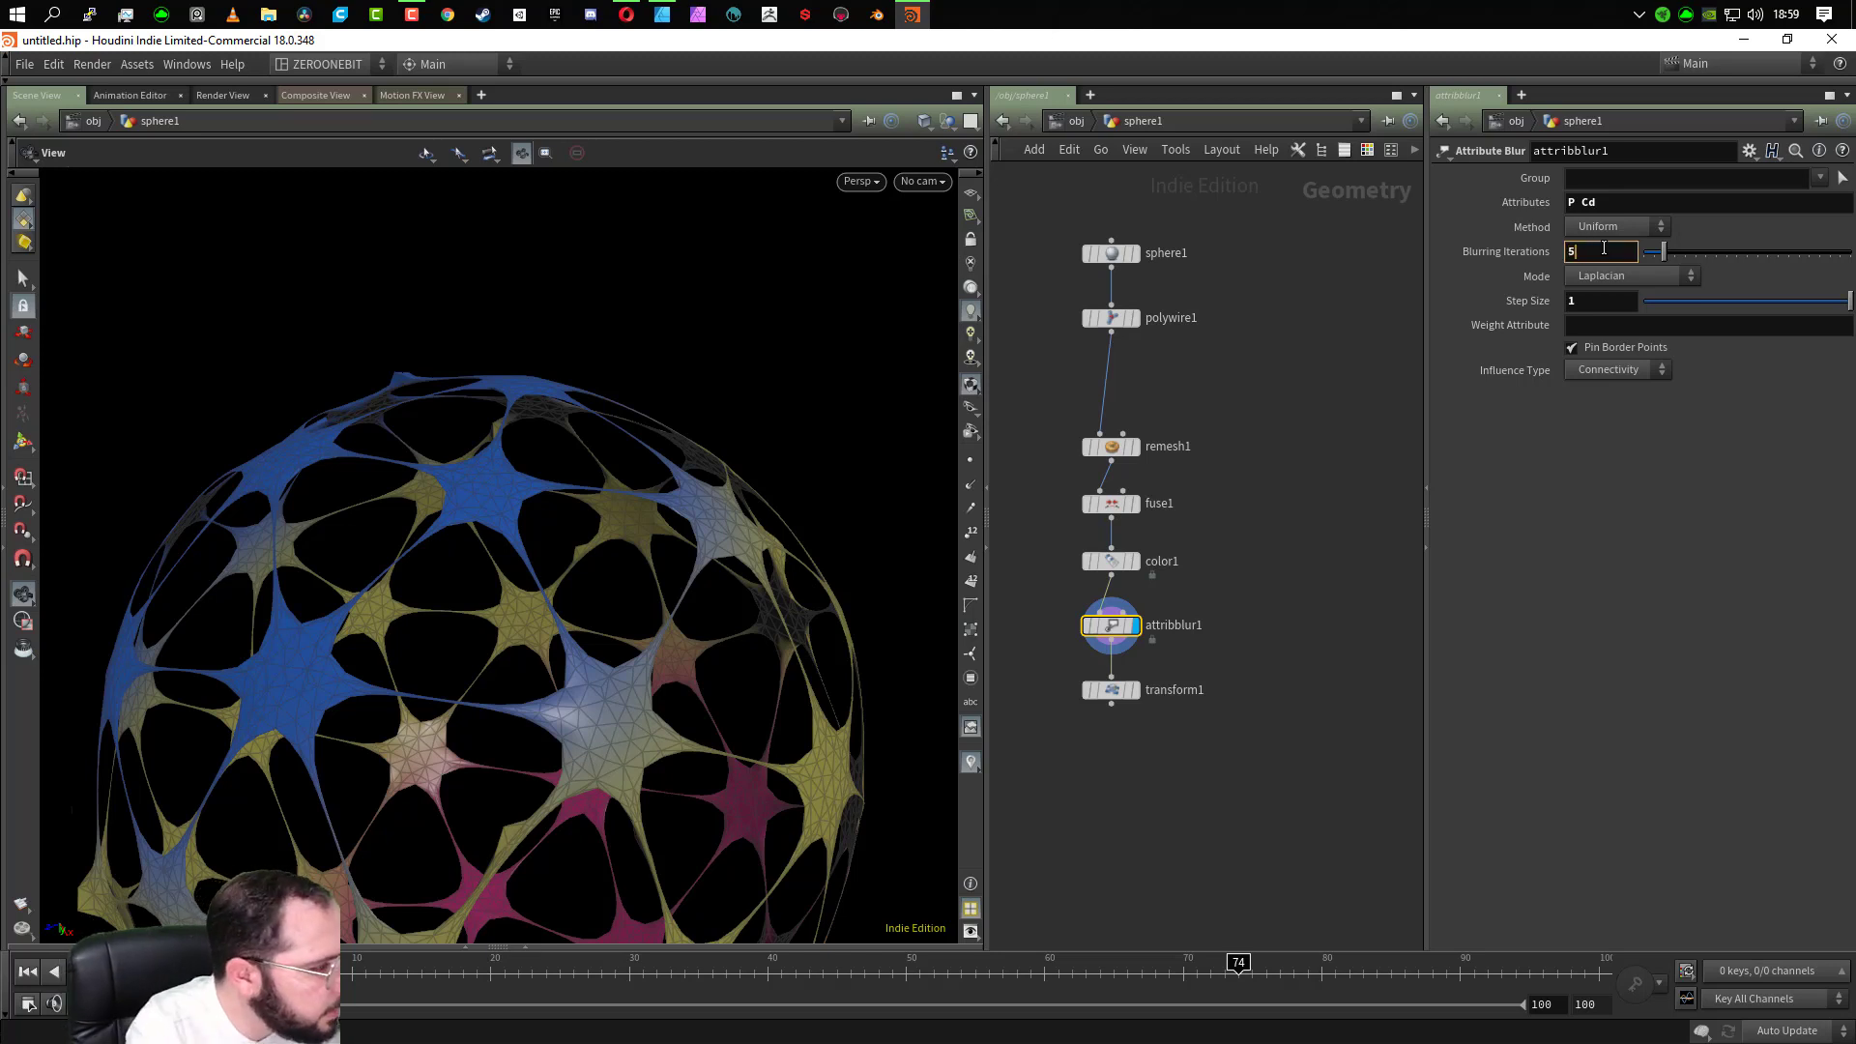
key(Return)
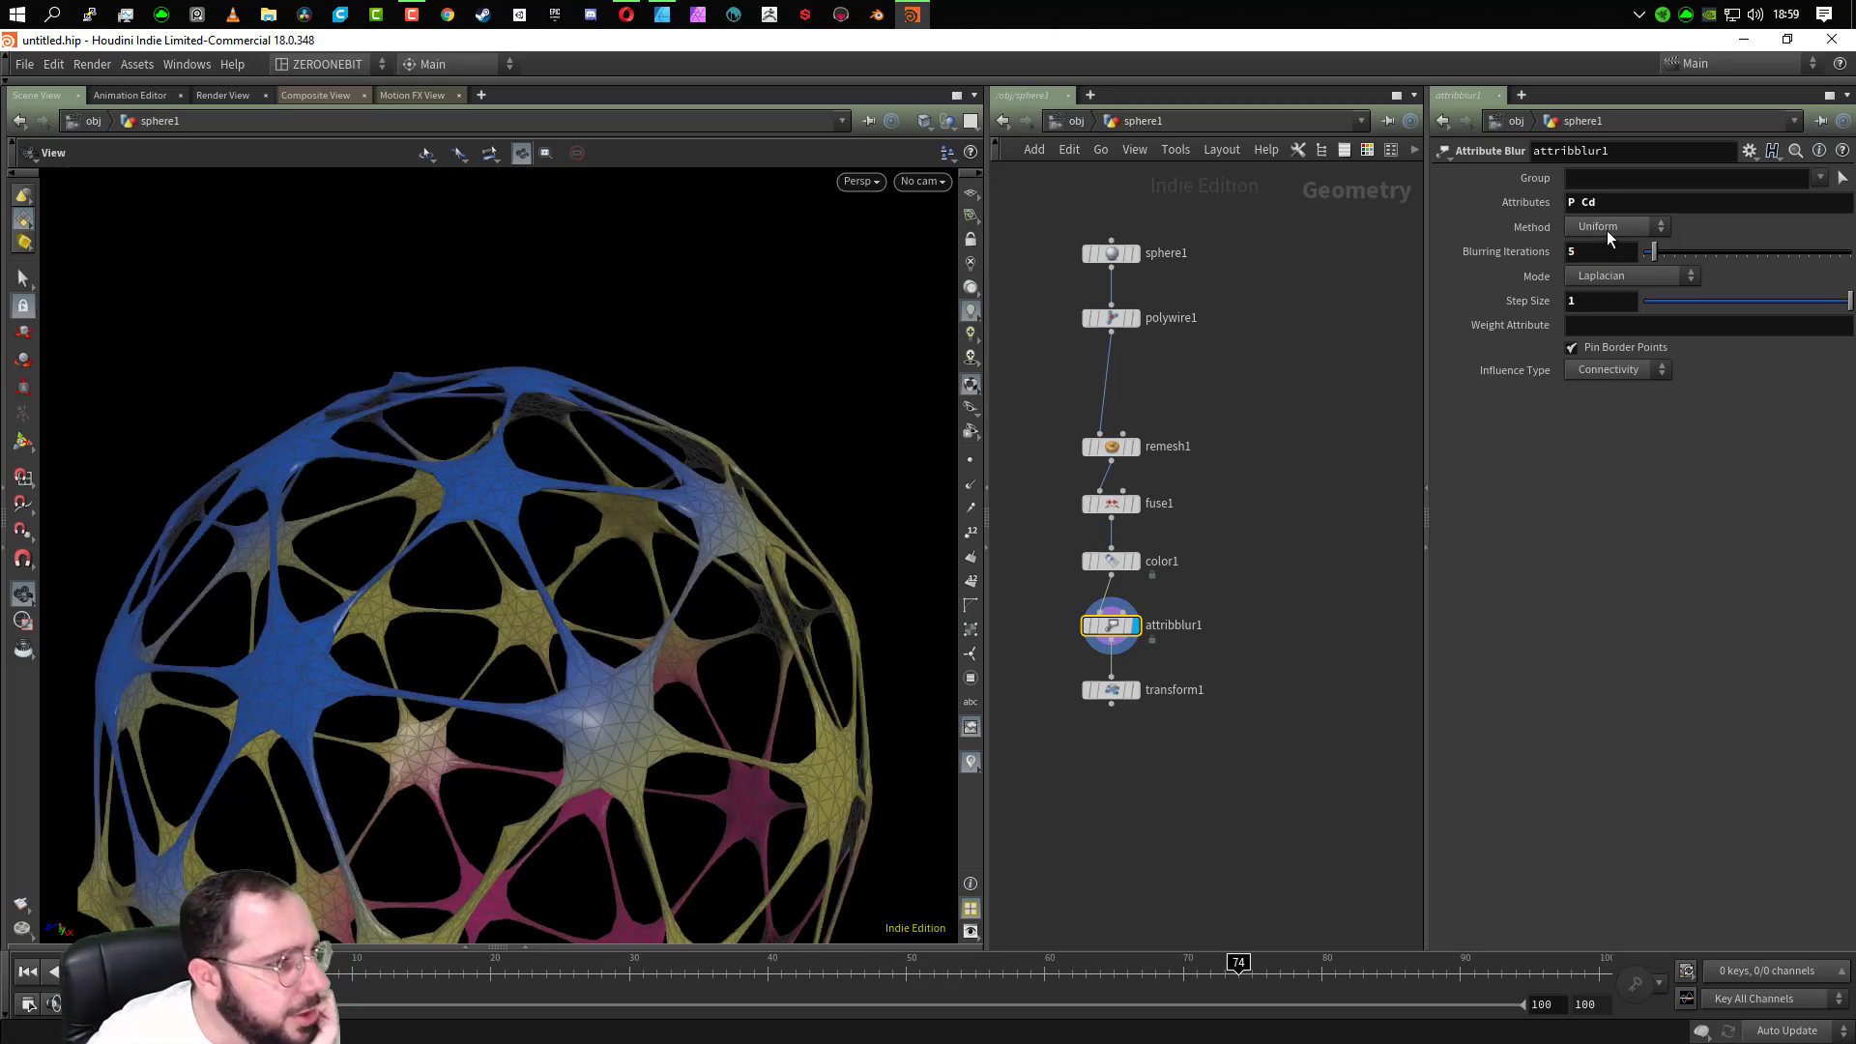
Try the Edge Length method on the Attribute Blur node, and return it to Uniform
click(1613, 228)
click(1610, 256)
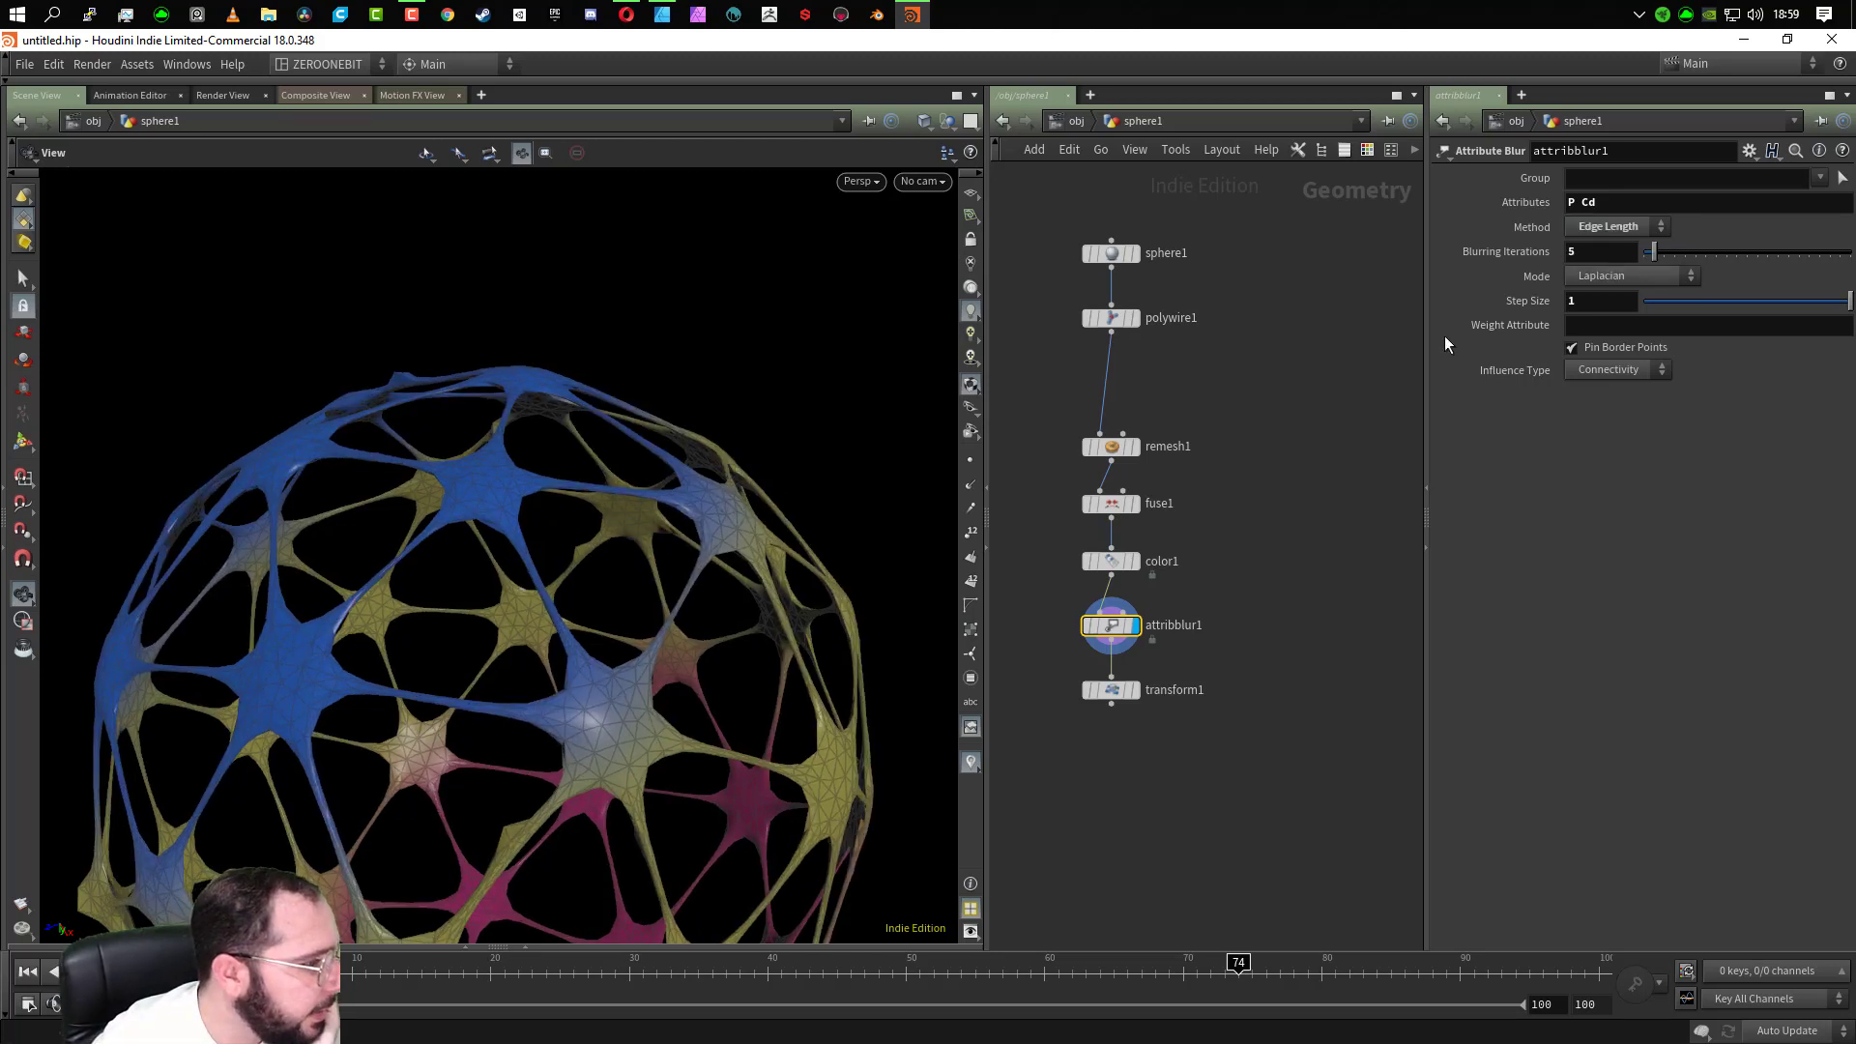
click(1605, 245)
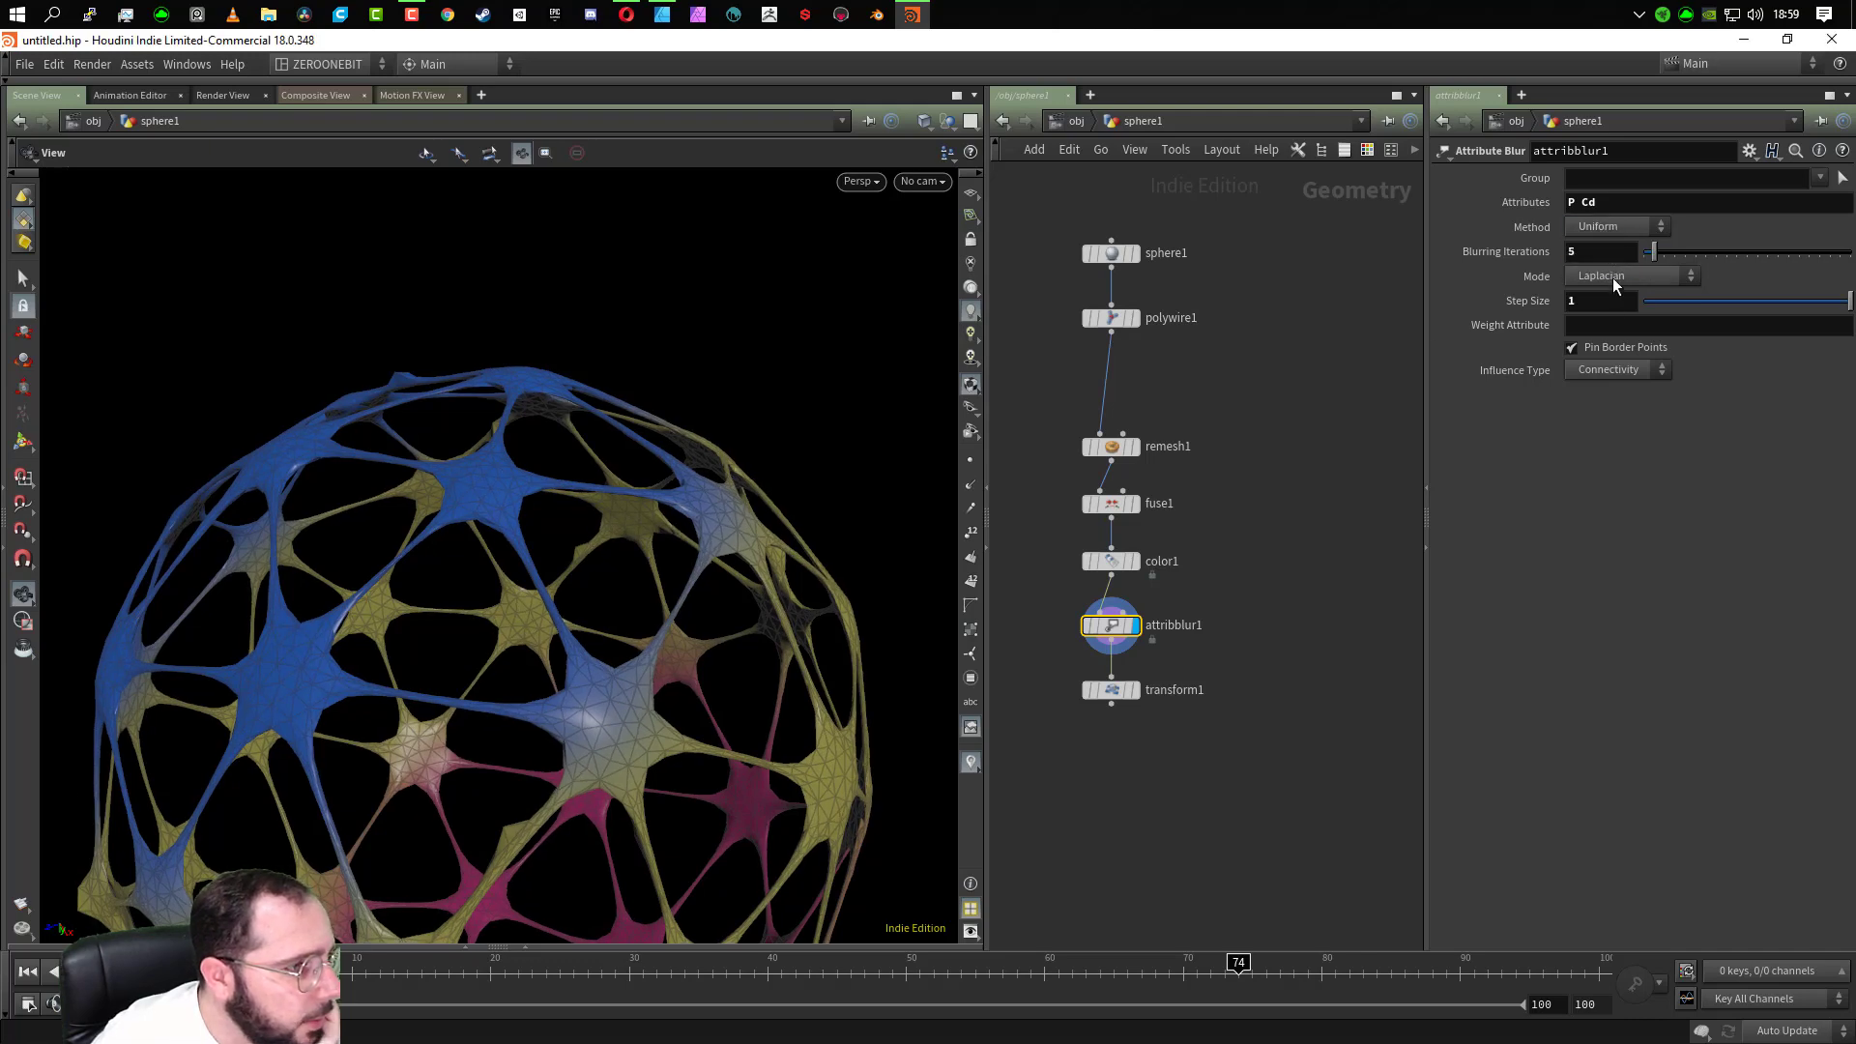
Try the Volume Preserving mode on the Attribute Blur node, and switch the mode to Custom
click(1613, 277)
click(1621, 313)
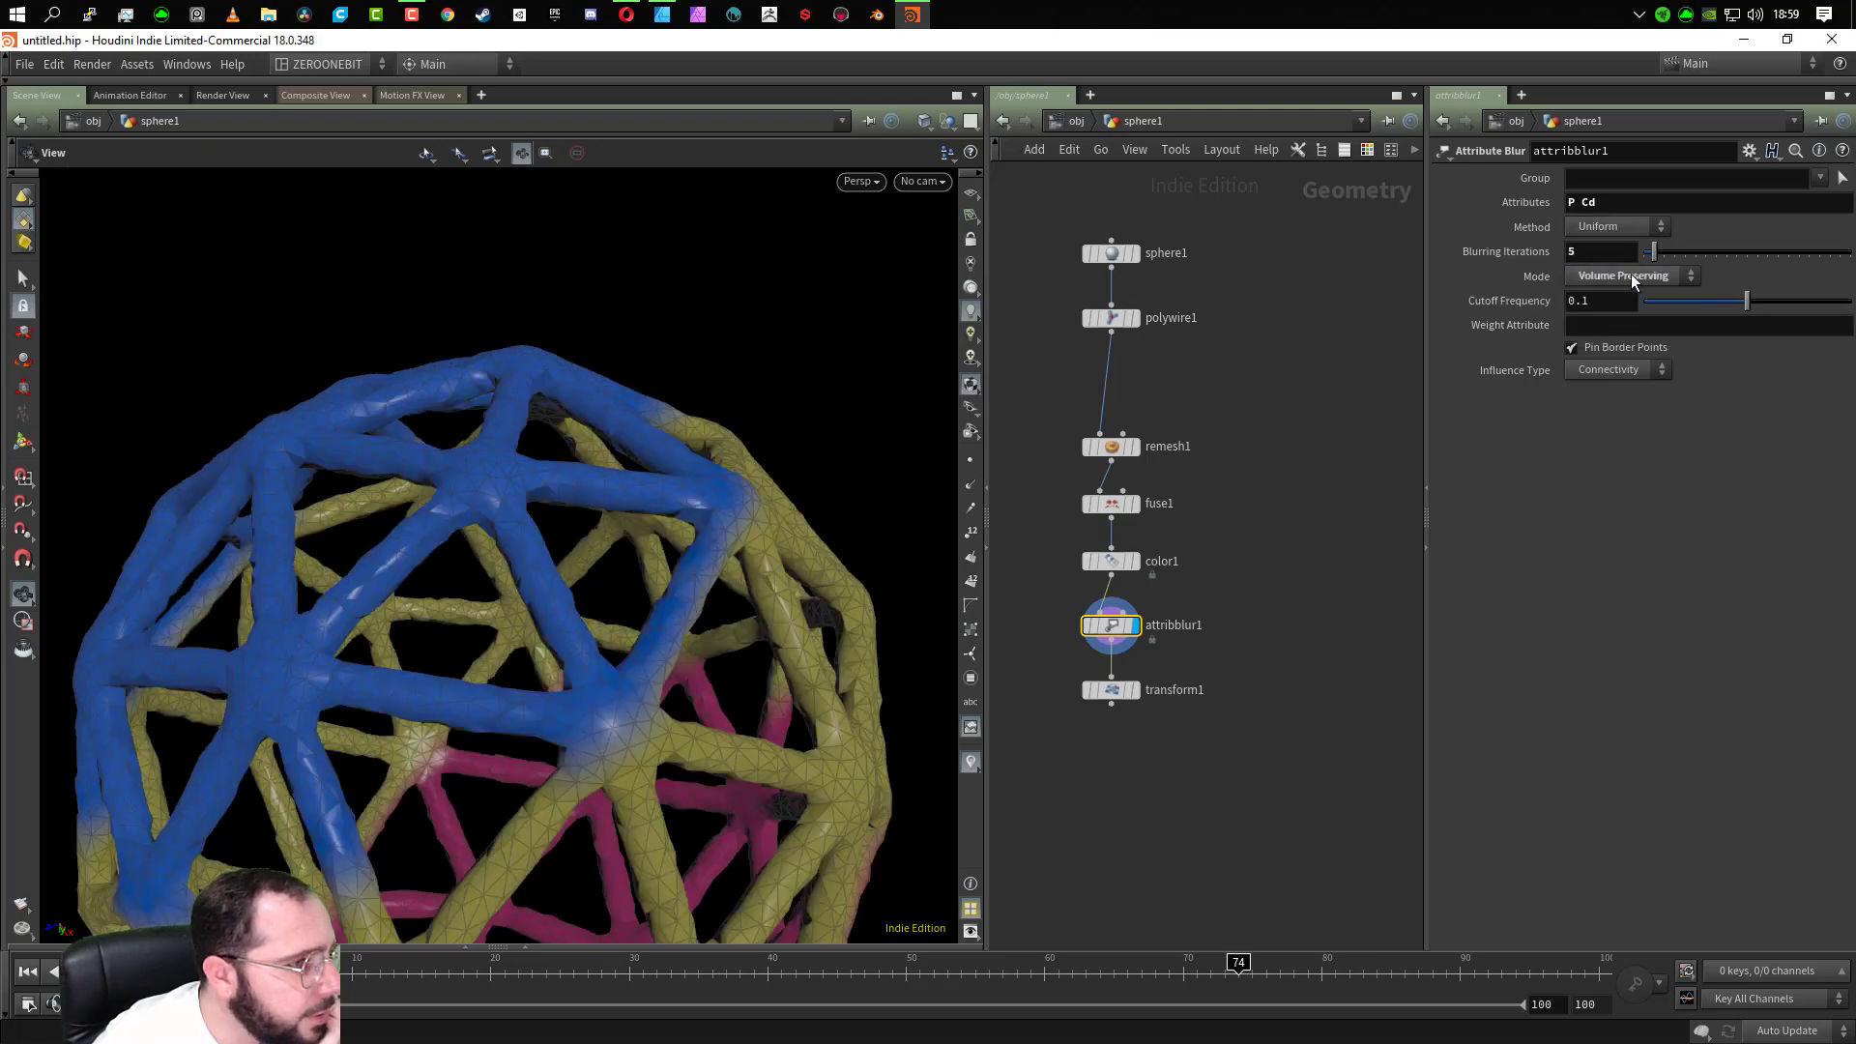
click(1628, 279)
click(1630, 334)
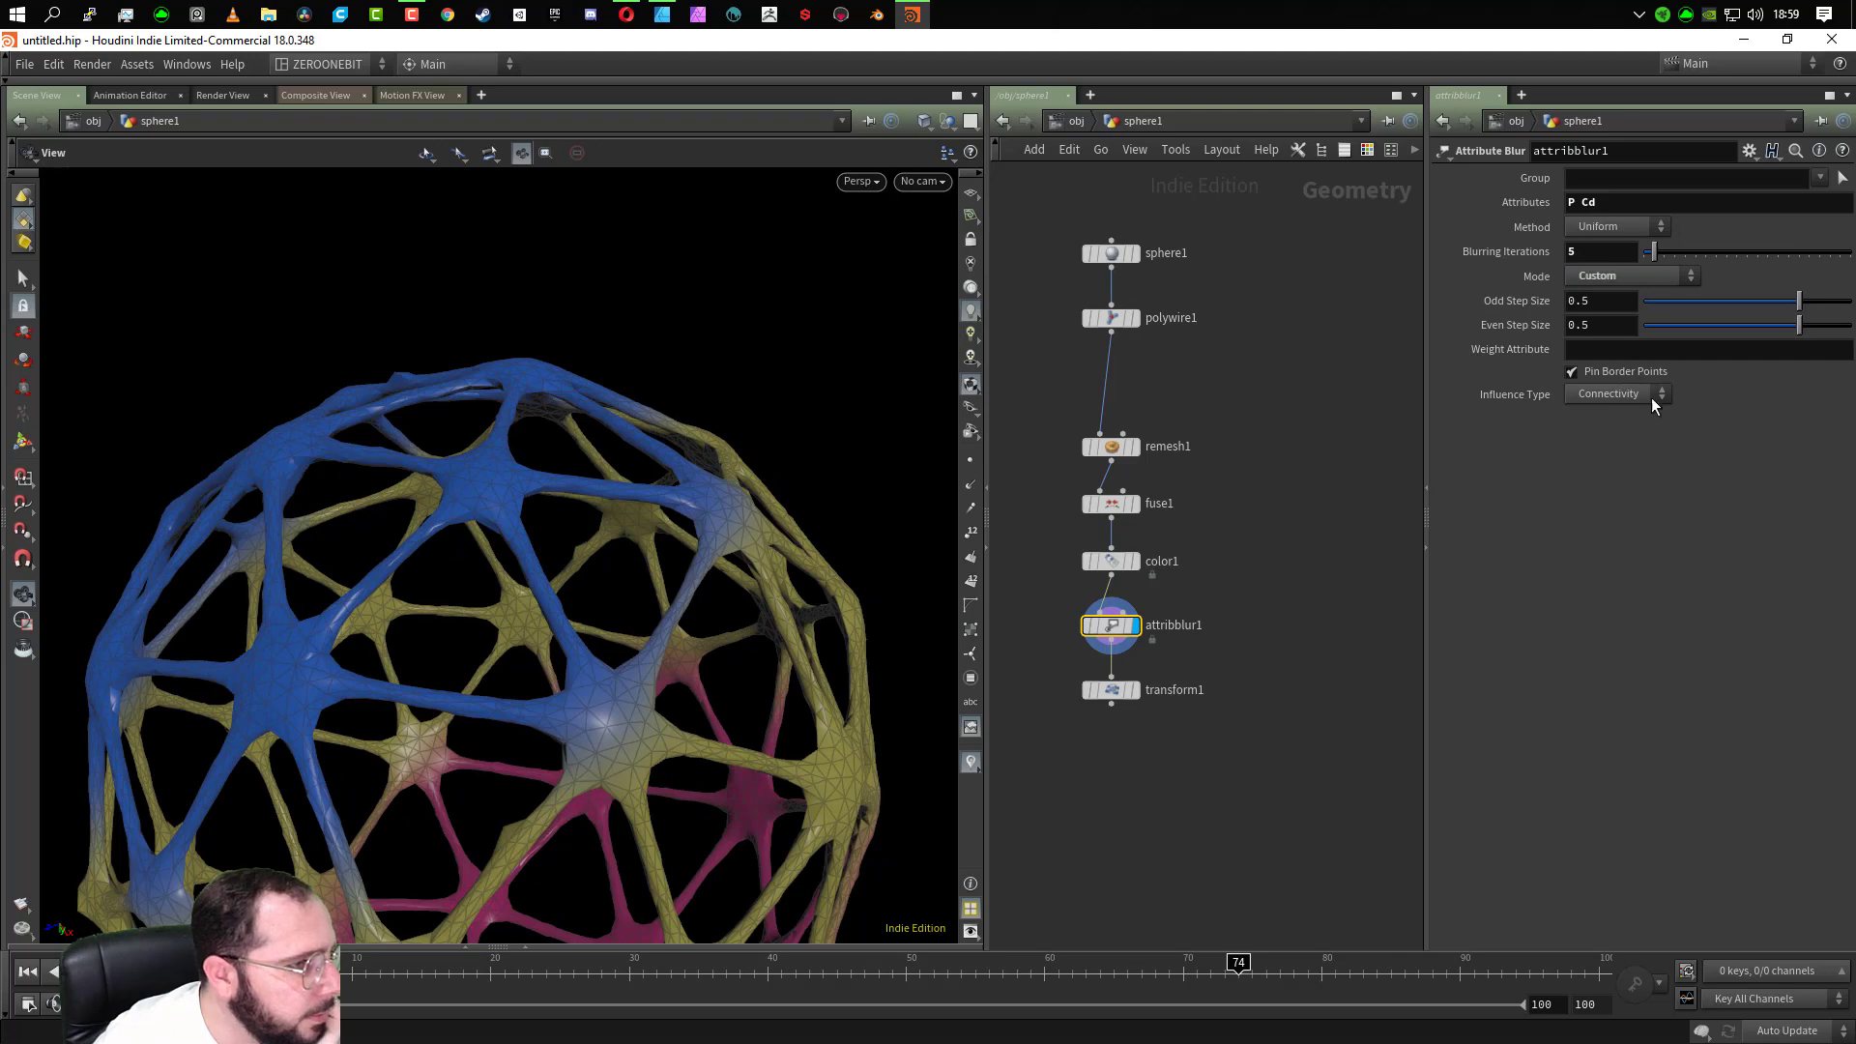
Set the Attribute Blur's odd step size to 1 and even step size to 0.121, and test the Pin Border Points option
drag(1792, 327, 1850, 301)
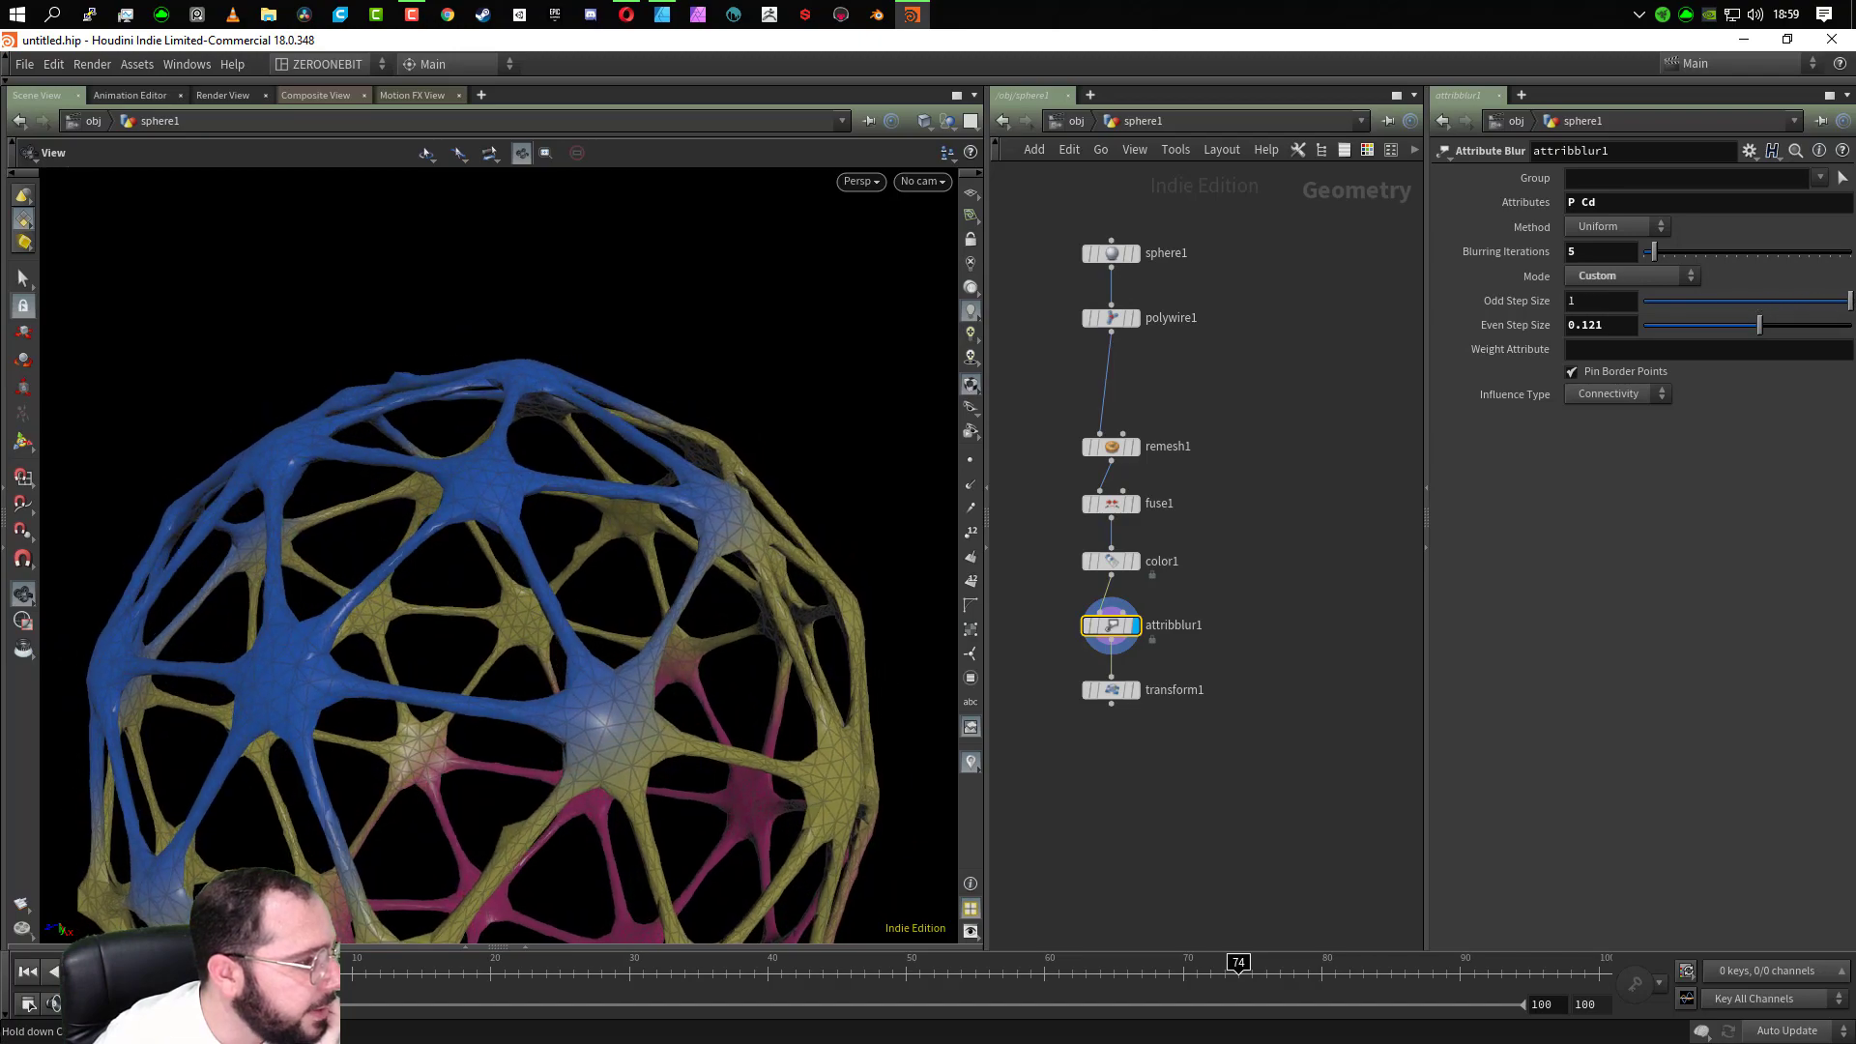
click(1572, 372)
drag(609, 609, 604, 569)
scroll(597, 641, down, 4)
drag(596, 643, 629, 726)
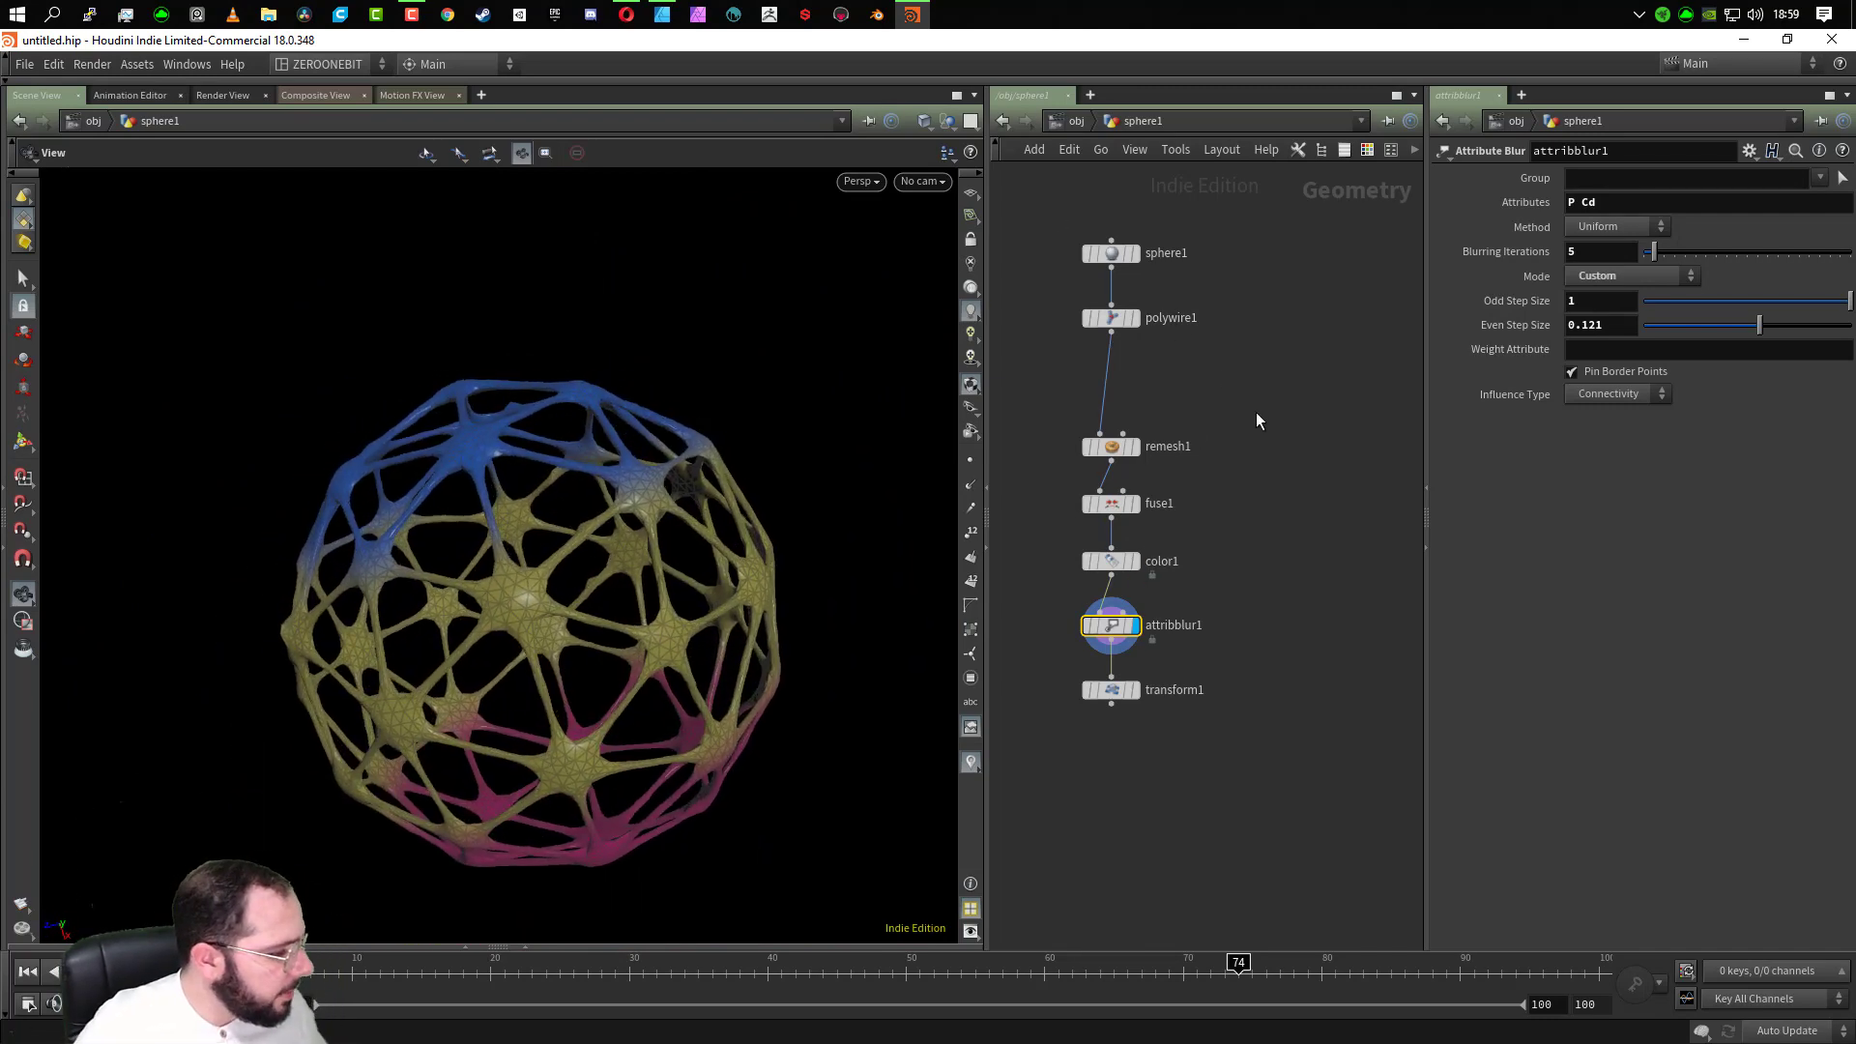
Set the sphere1 node's frequency to 1 and inspect the simpler wireframe's joints up close
drag(1031, 195, 1210, 292)
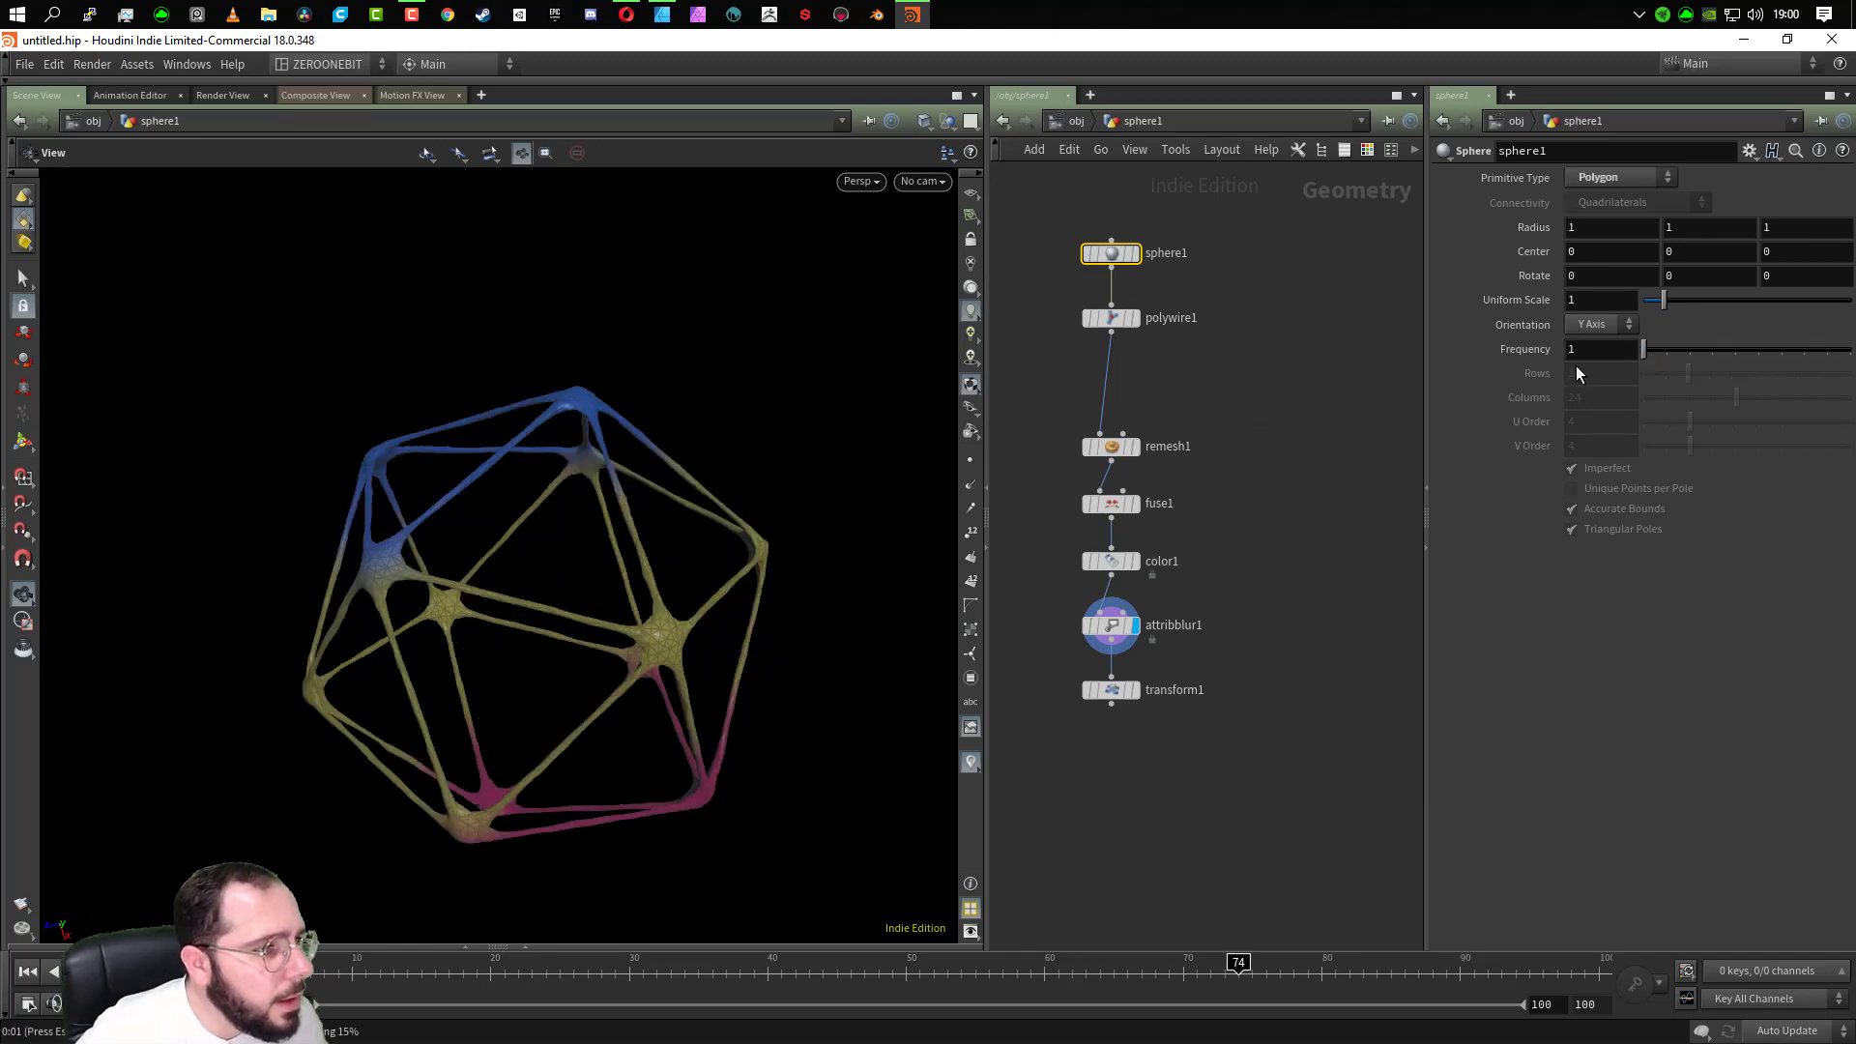
drag(651, 688, 551, 654)
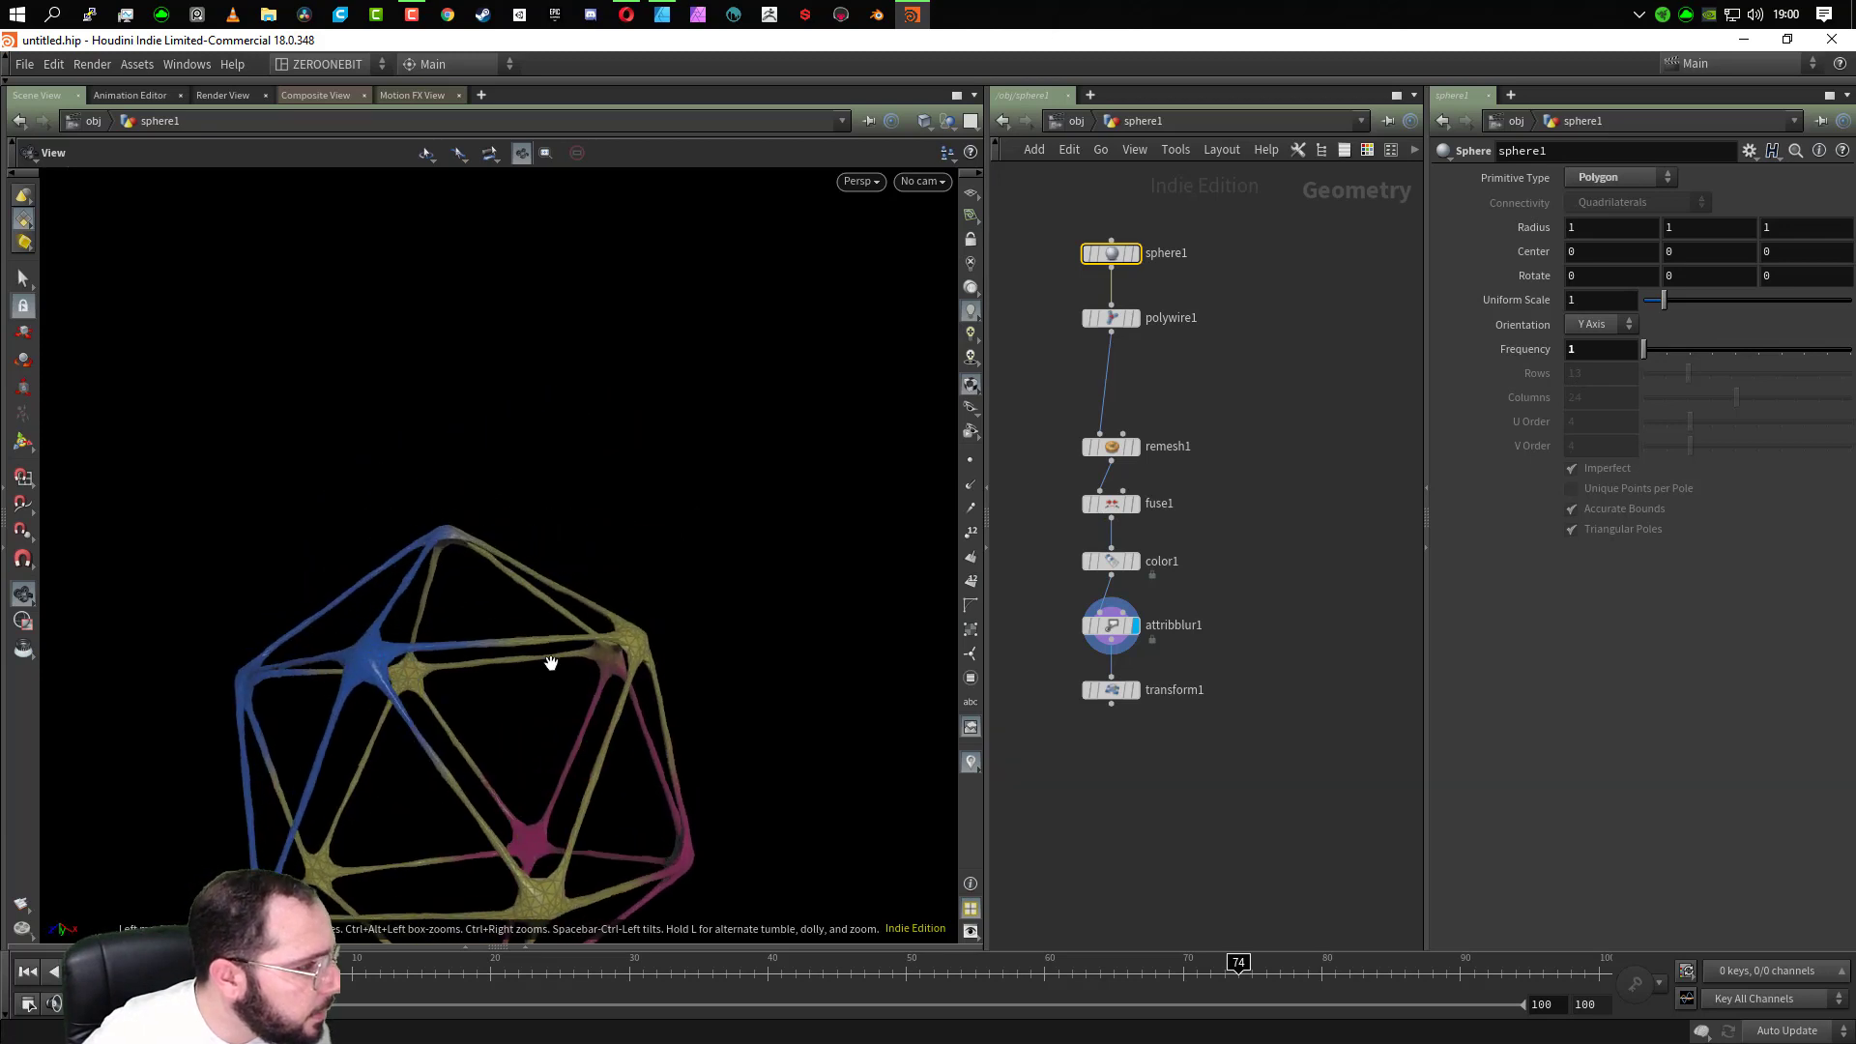
scroll(551, 654, up, 5)
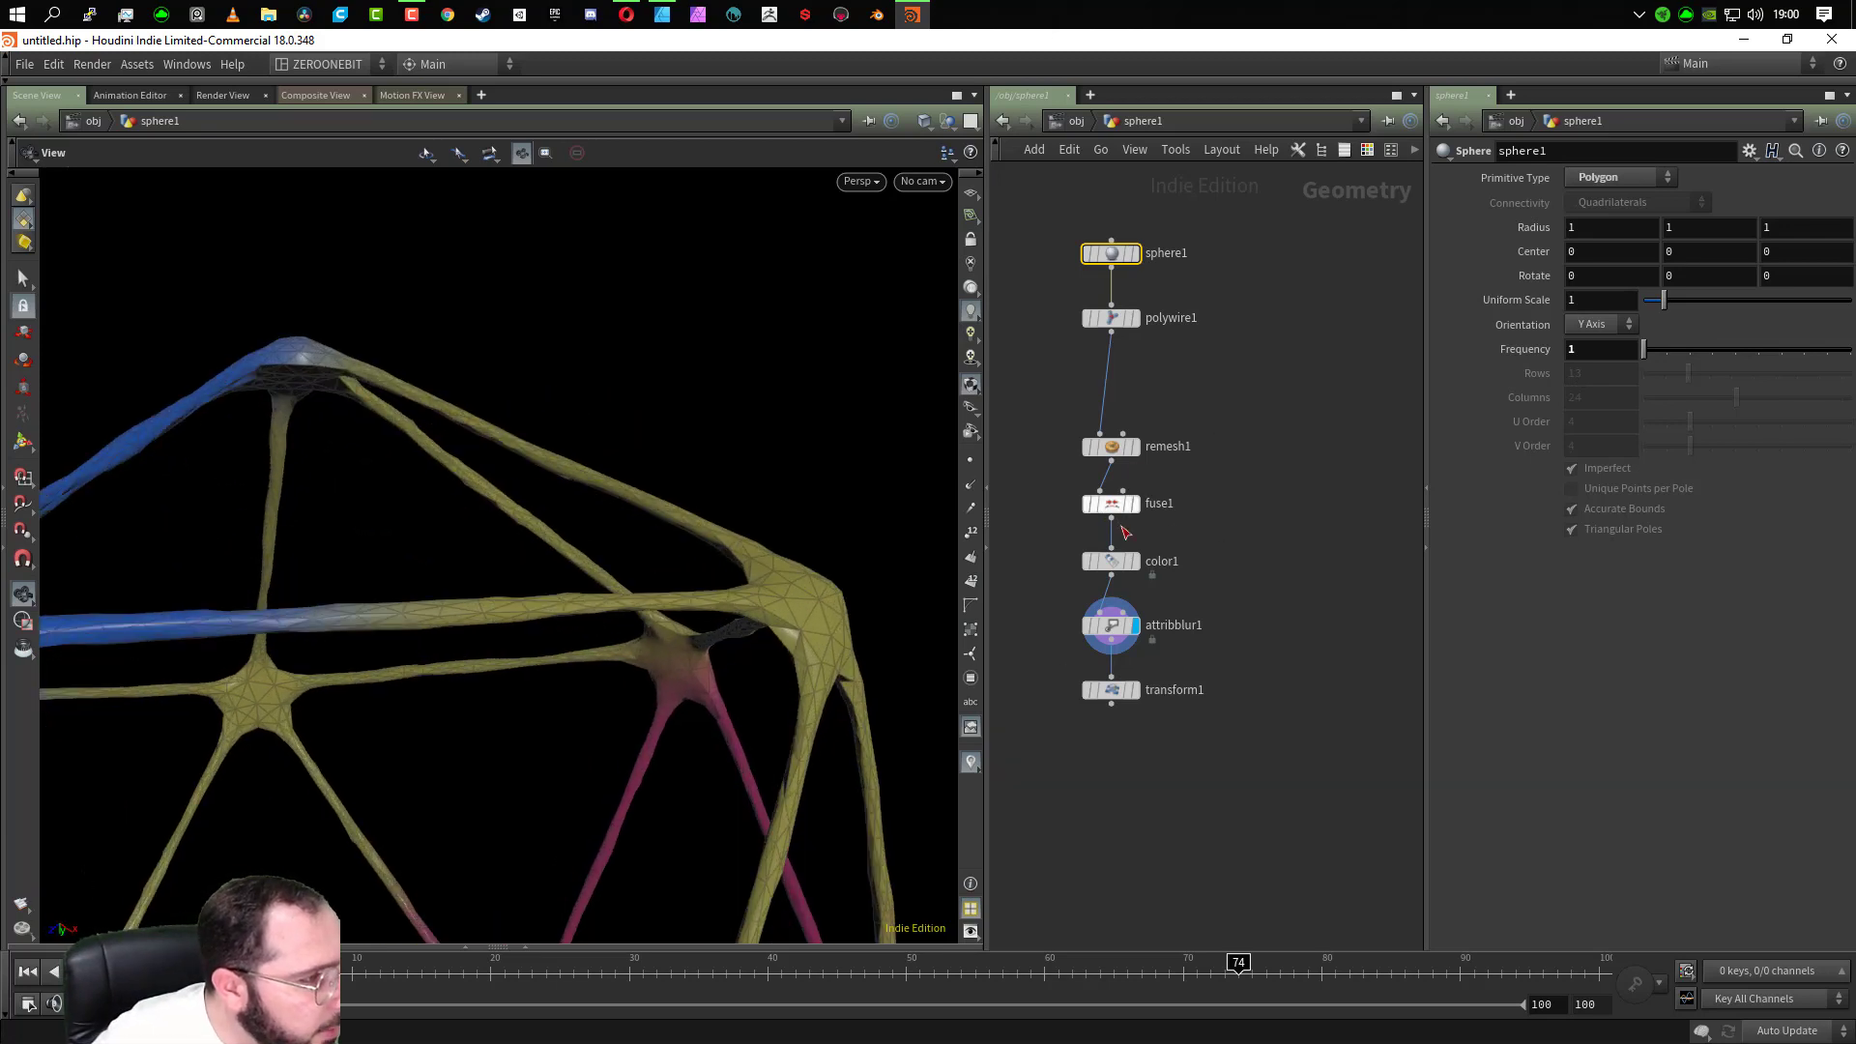
Move the Fuse node back between the PolyWire and Remesh nodes
drag(1110, 505, 1108, 391)
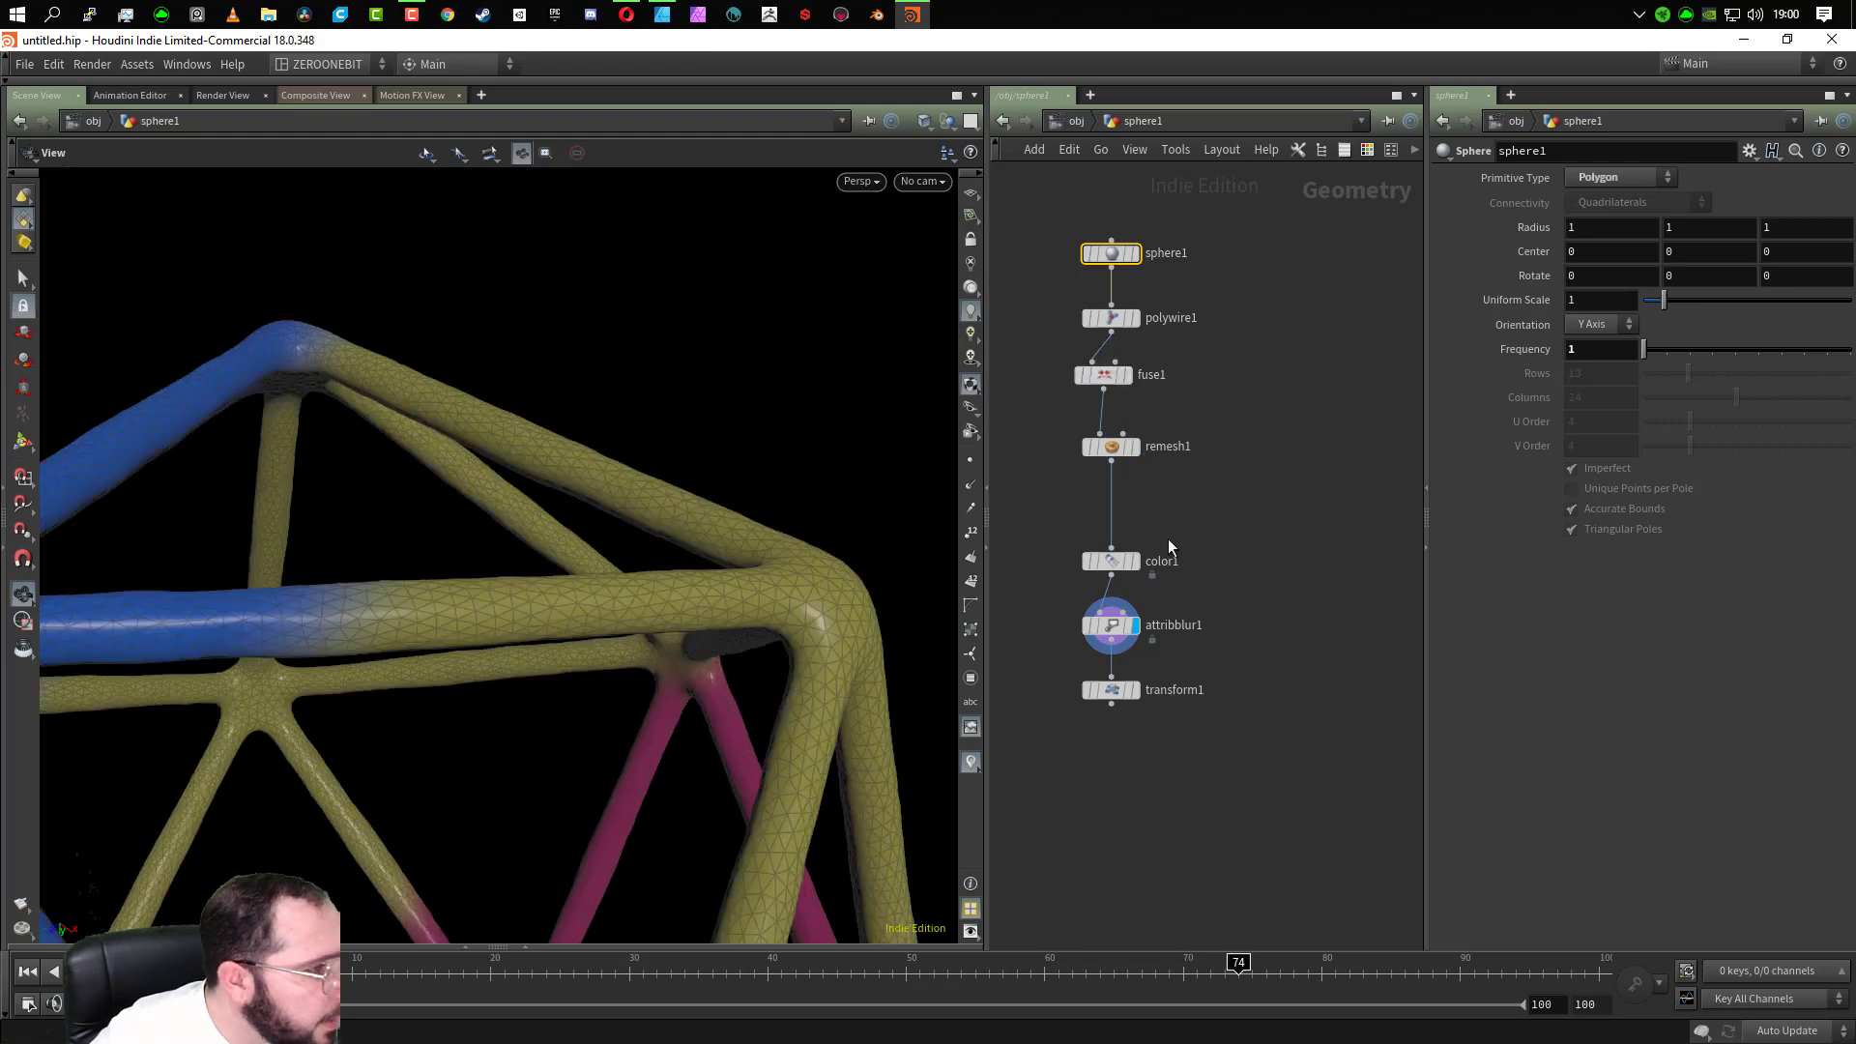
Compare the wireframe's display at the Color and Attribute Blur nodes, and set the blurring iterations to 15
click(1136, 448)
click(1136, 562)
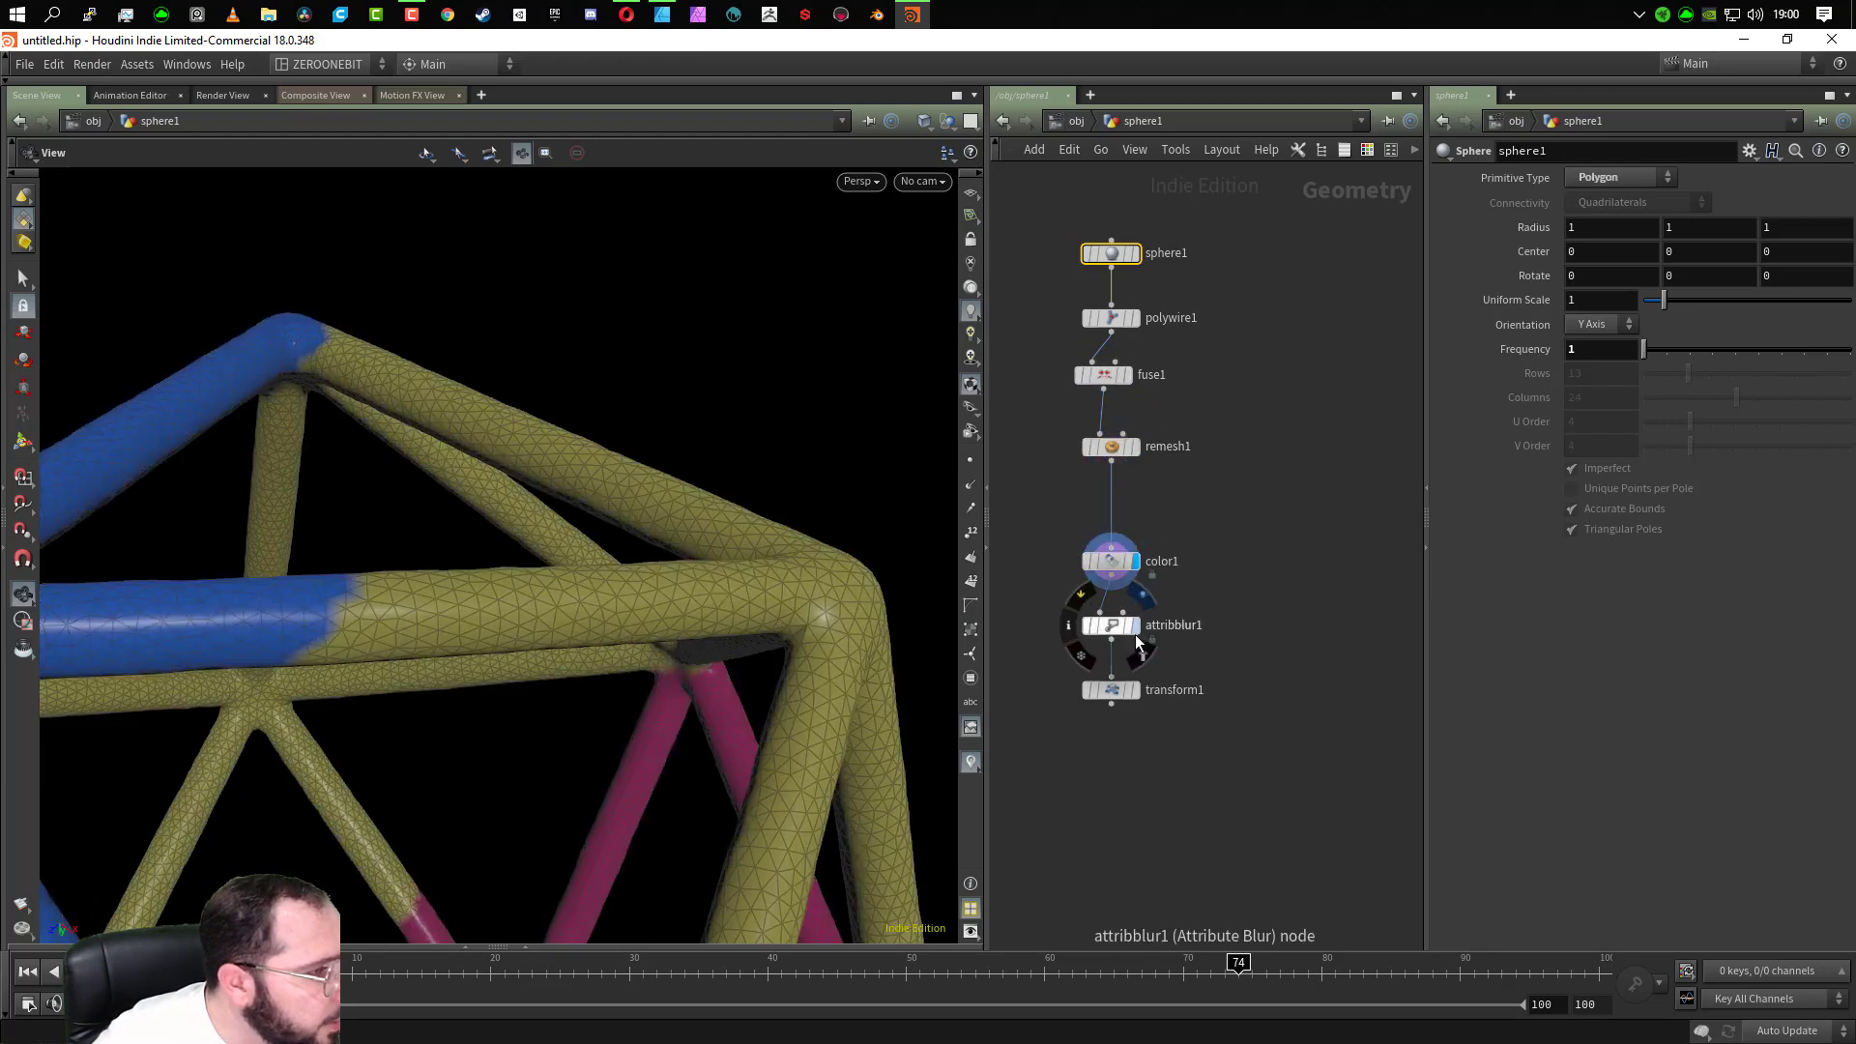
click(1136, 627)
click(1146, 628)
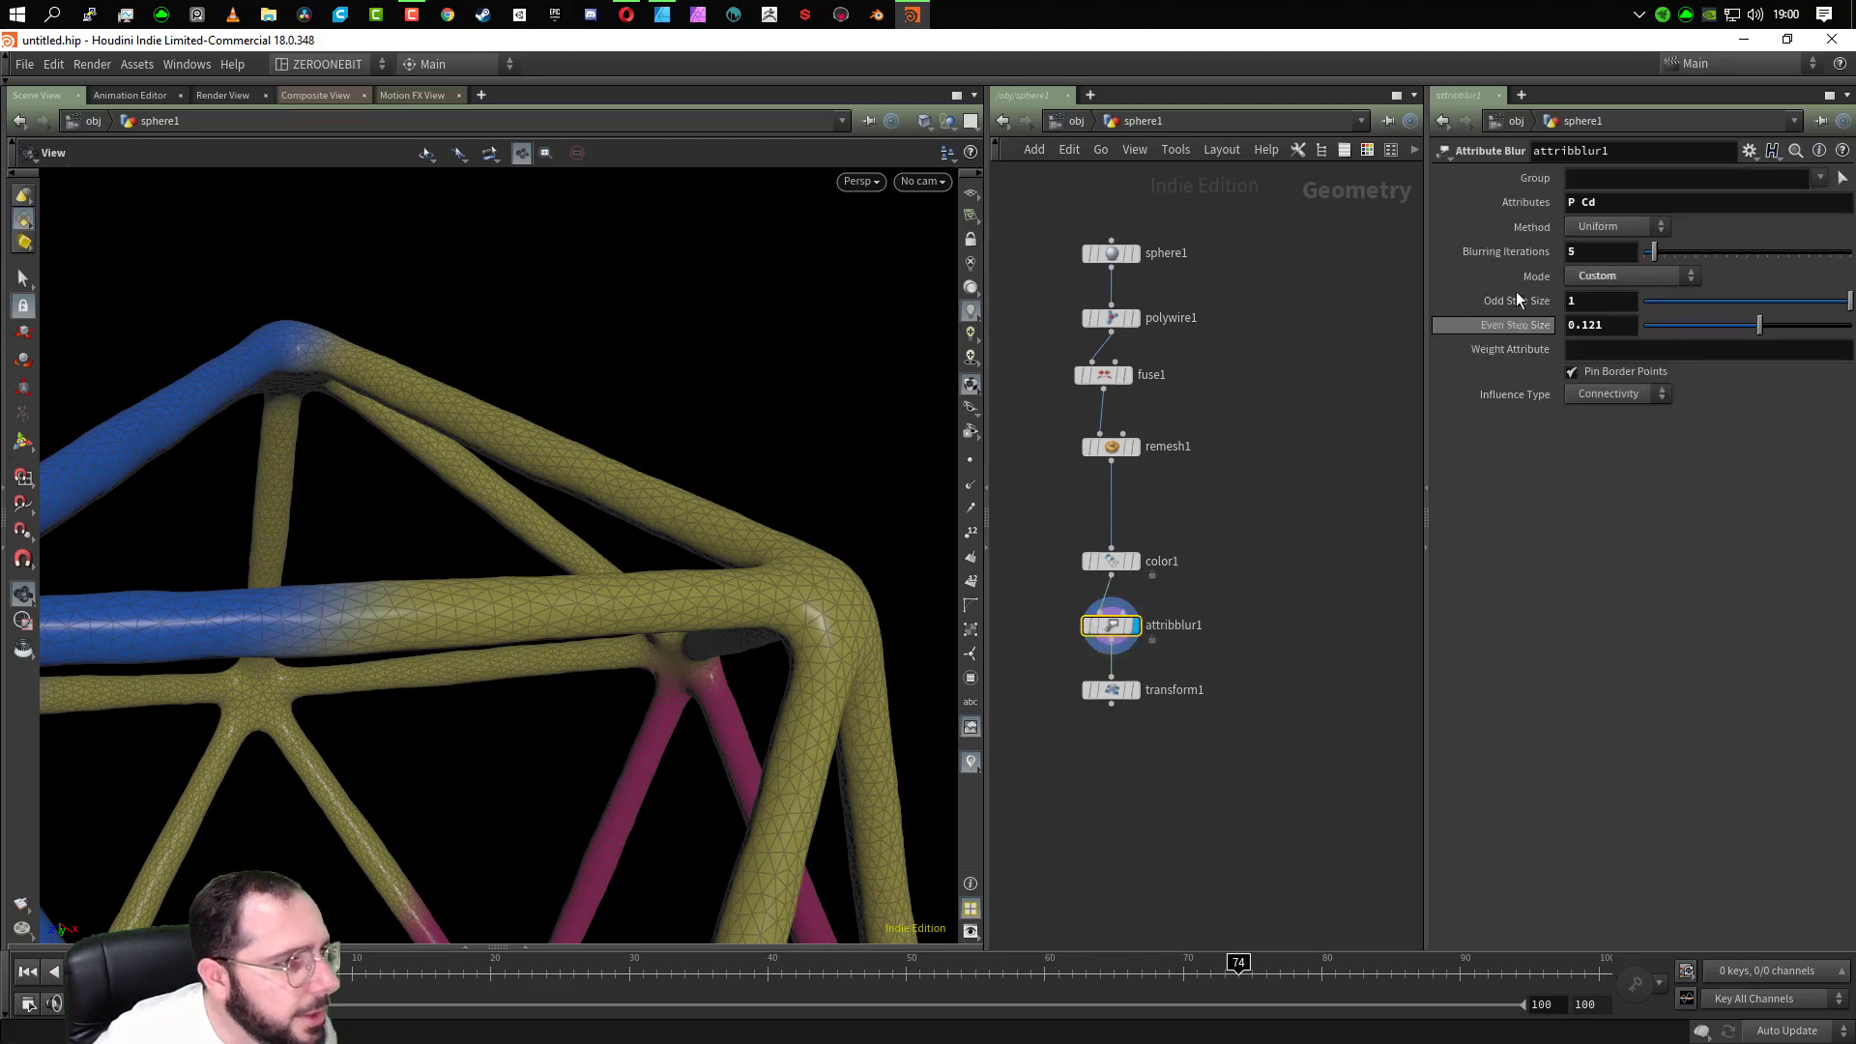
key(Return)
text(15)
key(Return)
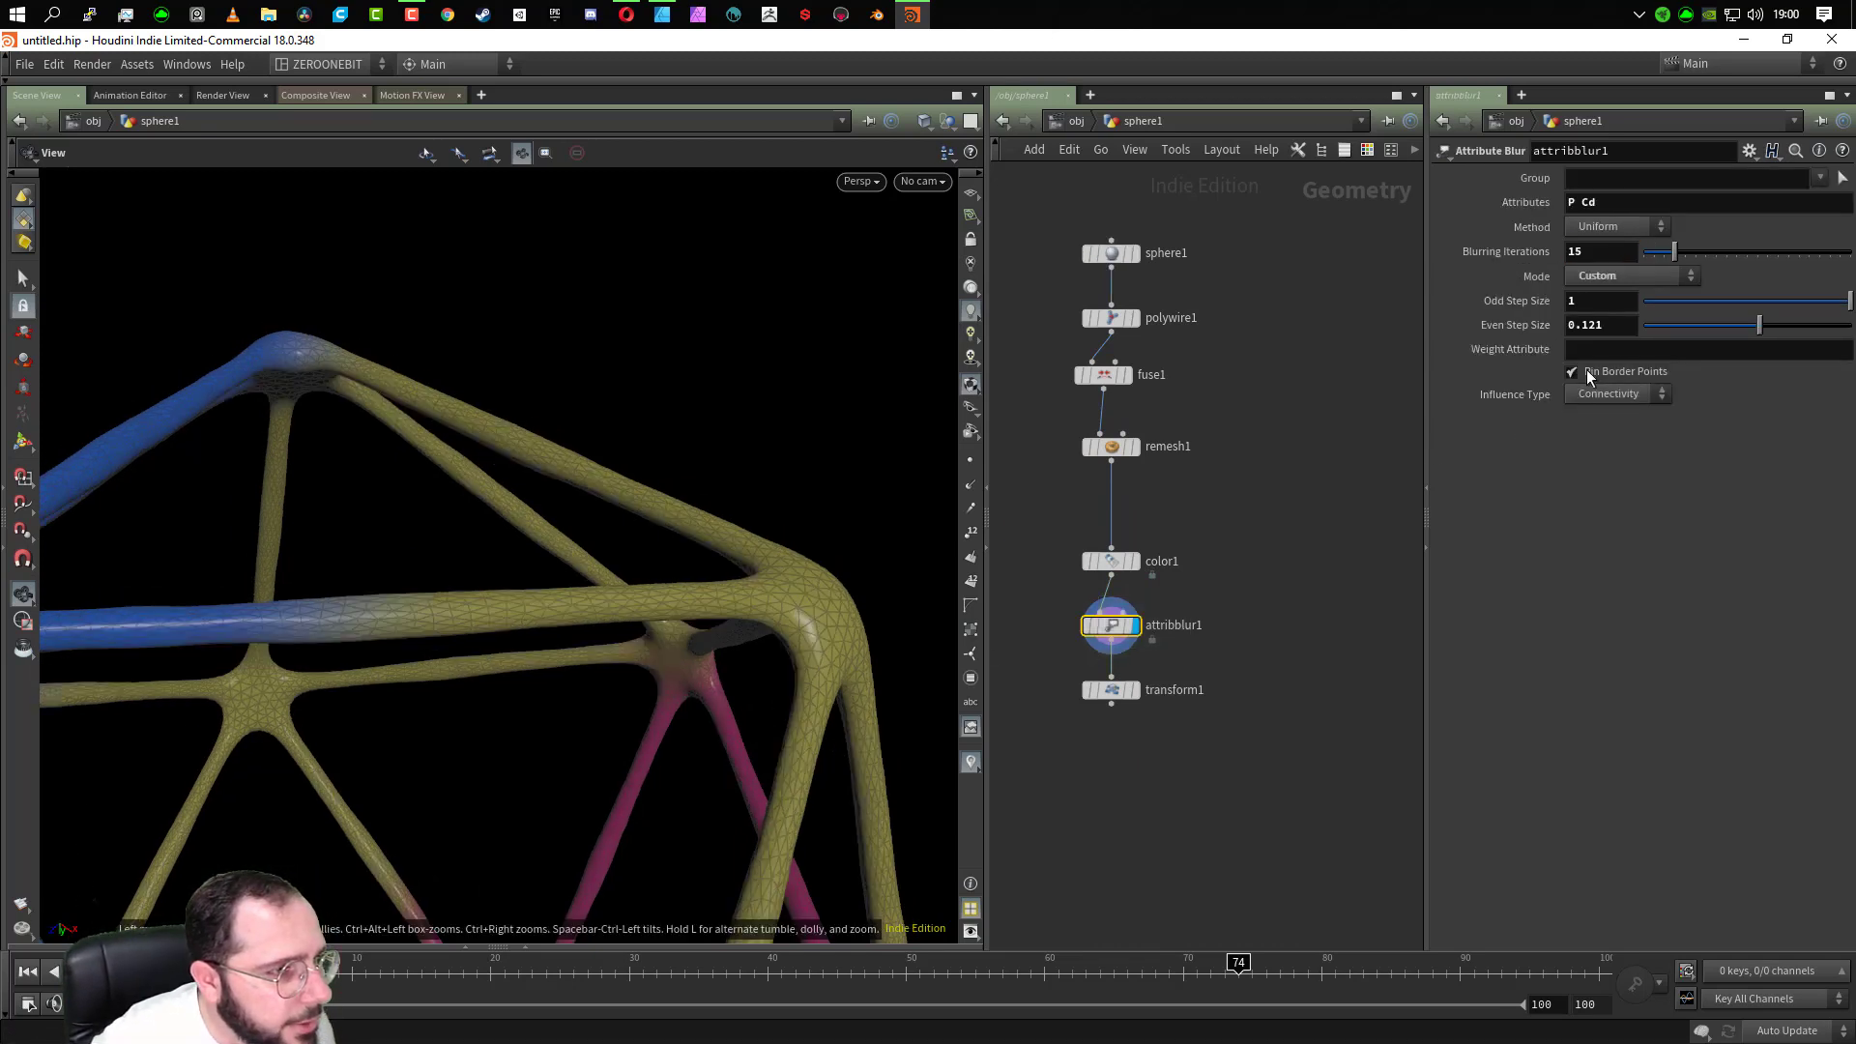
Switch the Attribute Blur's mode to Laplacian and inspect the whole wireframe
click(1632, 276)
click(1610, 292)
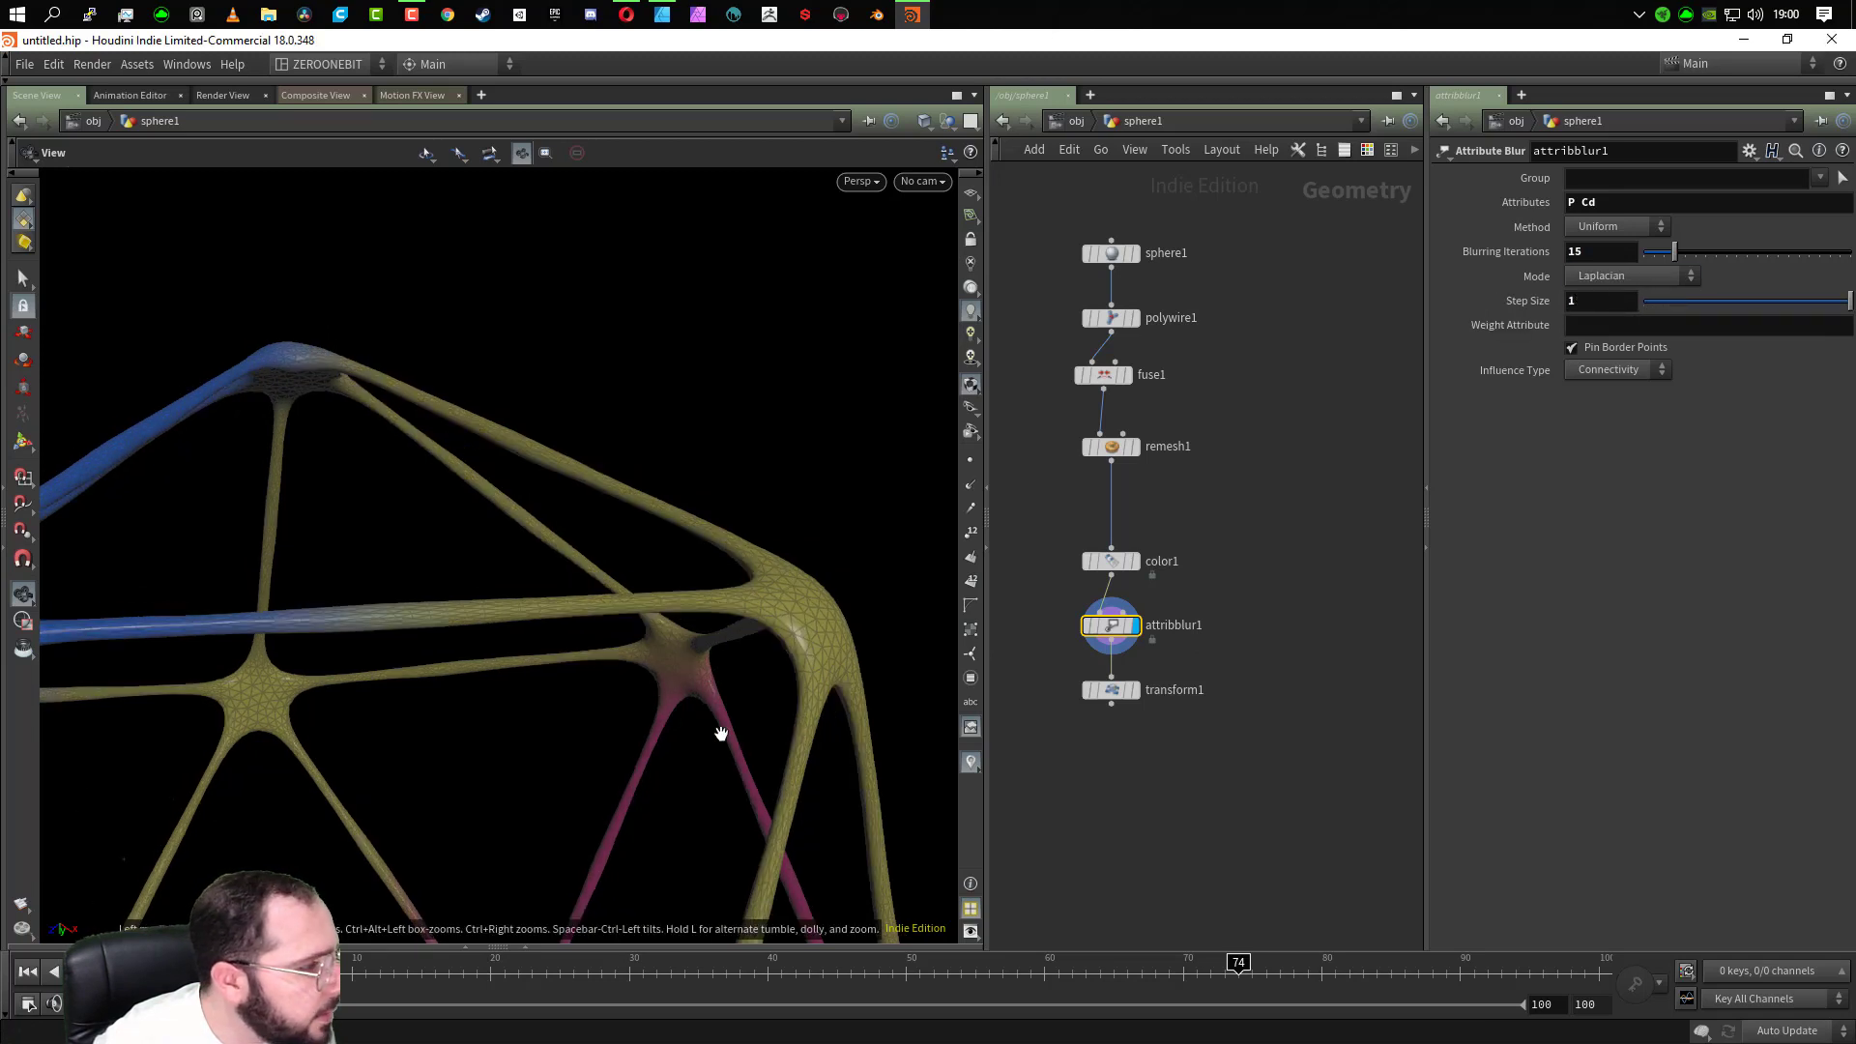
right_drag(687, 687, 609, 663)
middle_drag(609, 663, 622, 545)
drag(622, 544, 691, 681)
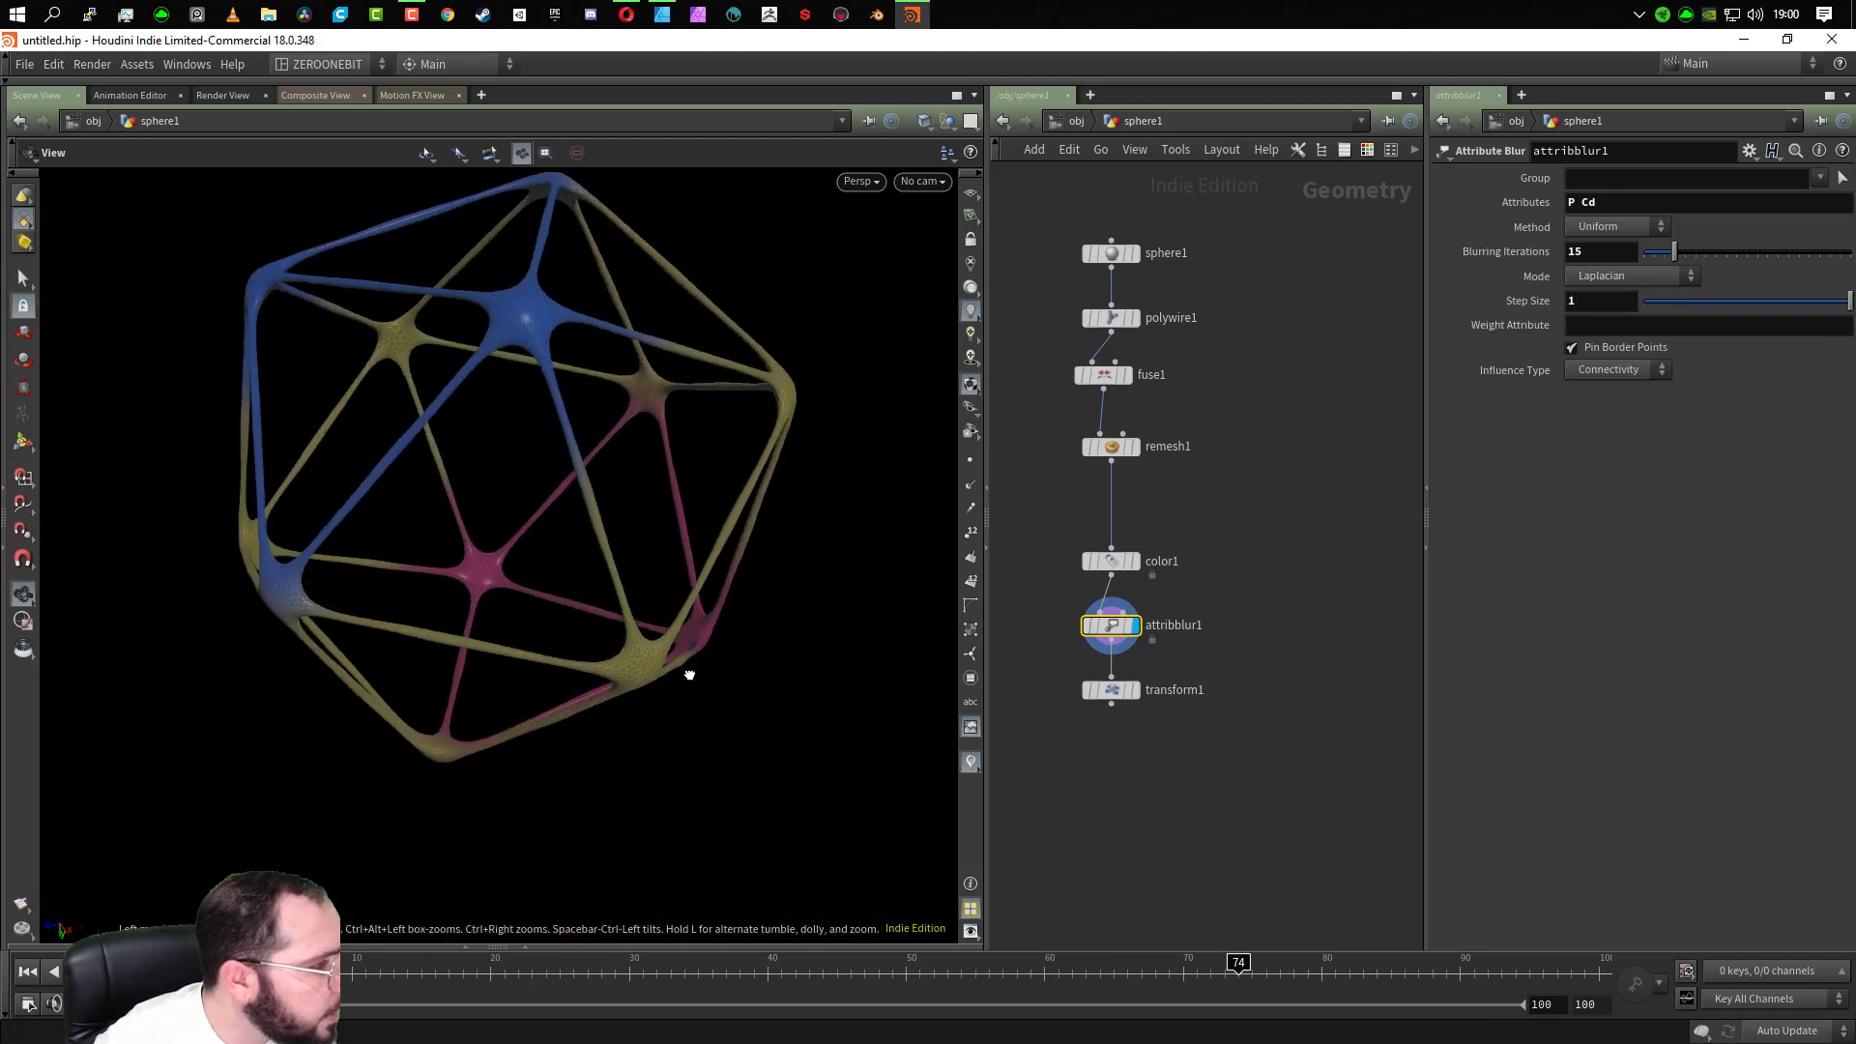
drag(610, 500, 628, 643)
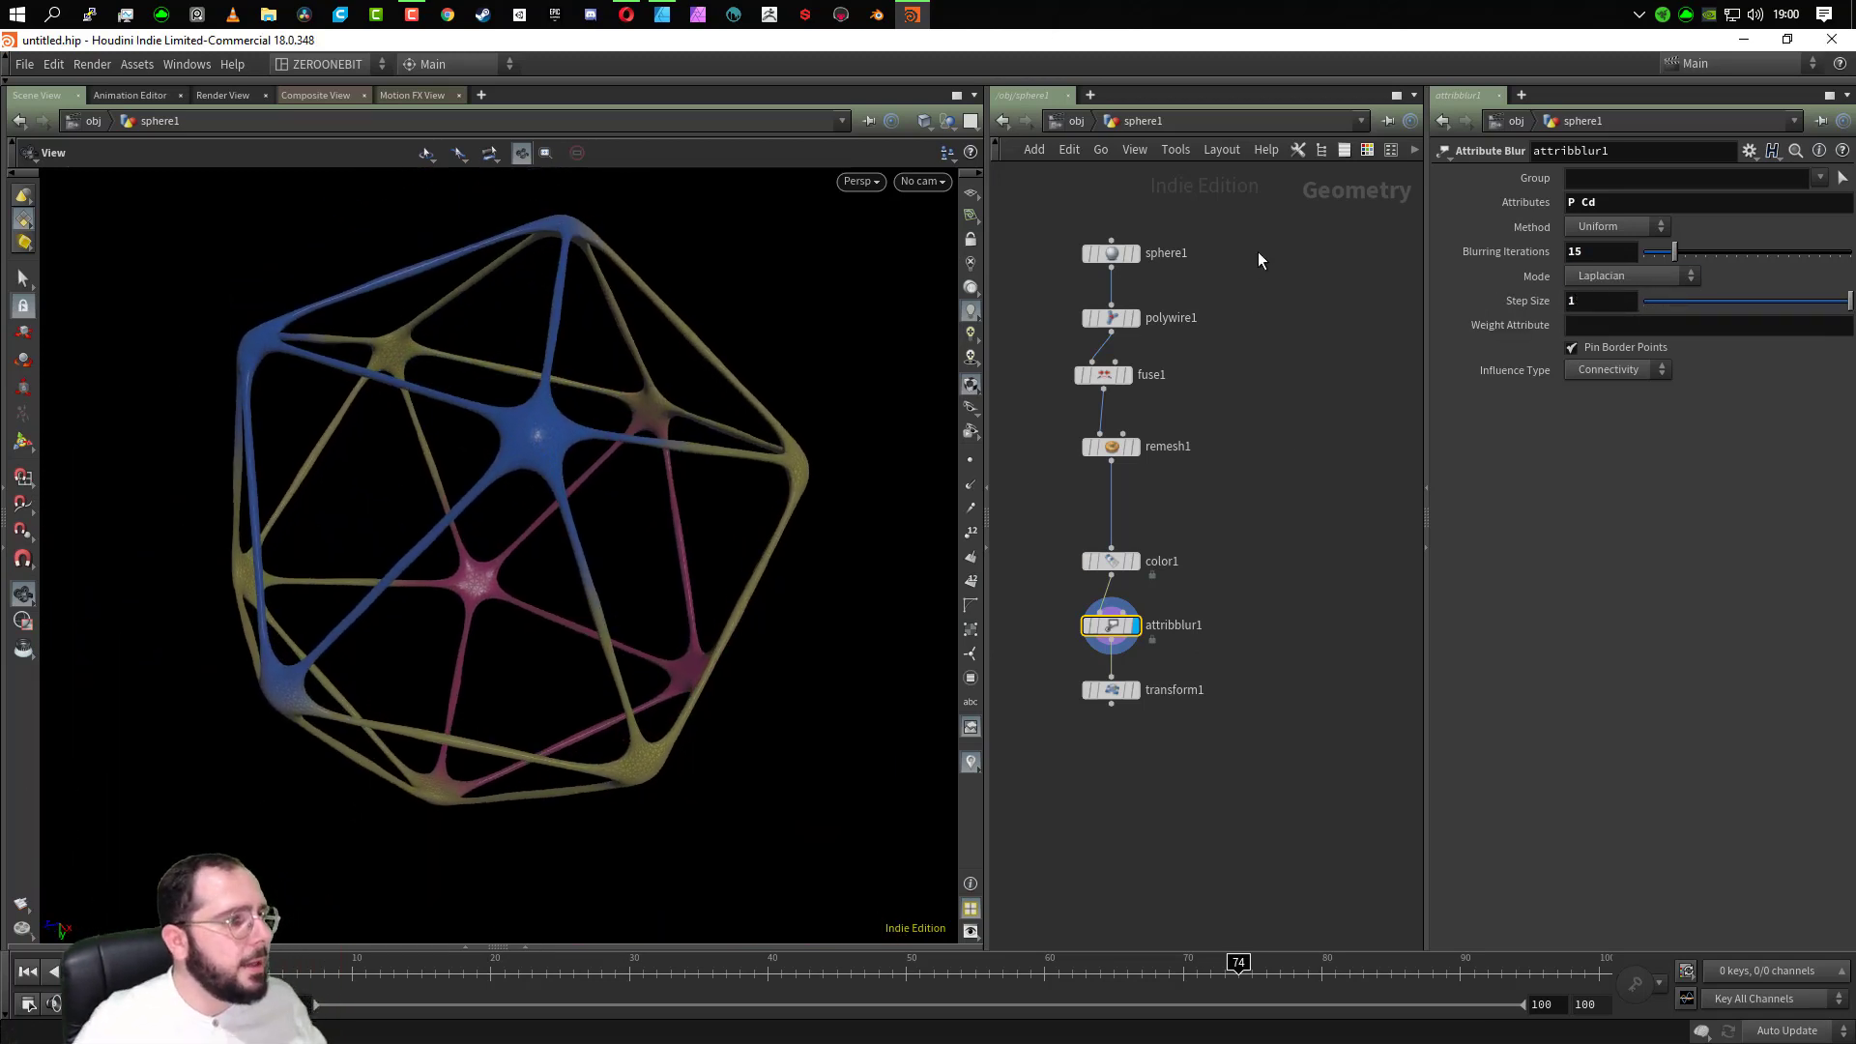
Align the whole seven-node chain in a tidy layout and place a duplicate of it beside the original
drag(1232, 217, 1093, 771)
key(shift+l)
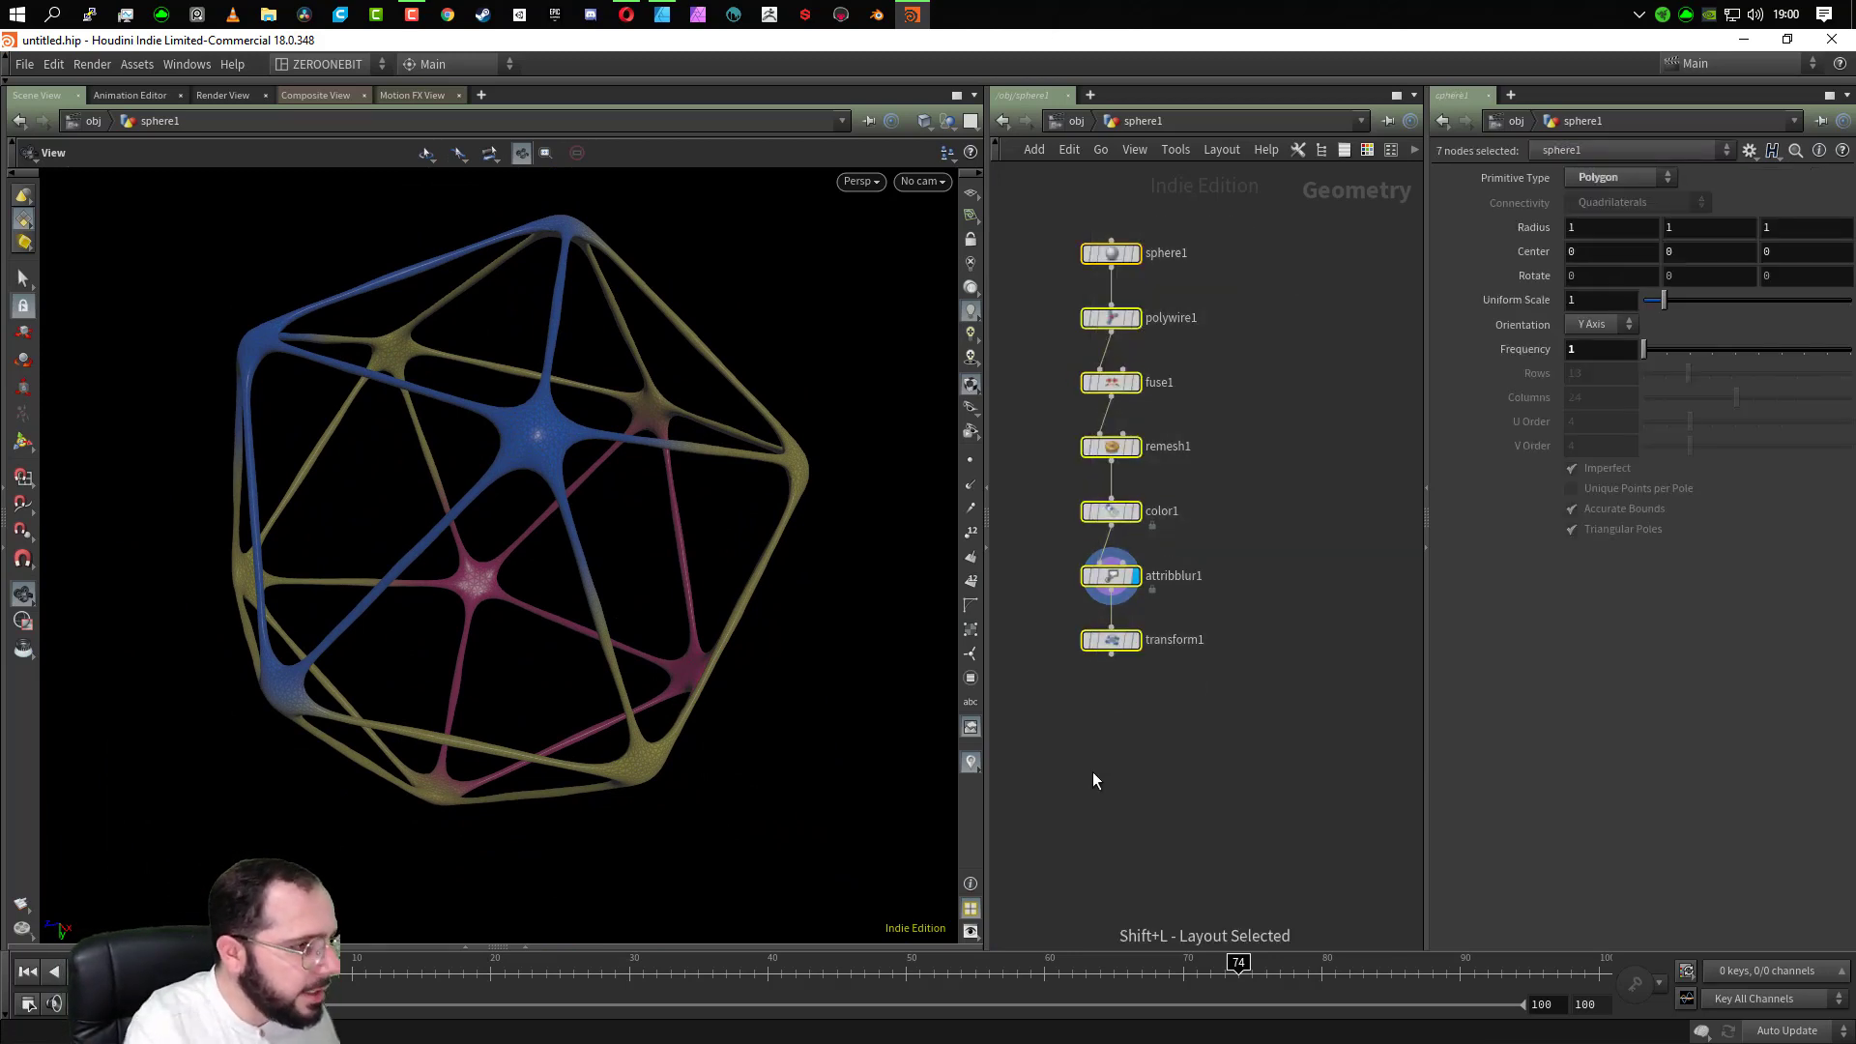
key(ctrl+c)
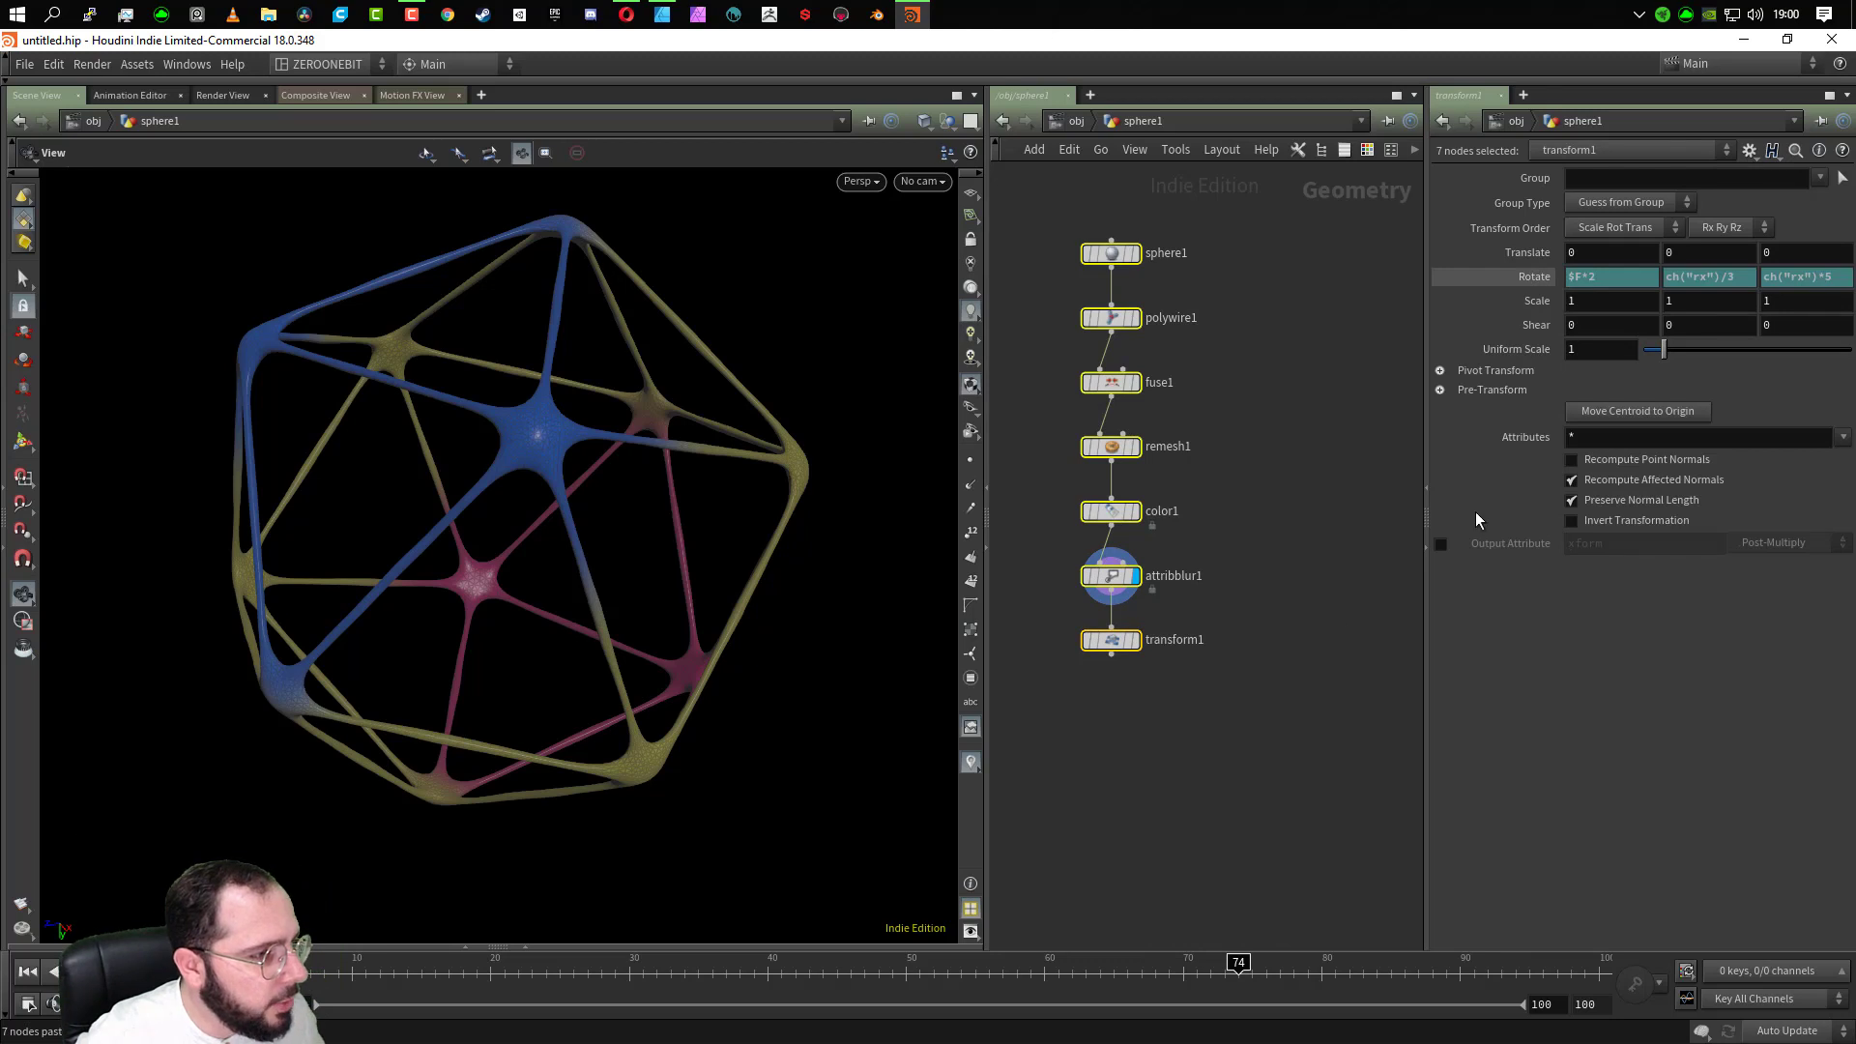
key(ctrl+v)
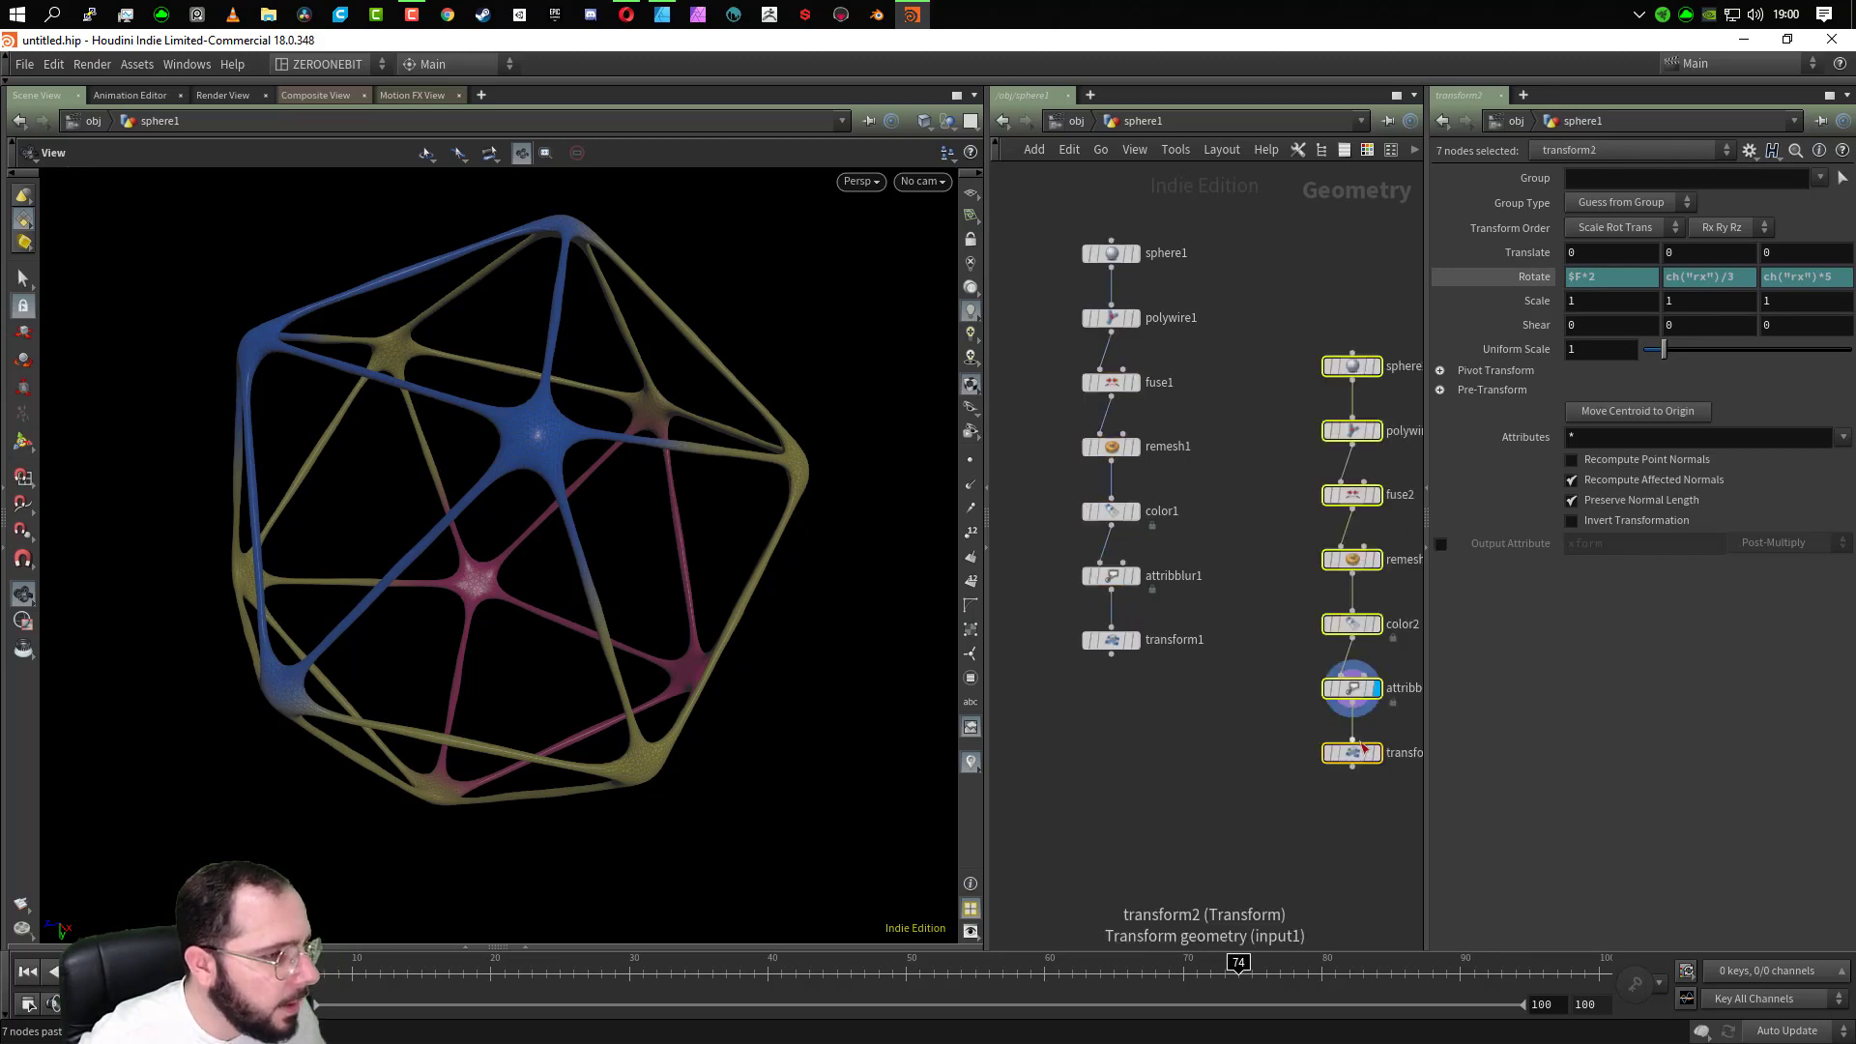
drag(1230, 214, 1338, 277)
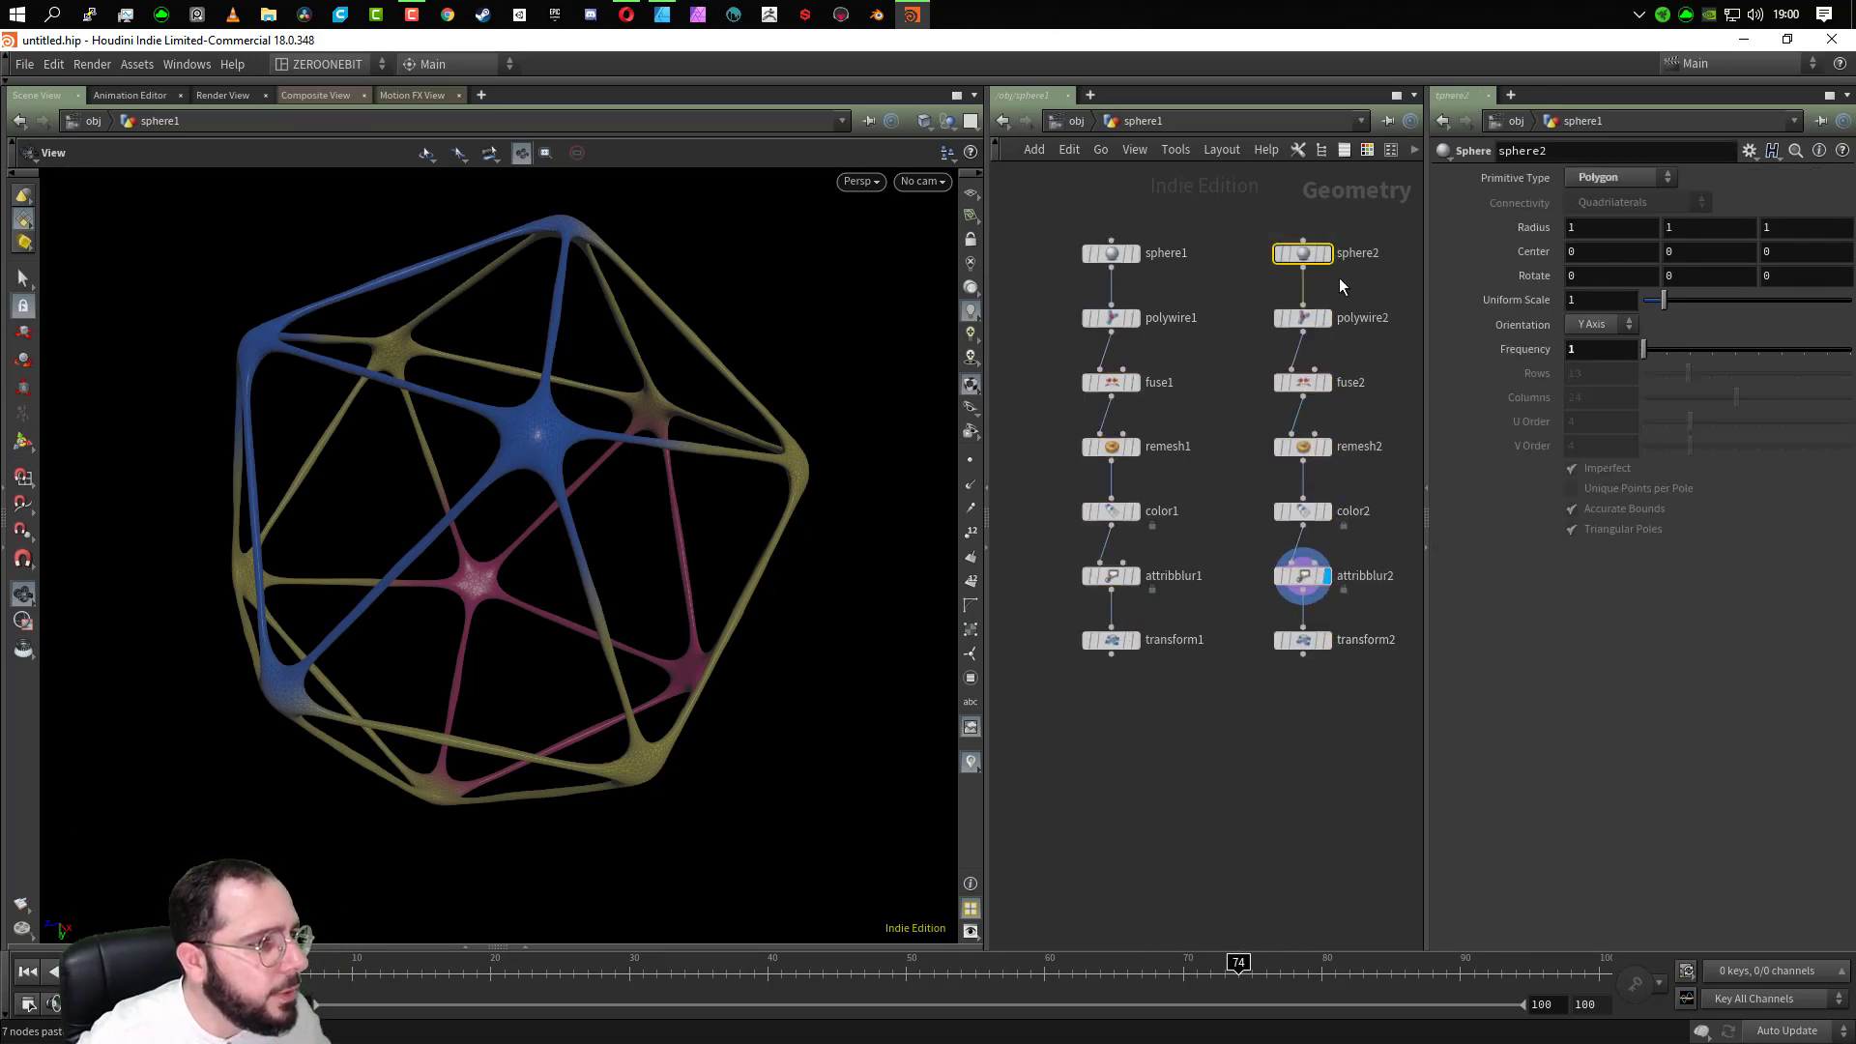
Replace the duplicated chain's sphere2 node with a Box node wired into polywire2, and display transform2's result
key(Delete)
key(Tab)
text(box)
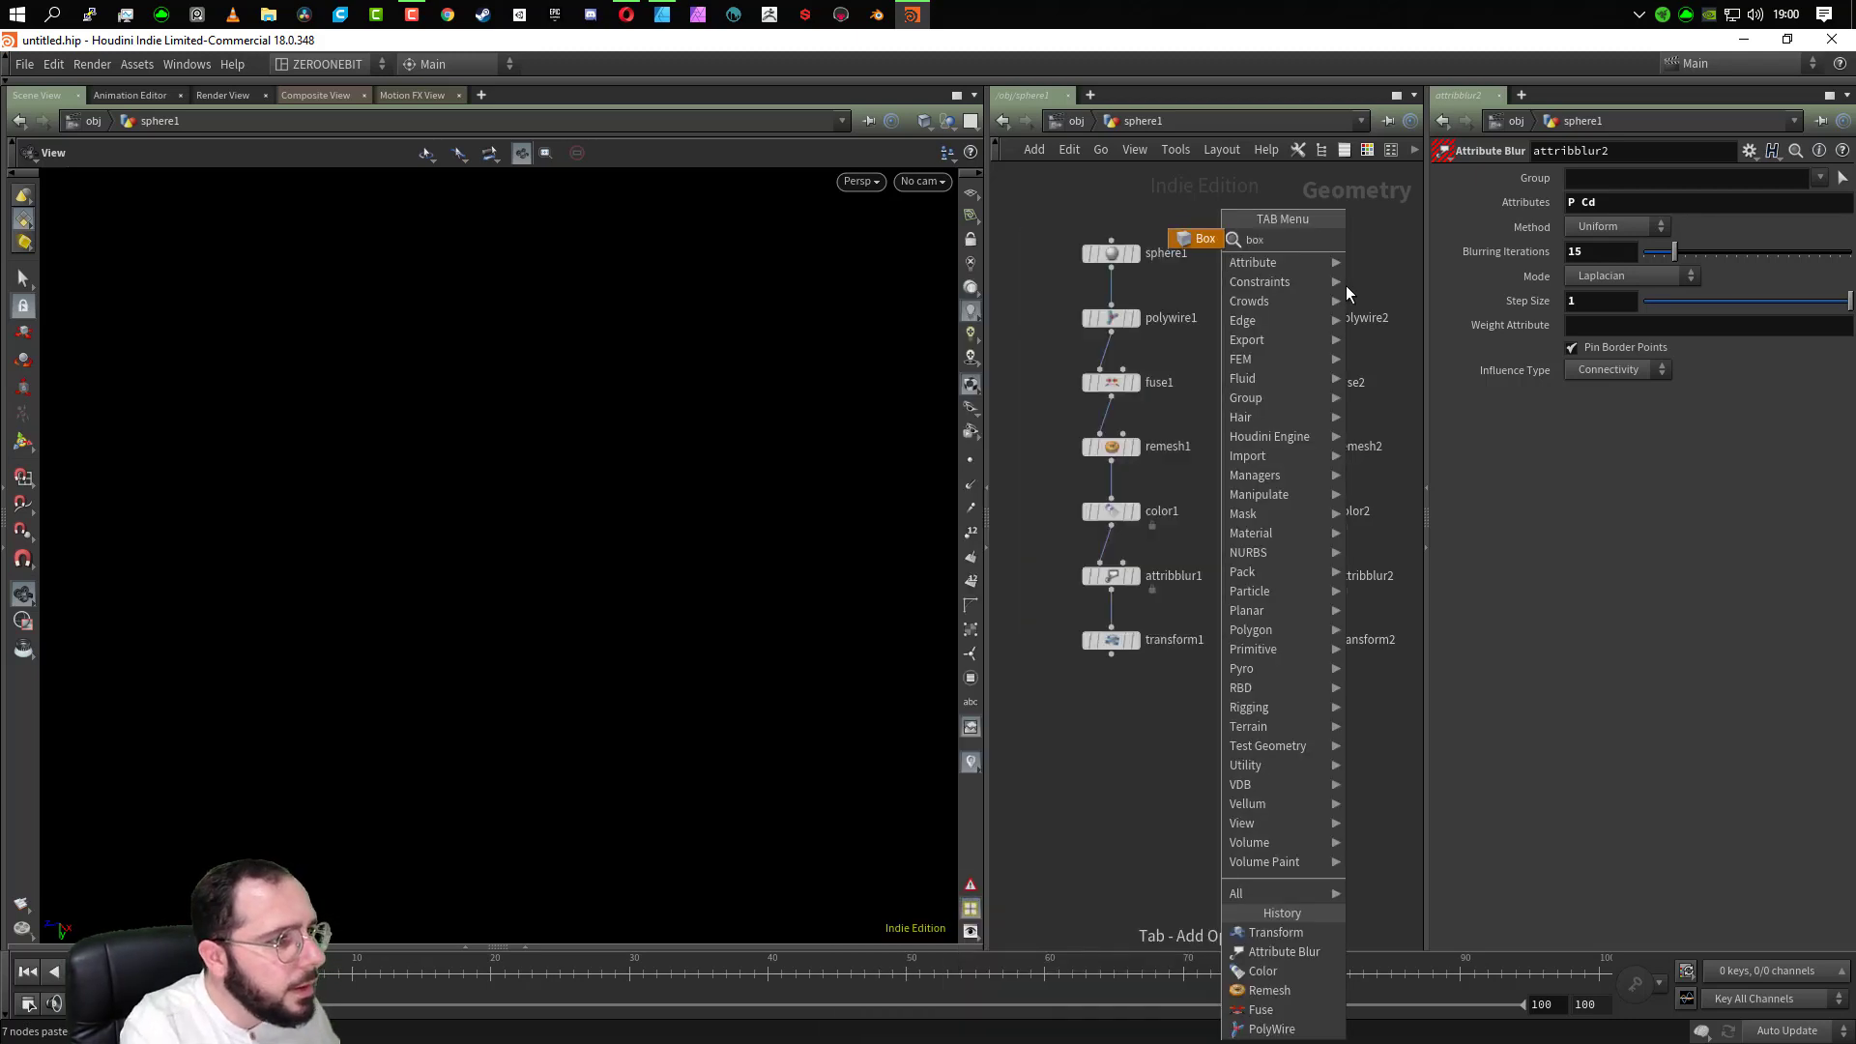
key(Return)
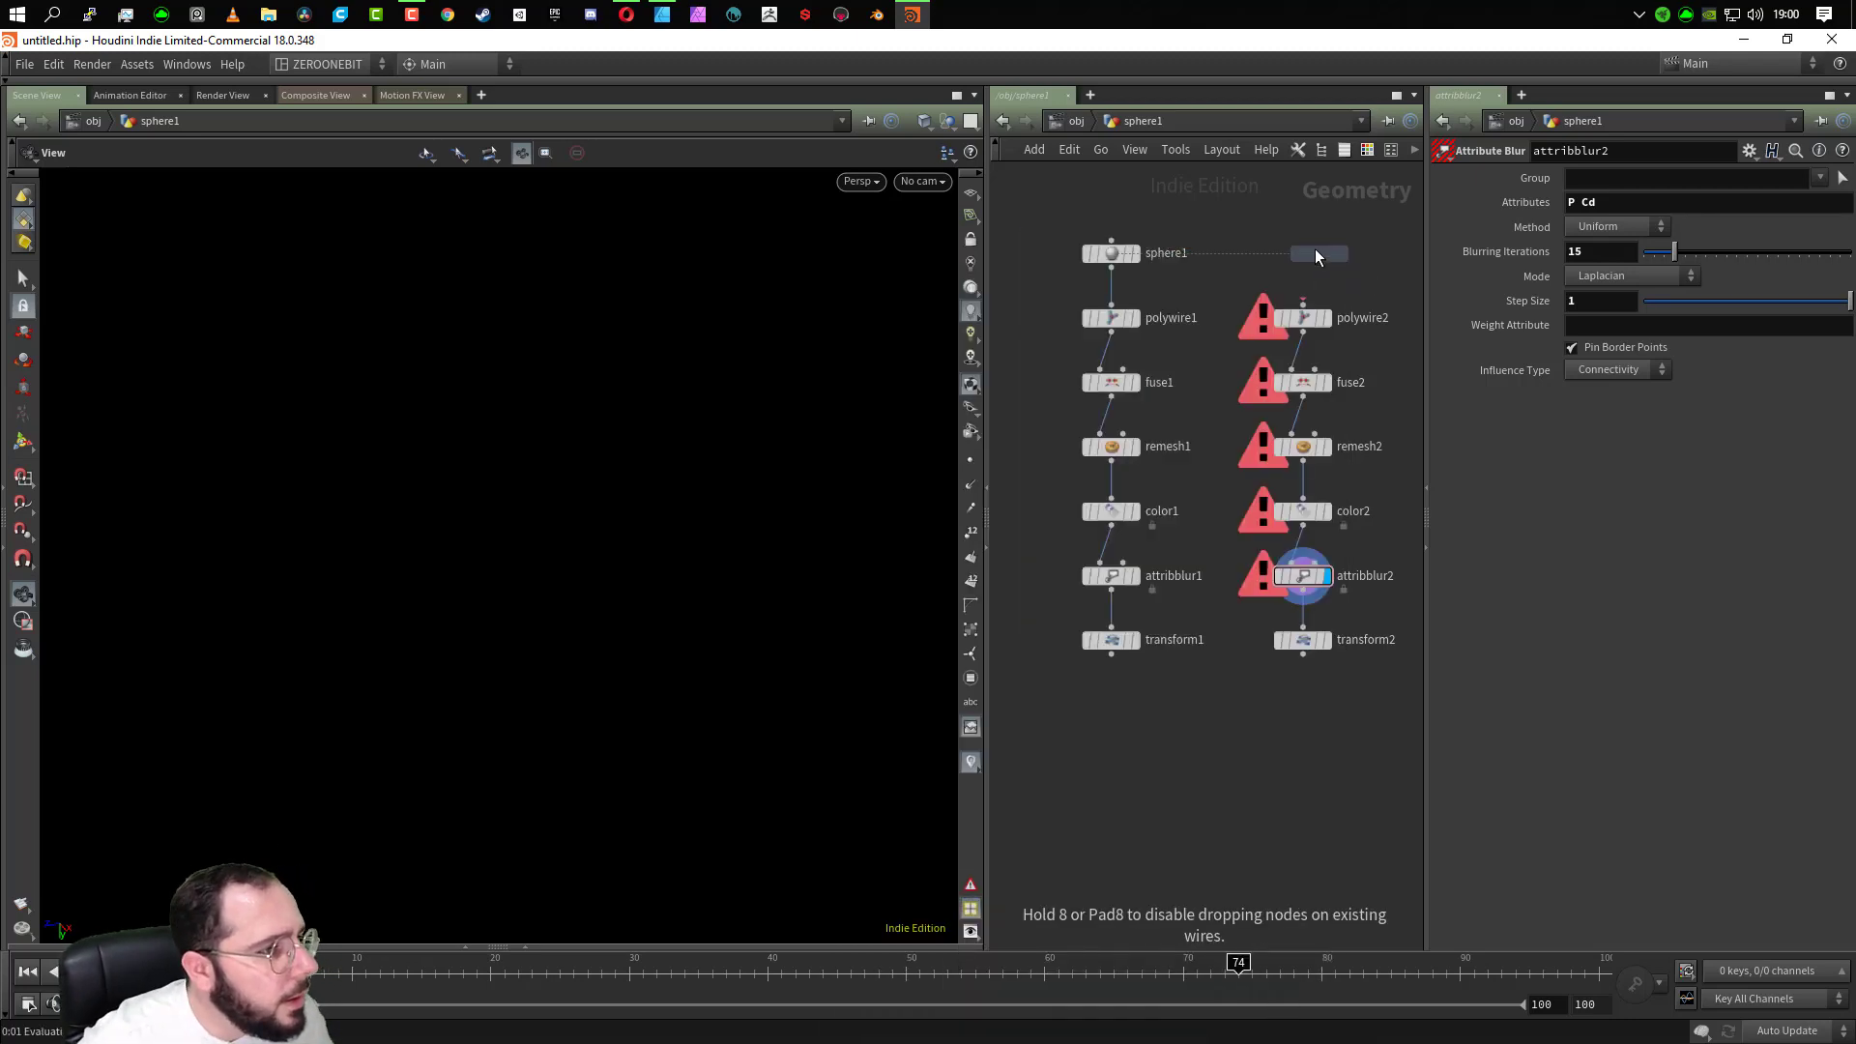
click(1308, 251)
click(1303, 269)
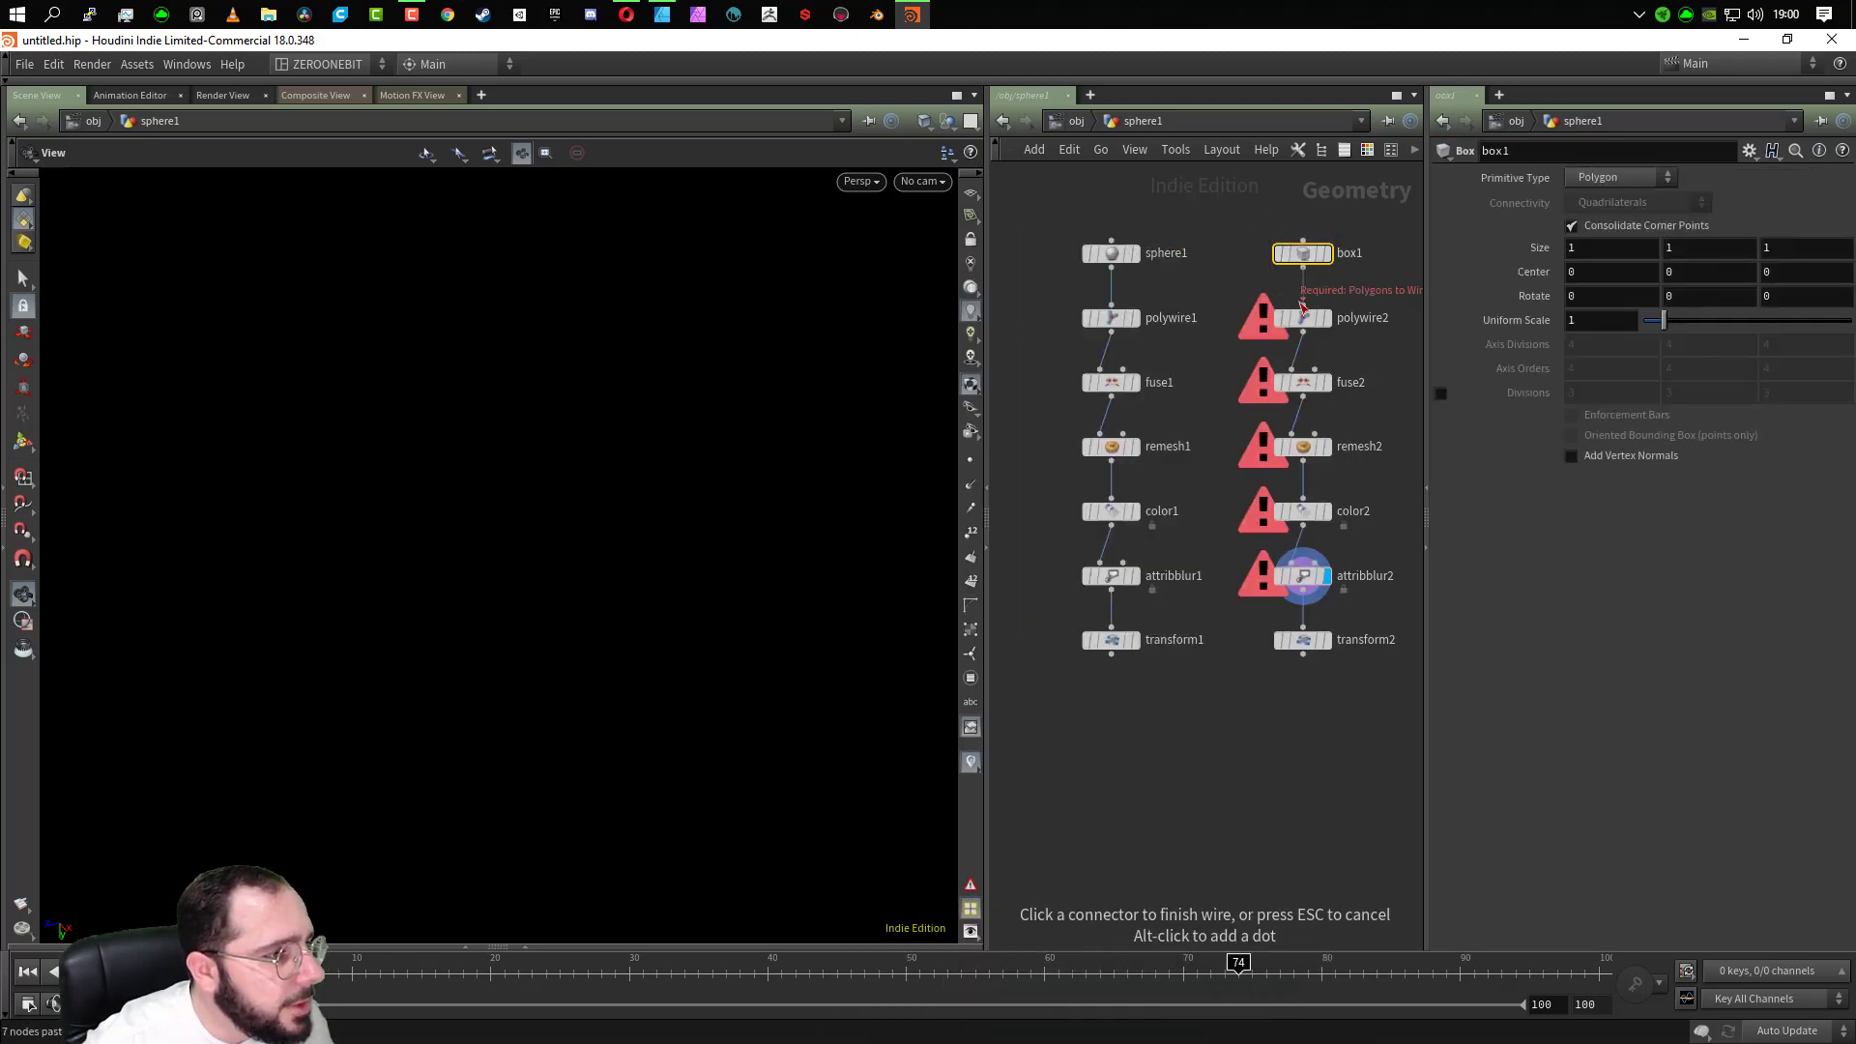
click(1328, 641)
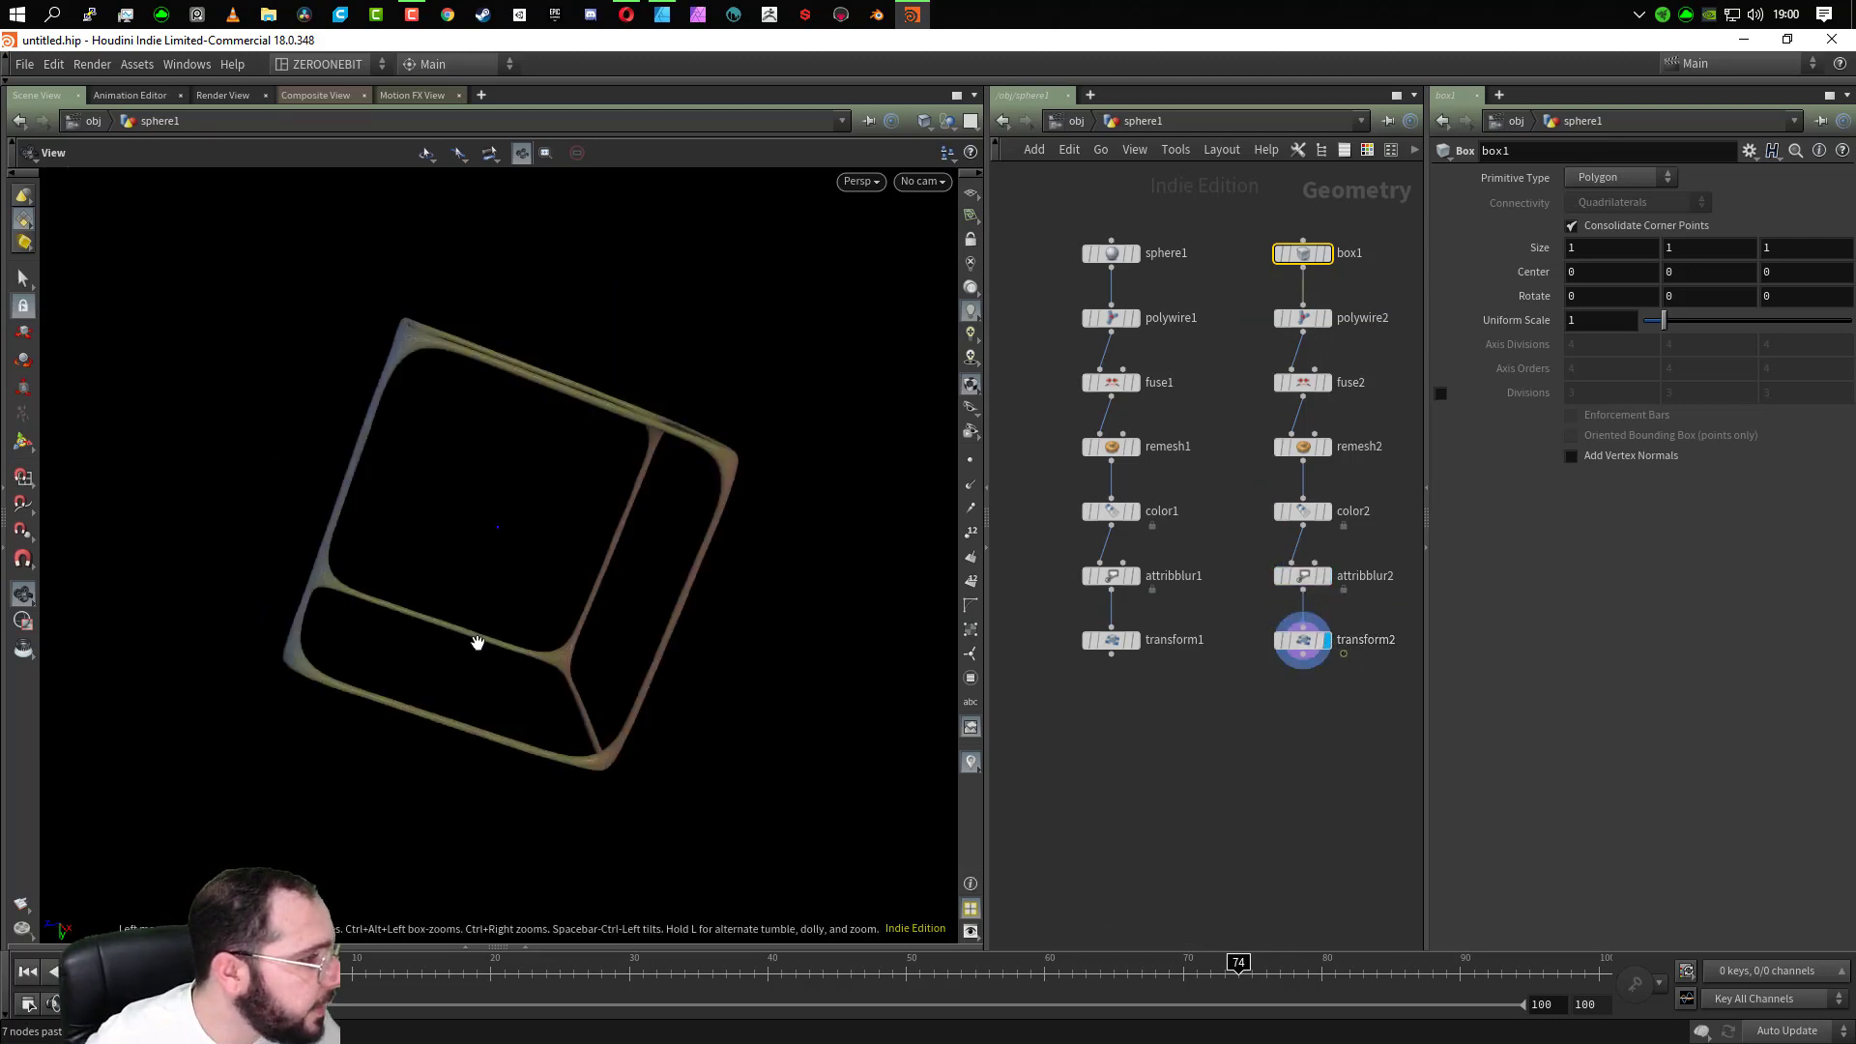
drag(481, 642, 486, 716)
Set the uniform scale of transform2 to 1.5
click(1321, 644)
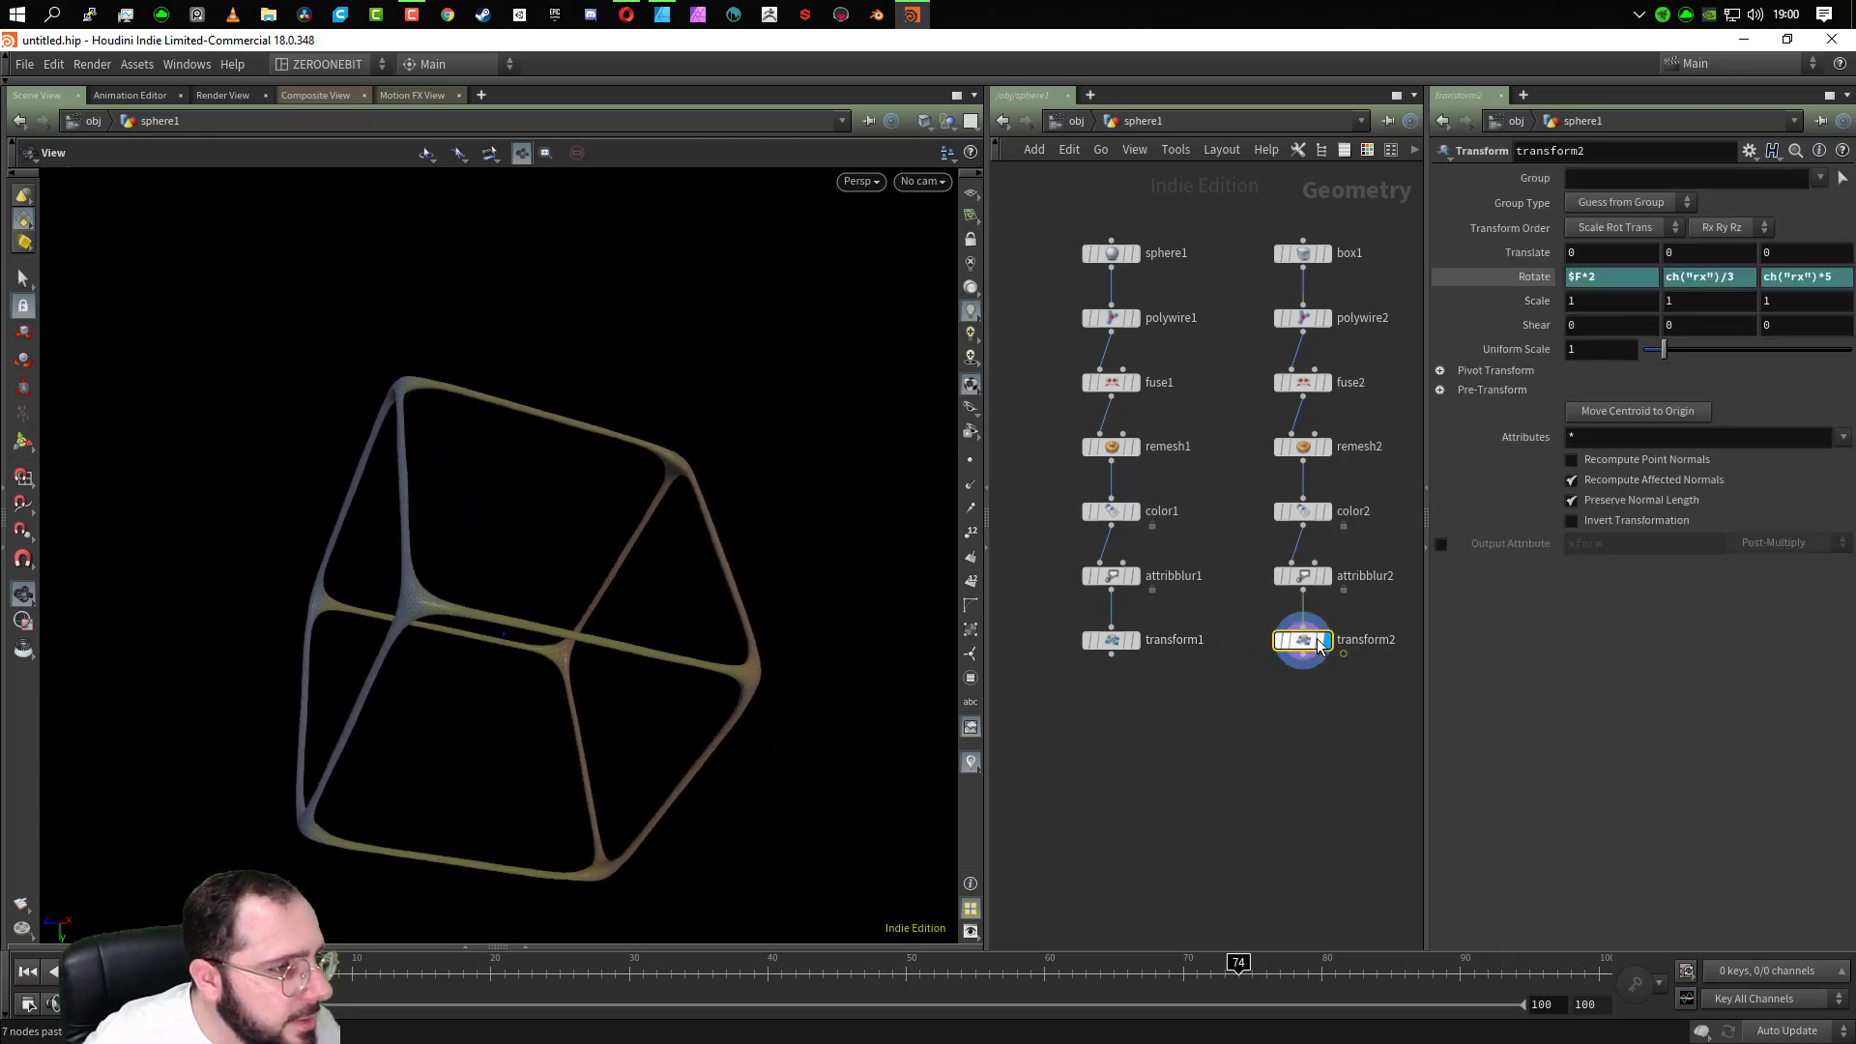
click(1622, 356)
text(1.5)
key(Return)
Add a Merge node below the two chains, wire transform1 and transform2 into it, and display the combined wireframes
key(Tab)
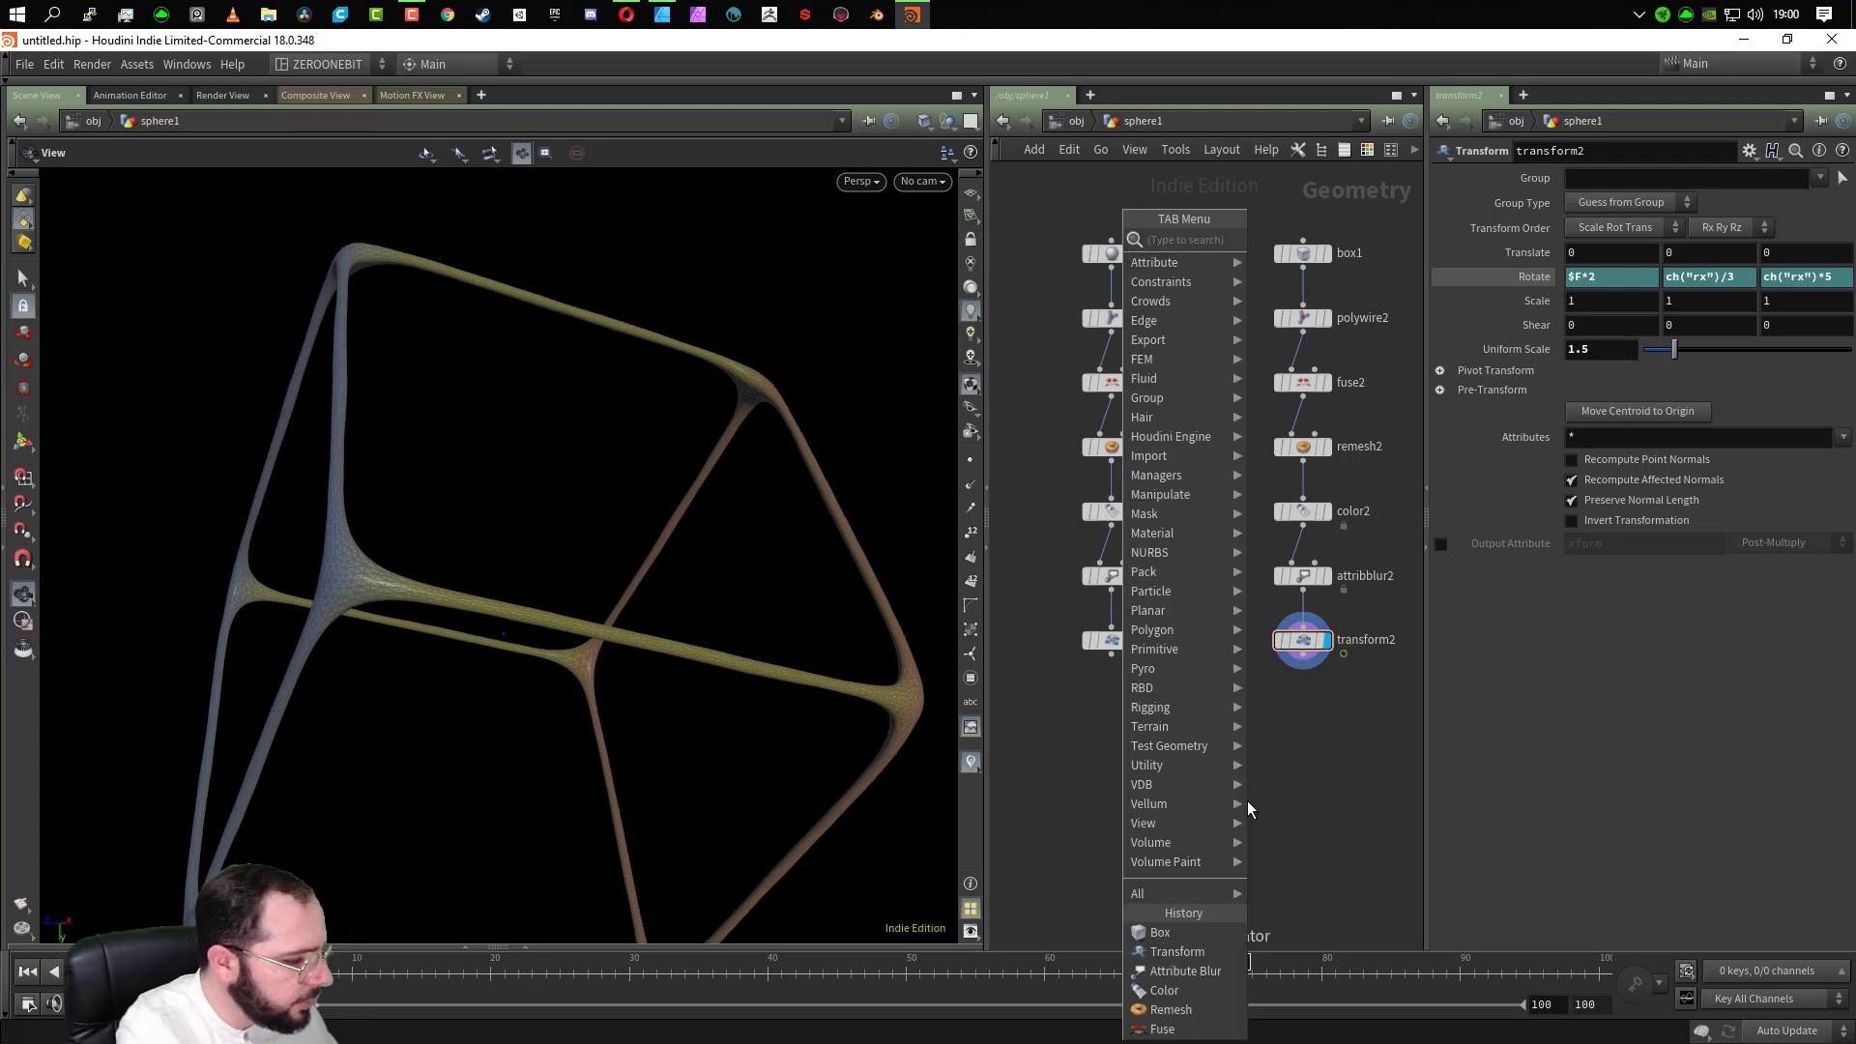
text(merge)
key(Return)
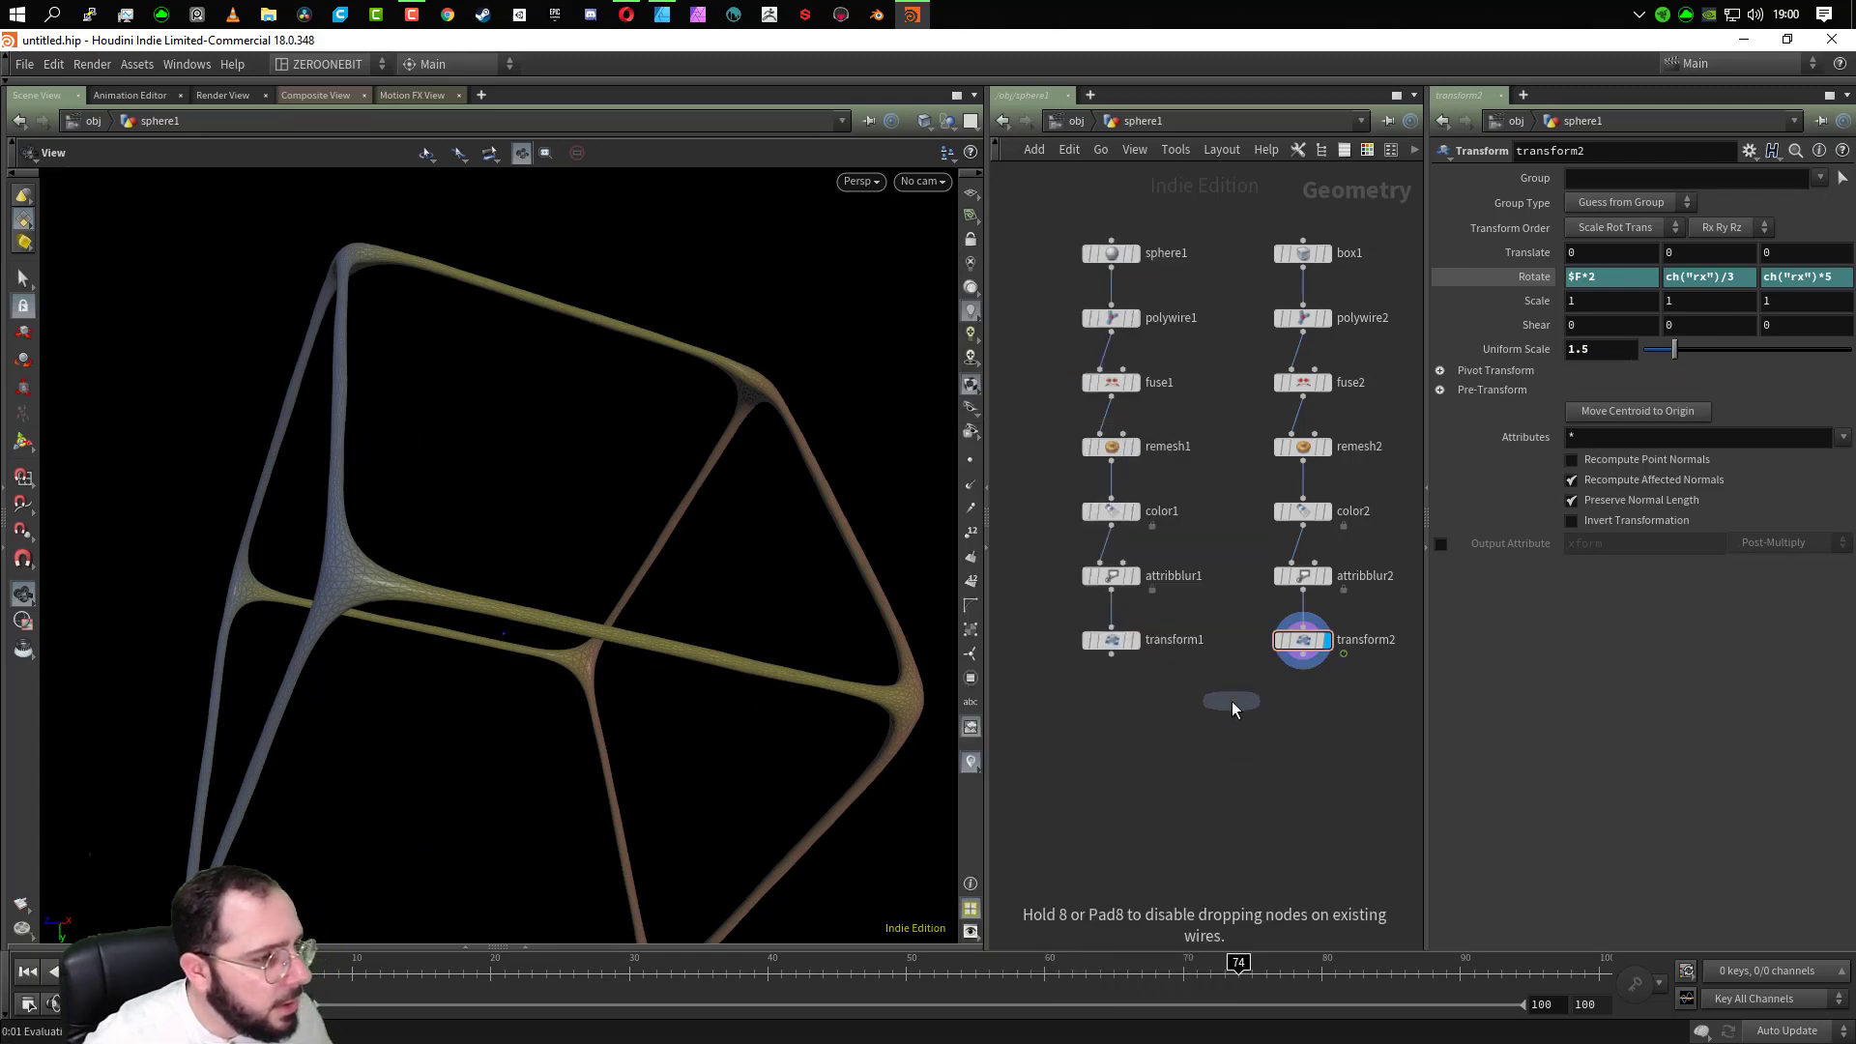
click(1228, 747)
drag(1040, 616, 1393, 661)
click(1112, 656)
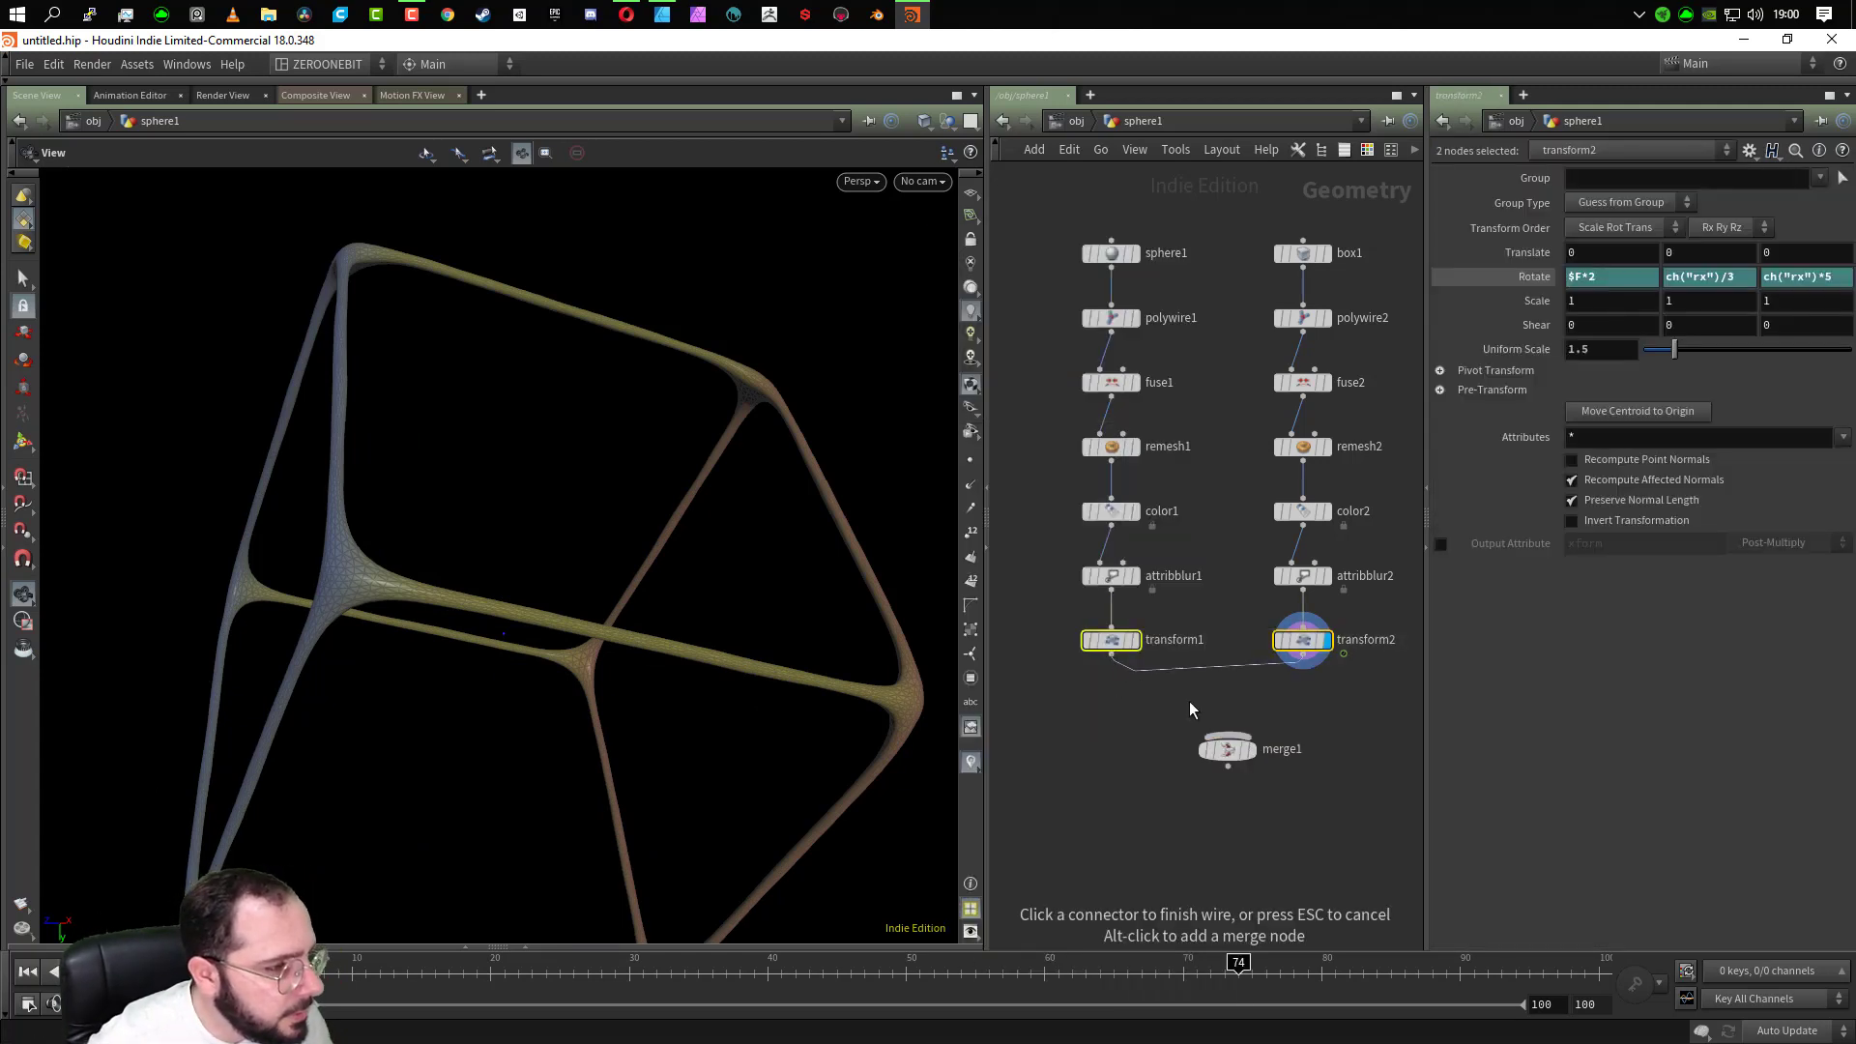
click(1228, 737)
click(1251, 751)
drag(675, 670, 576, 771)
right_drag(576, 771, 609, 738)
middle_drag(609, 738, 526, 599)
drag(526, 599, 720, 625)
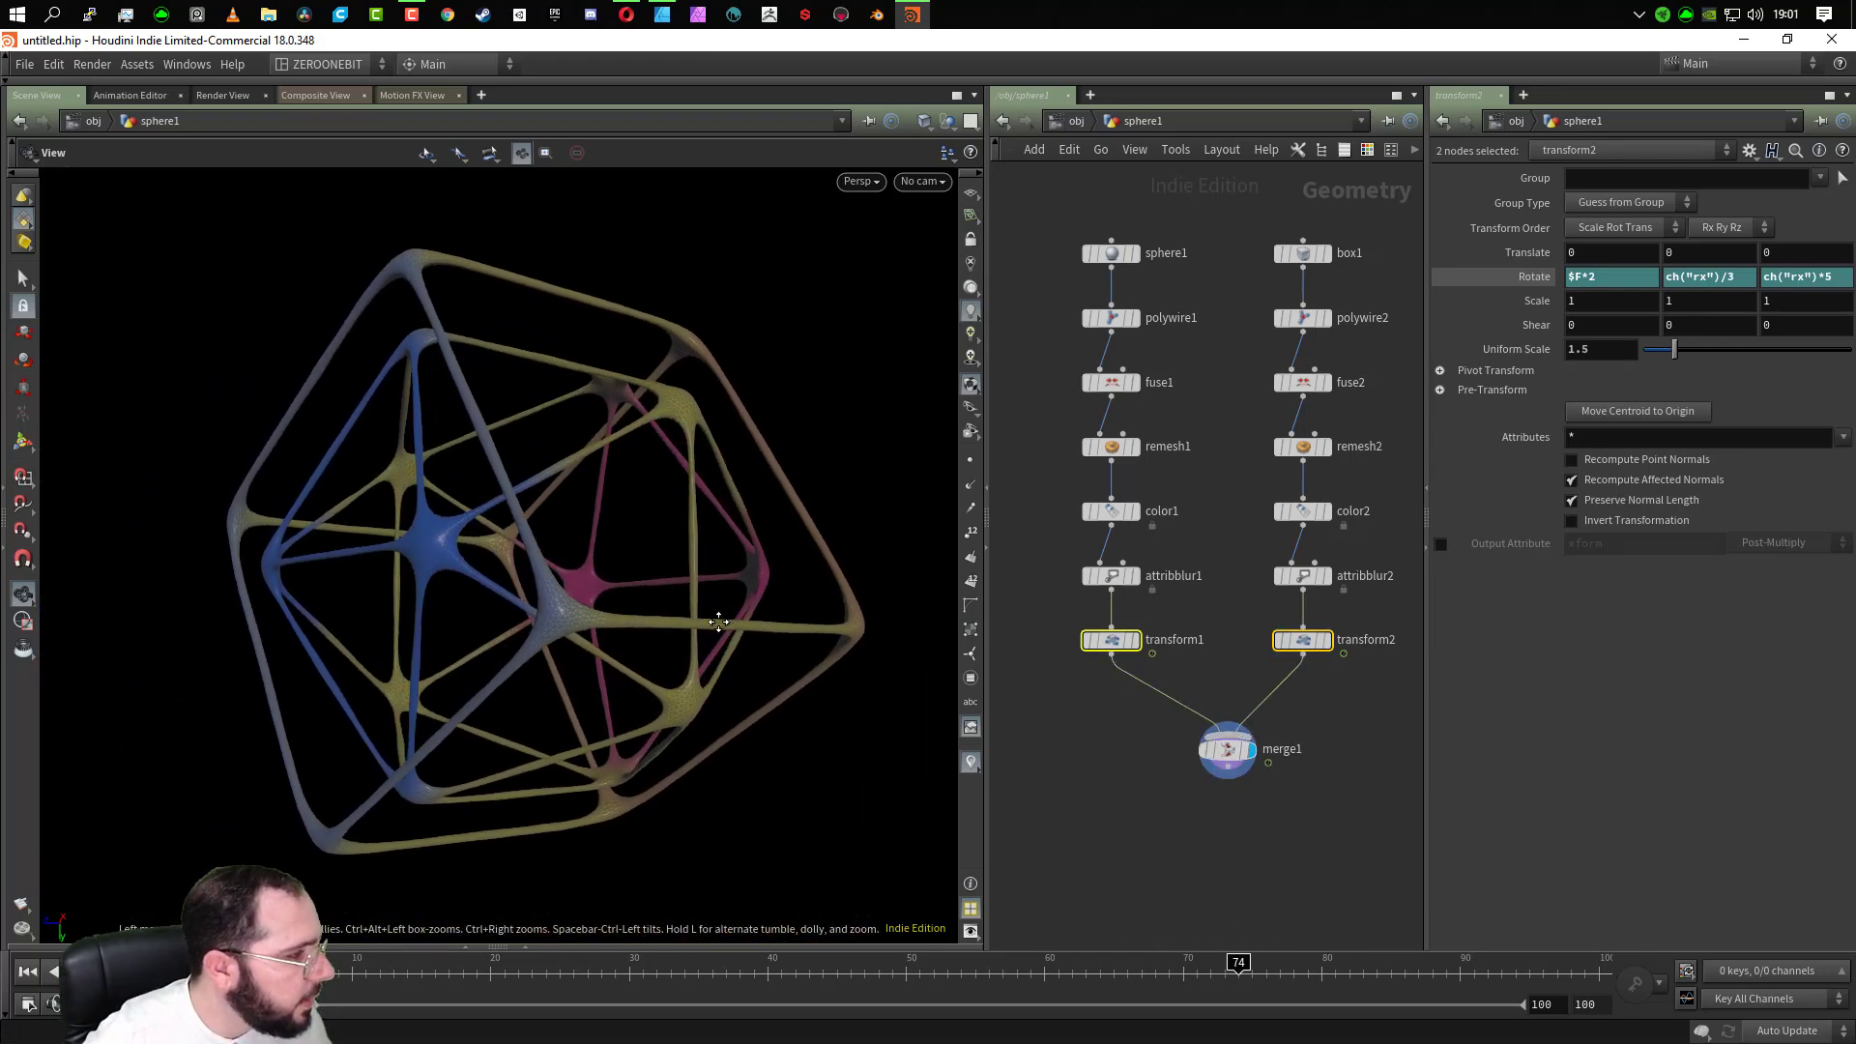
Set the uniform scale to 1.75 on transform2 and 0.75 on transform1, and move the Merge node closer to them
click(1302, 640)
double_click(1609, 351)
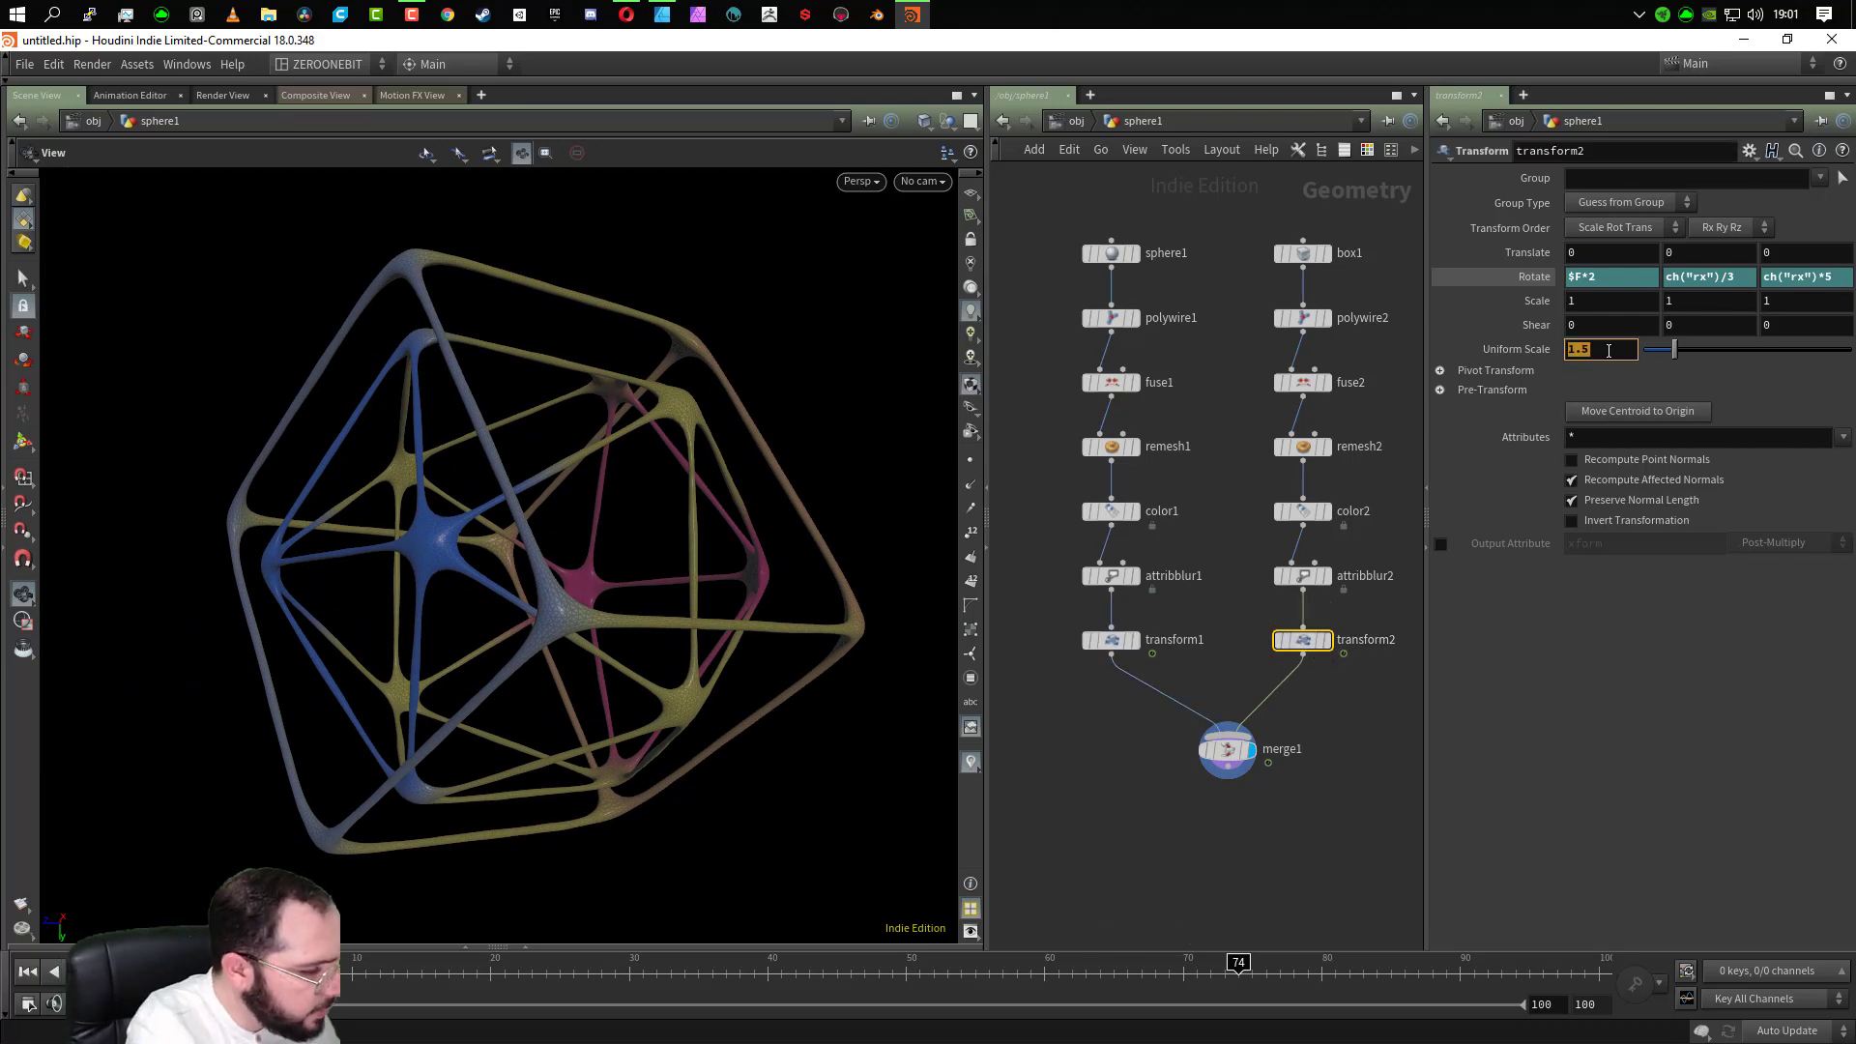
key(Return)
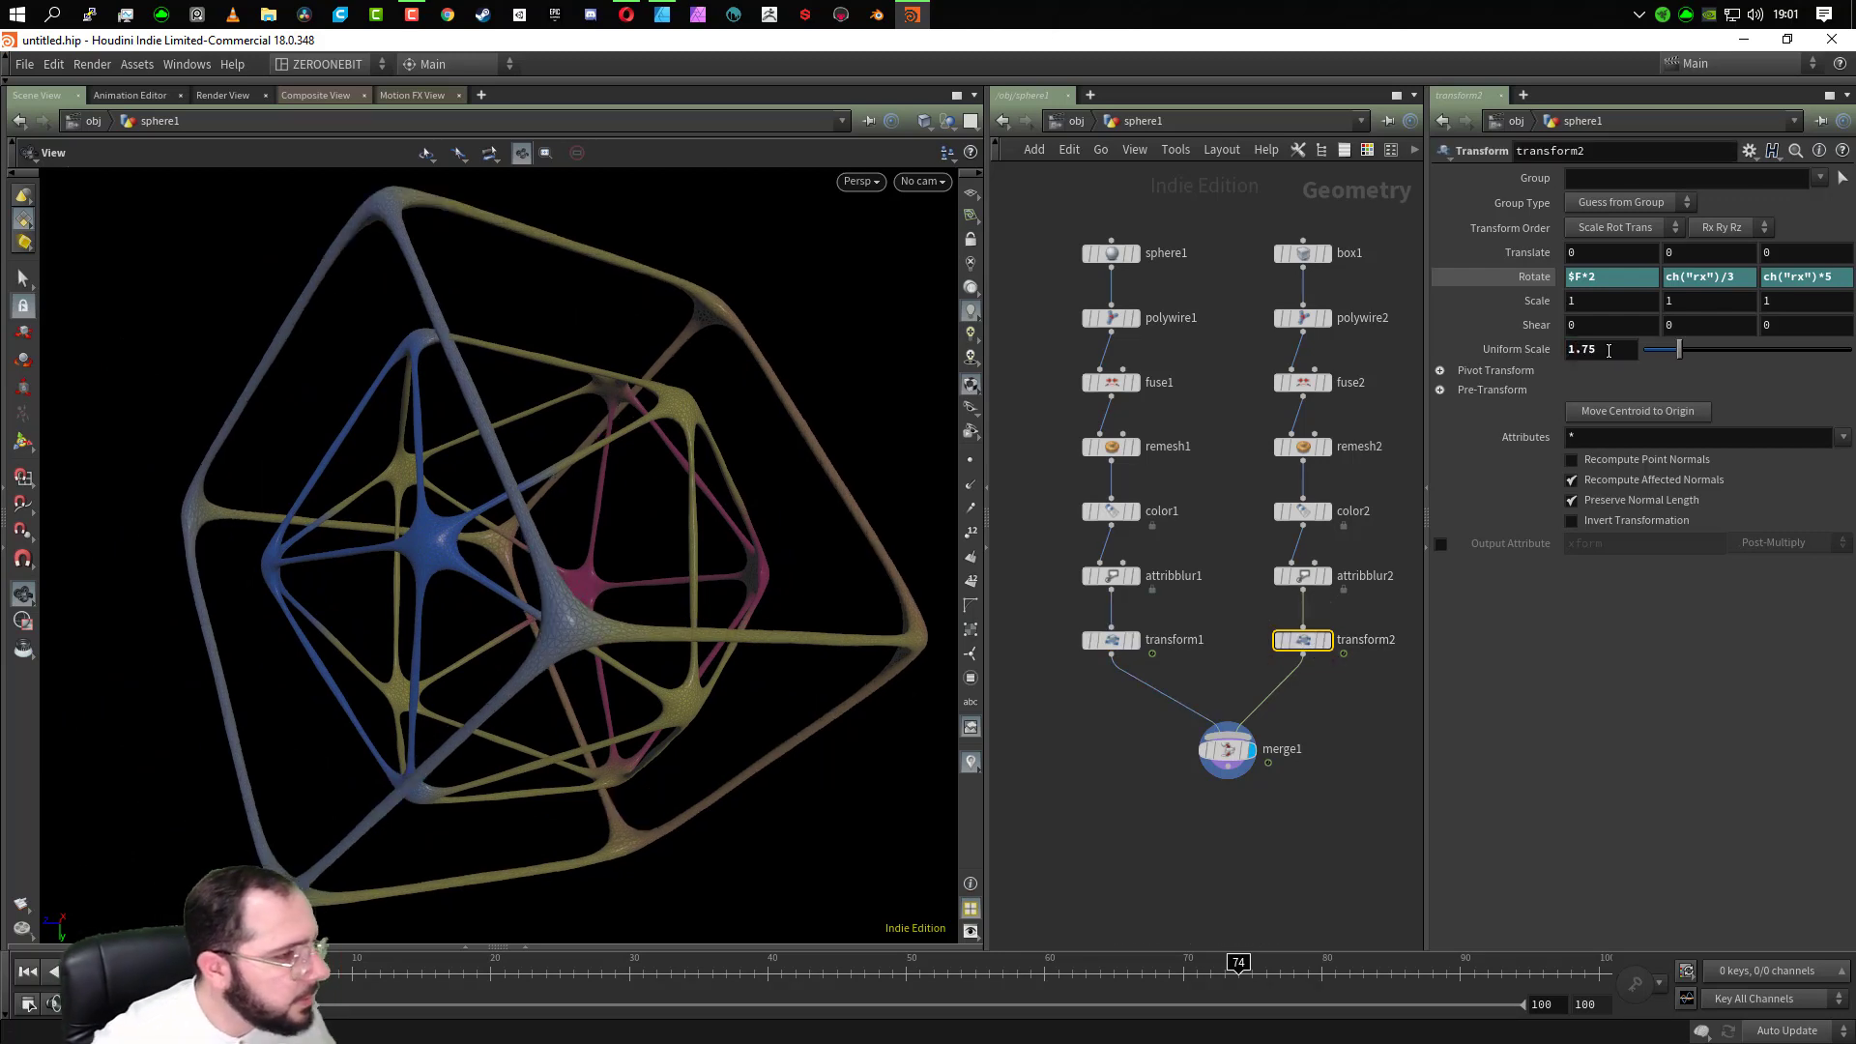
click(1111, 640)
double_click(1600, 348)
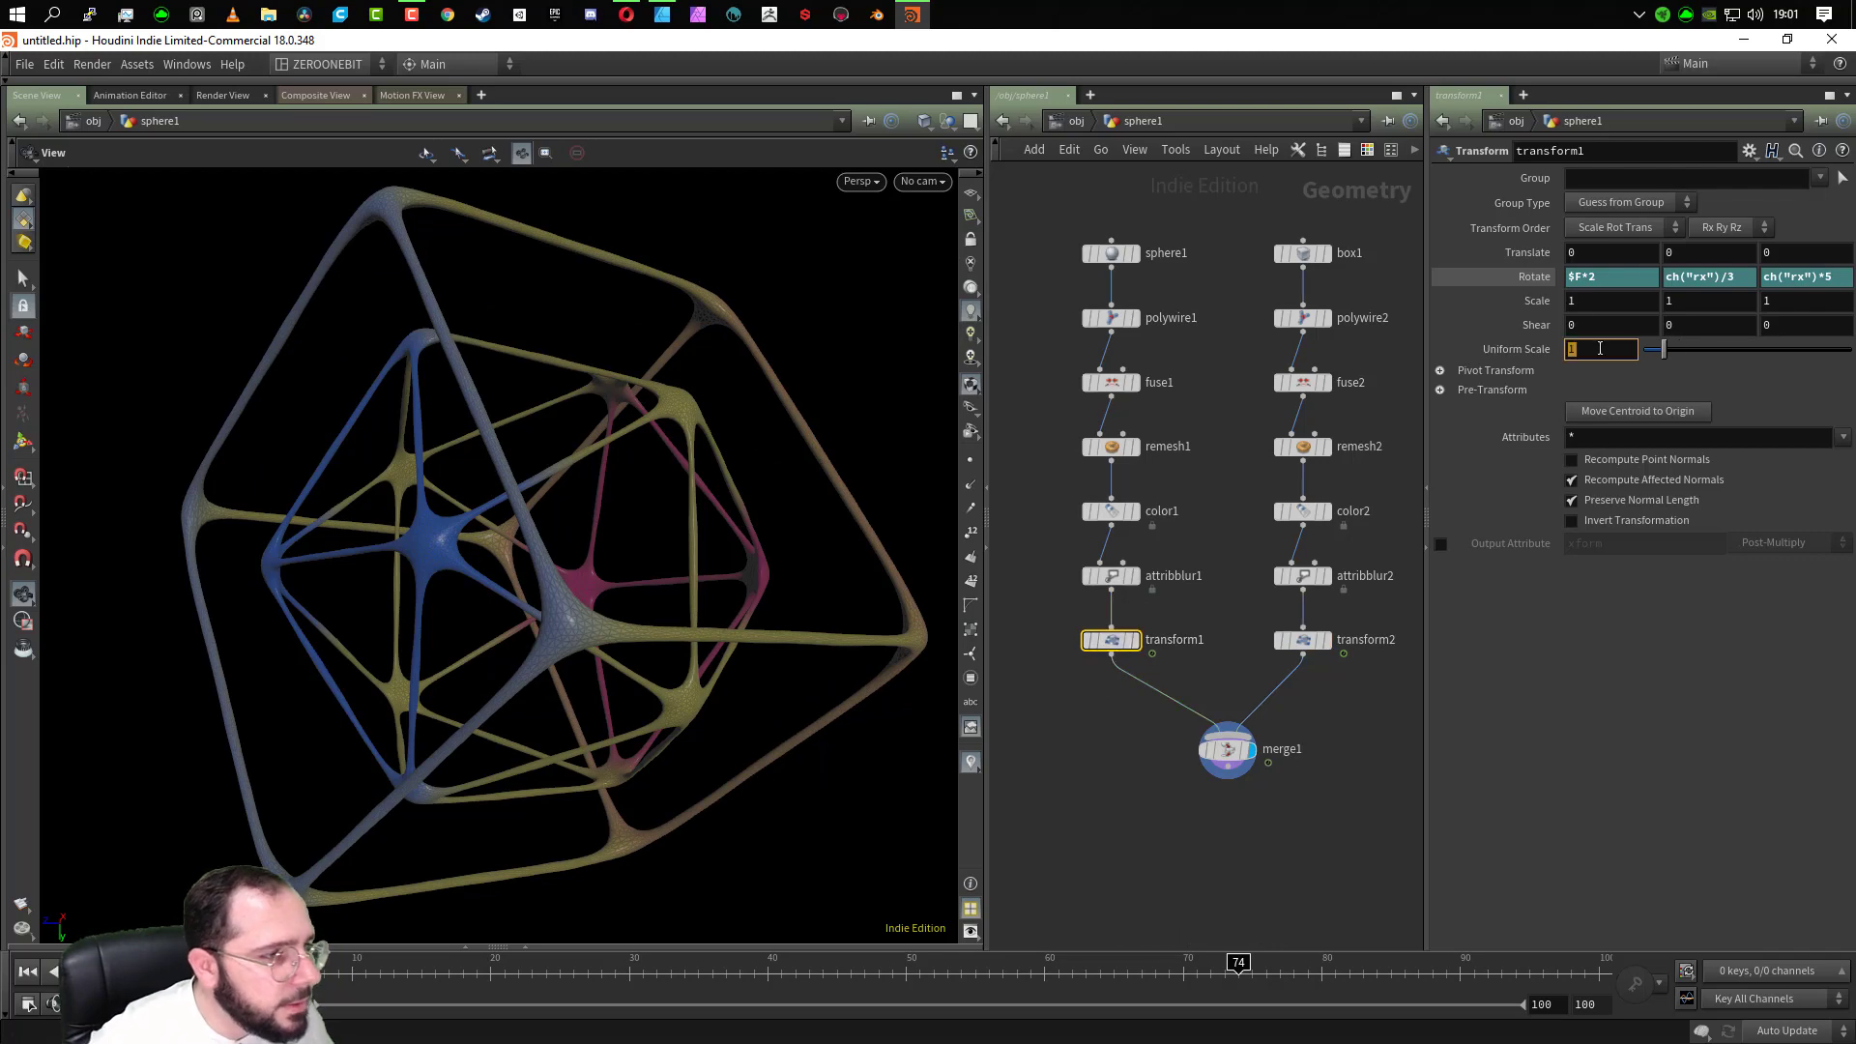
text(0.75)
key(Return)
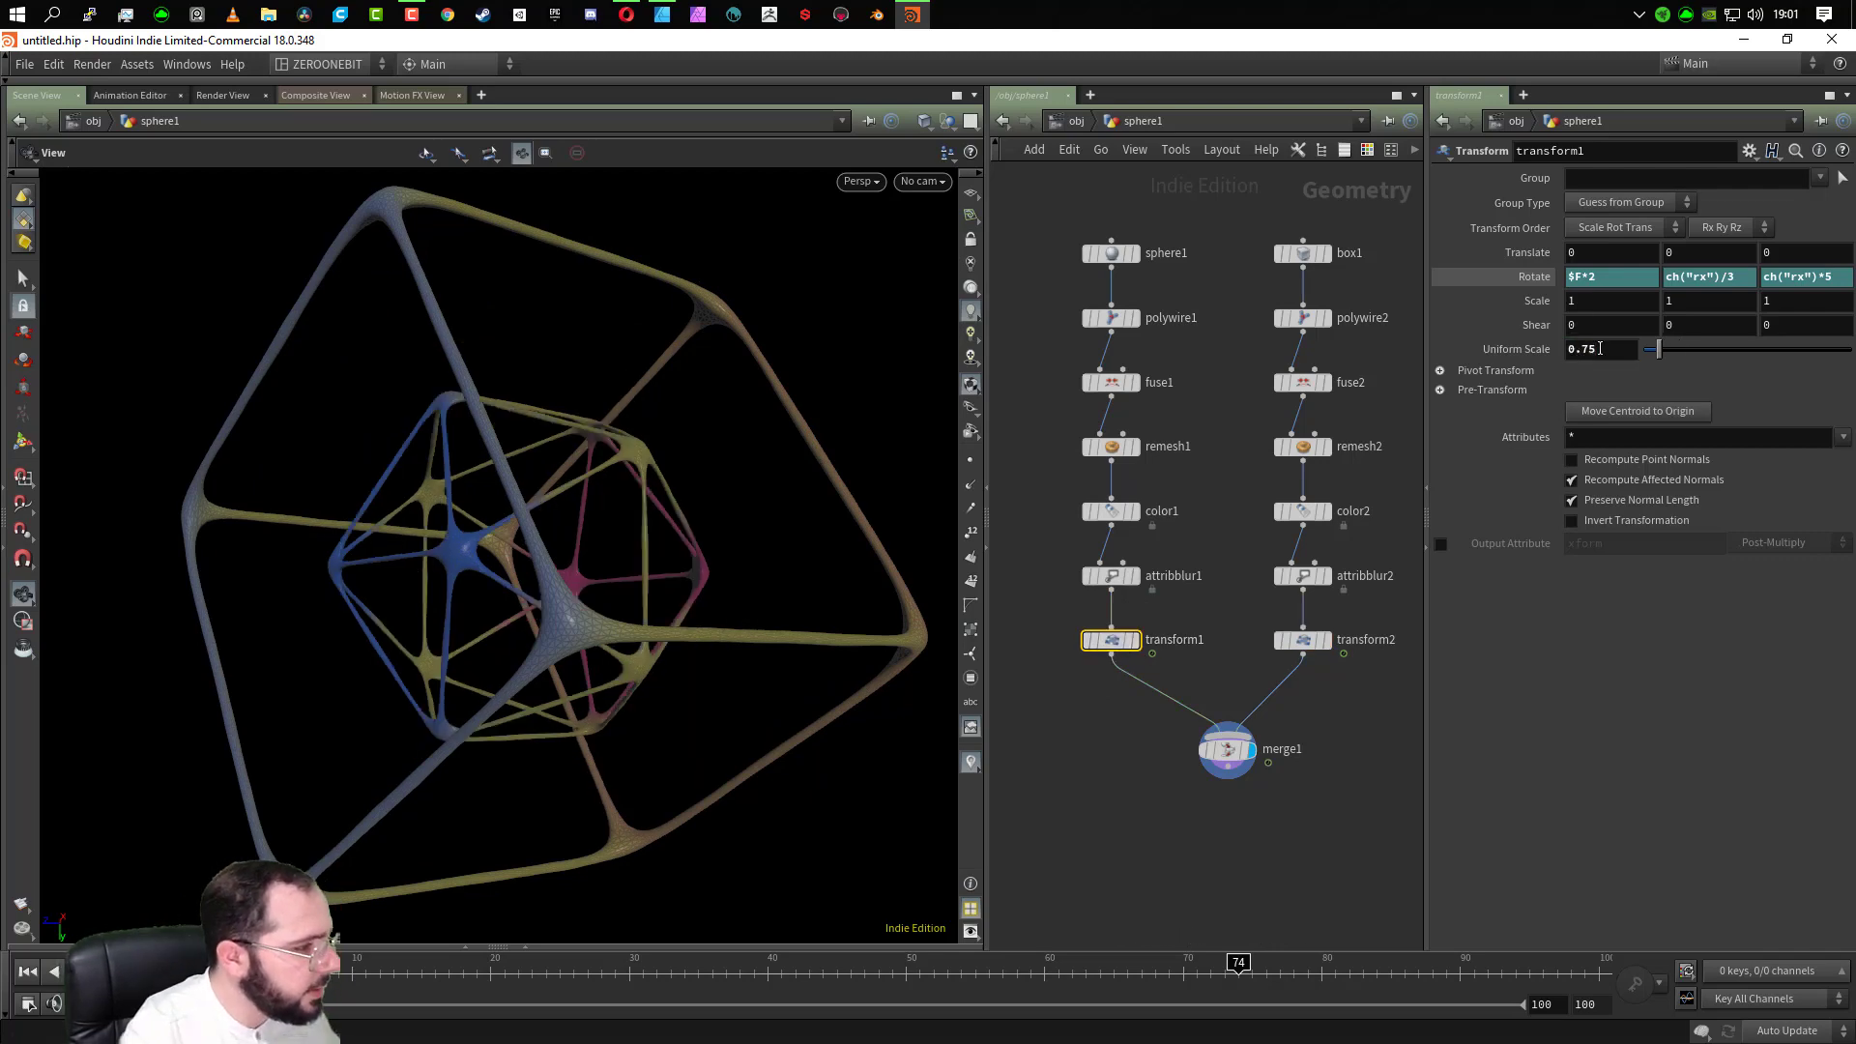
drag(663, 697, 601, 723)
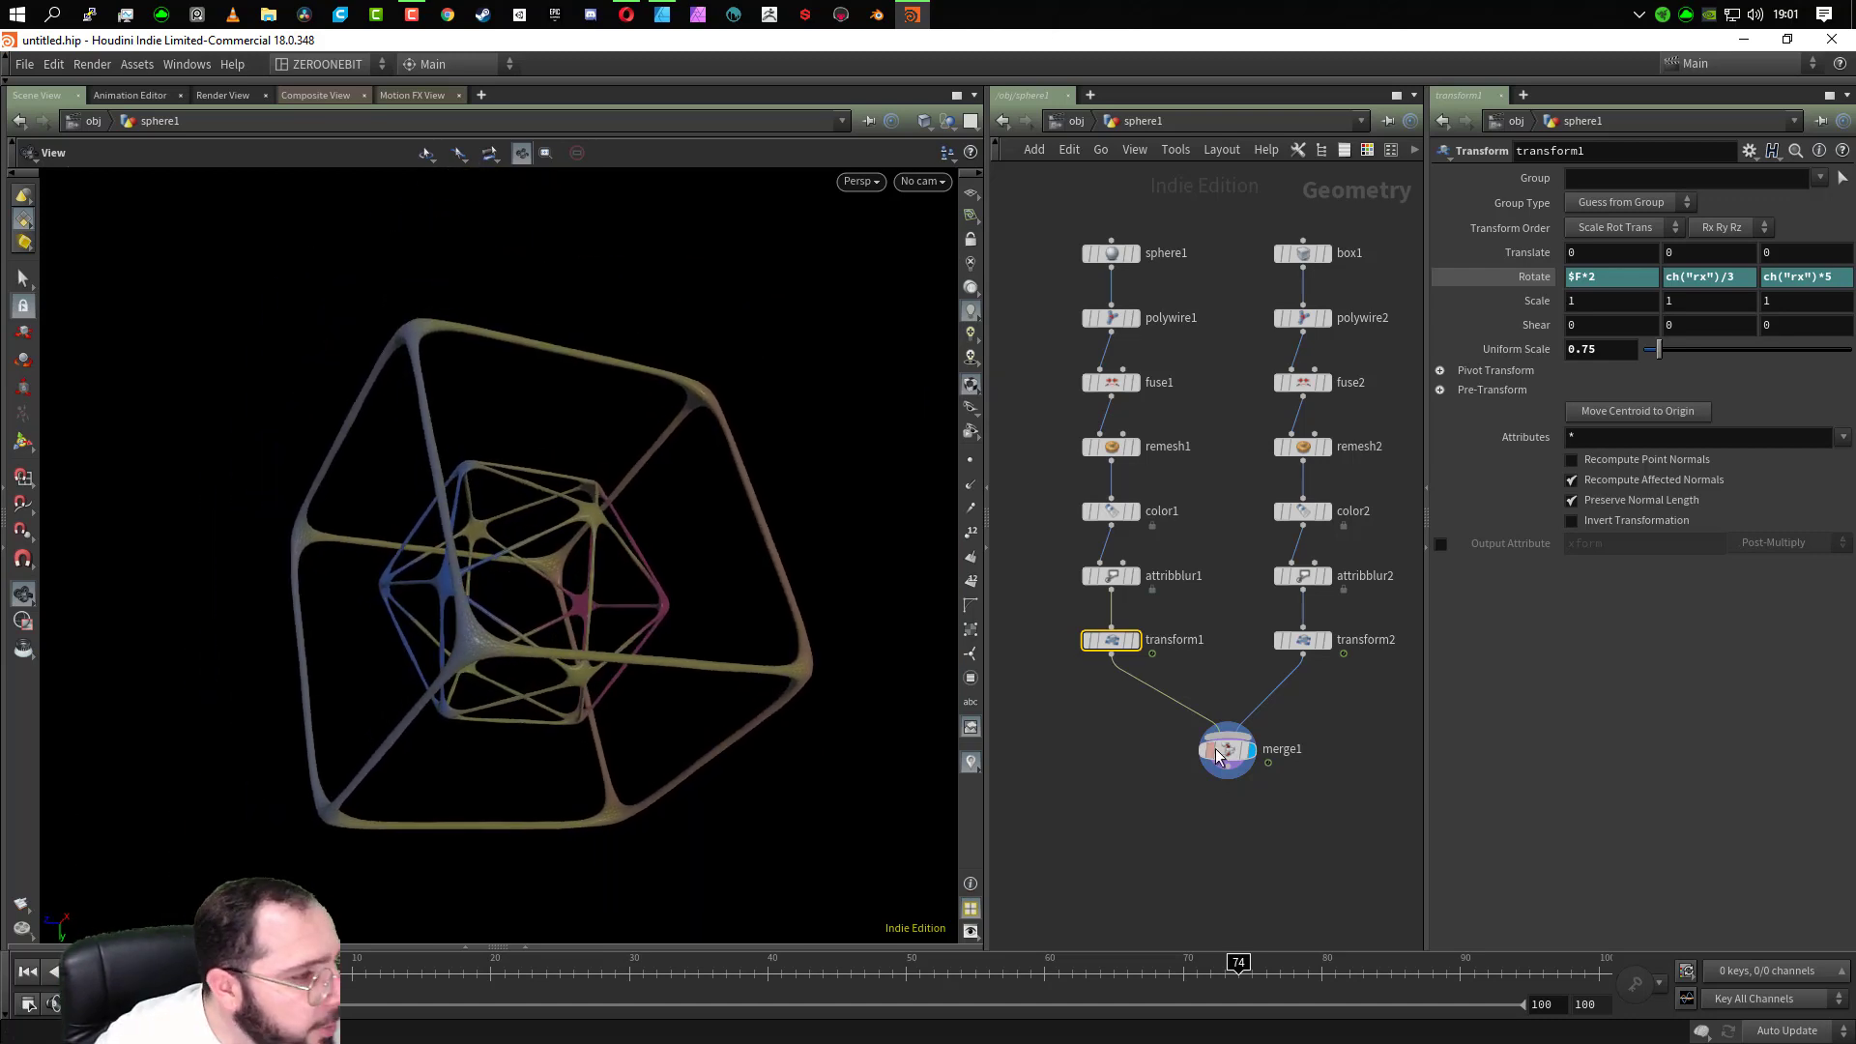
drag(1223, 757, 1223, 711)
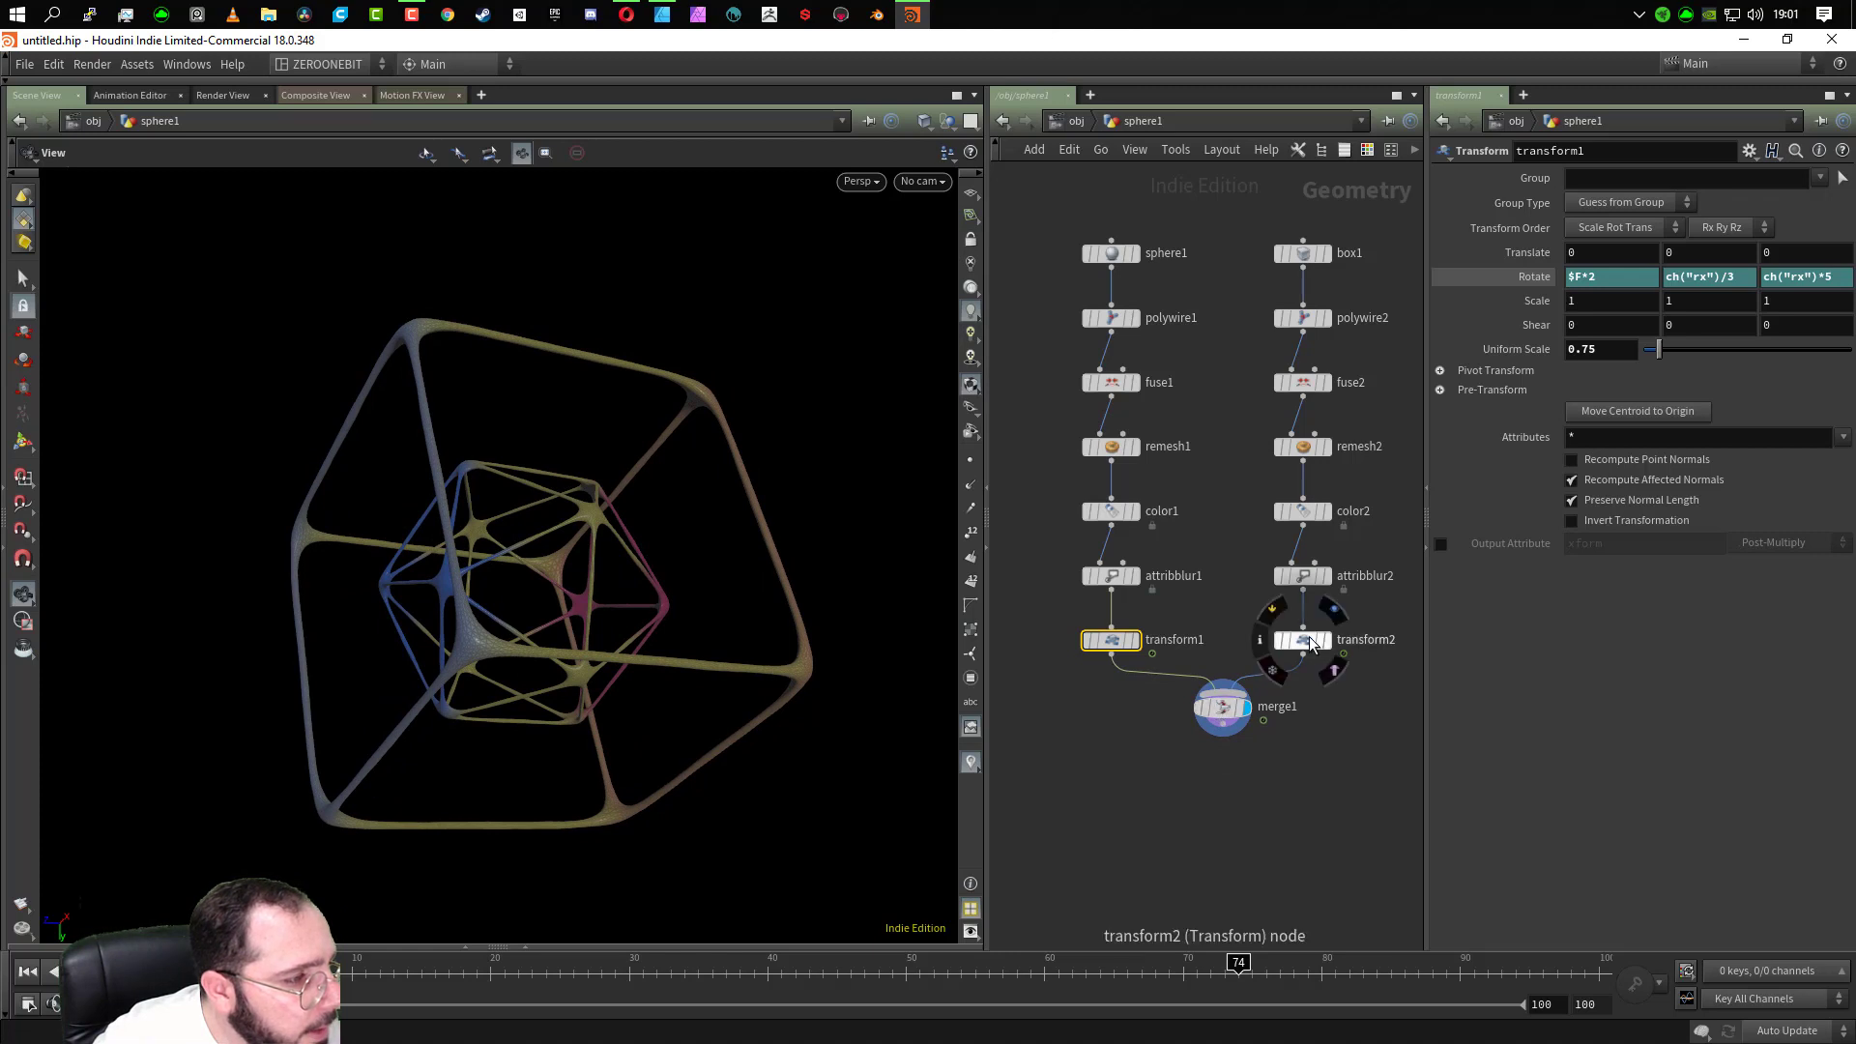
Change the X rotation expression of transform2 to $F
click(1321, 649)
click(1538, 278)
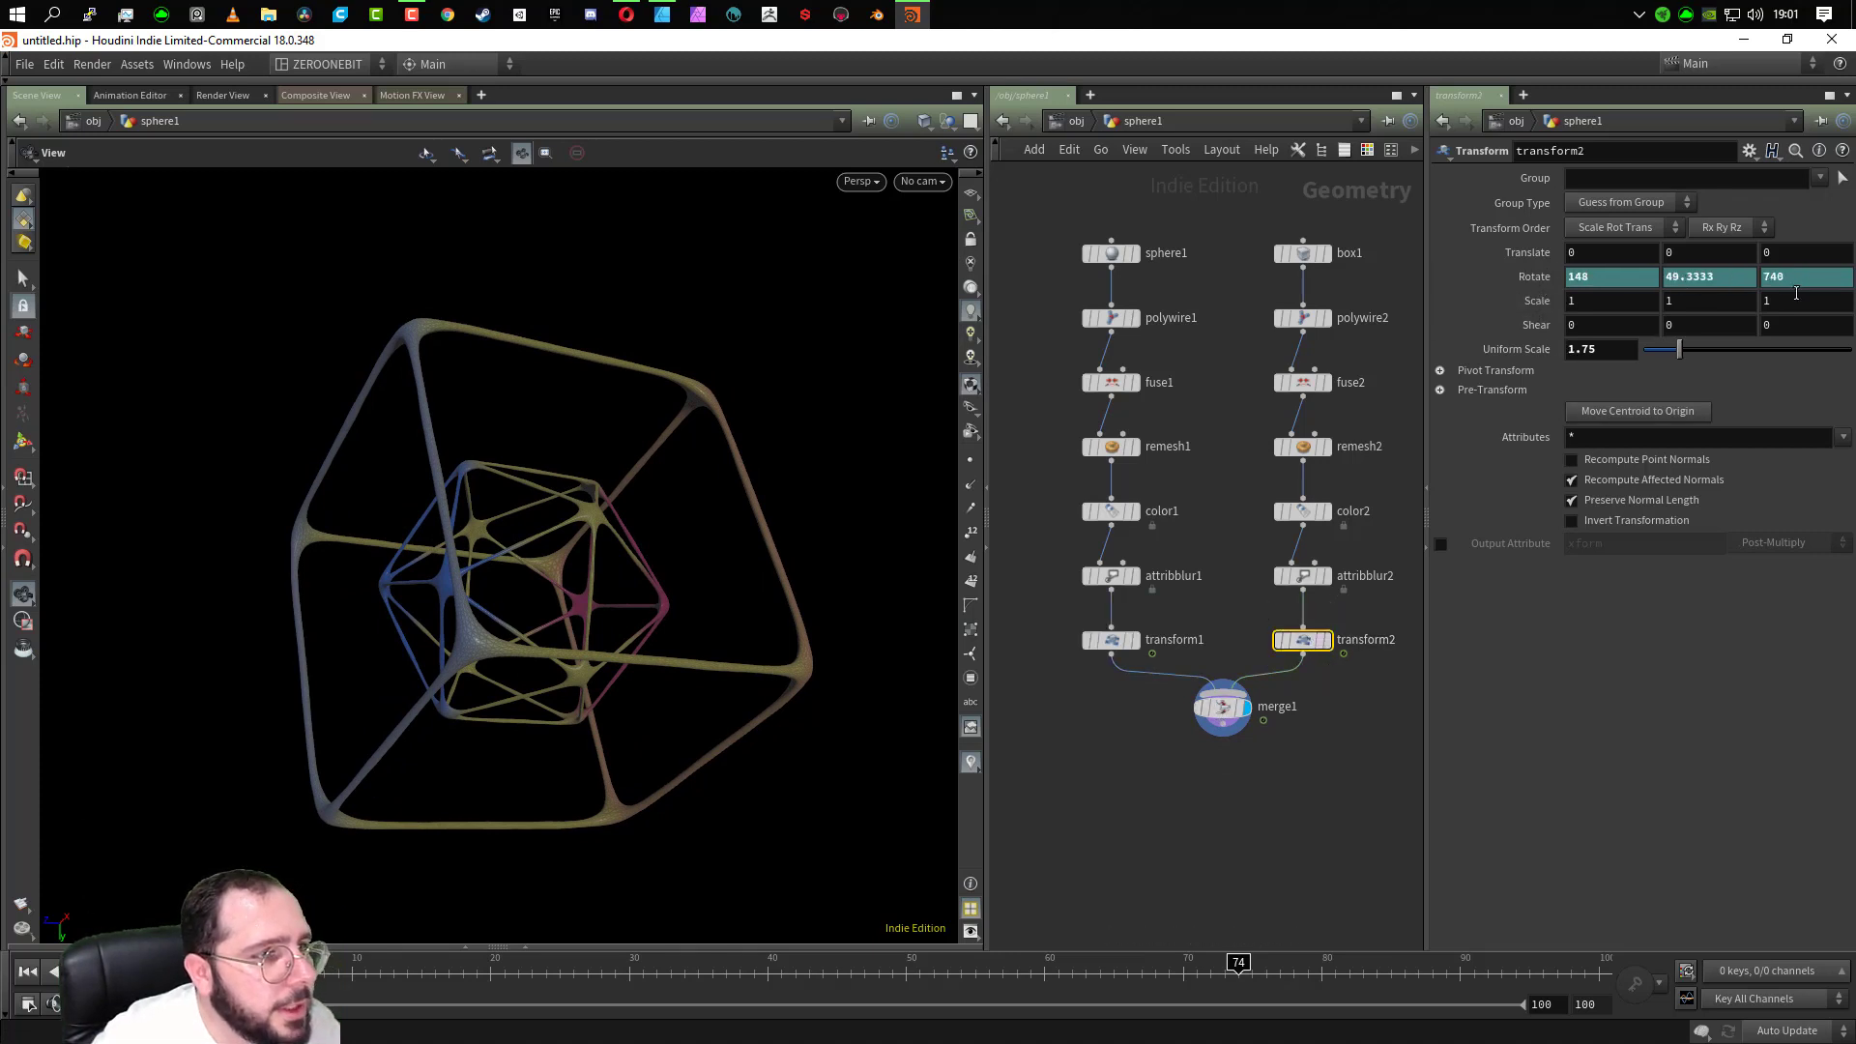
click(1624, 281)
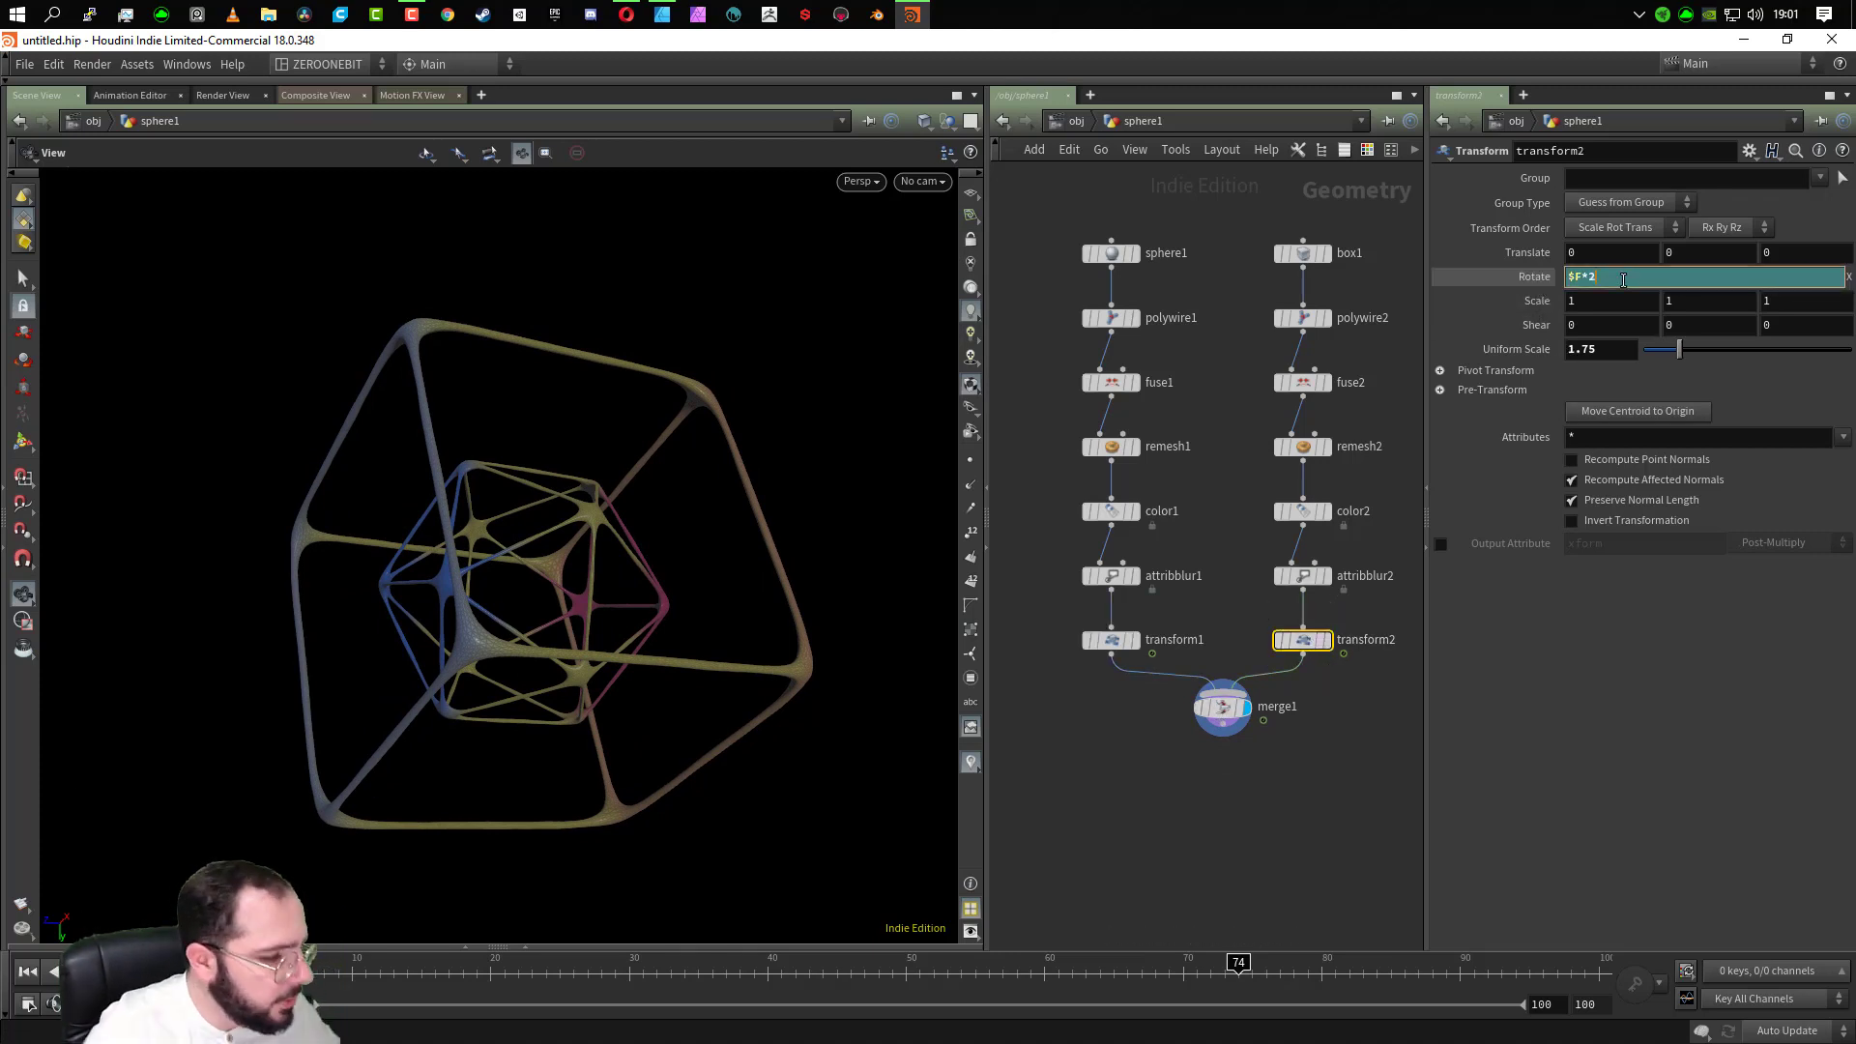
key(BackSpace)
key(BackSpace)
key(Return)
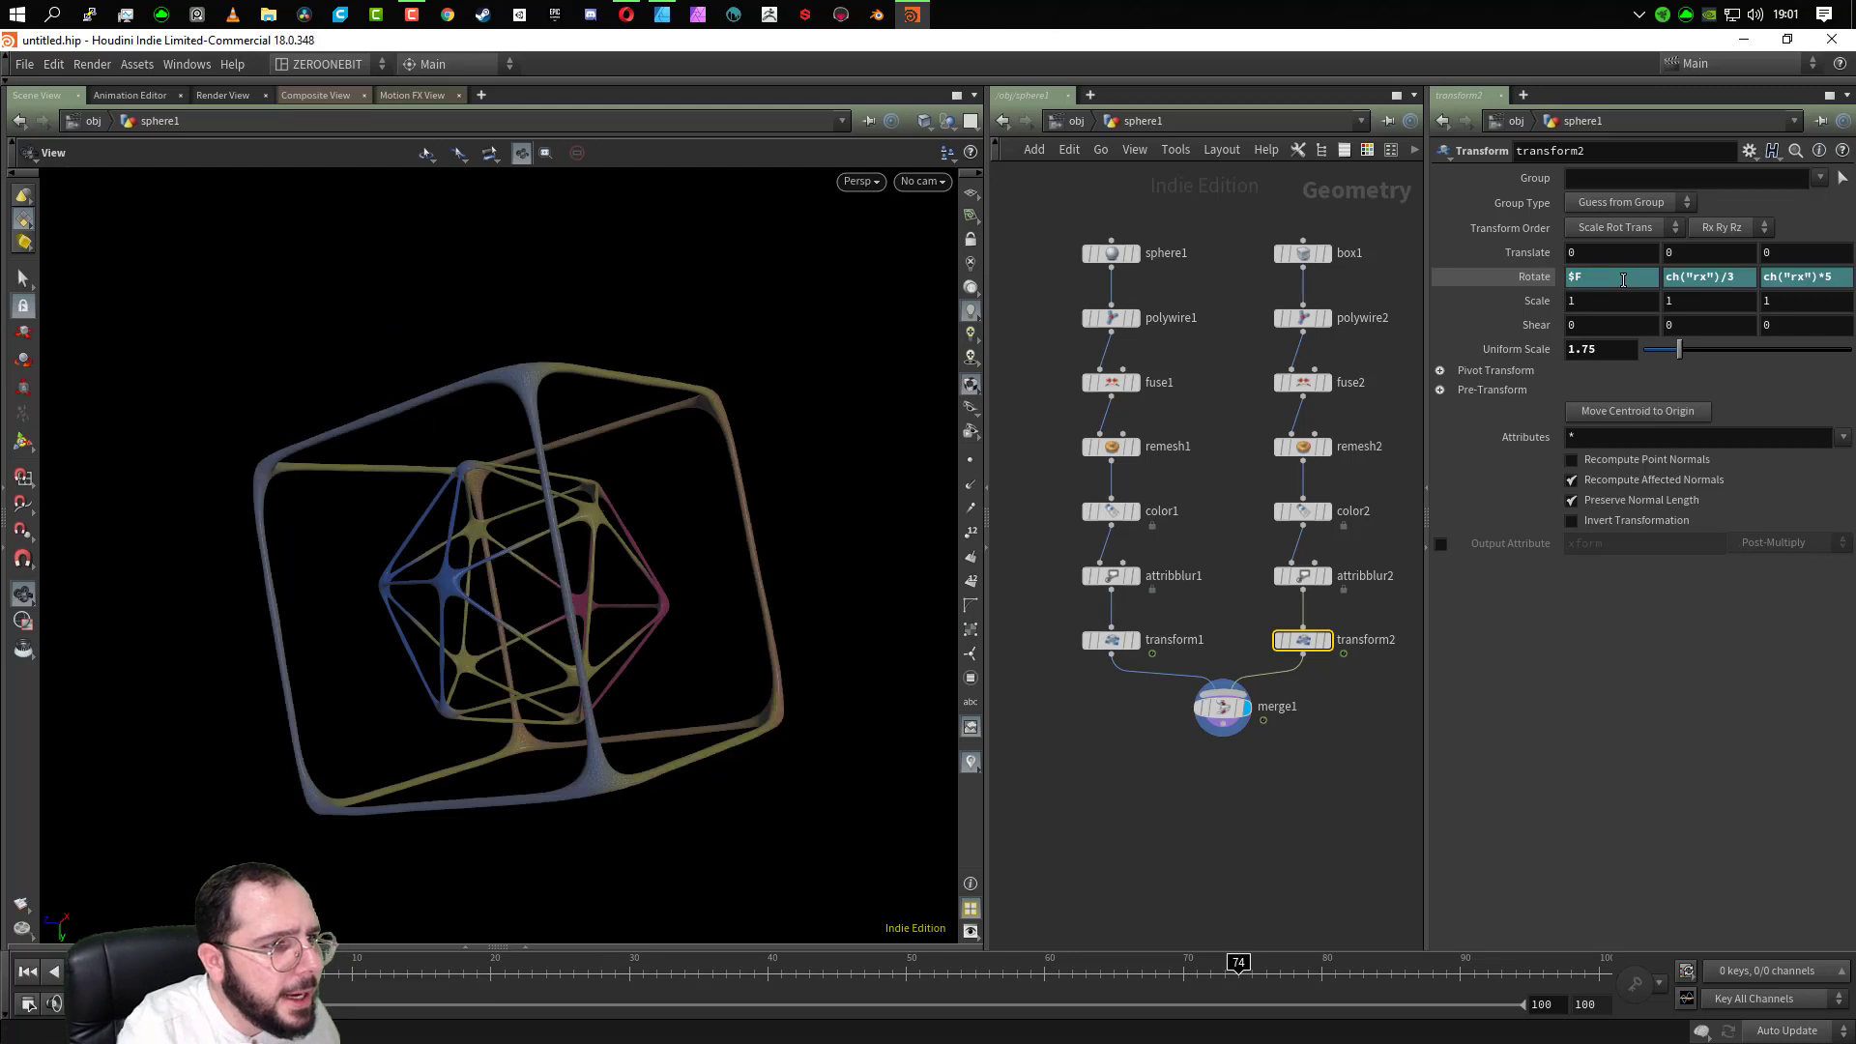
Set transform2's Y rotation expression to ch("rx")*2 and its Z rotation expression to ch("rx")/2
click(1751, 279)
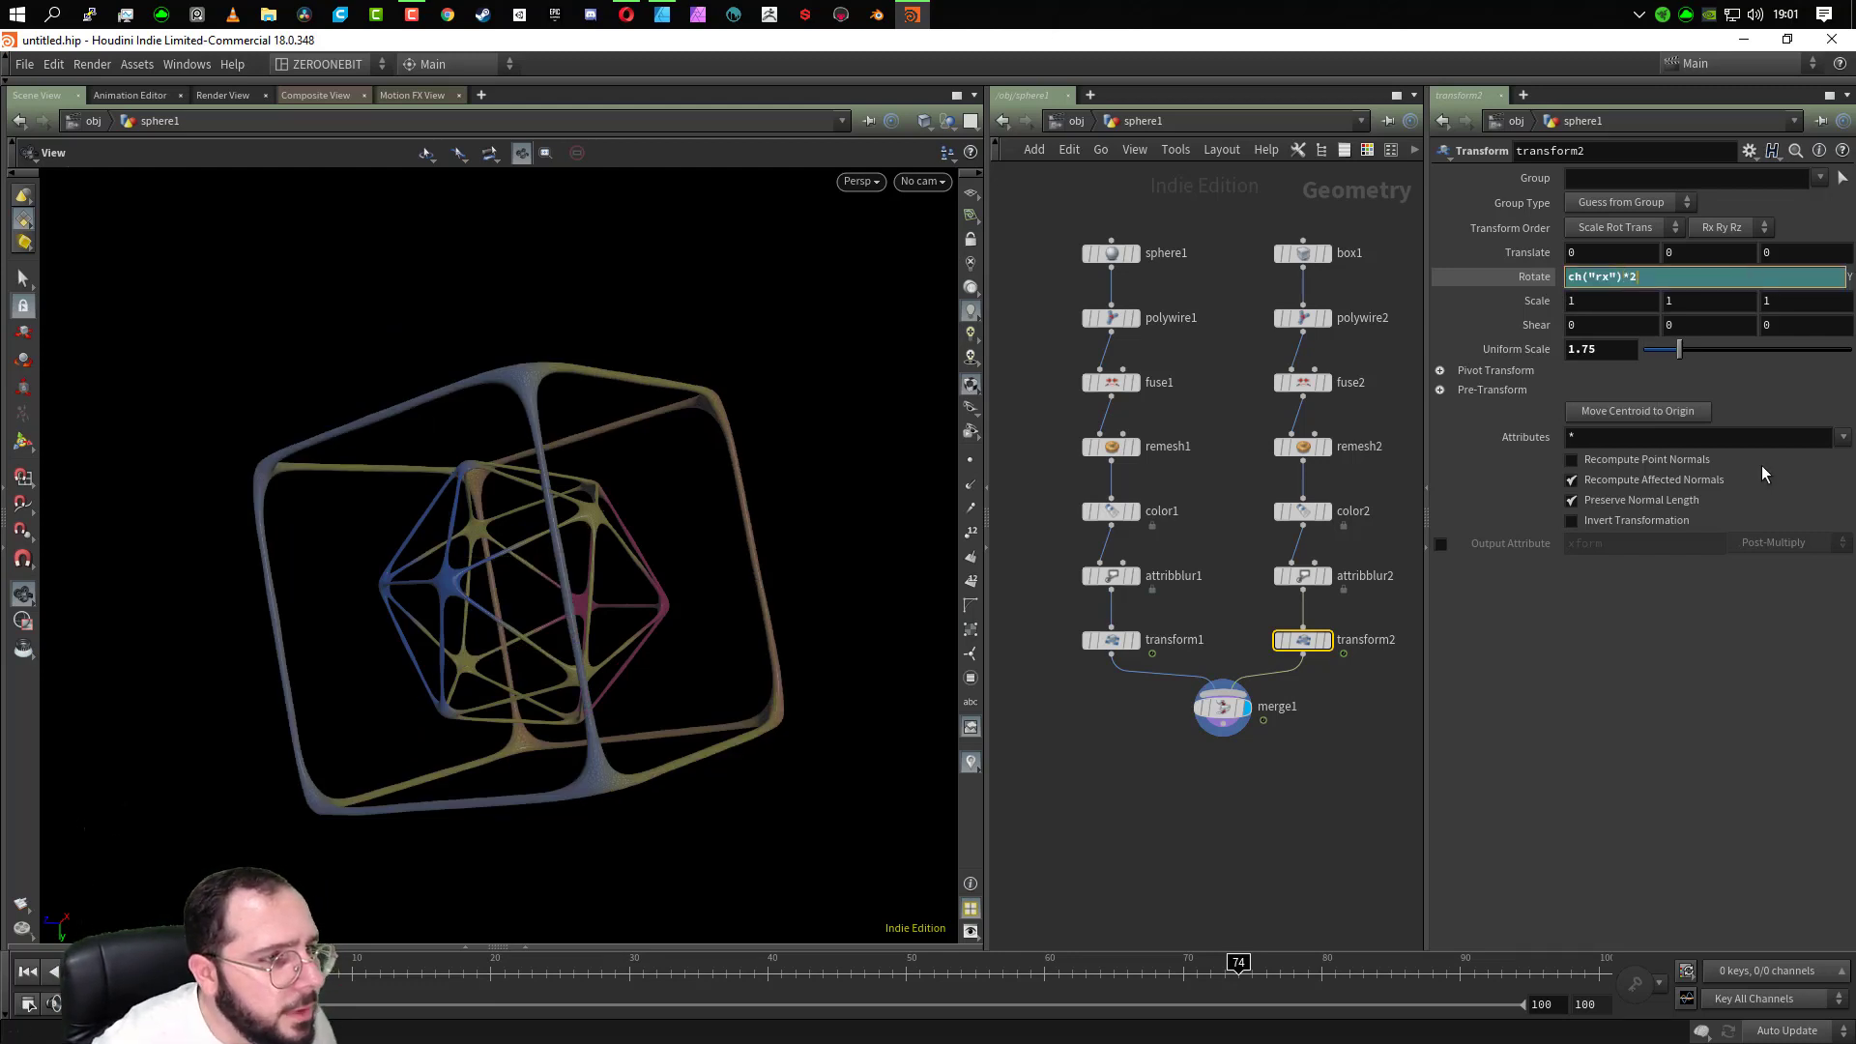
key(BackSpace)
text(5)
key(Return)
click(1831, 280)
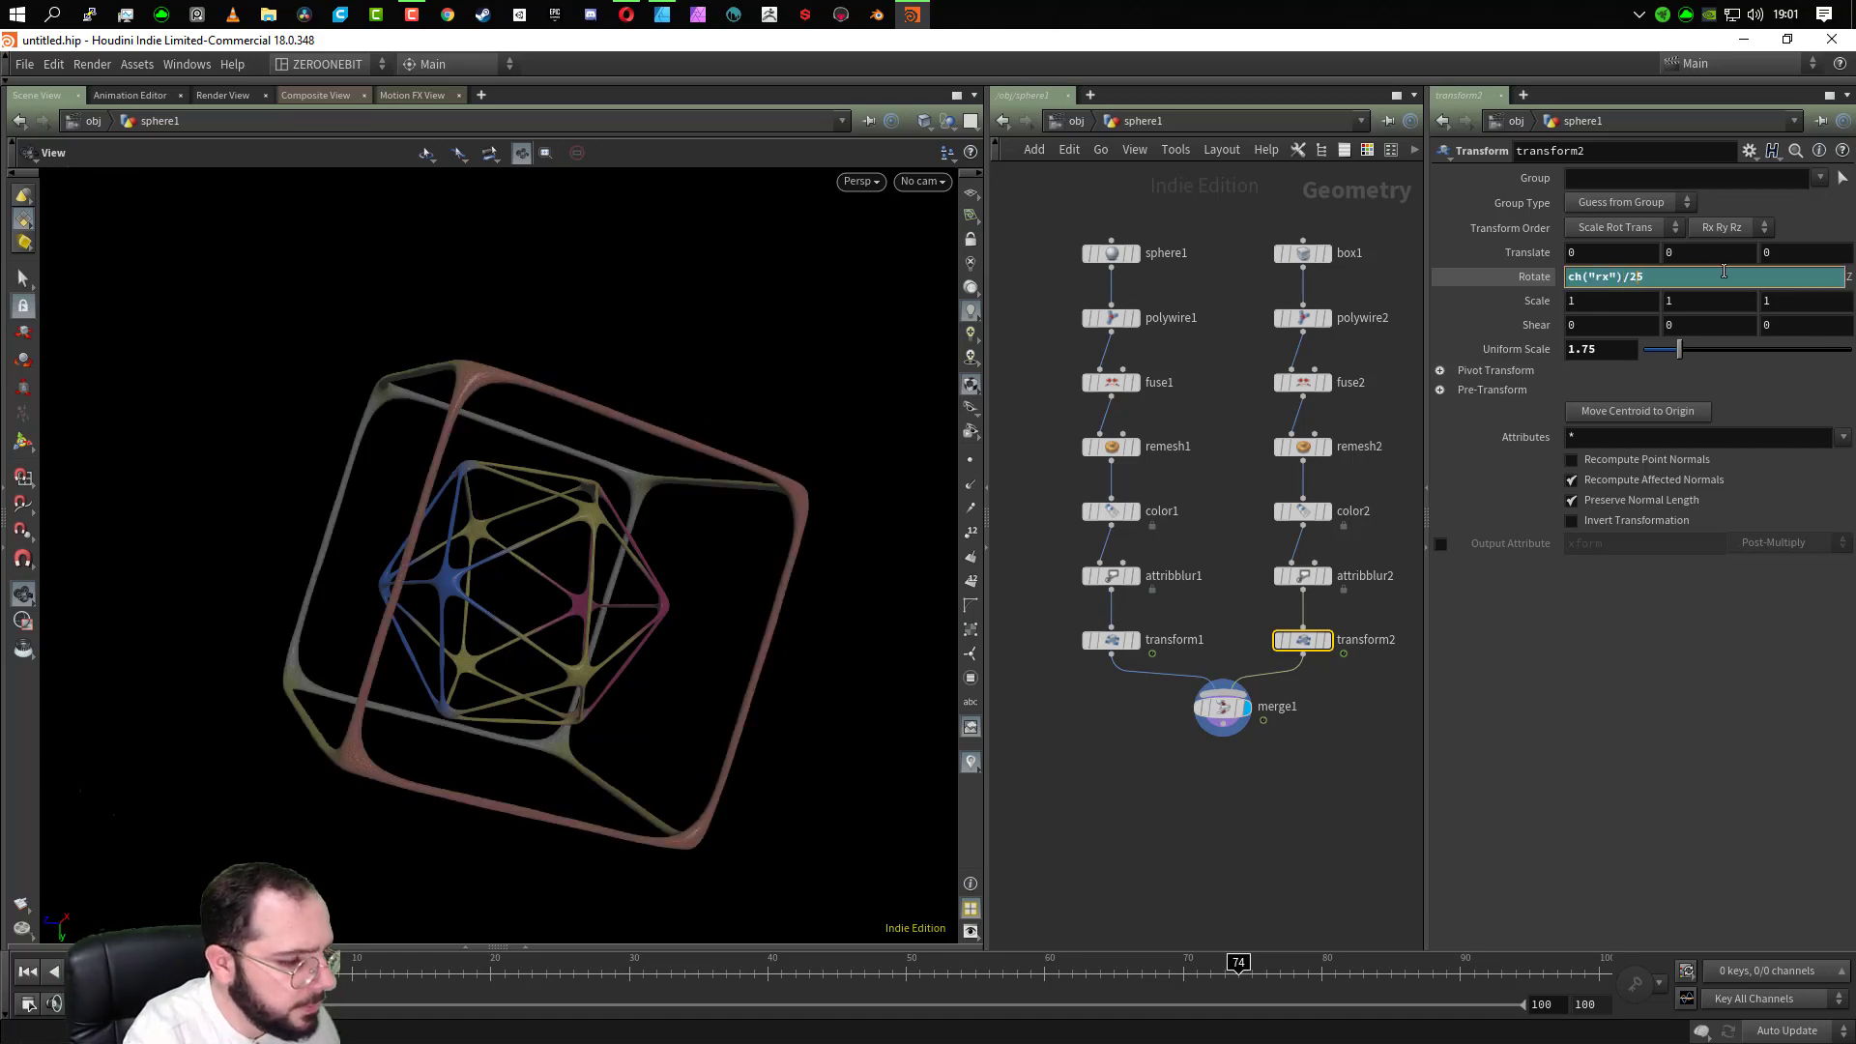
key(Return)
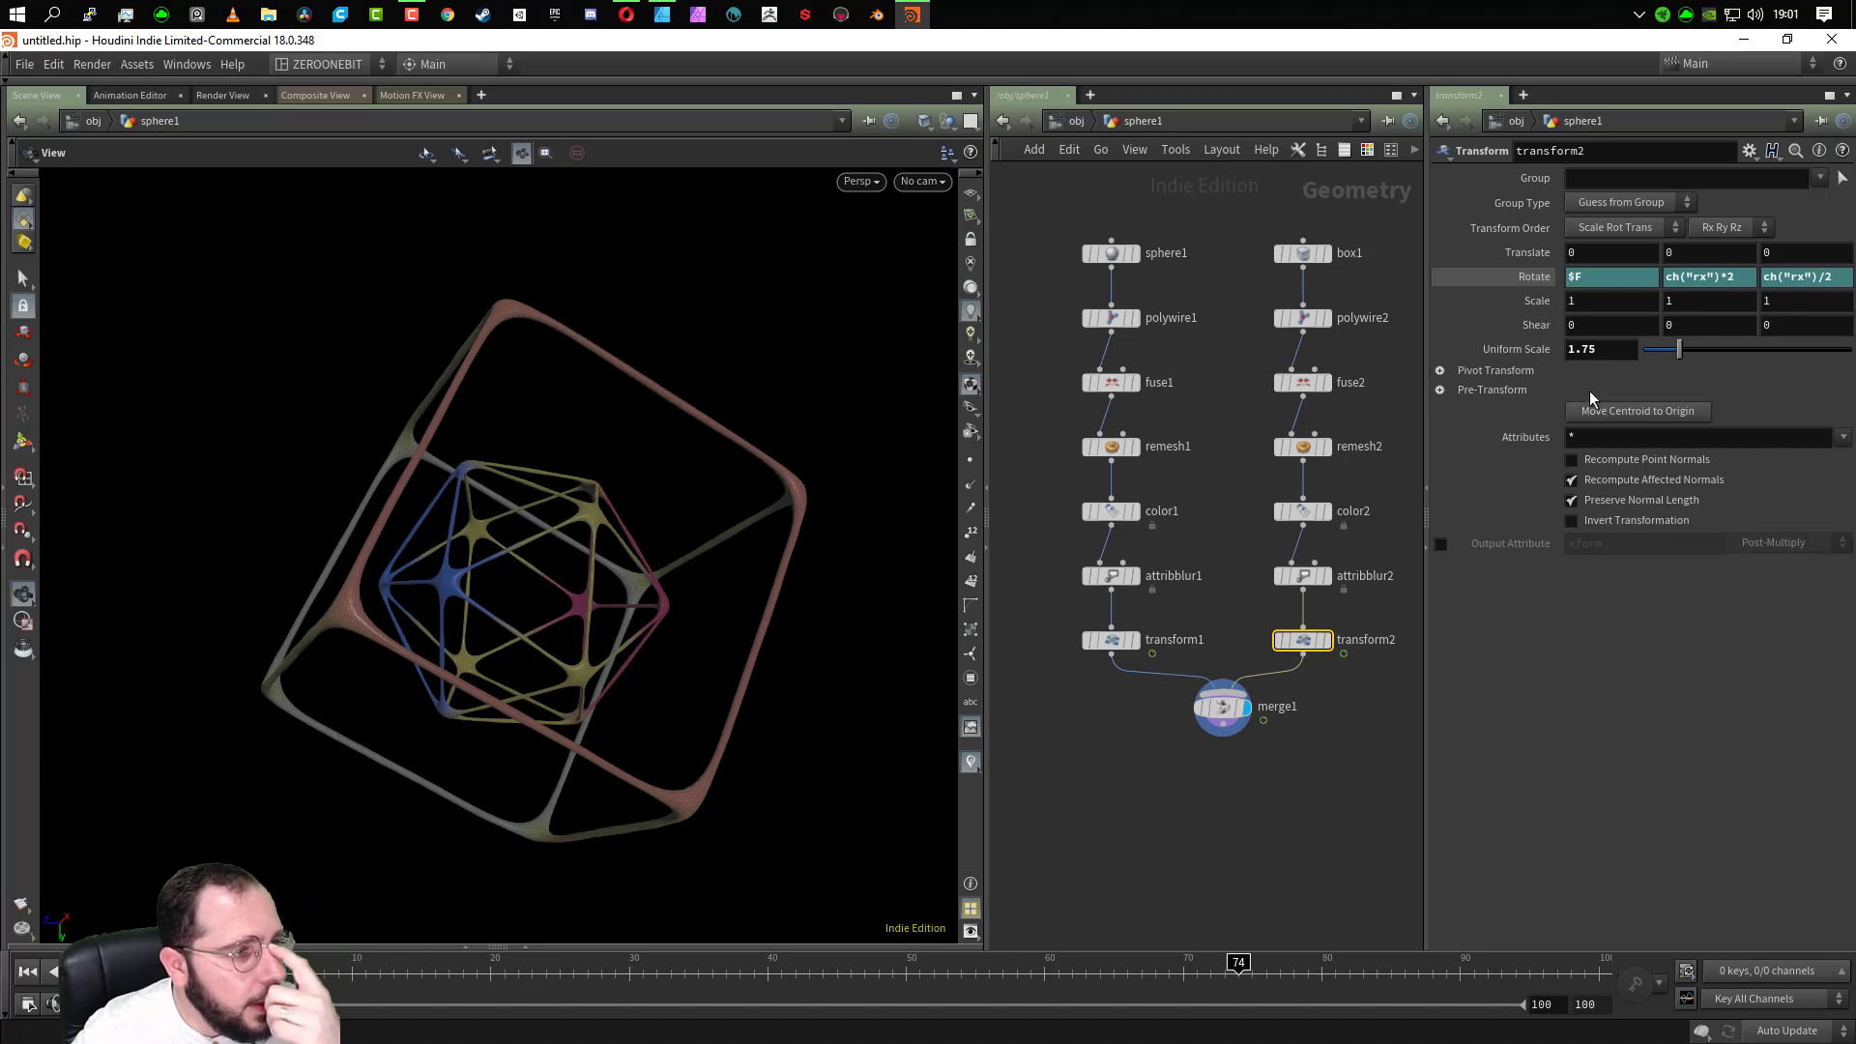
Negate transform2's X rotation expression to reverse the box's spin, and play the animation from the first frame
click(1570, 278)
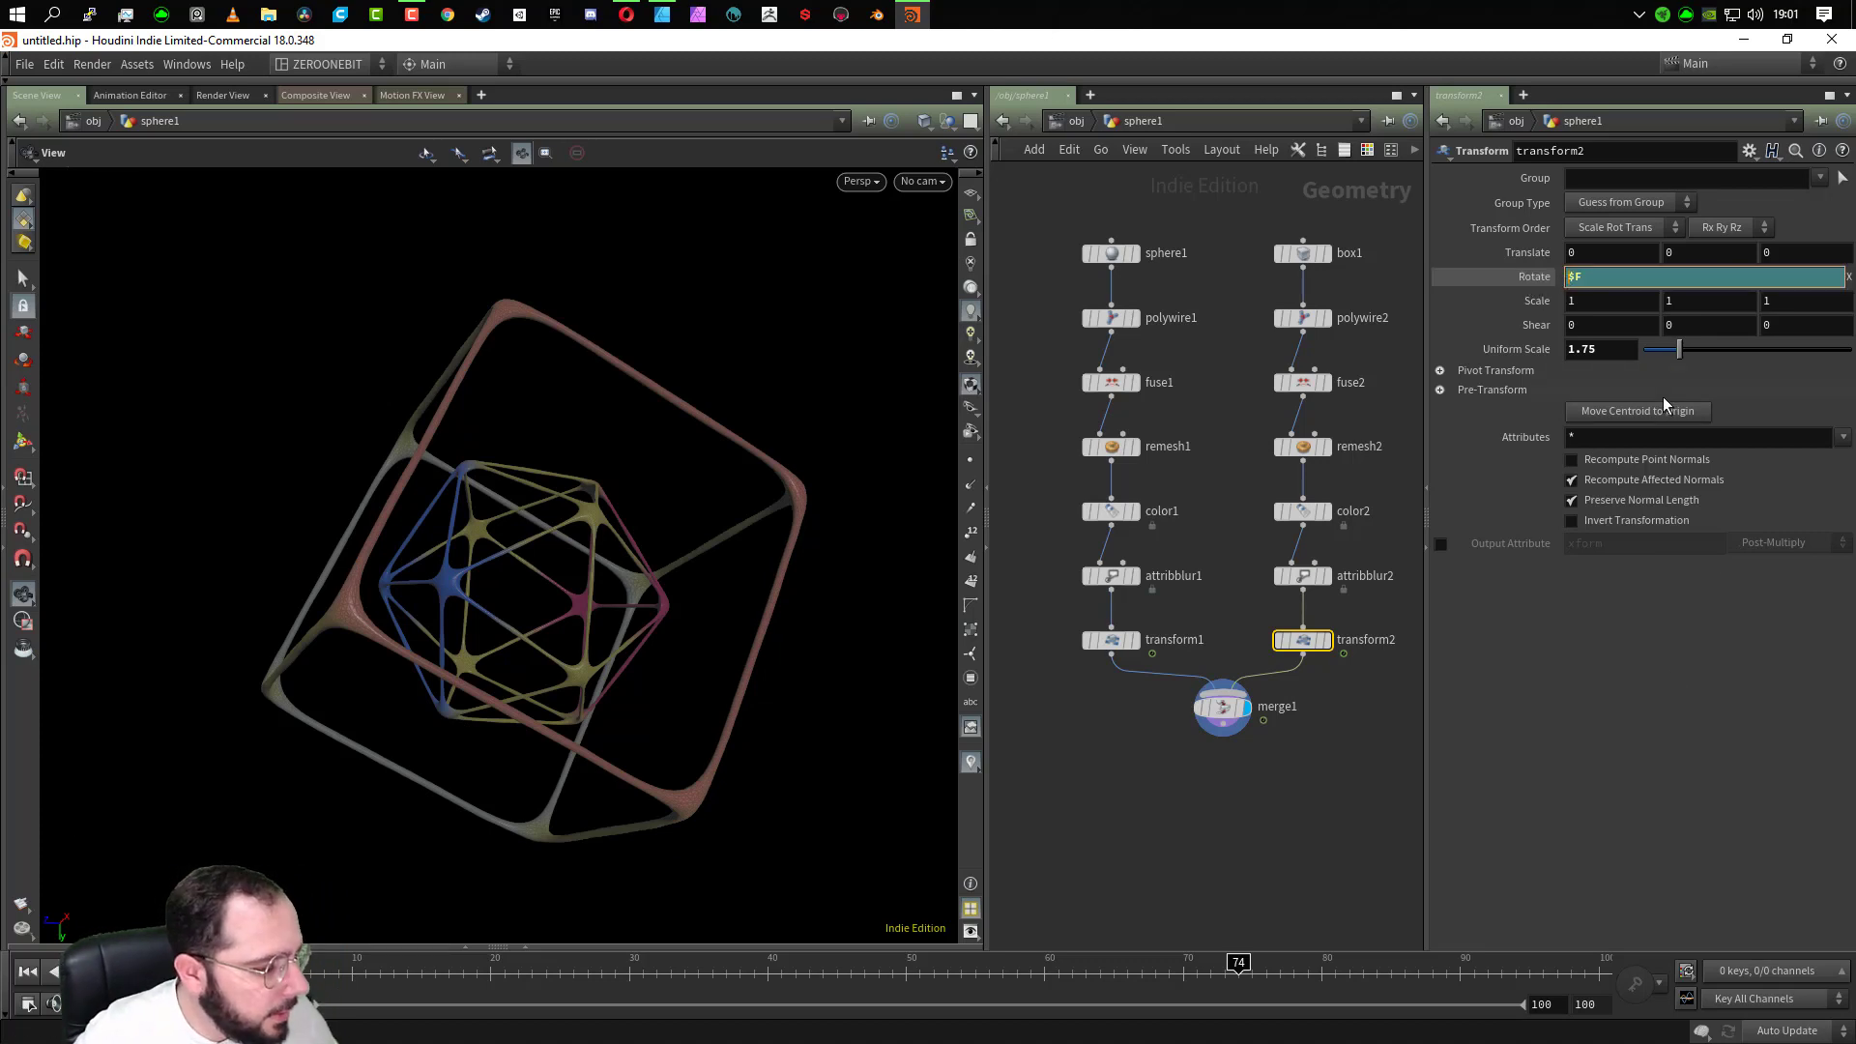
key(Return)
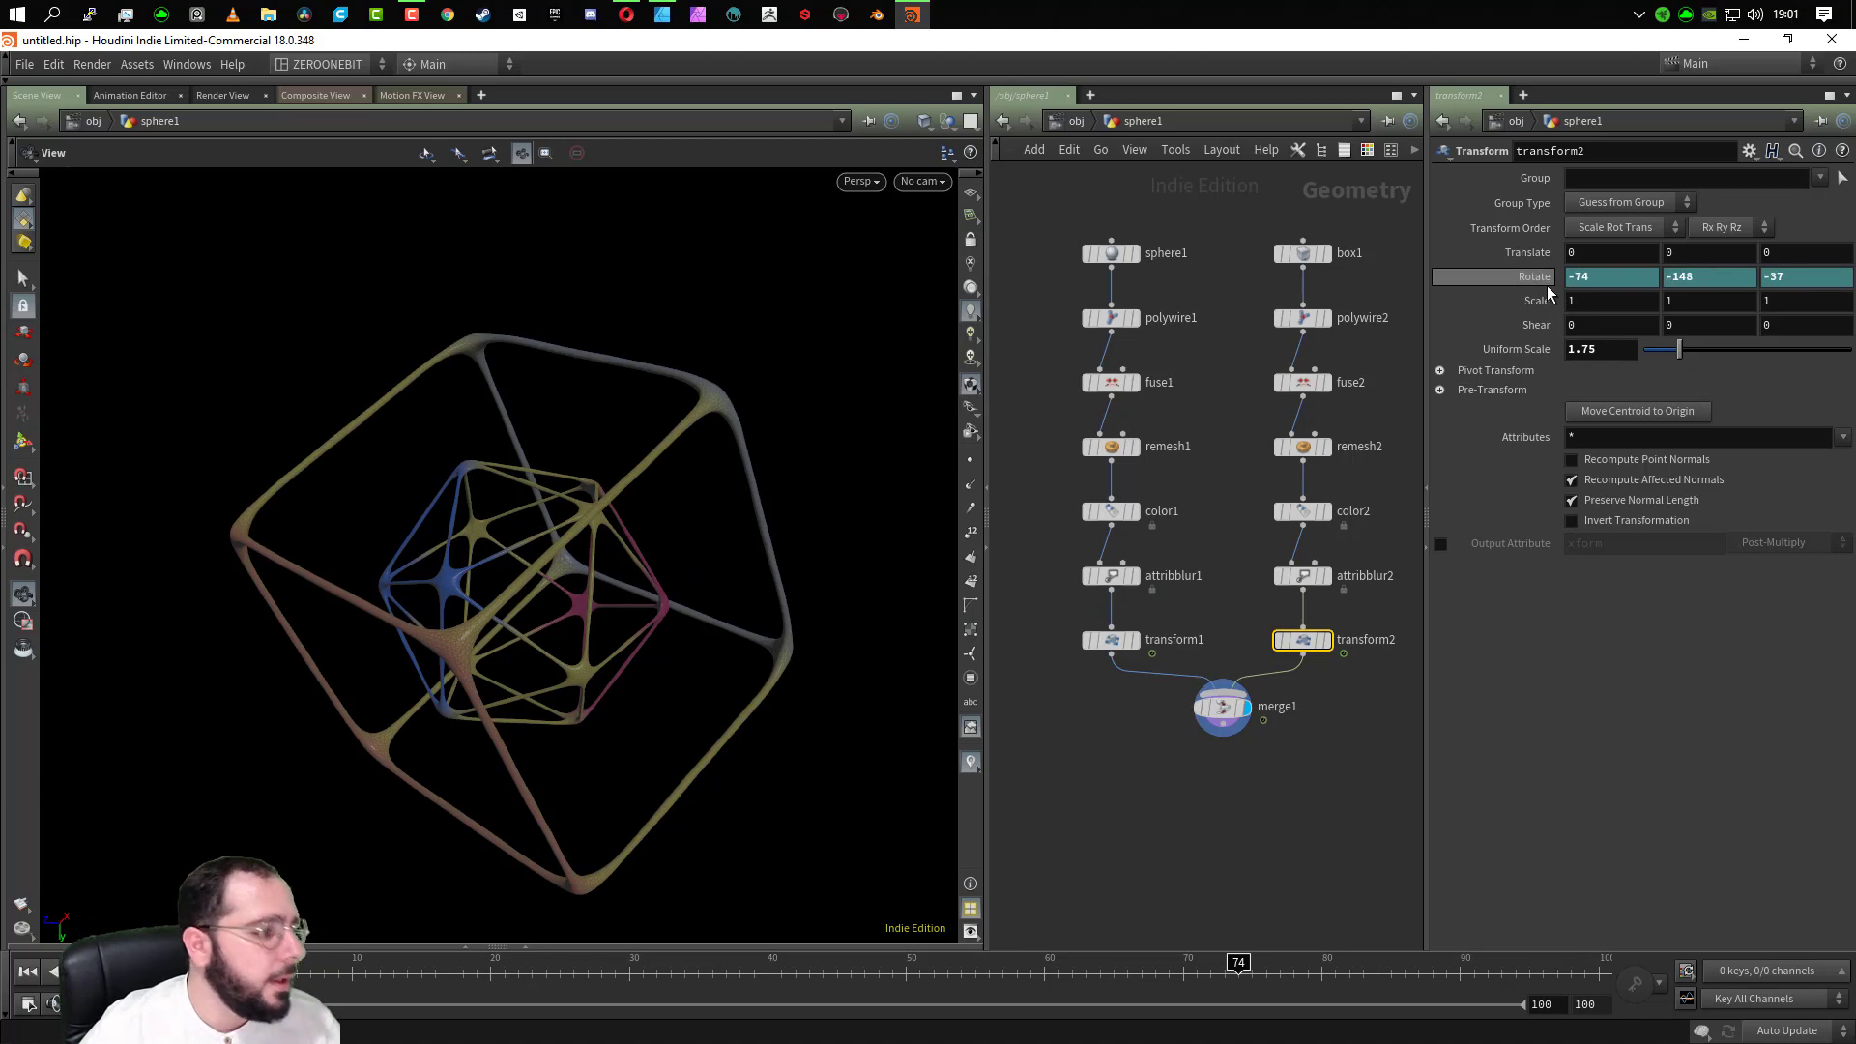
click(23, 973)
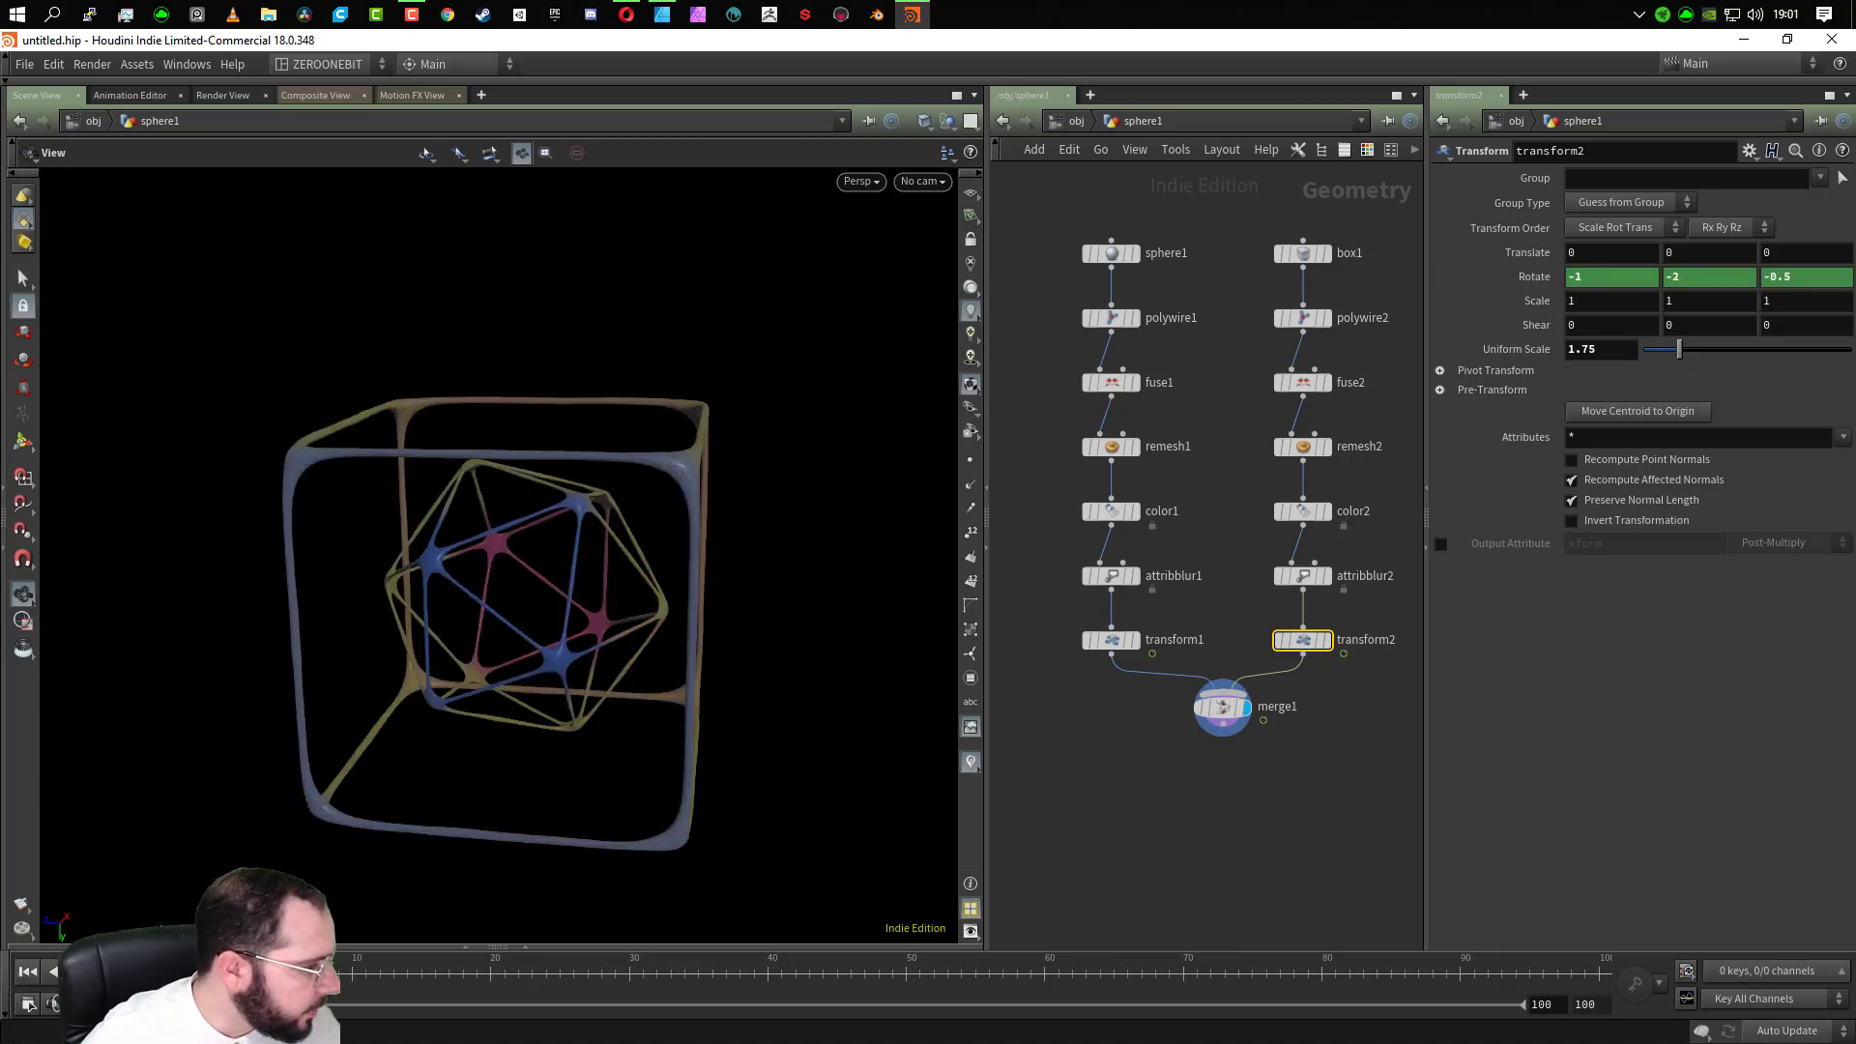
click(107, 971)
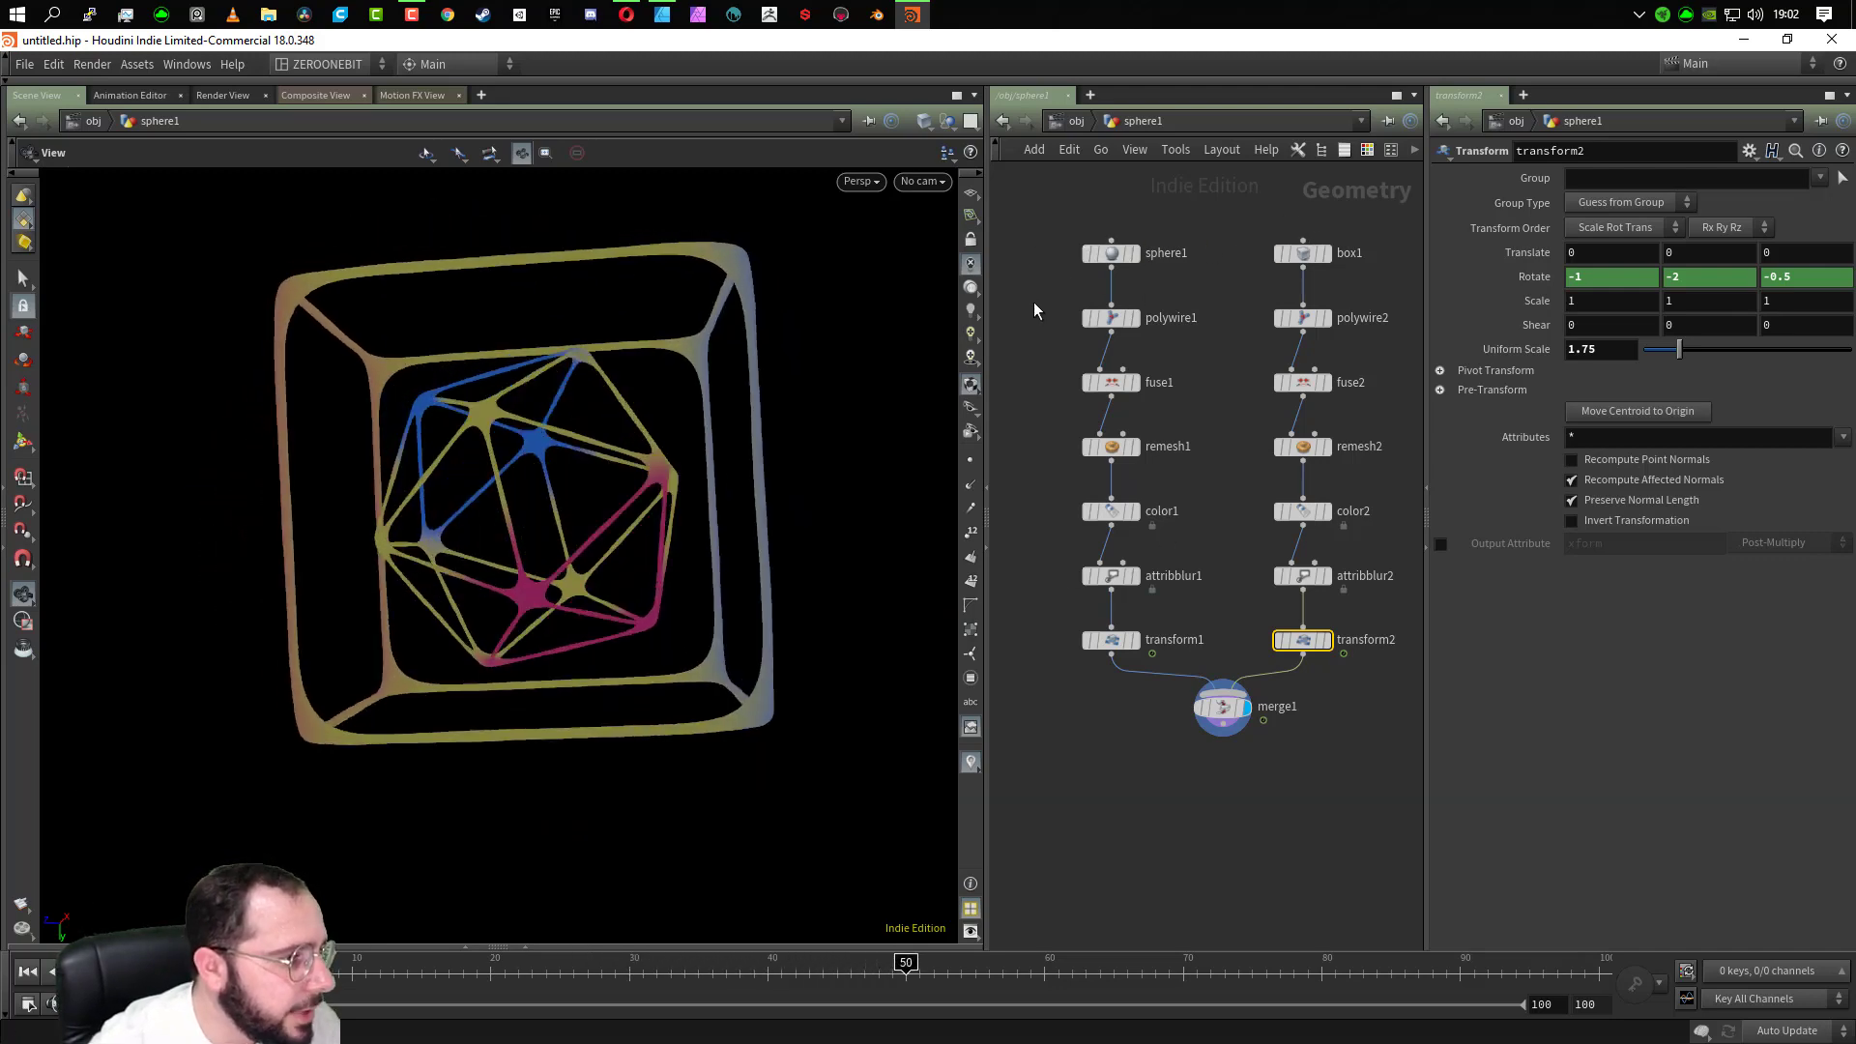
drag(1035, 302, 1170, 657)
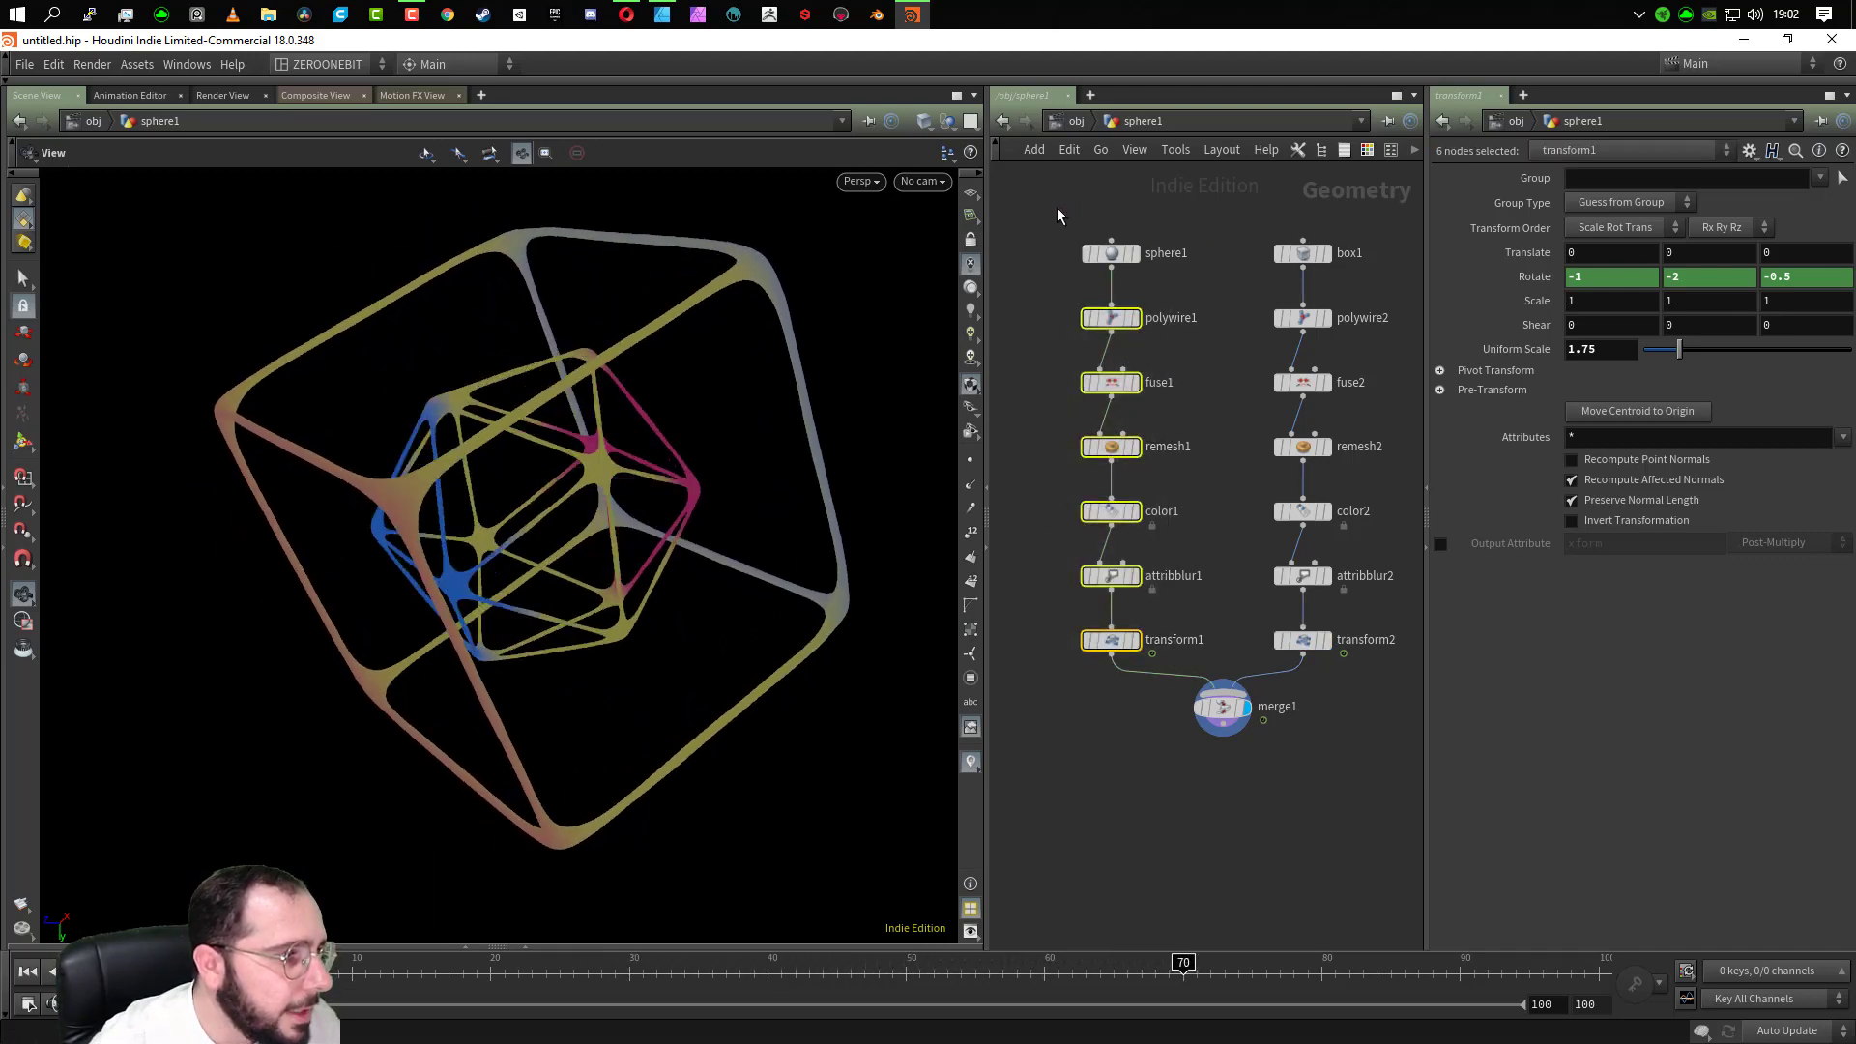
drag(1035, 218, 1349, 296)
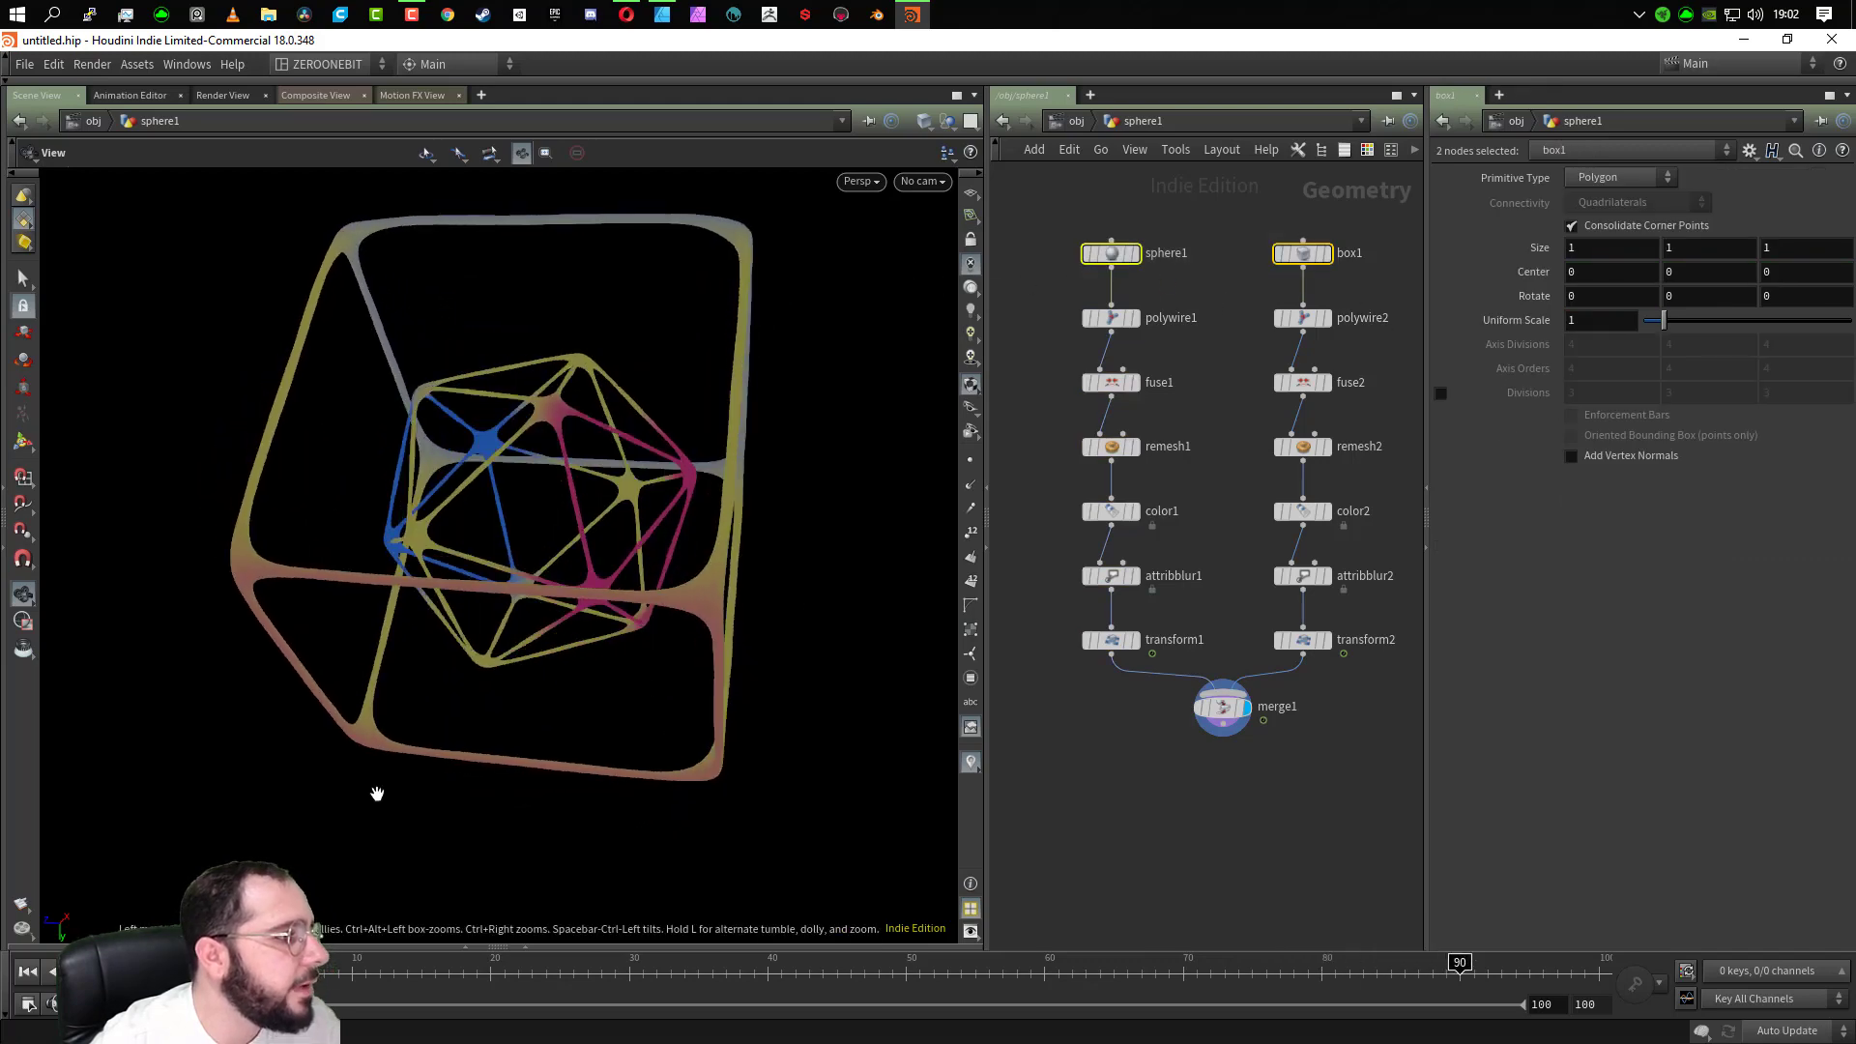